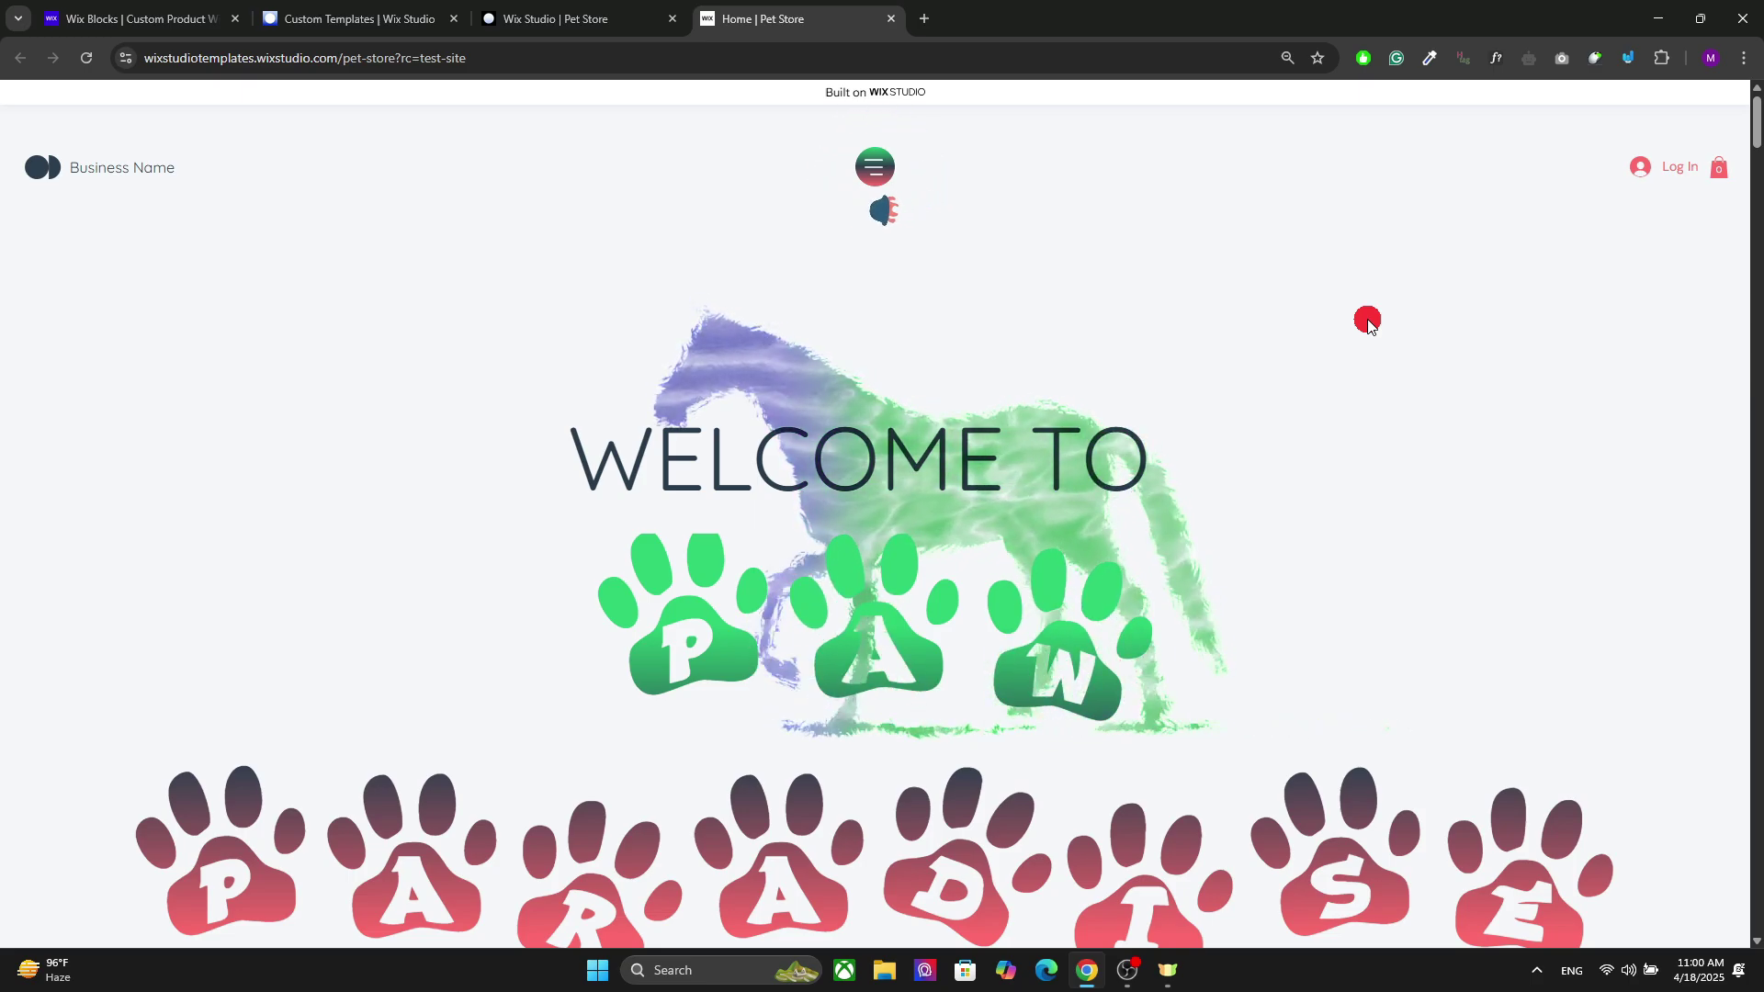
Switch to the Wix Studio editor and add a standard blank page named CAT.
{"action": "mouse_move", "coordinate": [1756, 128]}
{"action": "left_mouse_down"}
{"action": "mouse_move", "coordinate": [1744, 854]}
{"action": "mouse_move", "coordinate": [1757, 115]}
{"action": "left_mouse_up"}
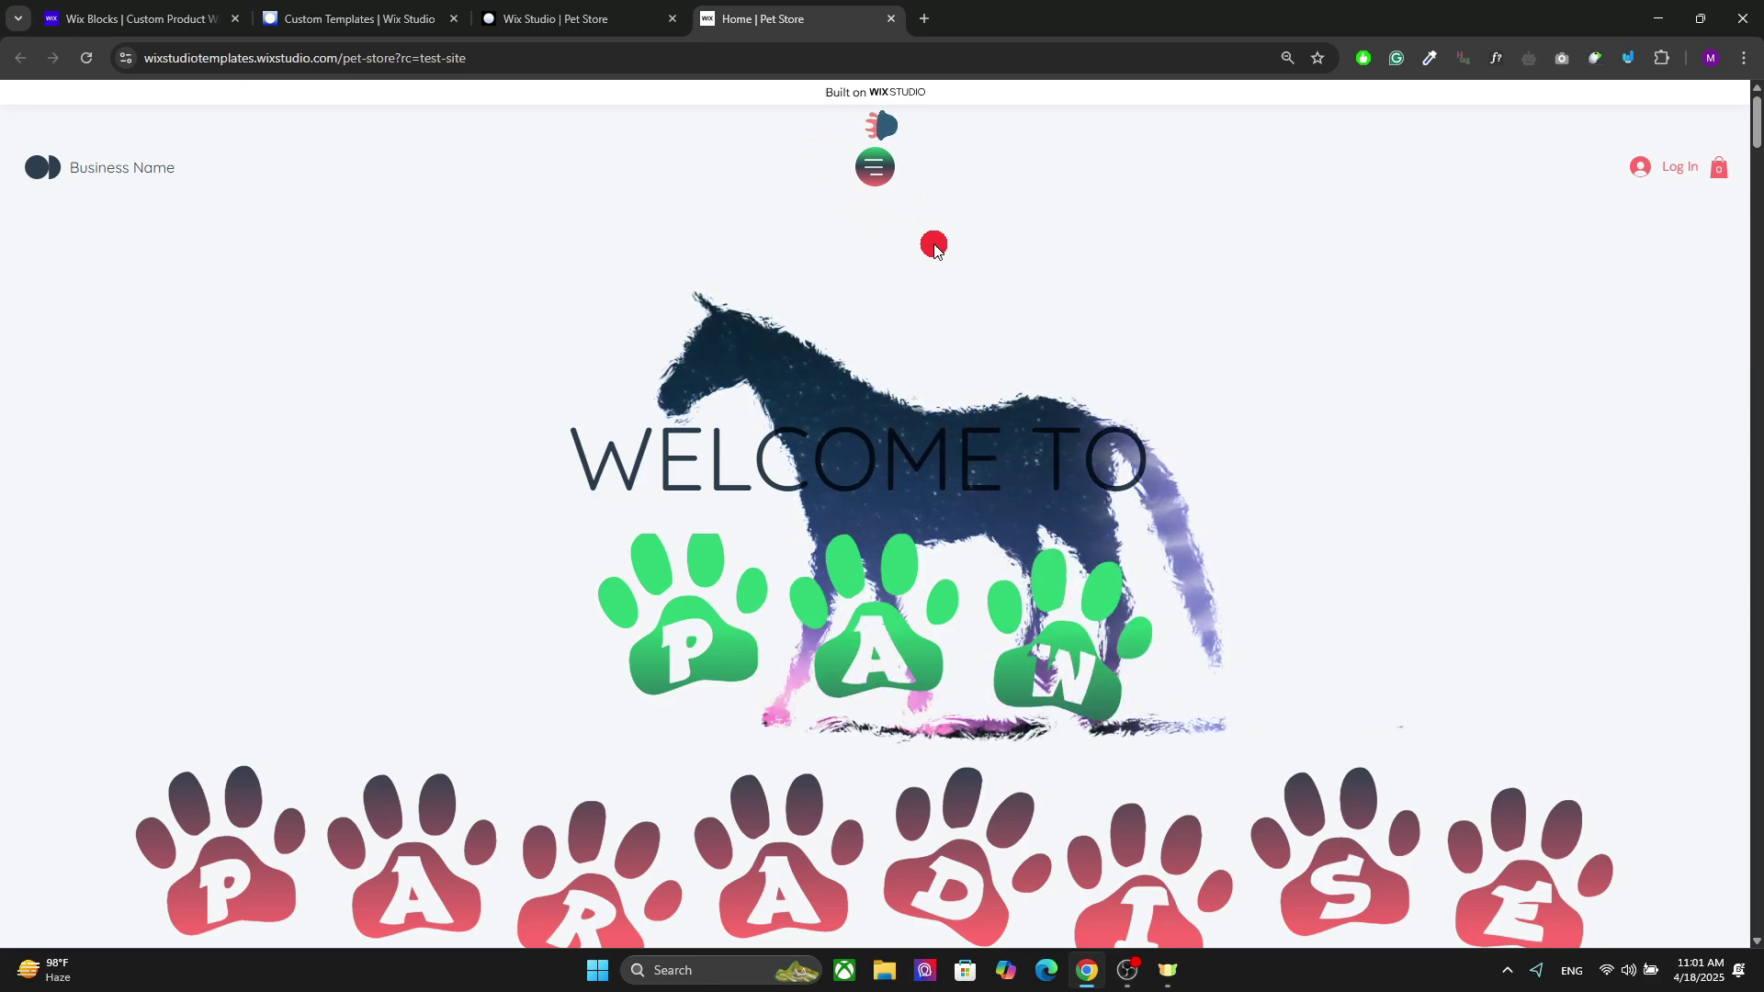
{"action": "left_click", "coordinate": [576, 11]}
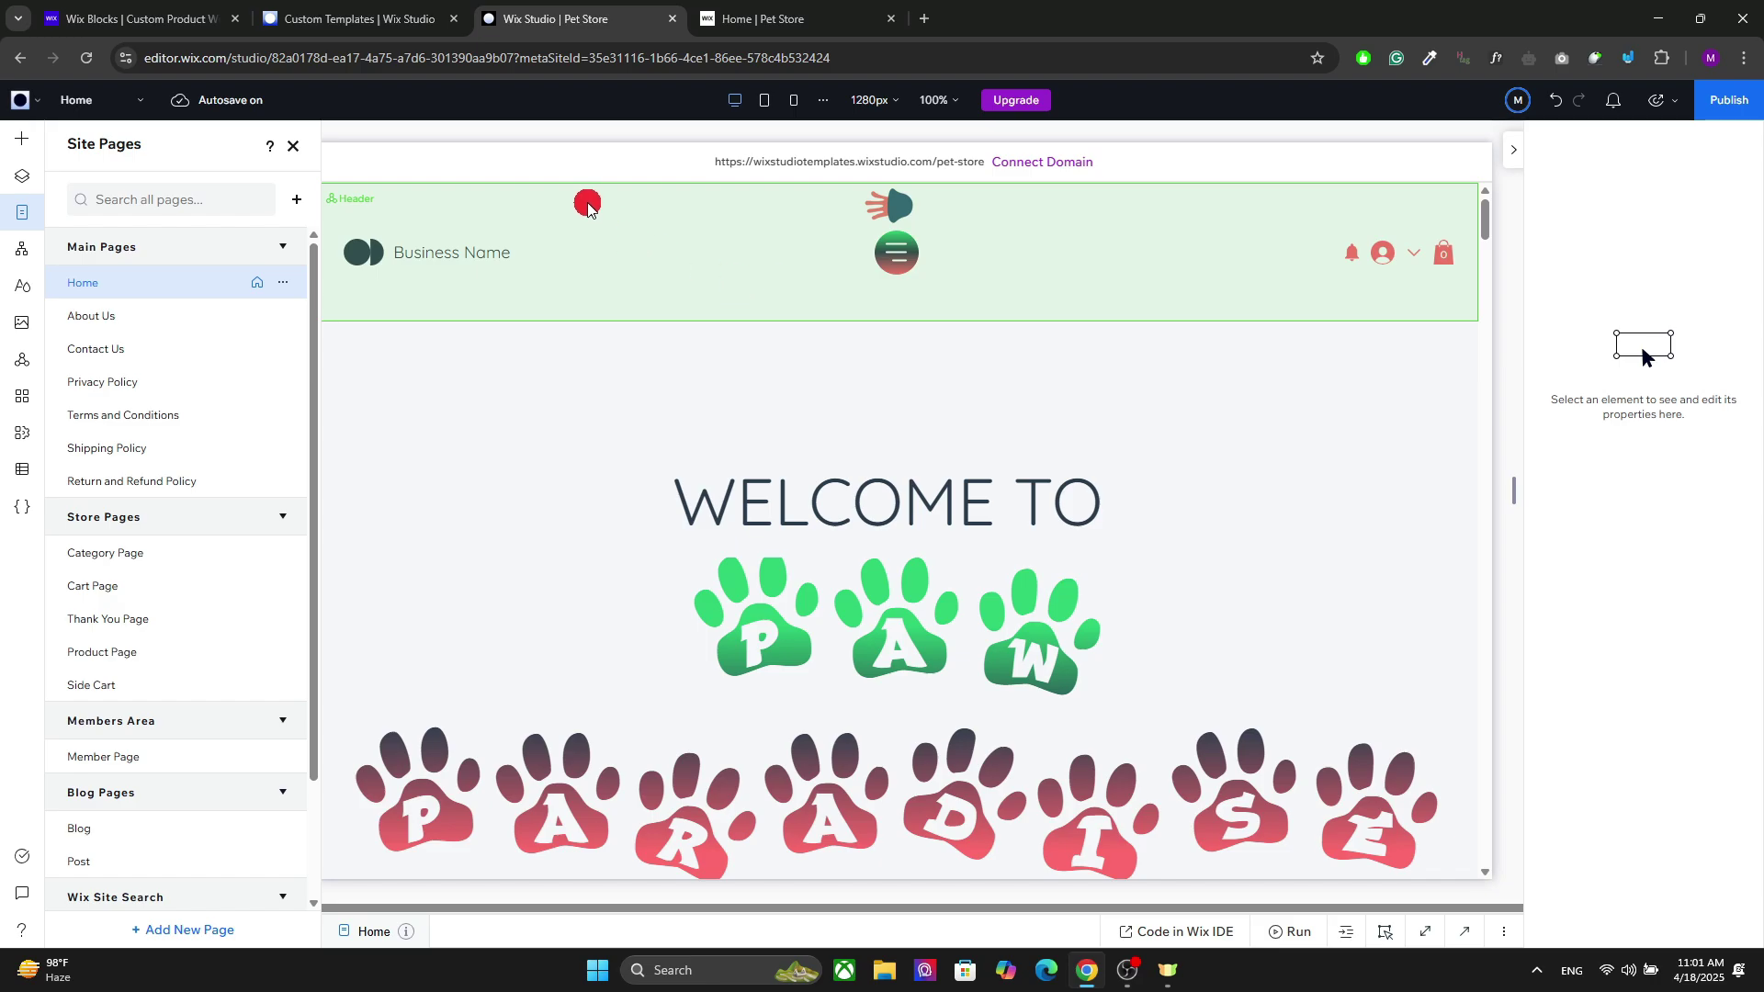
{"action": "left_click", "coordinate": [158, 936]}
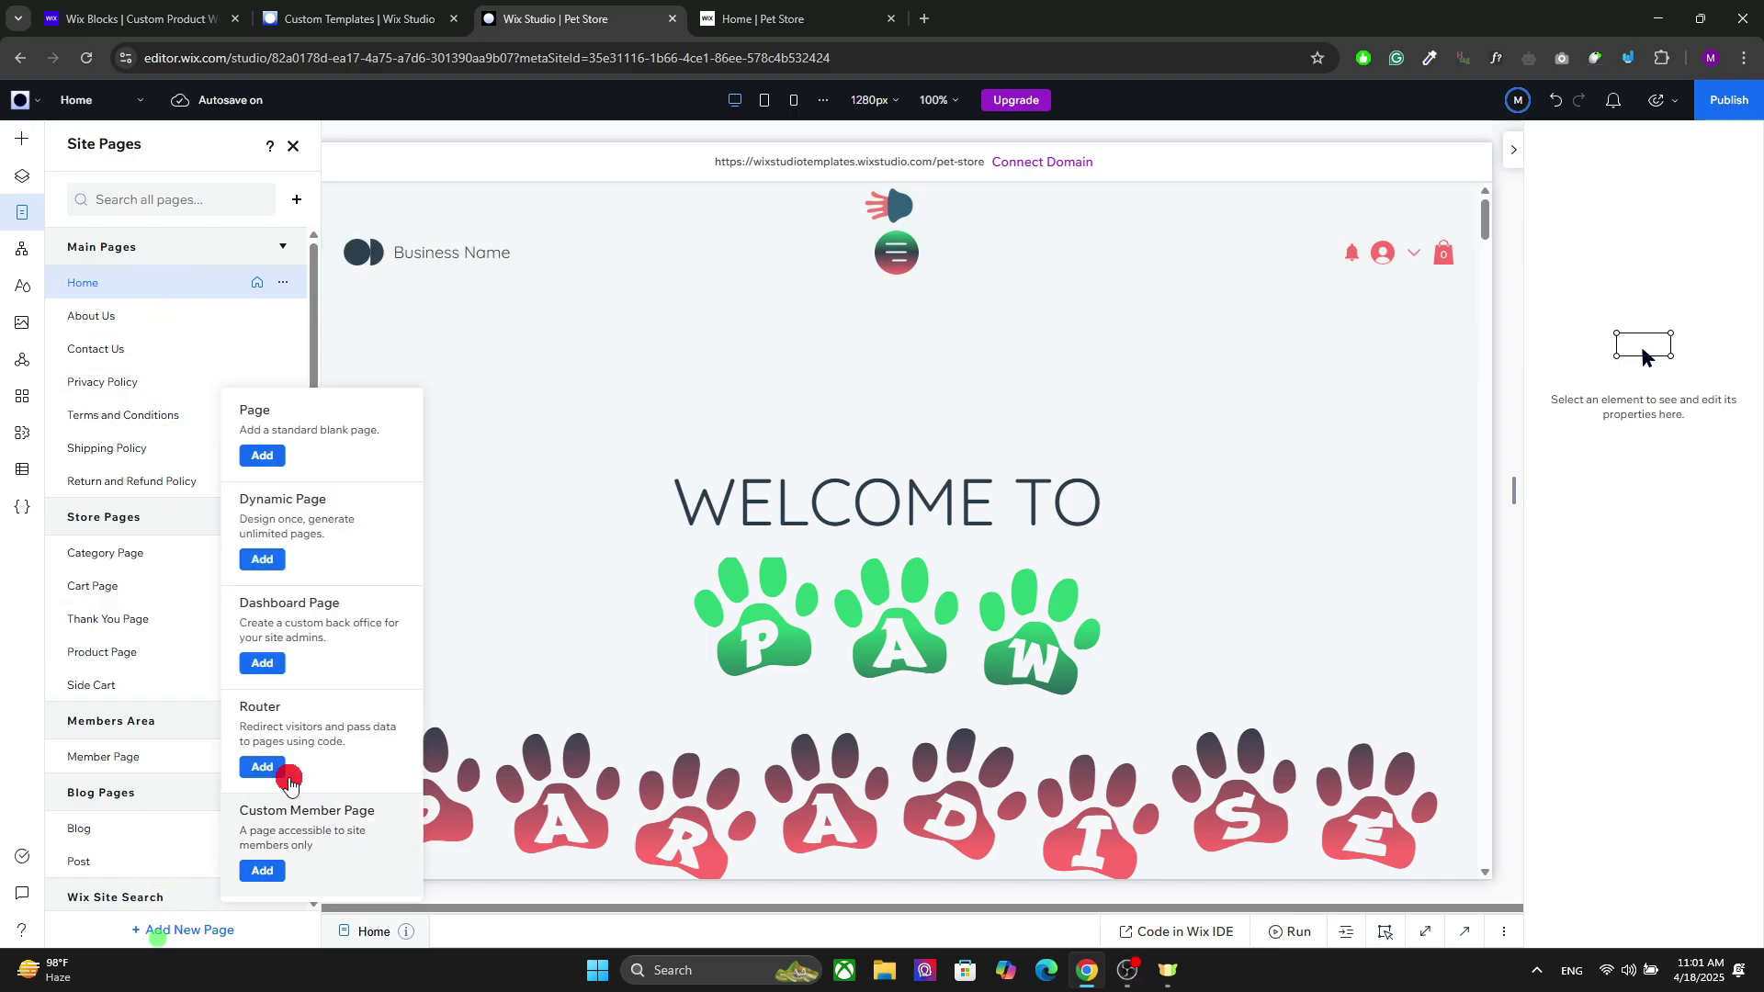
{"action": "left_click", "coordinate": [262, 460]}
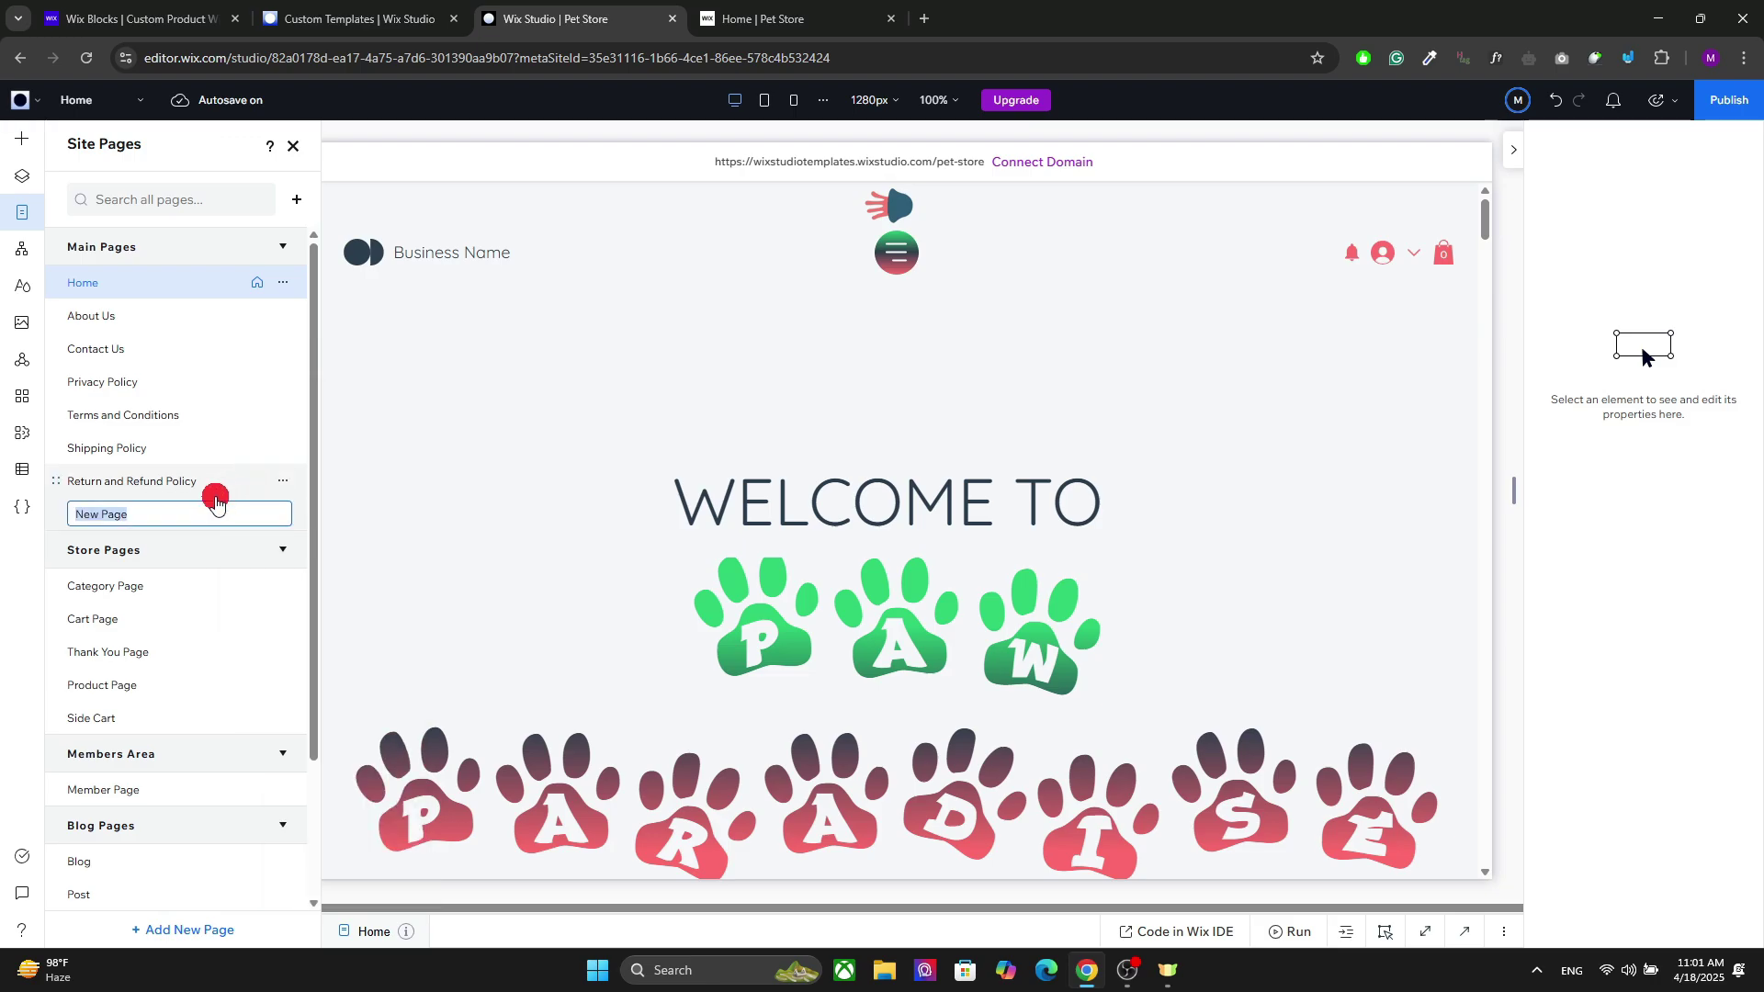
{"action": "type", "text": "CAT"}
{"action": "key", "text": "Escape"}
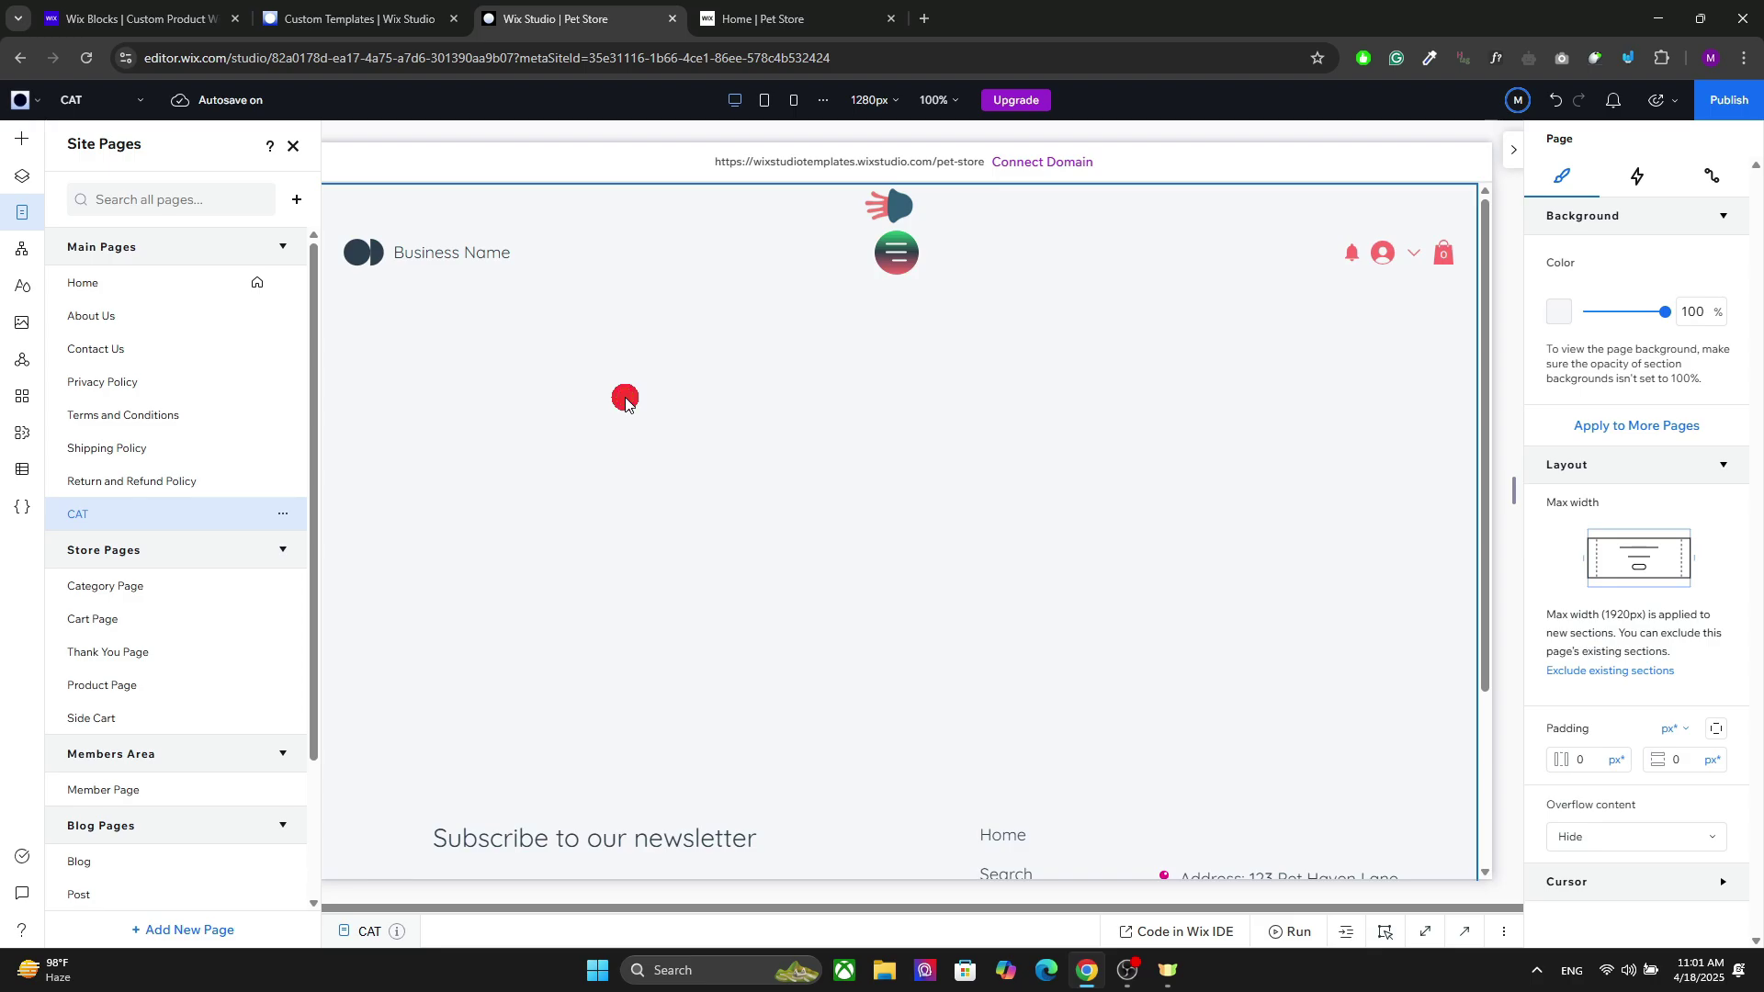
Add a three-item cards repeater to the CAT page's blank section and stretch it to fill the section.
{"action": "left_click", "coordinate": [625, 400]}
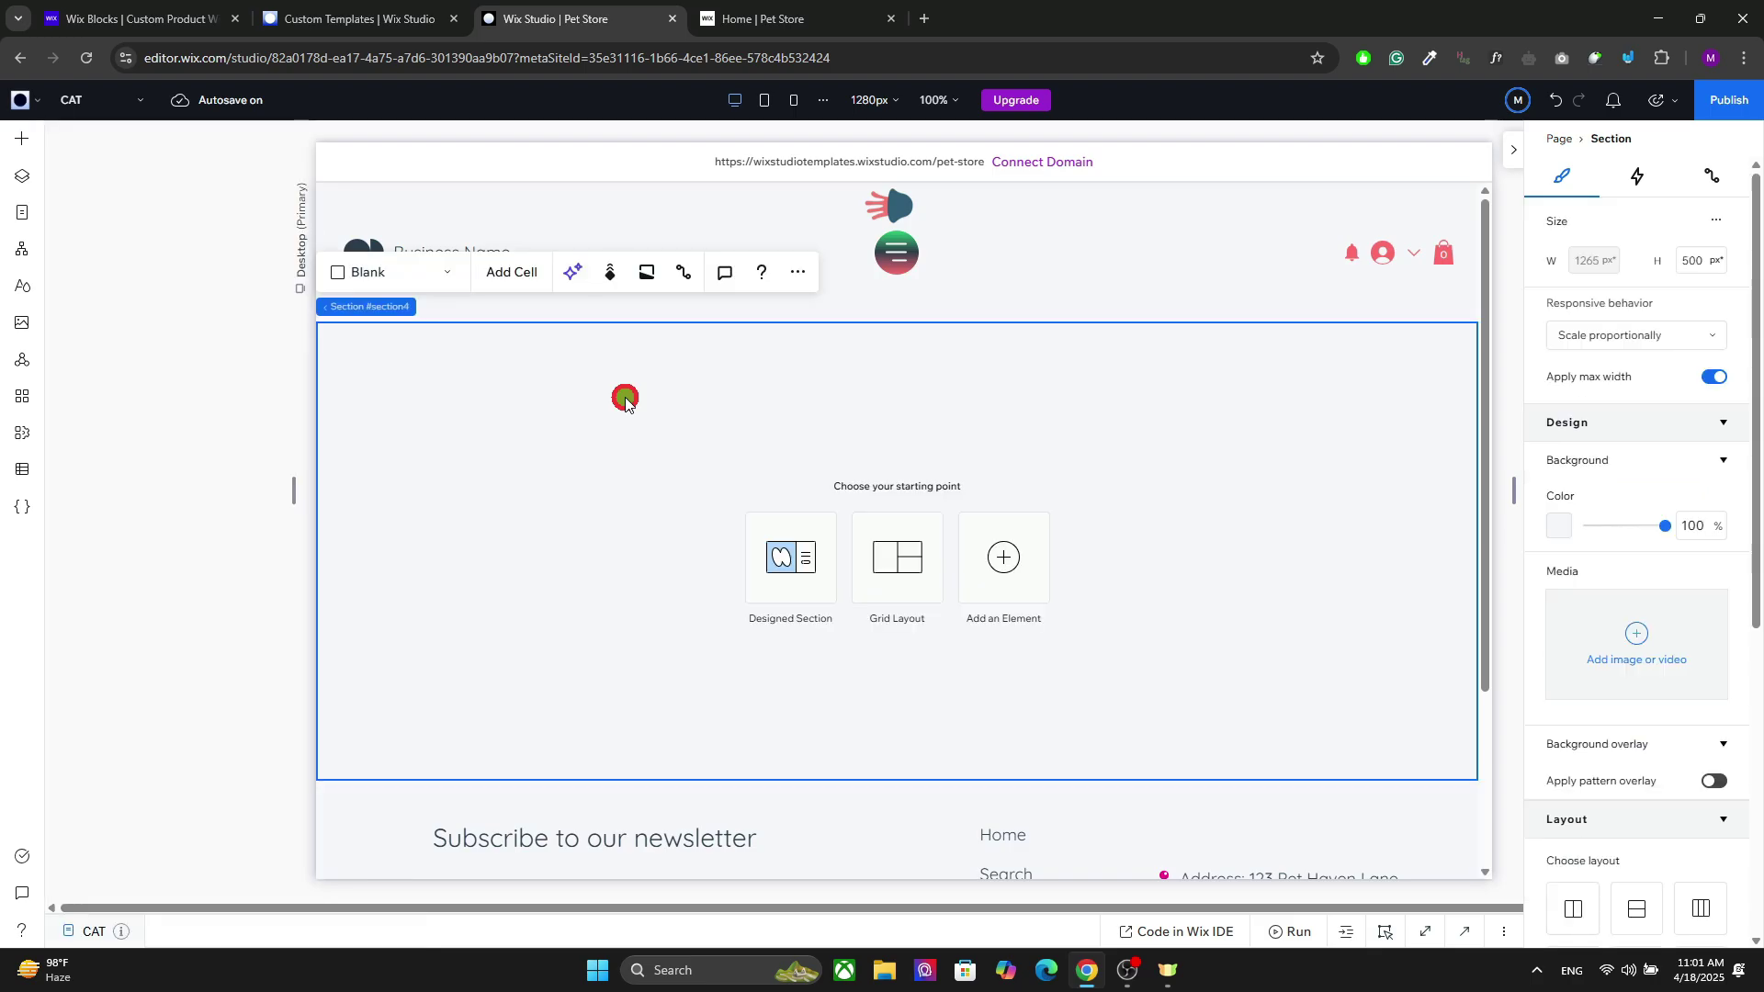
{"action": "left_click", "coordinate": [35, 152]}
{"action": "left_click", "coordinate": [35, 152]}
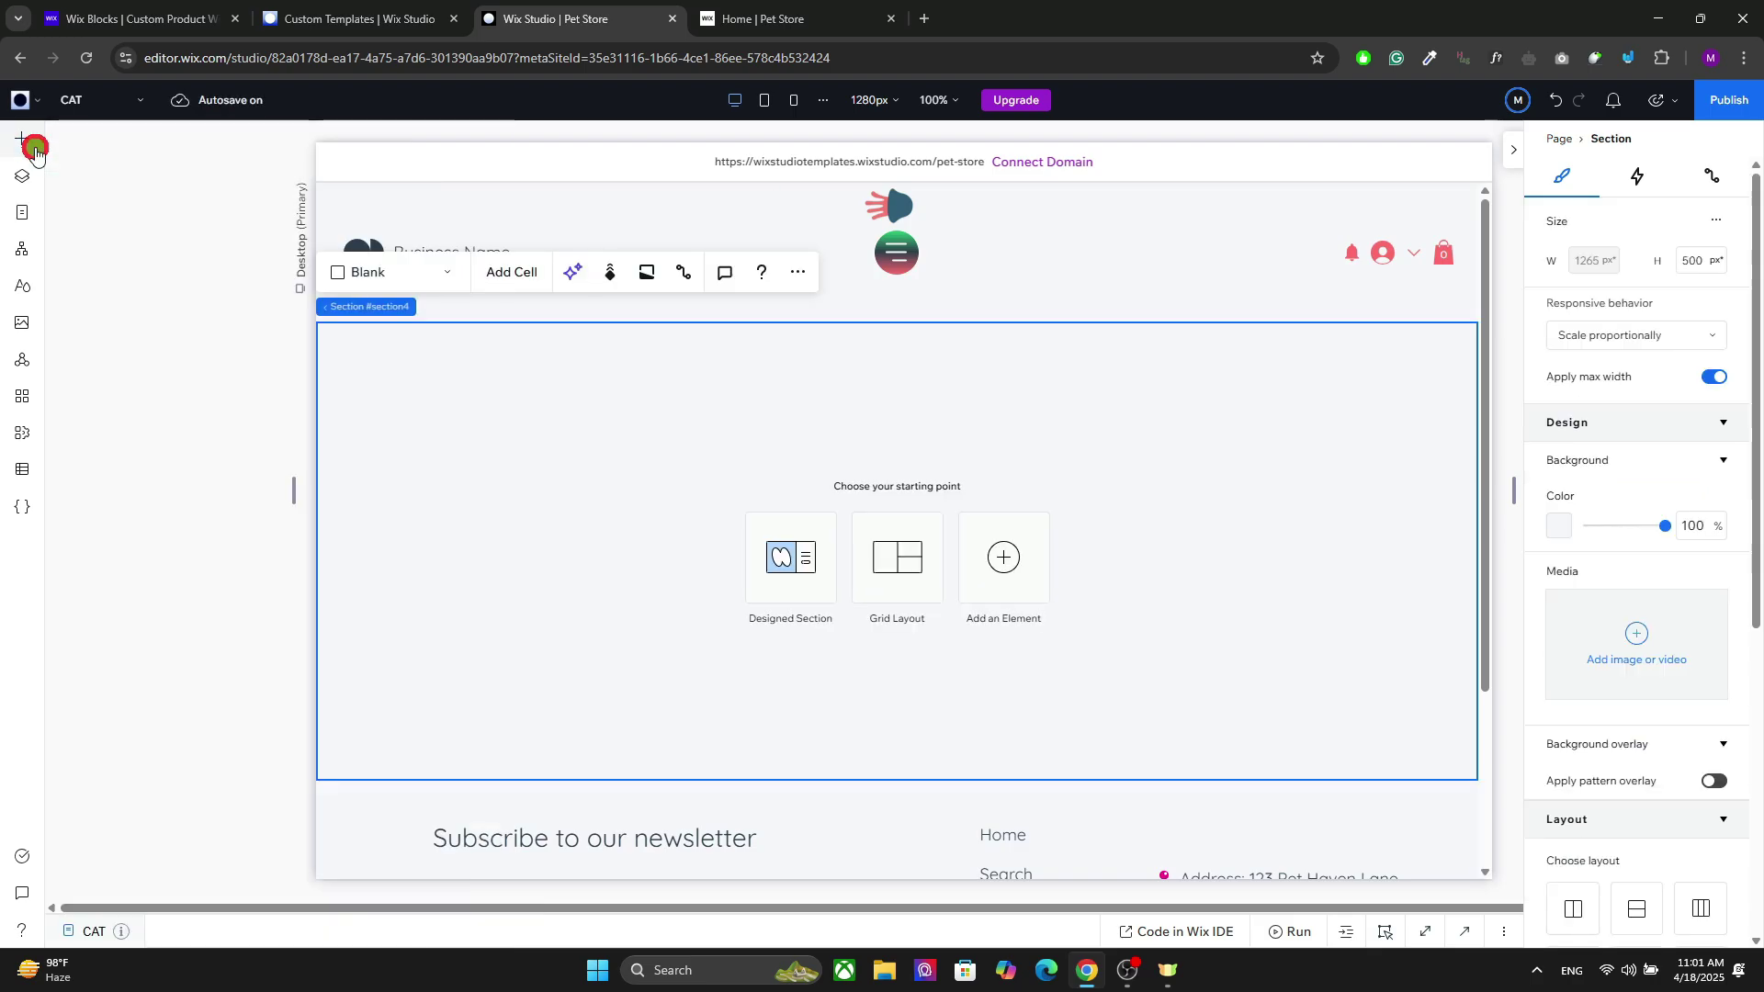
{"action": "left_click", "coordinate": [34, 151]}
{"action": "left_click", "coordinate": [126, 371]}
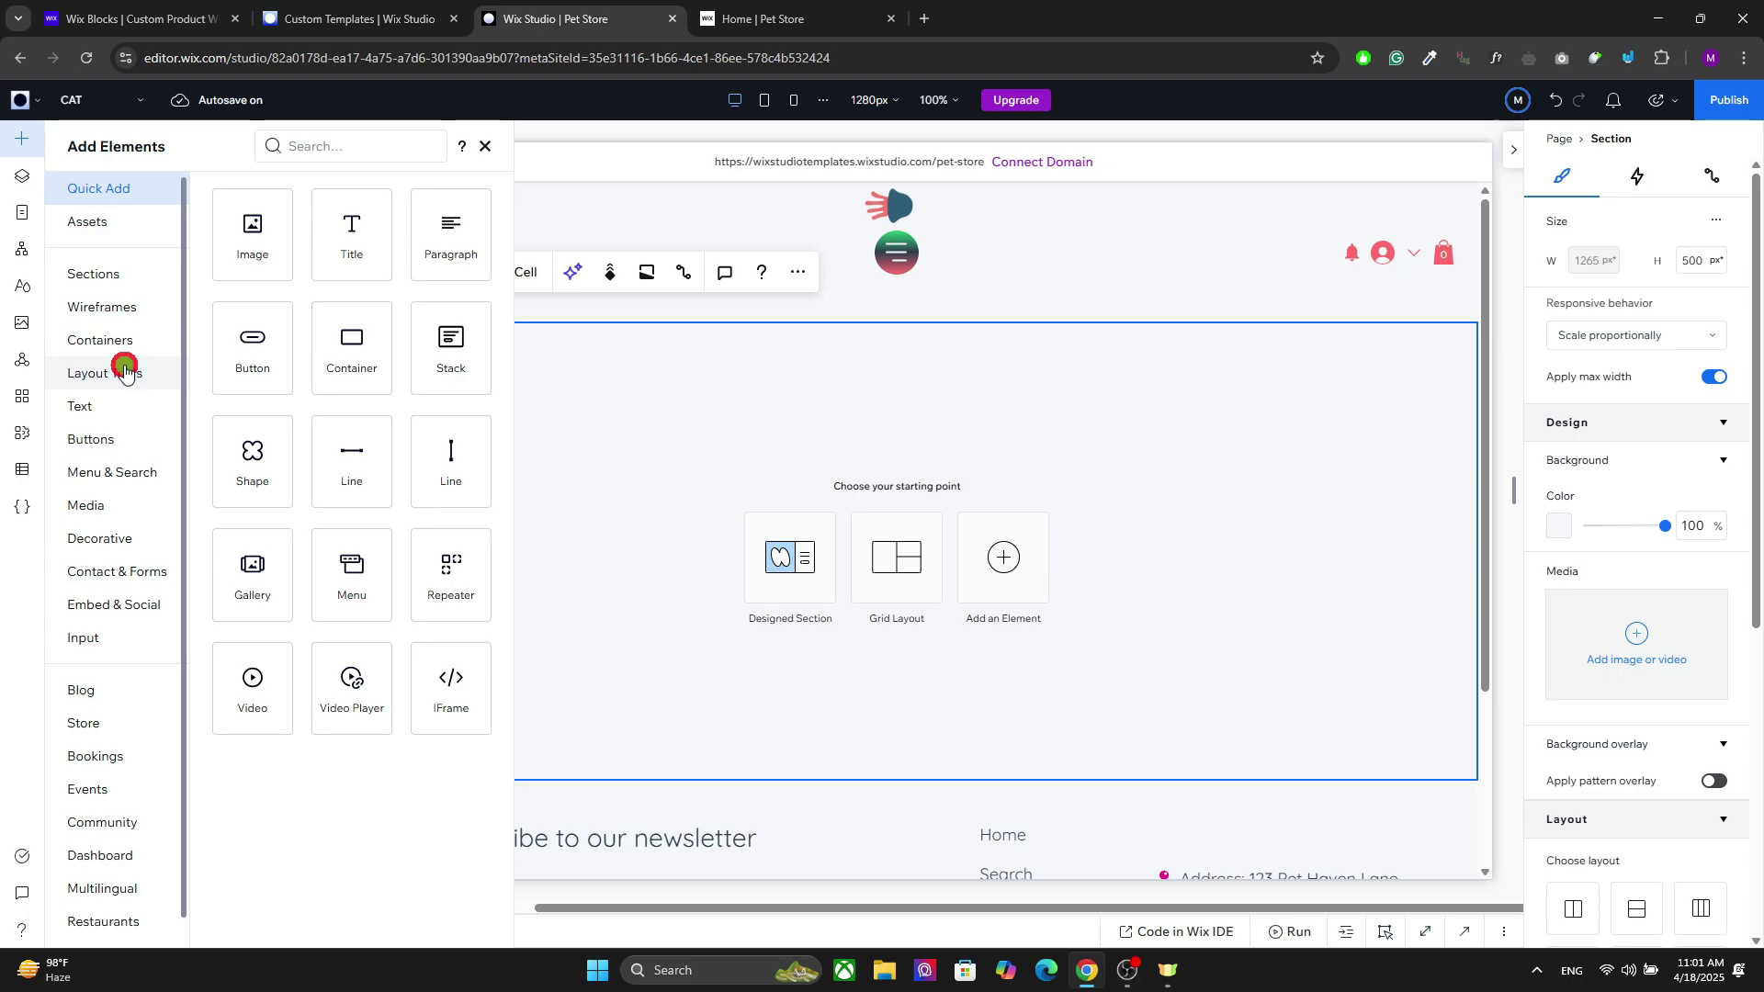
{"action": "left_click_drag", "start_coordinate": [441, 264], "coordinate": [886, 490]}
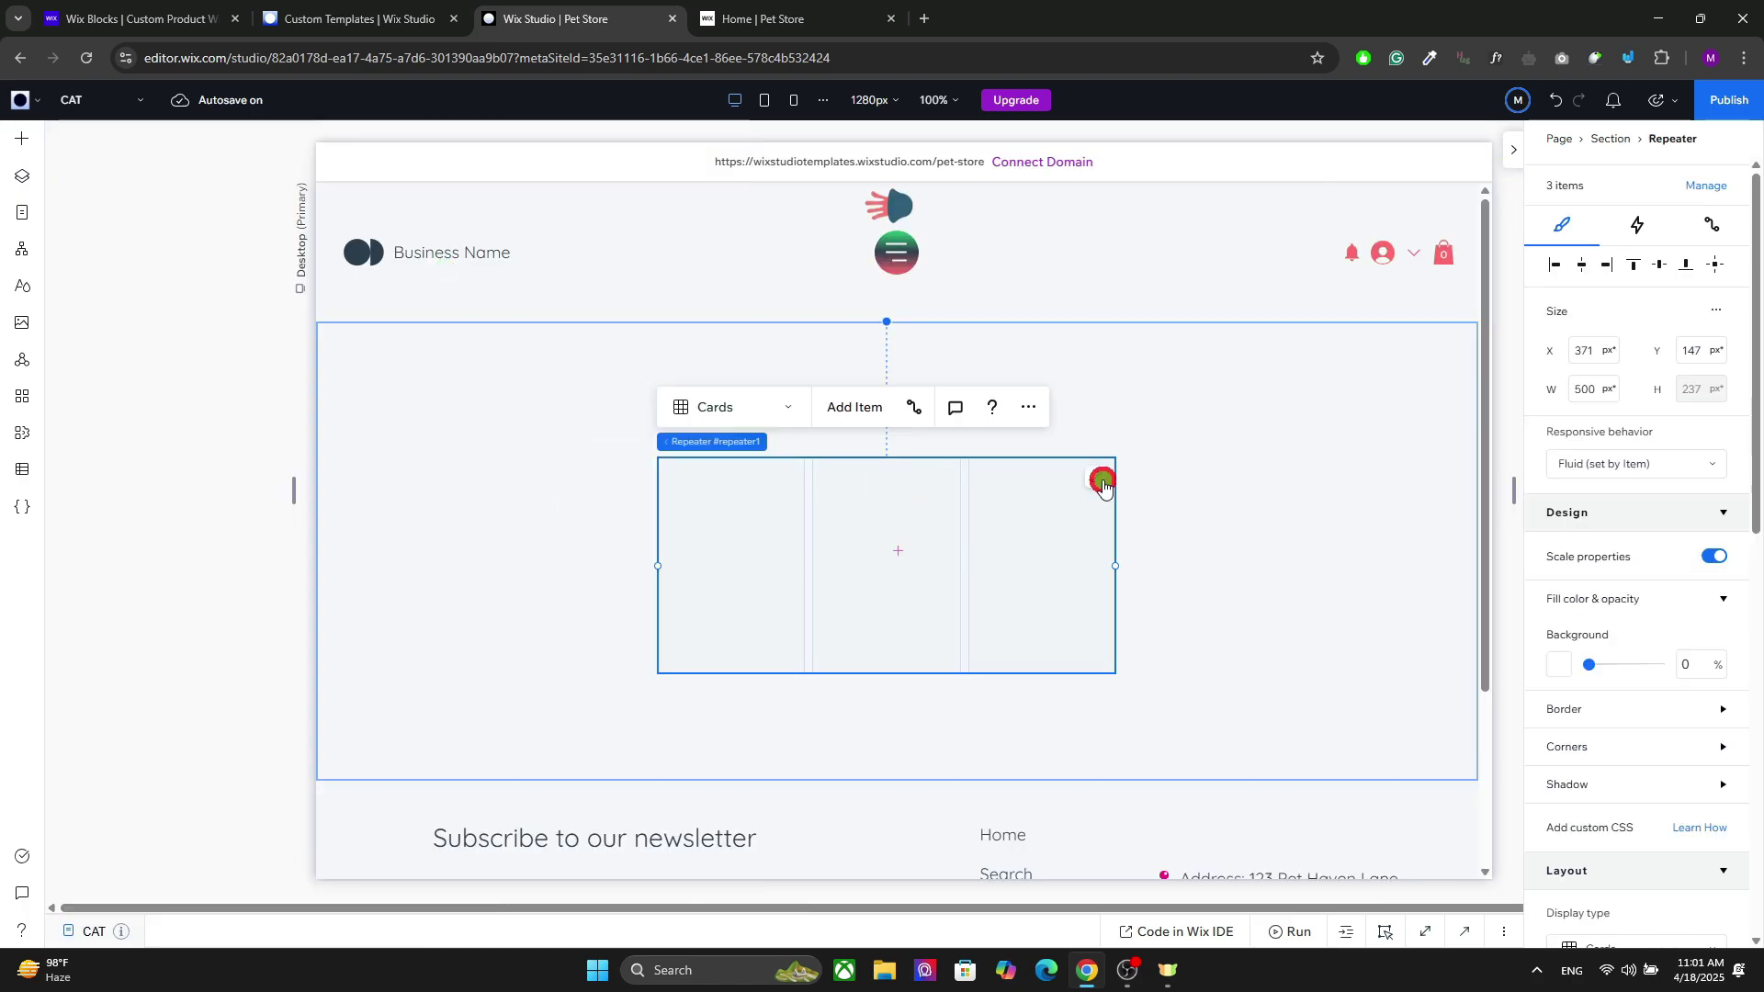
{"action": "left_click", "coordinate": [1103, 480]}
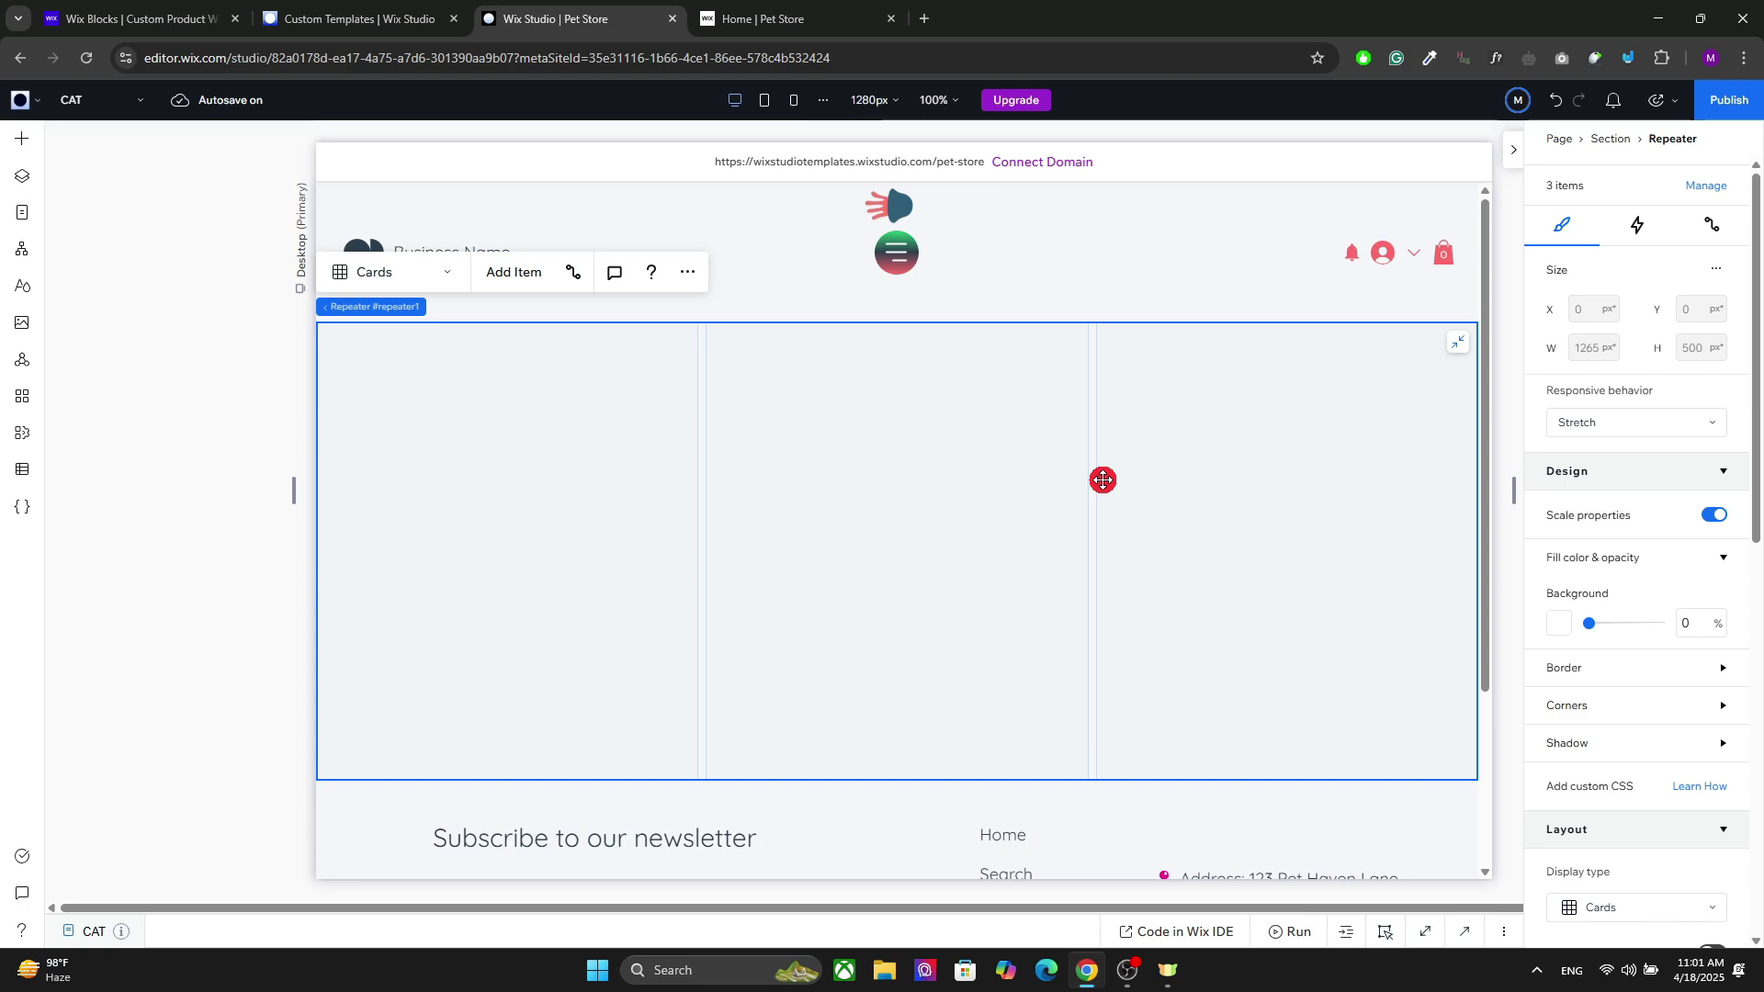
Apply an advanced CSS grid to the first repeater item with 1 column and 5 rows.
{"action": "left_click", "coordinate": [659, 447]}
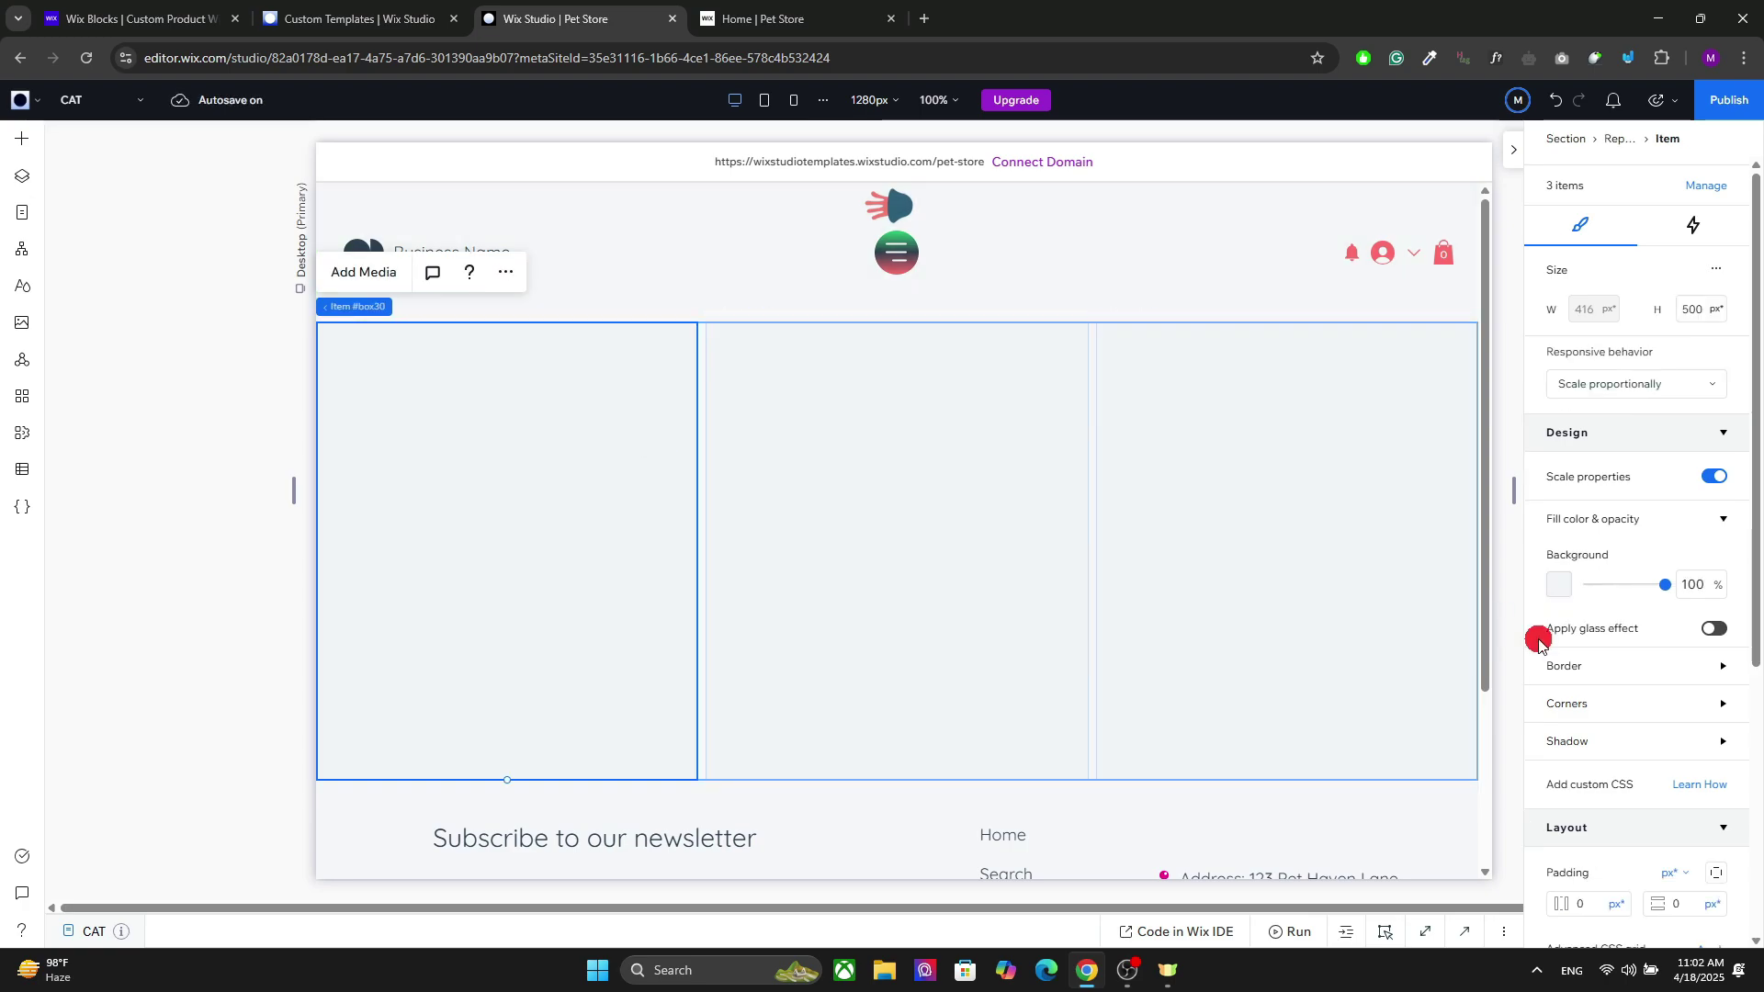
{"action": "left_click_drag", "start_coordinate": [1757, 585], "coordinate": [1753, 736]}
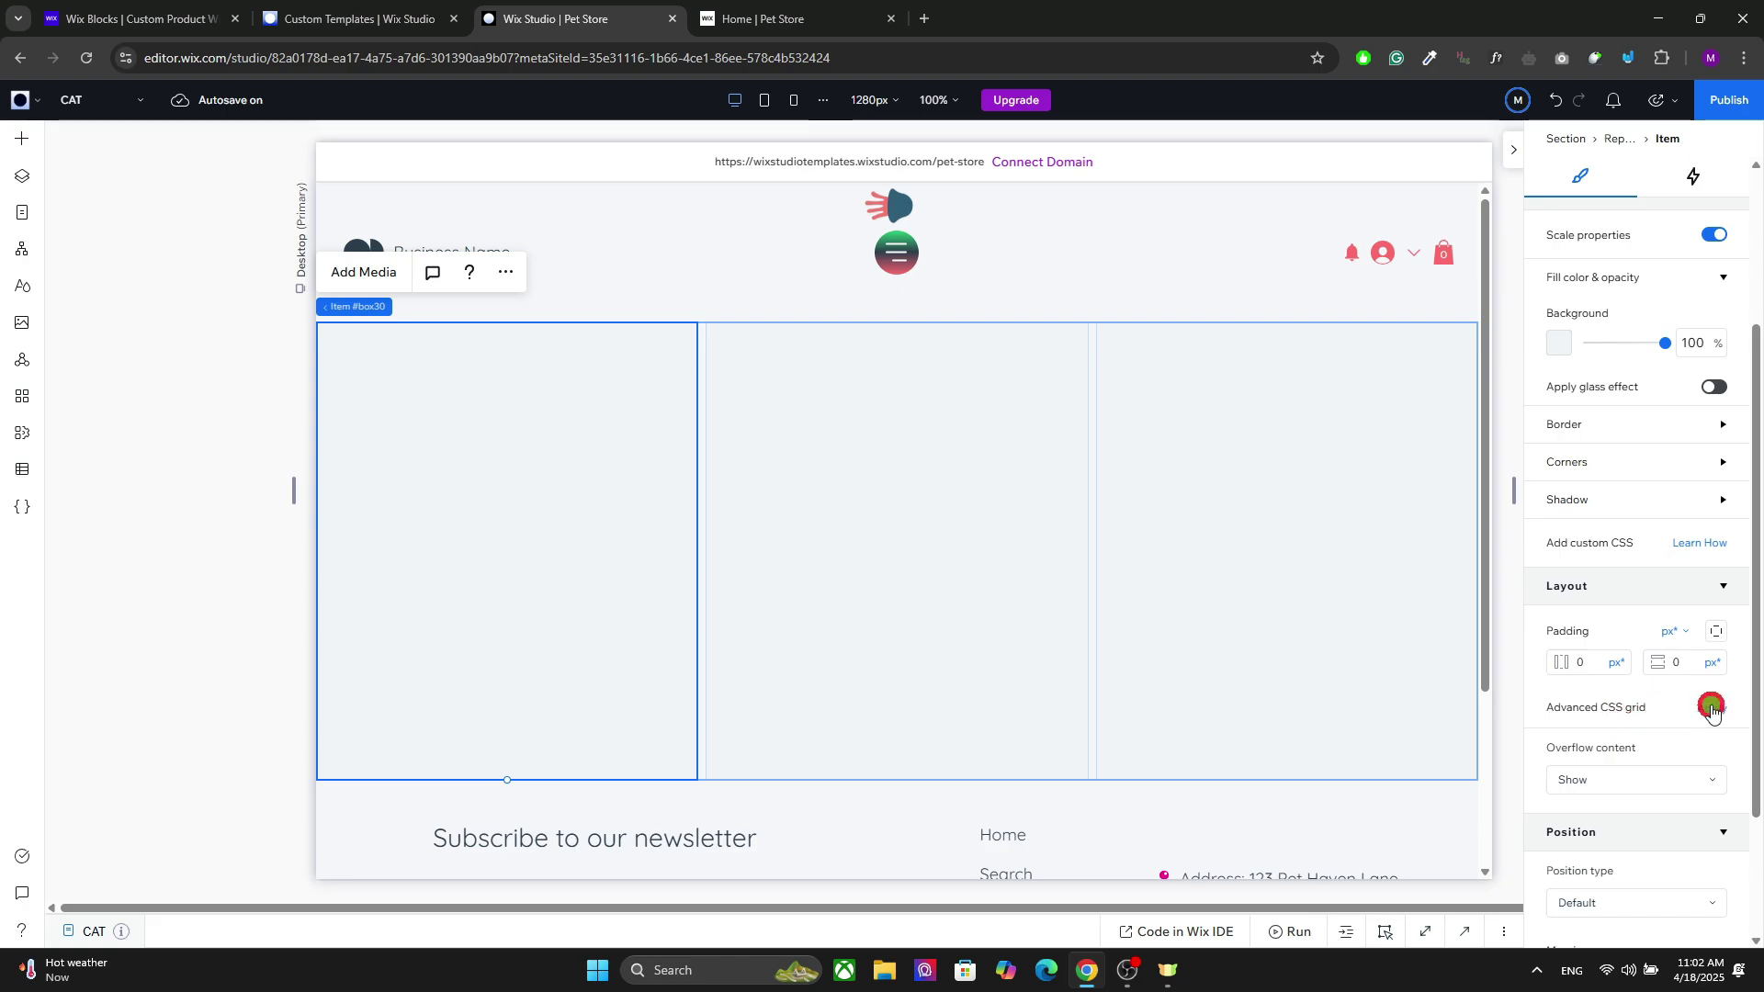
{"action": "left_click", "coordinate": [1712, 709]}
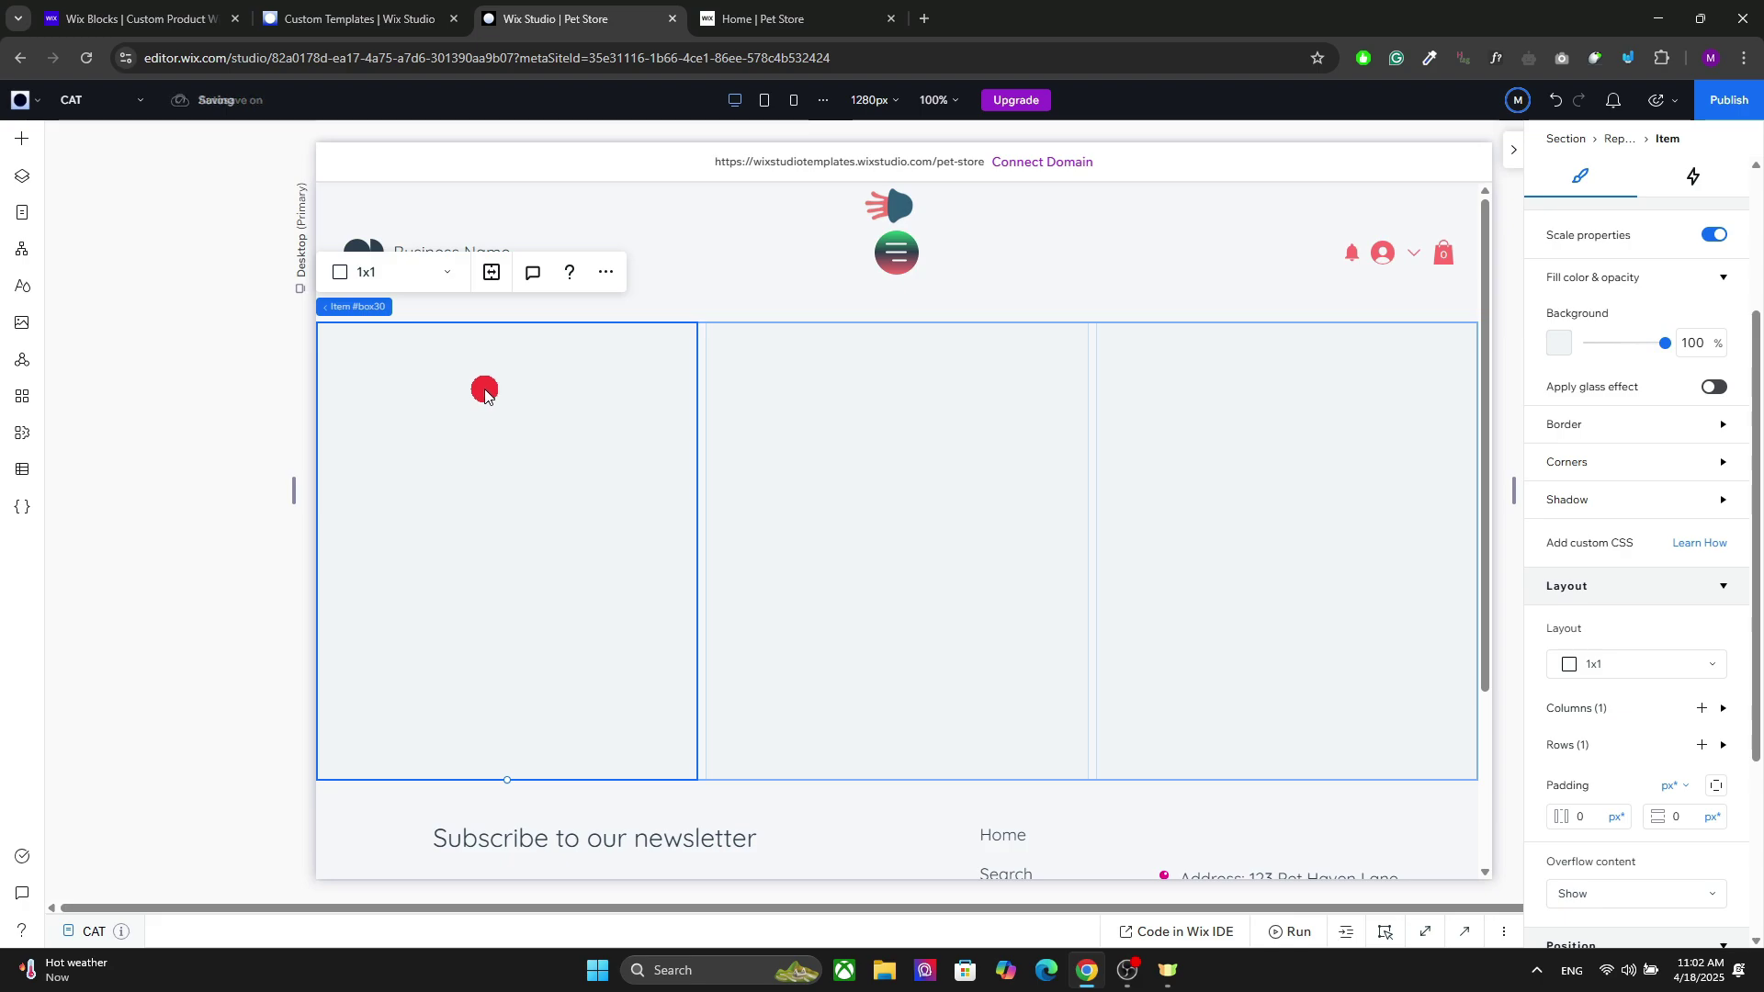
{"action": "left_click", "coordinate": [426, 272]}
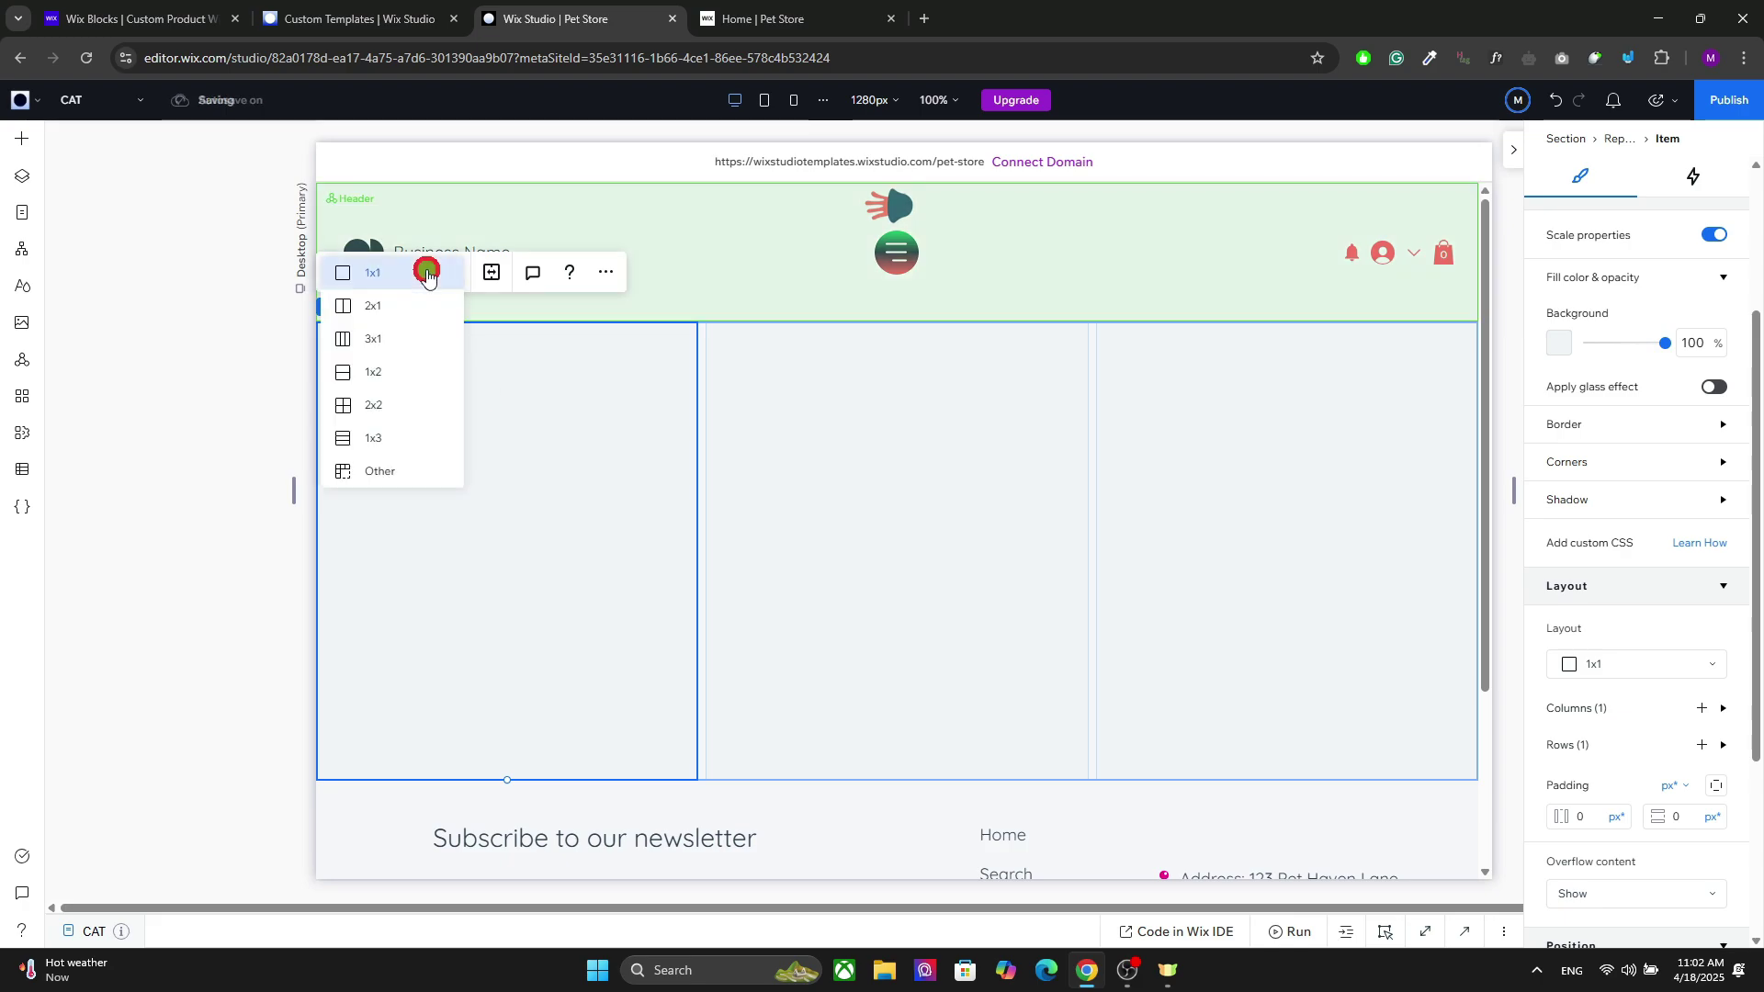
{"action": "left_click", "coordinate": [400, 470]}
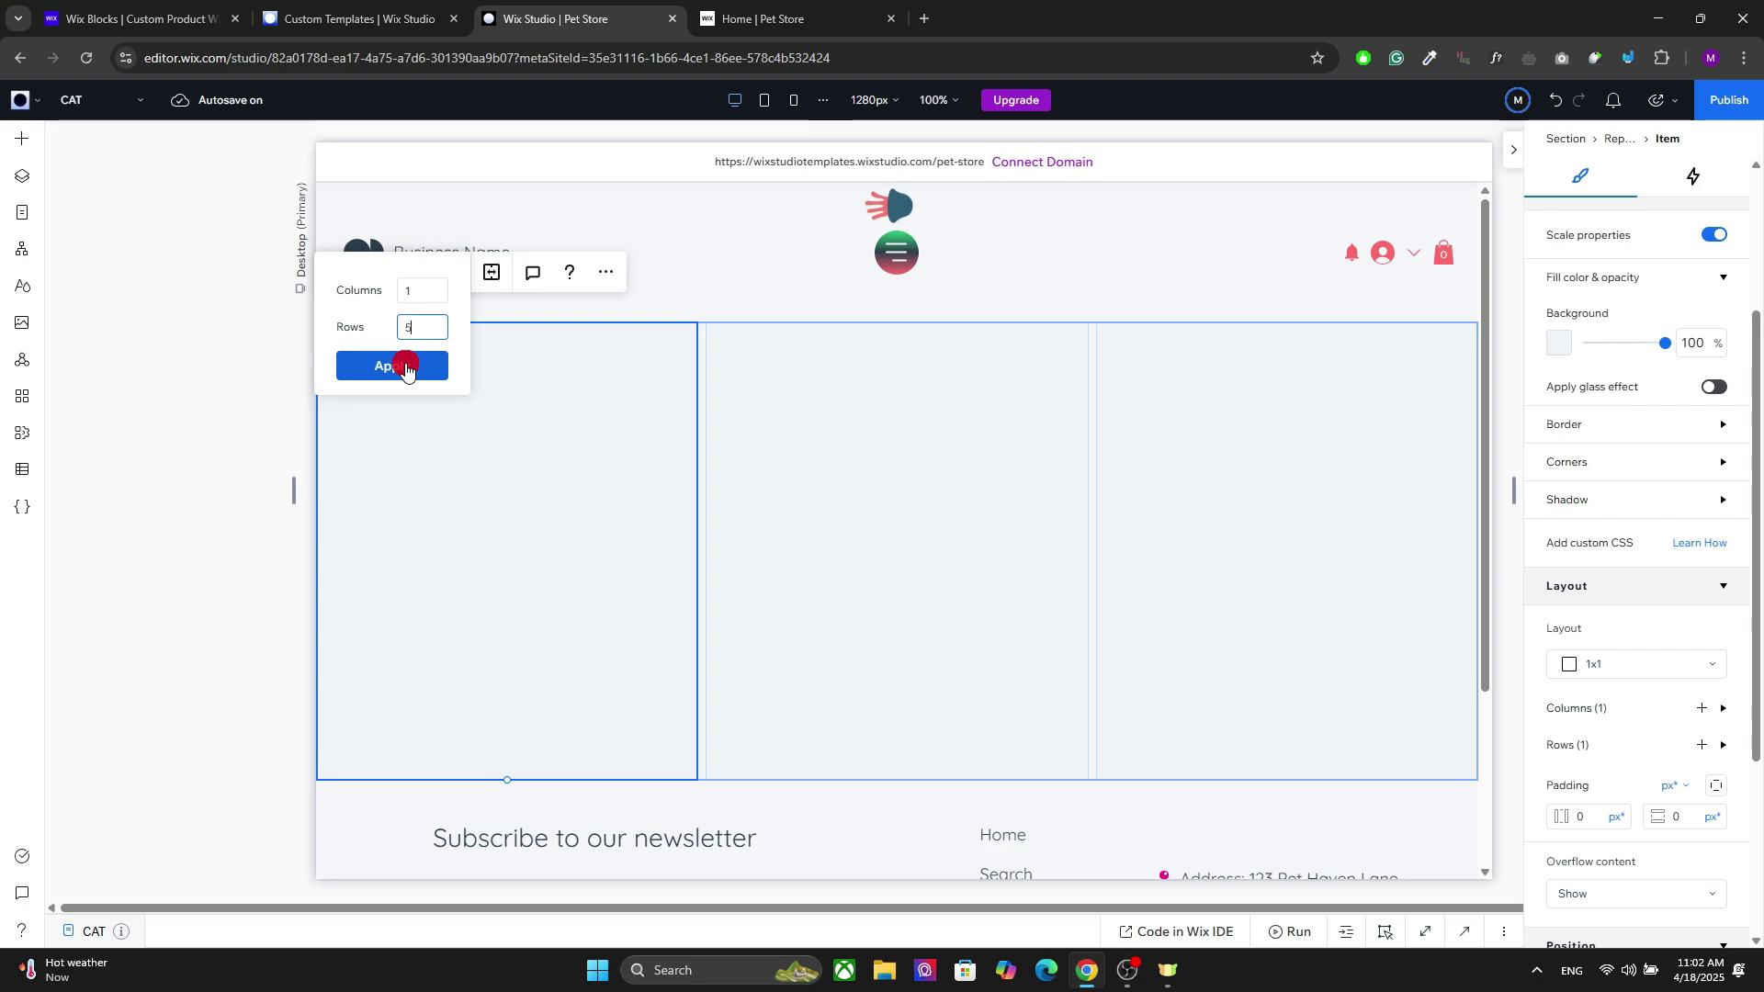
{"action": "left_click", "coordinate": [407, 367]}
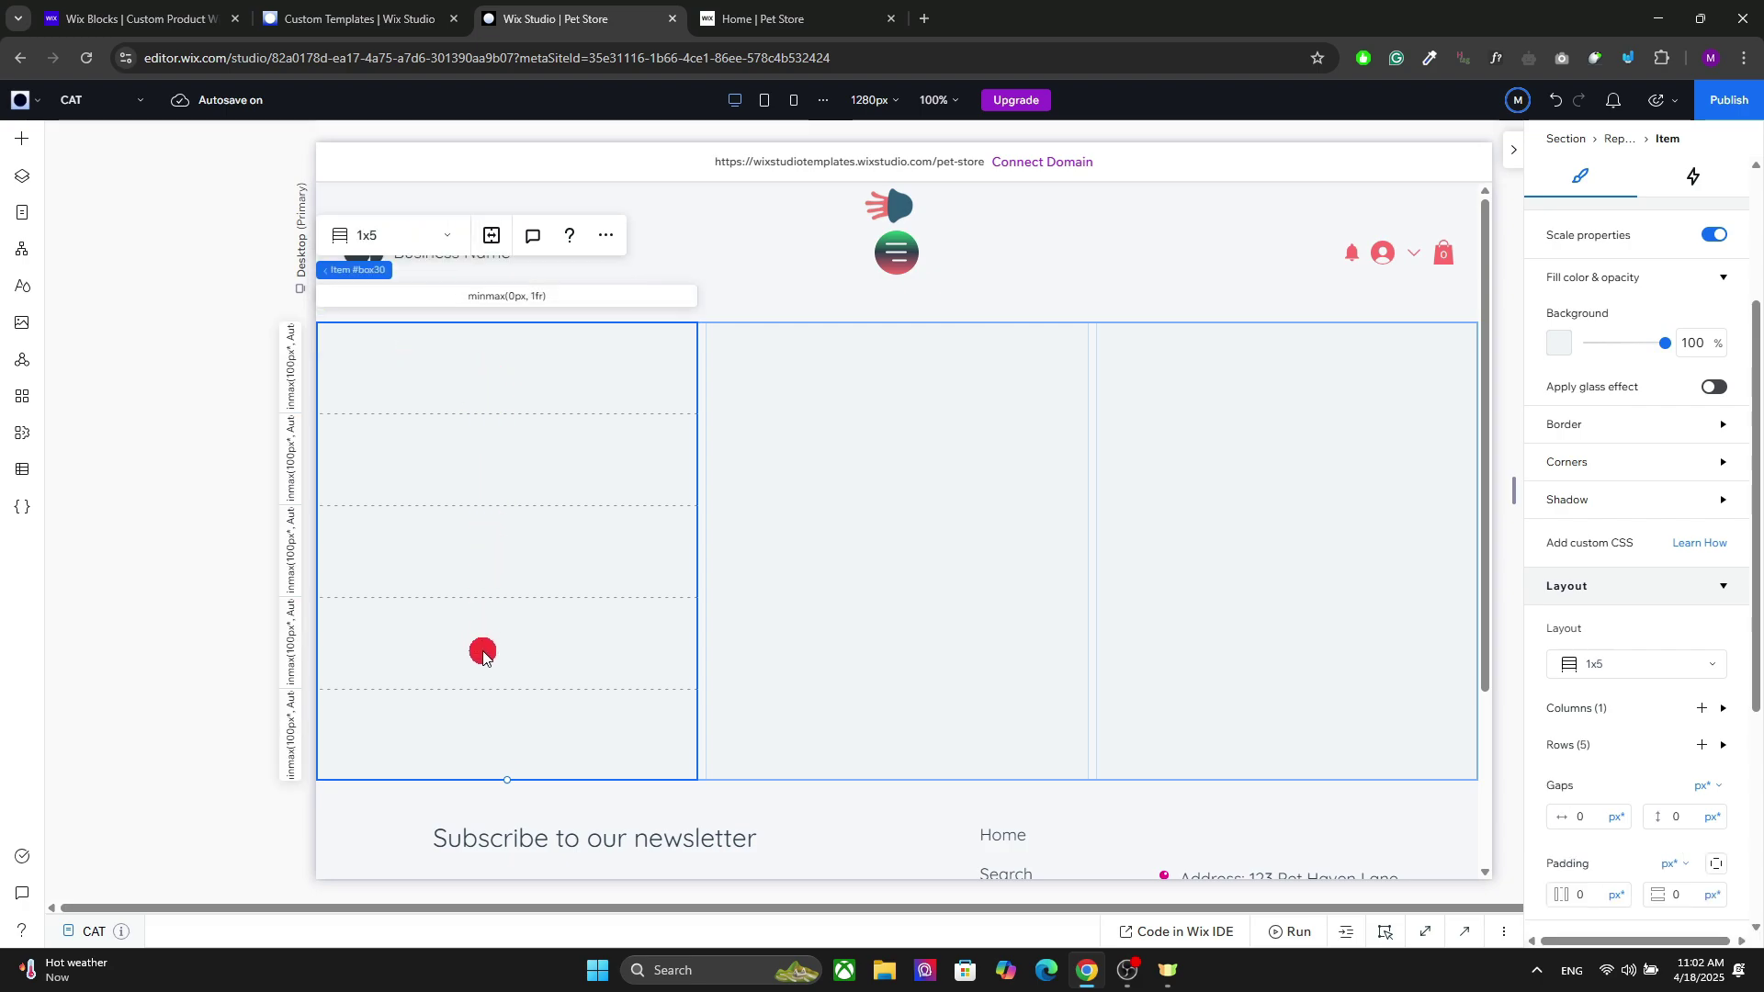
Add an image to the repeater item, assign it only to the first grid row and stretch it to fill that cell.
{"action": "left_click", "coordinate": [22, 143]}
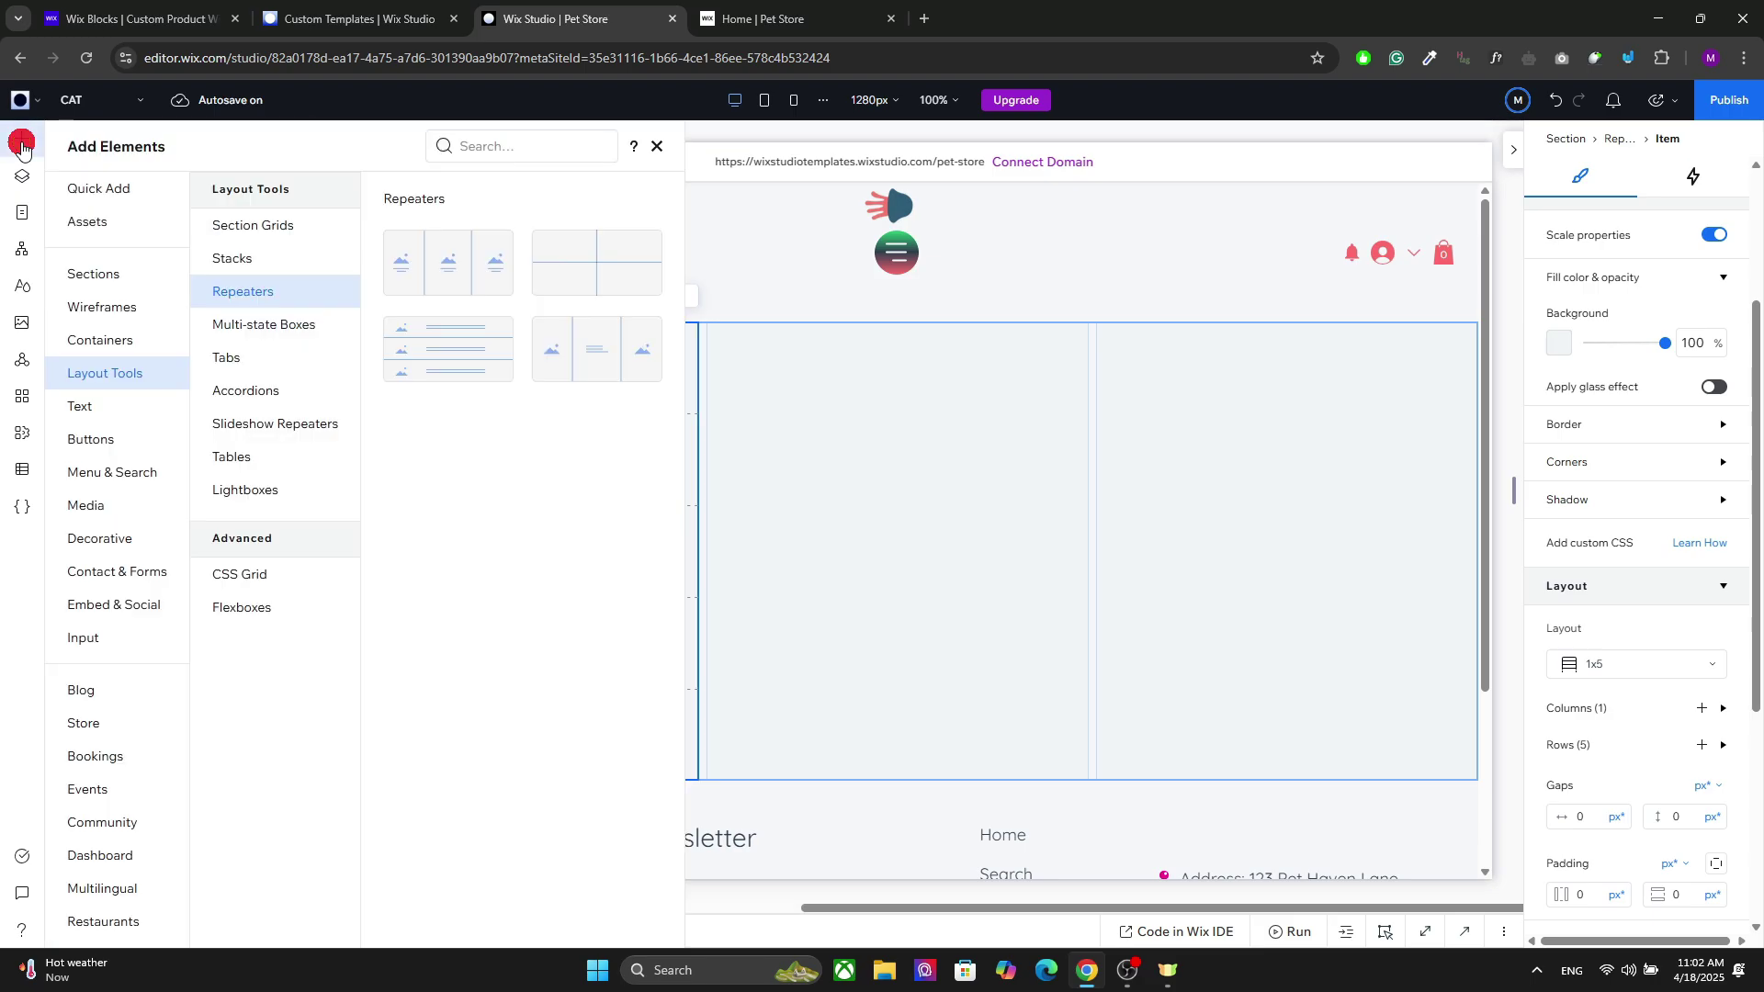
{"action": "left_click", "coordinate": [85, 190]}
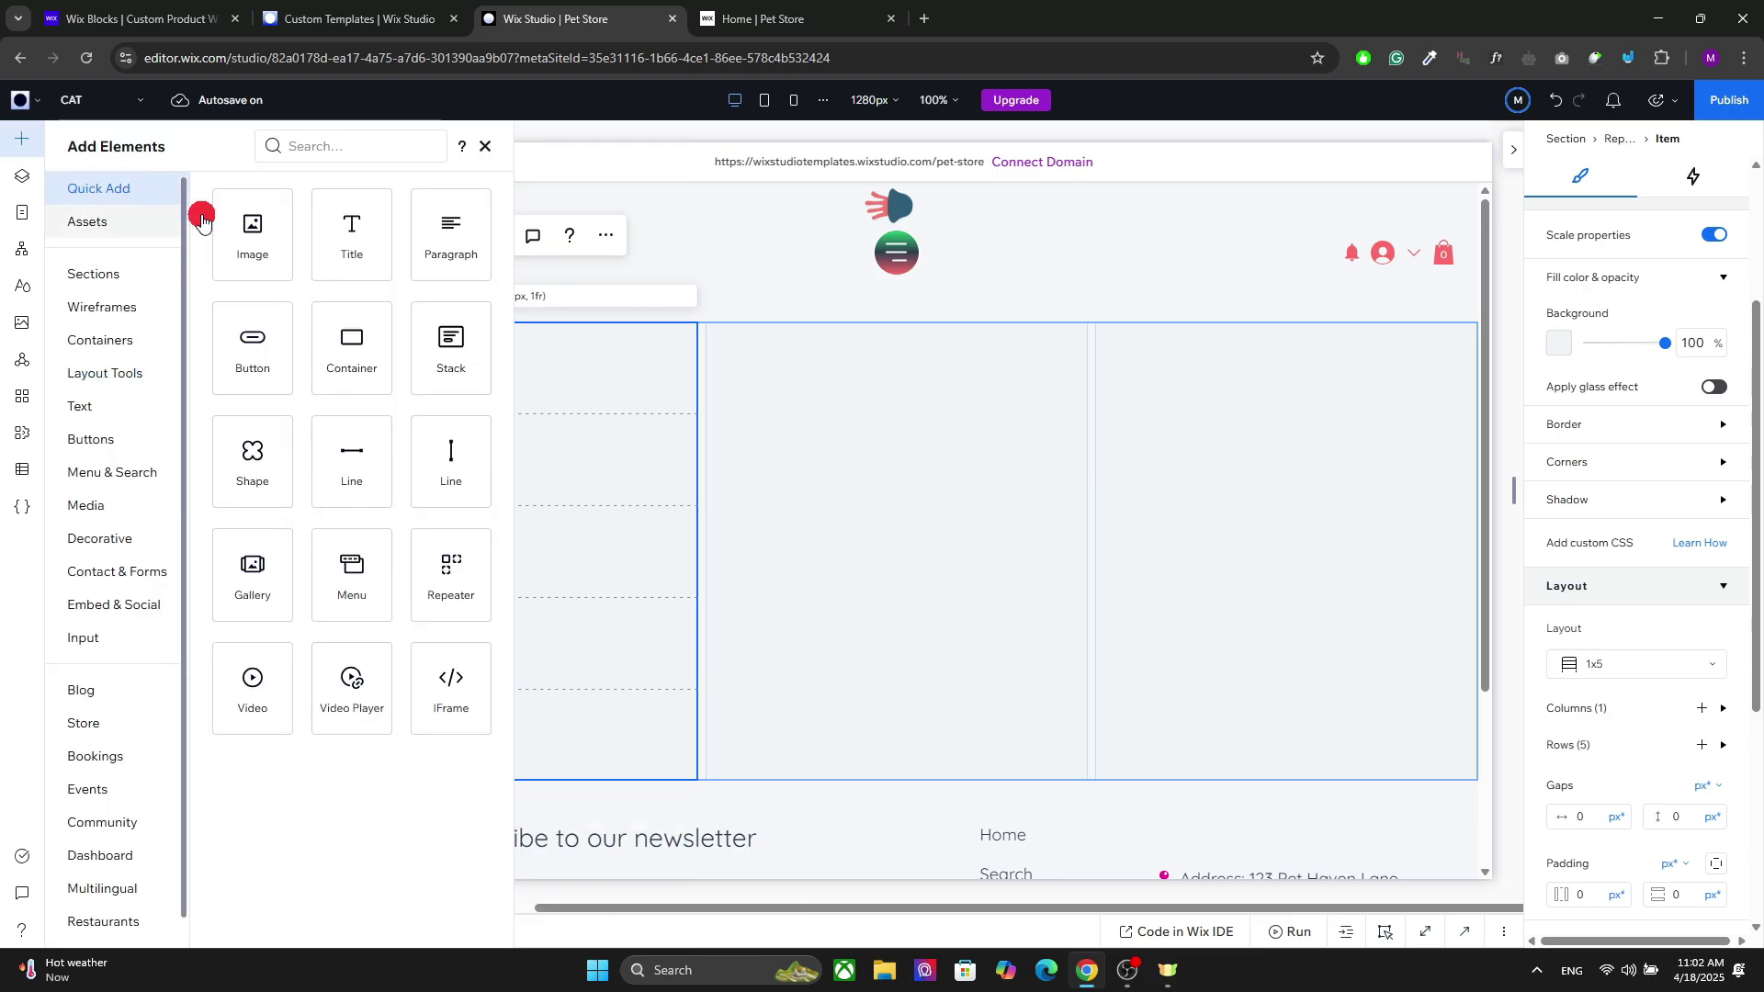
{"action": "left_click_drag", "start_coordinate": [255, 236], "coordinate": [522, 424]}
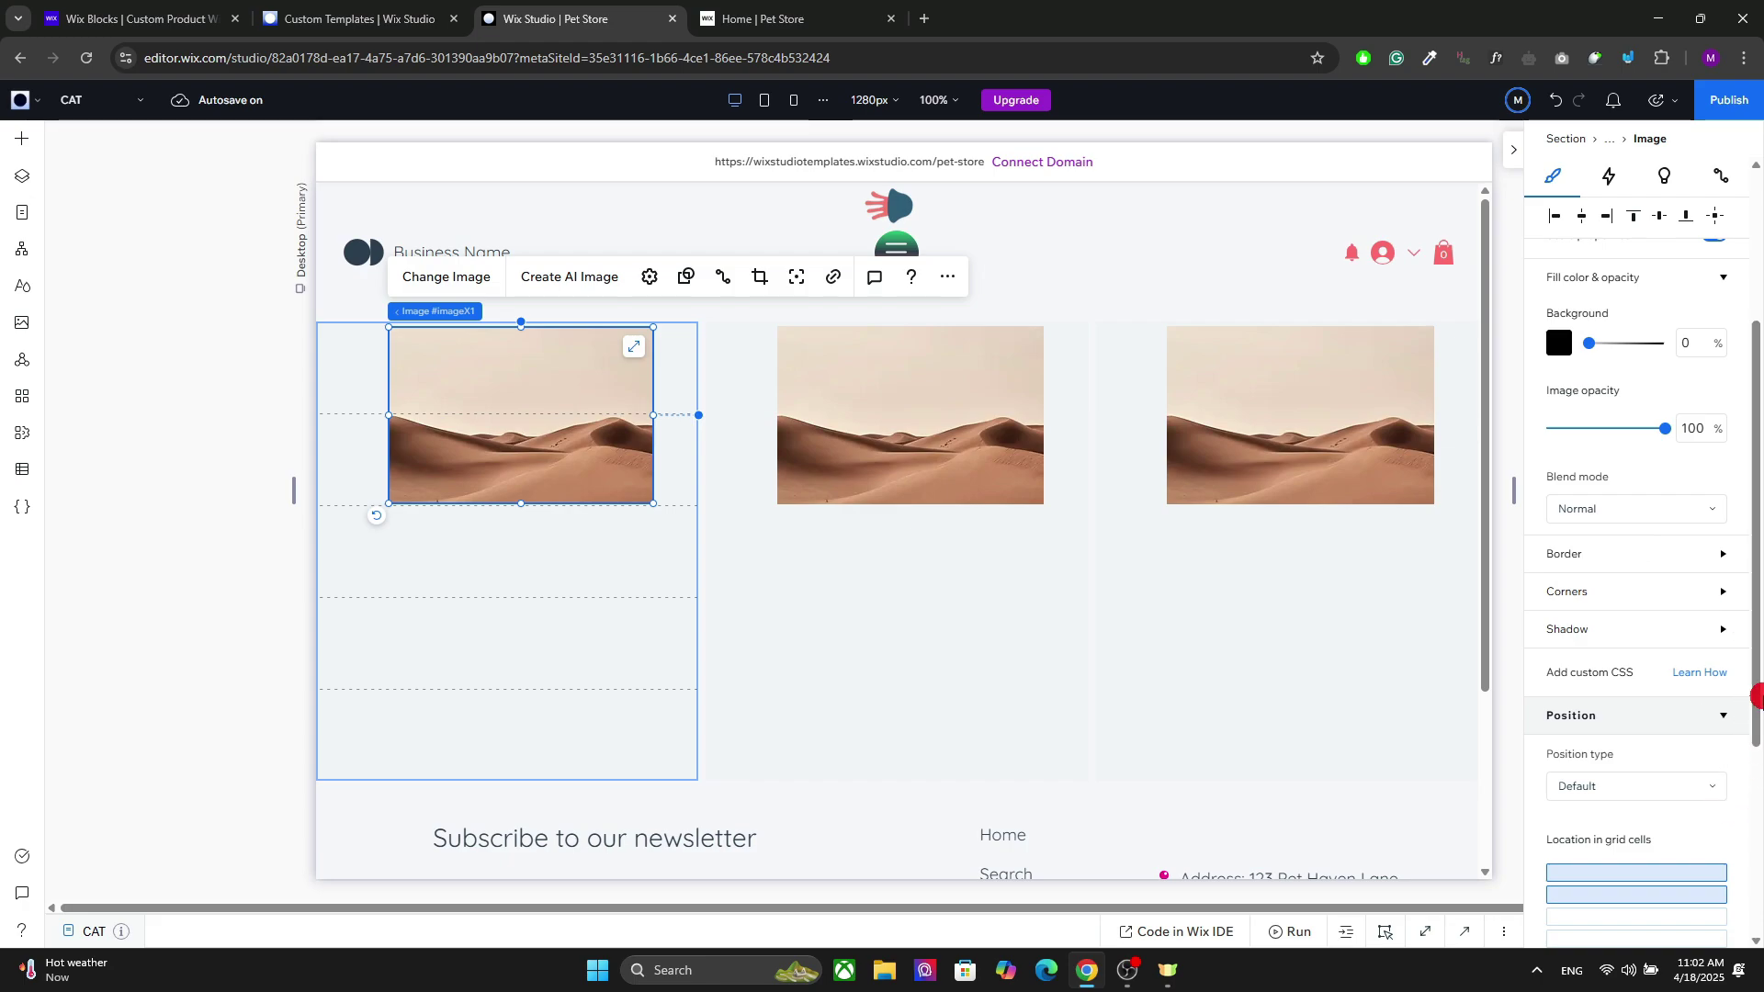
{"action": "left_click_drag", "start_coordinate": [1752, 709], "coordinate": [1737, 871]}
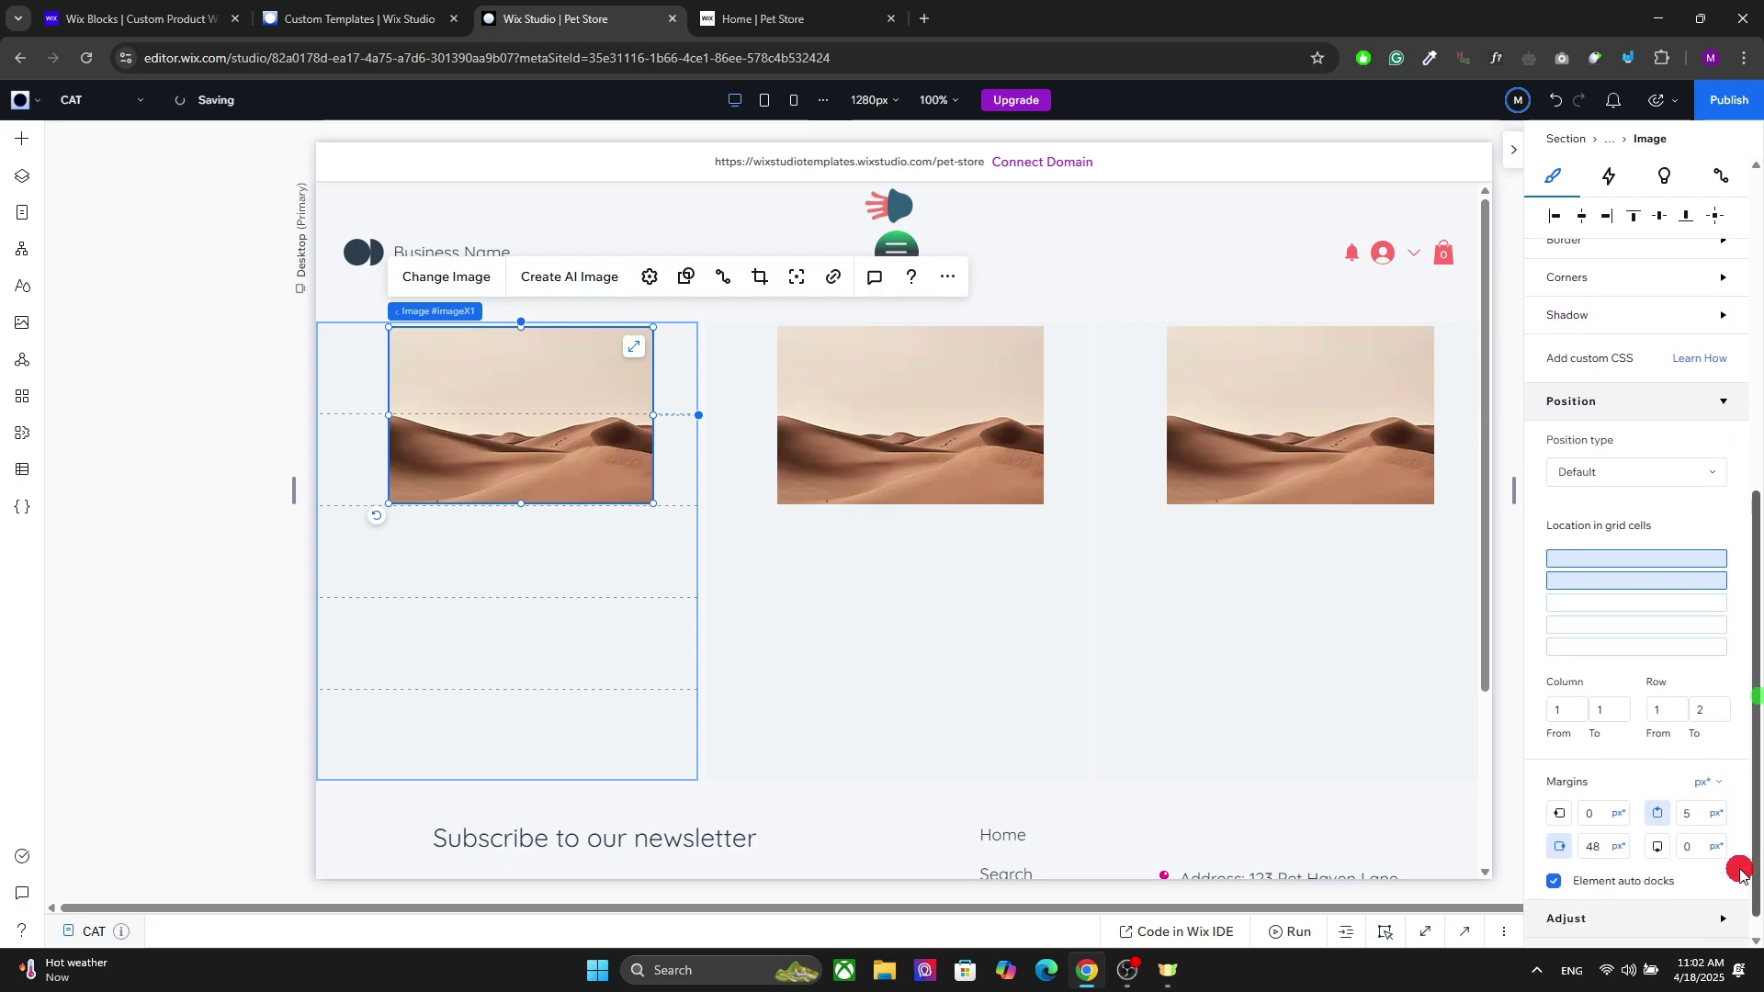
{"action": "left_click", "coordinate": [1618, 553]}
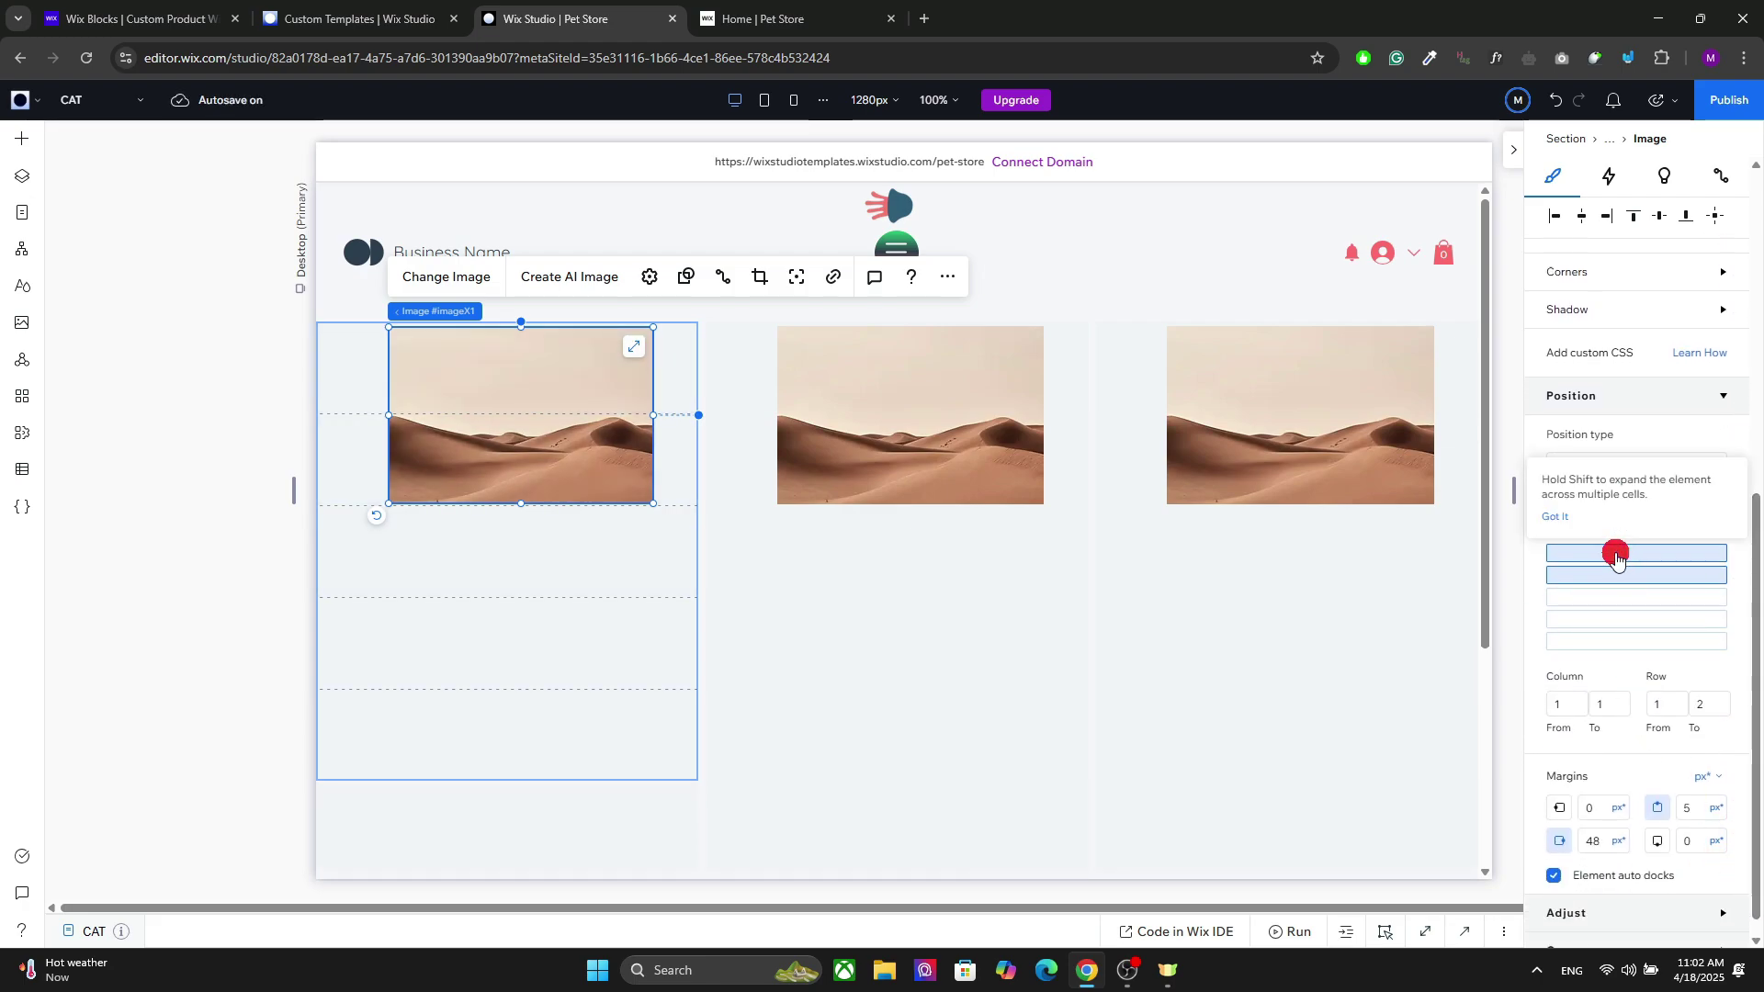
{"action": "left_click", "coordinate": [637, 349]}
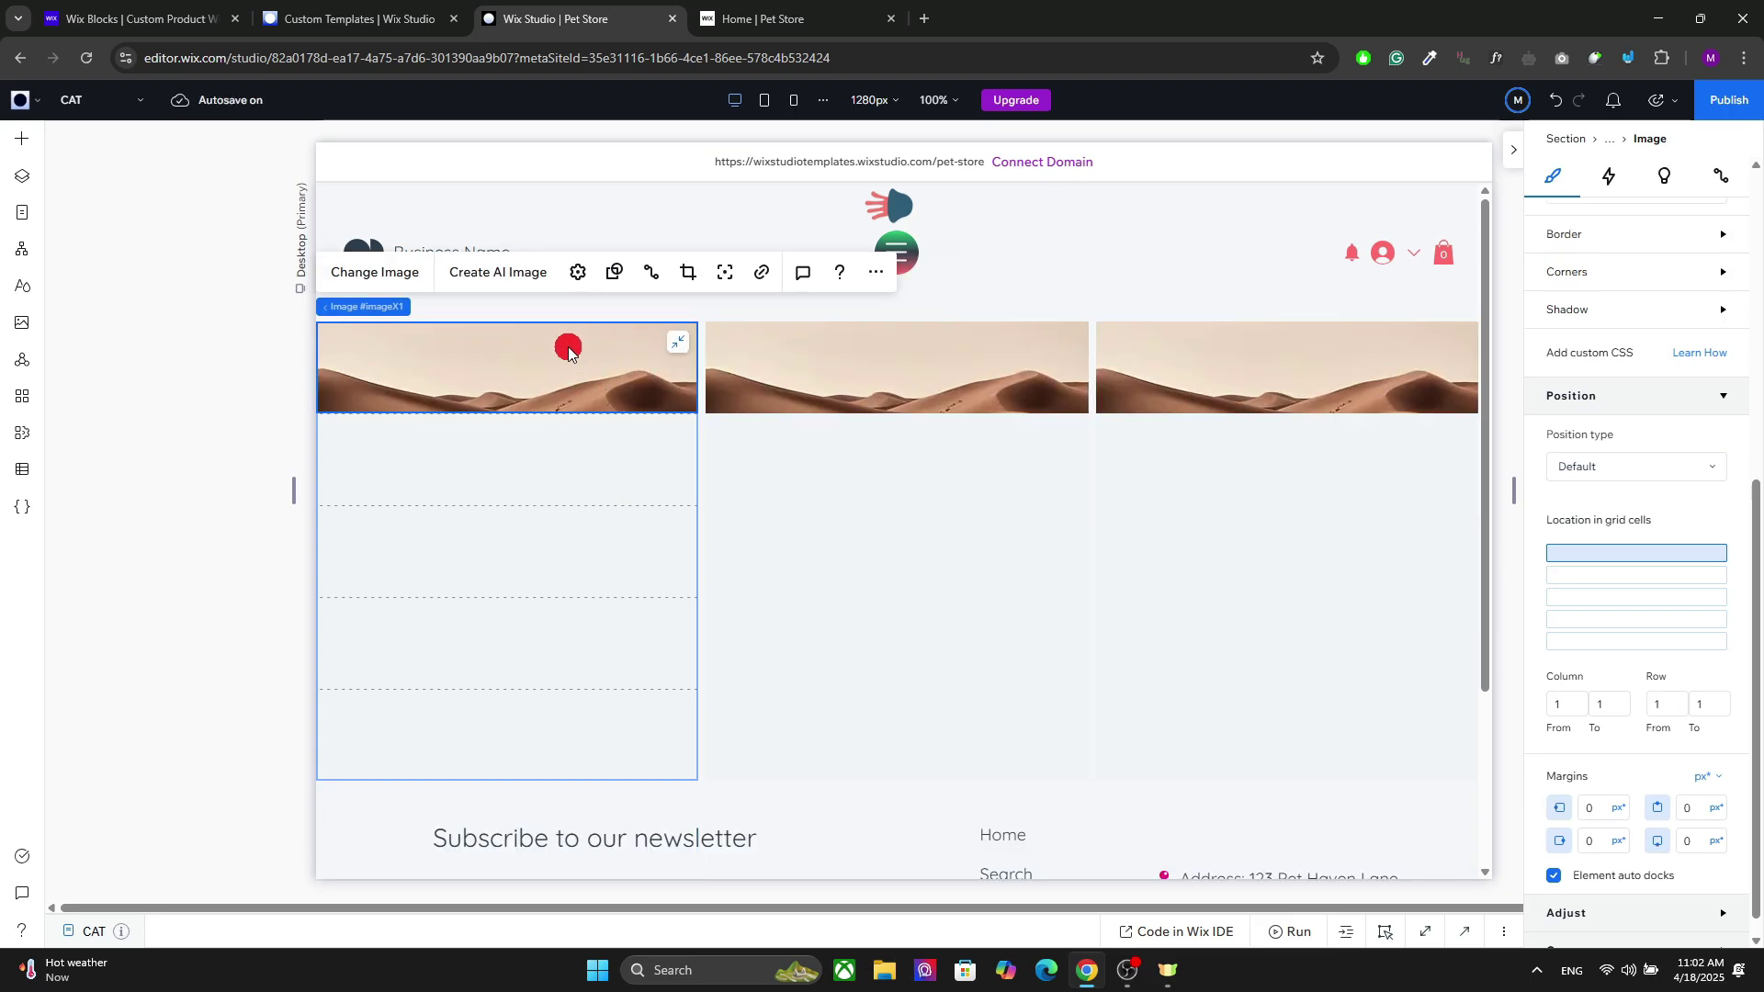
Add a Heading 4 text to the item's second grid row, centred vertically and aligned to the cell's left edge.
{"action": "left_click", "coordinate": [23, 139]}
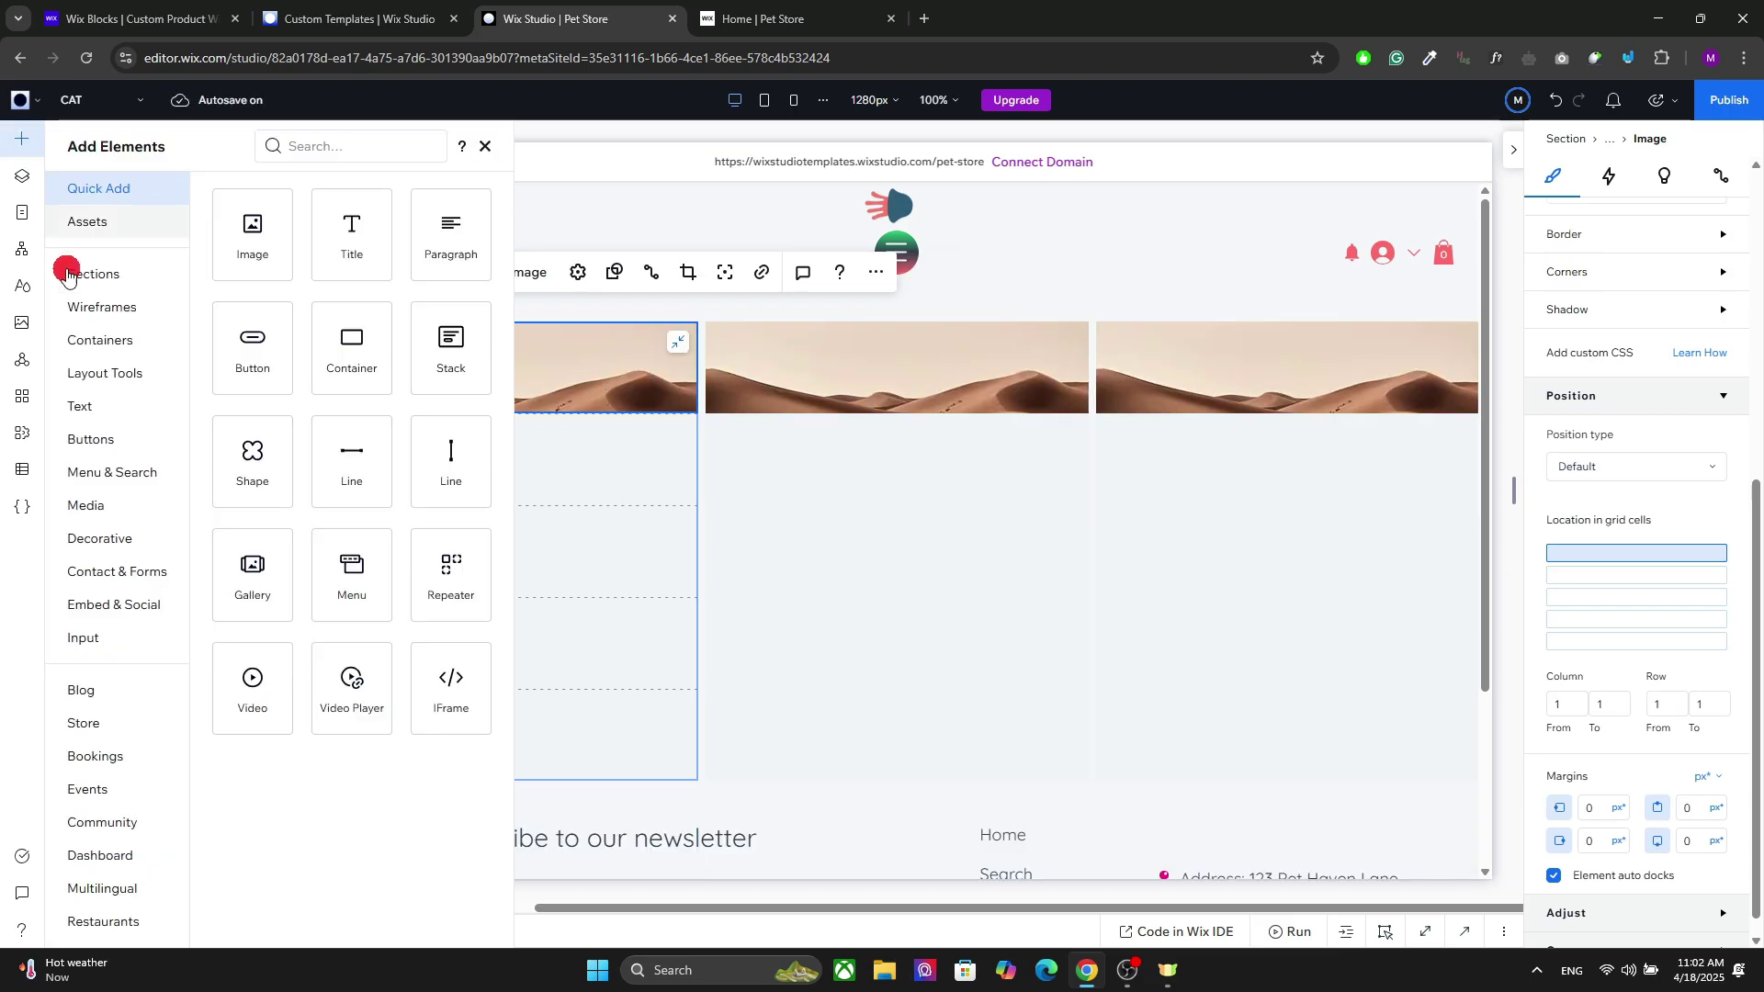
{"action": "left_click", "coordinate": [91, 416]}
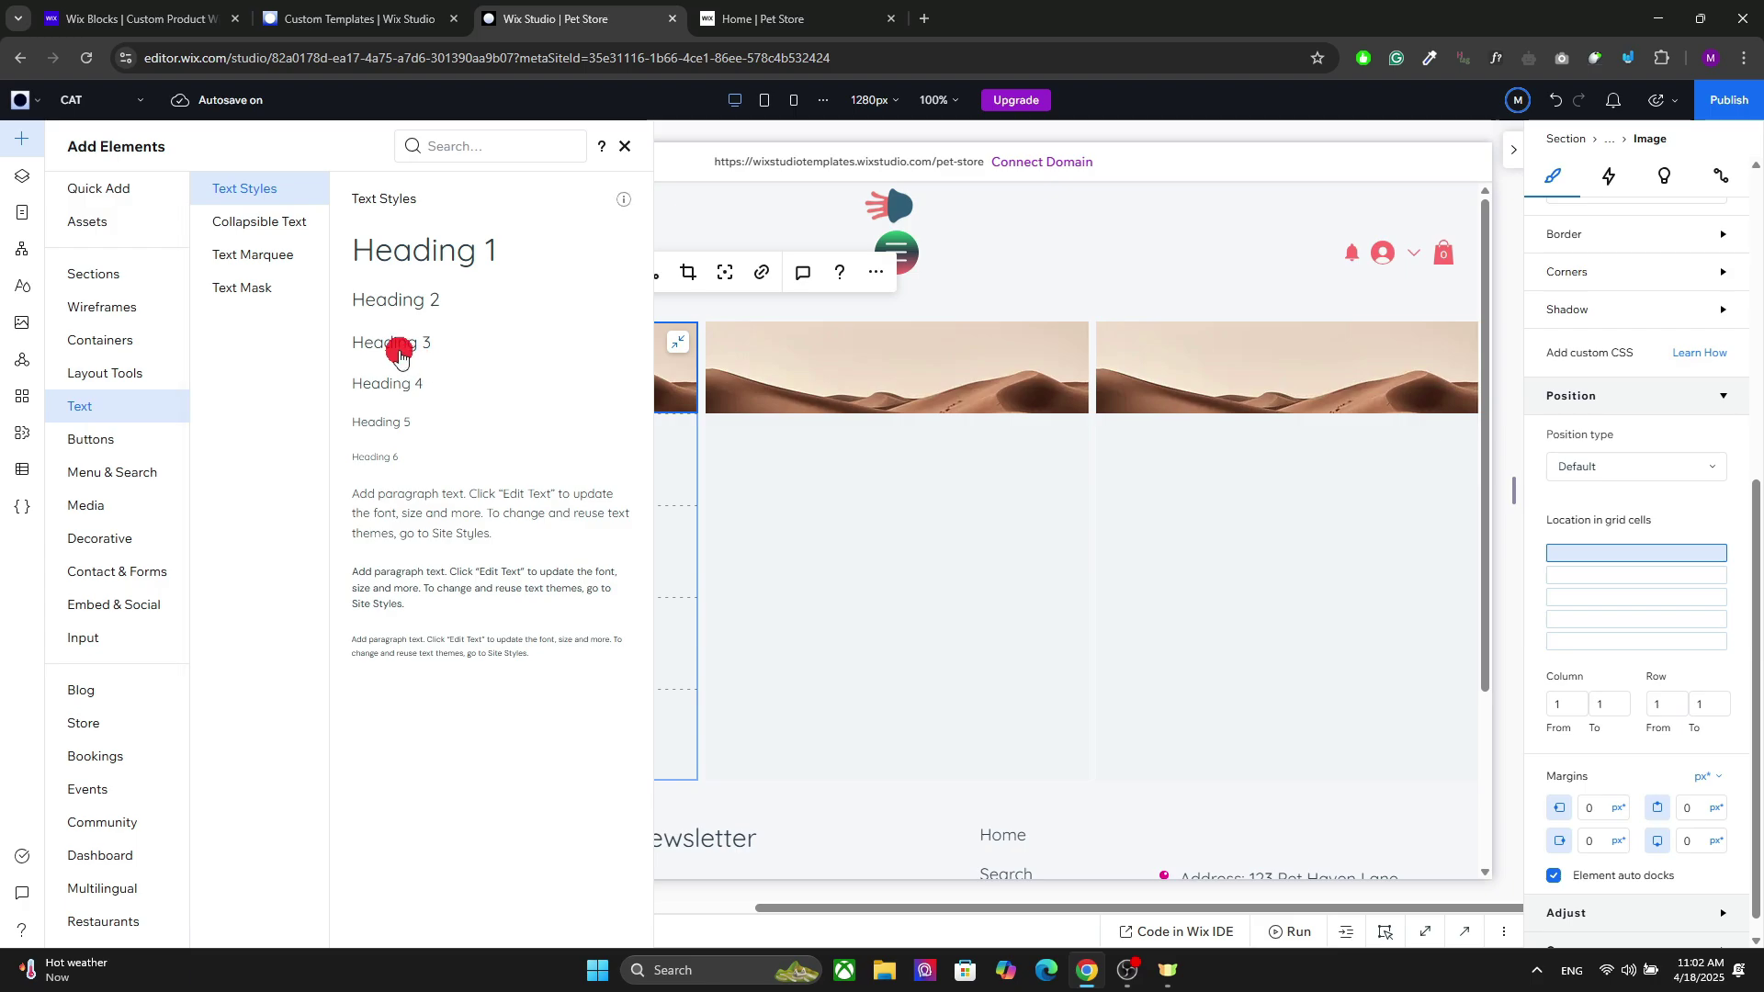
{"action": "left_click_drag", "start_coordinate": [400, 387], "coordinate": [386, 437]}
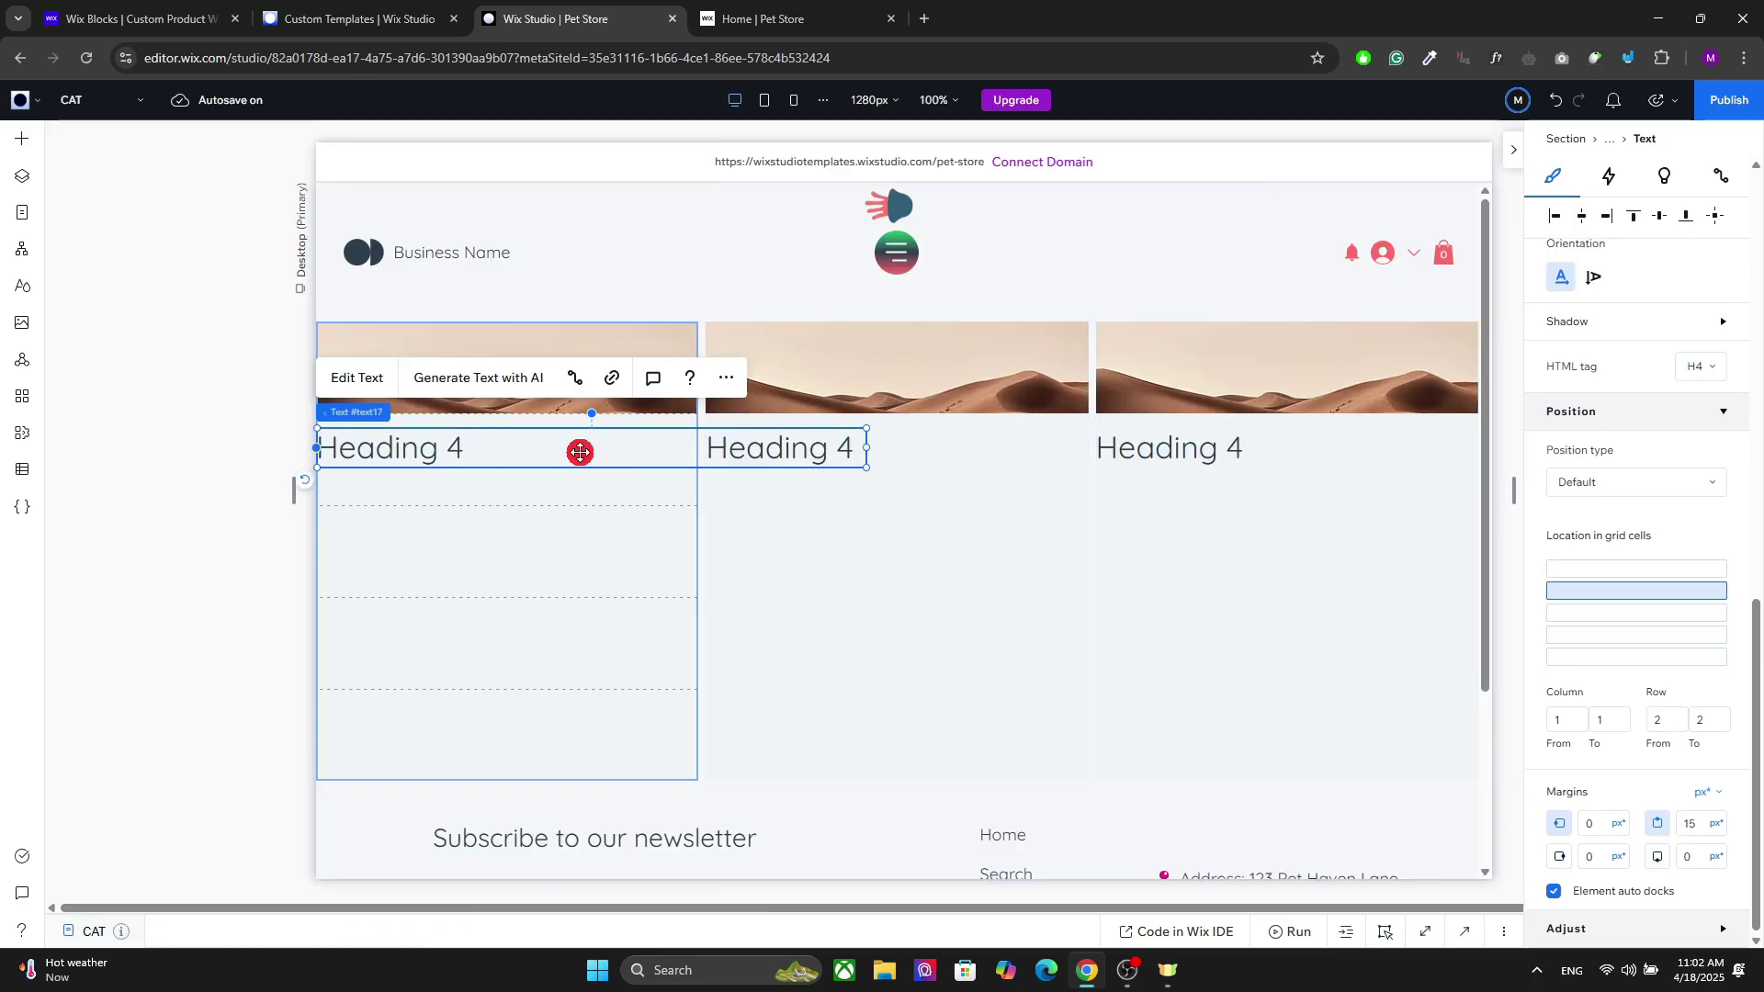
{"action": "left_click", "coordinate": [1717, 214]}
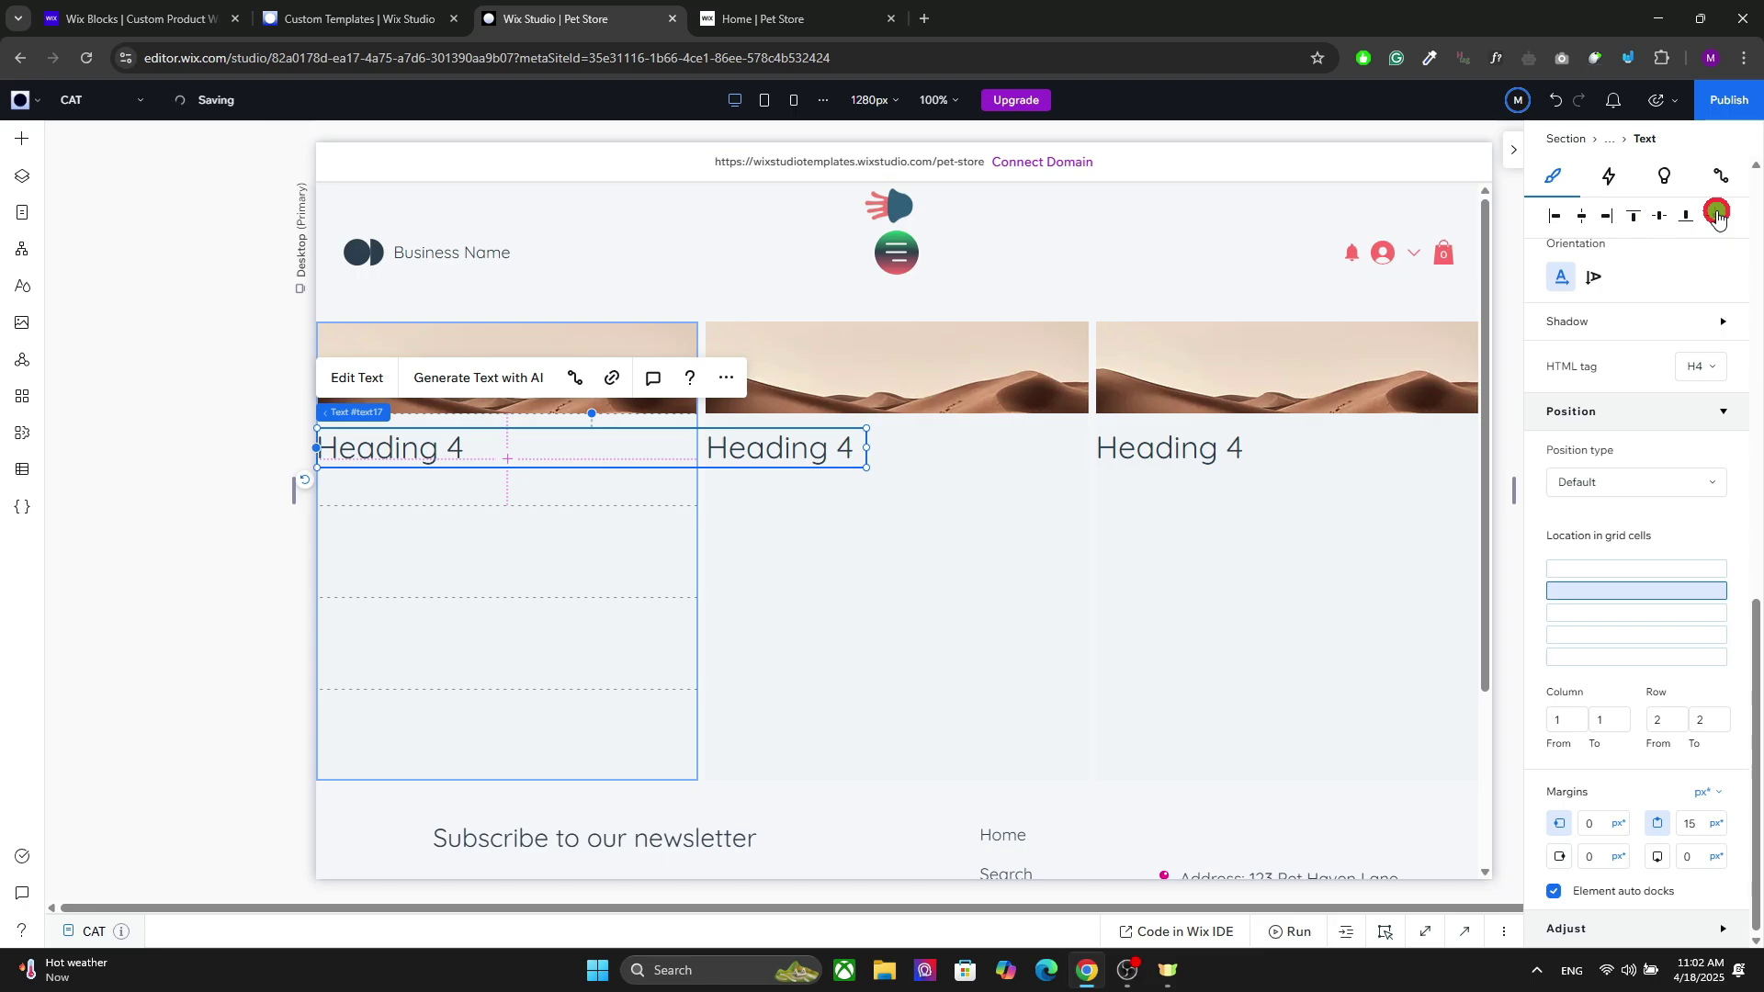
{"action": "left_click", "coordinate": [1570, 219]}
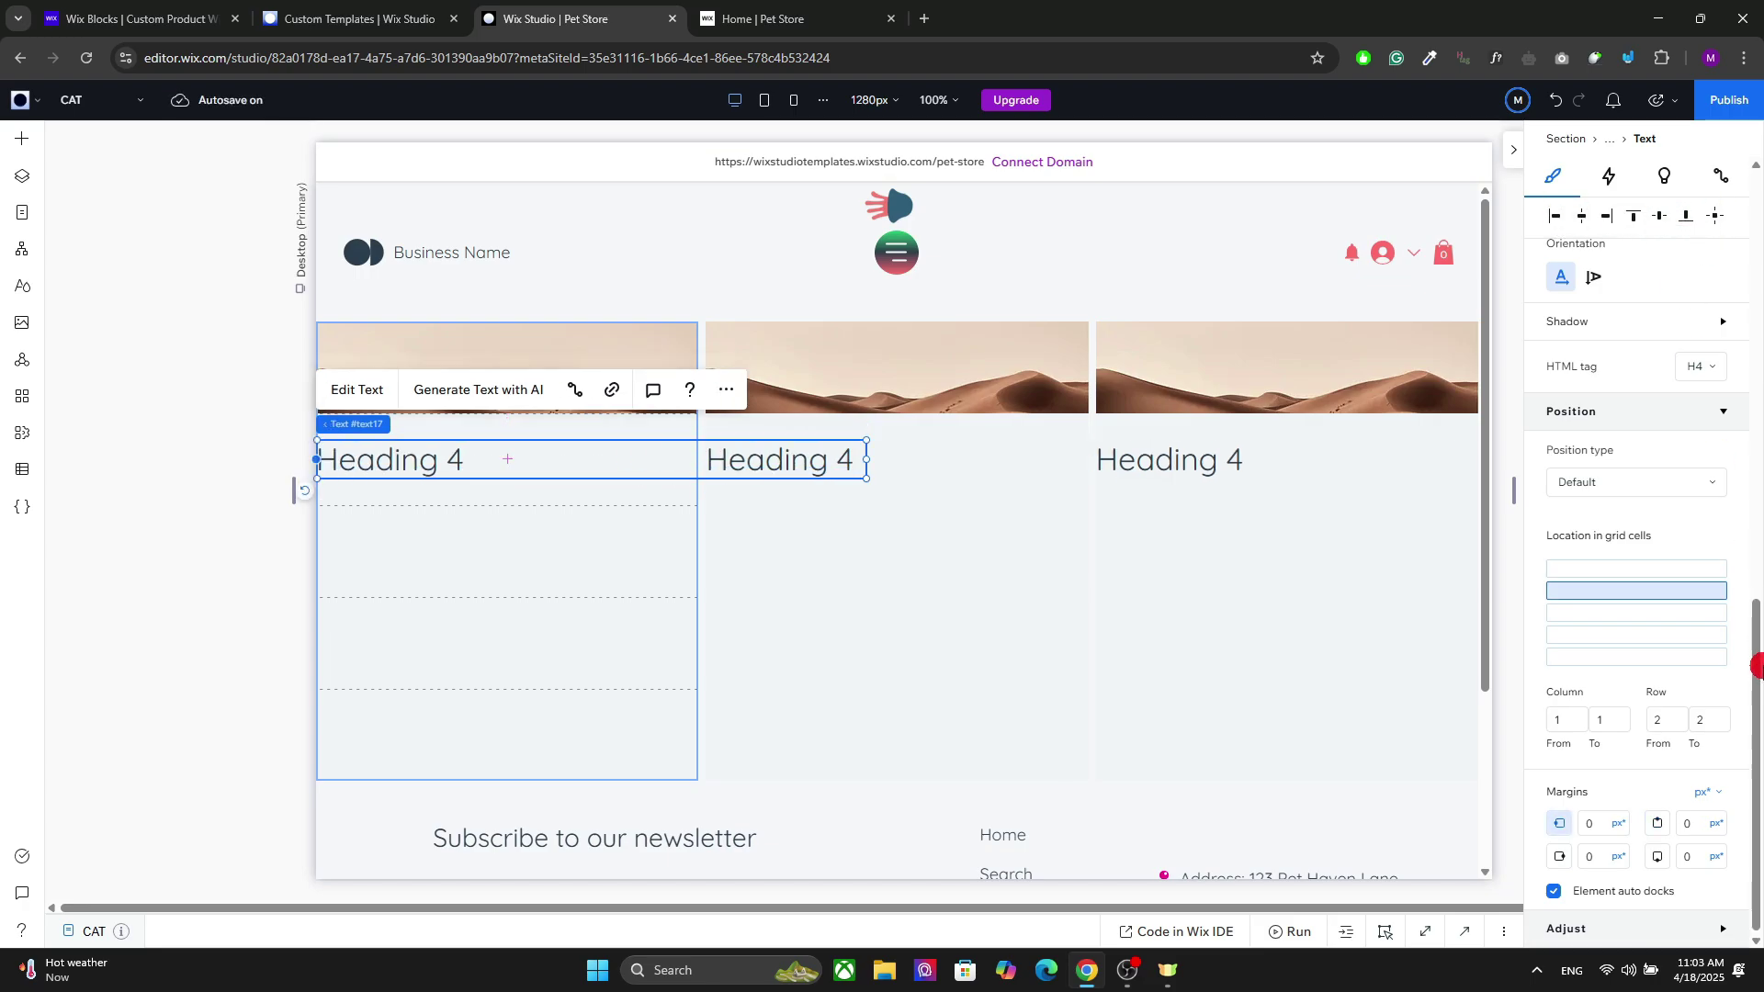
Enable advanced size settings for the Heading 4 text and set its width to 100%.
{"action": "left_click_drag", "start_coordinate": [1758, 666], "coordinate": [1751, 239]}
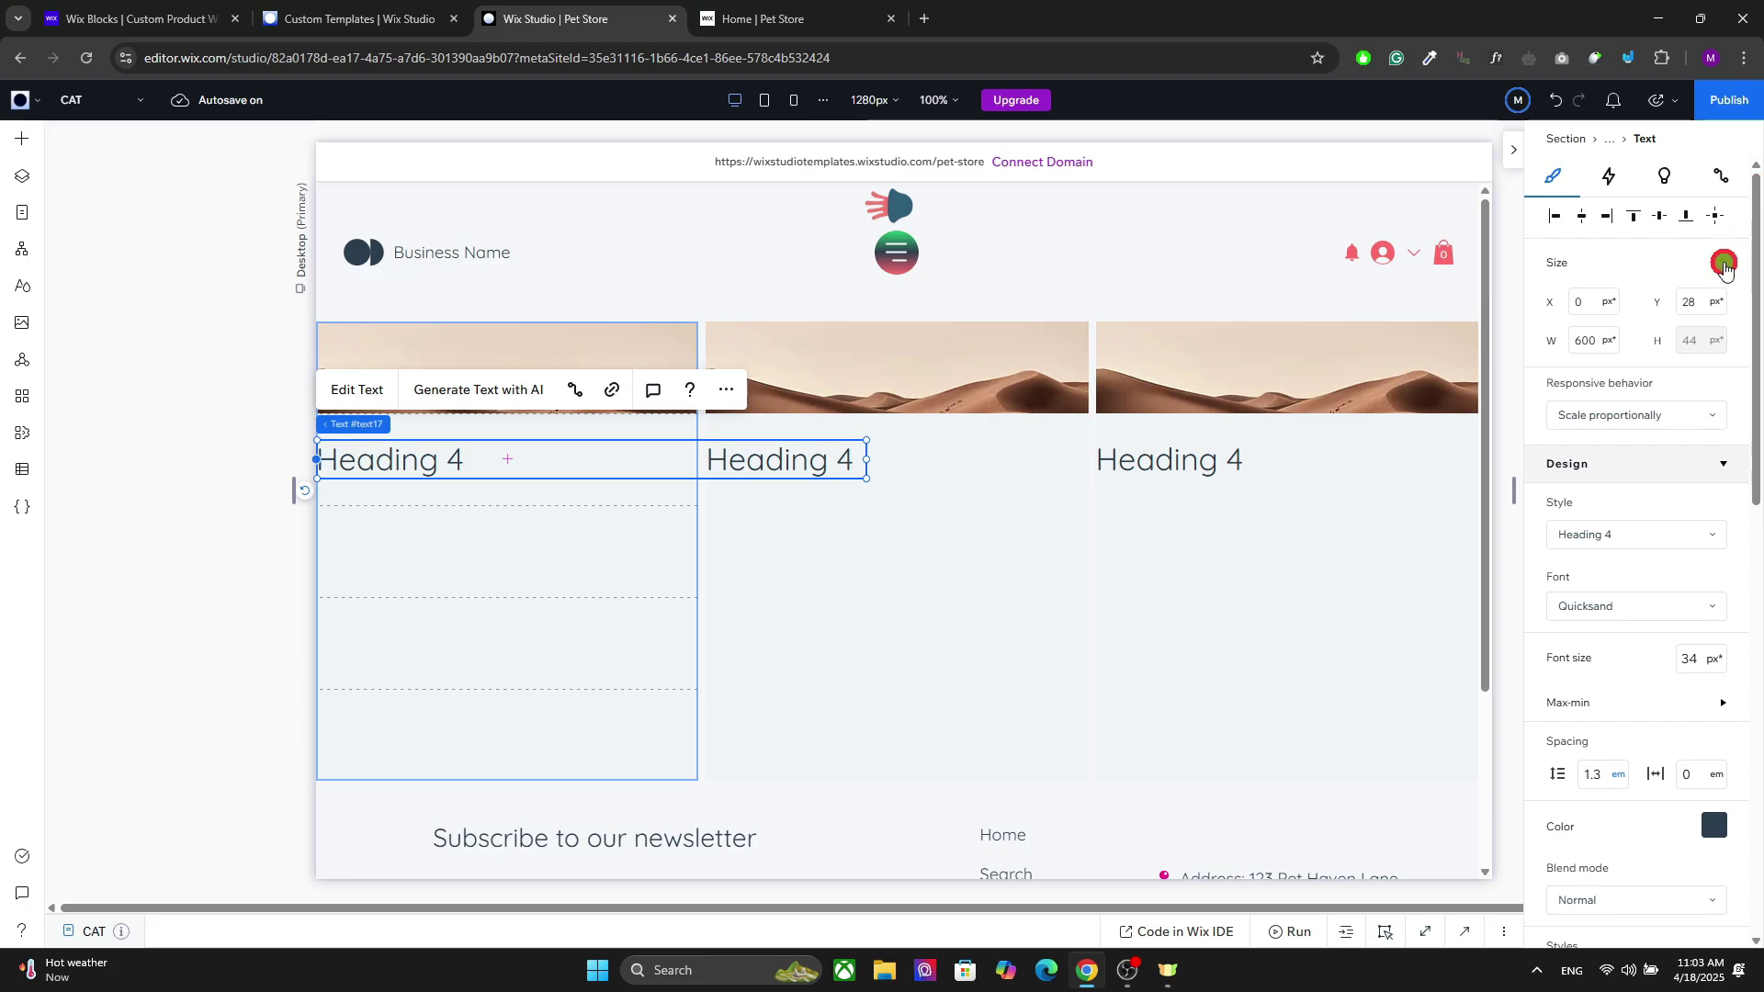
{"action": "left_click", "coordinate": [1674, 272]}
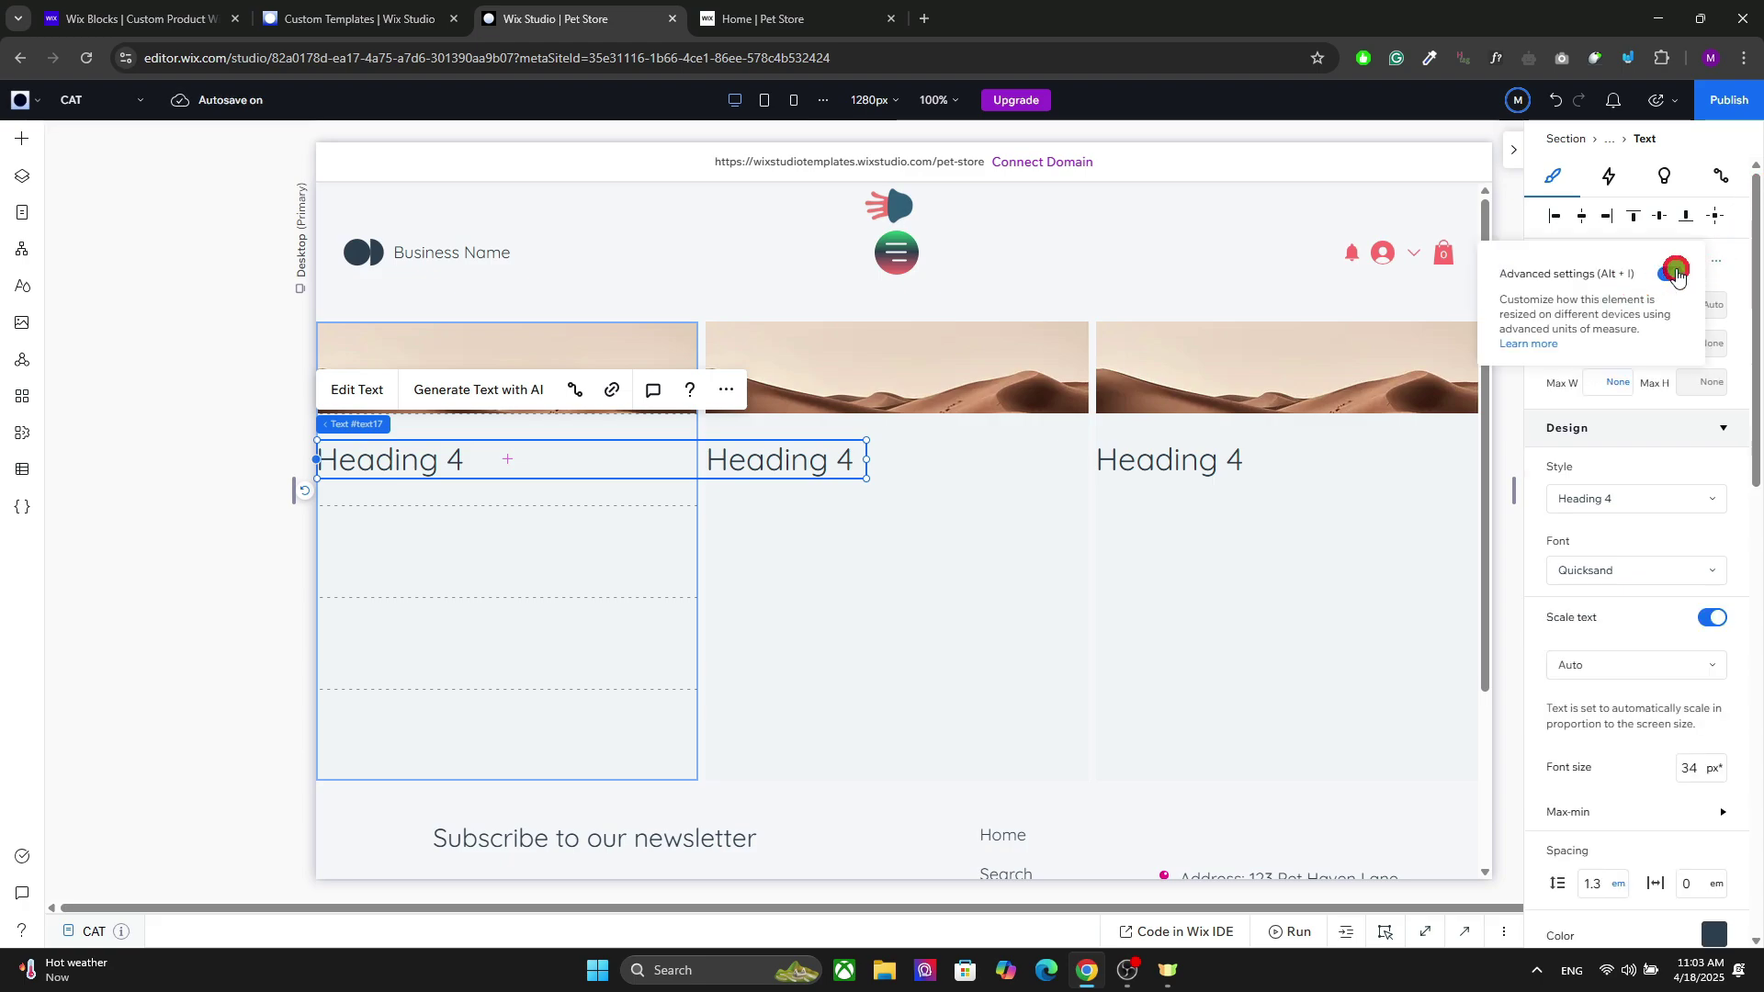
{"action": "left_click", "coordinate": [1604, 305]}
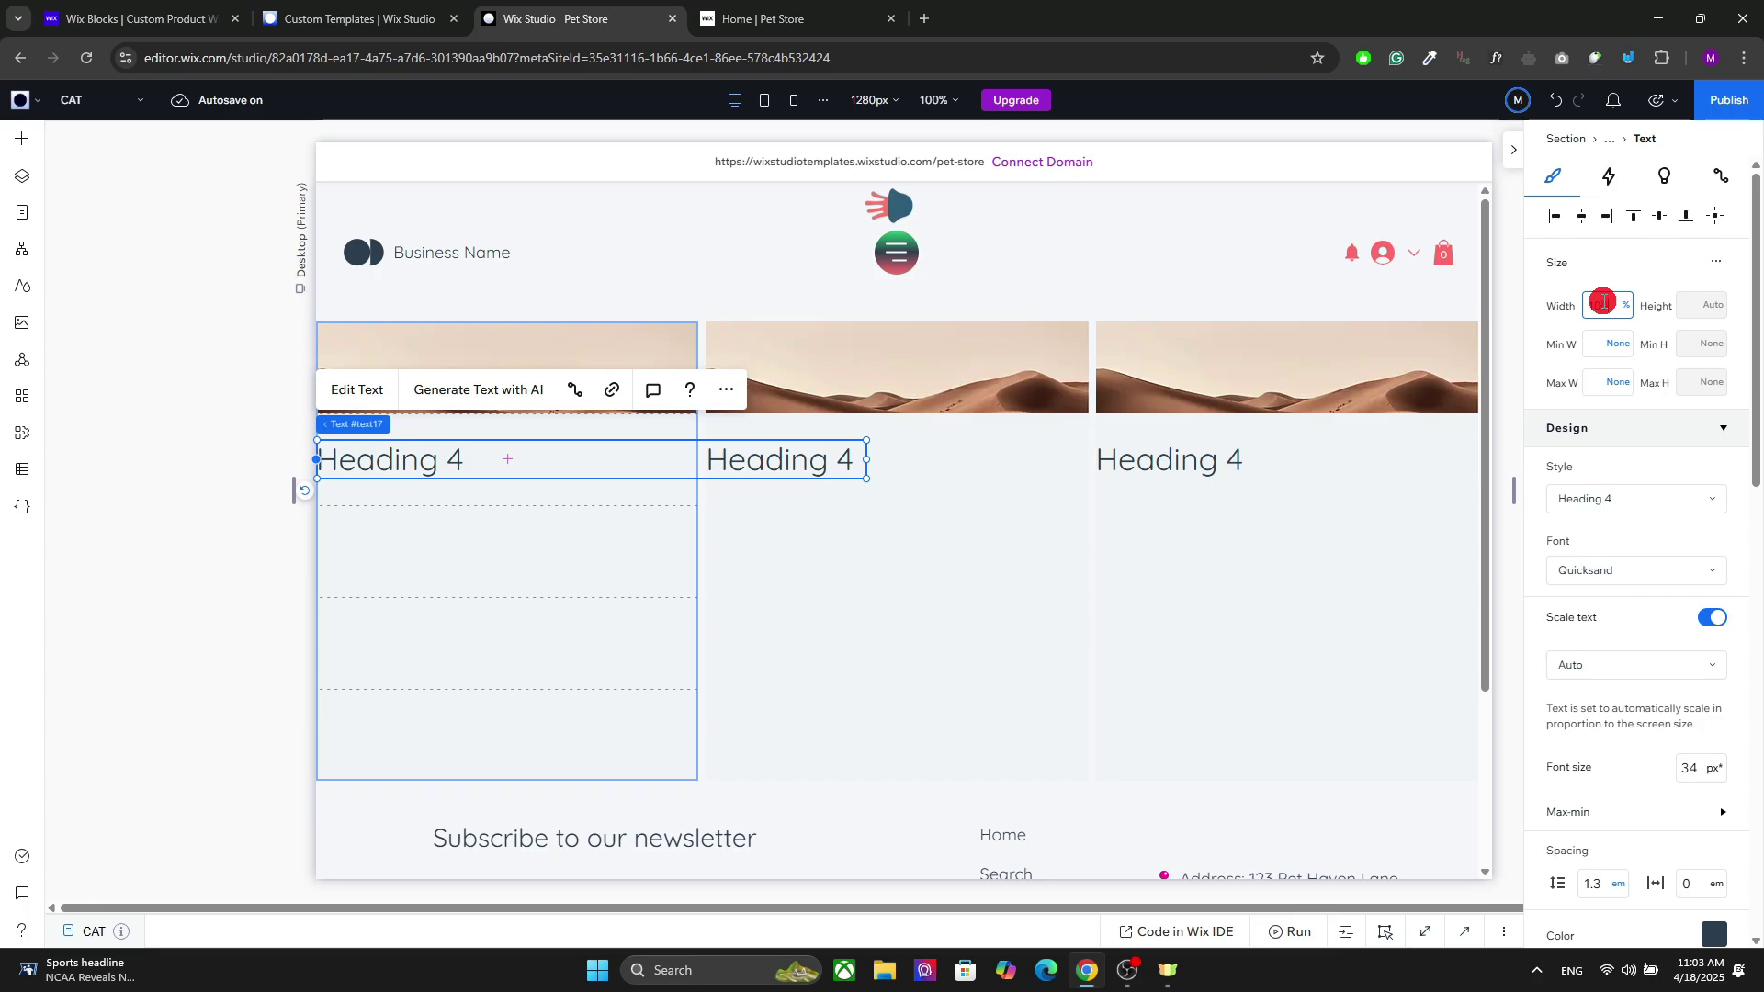
{"action": "type", "text": "100"}
{"action": "key", "text": "Return"}
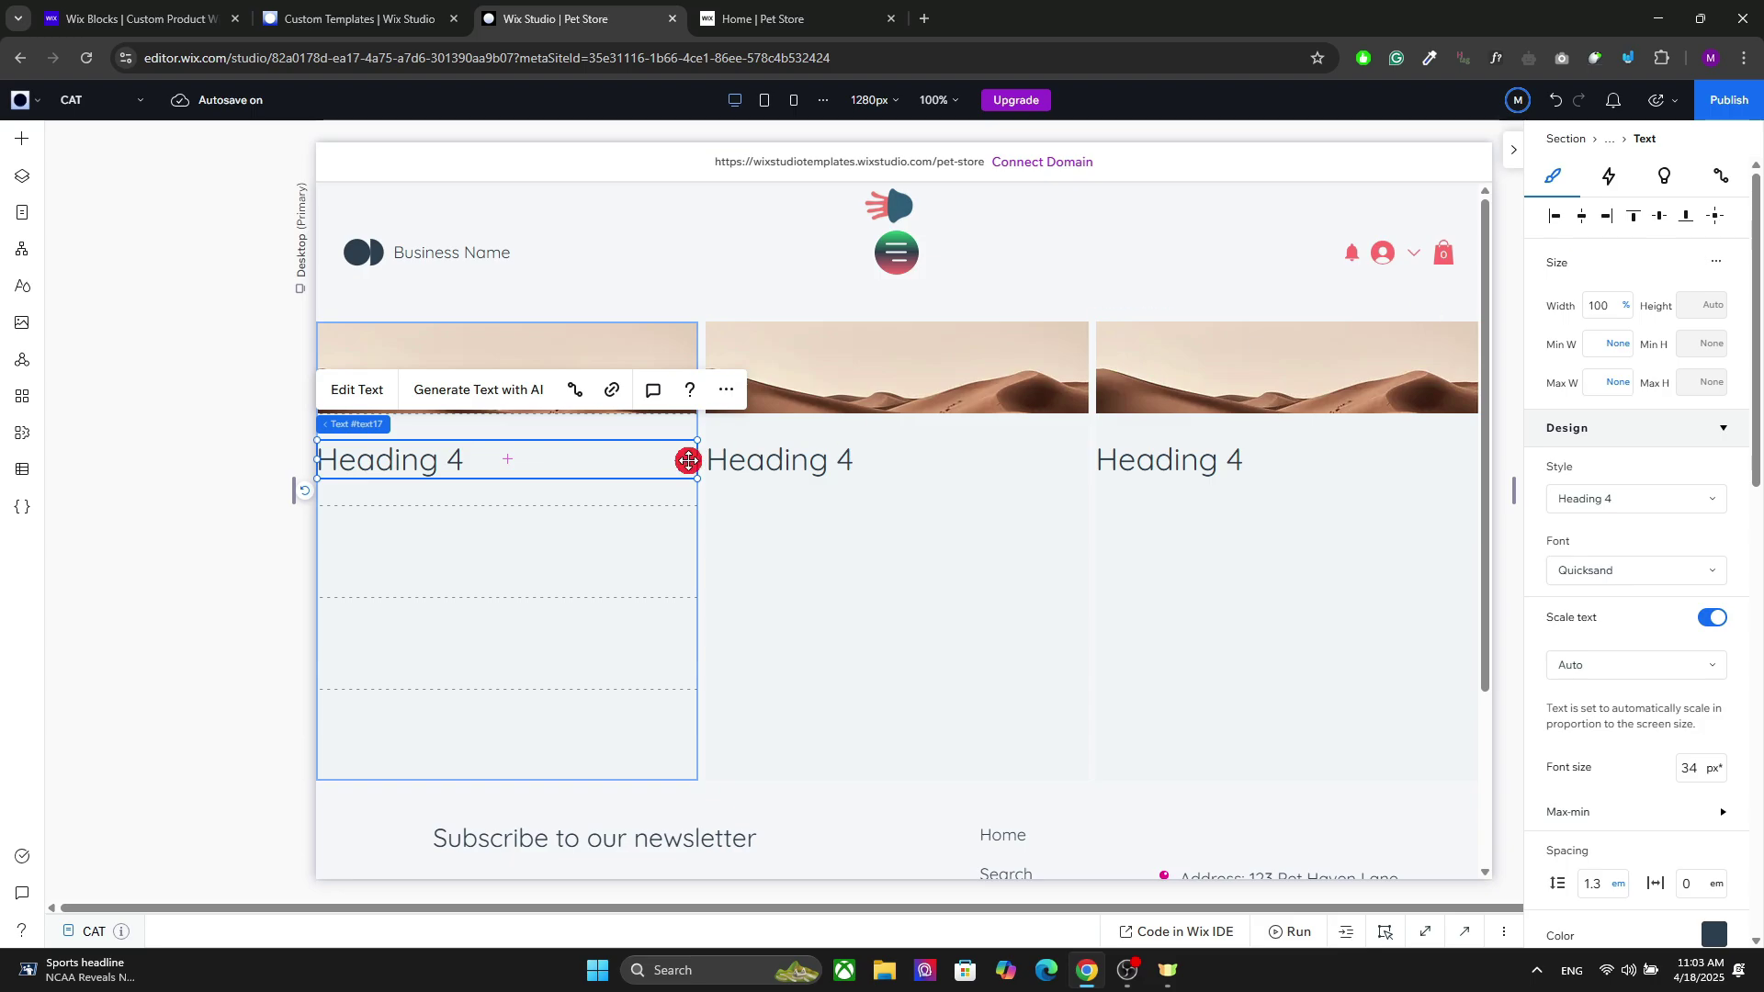
Add a light grey empty container to the repeater item's third grid row.
{"action": "left_click", "coordinate": [21, 138]}
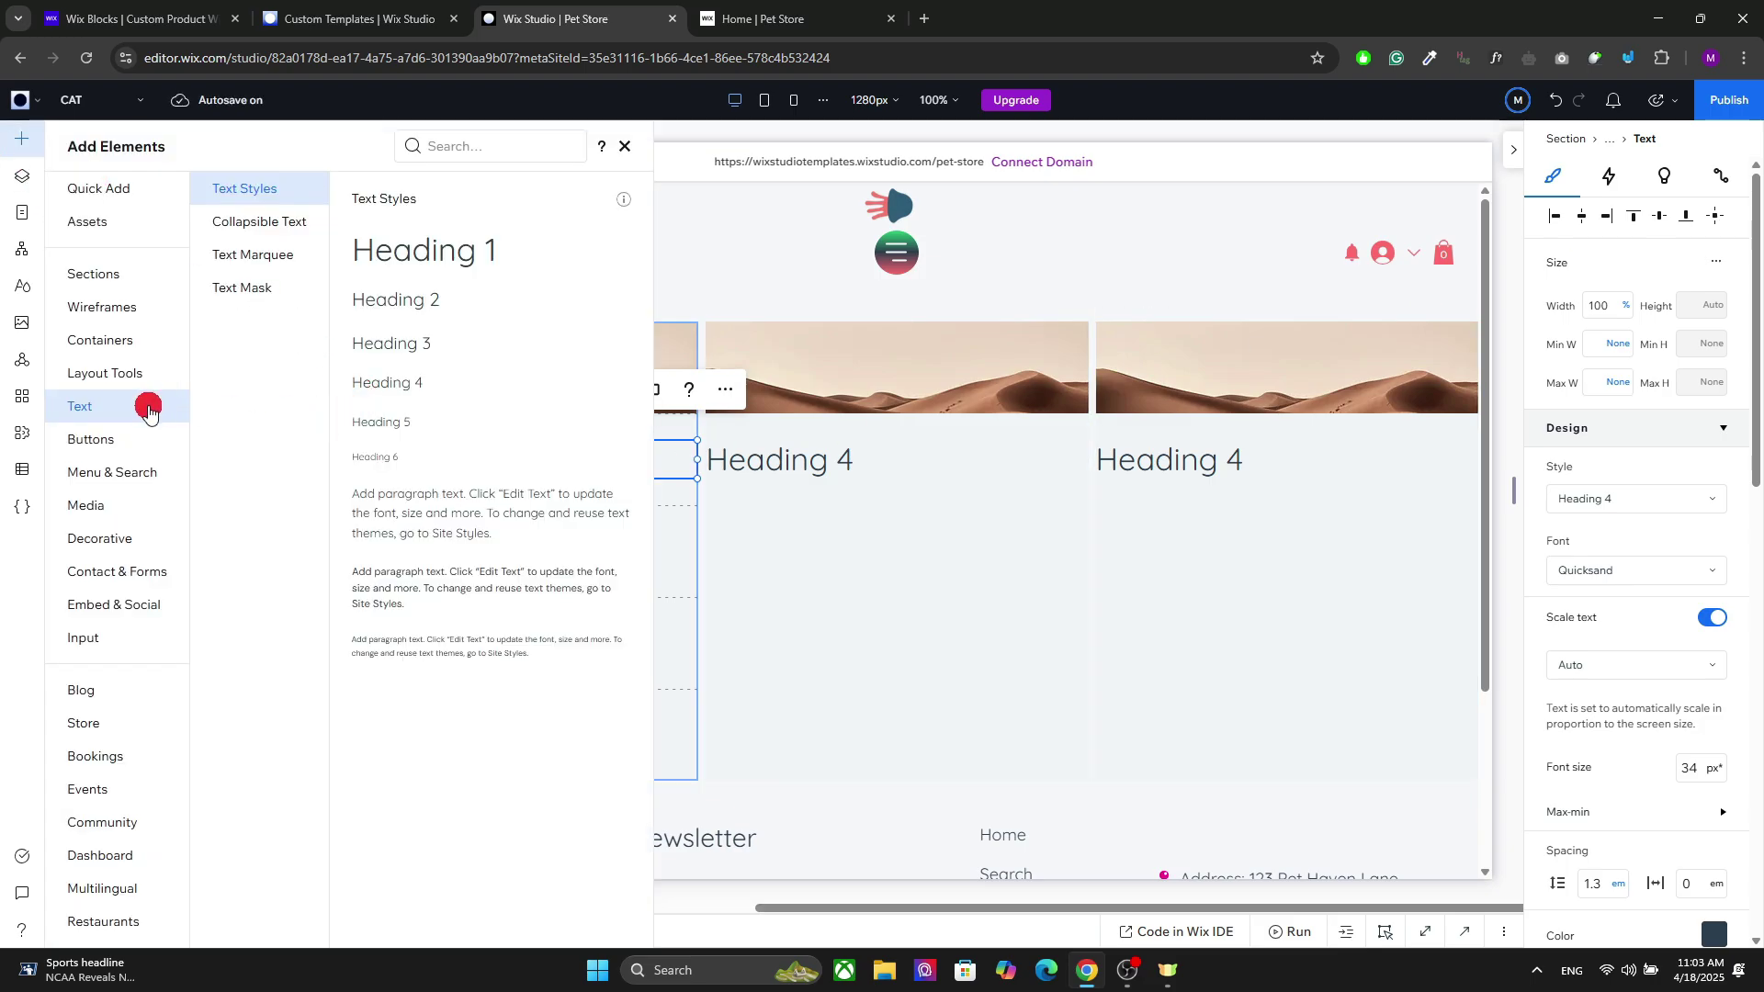
{"action": "left_click", "coordinate": [117, 335]}
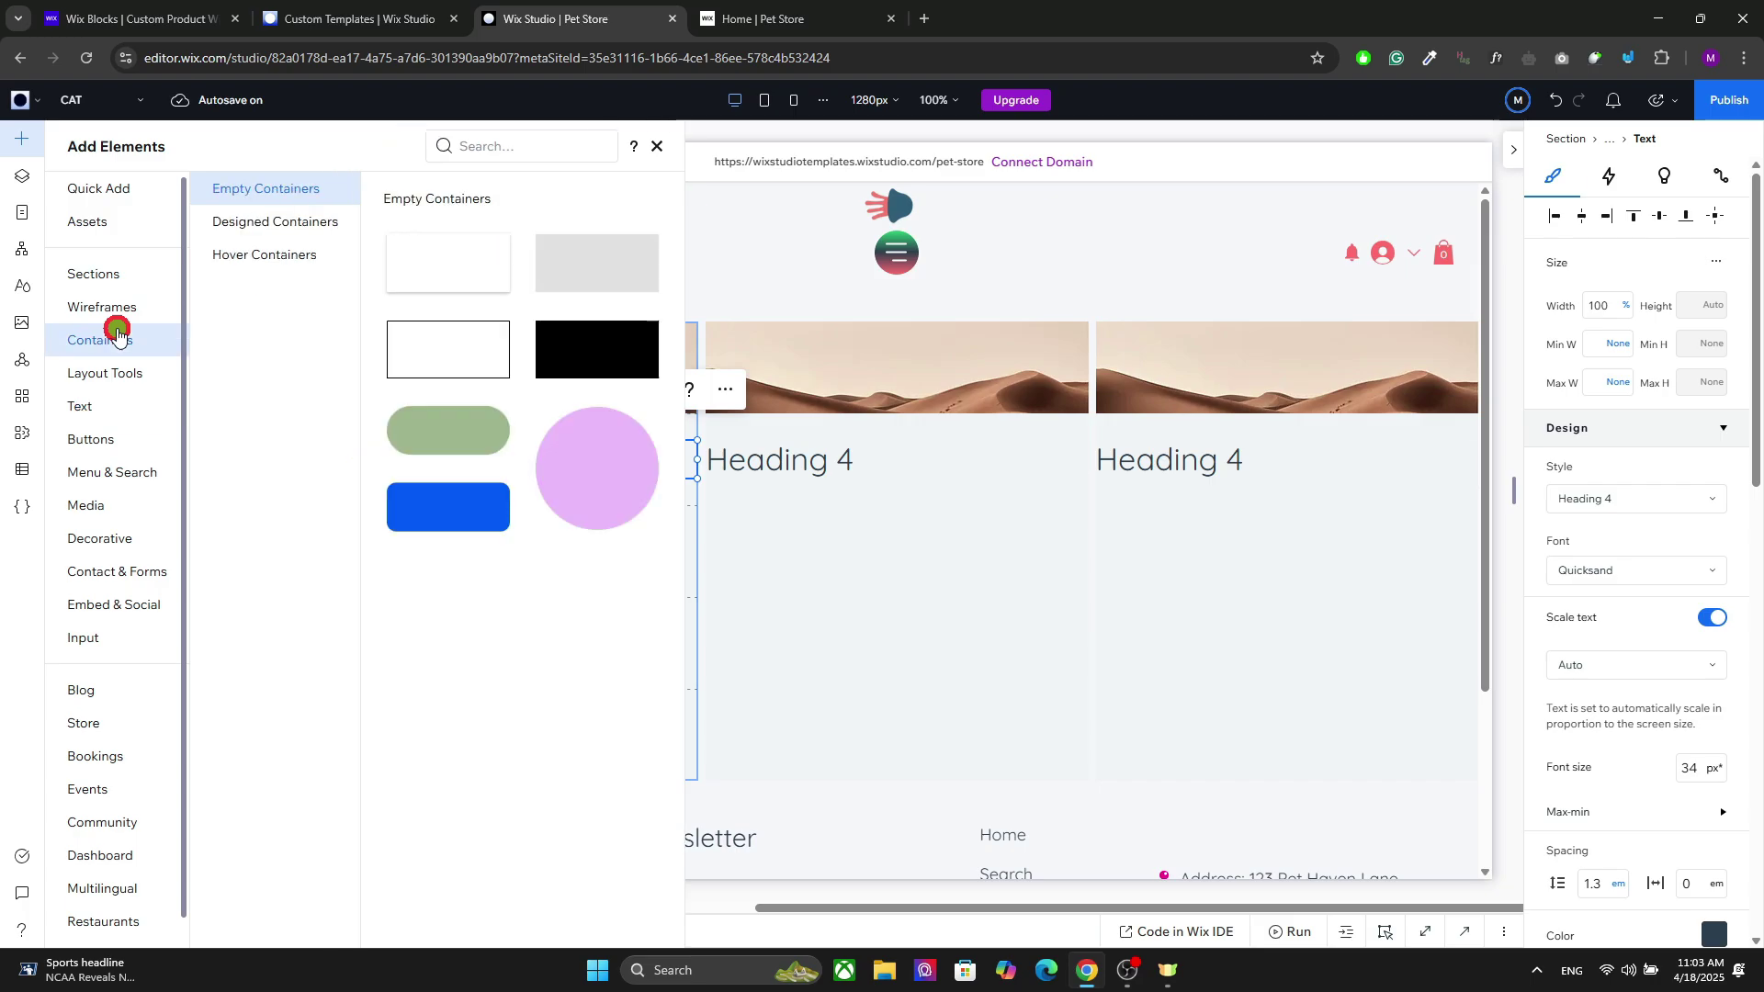
{"action": "left_click_drag", "start_coordinate": [586, 258], "coordinate": [508, 556]}
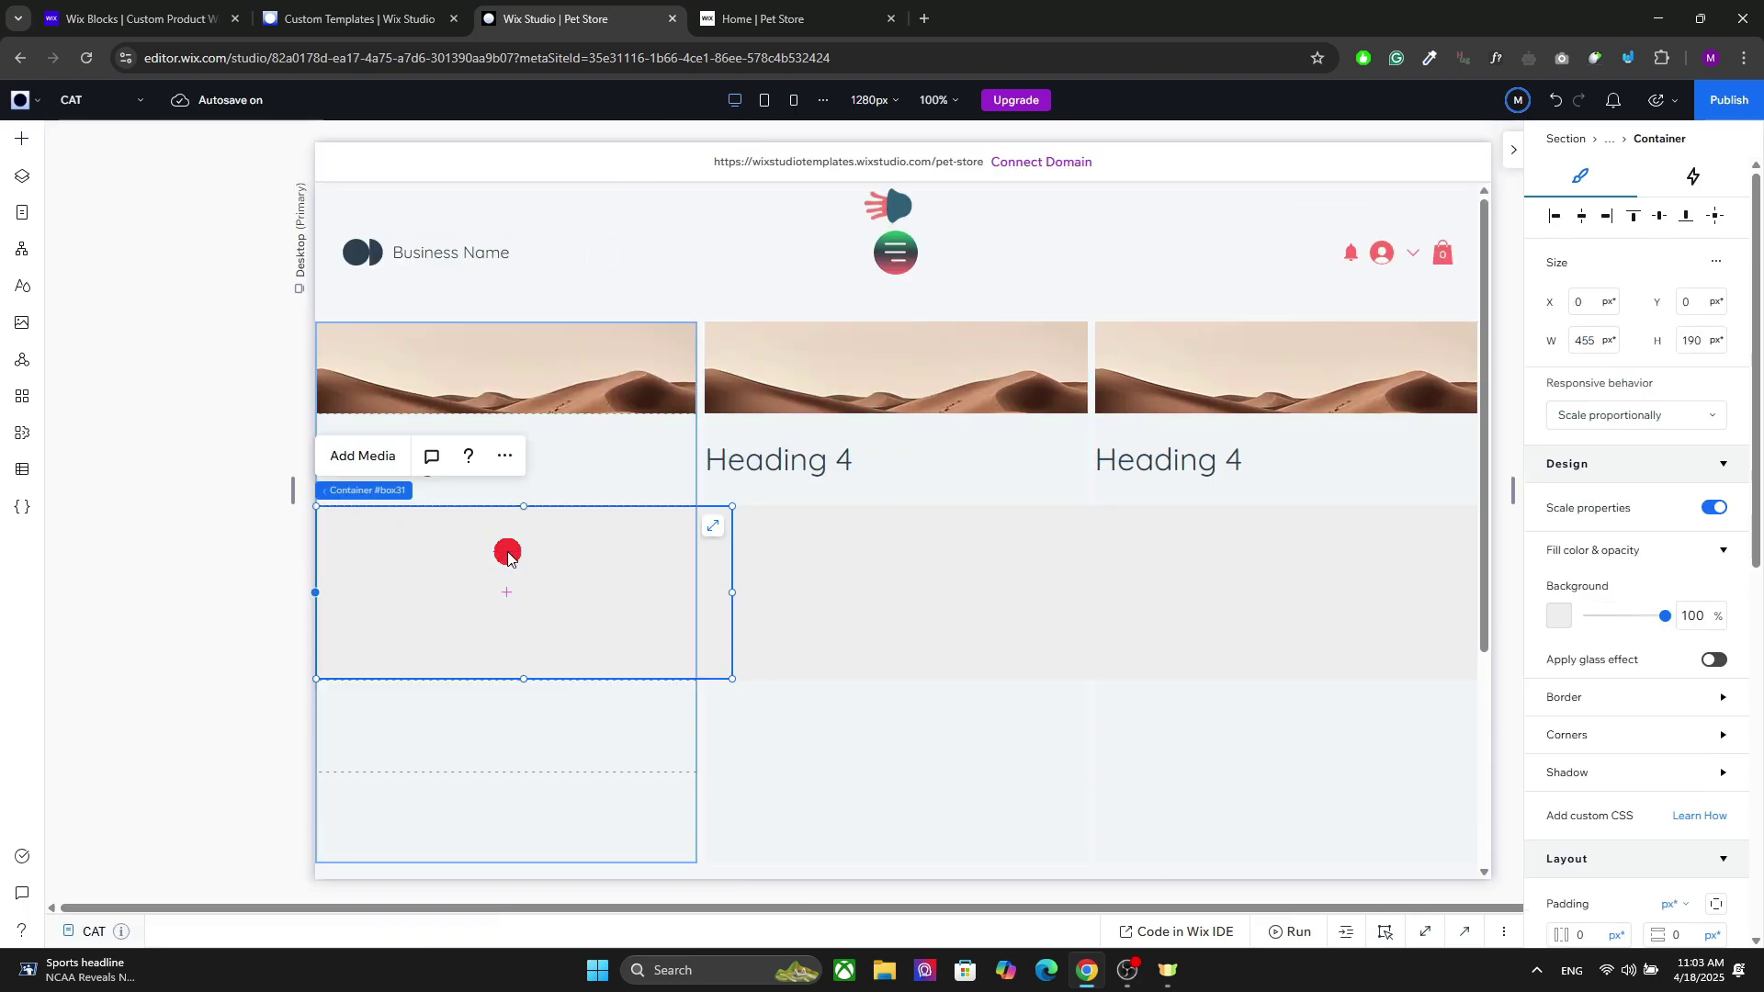
Enable advanced size settings for the container, make it a thin strip 100% wide, and centre it in the third grid row.
{"action": "left_click", "coordinate": [1716, 261]}
{"action": "left_click", "coordinate": [1677, 274]}
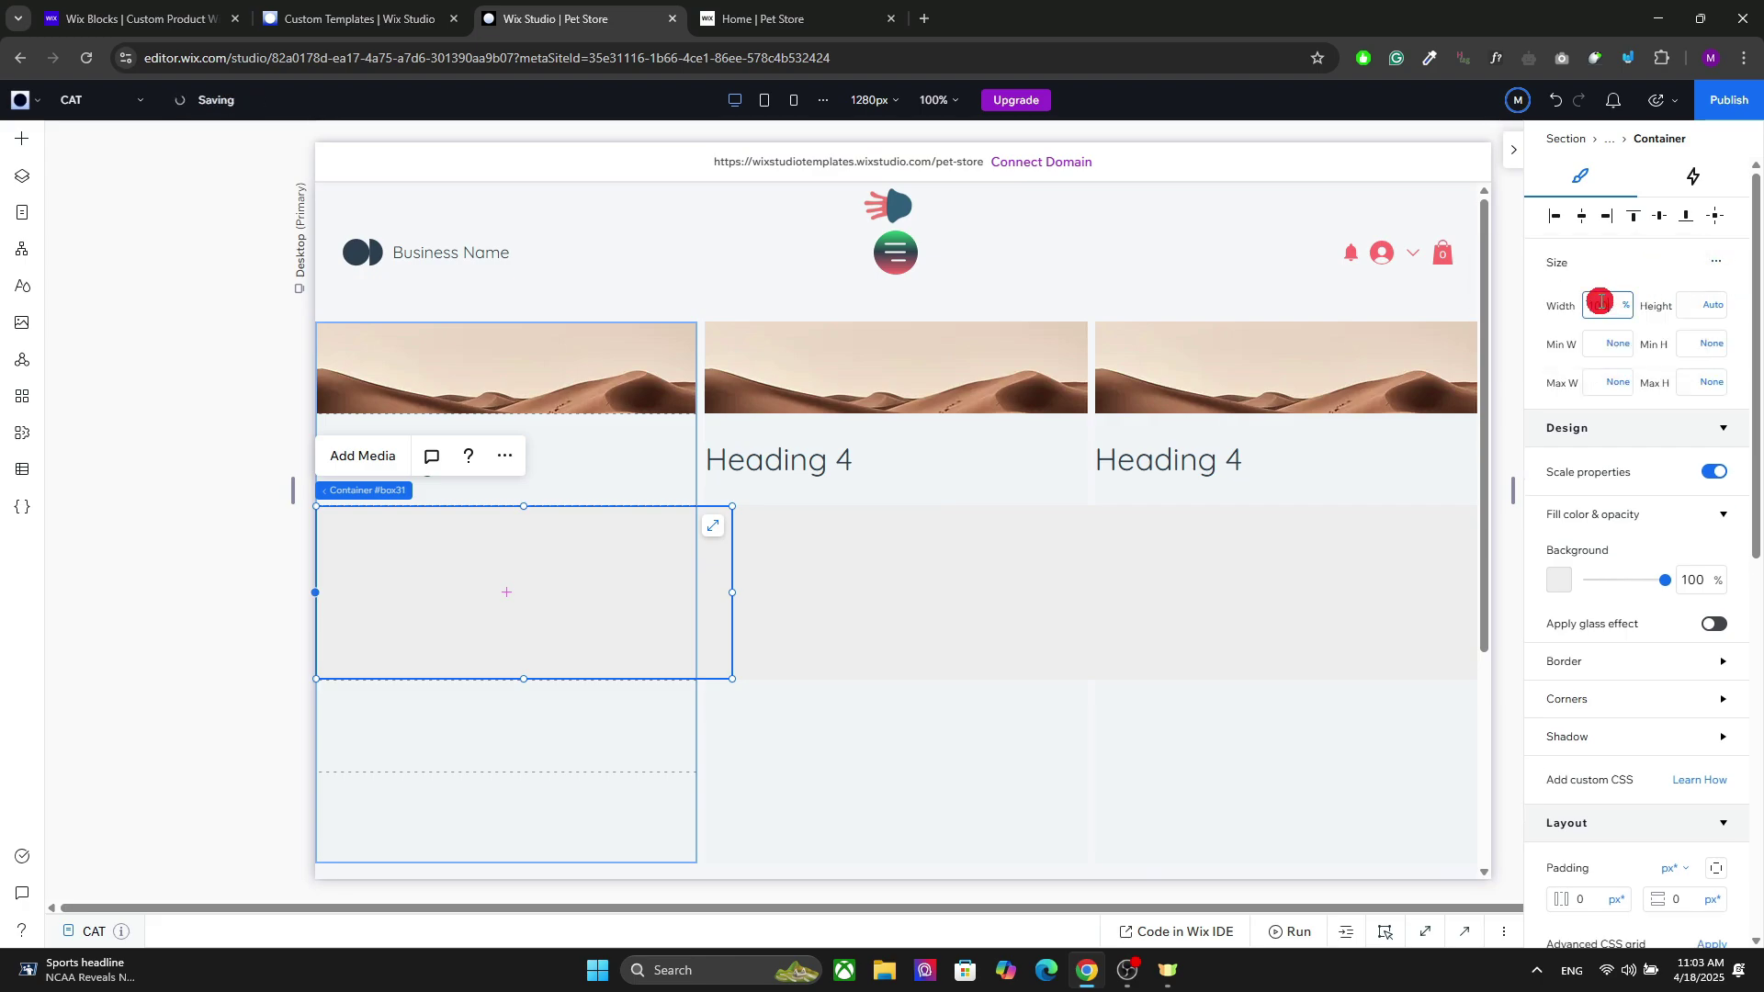
{"action": "key", "text": "Return"}
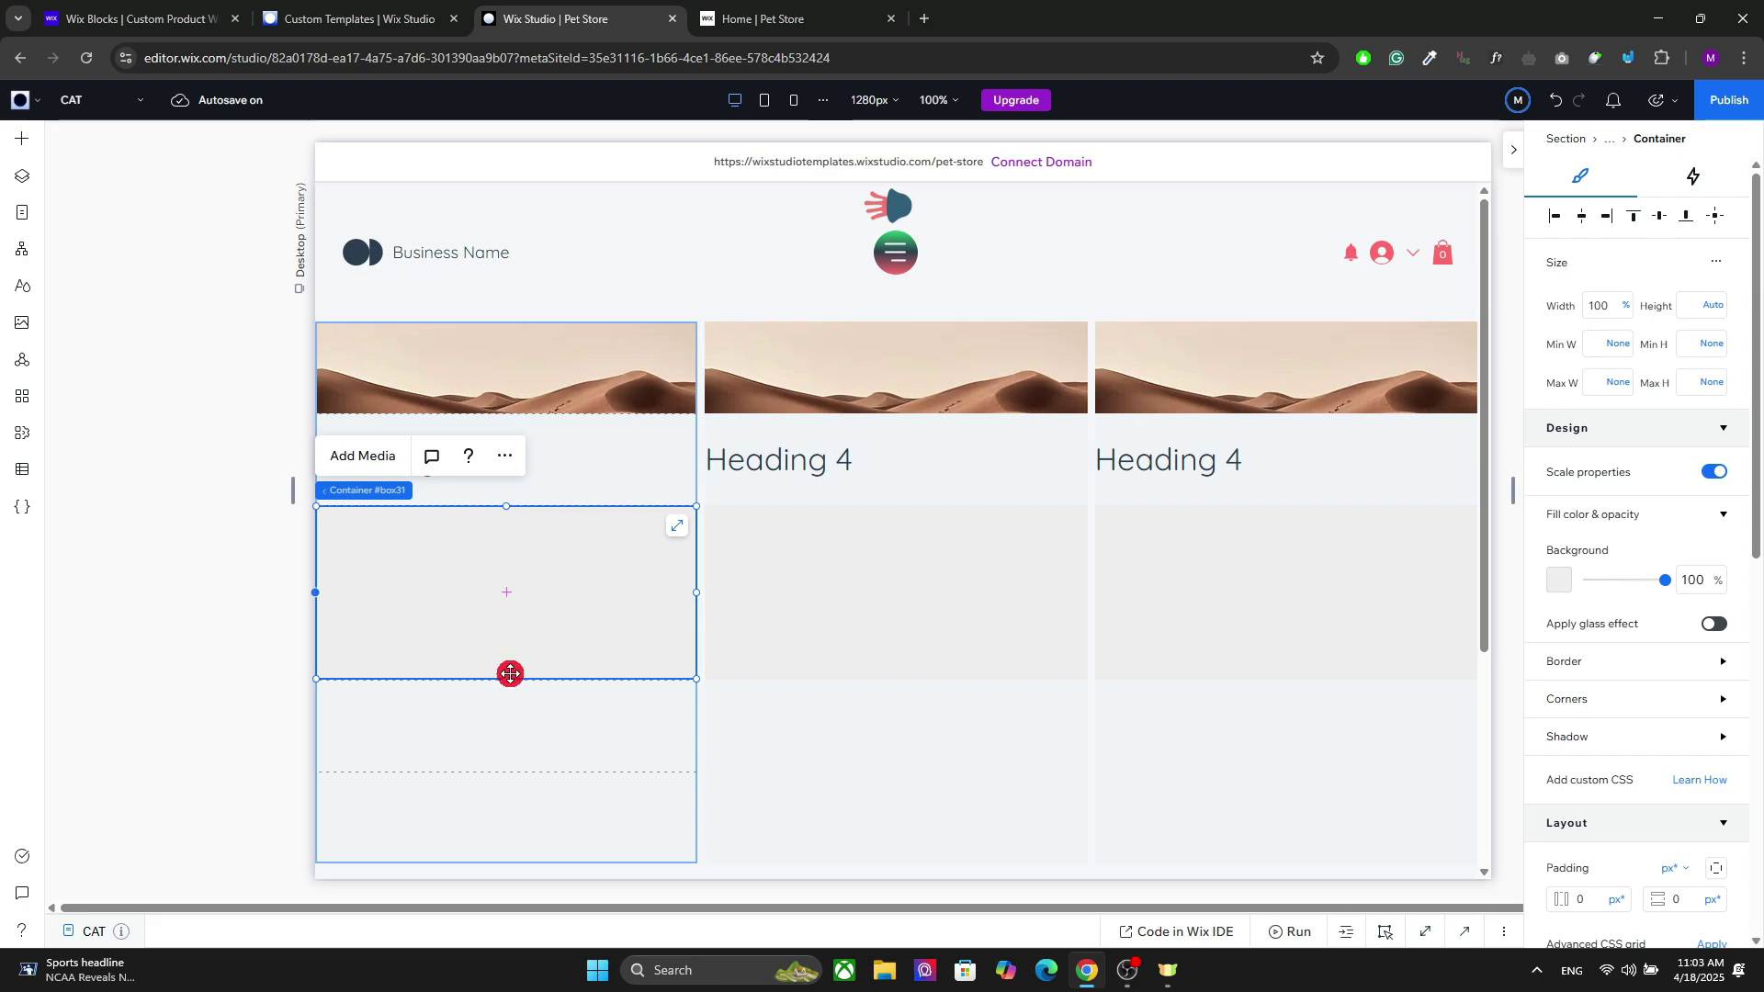
{"action": "left_click_drag", "start_coordinate": [510, 678], "coordinate": [525, 544]}
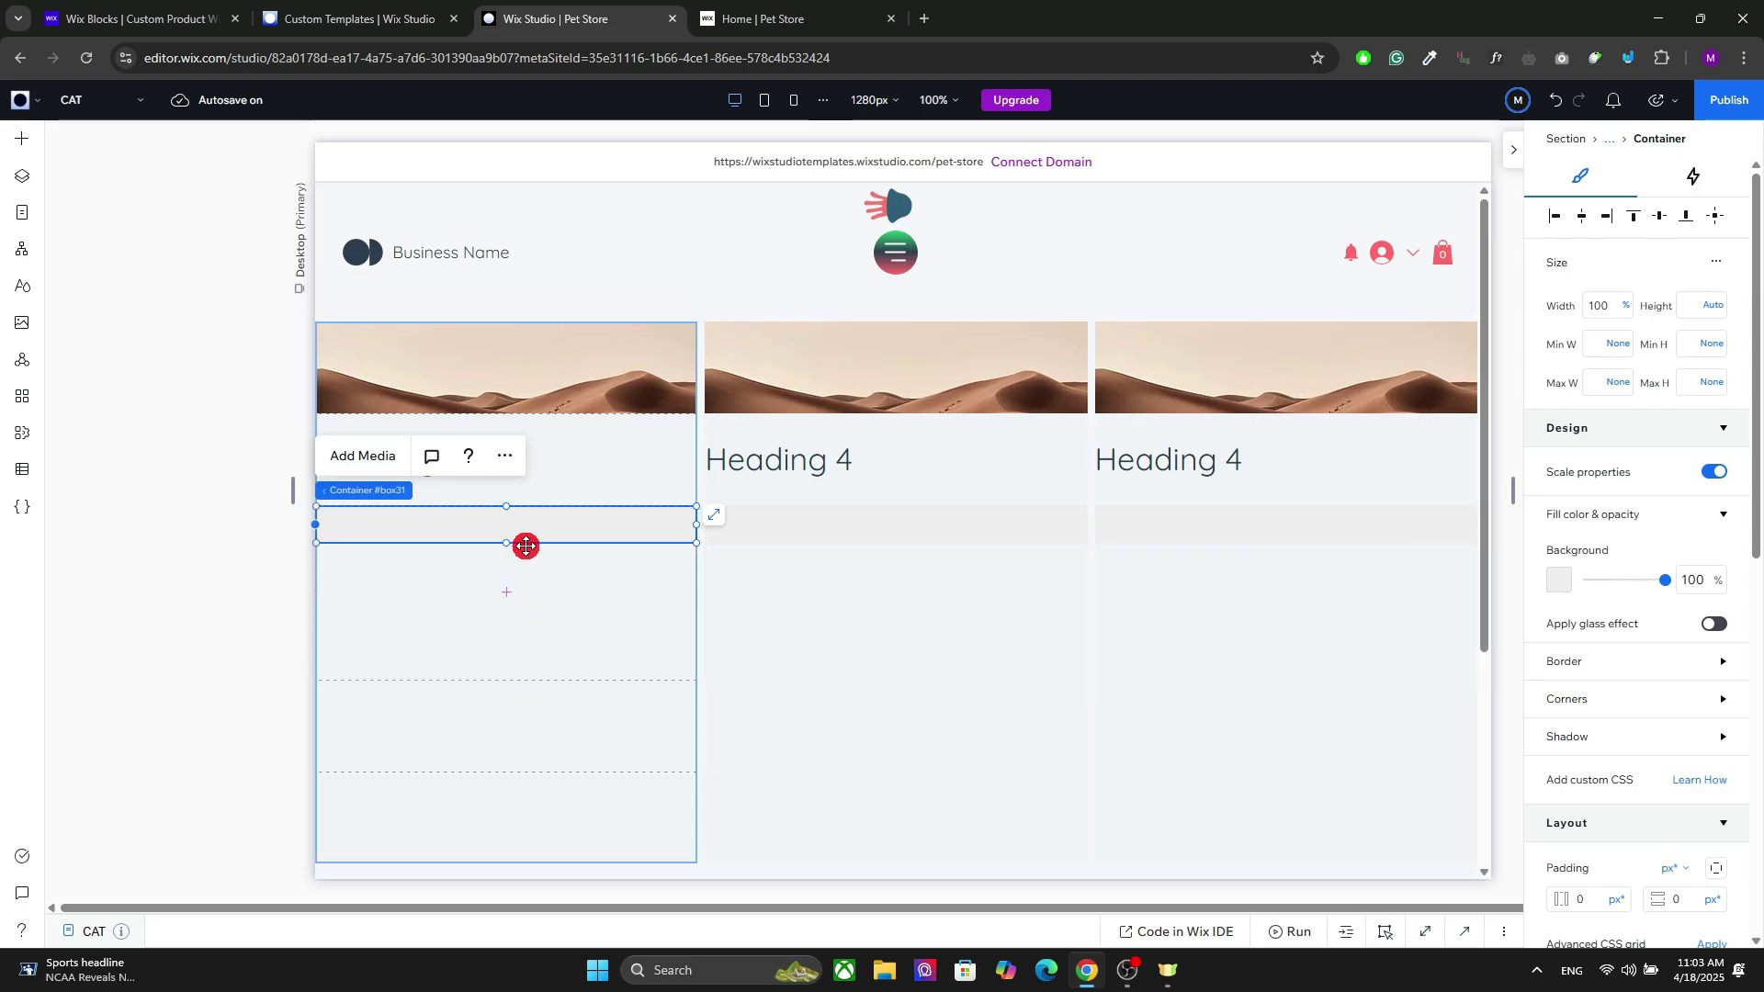
{"action": "left_click", "coordinate": [1717, 216]}
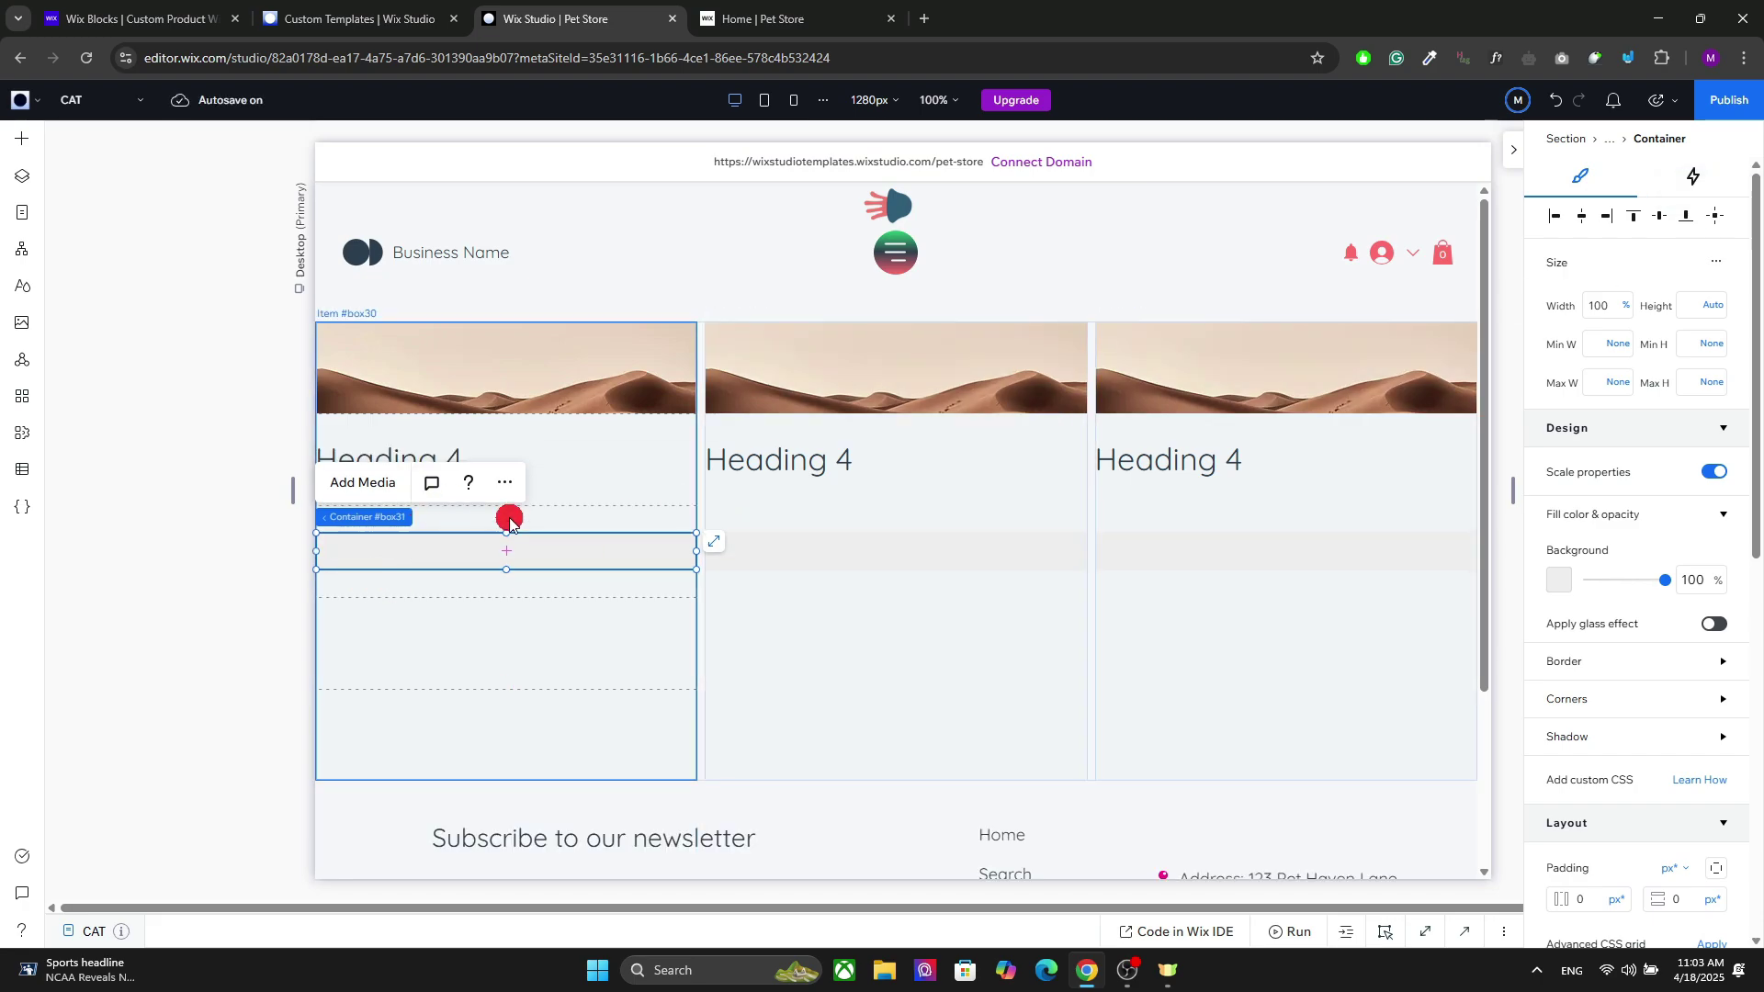
Set the container's background opacity to 0% and give it an advanced CSS grid with a 2x1 layout.
{"action": "type", "text": "0"}
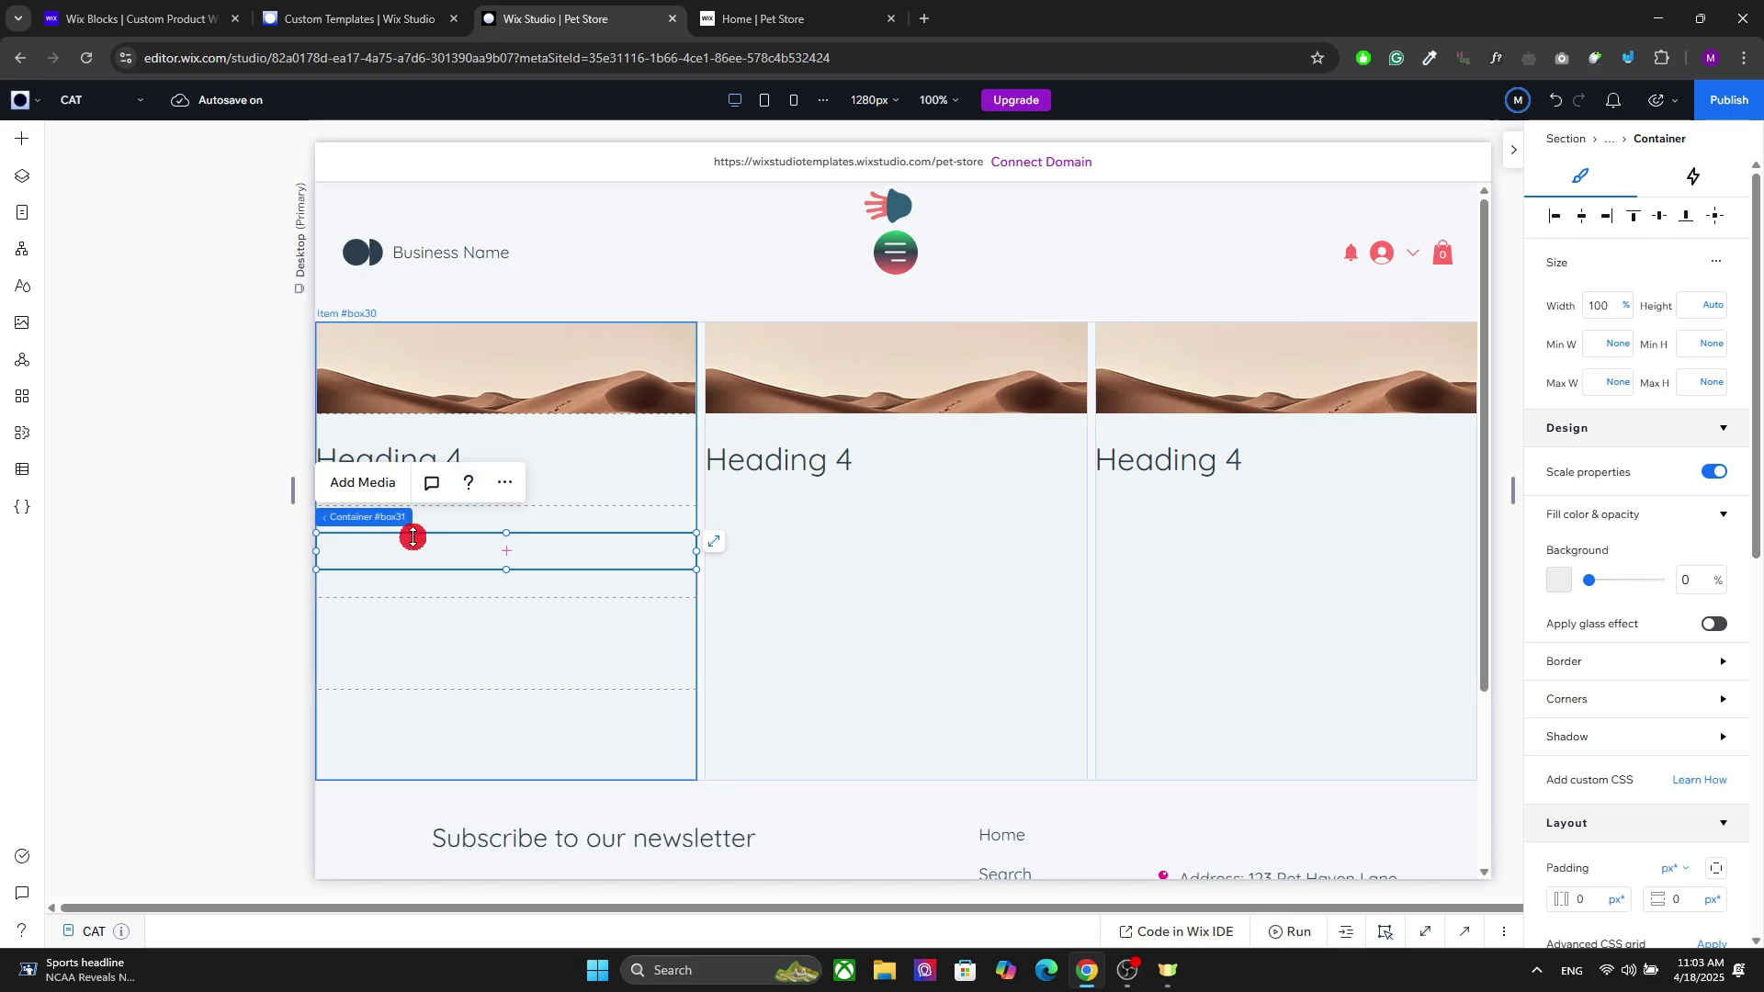
{"action": "scroll", "coordinate": [1742, 699], "scroll_direction": "down", "scroll_amount": 4}
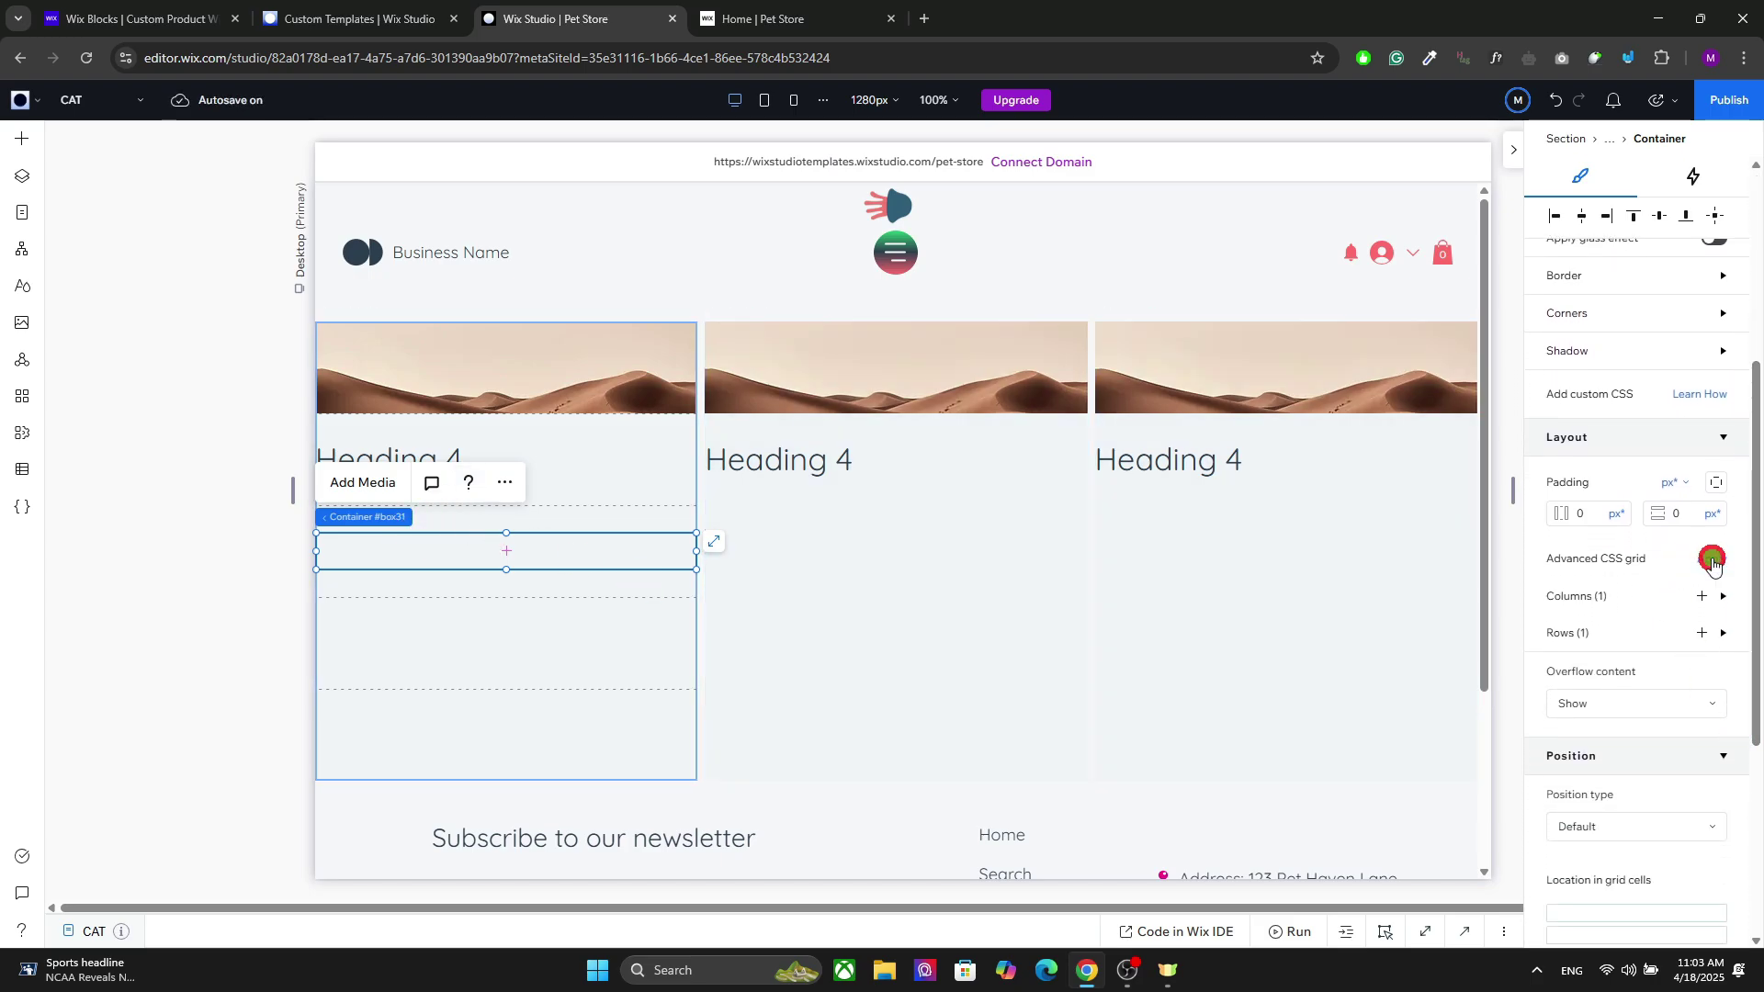
{"action": "left_click", "coordinate": [1711, 560]}
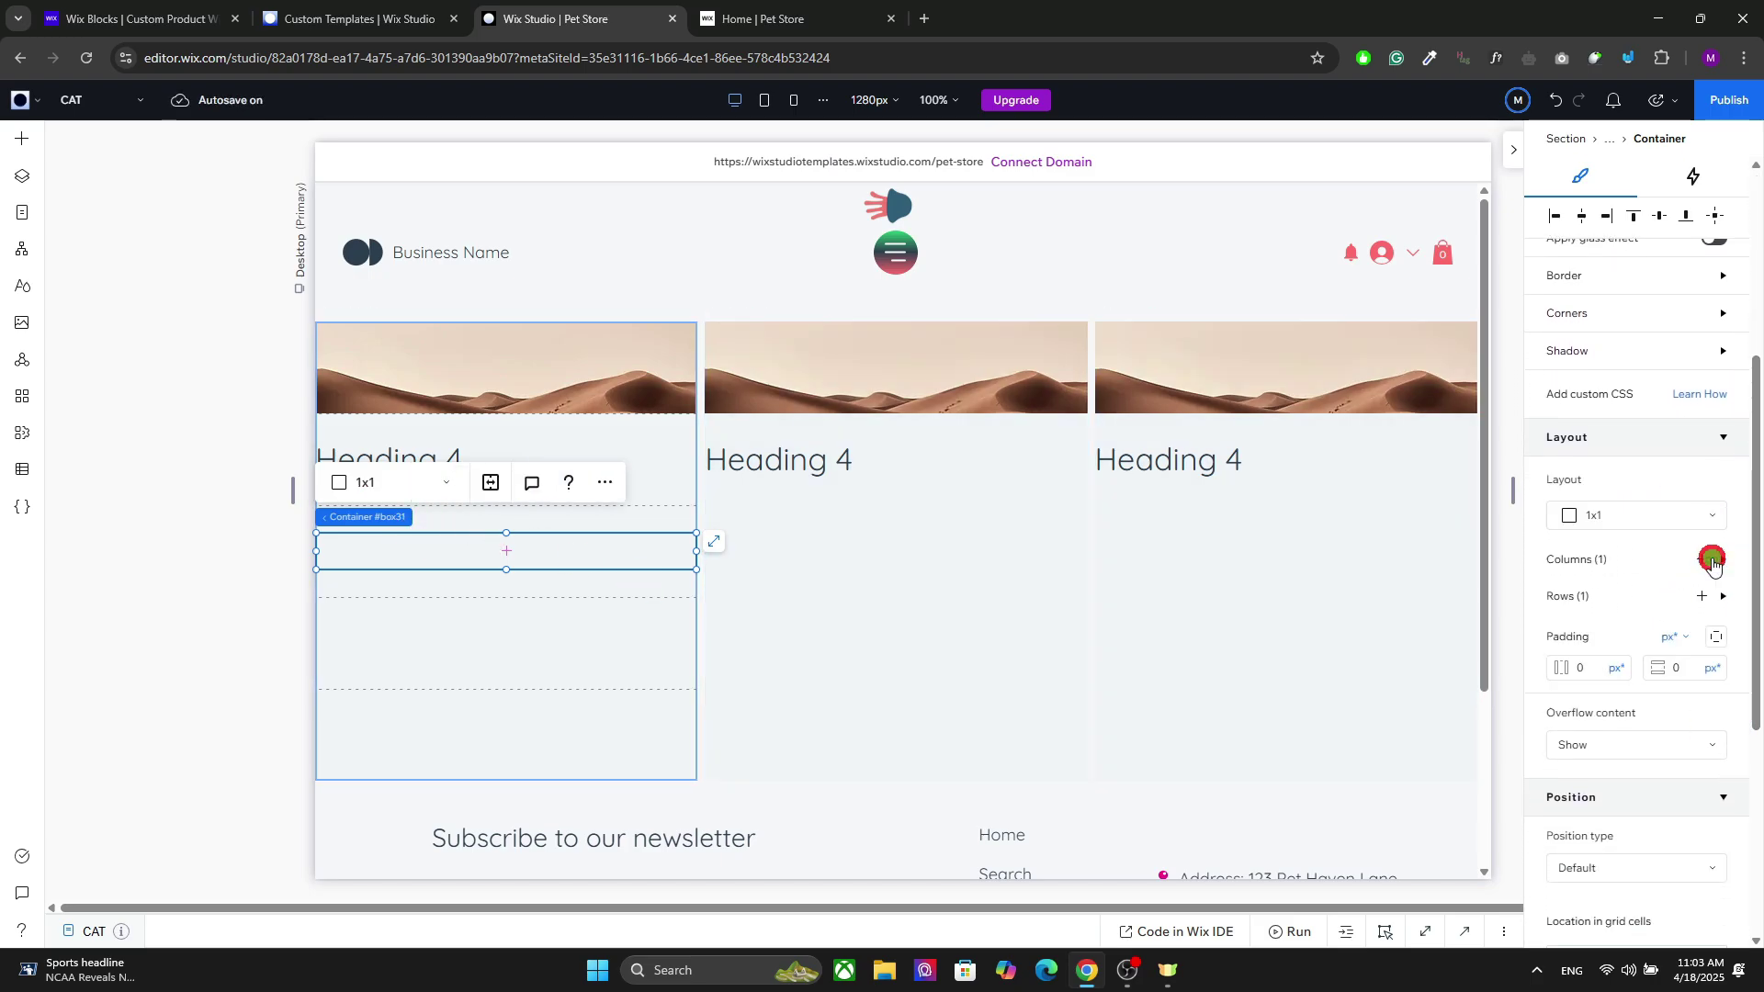
{"action": "left_click", "coordinate": [365, 483]}
{"action": "left_click", "coordinate": [377, 519]}
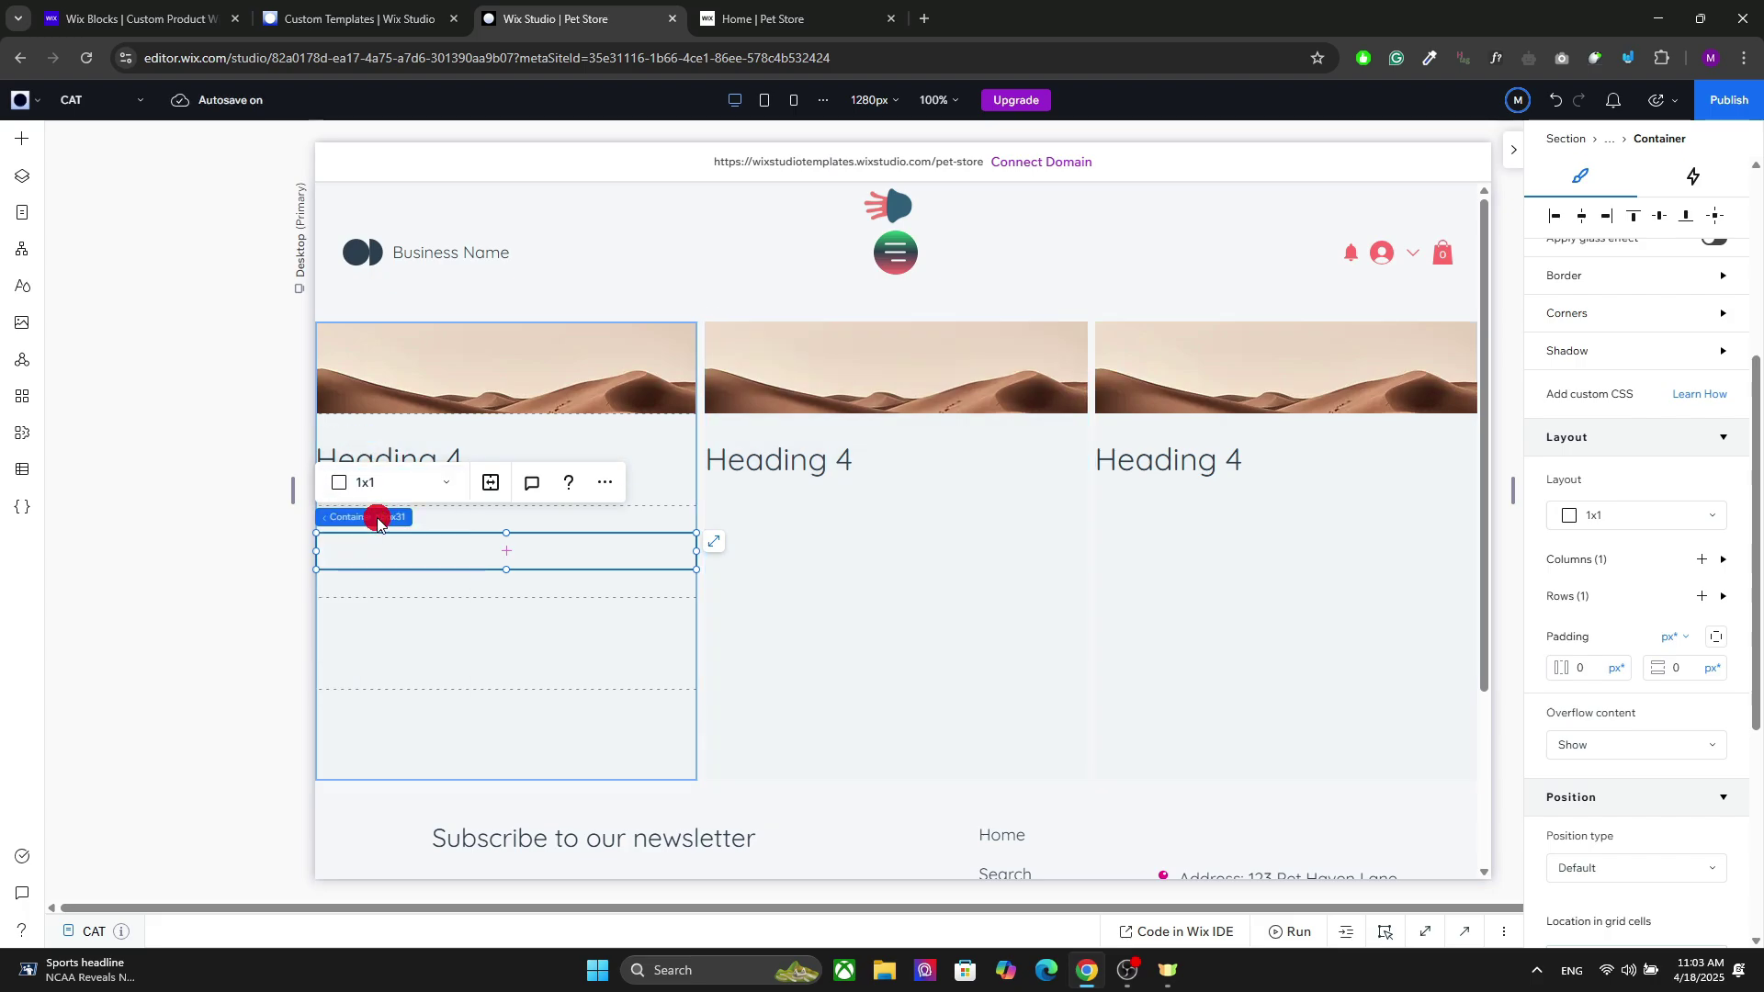
Add a Heading 6 text to the container's first column, centred vertically and aligned to the cell's left edge.
{"action": "left_click", "coordinate": [31, 153]}
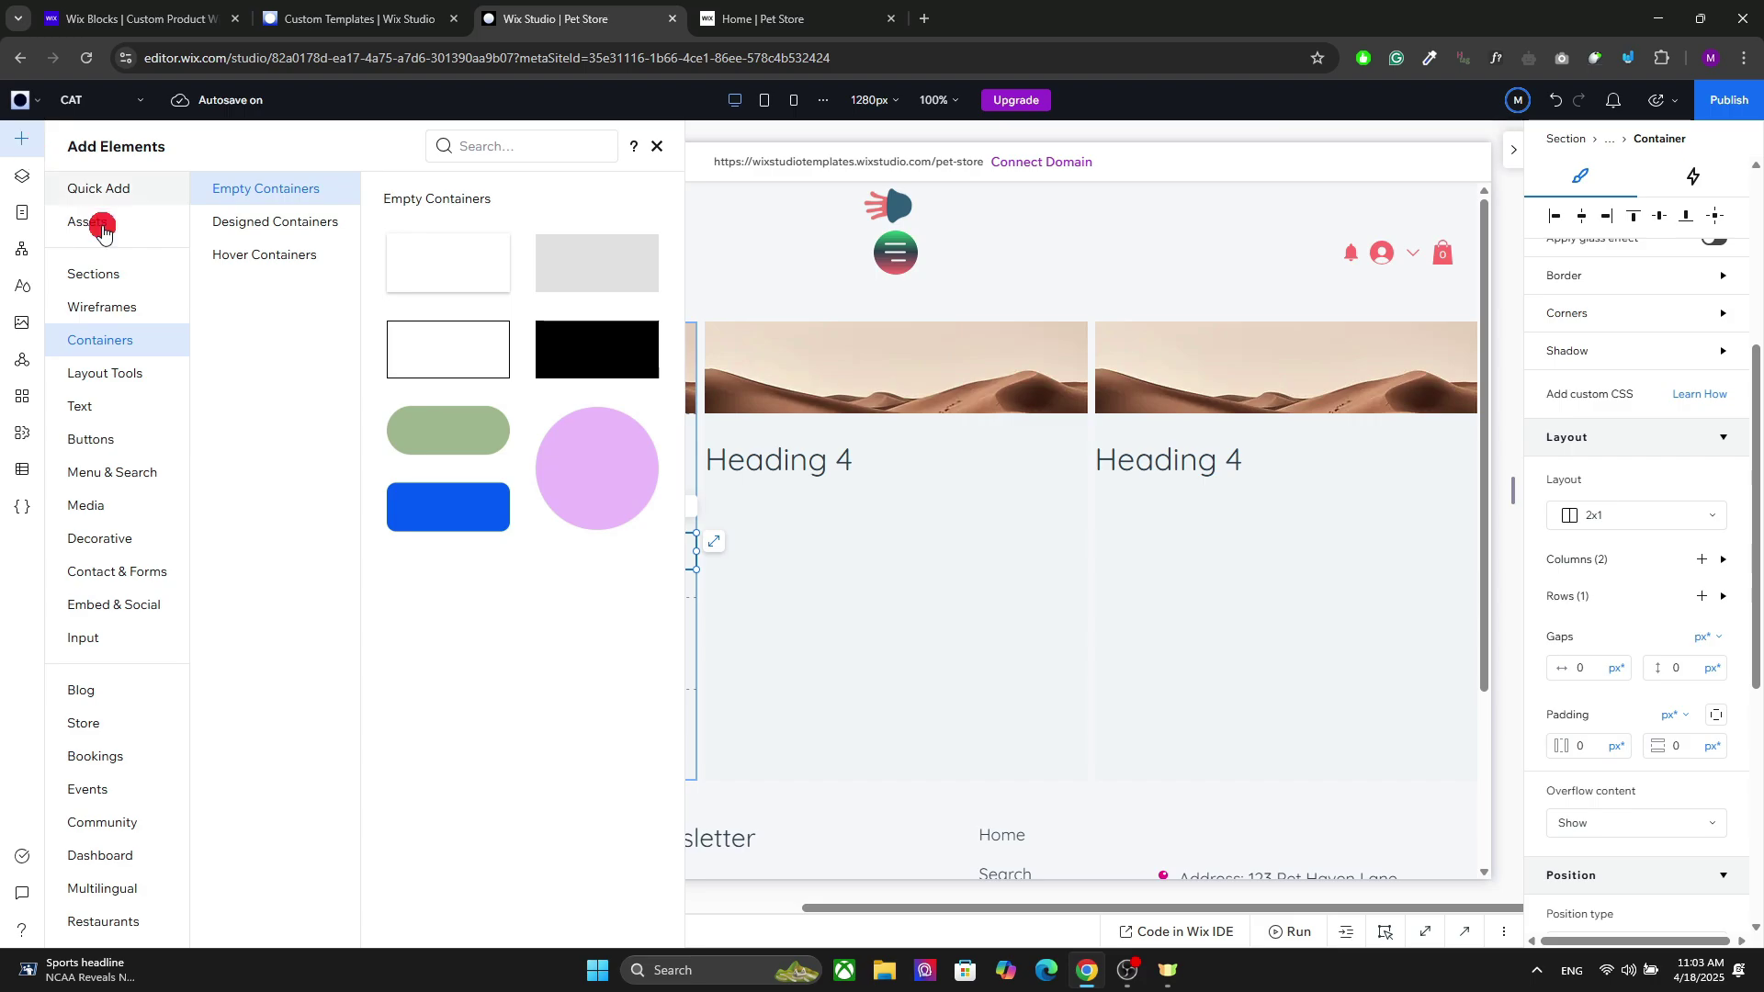
{"action": "left_click", "coordinate": [102, 408]}
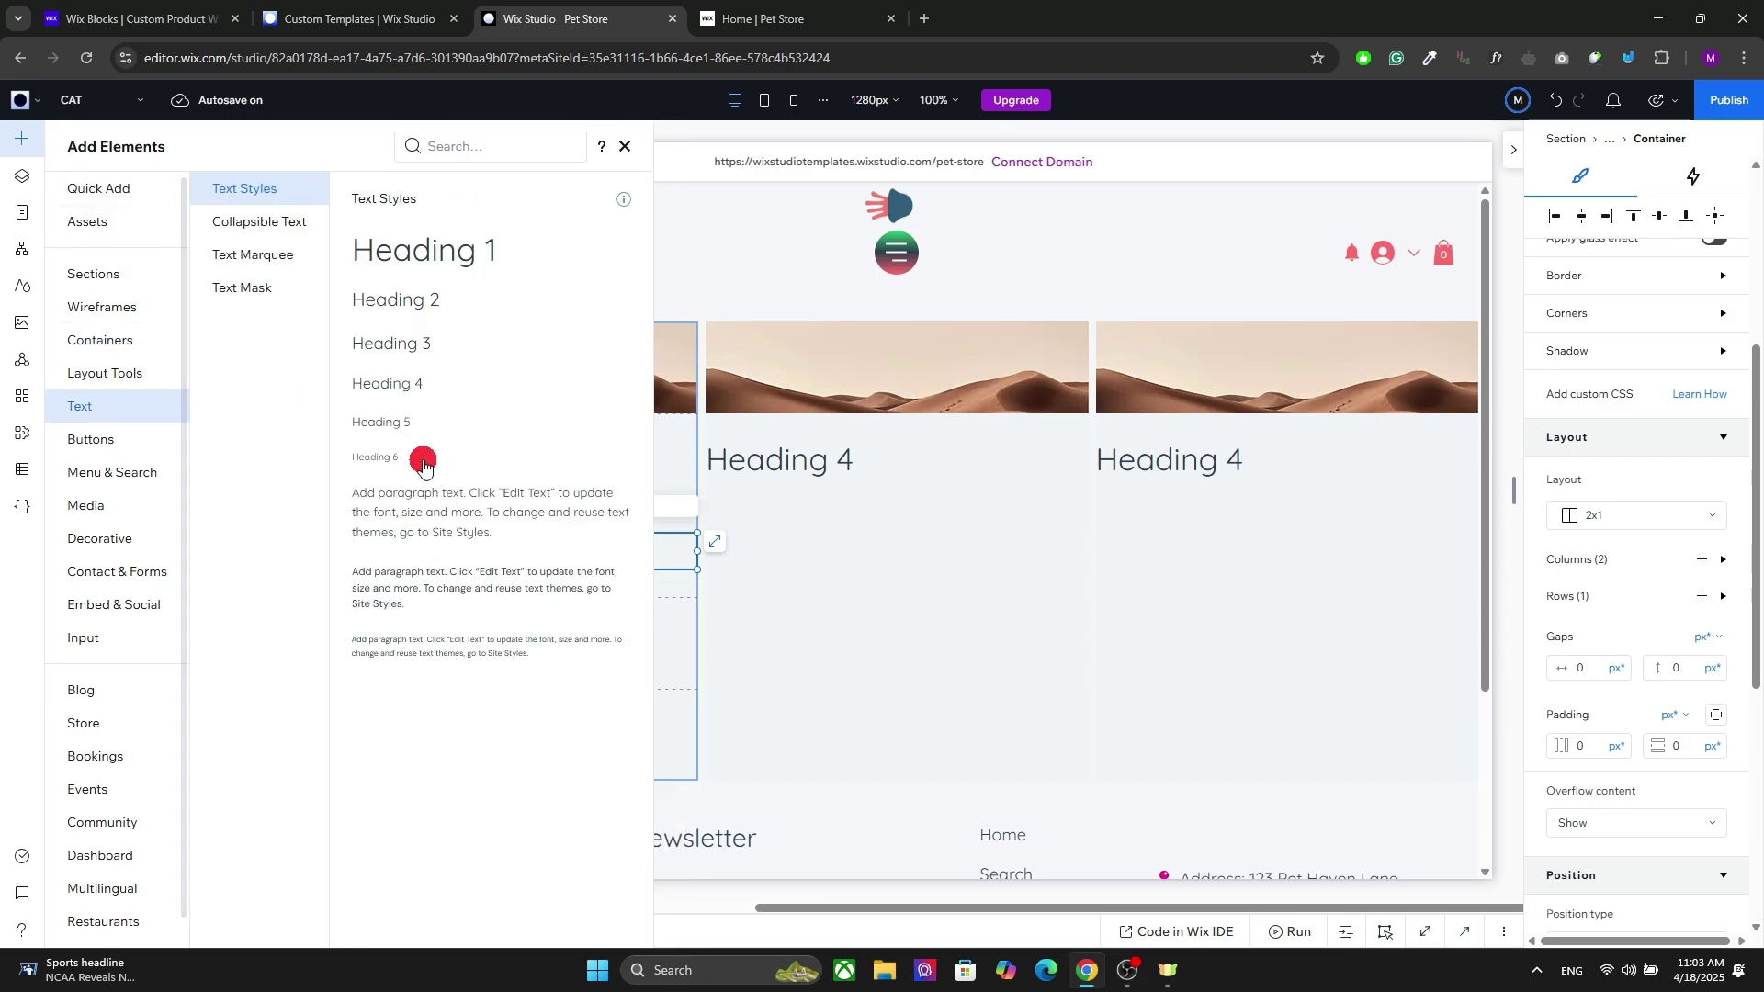
{"action": "left_click_drag", "start_coordinate": [406, 464], "coordinate": [806, 564]}
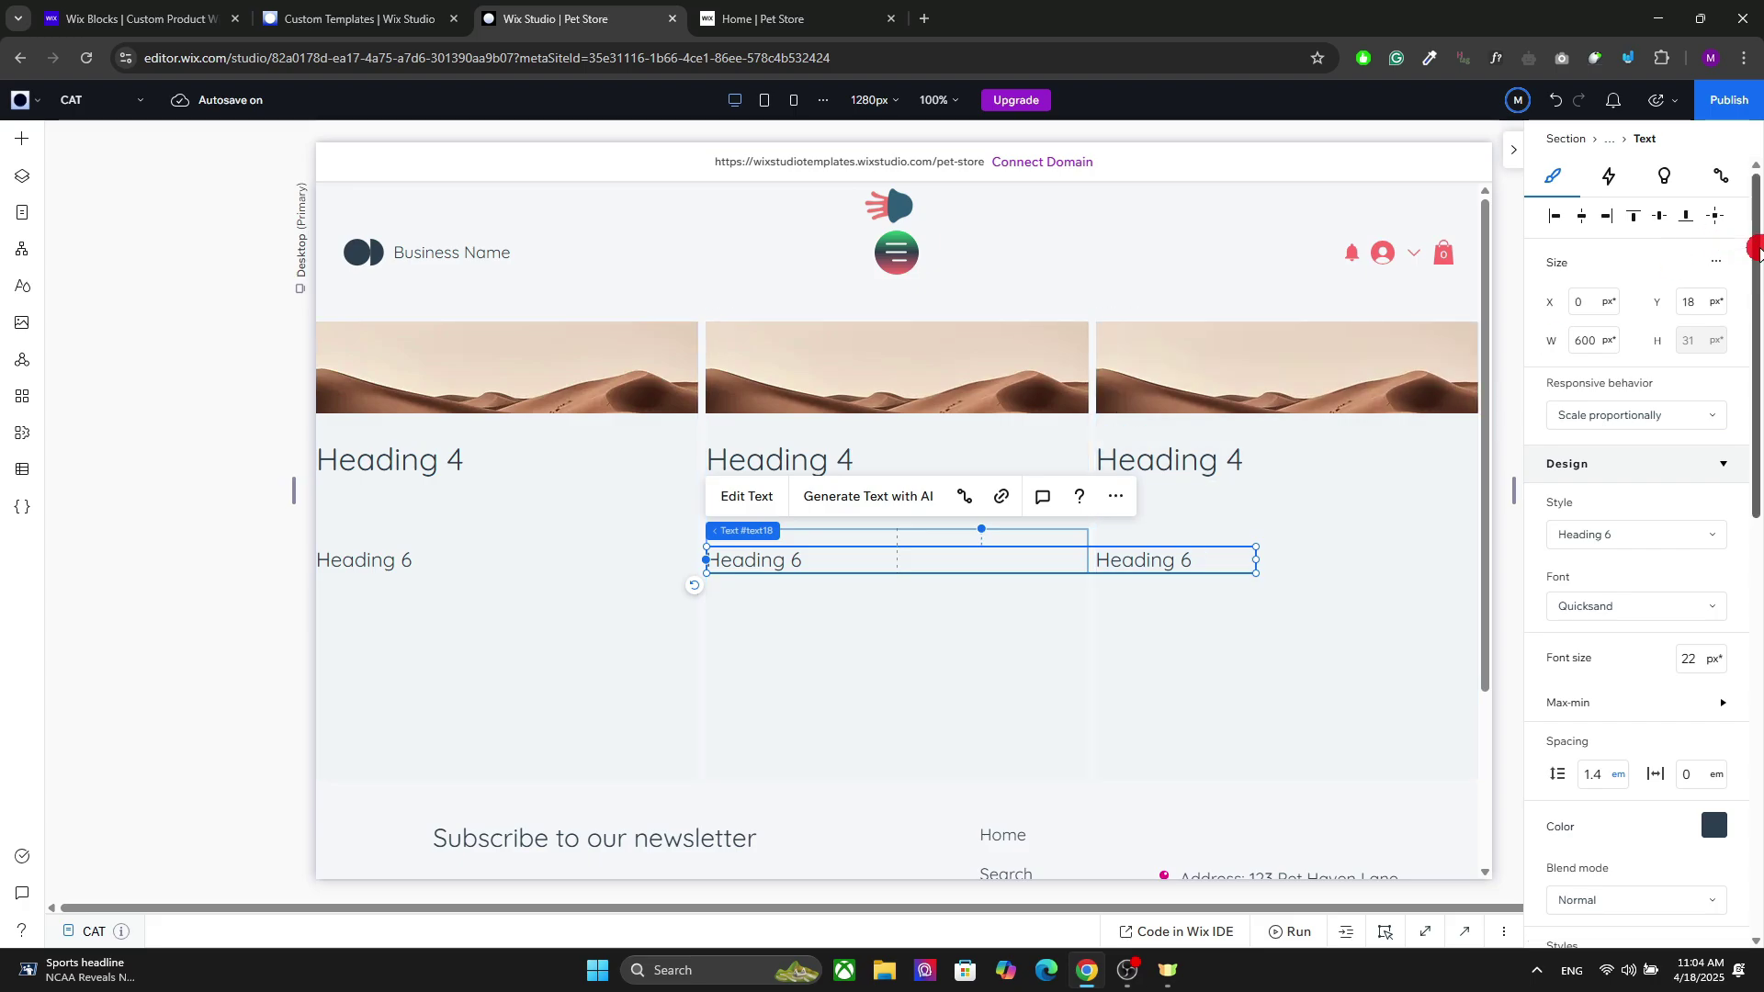
{"action": "left_click", "coordinate": [1663, 219]}
{"action": "left_click", "coordinate": [1549, 211]}
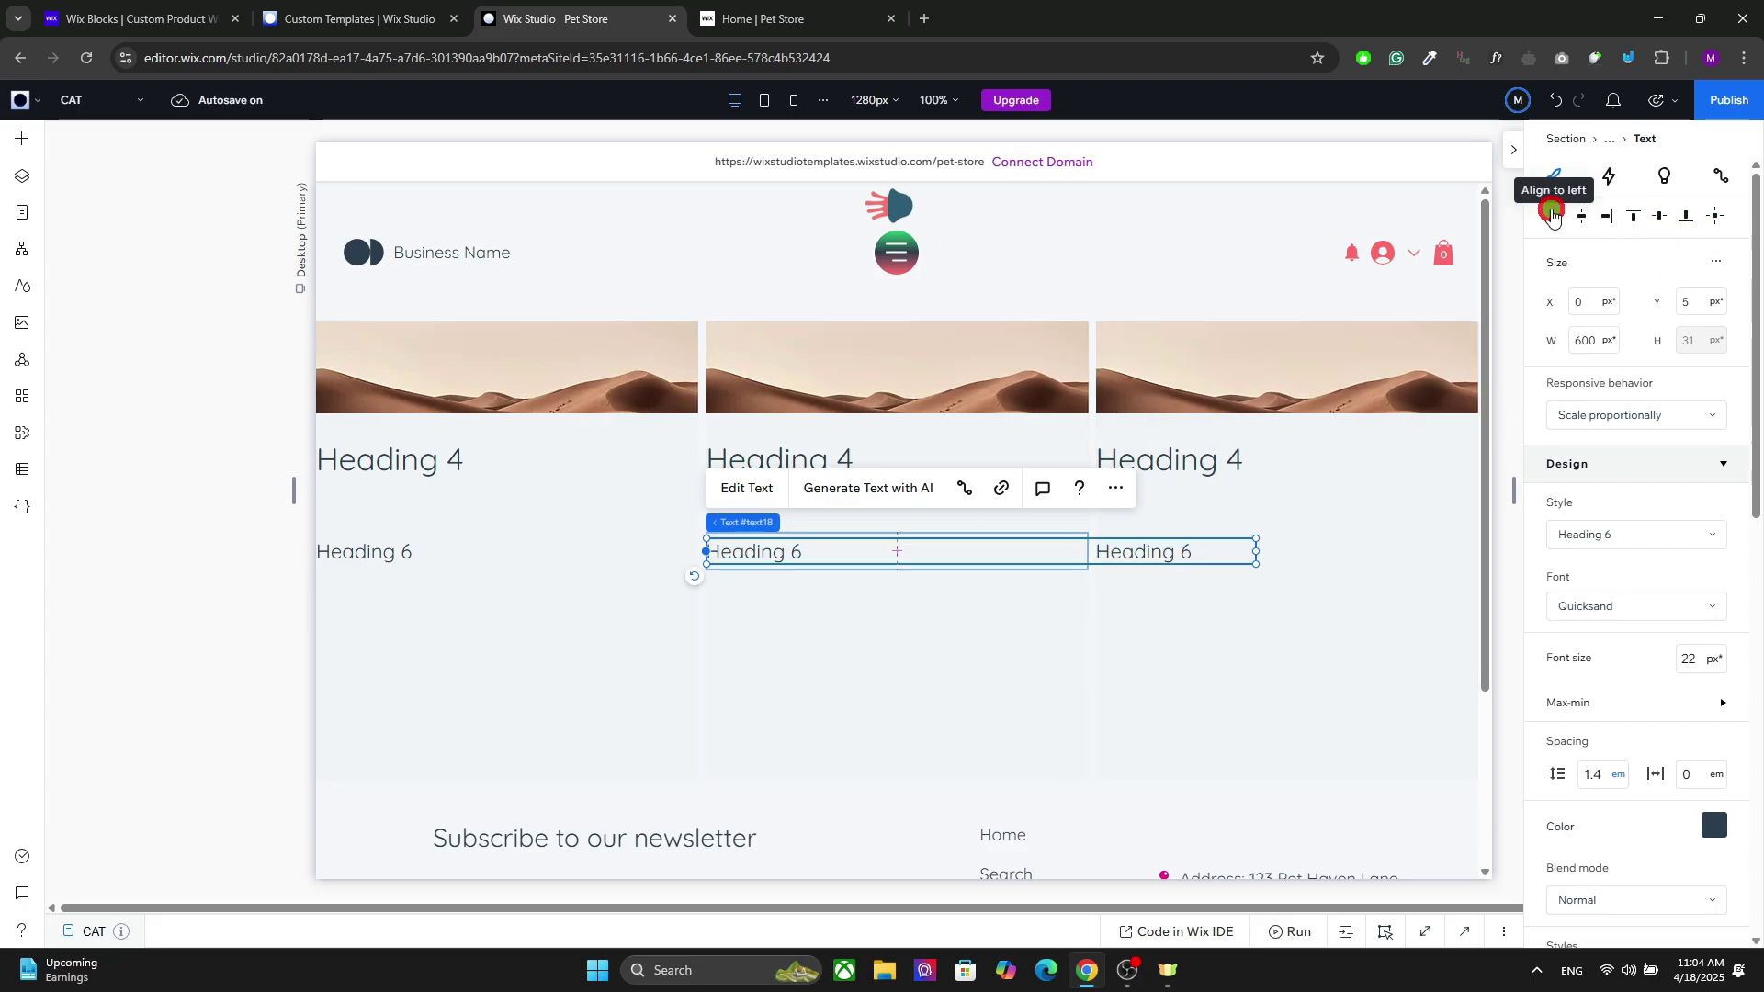
Set the Heading 6 text's responsive behavior to Hug and change its wording to ORIGINAL.
{"action": "left_click", "coordinate": [1640, 415]}
{"action": "left_click", "coordinate": [1599, 549]}
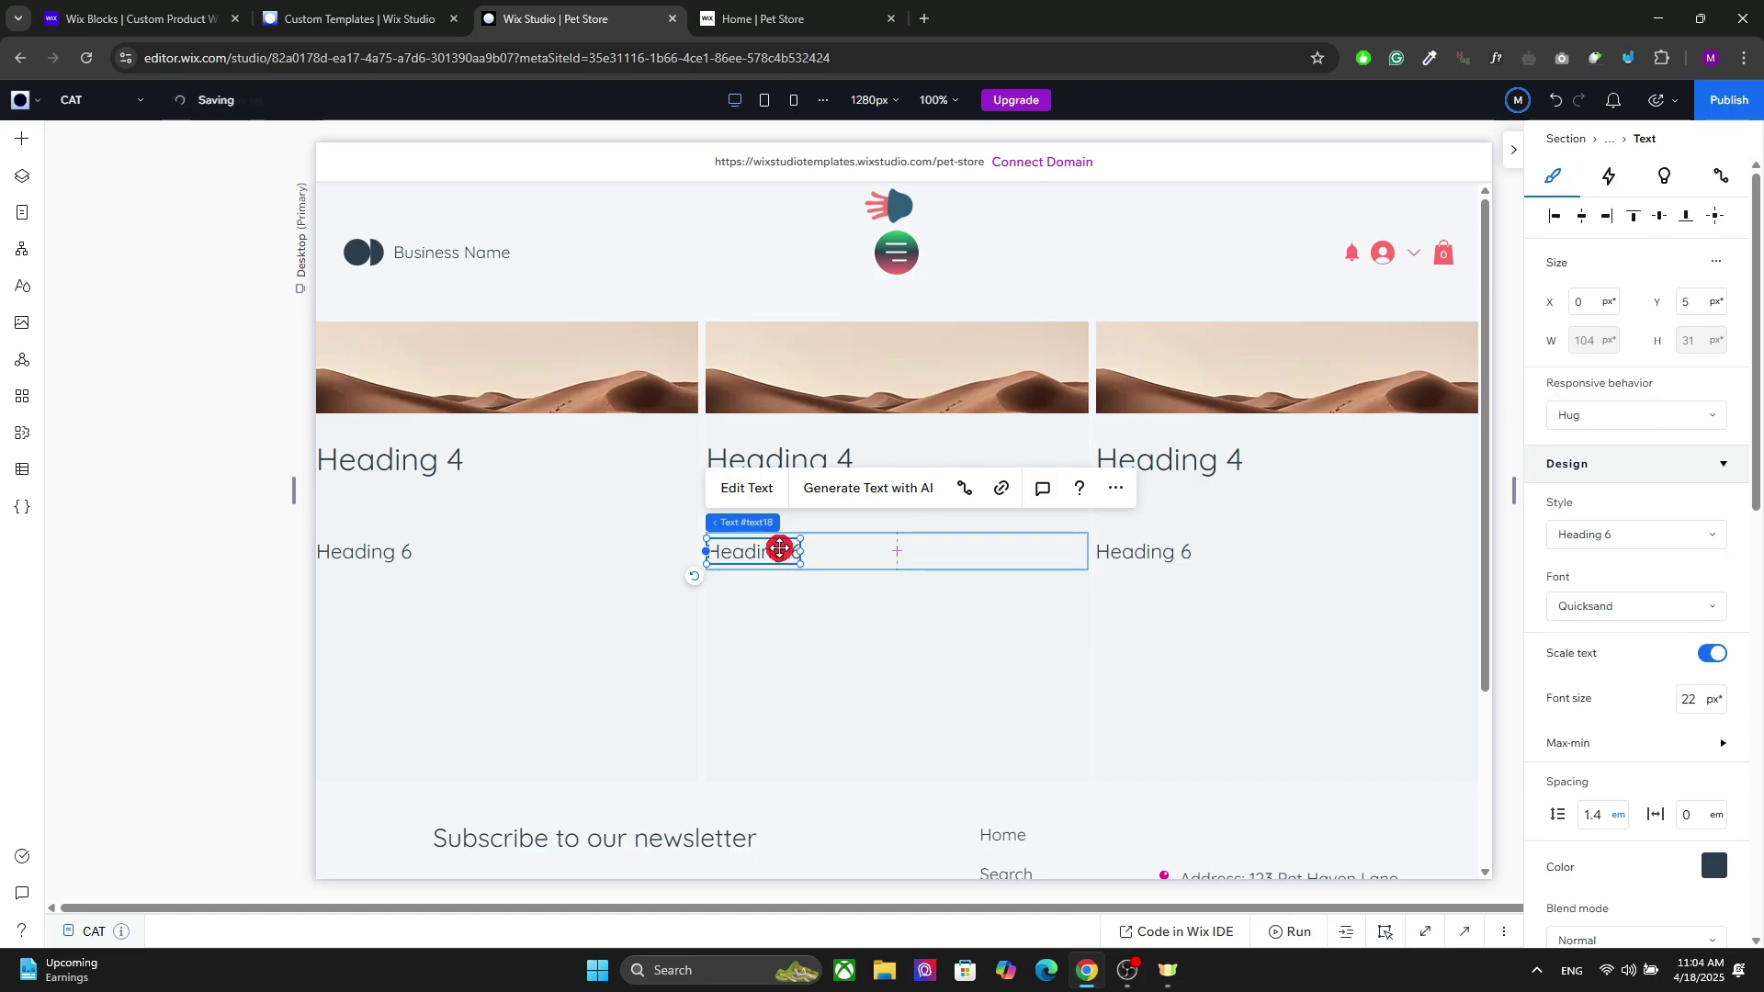
{"action": "left_click", "coordinate": [759, 491]}
{"action": "type", "text": "ORIG"}
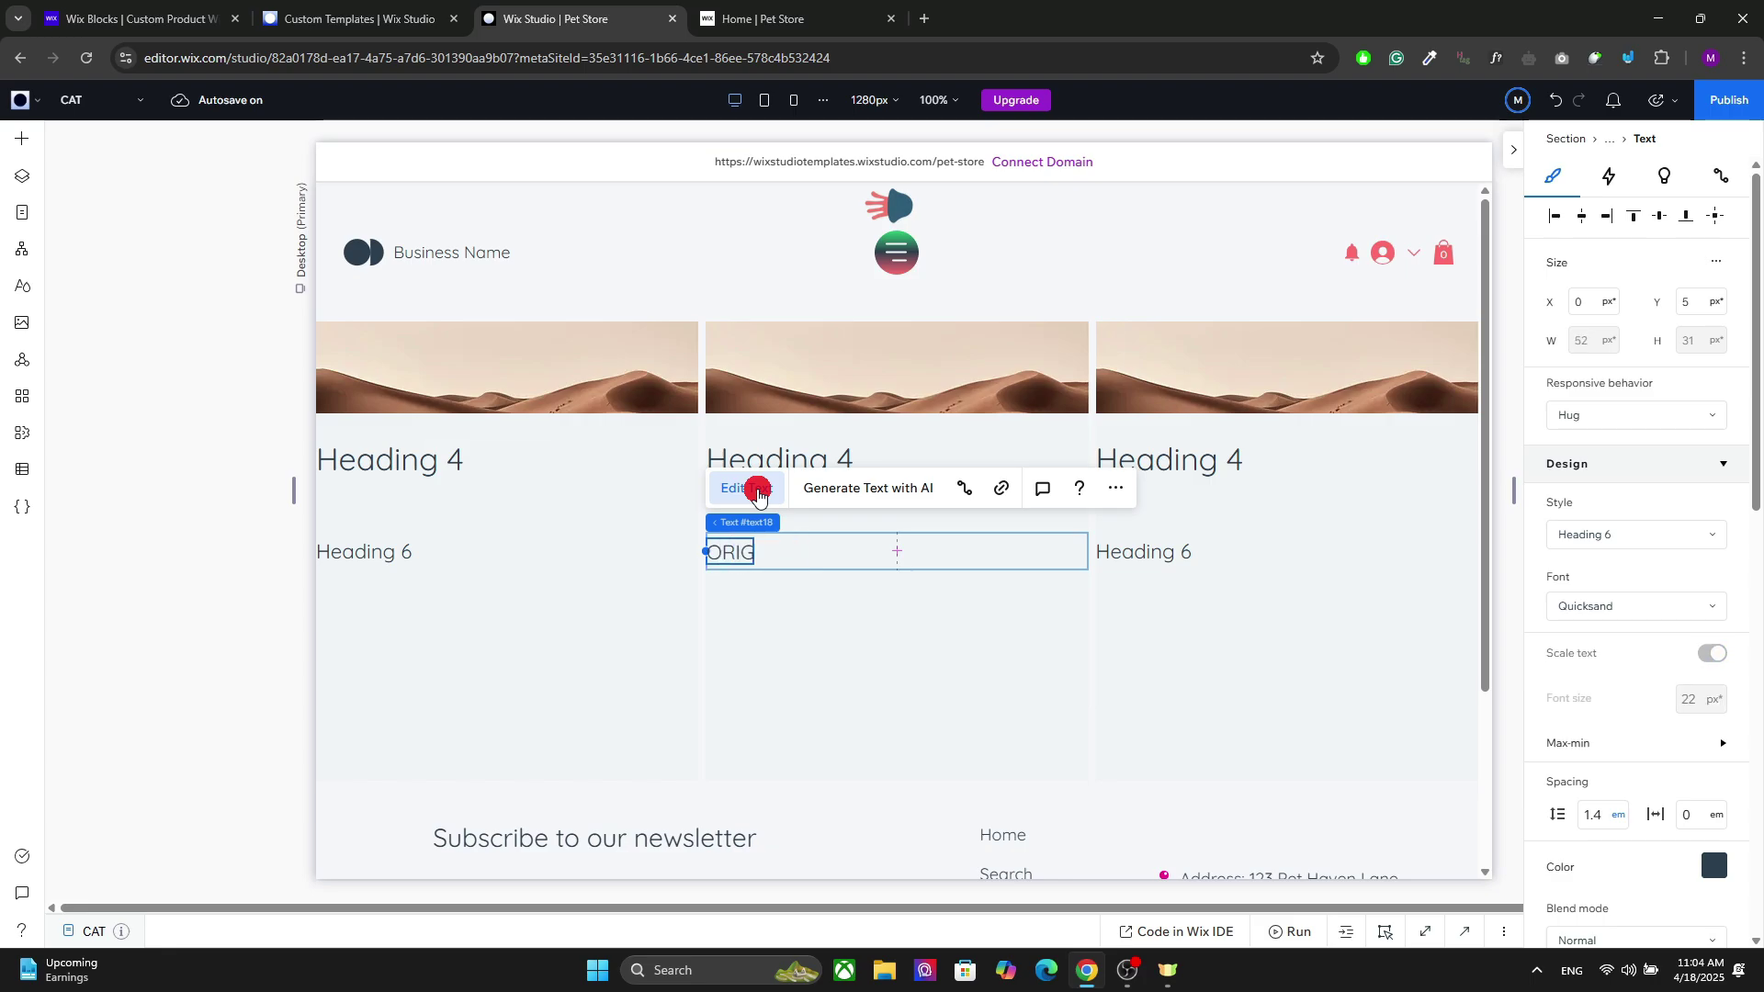
{"action": "type", "text": "INAL"}
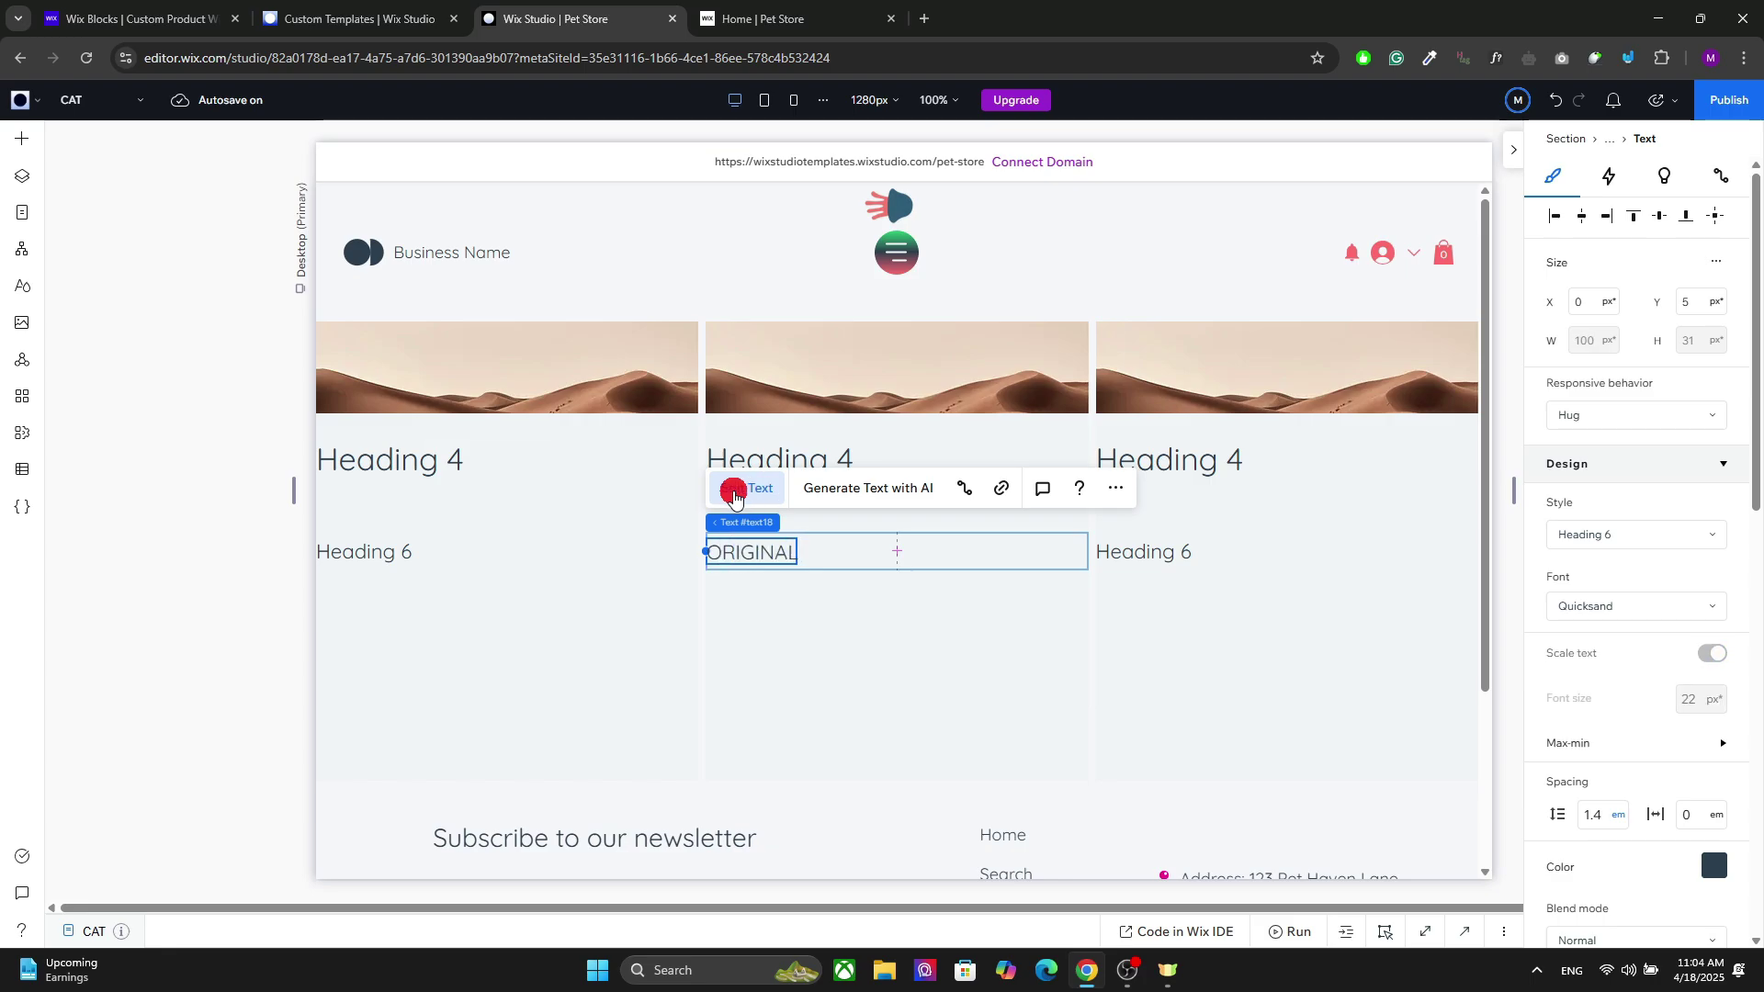
{"action": "key", "text": "Escape"}
{"action": "left_click", "coordinate": [842, 568]}
Duplicate the ORIGINAL text and place the copy in the container's second column, centred vertically and aligned left.
{"action": "left_click", "coordinate": [762, 551]}
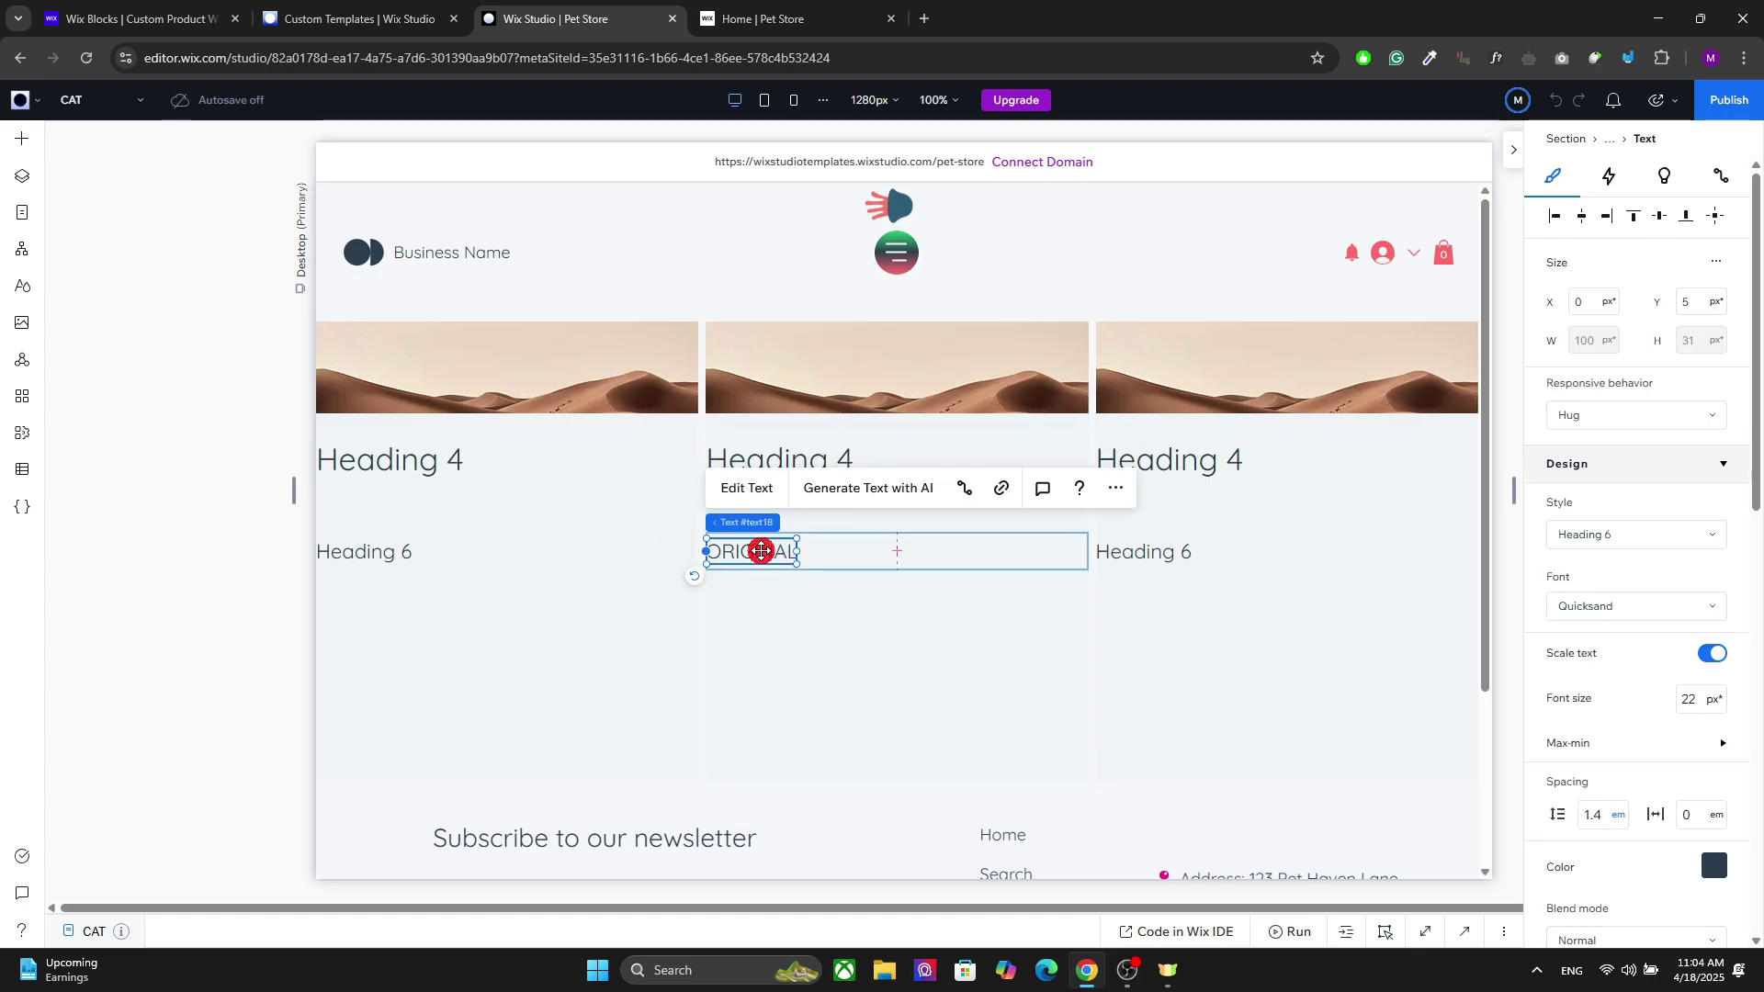
{"action": "key", "text": "ctrl+d"}
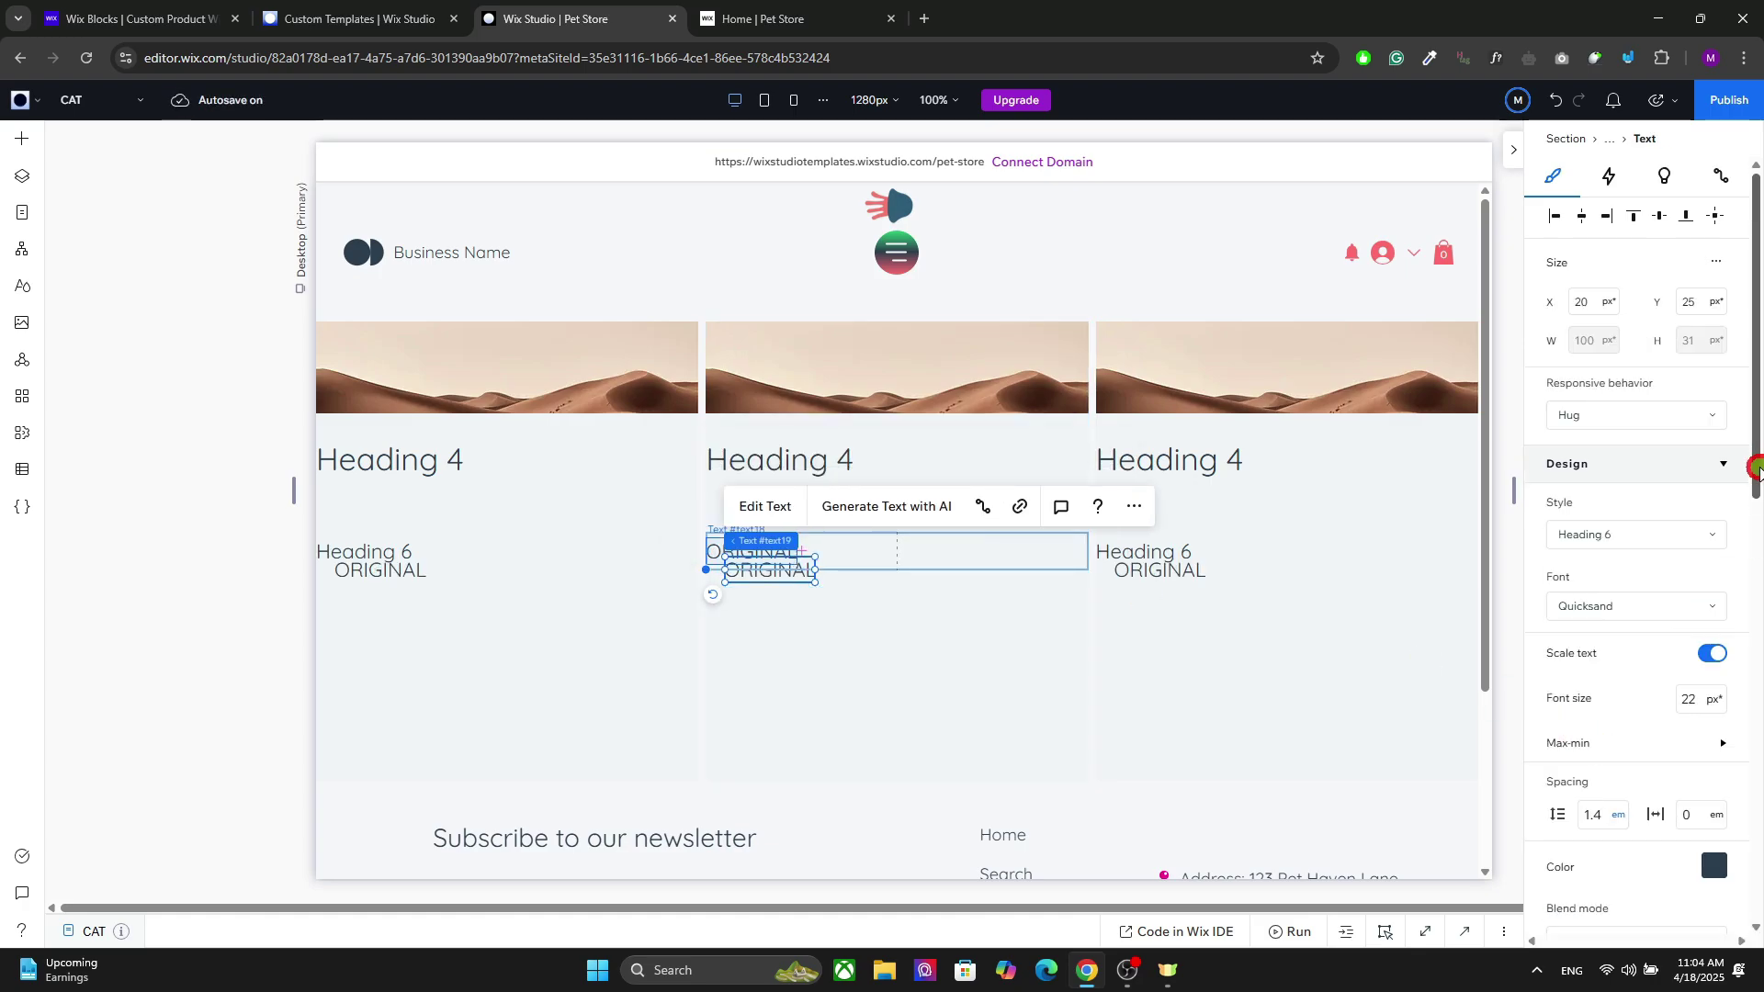
{"action": "left_click_drag", "start_coordinate": [1756, 470], "coordinate": [1725, 835]}
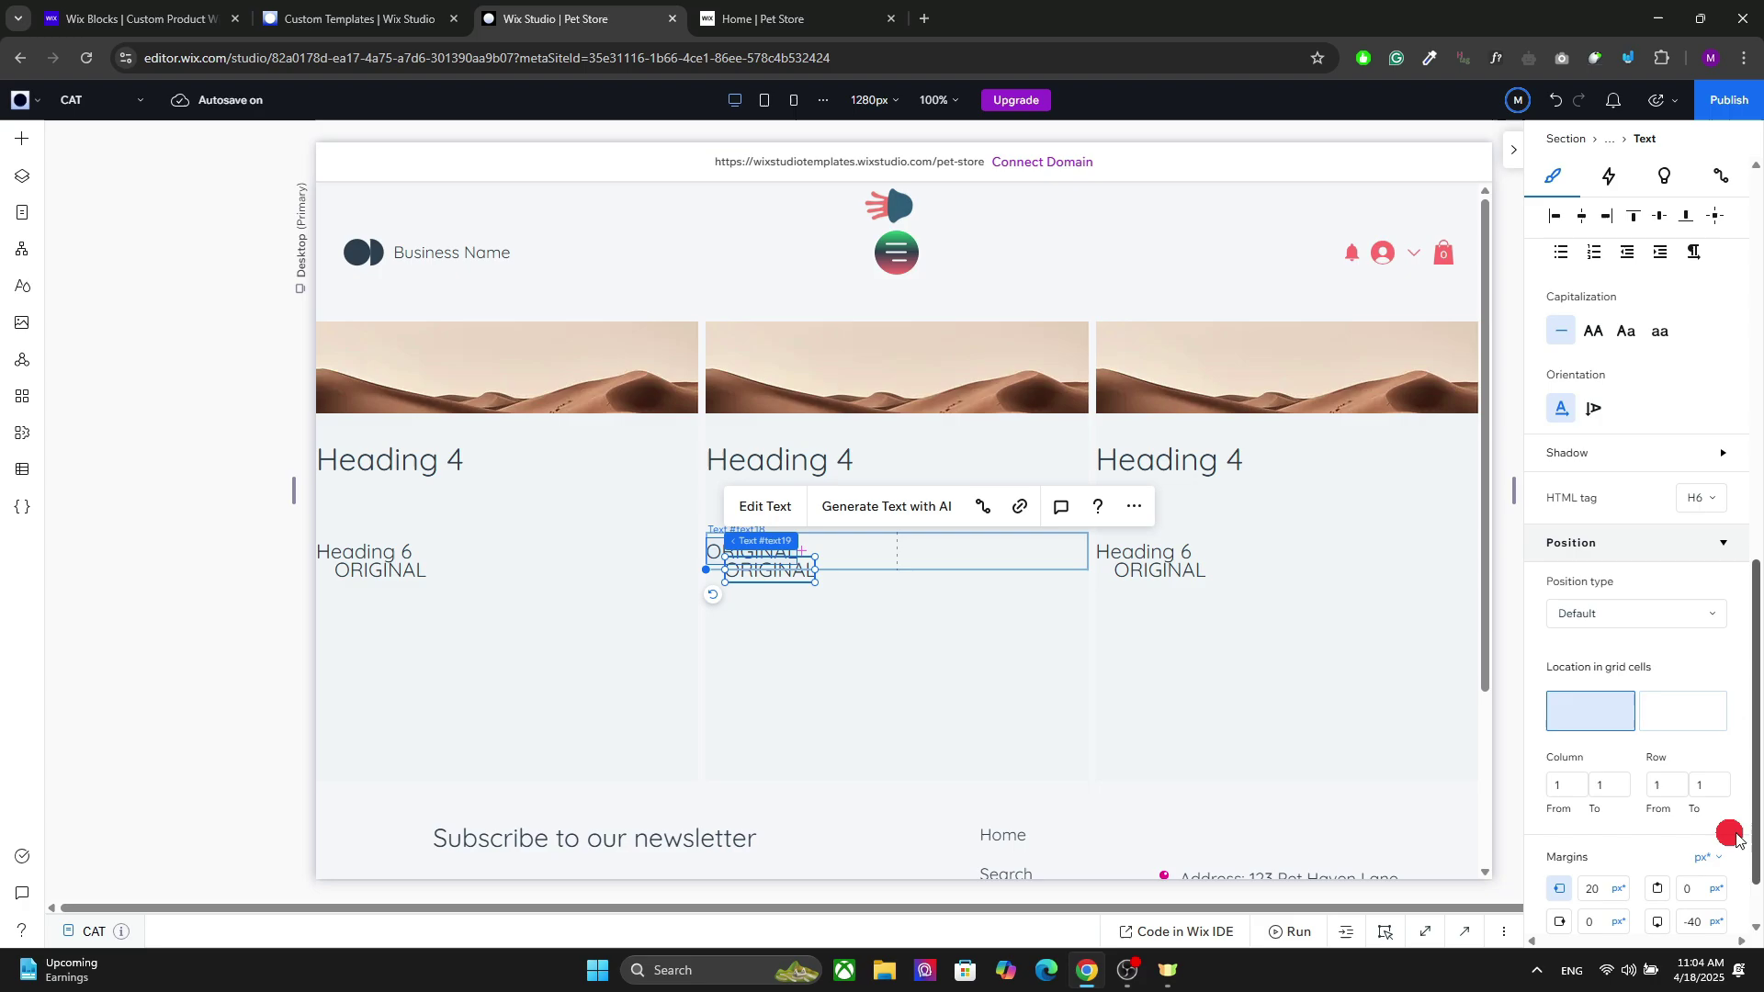
{"action": "left_click", "coordinate": [1685, 709]}
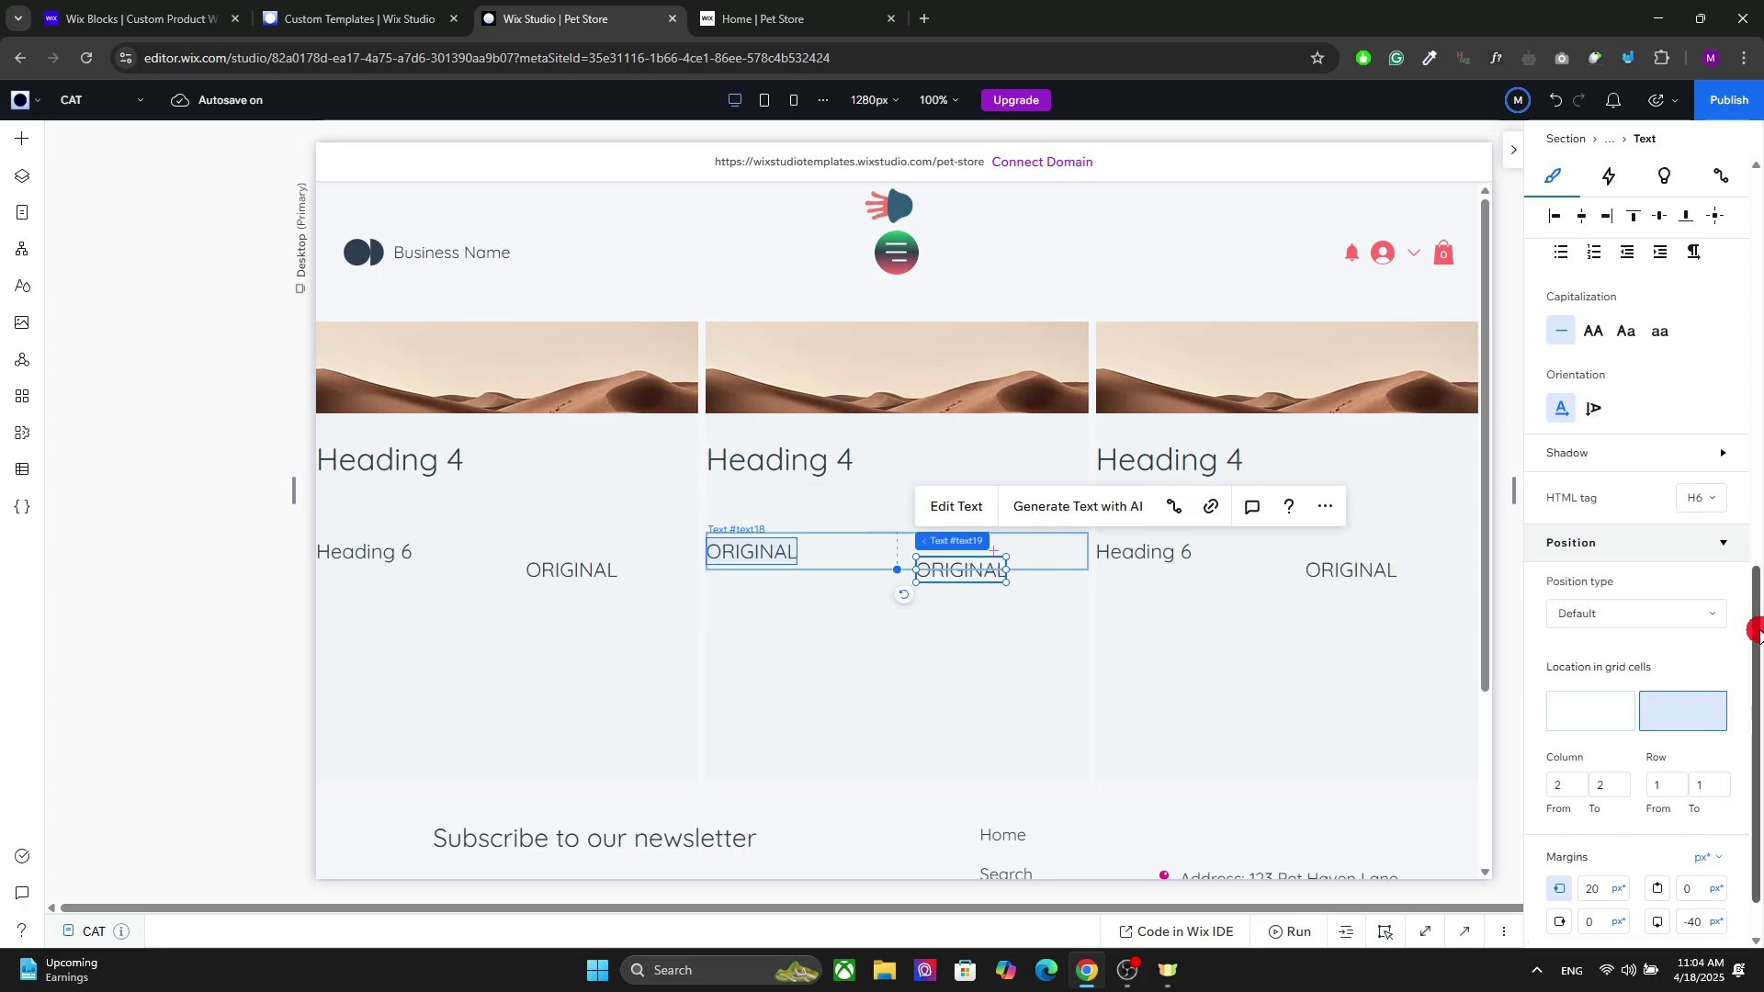
{"action": "left_click_drag", "start_coordinate": [1756, 625], "coordinate": [1756, 195]}
{"action": "left_click", "coordinate": [1678, 217]}
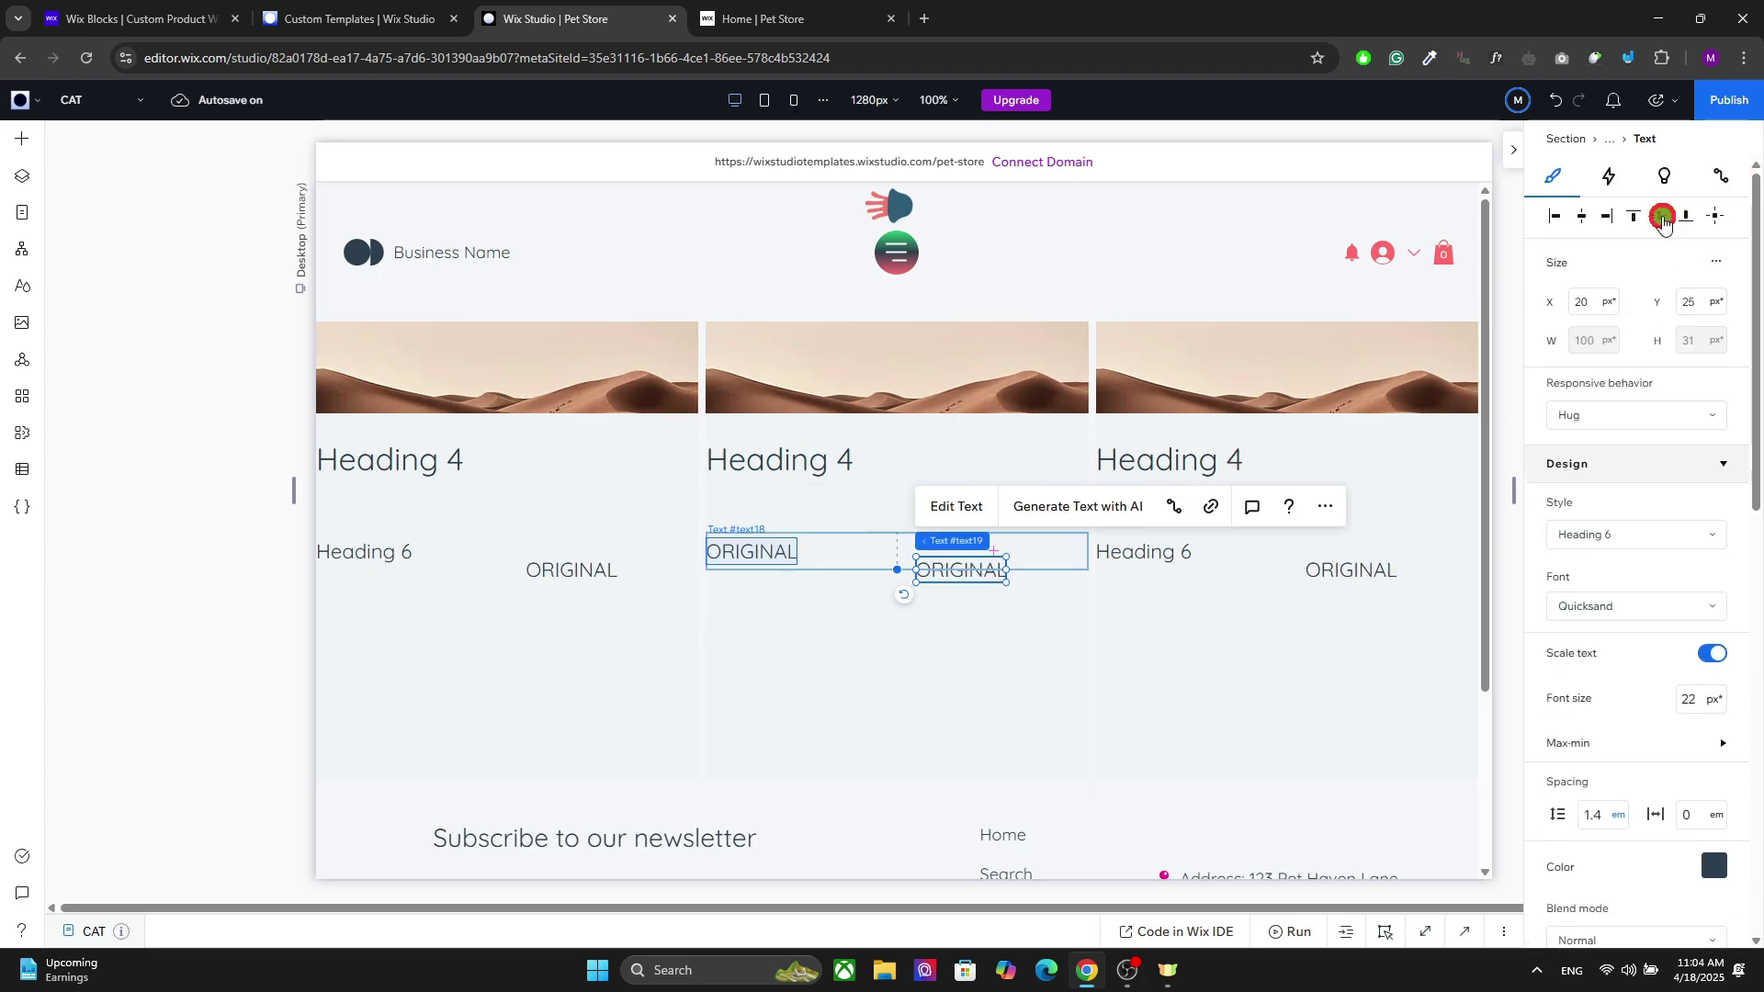
{"action": "left_click", "coordinate": [1556, 220]}
Change the wording of the text in the container's second column to DISCOUNT.
{"action": "left_click", "coordinate": [945, 550]}
{"action": "left_click", "coordinate": [934, 493]}
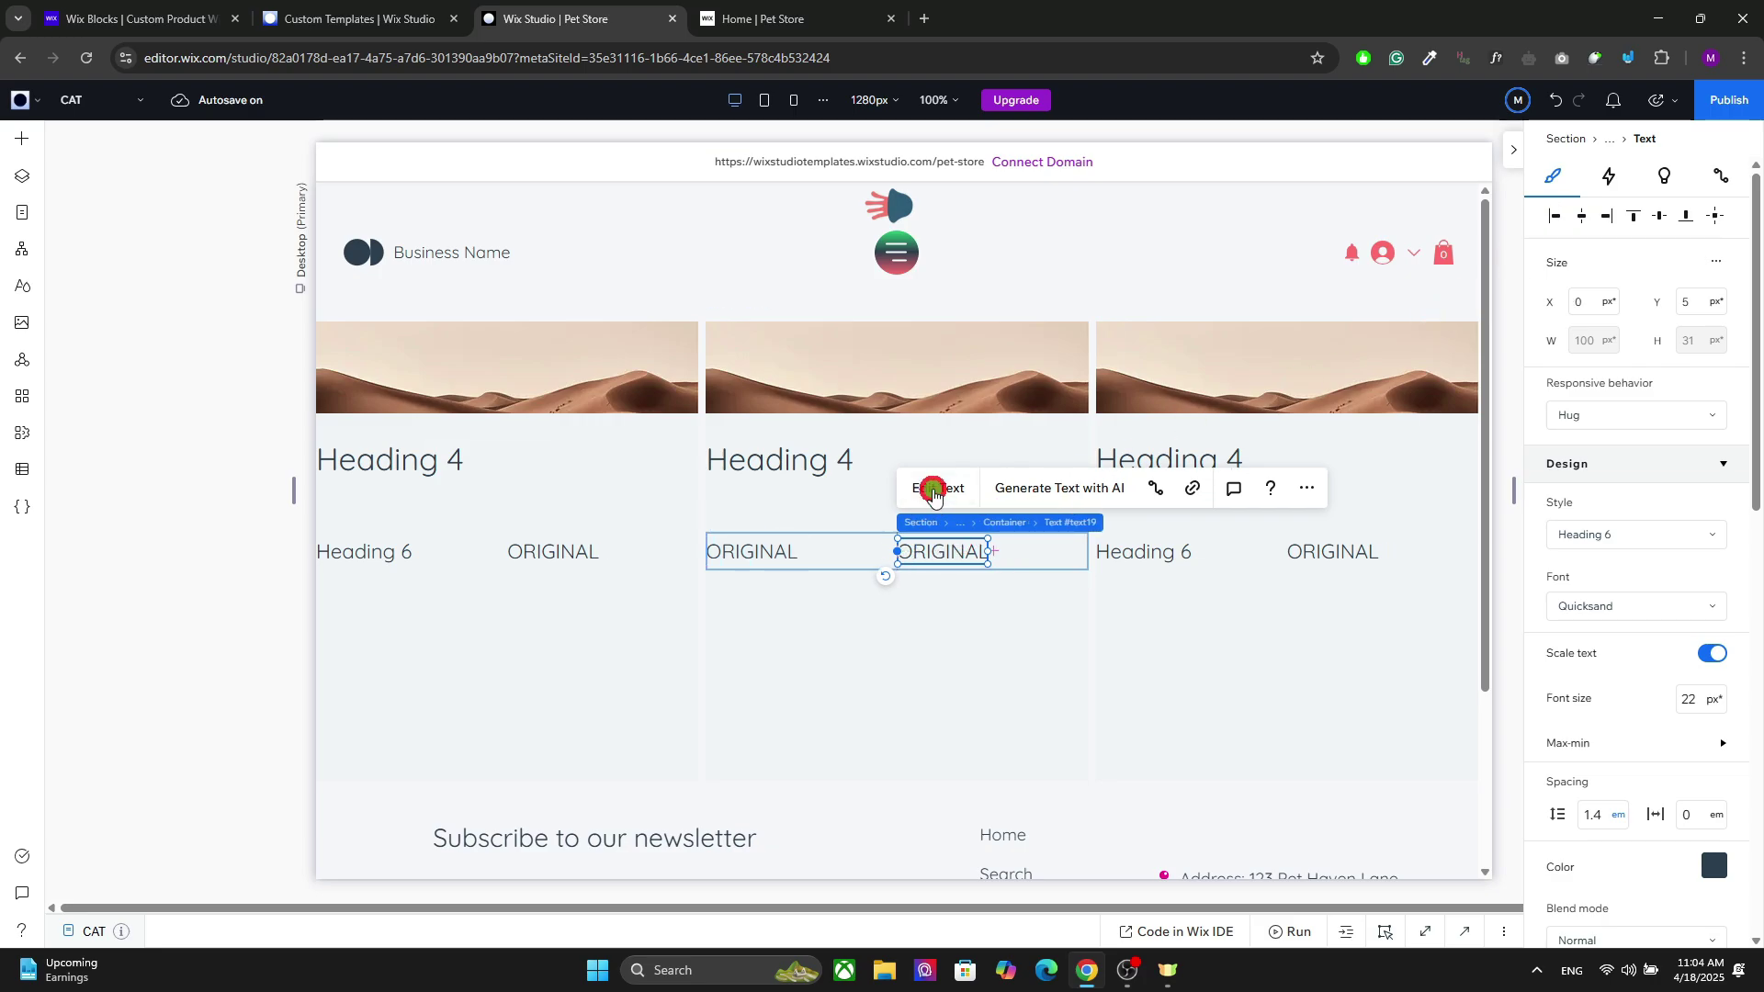
{"action": "key", "text": "Delete"}
{"action": "key", "text": "Escape"}
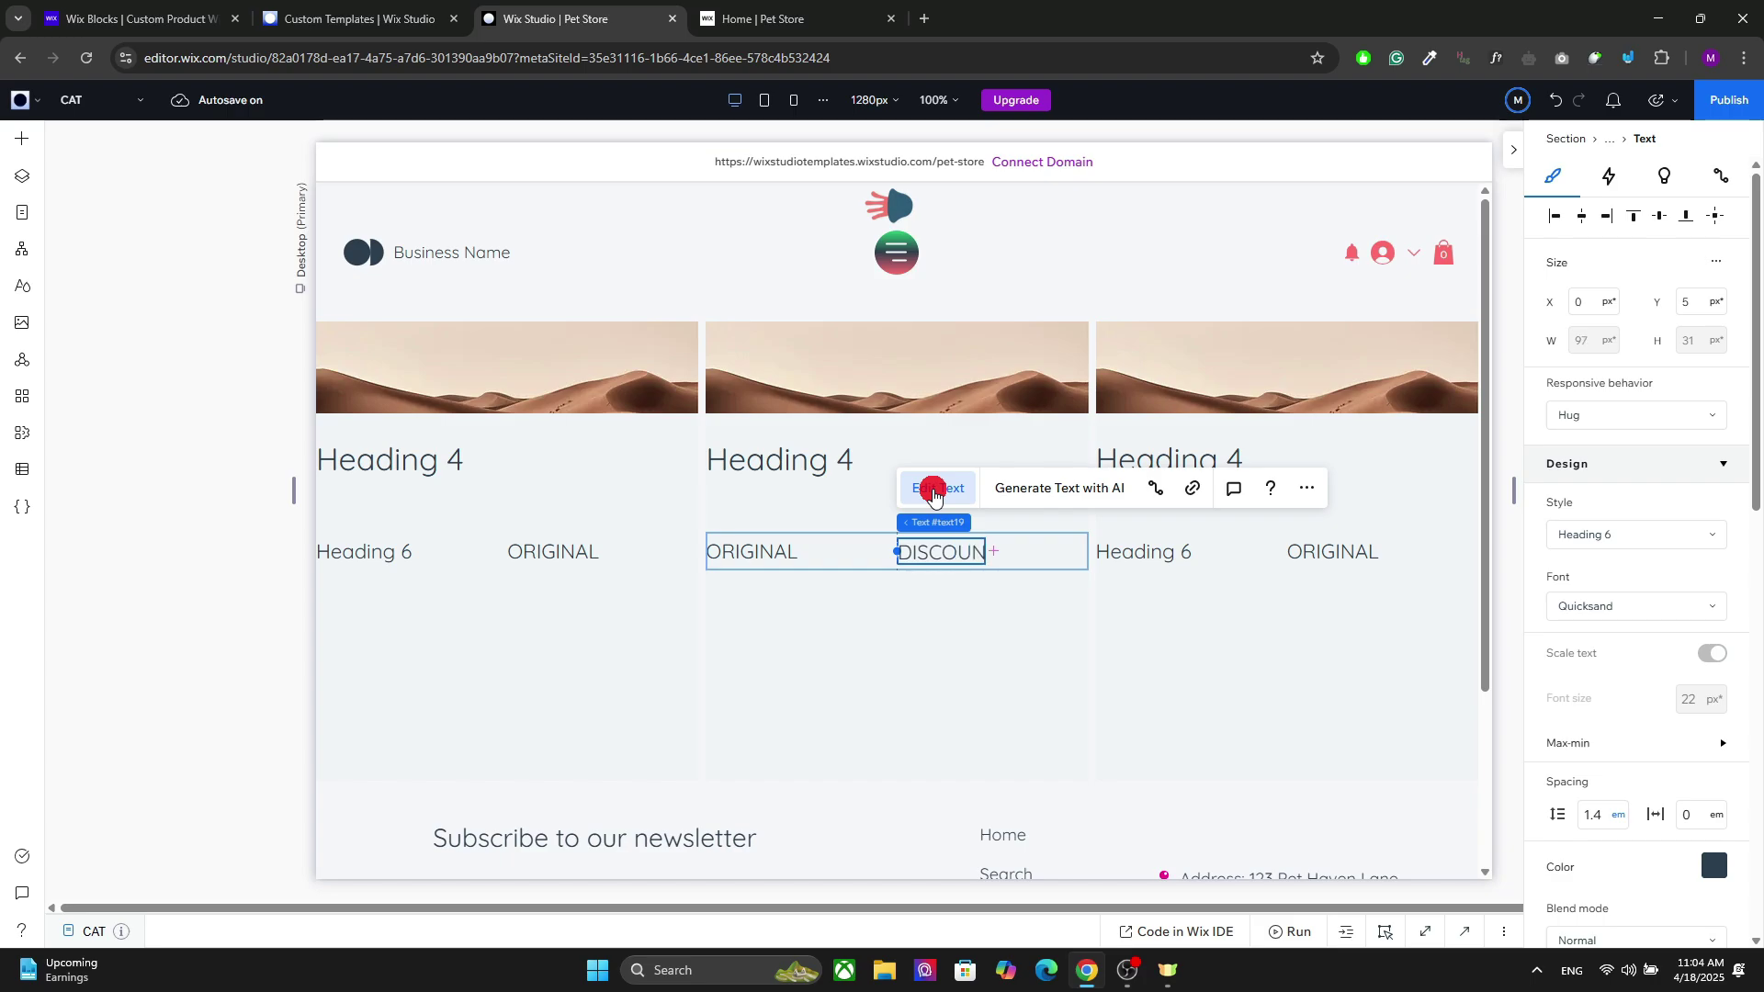
{"action": "left_click", "coordinate": [819, 646]}
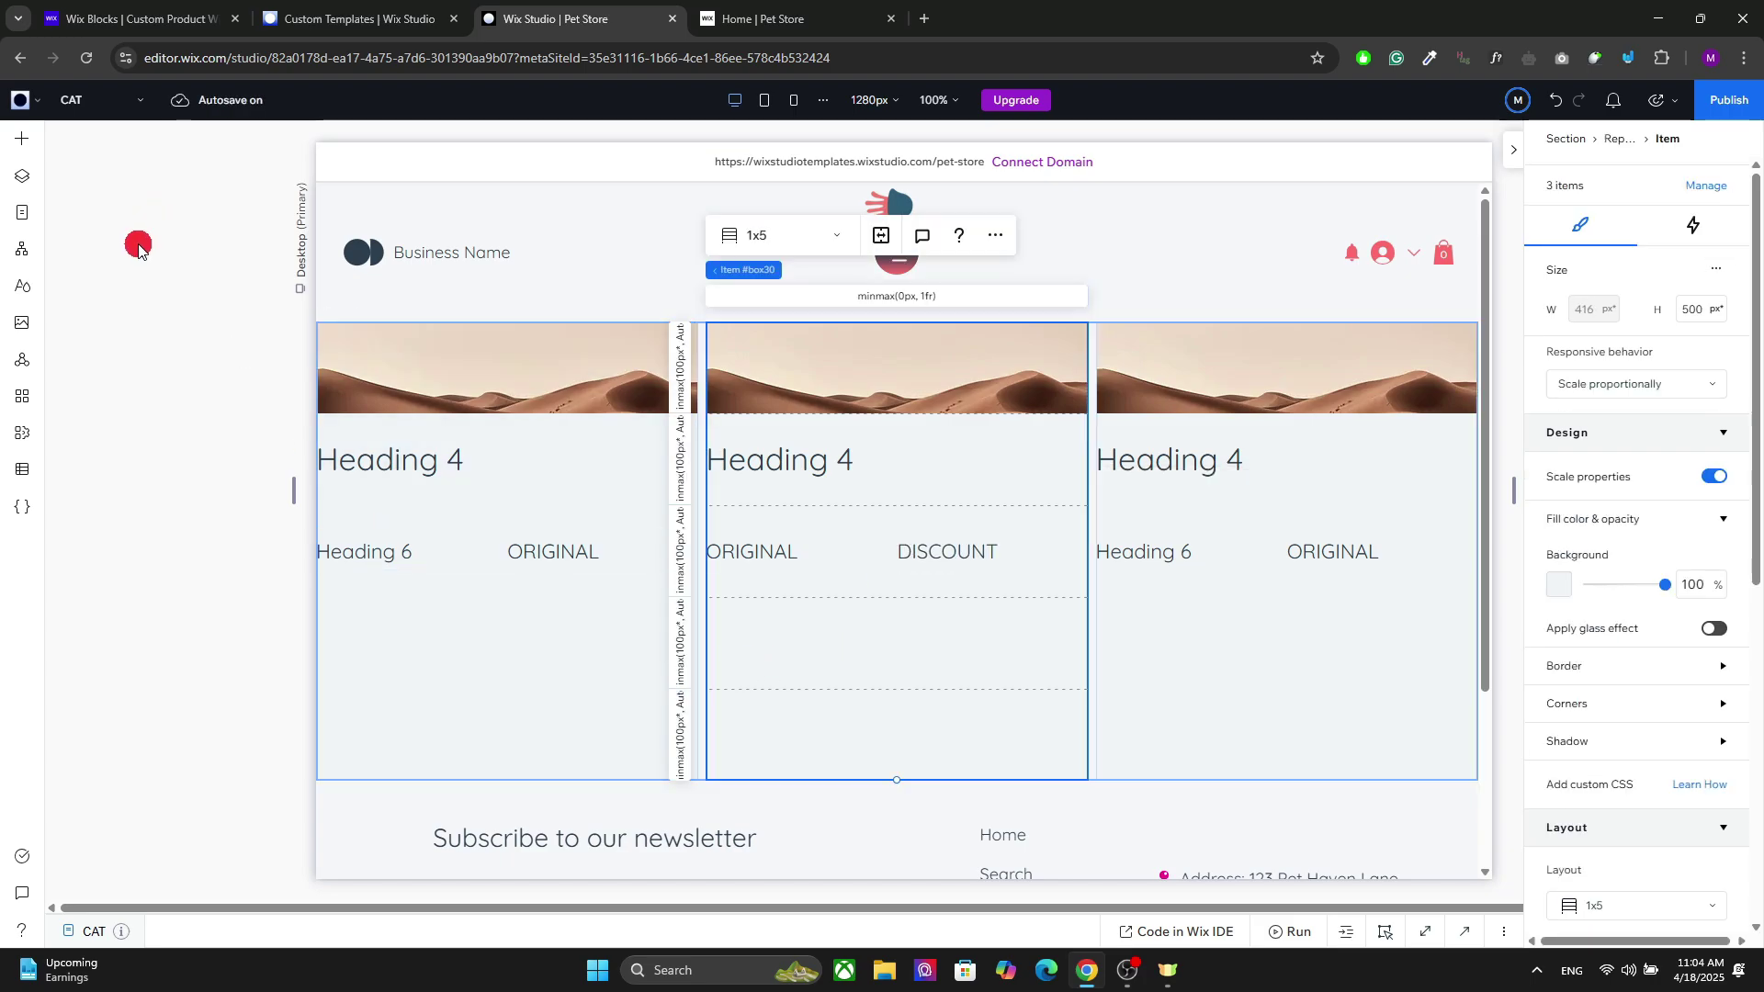
Add a button to the repeater item's fourth grid row and centre it in the cell.
{"action": "left_click", "coordinate": [27, 144]}
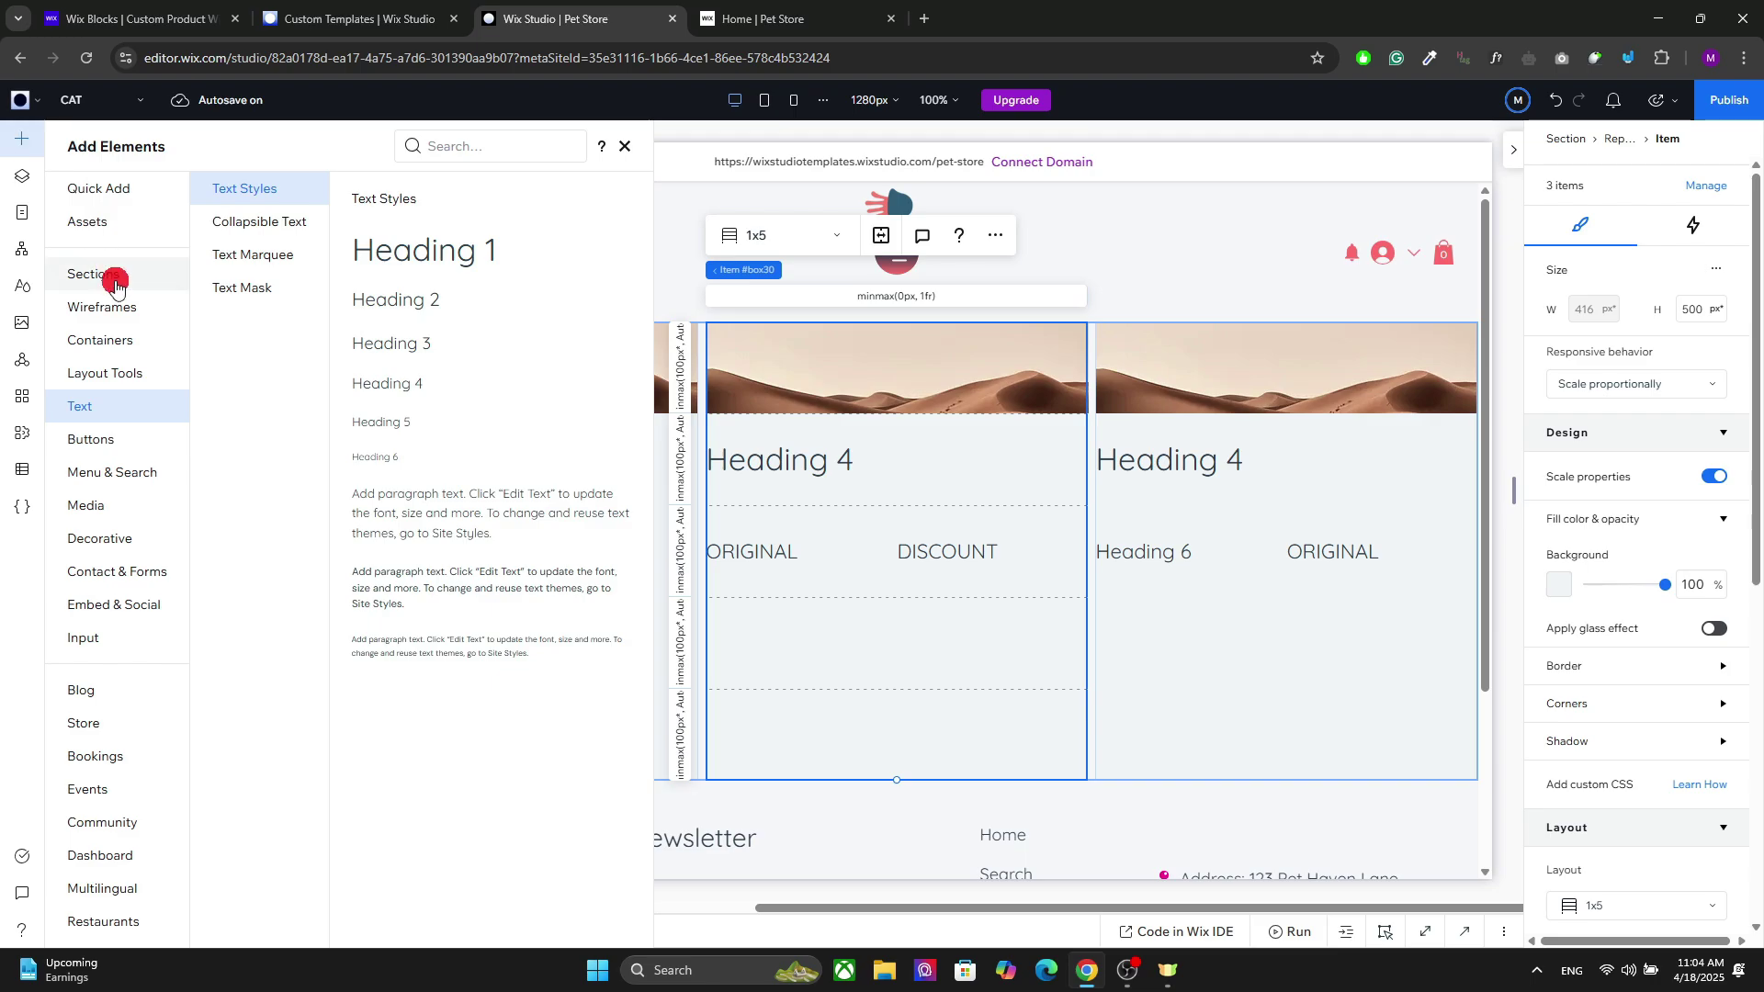
{"action": "left_click", "coordinate": [107, 444]}
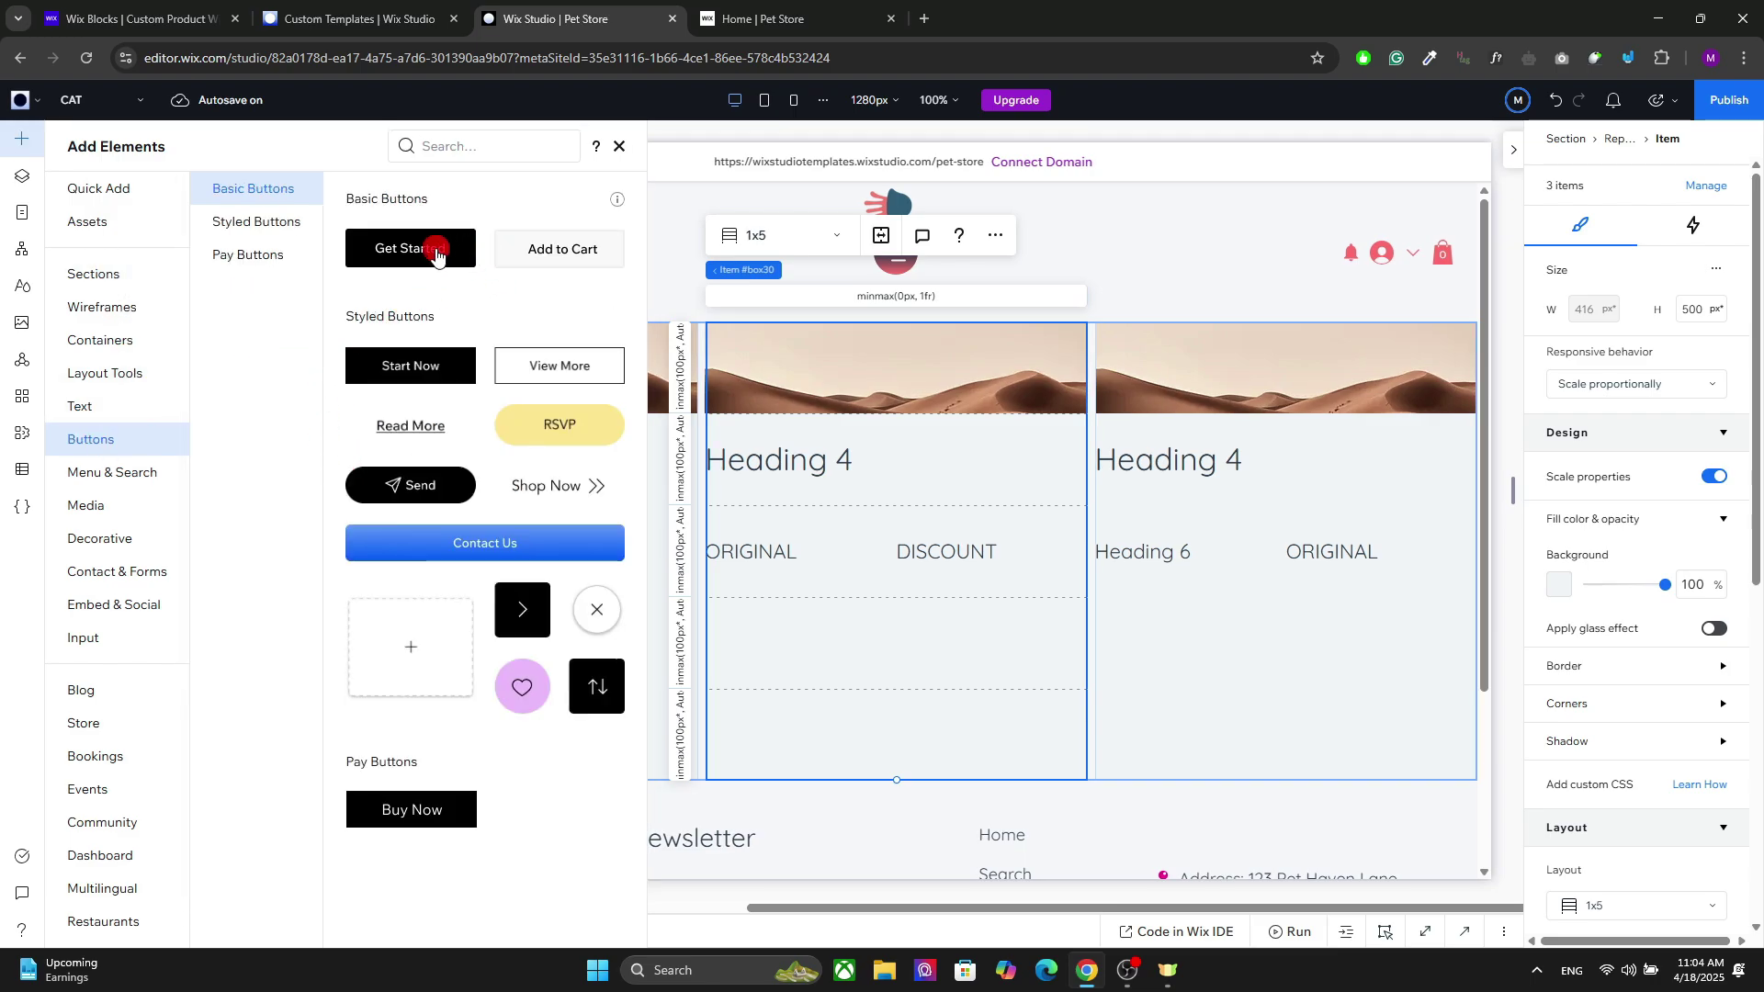
{"action": "left_click", "coordinate": [87, 189]}
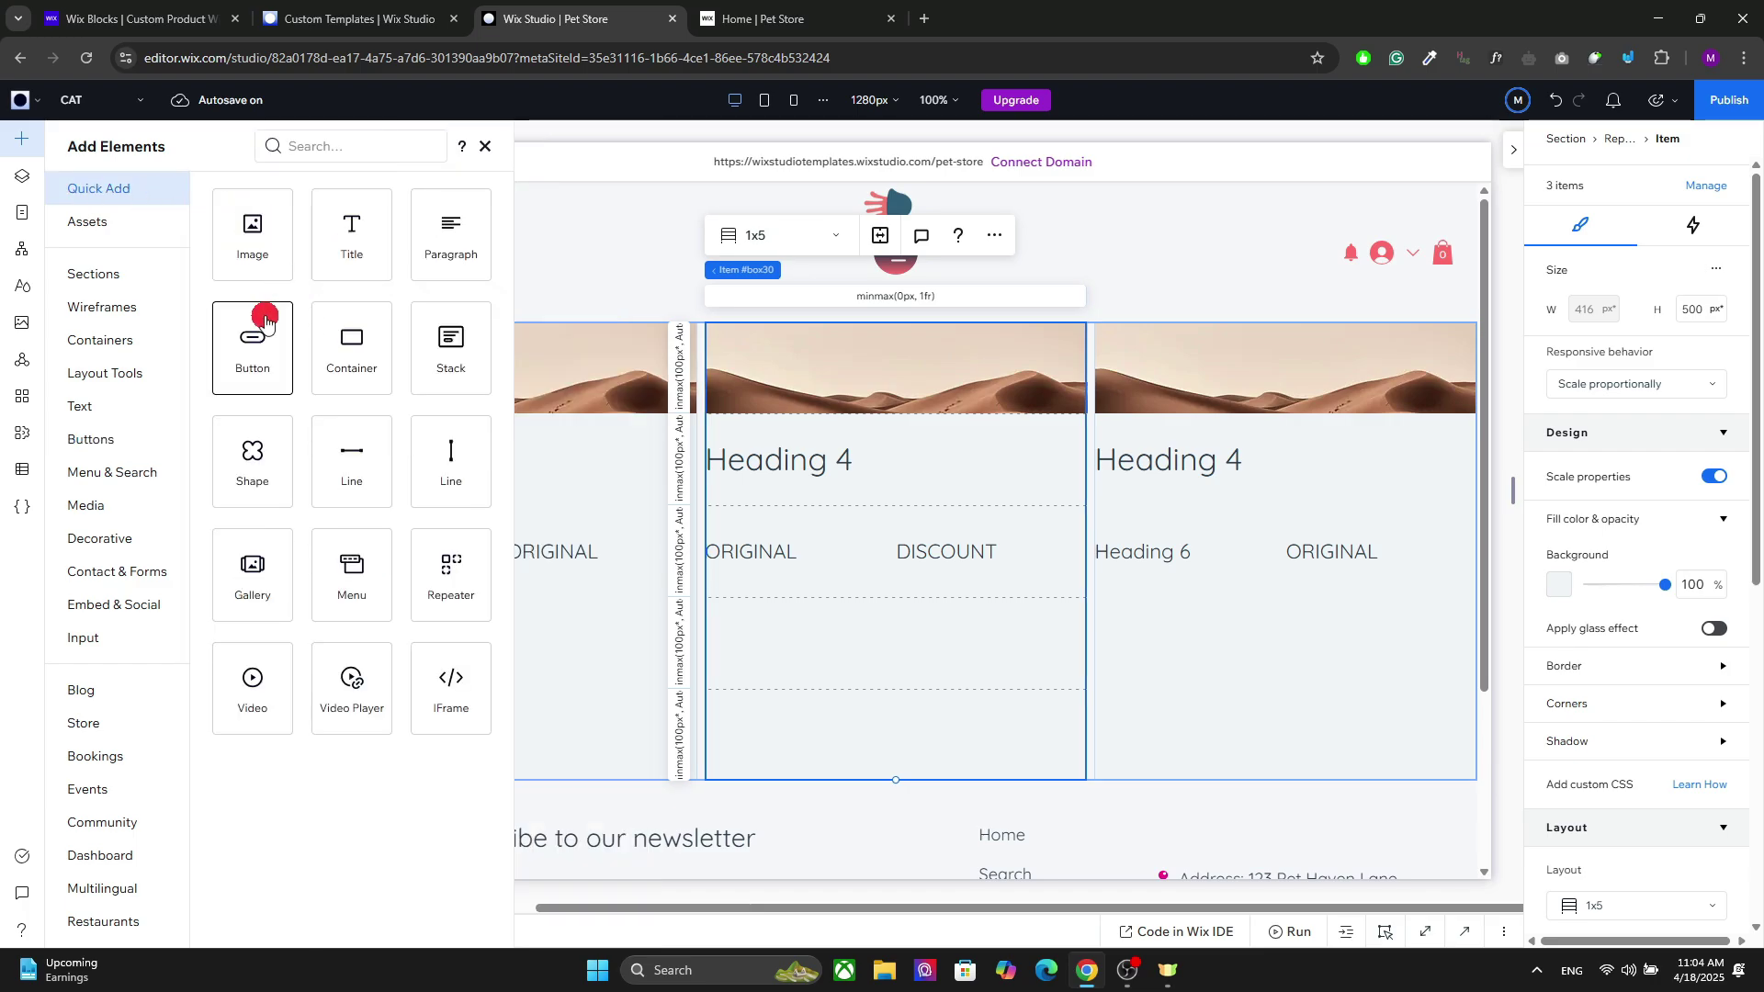
{"action": "left_click_drag", "start_coordinate": [263, 324], "coordinate": [477, 648]}
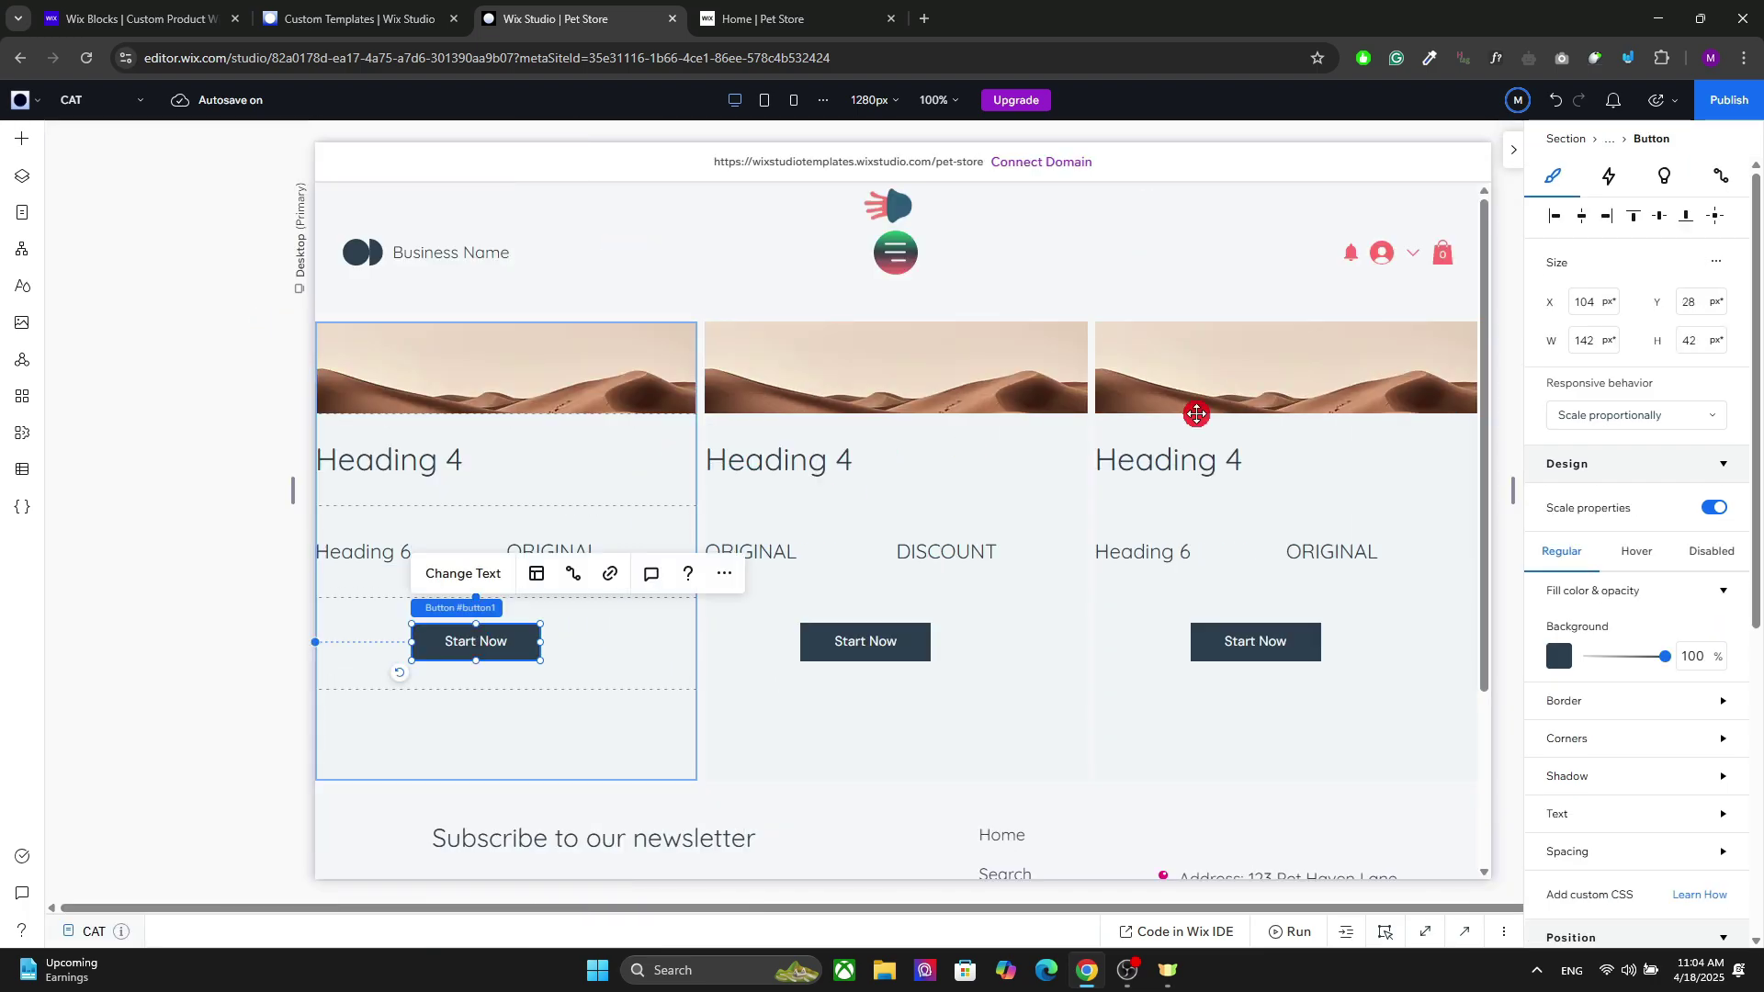
{"action": "left_click", "coordinate": [1718, 217]}
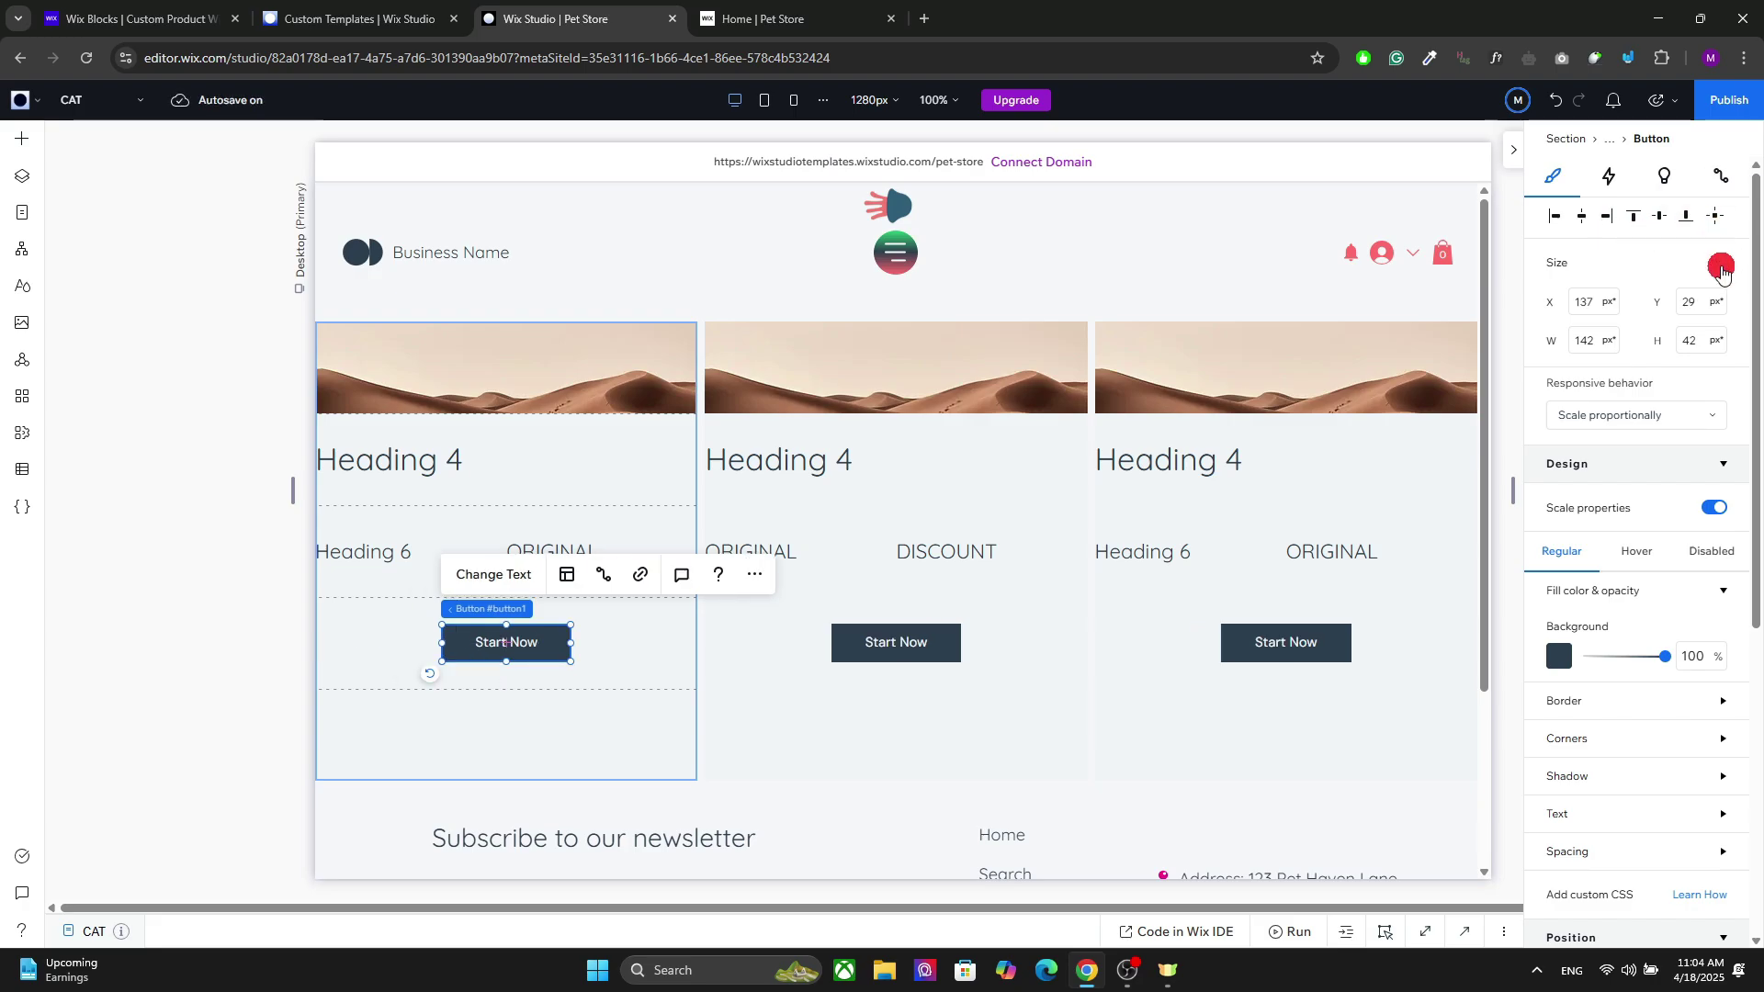
Enable advanced size settings for the button and set its width to 80%.
{"action": "left_click", "coordinate": [1673, 270]}
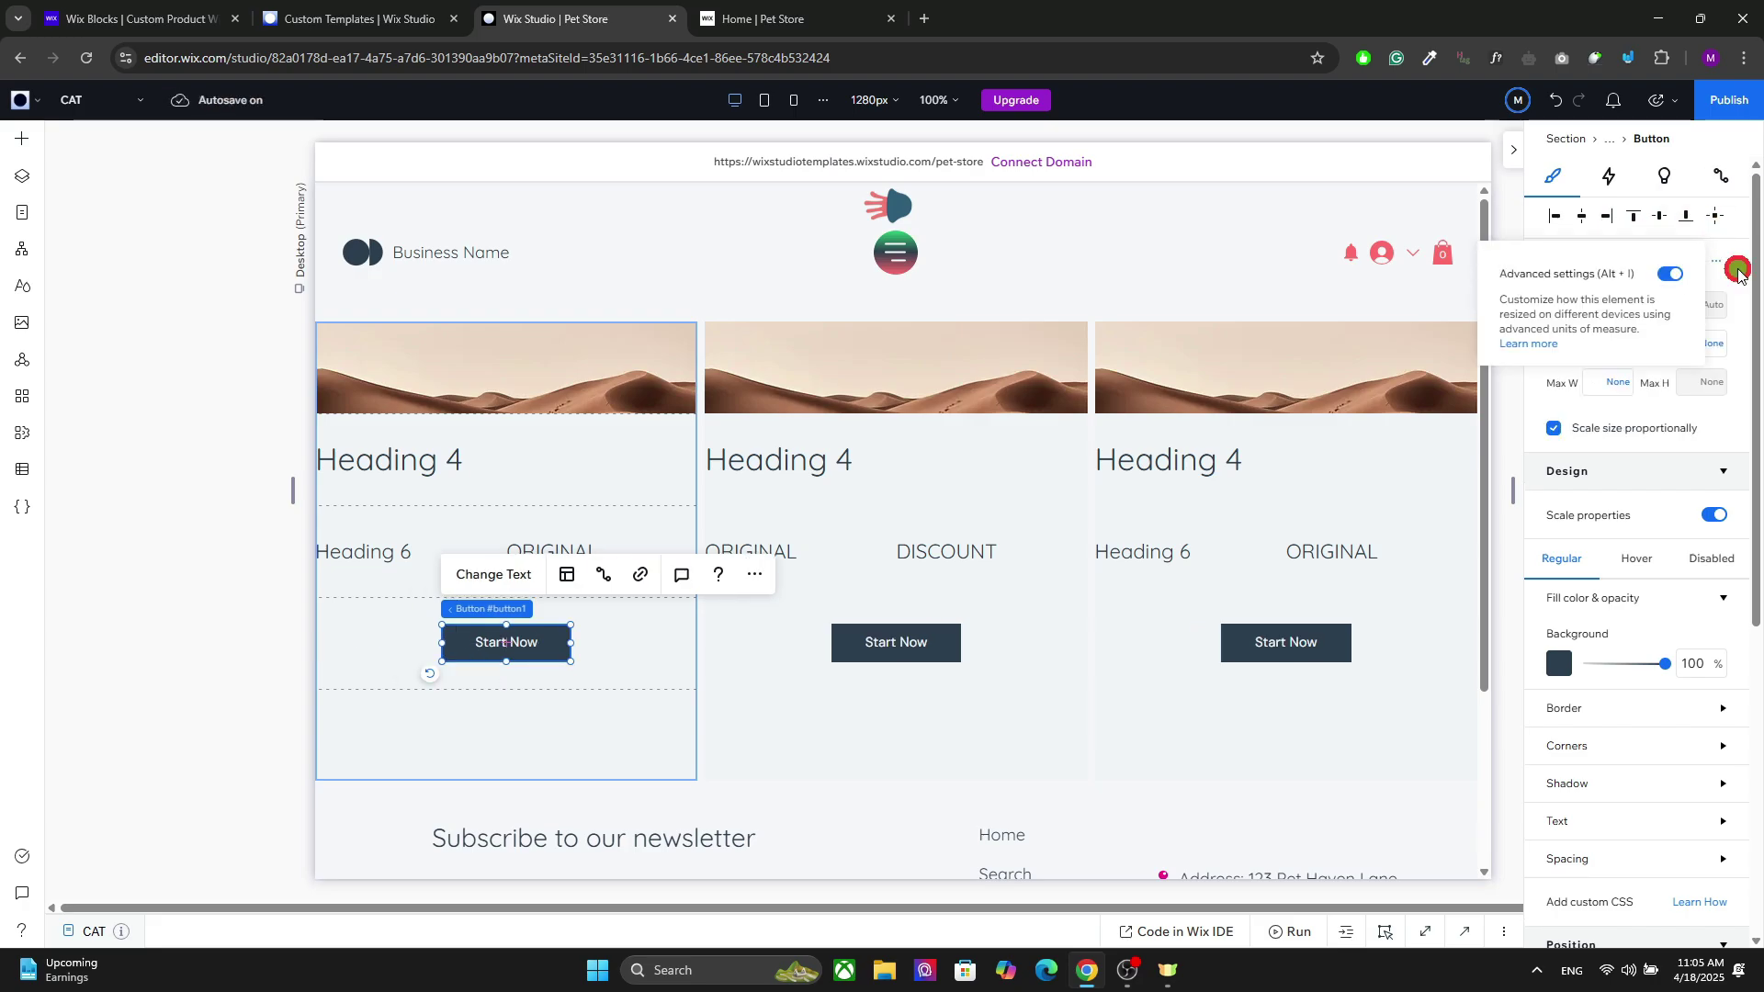
{"action": "left_click", "coordinate": [1612, 305]}
{"action": "type", "text": "80"}
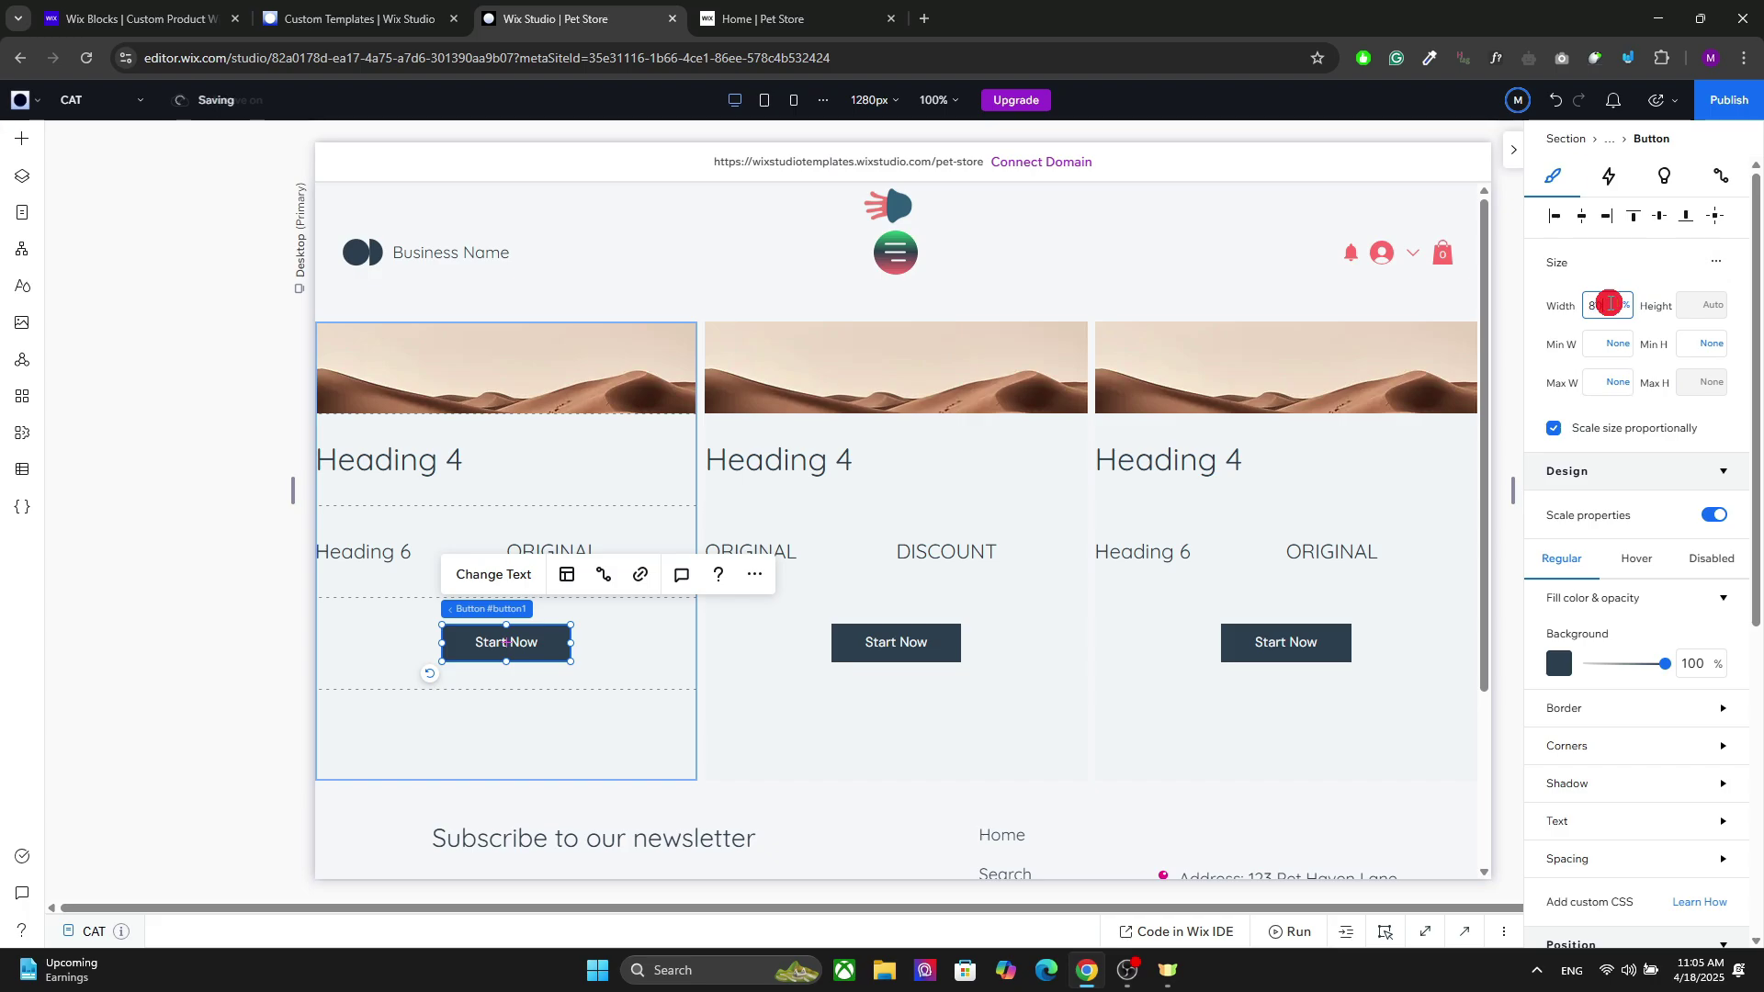
{"action": "key", "text": "Return"}
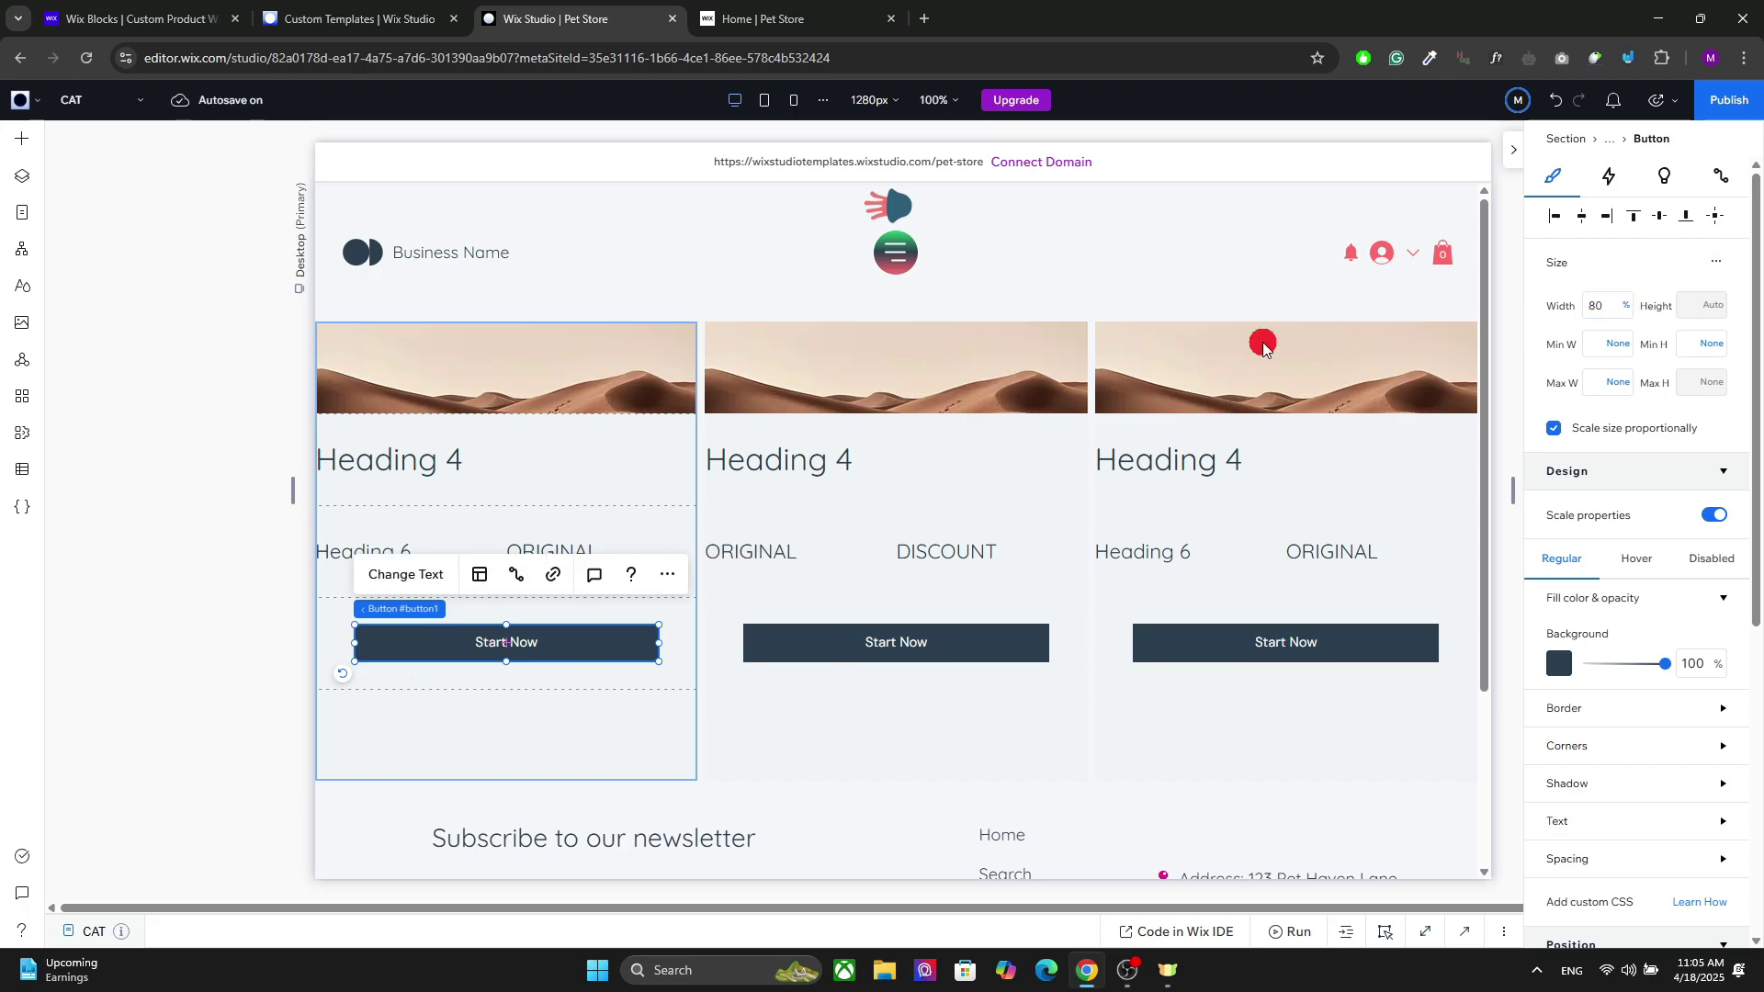
Change the button's label to QUICK VIEW.
{"action": "left_click", "coordinate": [404, 575]}
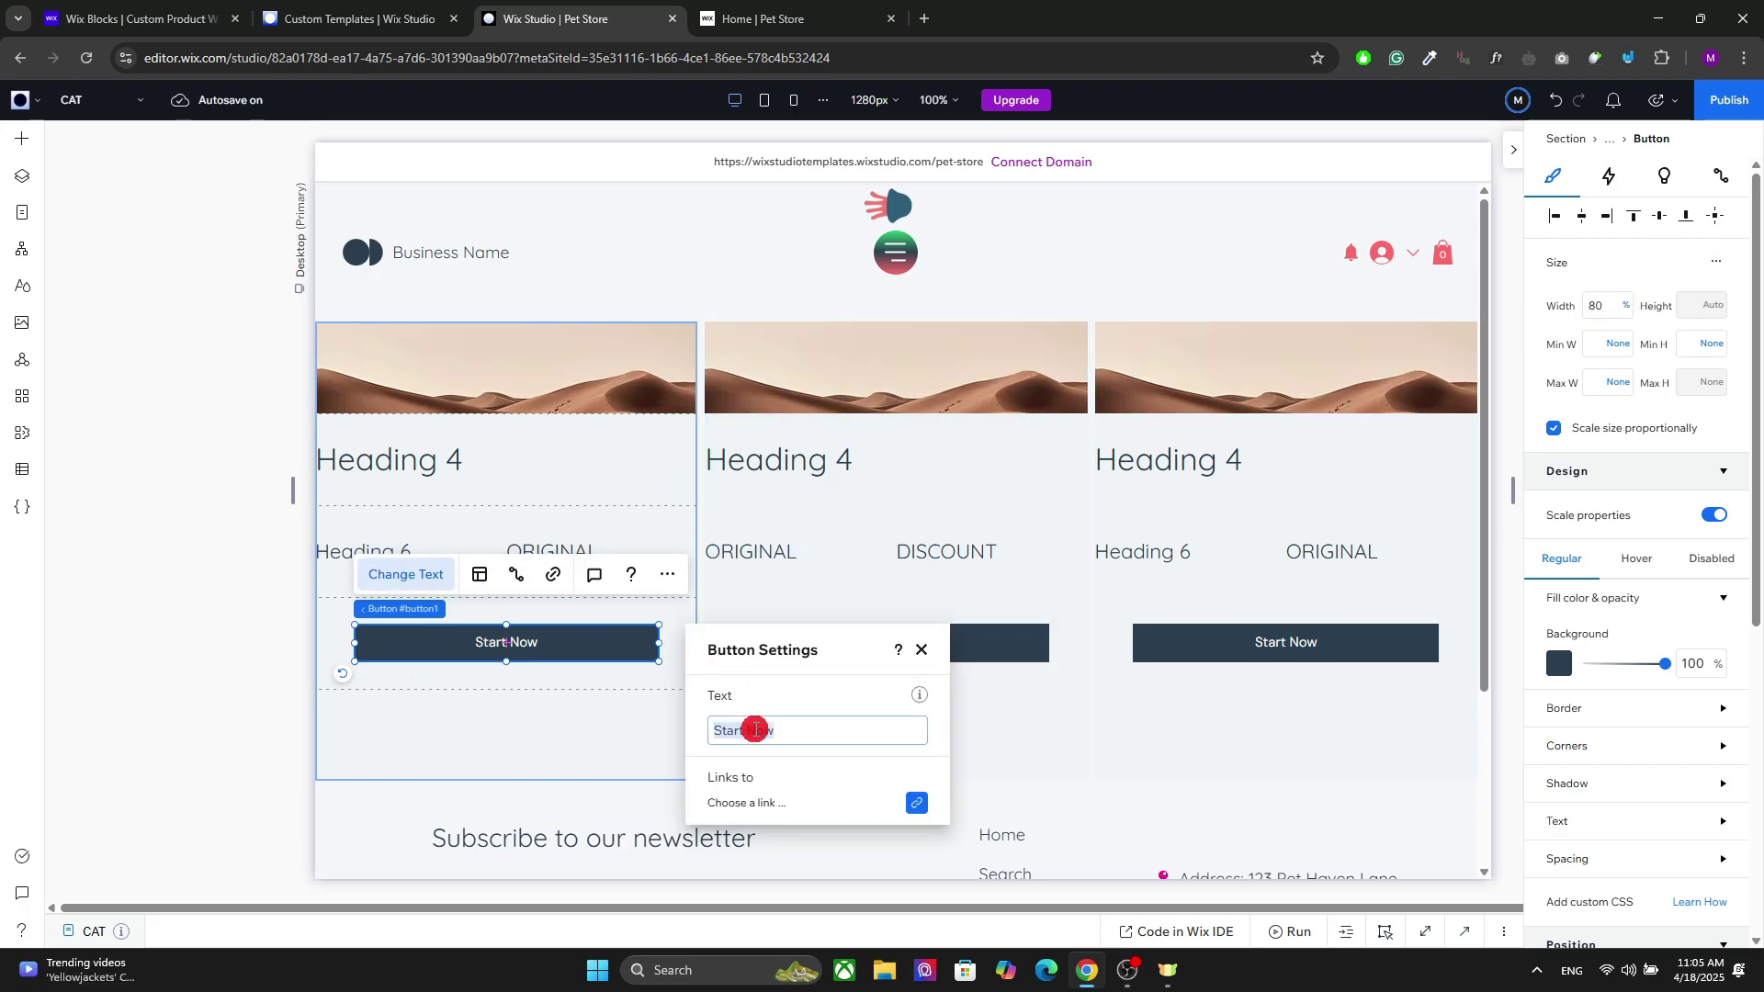
{"action": "type", "text": "QUICK VIEW"}
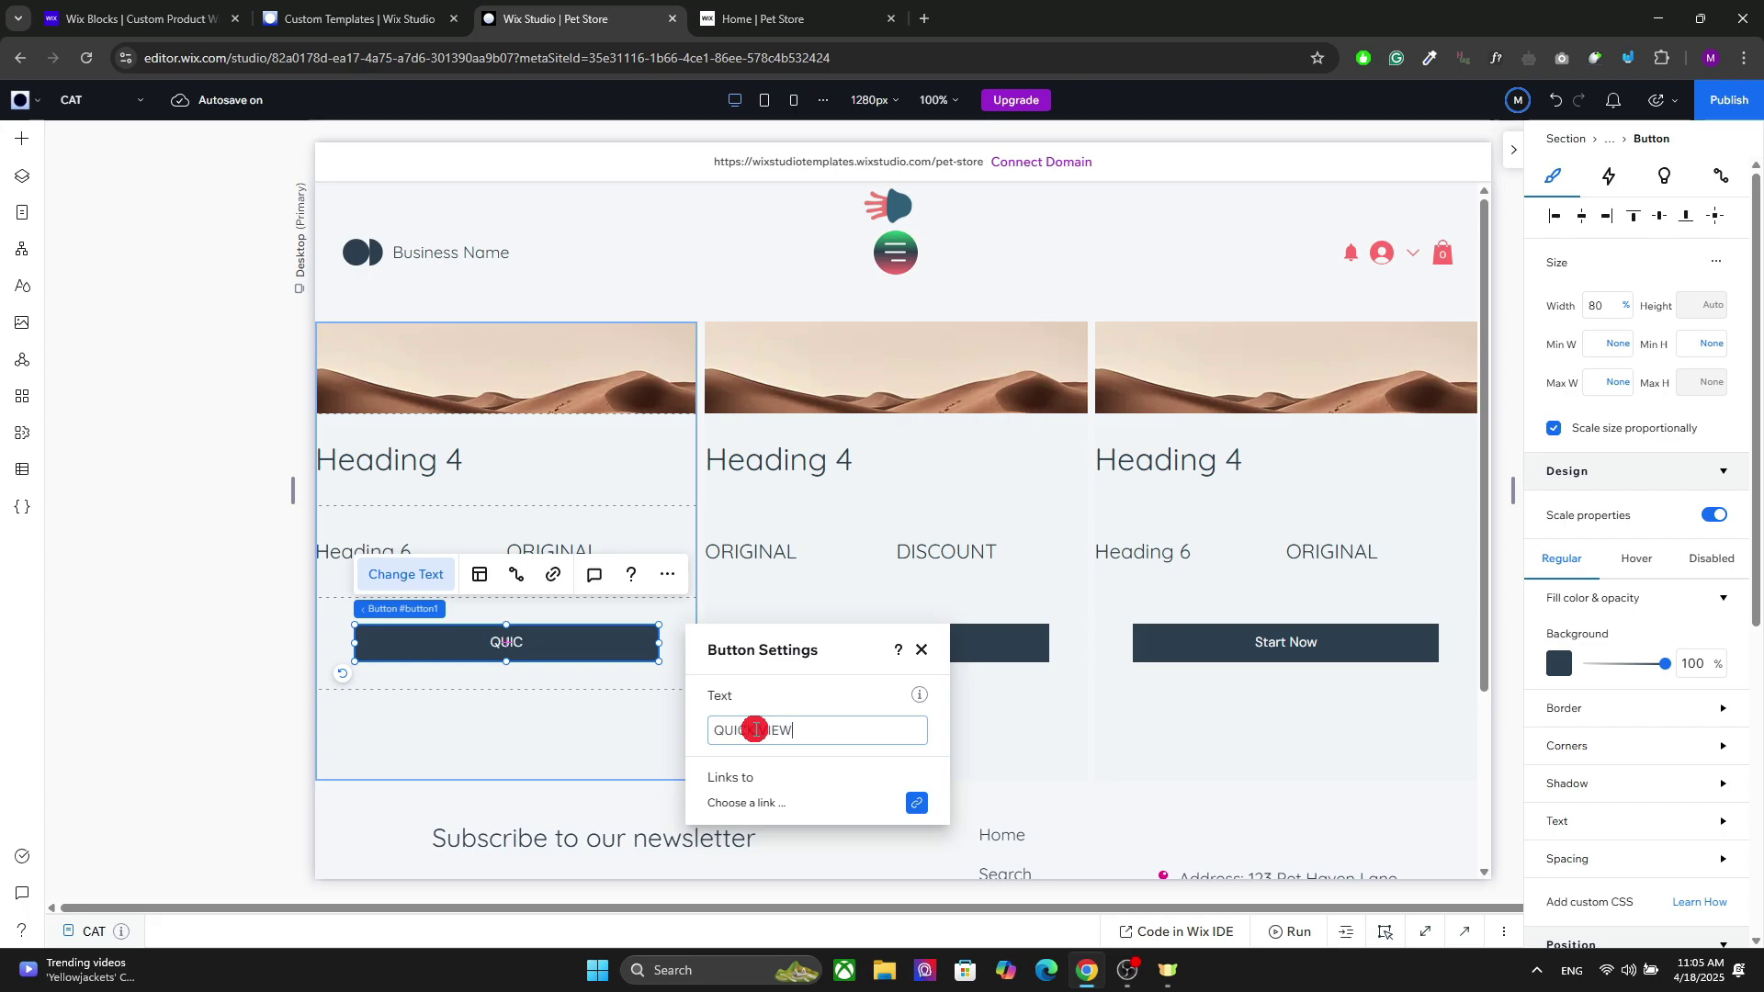
{"action": "left_click", "coordinate": [921, 649]}
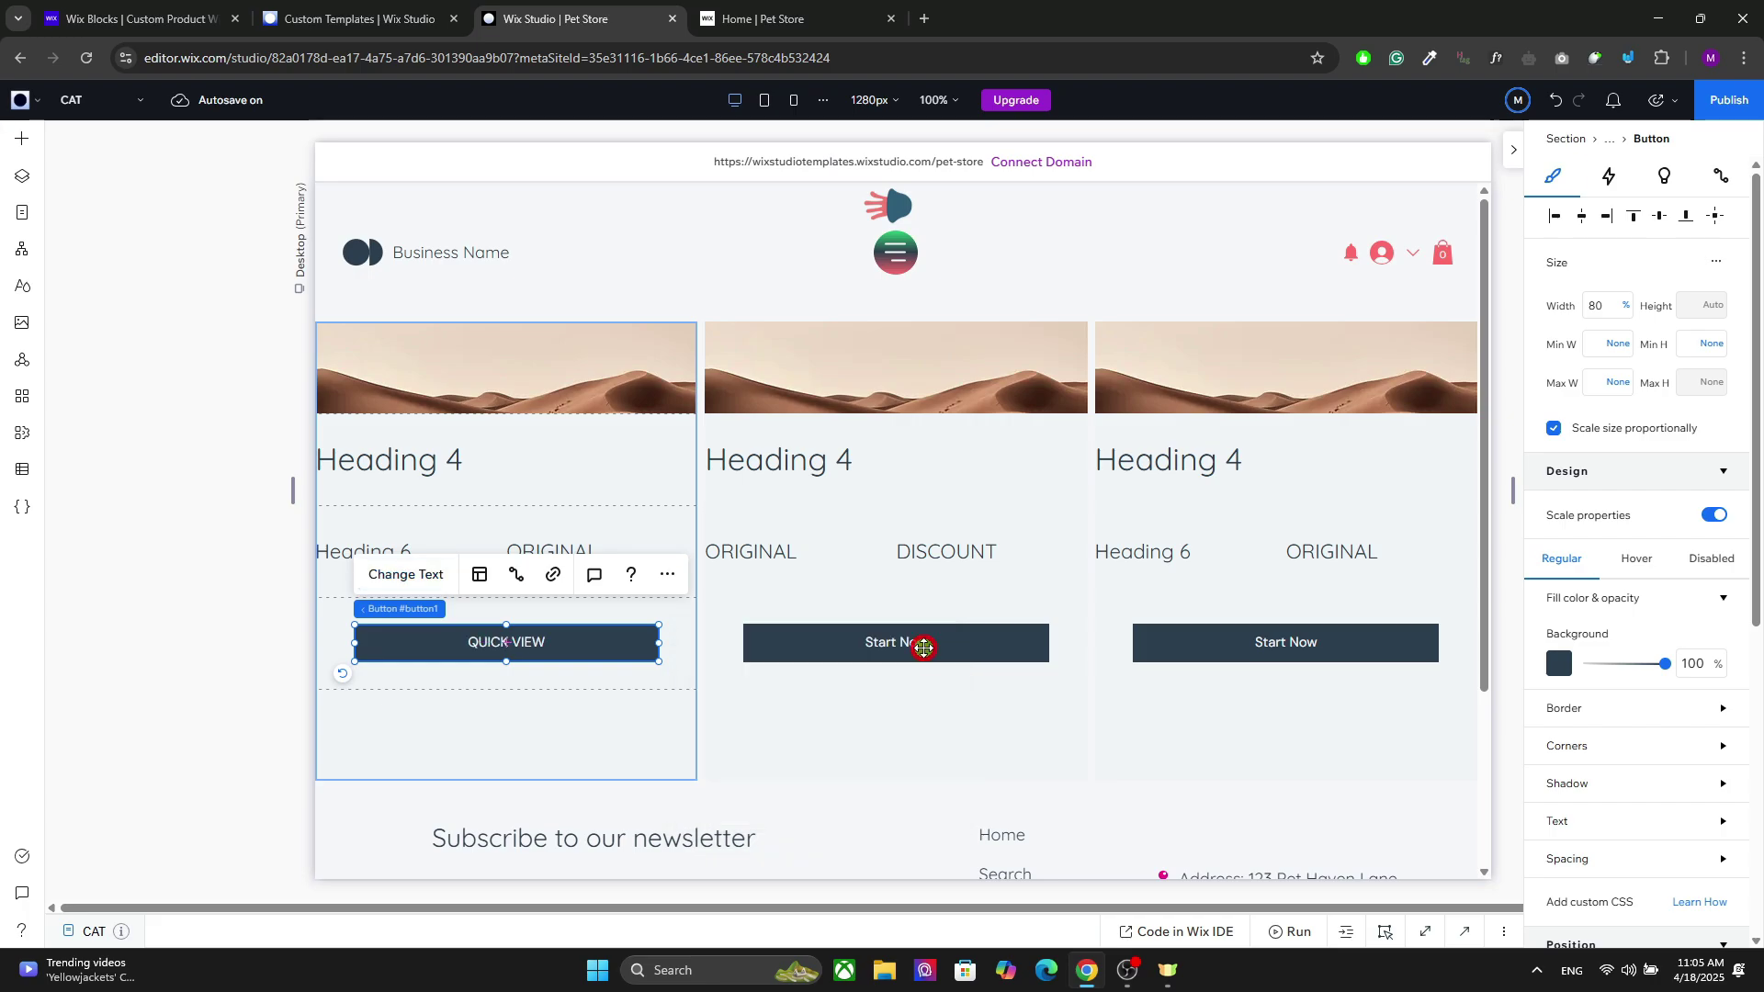
Duplicate the QUICK VIEW button, place the copy in the item's fifth grid row and centre it in the cell.
{"action": "key", "text": "ctrl+d"}
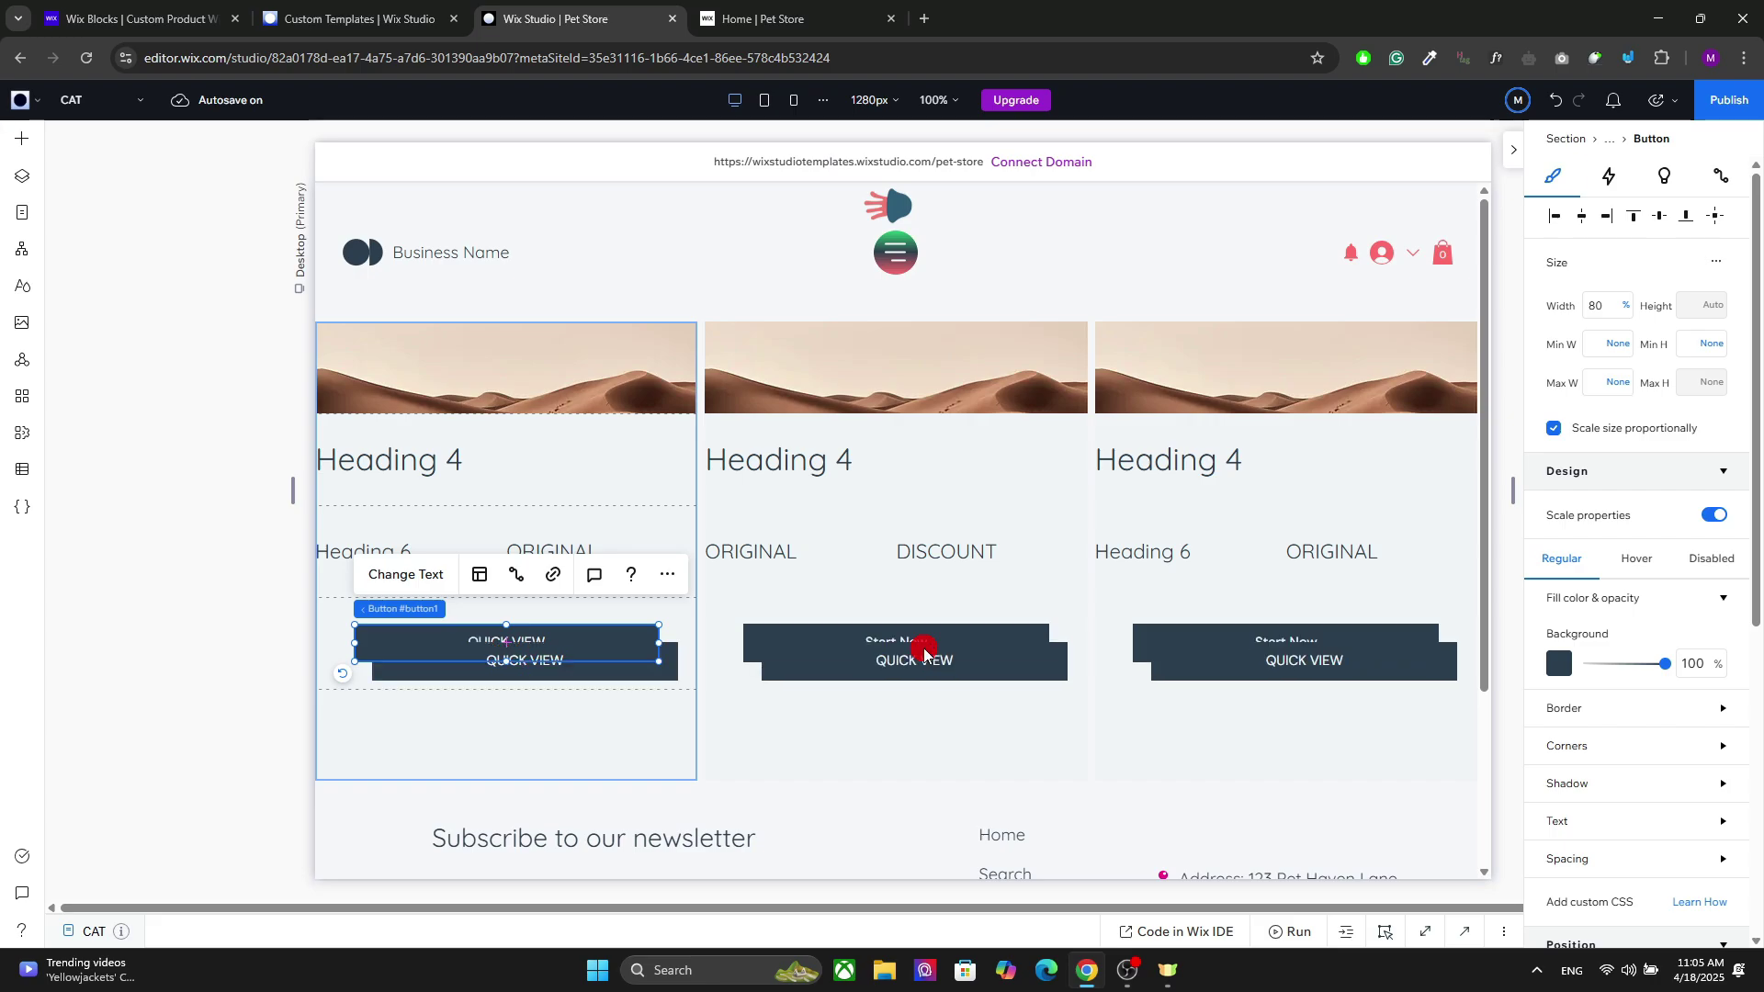
{"action": "left_click_drag", "start_coordinate": [1757, 475], "coordinate": [1749, 797]}
{"action": "left_click", "coordinate": [1630, 680]}
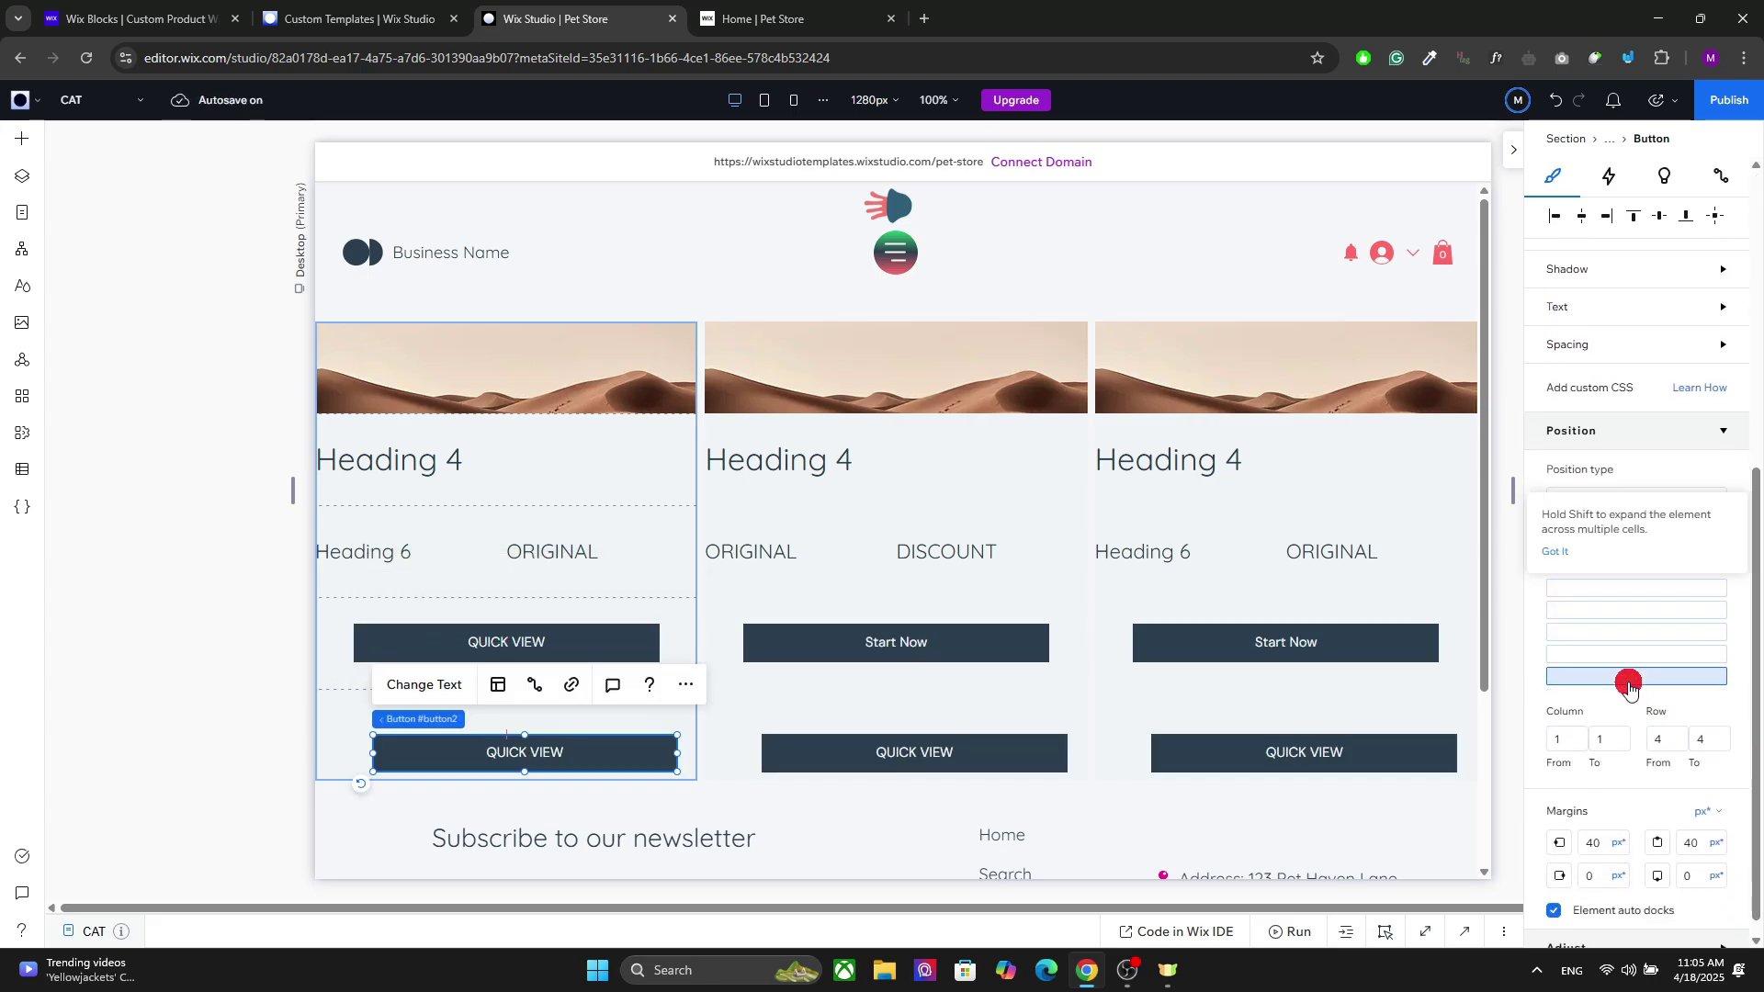
{"action": "left_click_drag", "start_coordinate": [1753, 662], "coordinate": [1744, 287]}
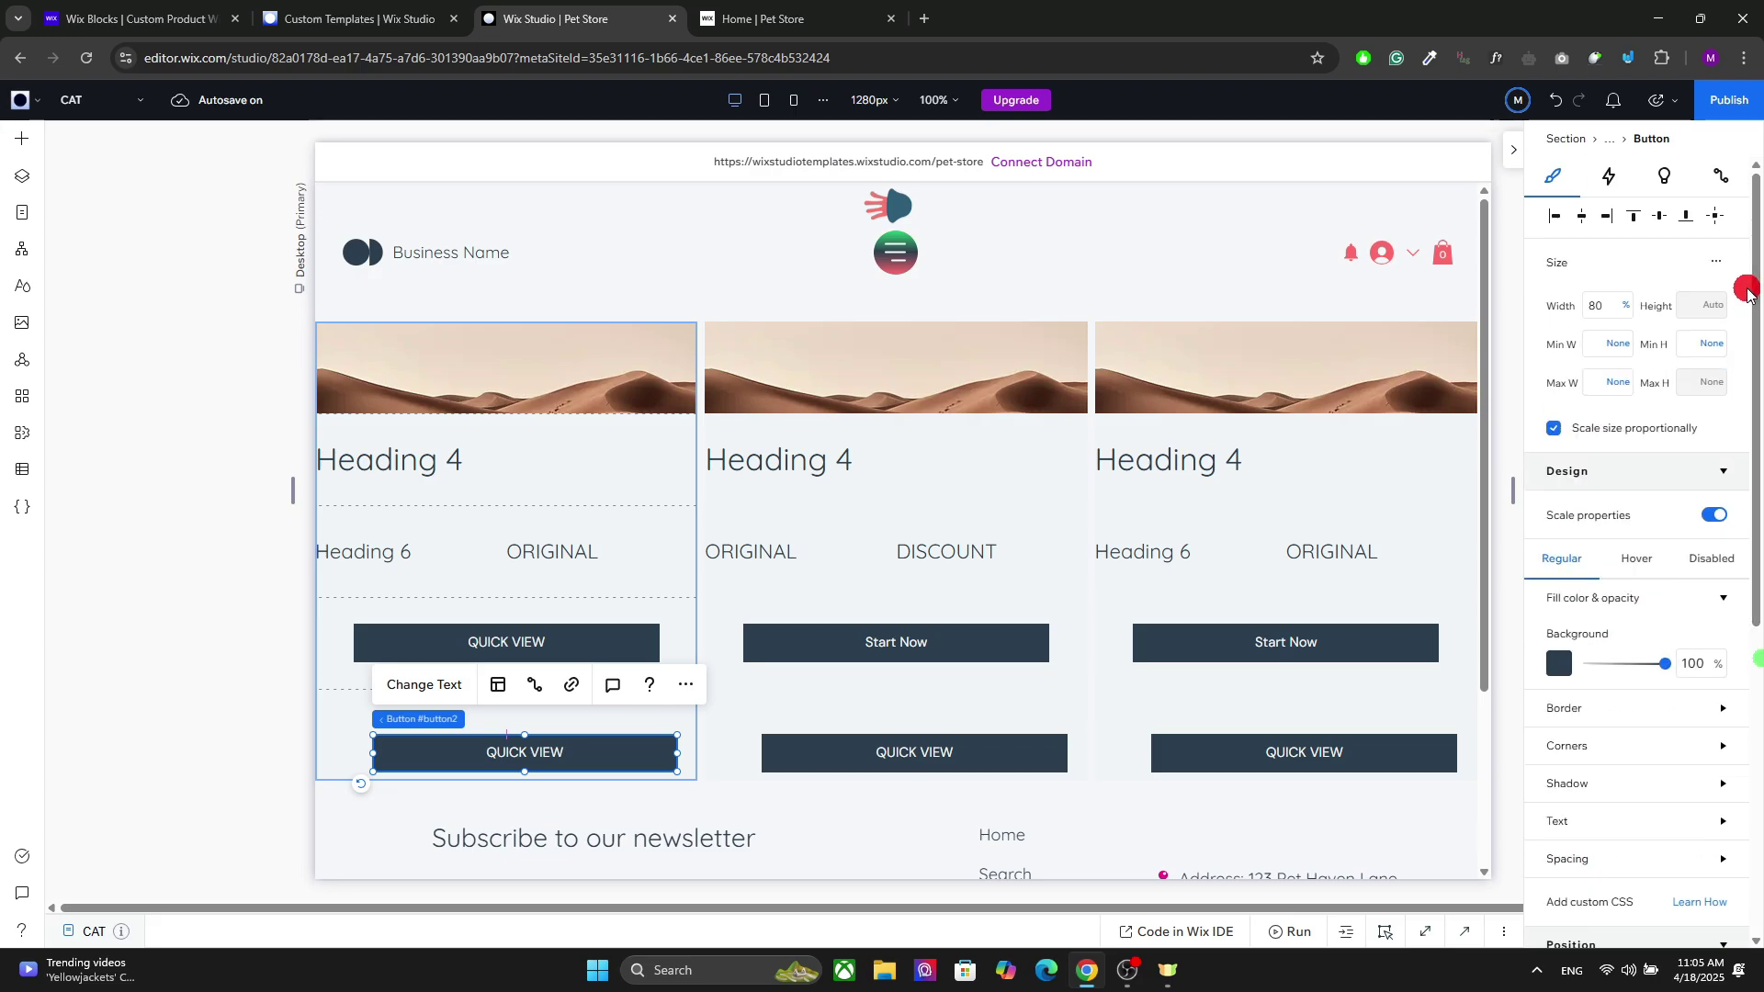
{"action": "left_click", "coordinate": [1717, 217]}
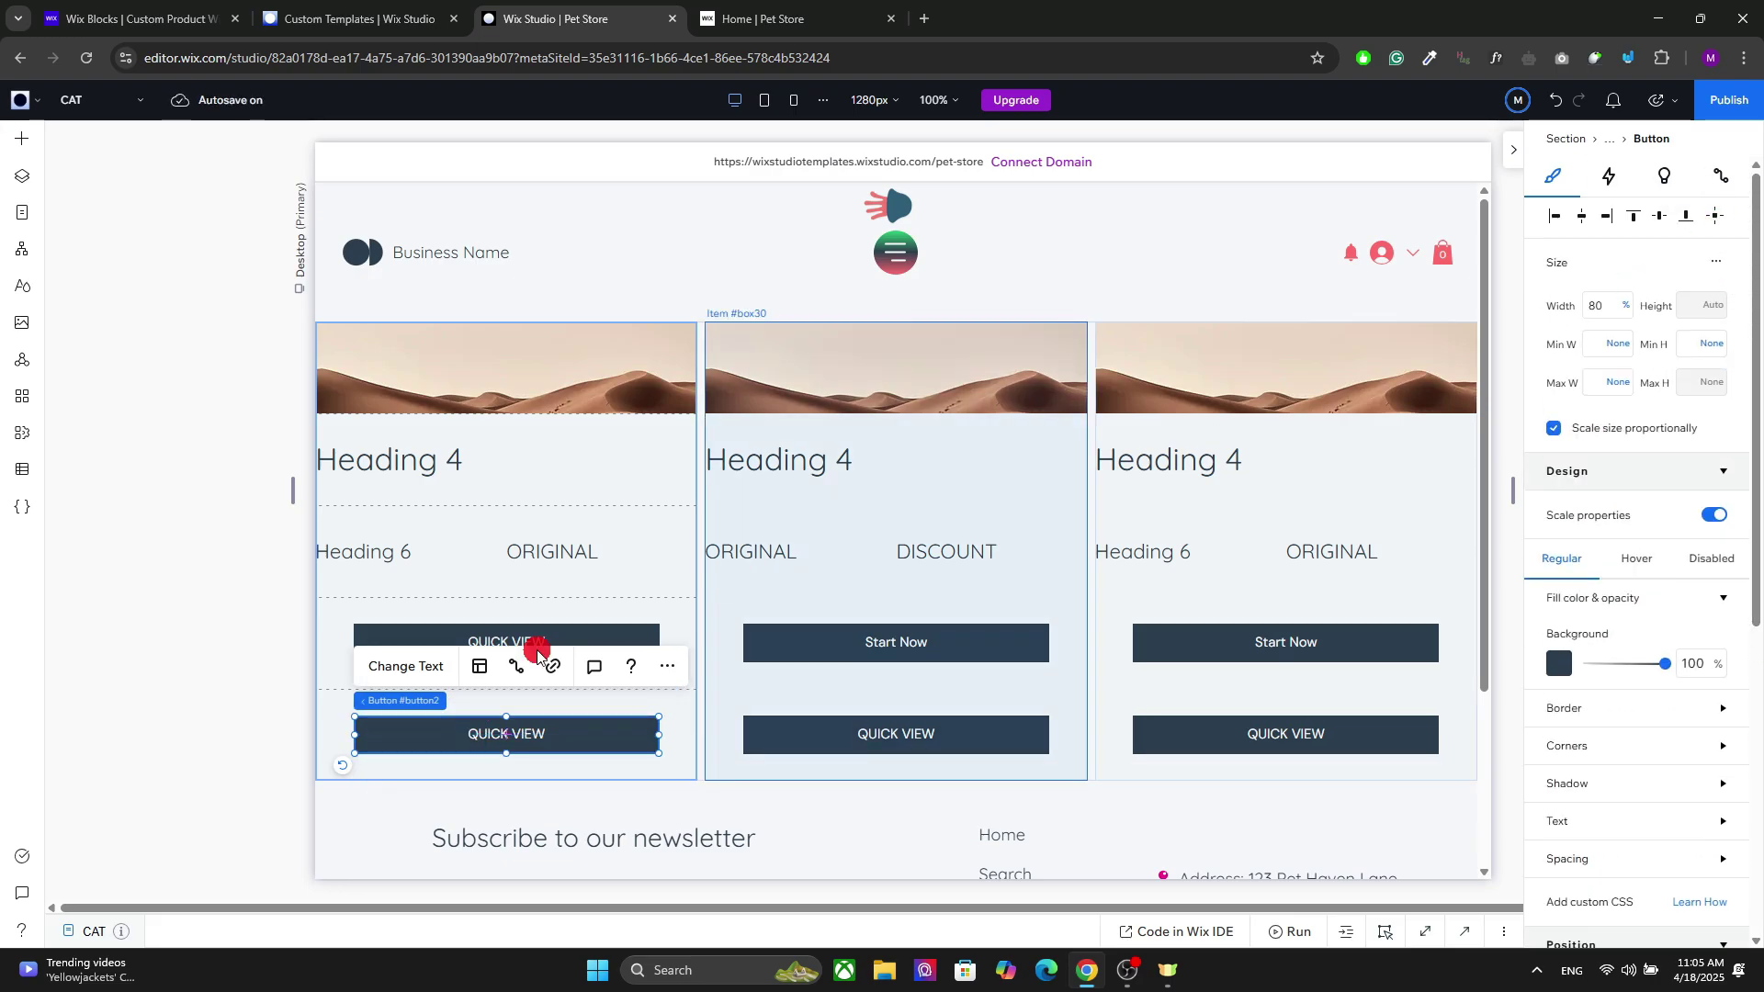
Change the label of the button in the fifth grid row to ADD TO CART.
{"action": "left_click", "coordinate": [387, 669]}
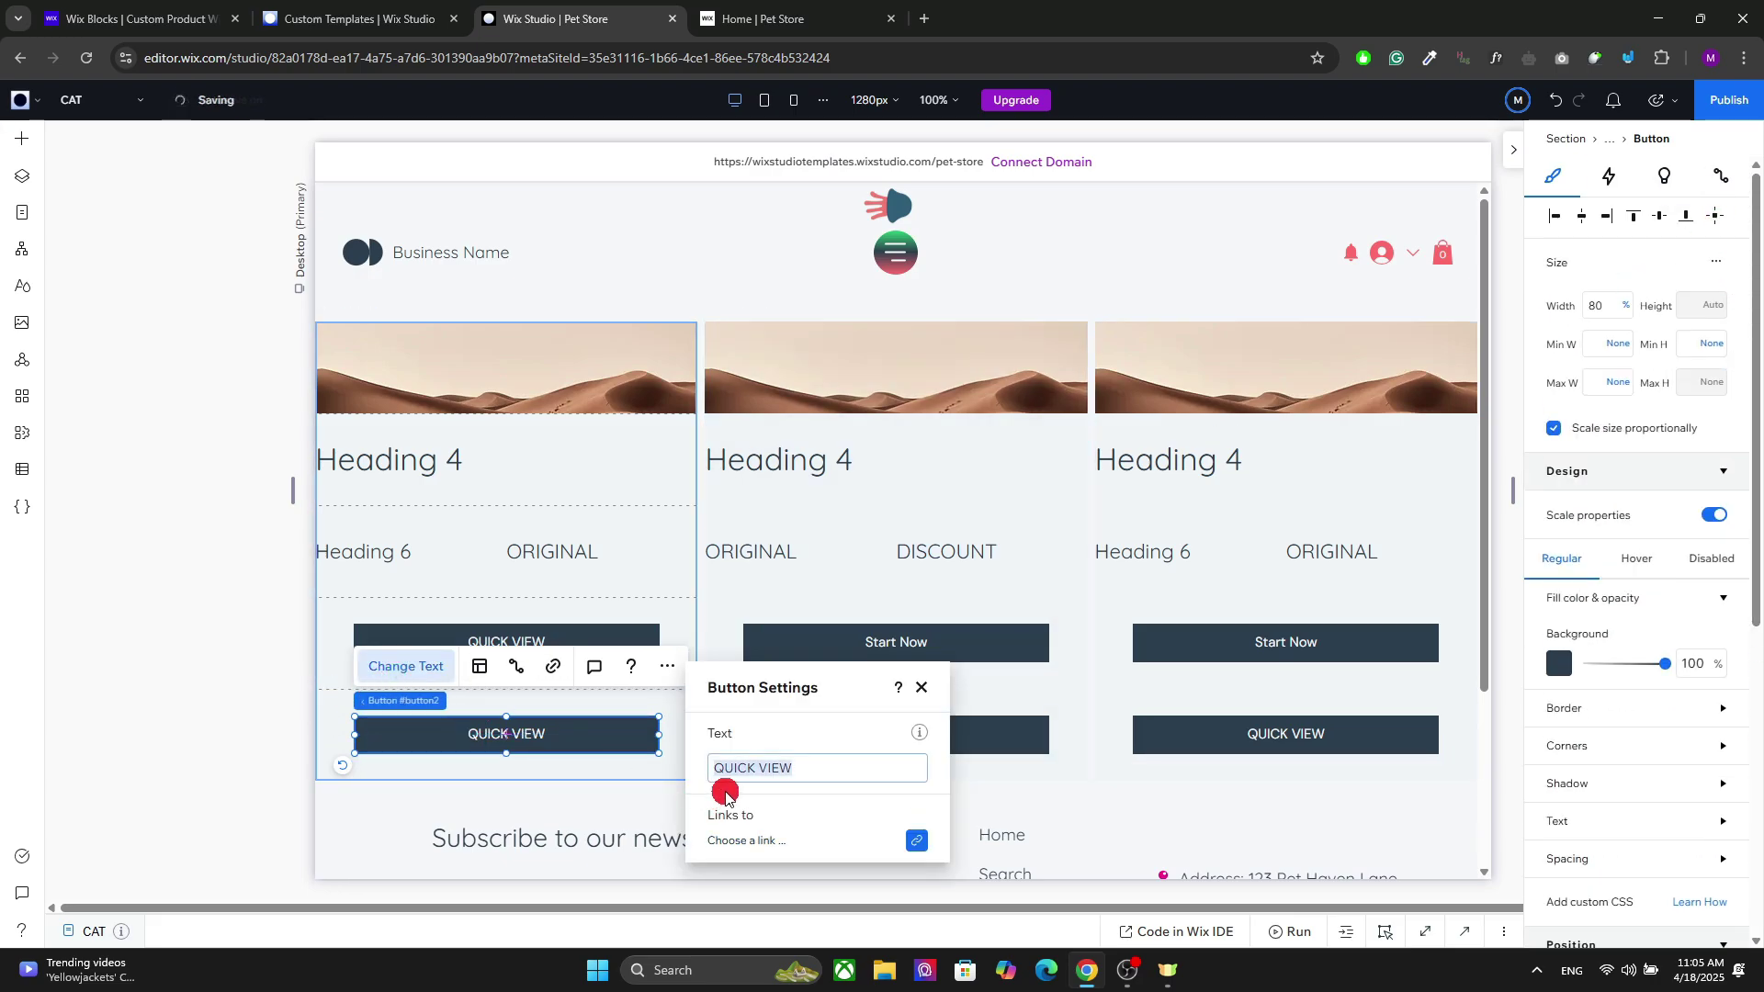
{"action": "type", "text": "ADD TO CART"}
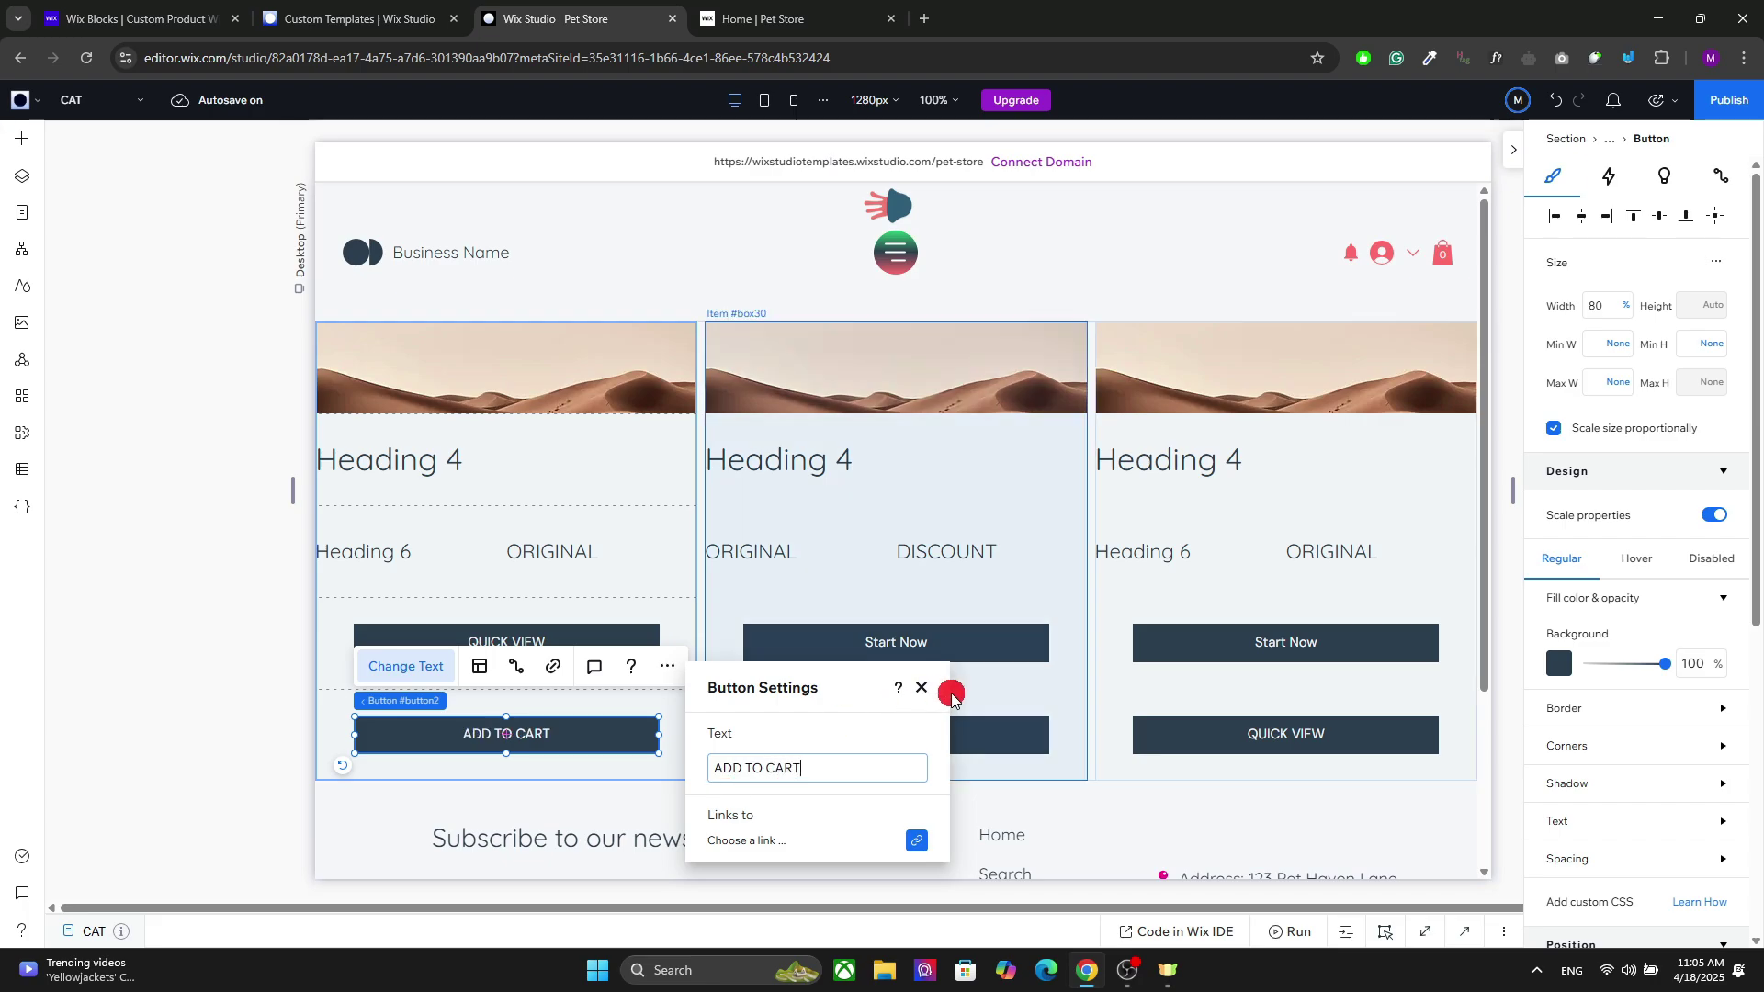
{"action": "left_click", "coordinate": [922, 687]}
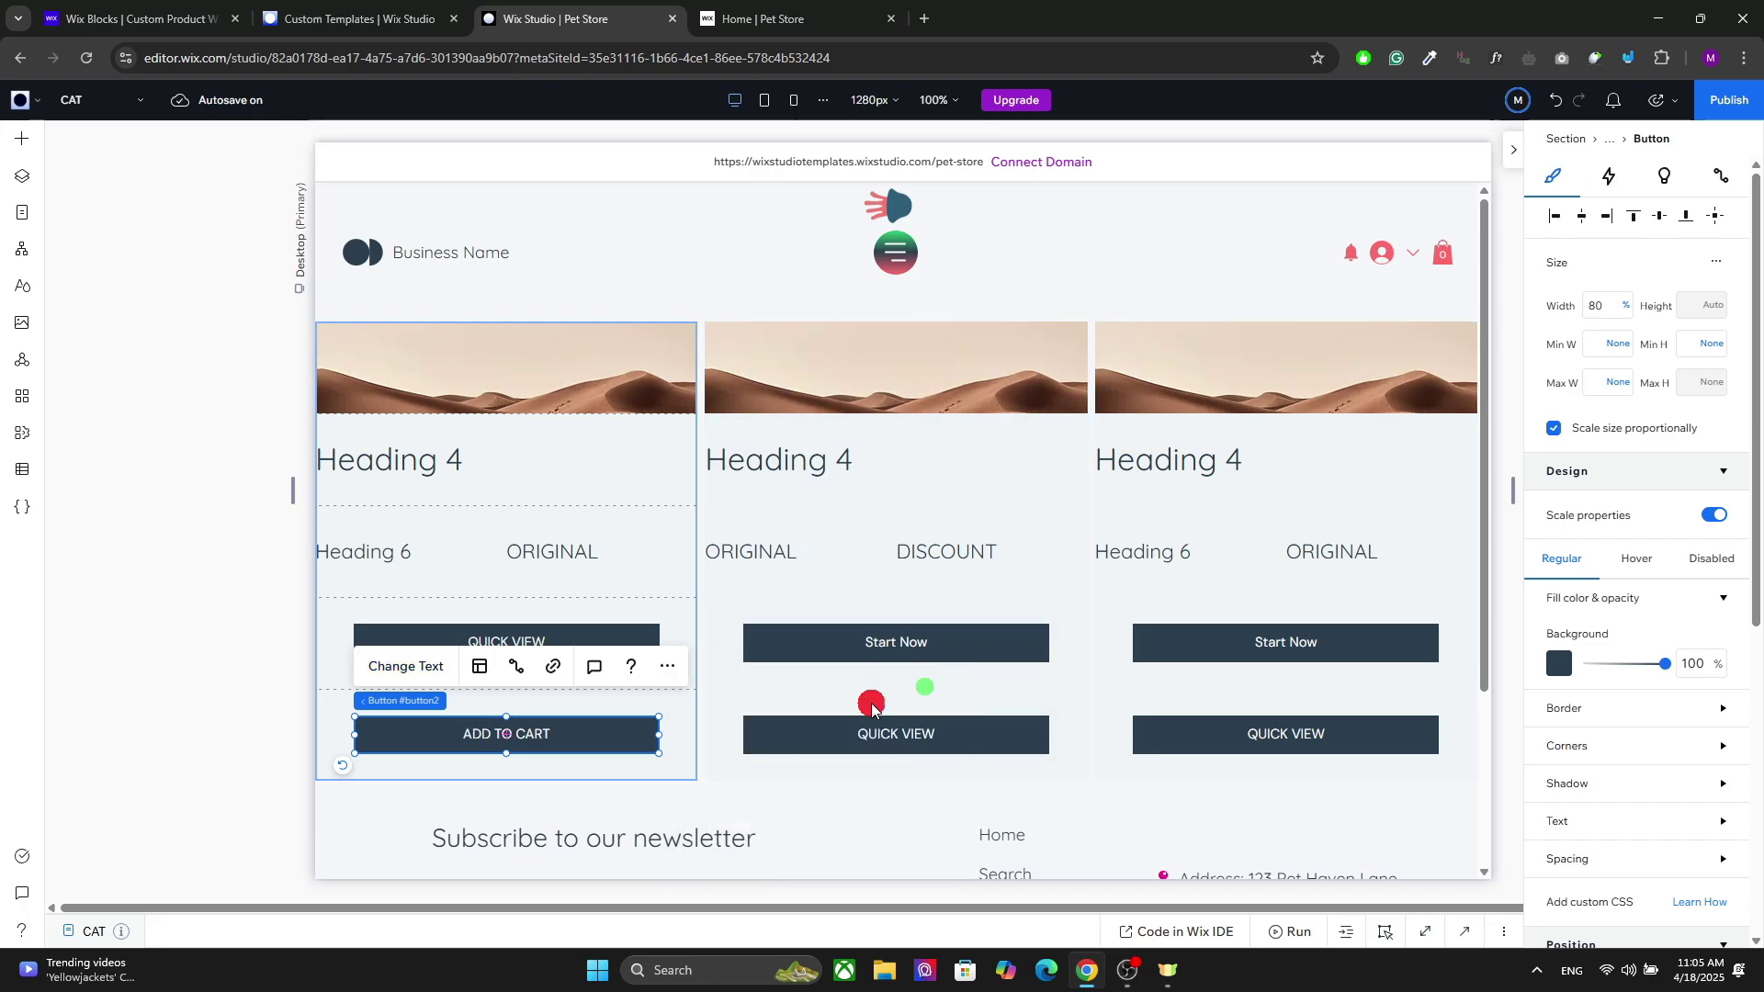
Set the minimum height of the repeater item's first grid row to 340 and its unit to pixels.
{"action": "left_click", "coordinate": [663, 517]}
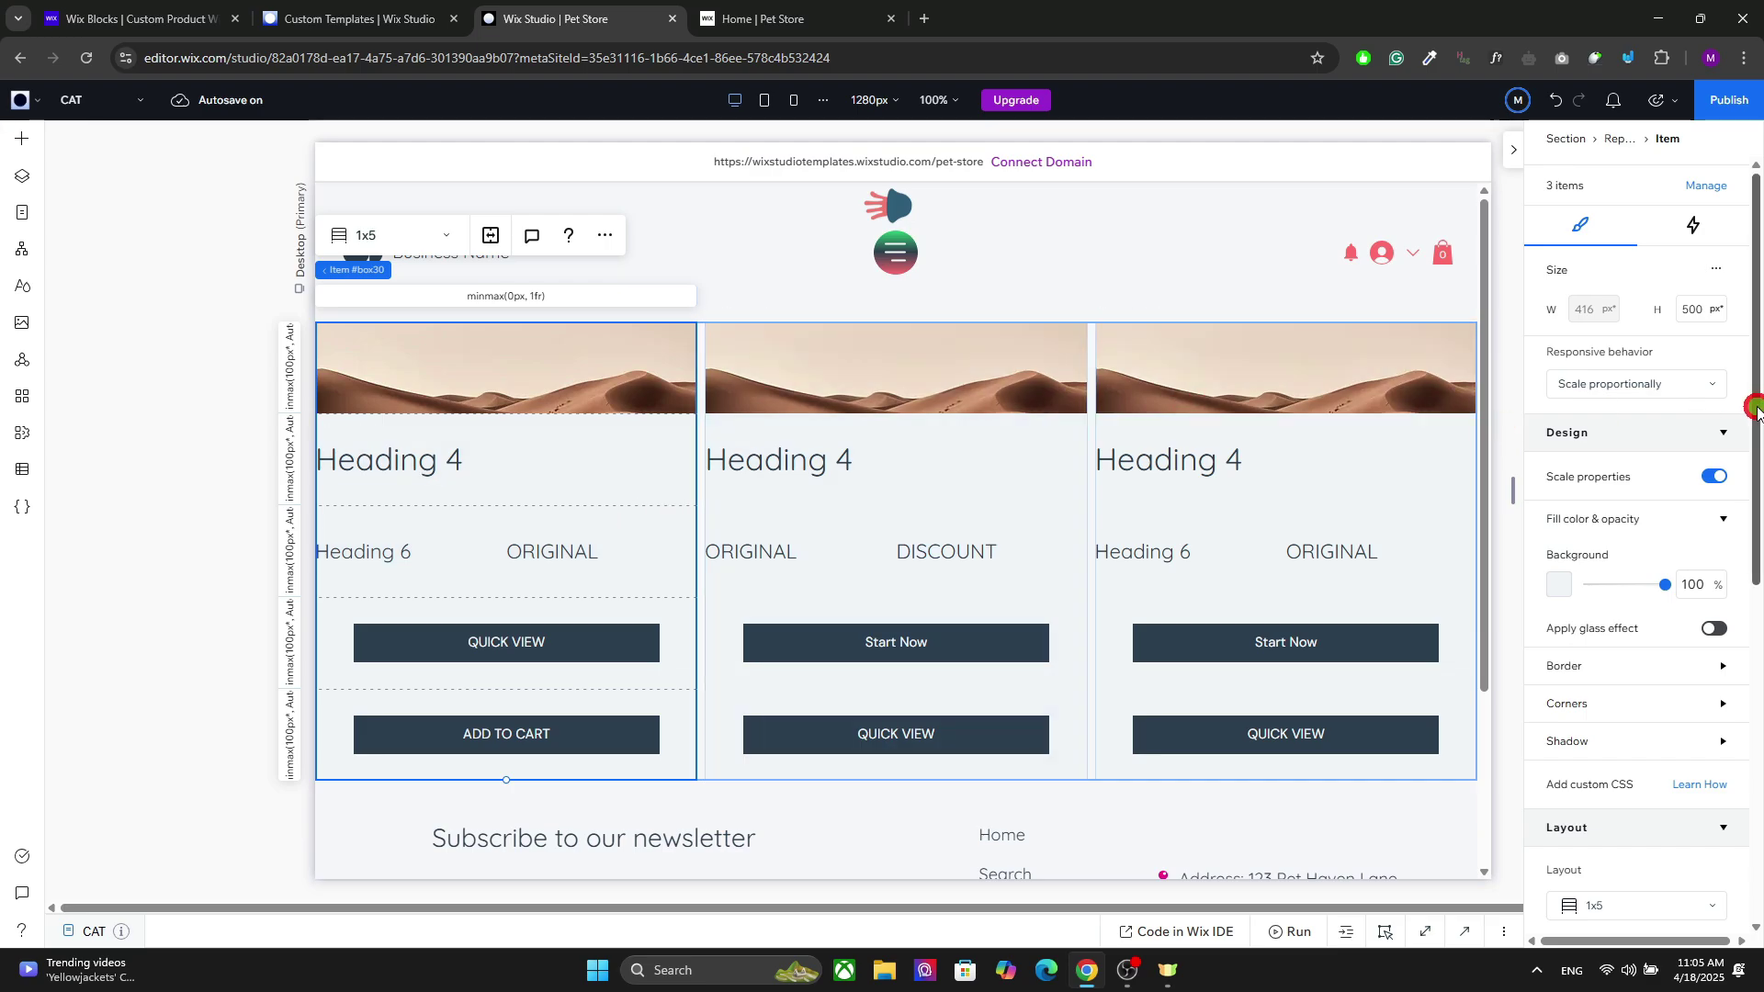
{"action": "left_click_drag", "start_coordinate": [1755, 404], "coordinate": [1740, 703]}
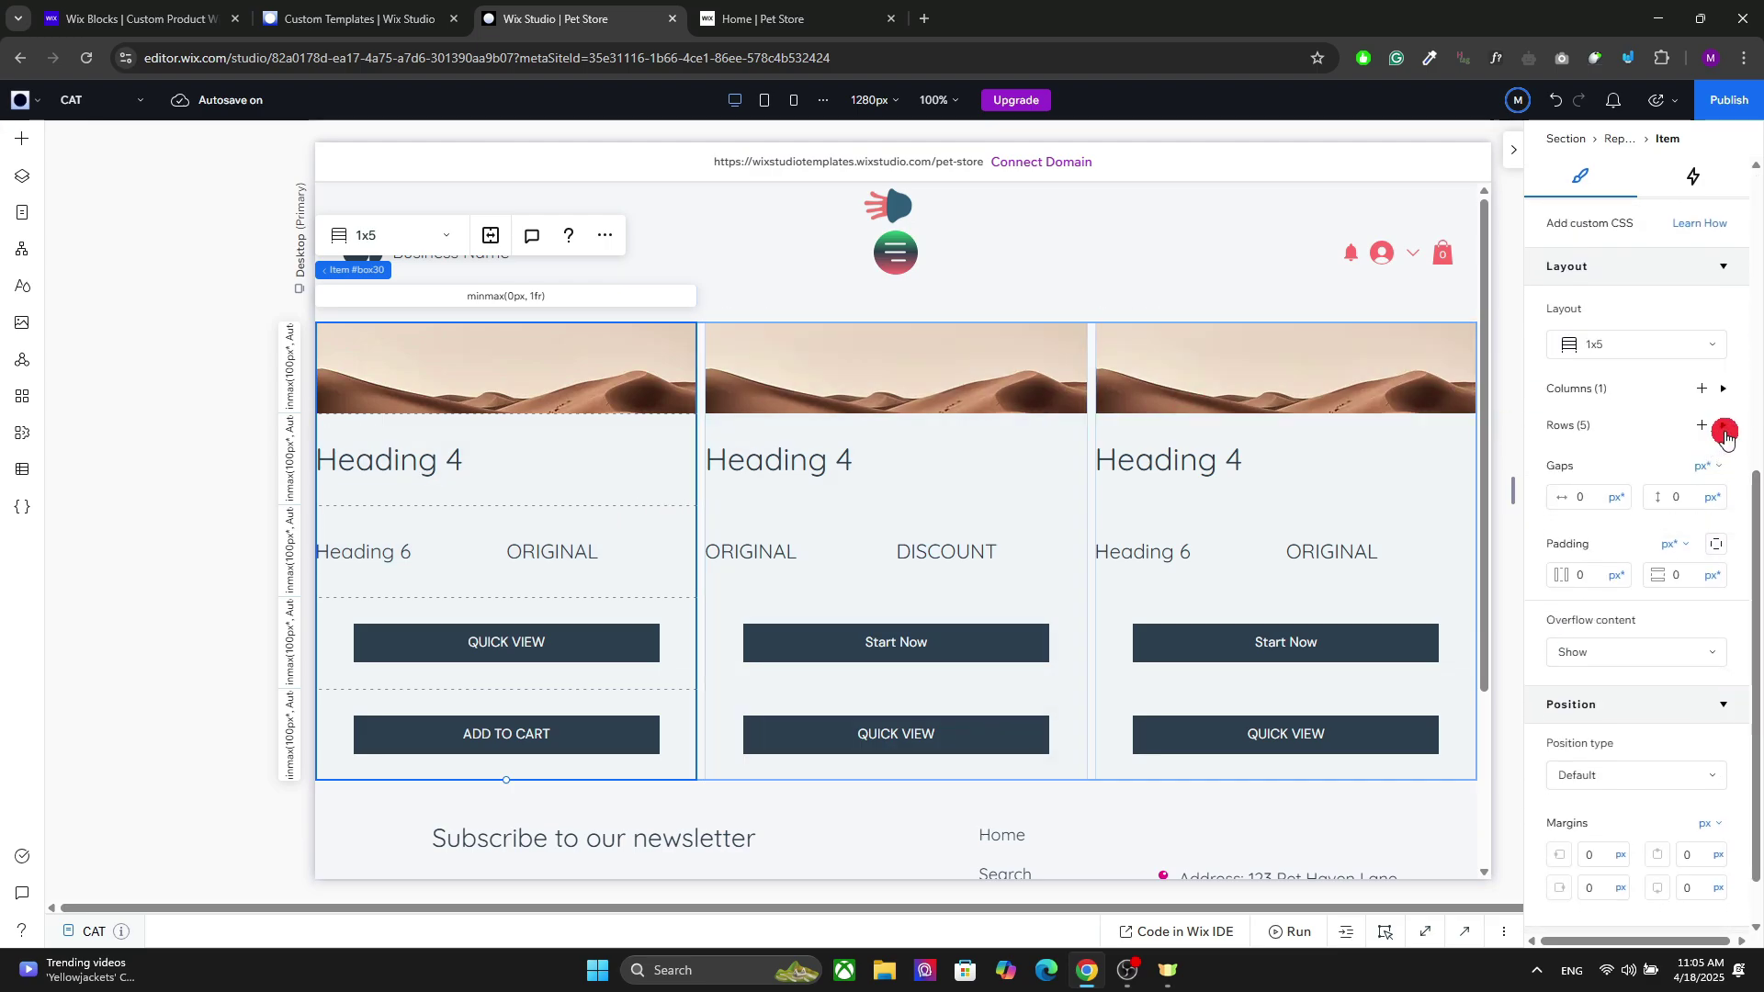
{"action": "left_click", "coordinate": [1723, 428]}
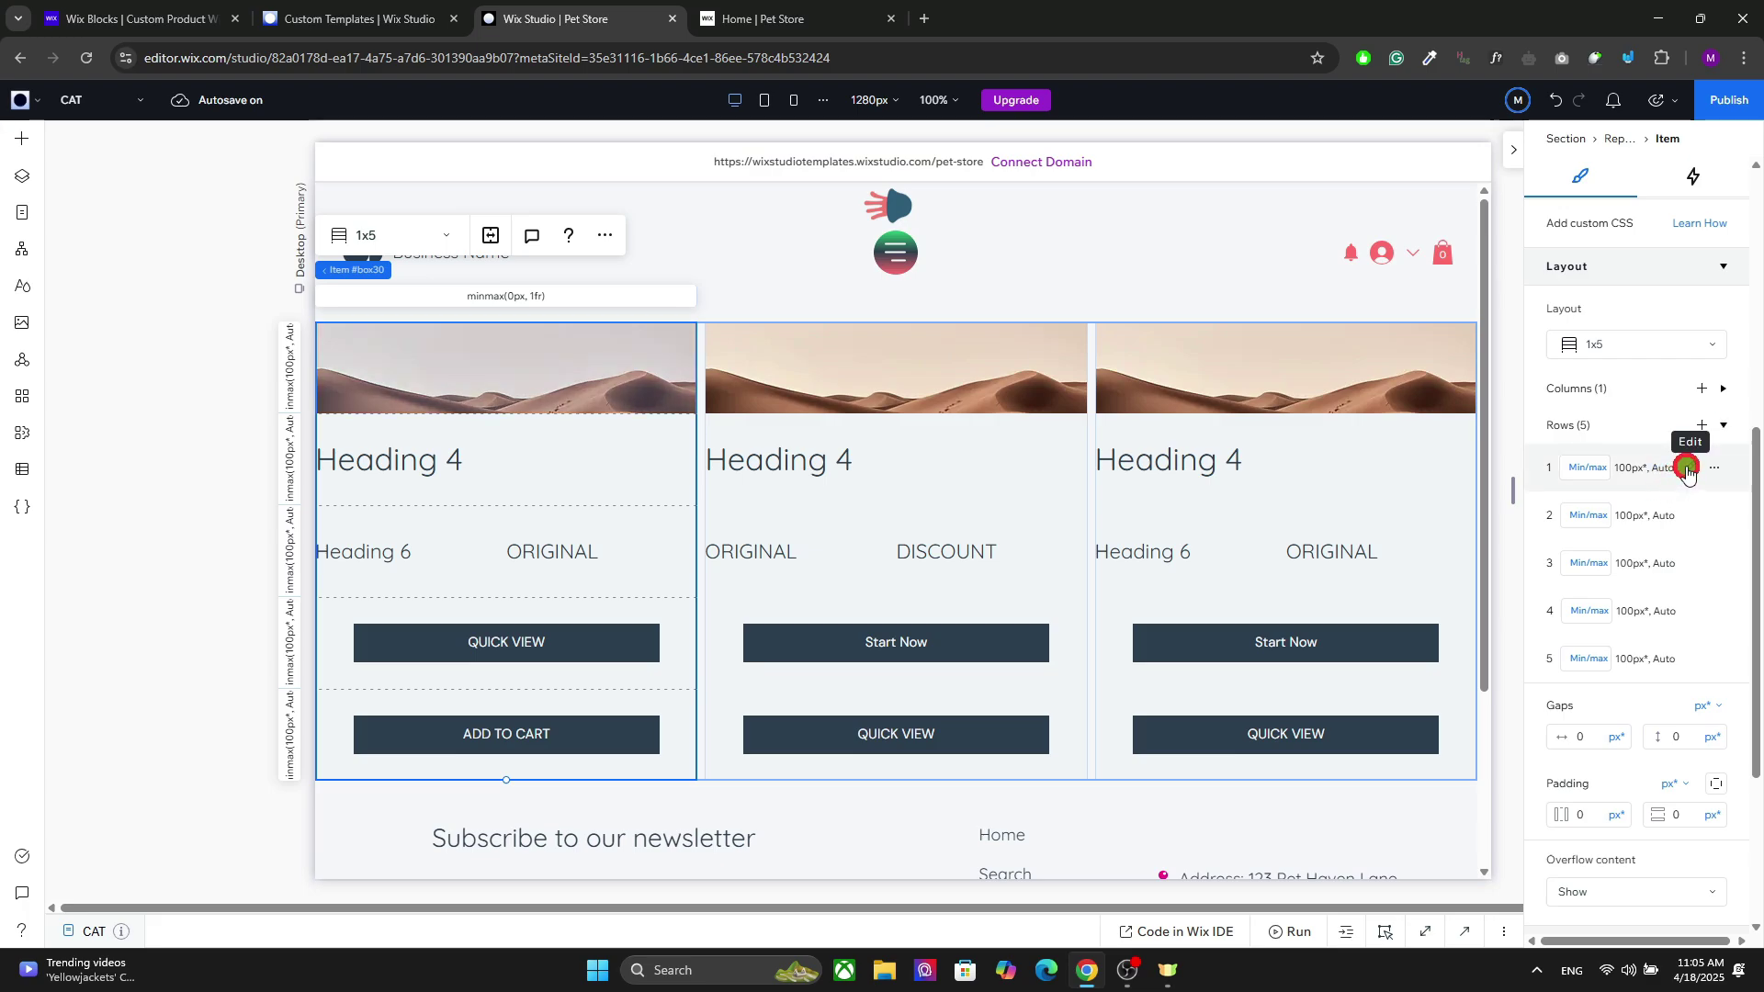
{"action": "left_click", "coordinate": [1688, 469]}
{"action": "left_click", "coordinate": [1574, 471]}
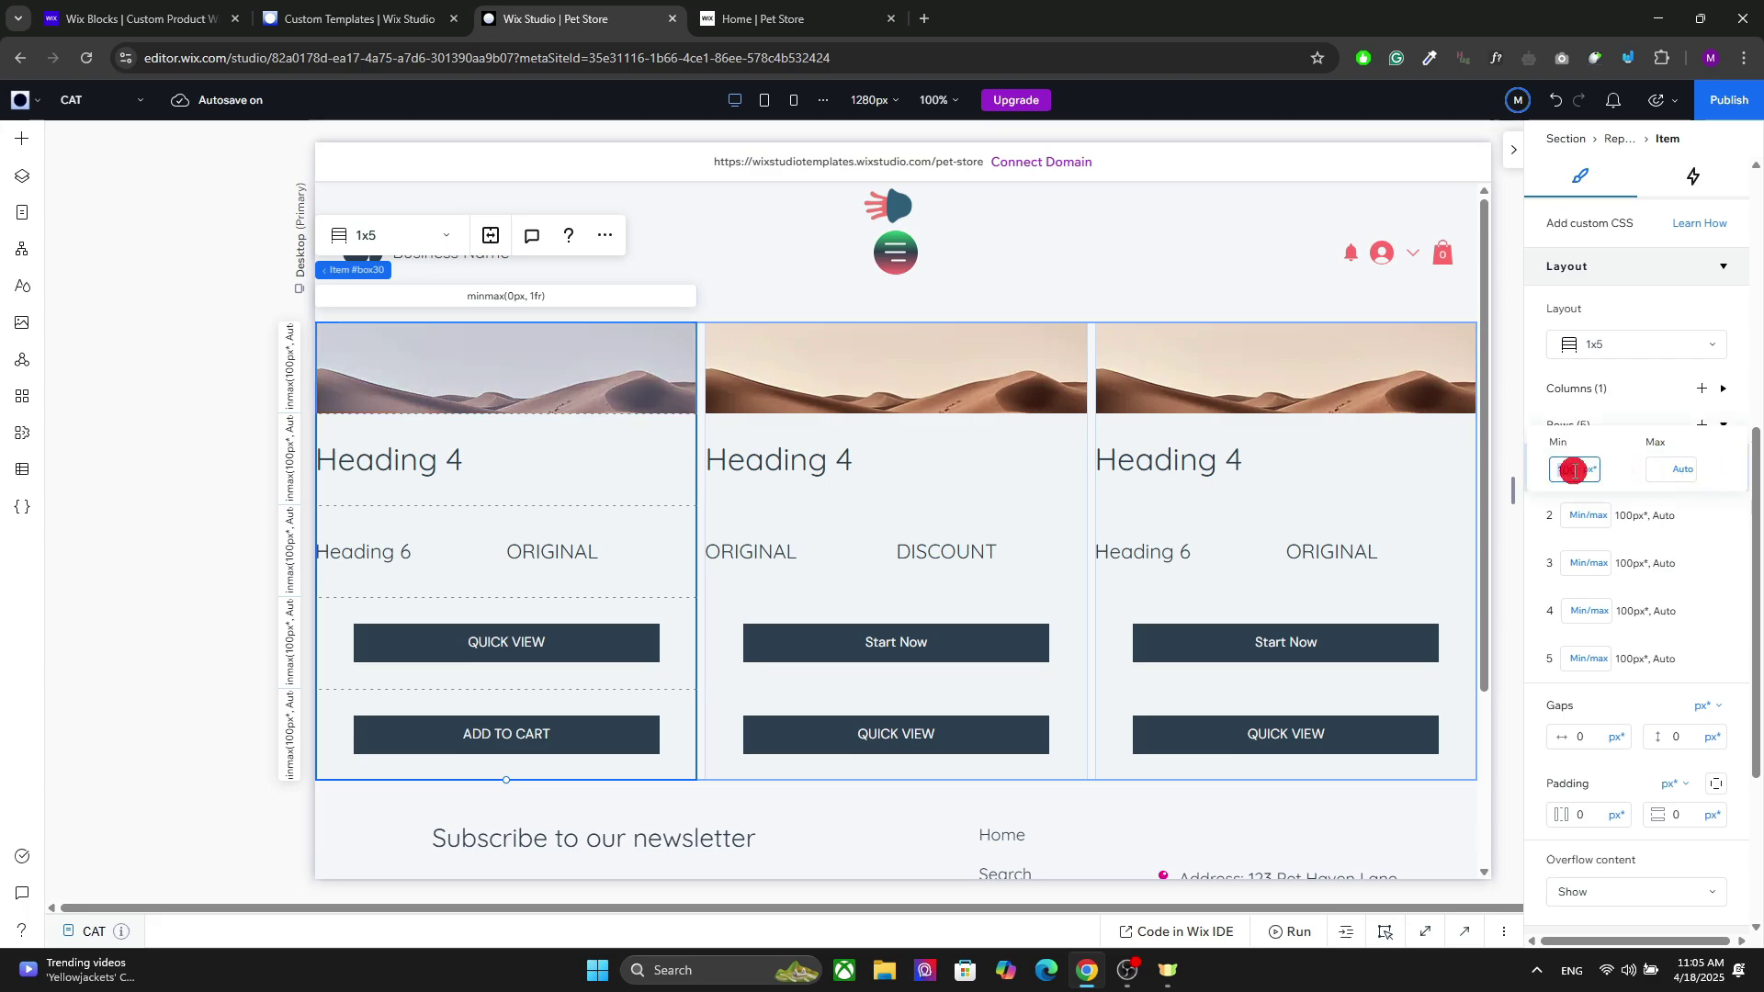
{"action": "key", "text": "Return"}
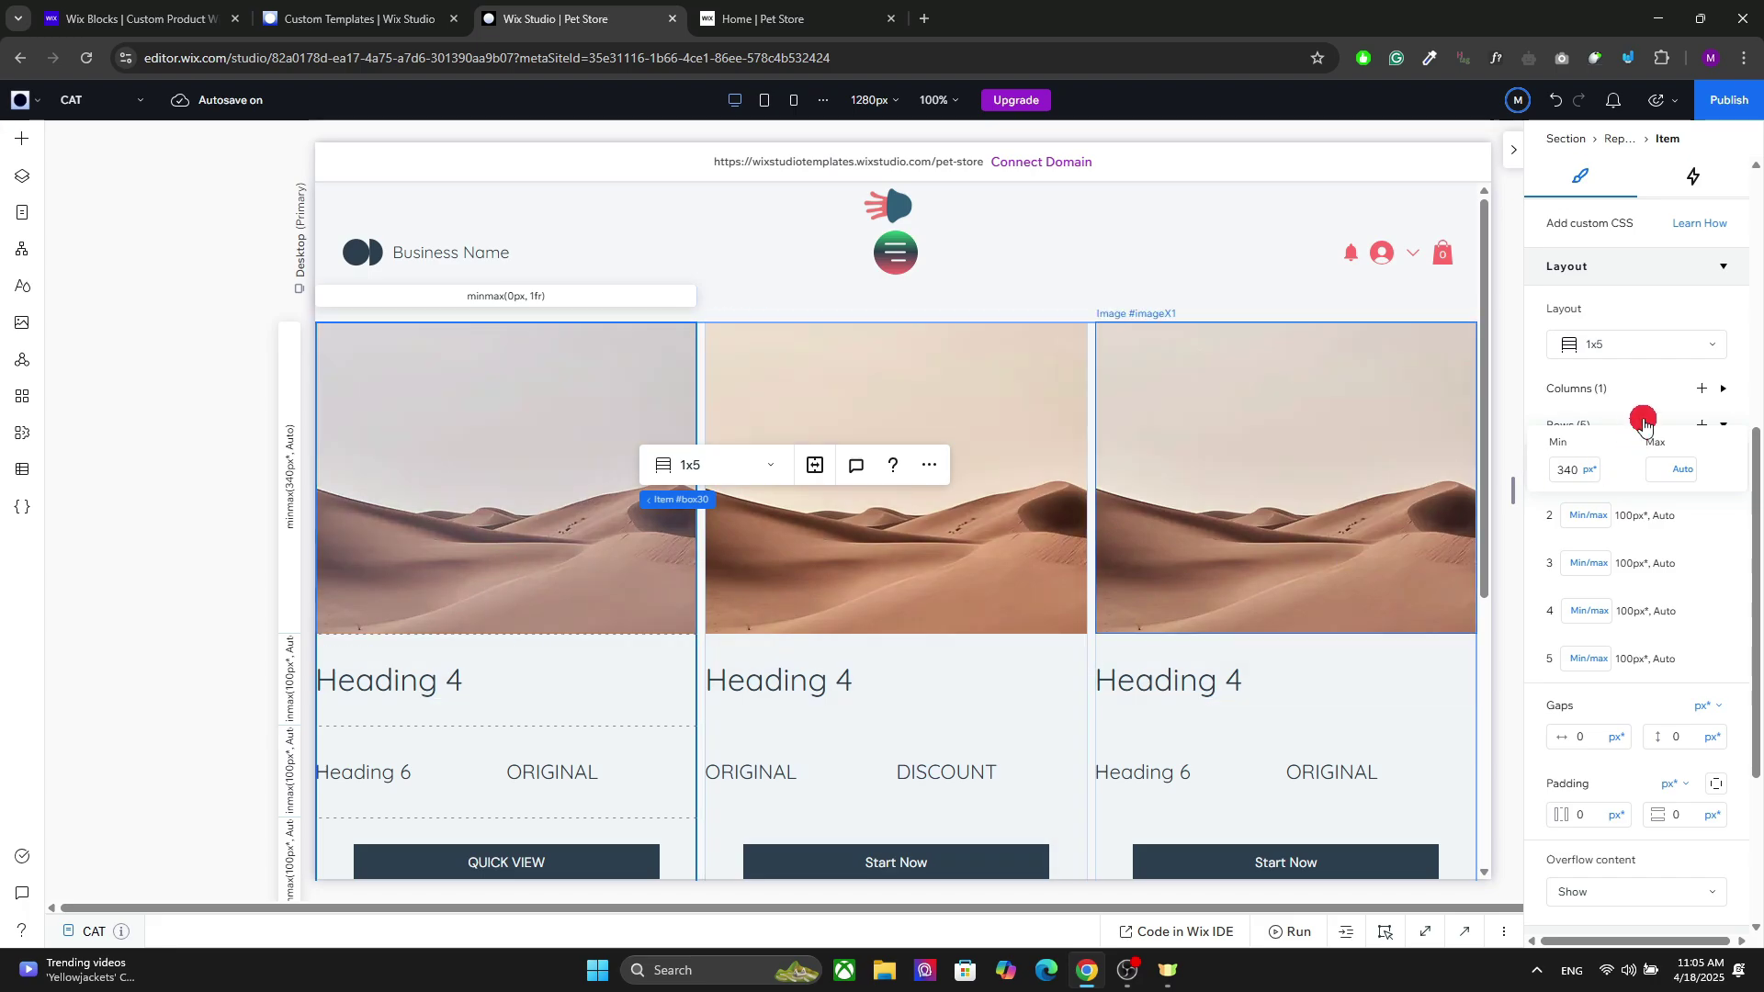
{"action": "left_click", "coordinate": [1593, 470]}
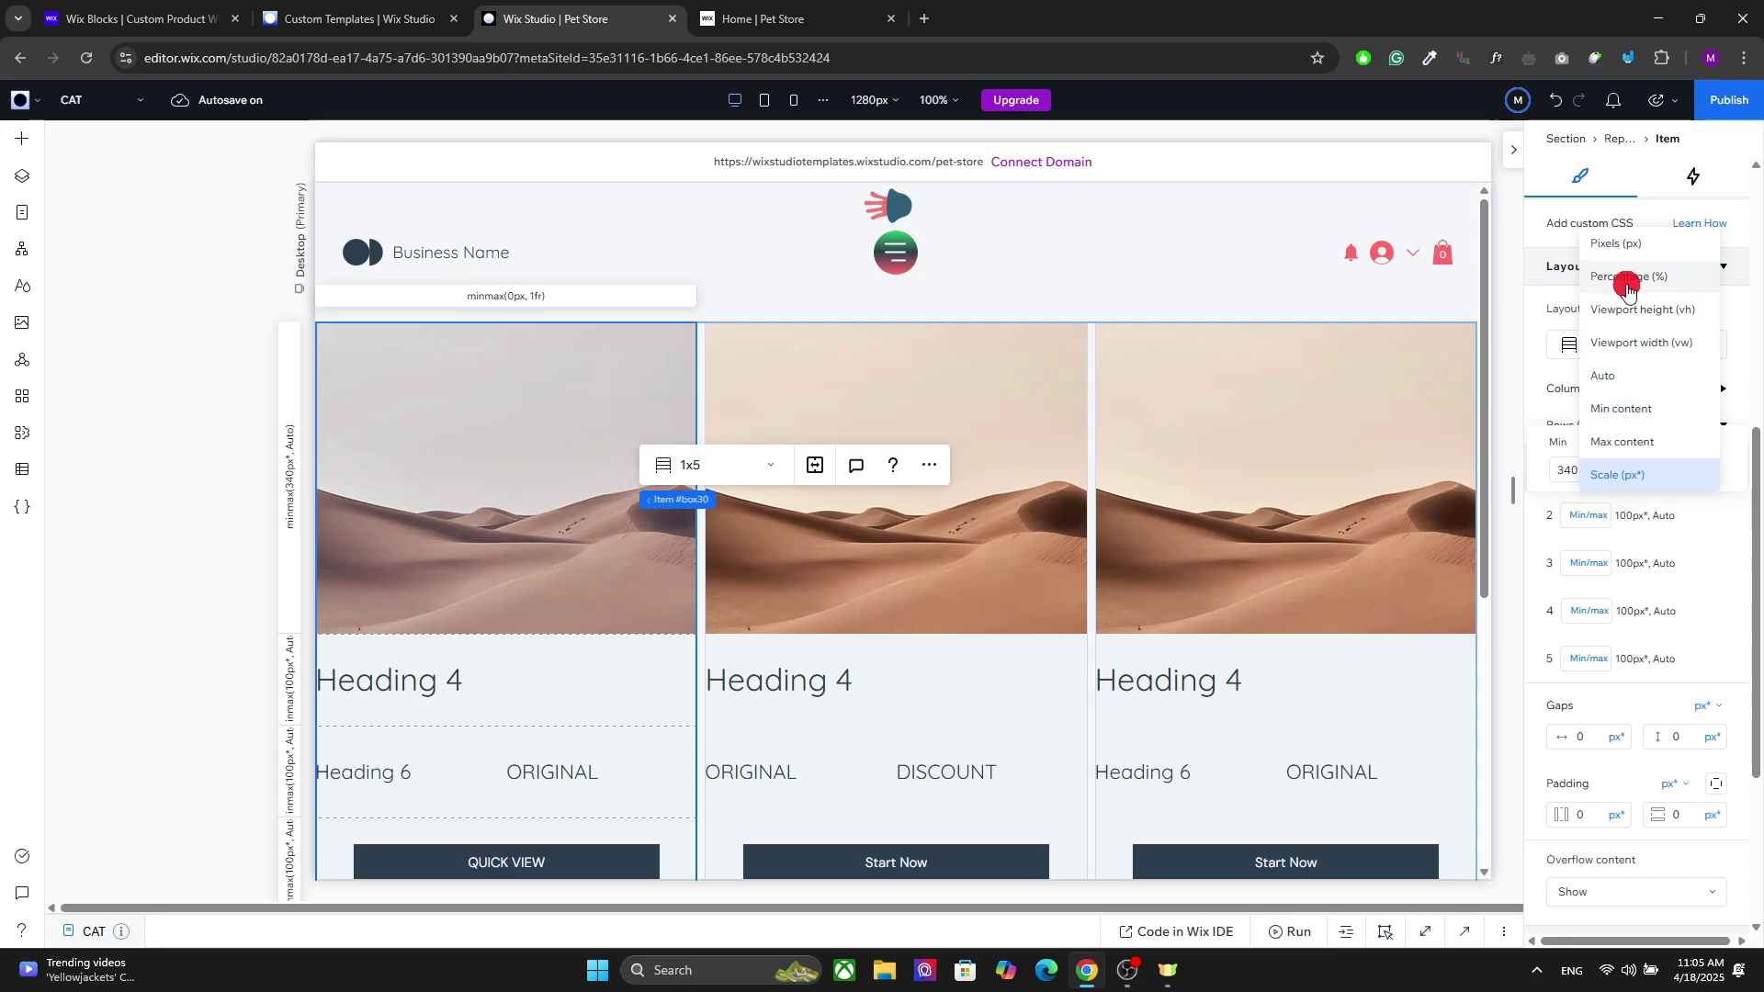
{"action": "left_click", "coordinate": [1625, 241]}
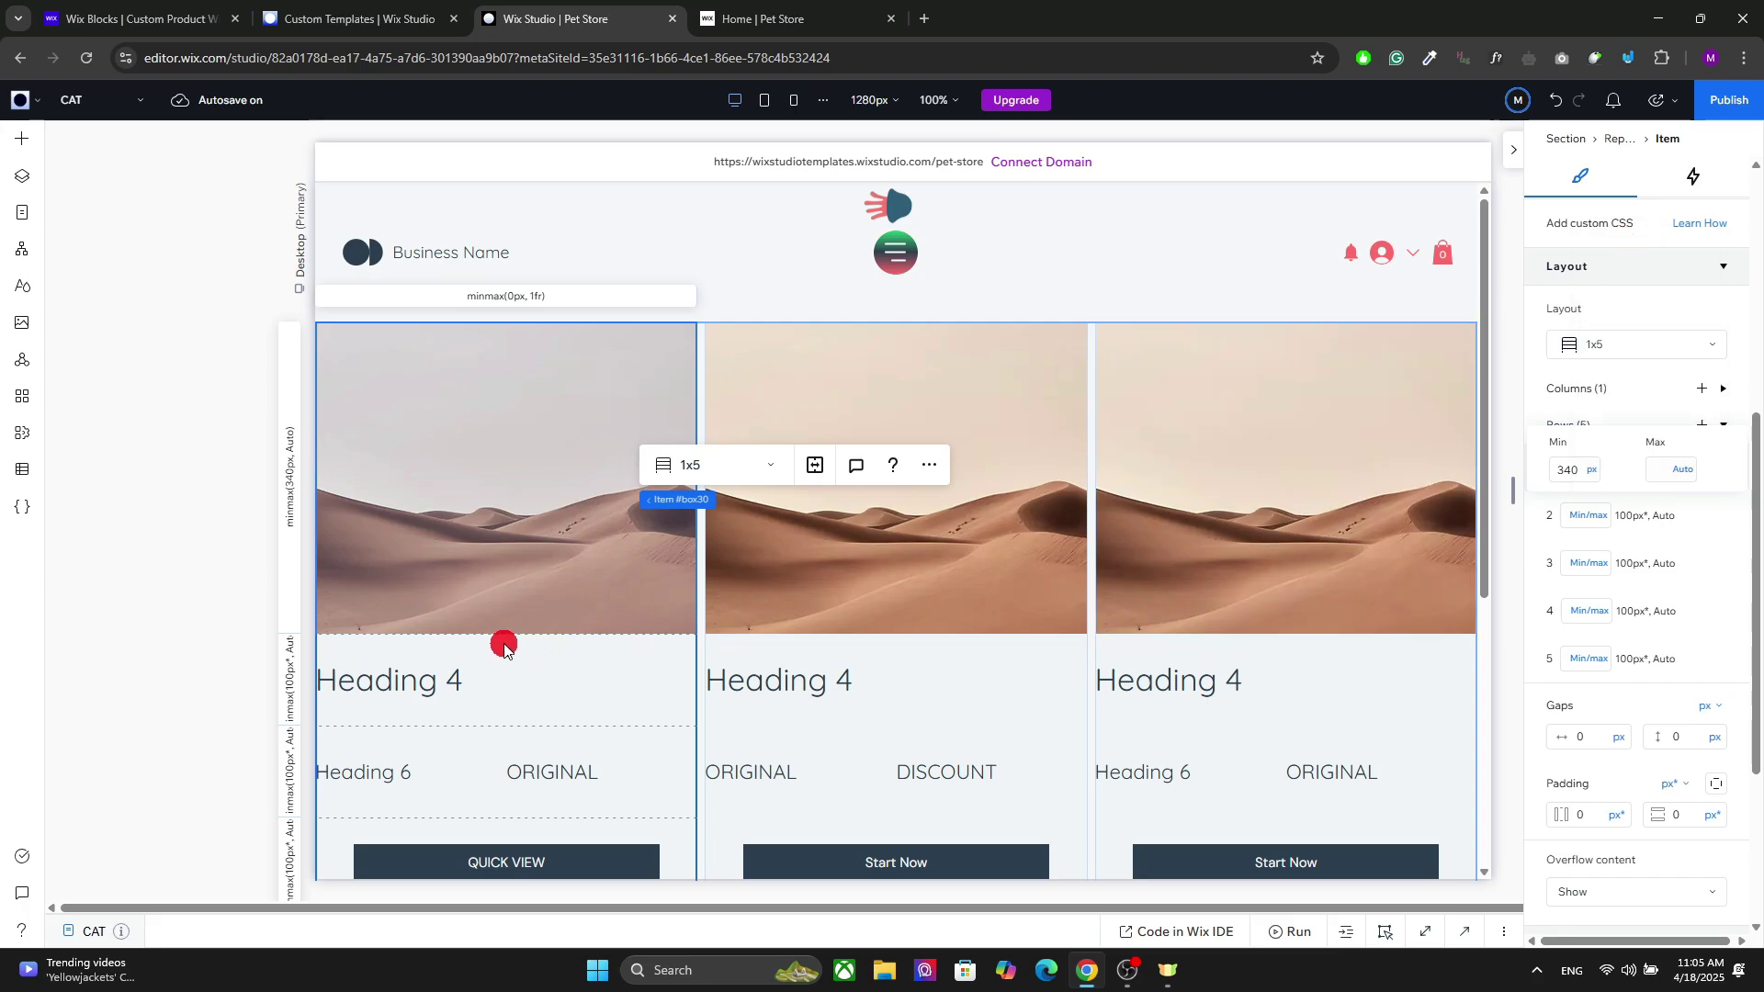
Size the repeater item's rows 2 to 5 to Max content and set the item's vertical gap to 5 px.
{"action": "left_click", "coordinate": [1589, 516]}
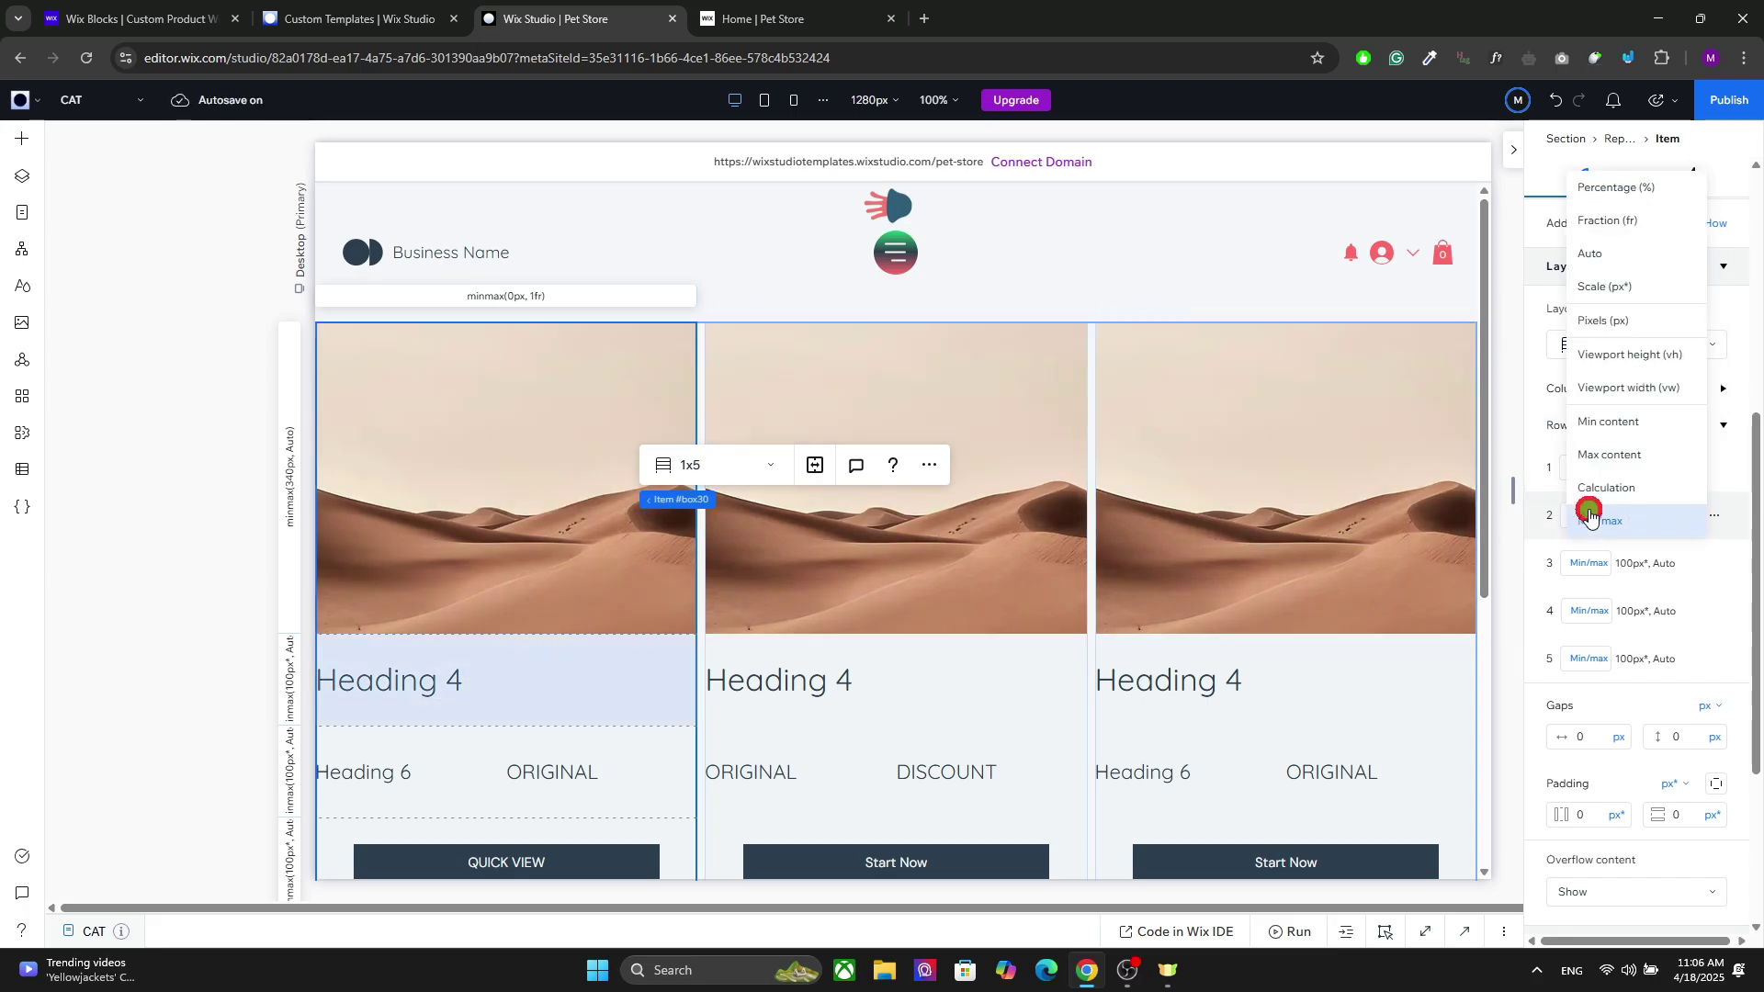
{"action": "left_click", "coordinate": [1621, 450]}
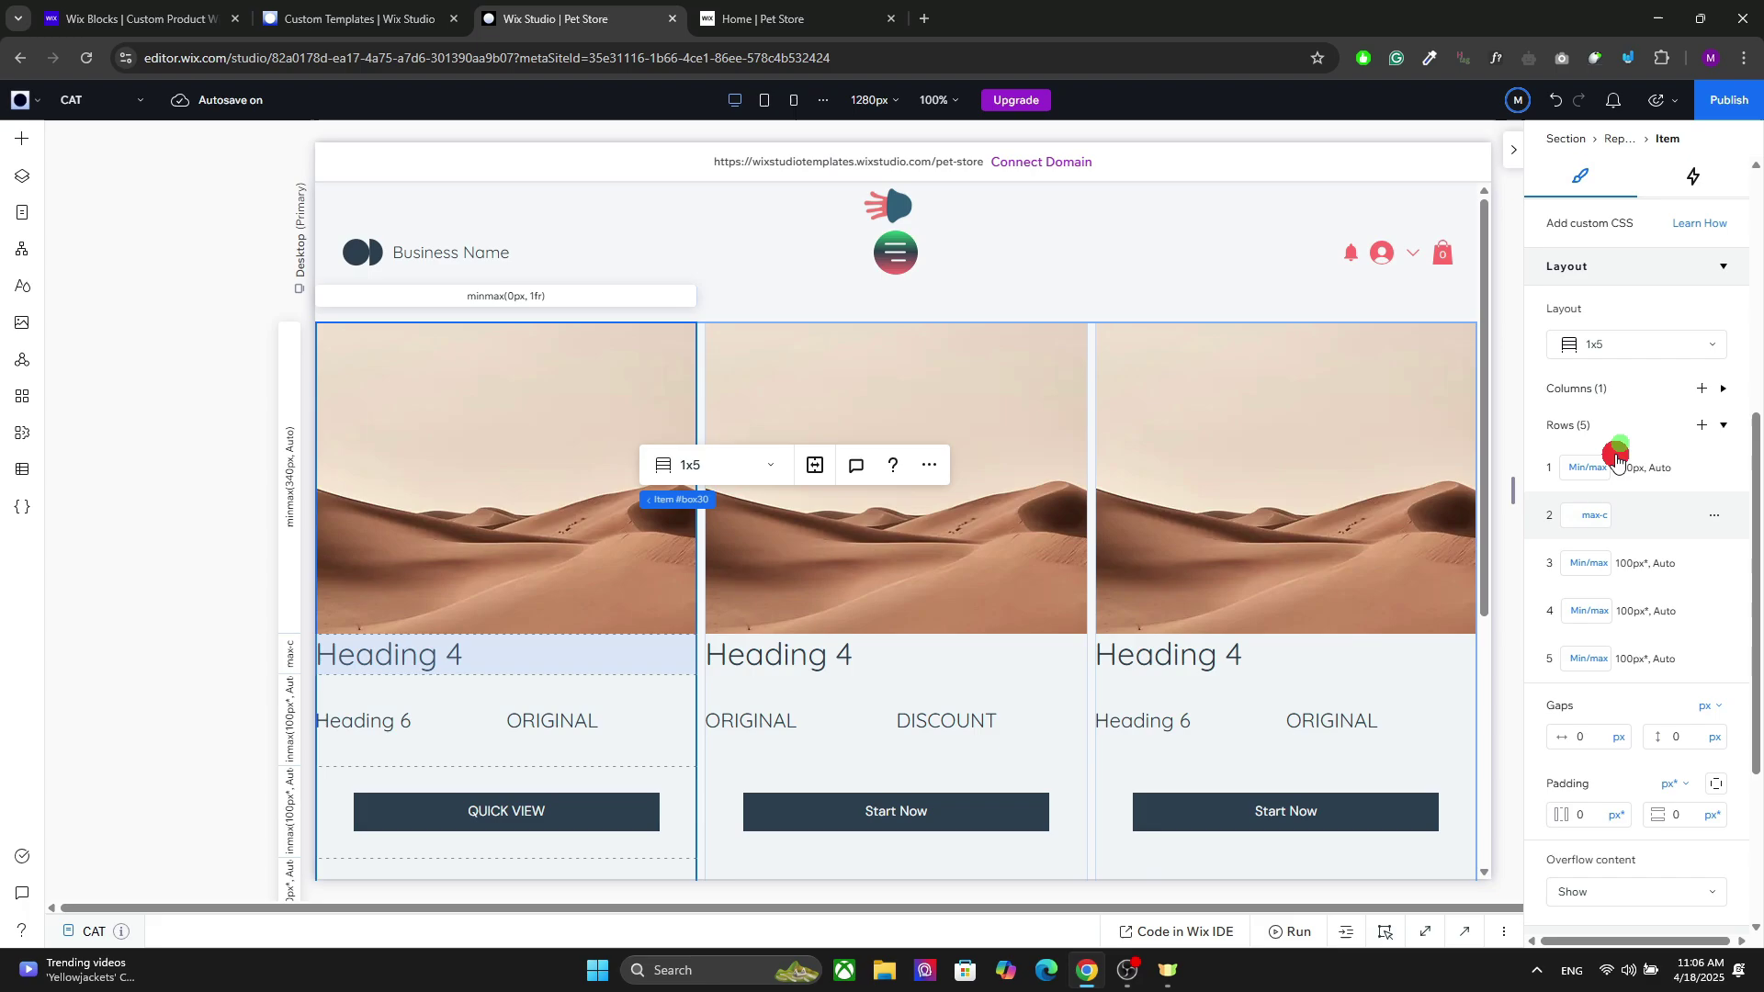
{"action": "left_click", "coordinate": [1589, 560]}
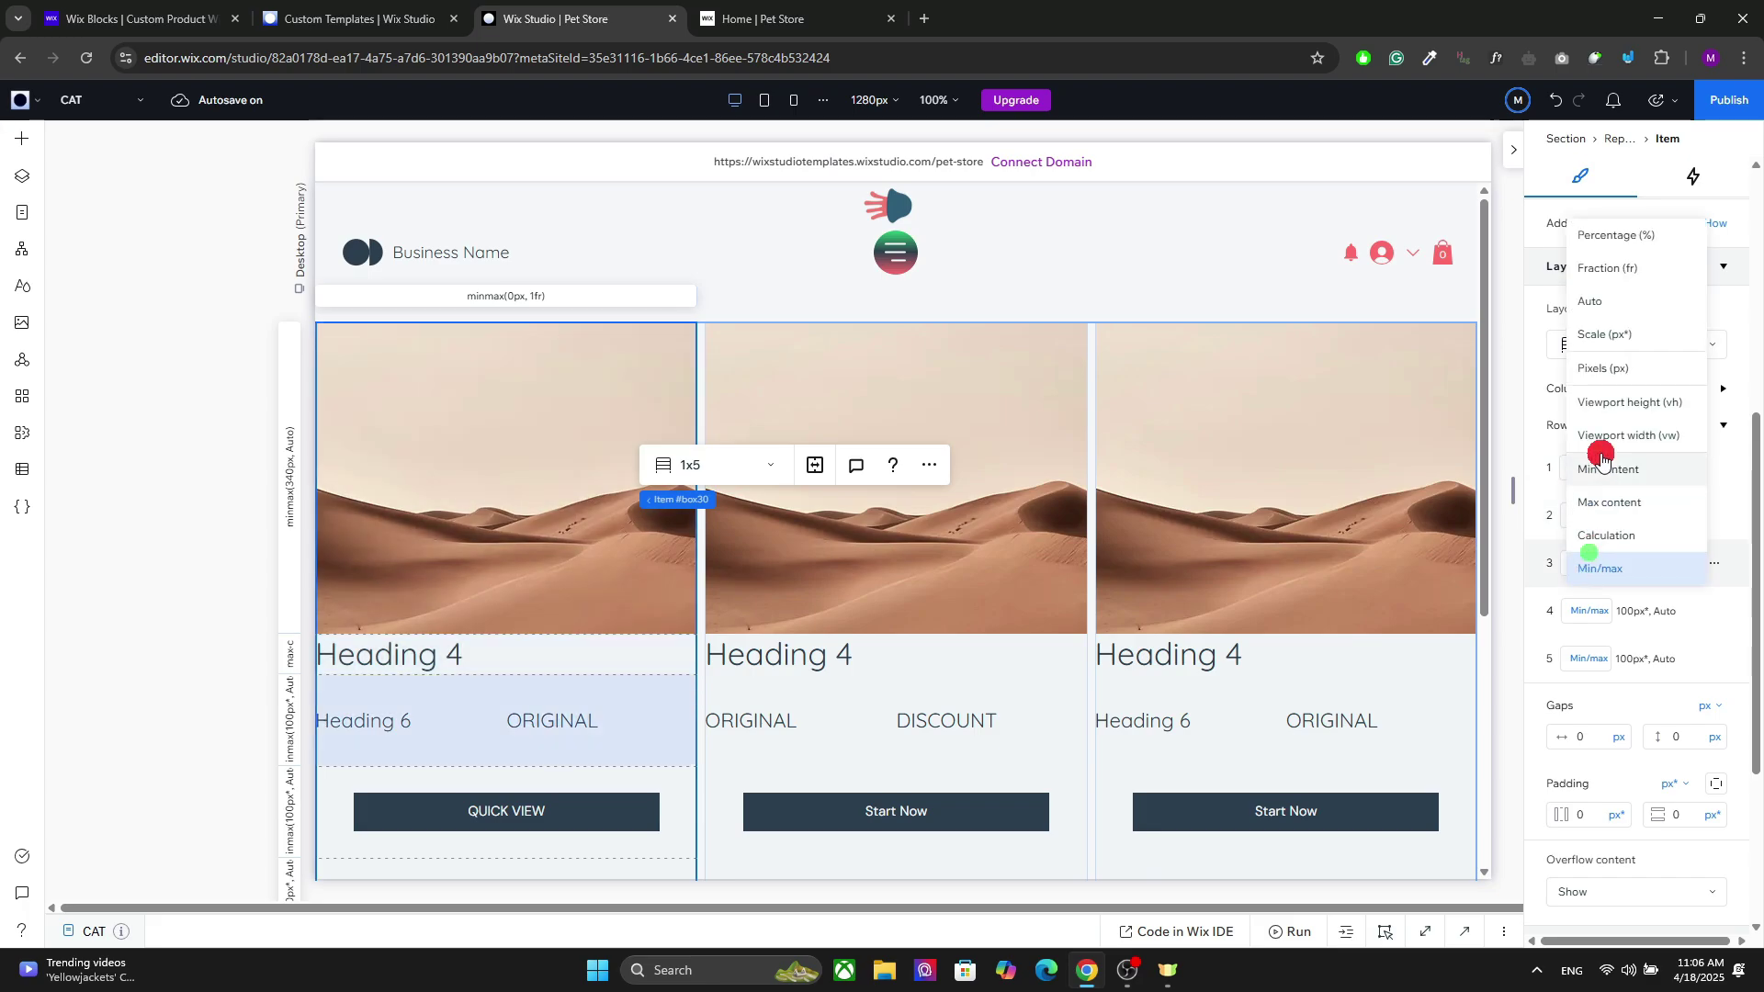
{"action": "left_click", "coordinate": [1612, 503]}
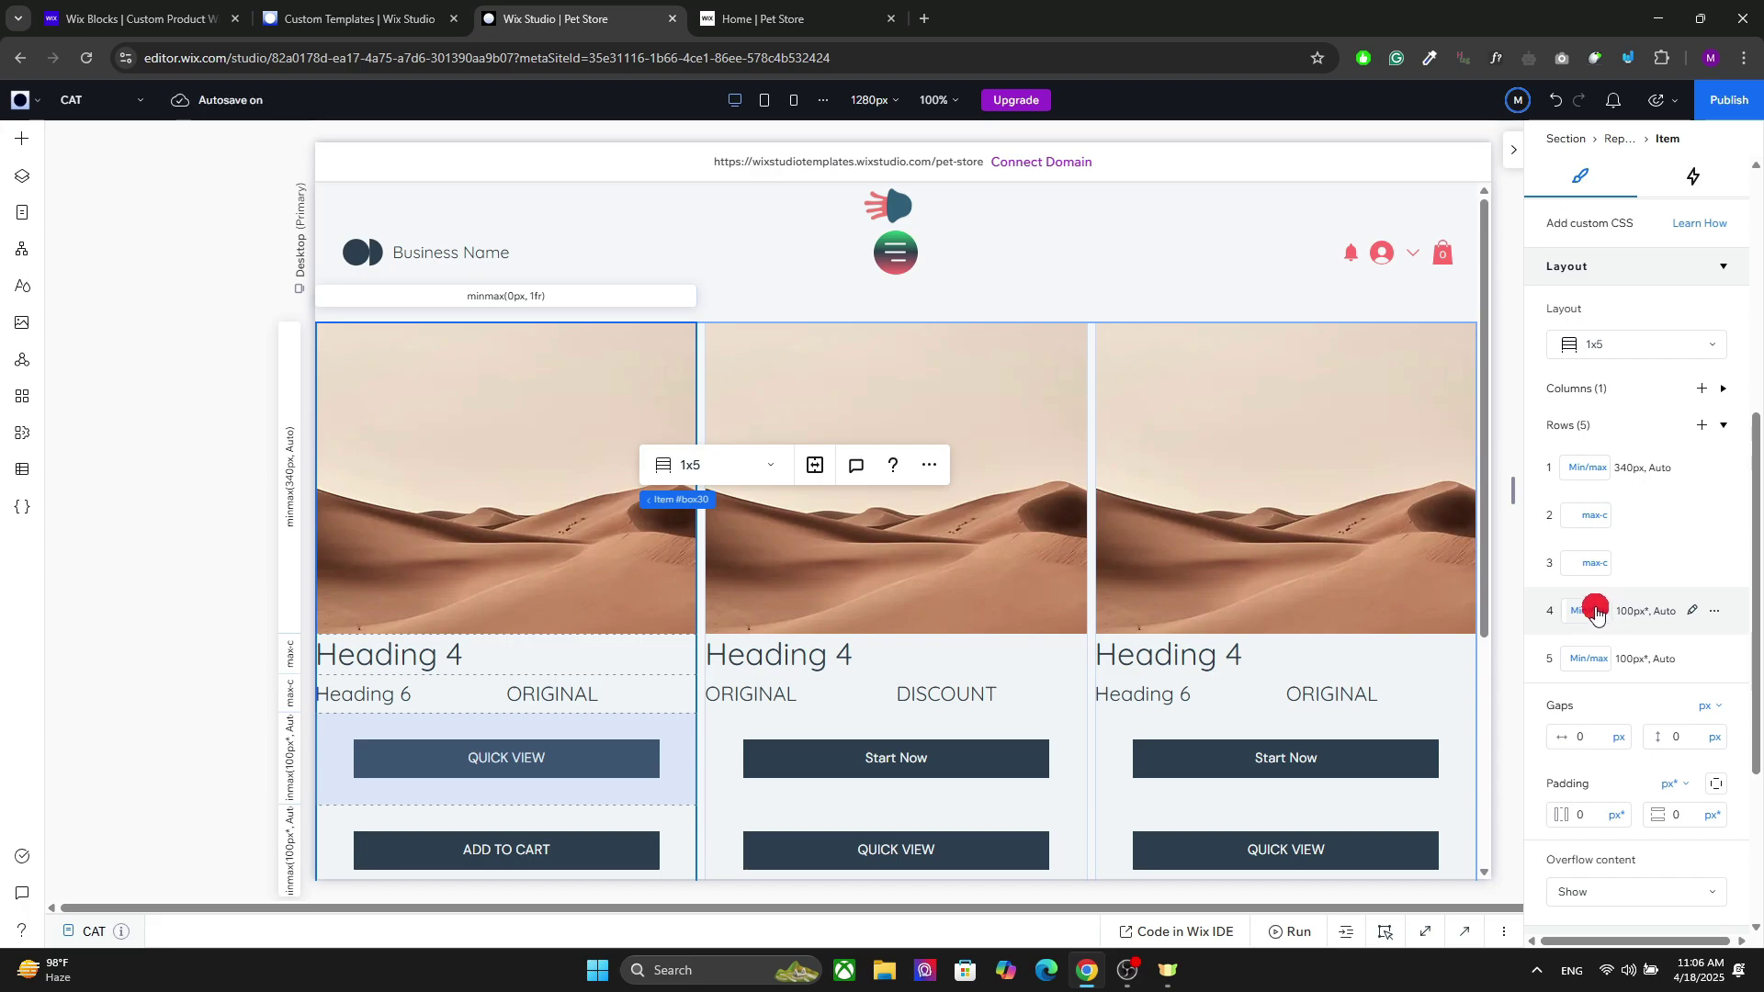
{"action": "left_click", "coordinate": [1587, 612]}
{"action": "left_click", "coordinate": [1615, 548]}
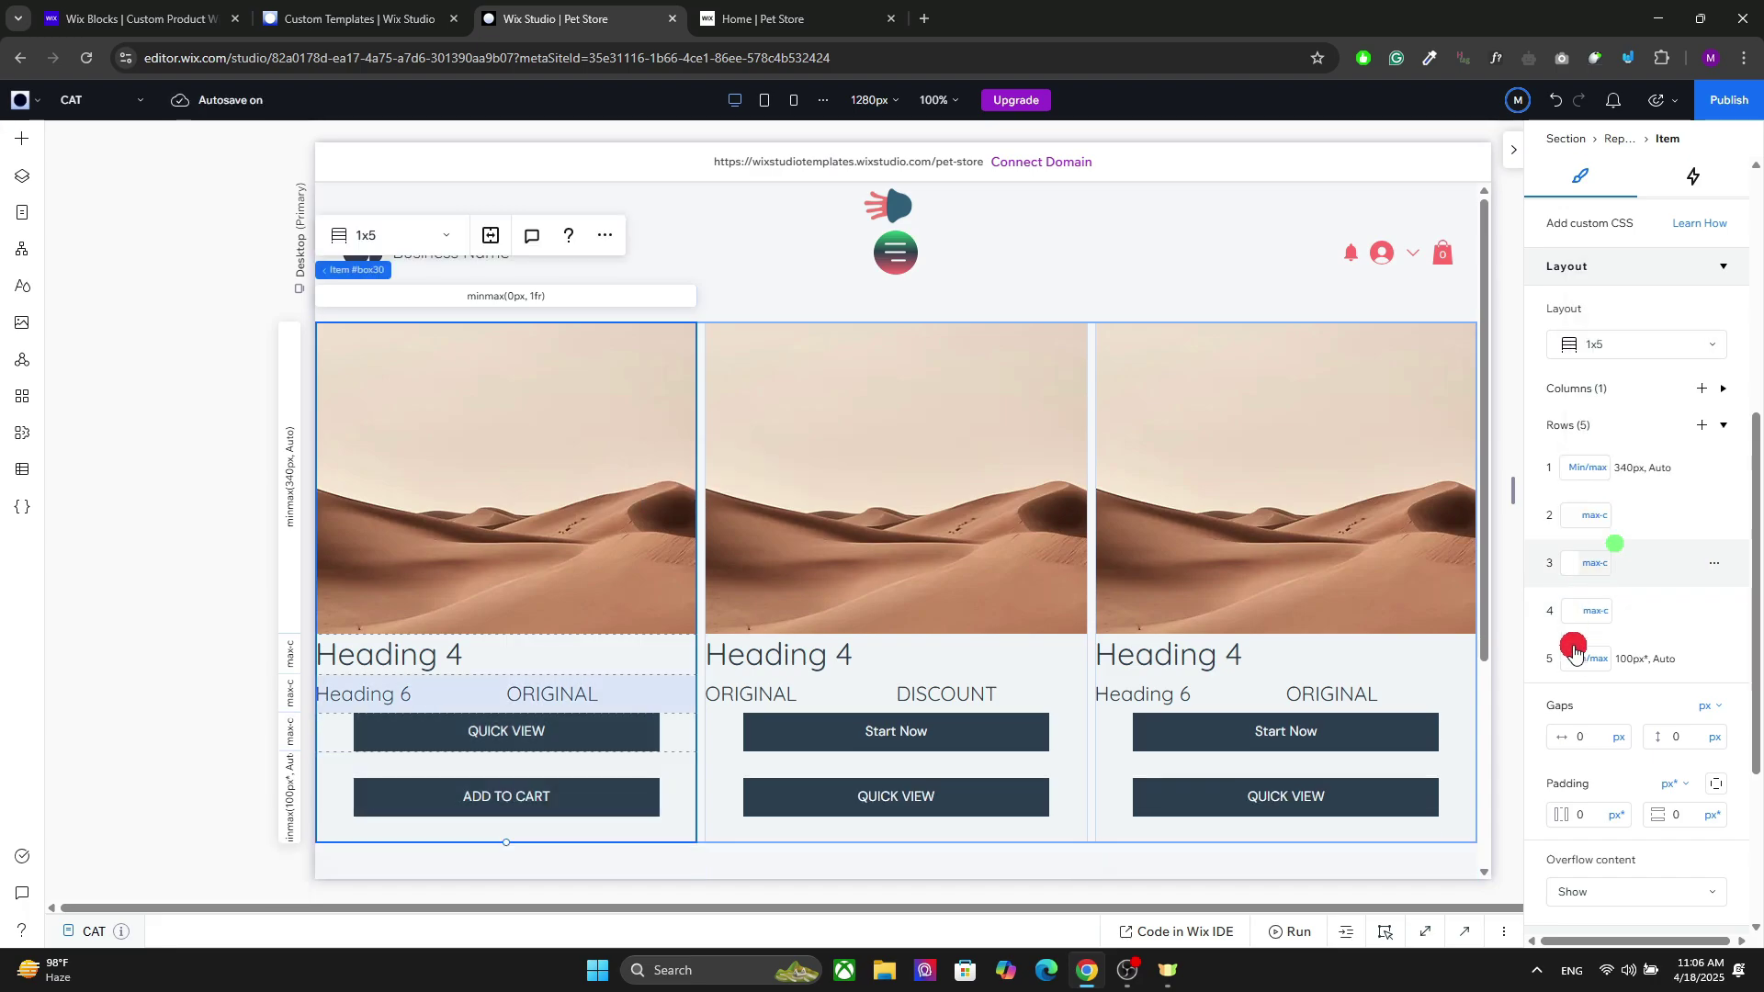
{"action": "left_click", "coordinate": [1587, 658]}
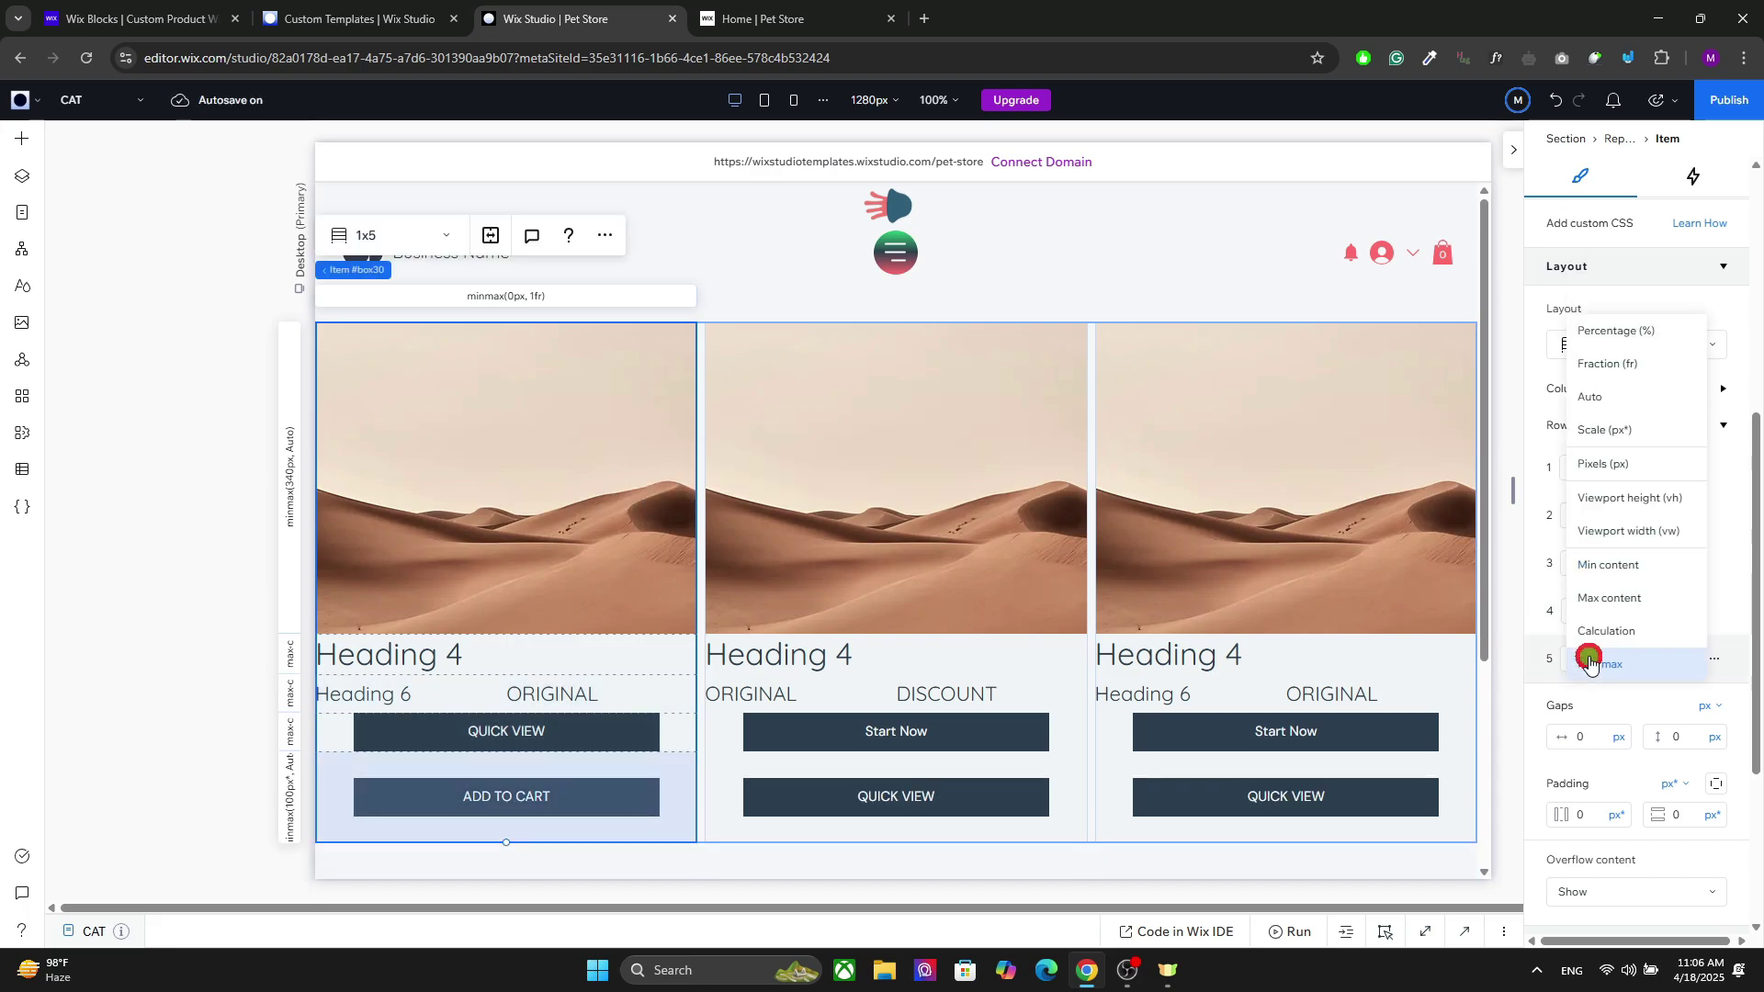
{"action": "left_click", "coordinate": [1593, 597]}
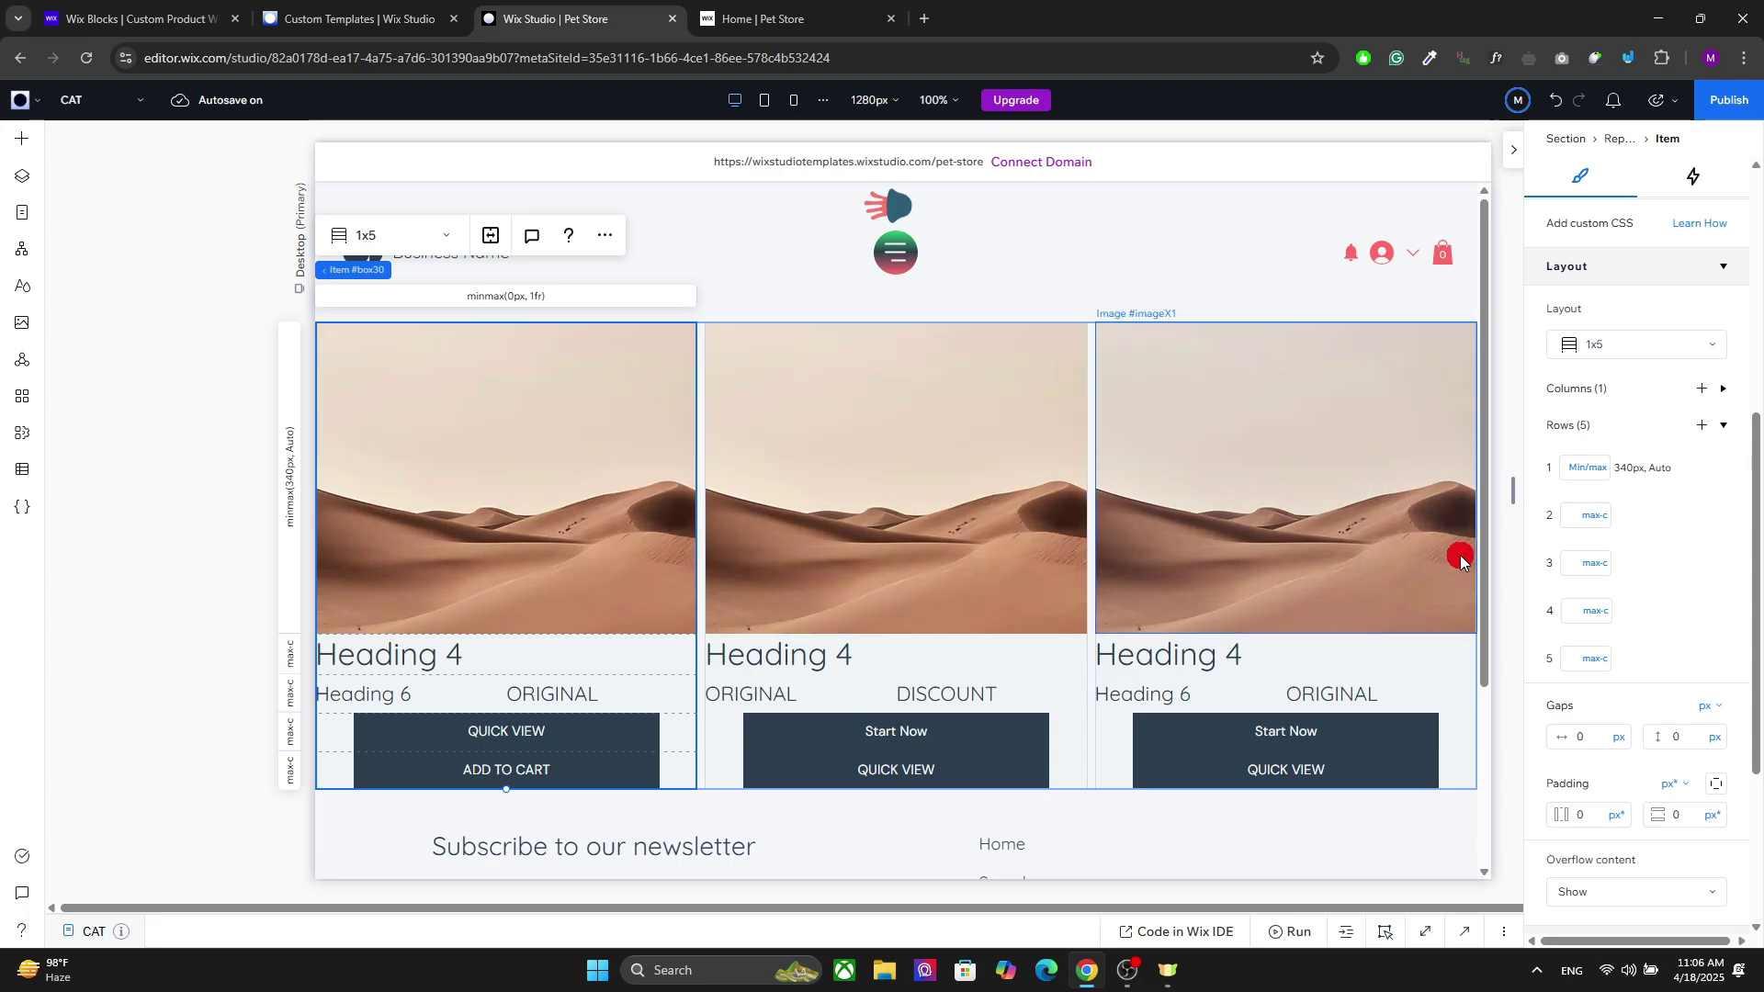
{"action": "left_click", "coordinate": [1700, 735]}
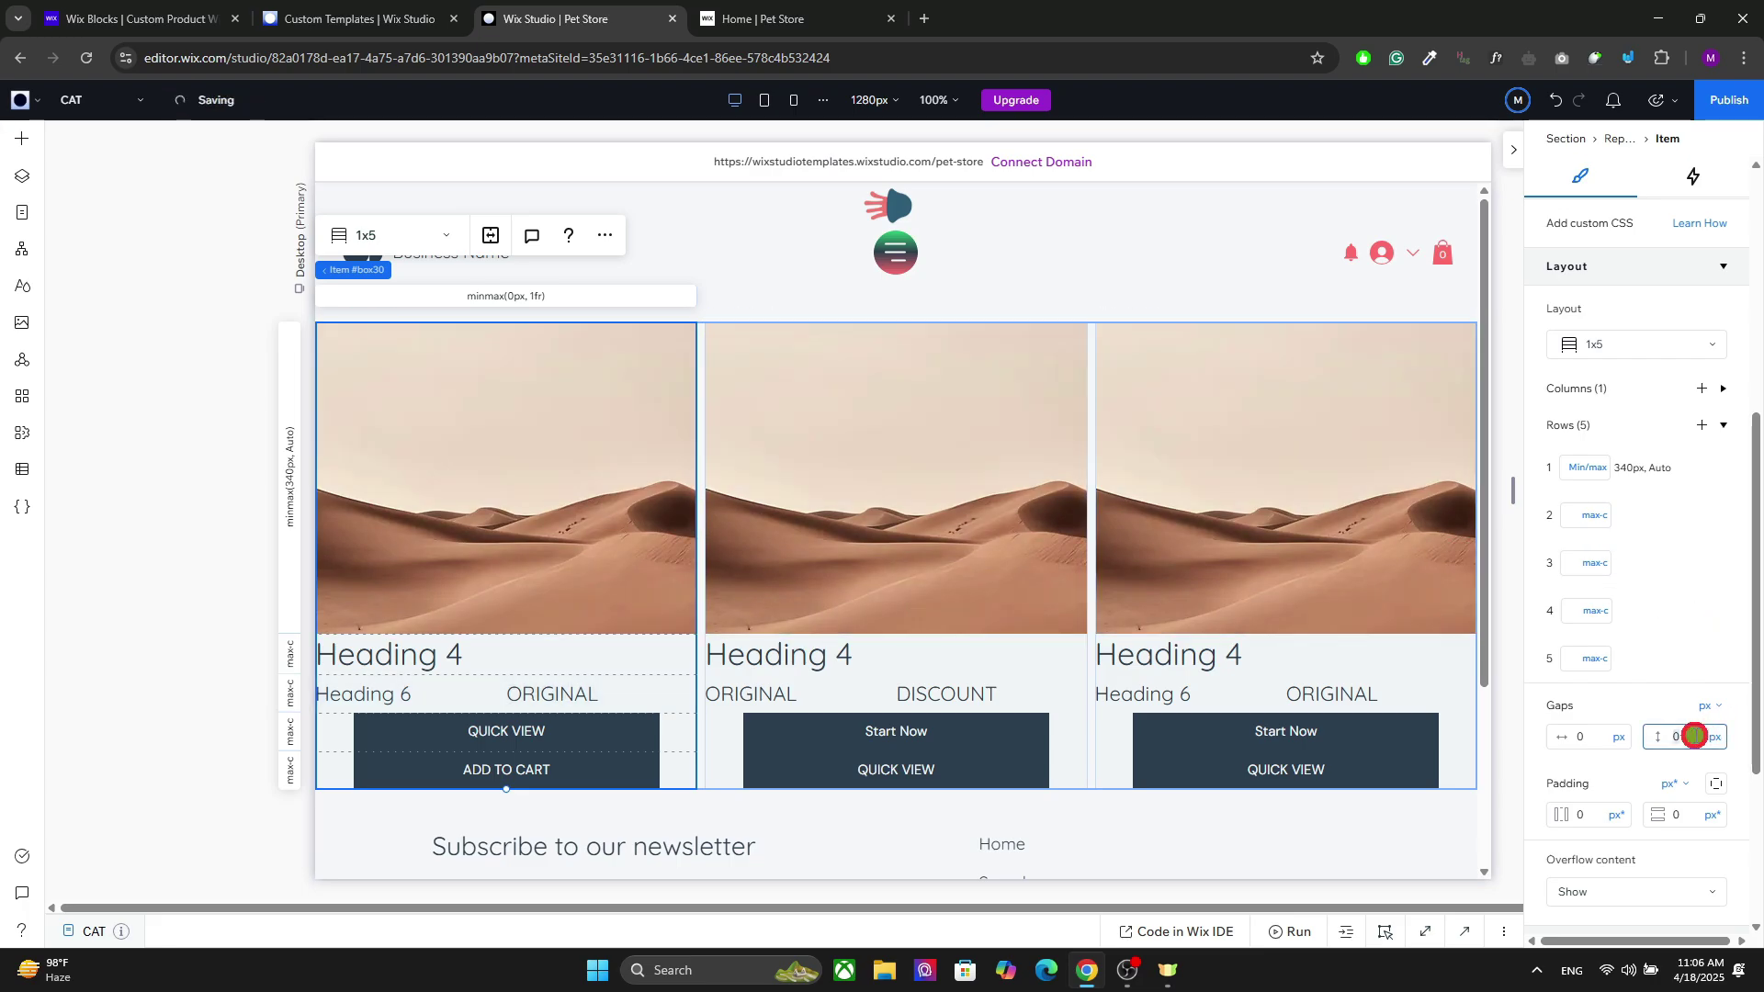
{"action": "key", "text": "Return"}
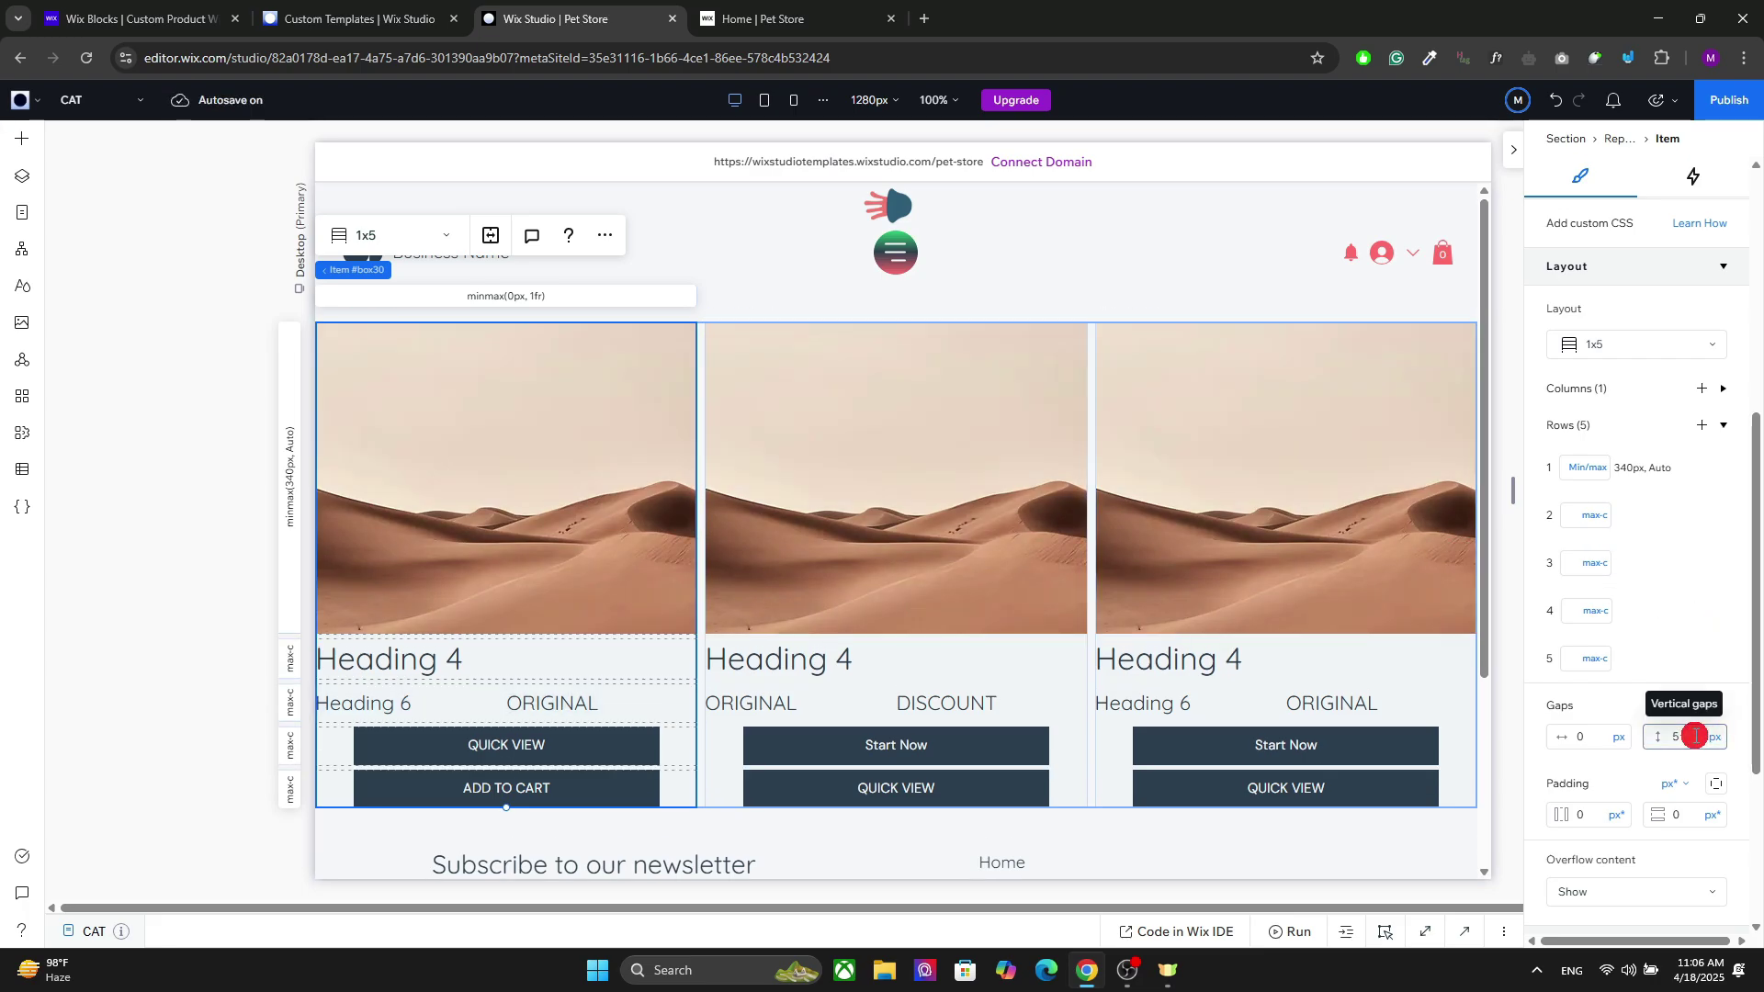
Set the QUICK VIEW button's top margin to 10 px* and its bottom margin to 5 px*.
{"action": "left_click", "coordinate": [628, 748]}
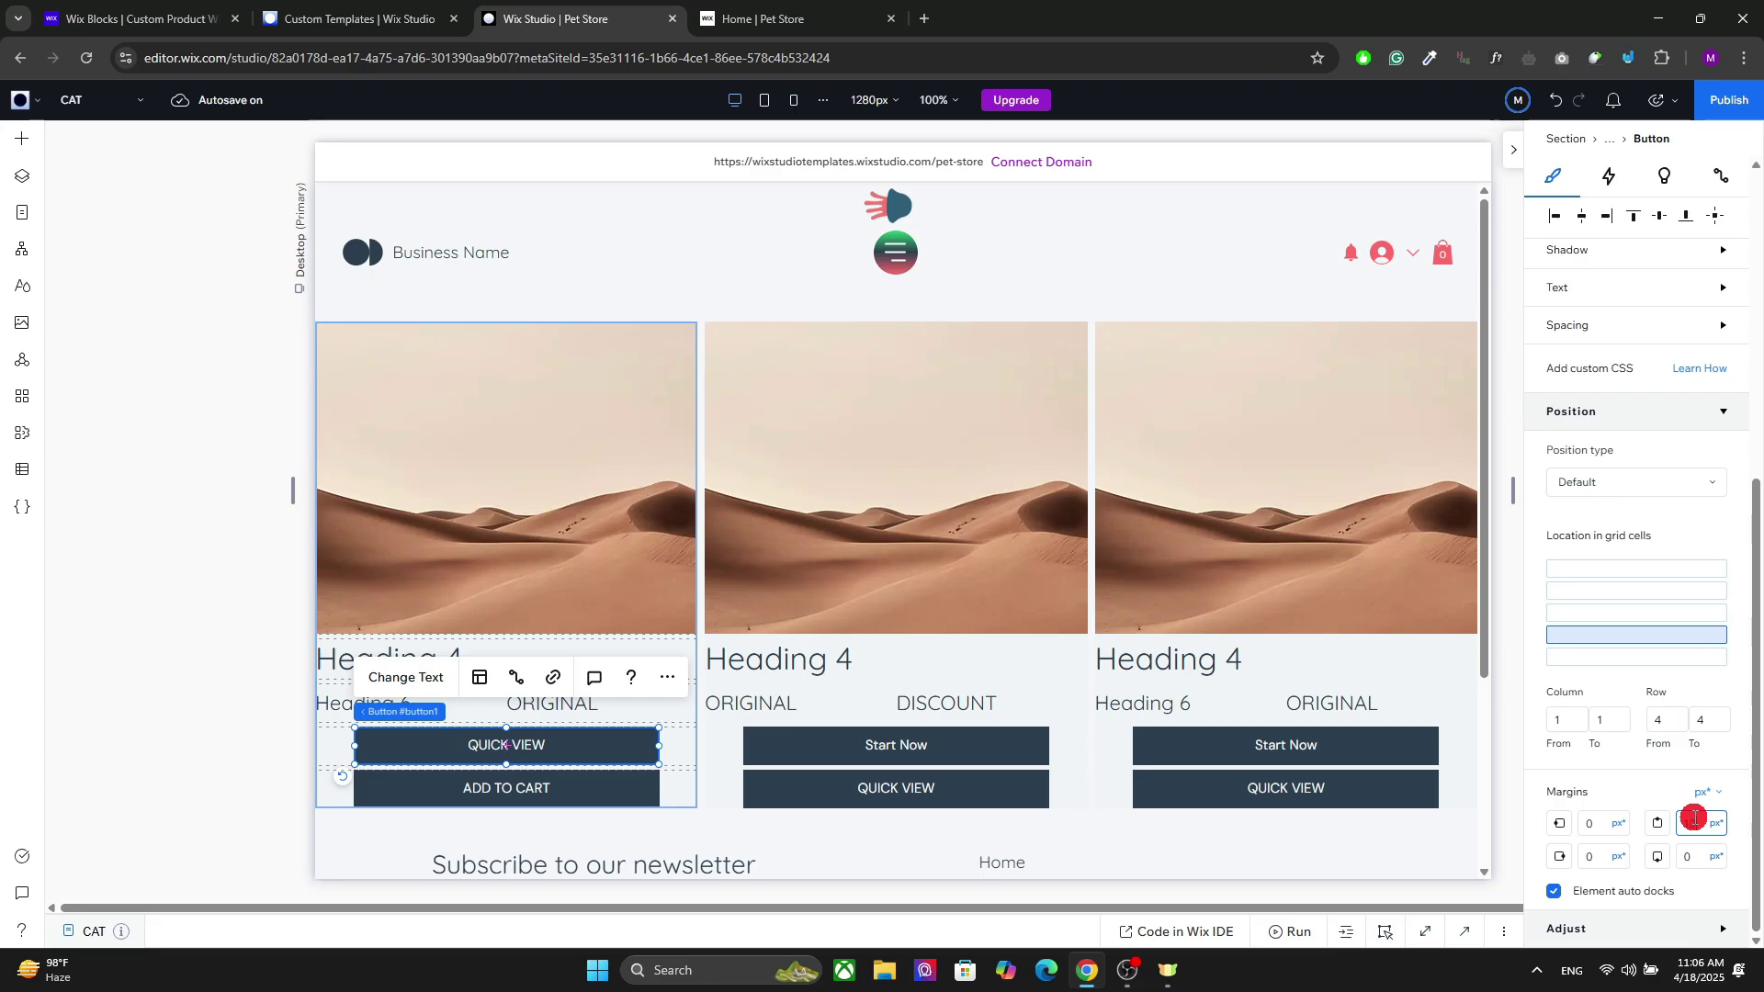
{"action": "left_click", "coordinate": [1691, 859]}
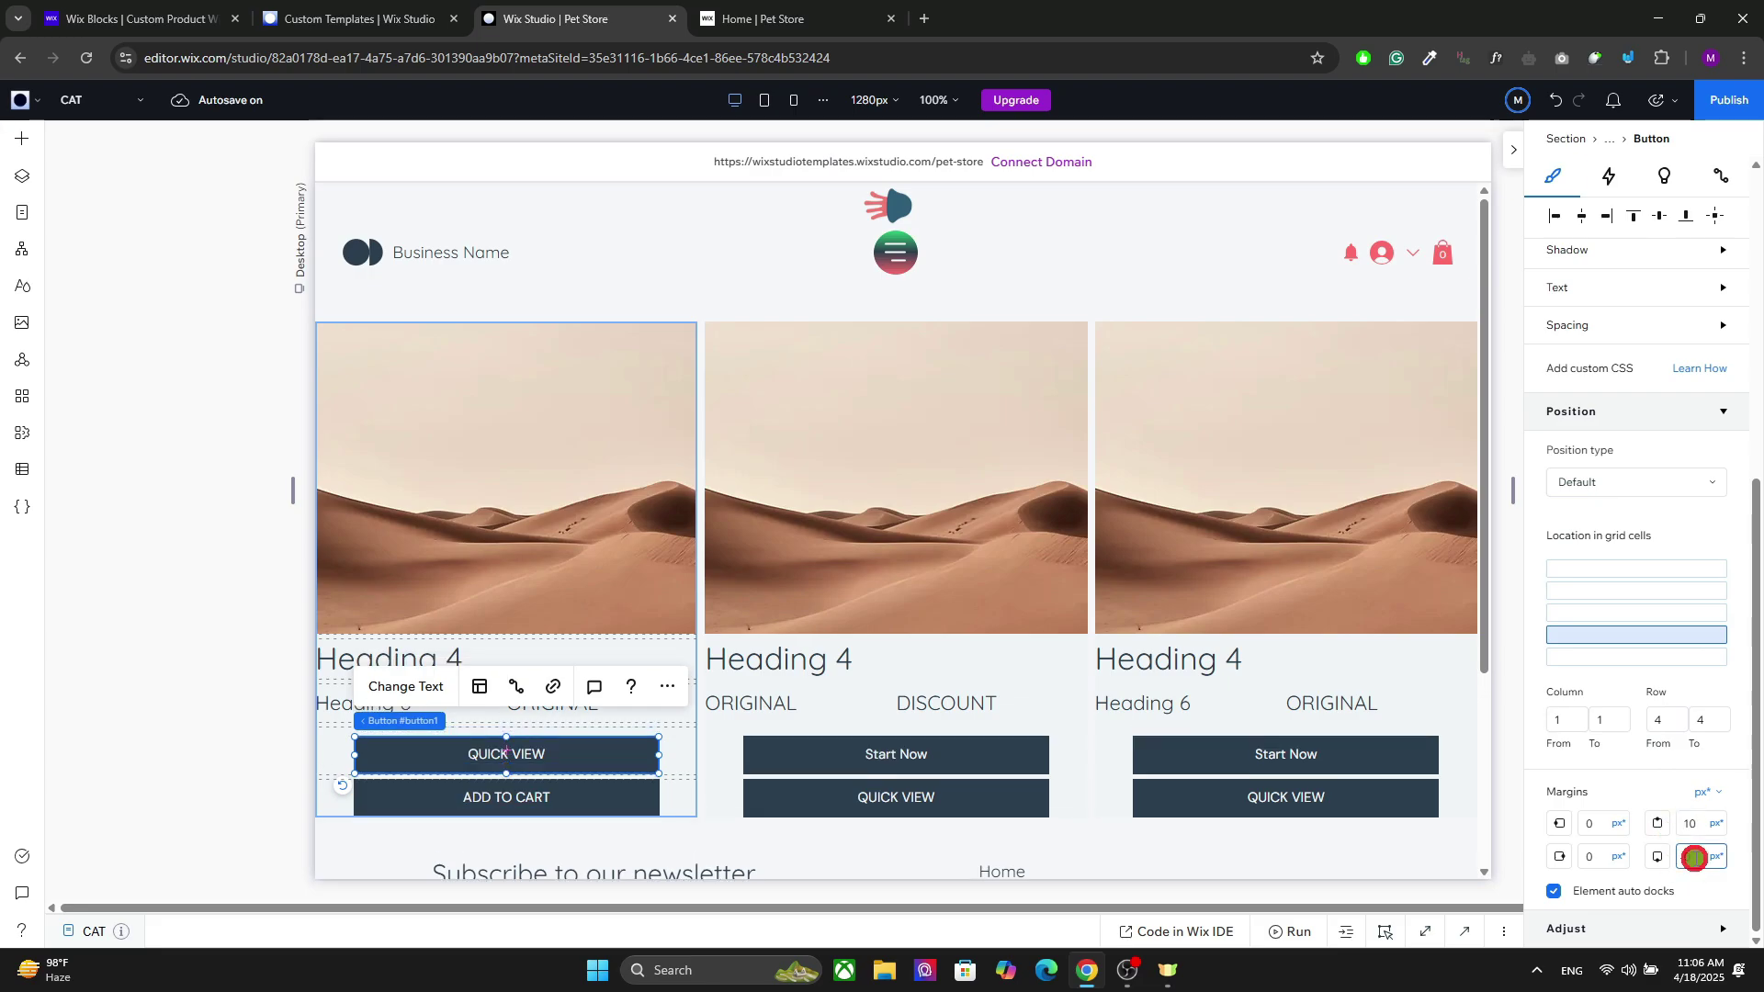
{"action": "type", "text": "5"}
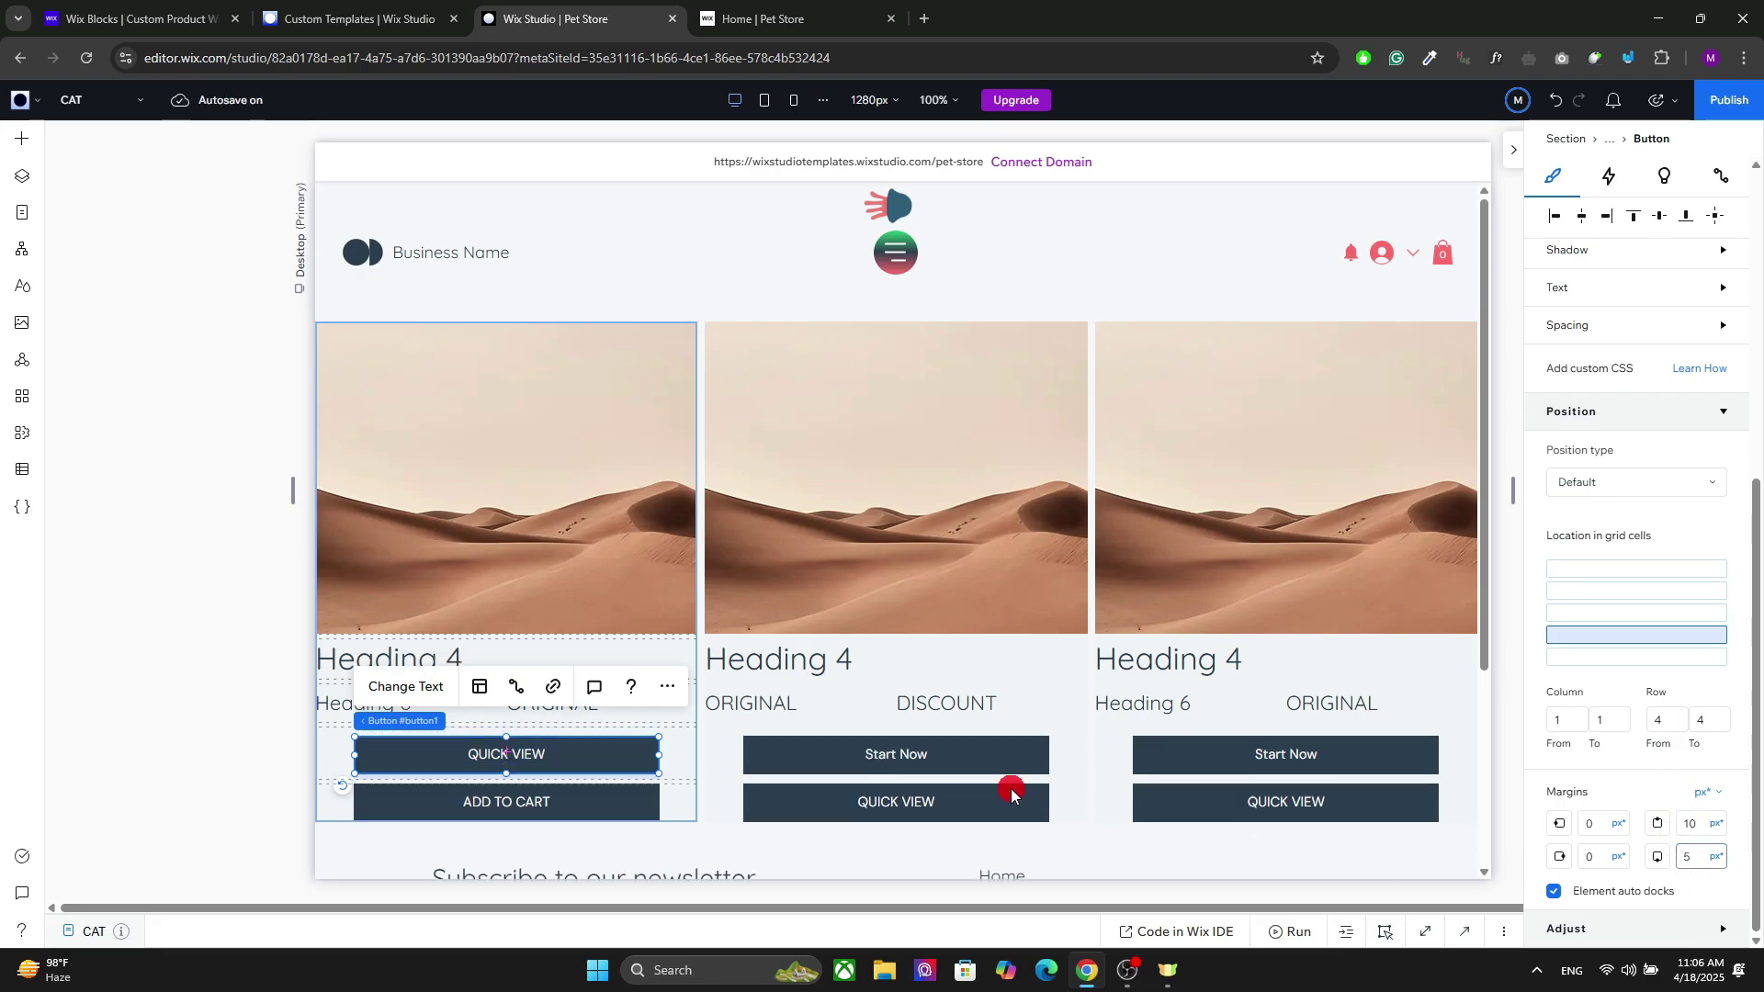
Set the ADD TO CART button's top margin to 5 px* and increase its bottom margin.
{"action": "left_click", "coordinate": [626, 796]}
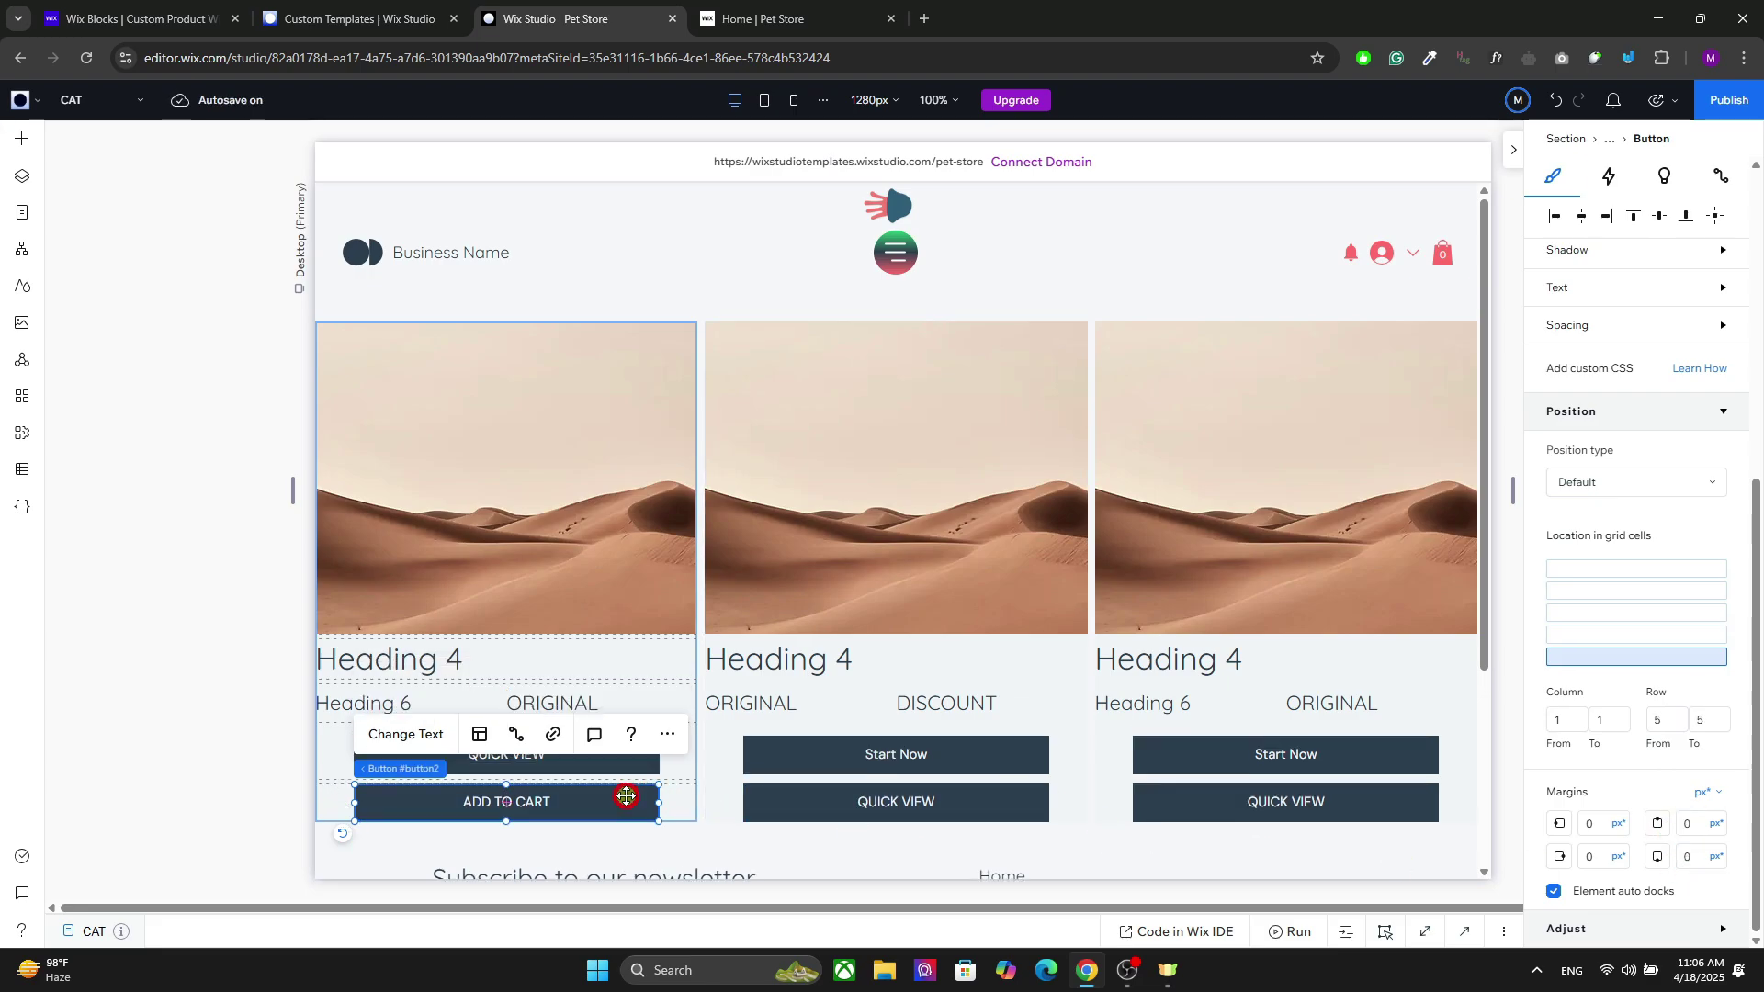
{"action": "left_click", "coordinate": [1694, 825]}
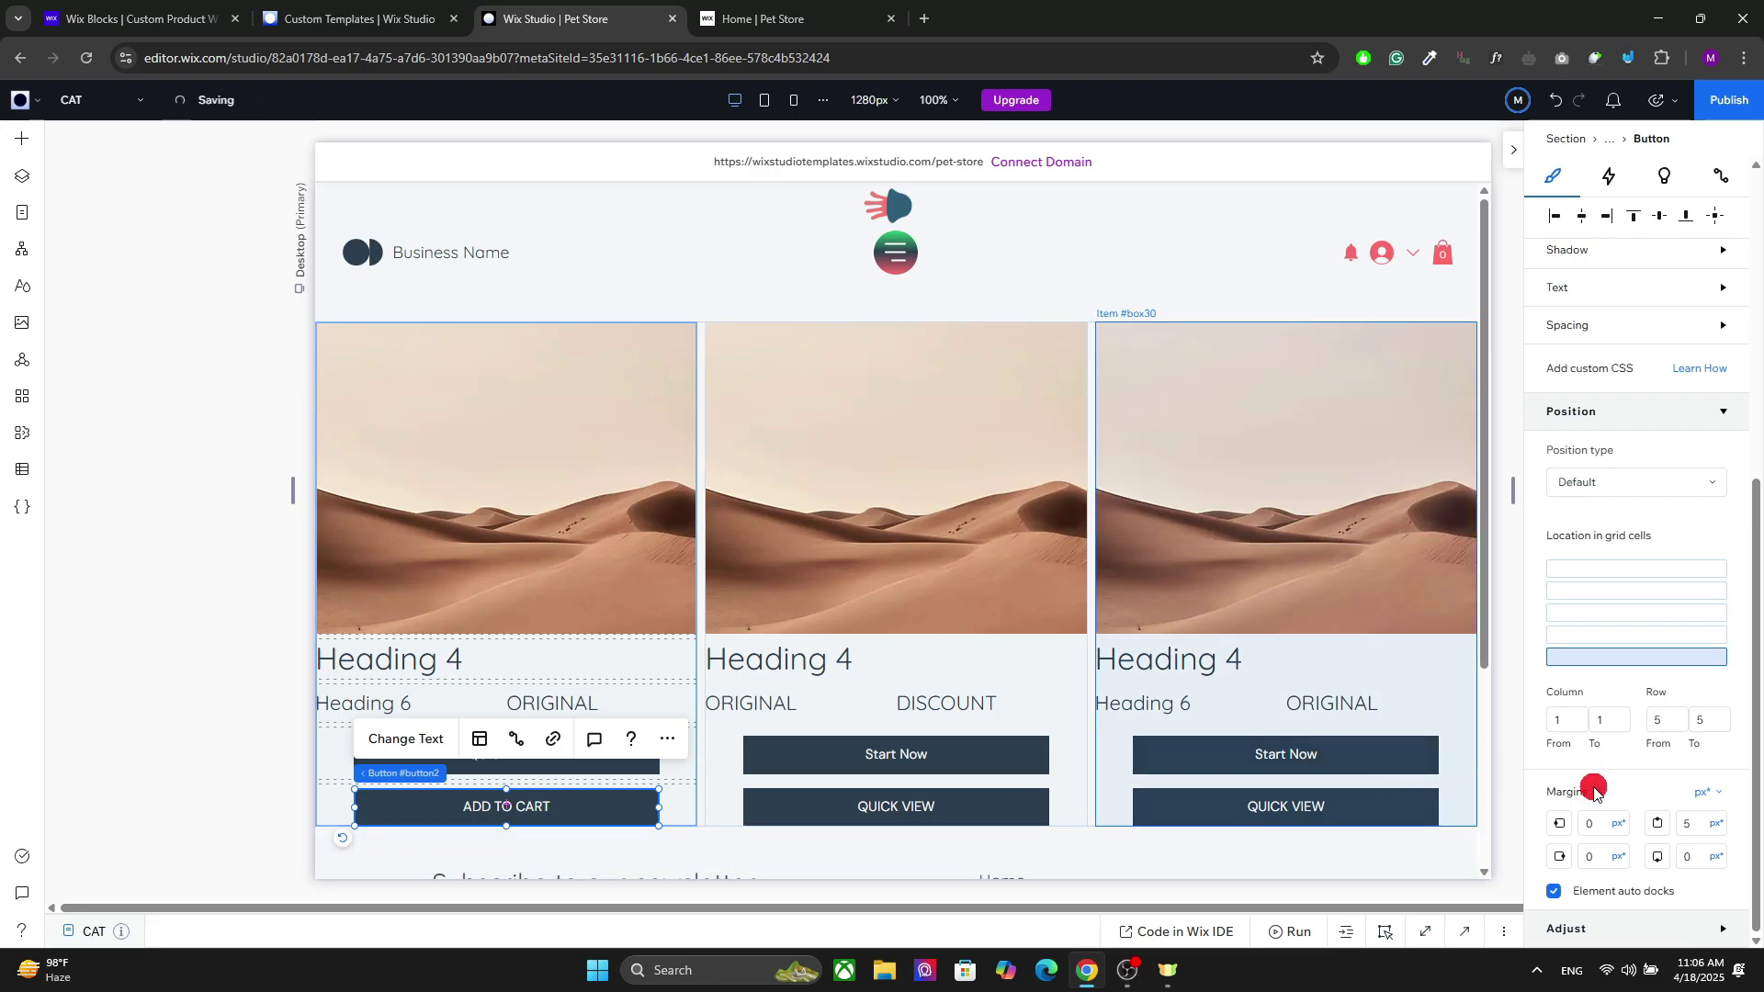
{"action": "left_click", "coordinate": [1699, 846]}
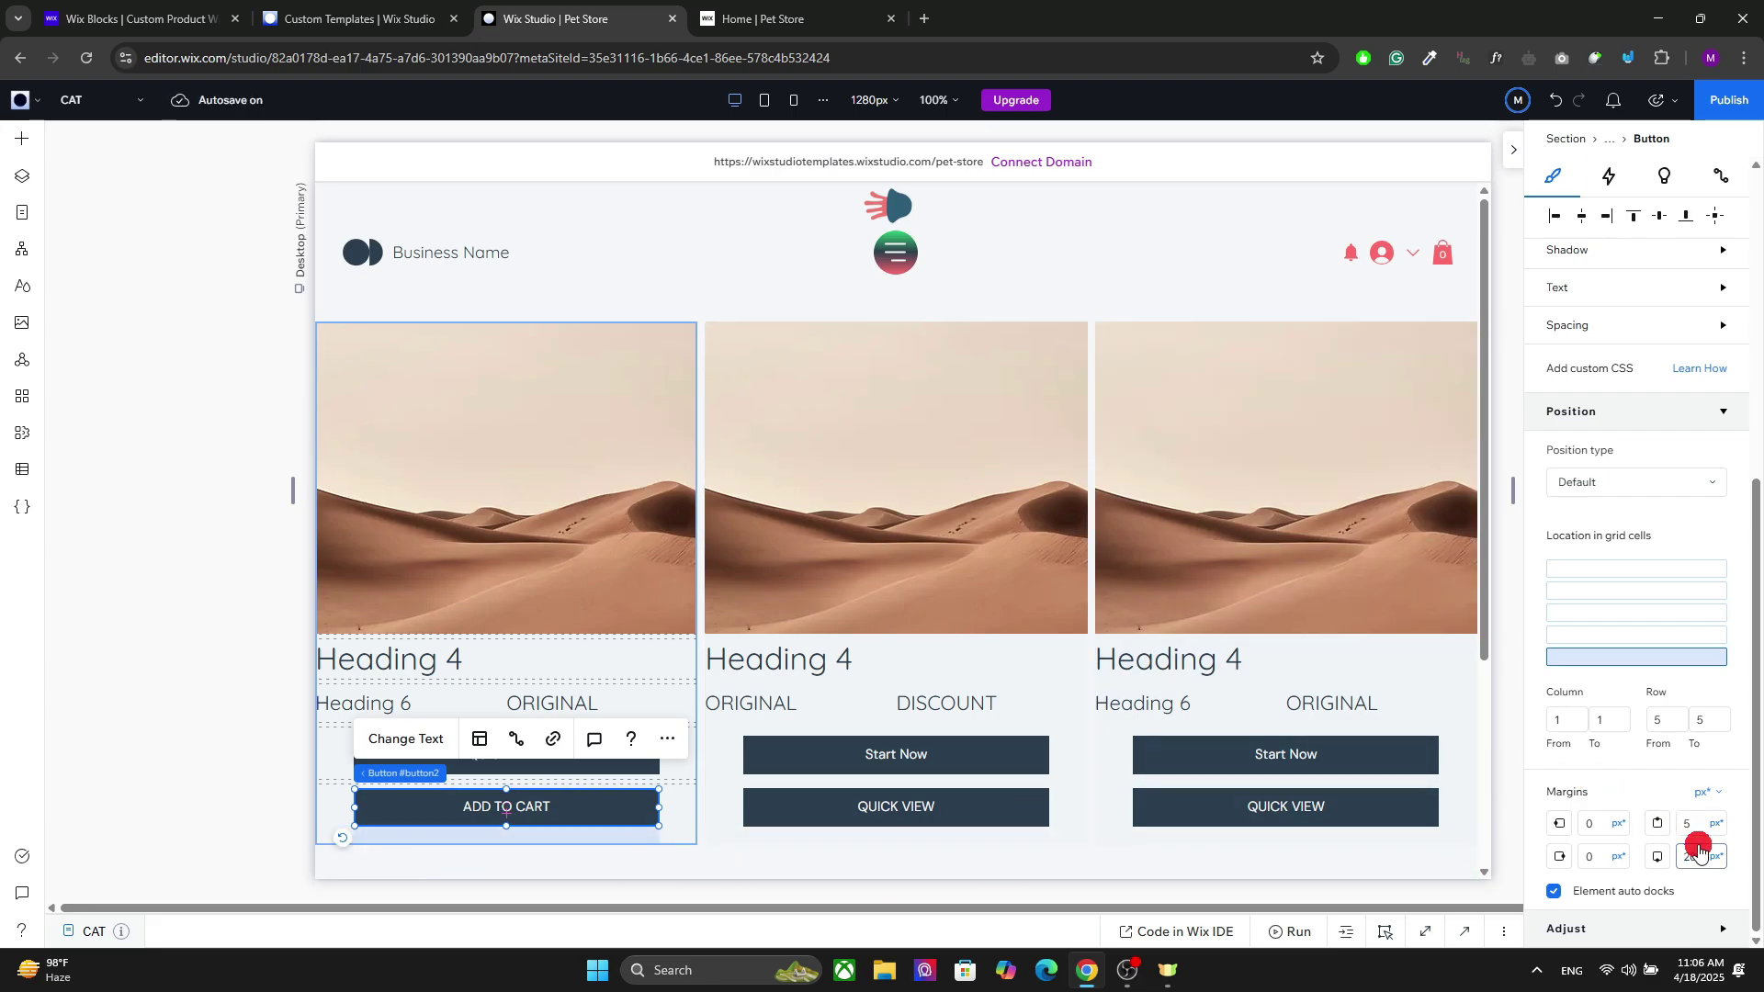
{"action": "left_click", "coordinate": [965, 640]}
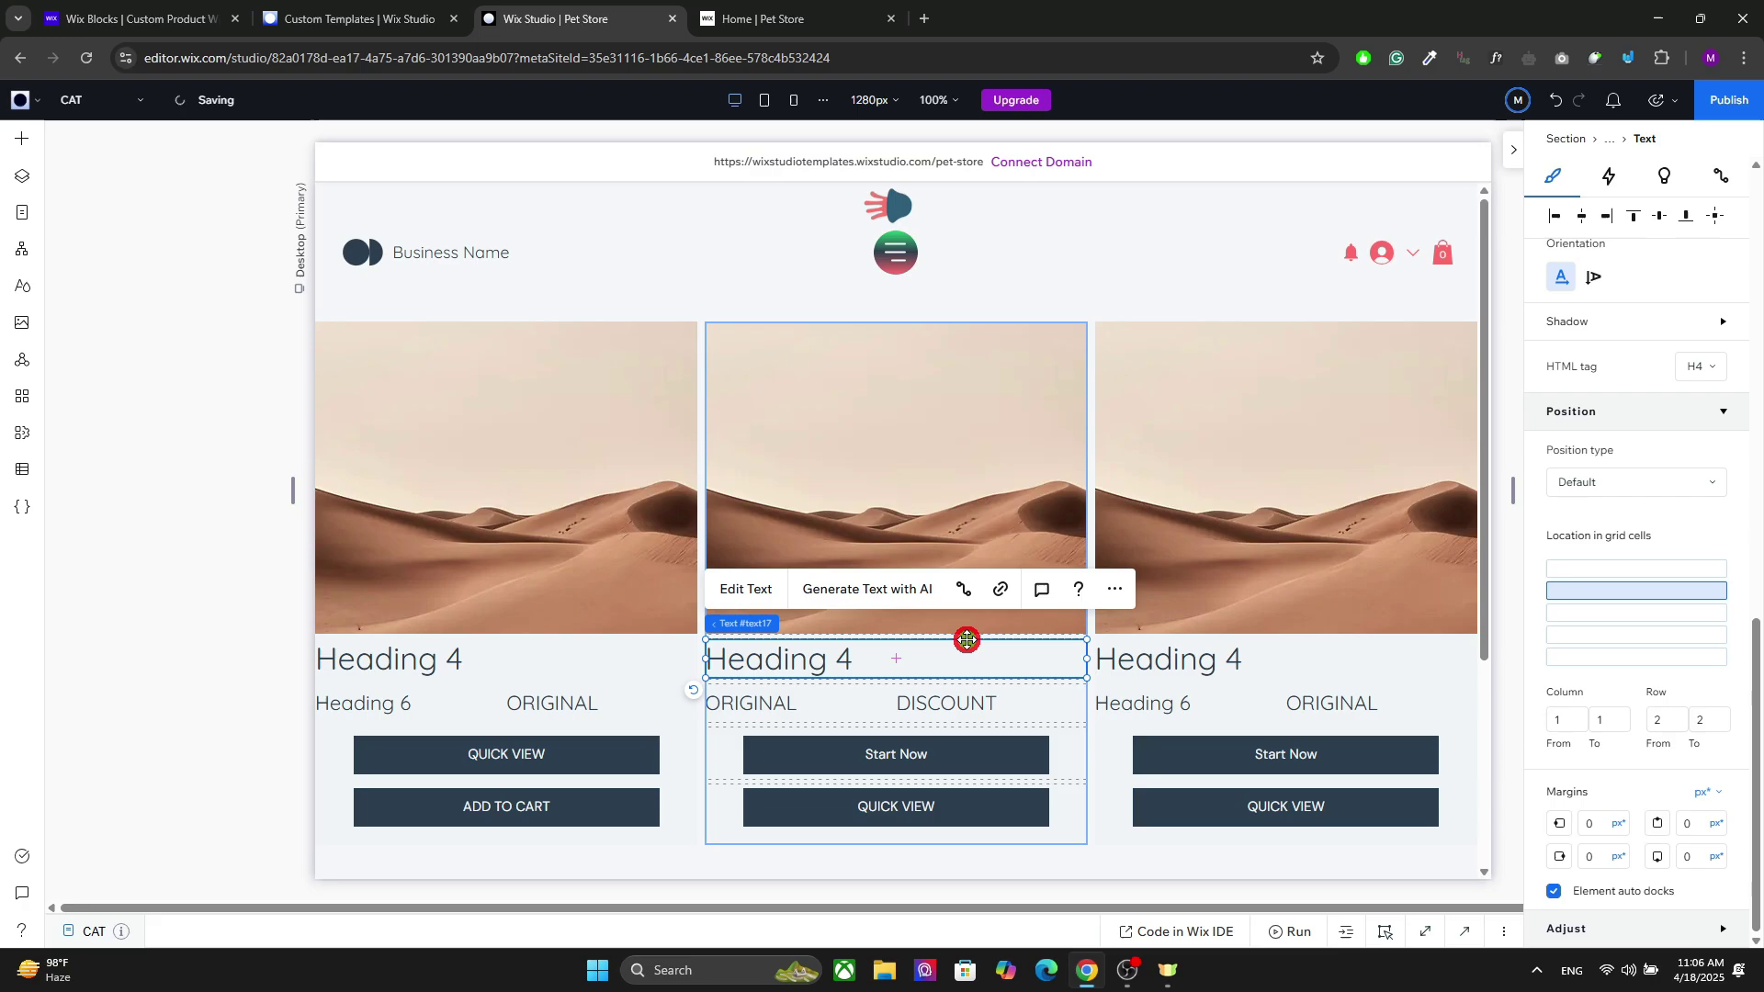
{"action": "left_click", "coordinate": [488, 565]}
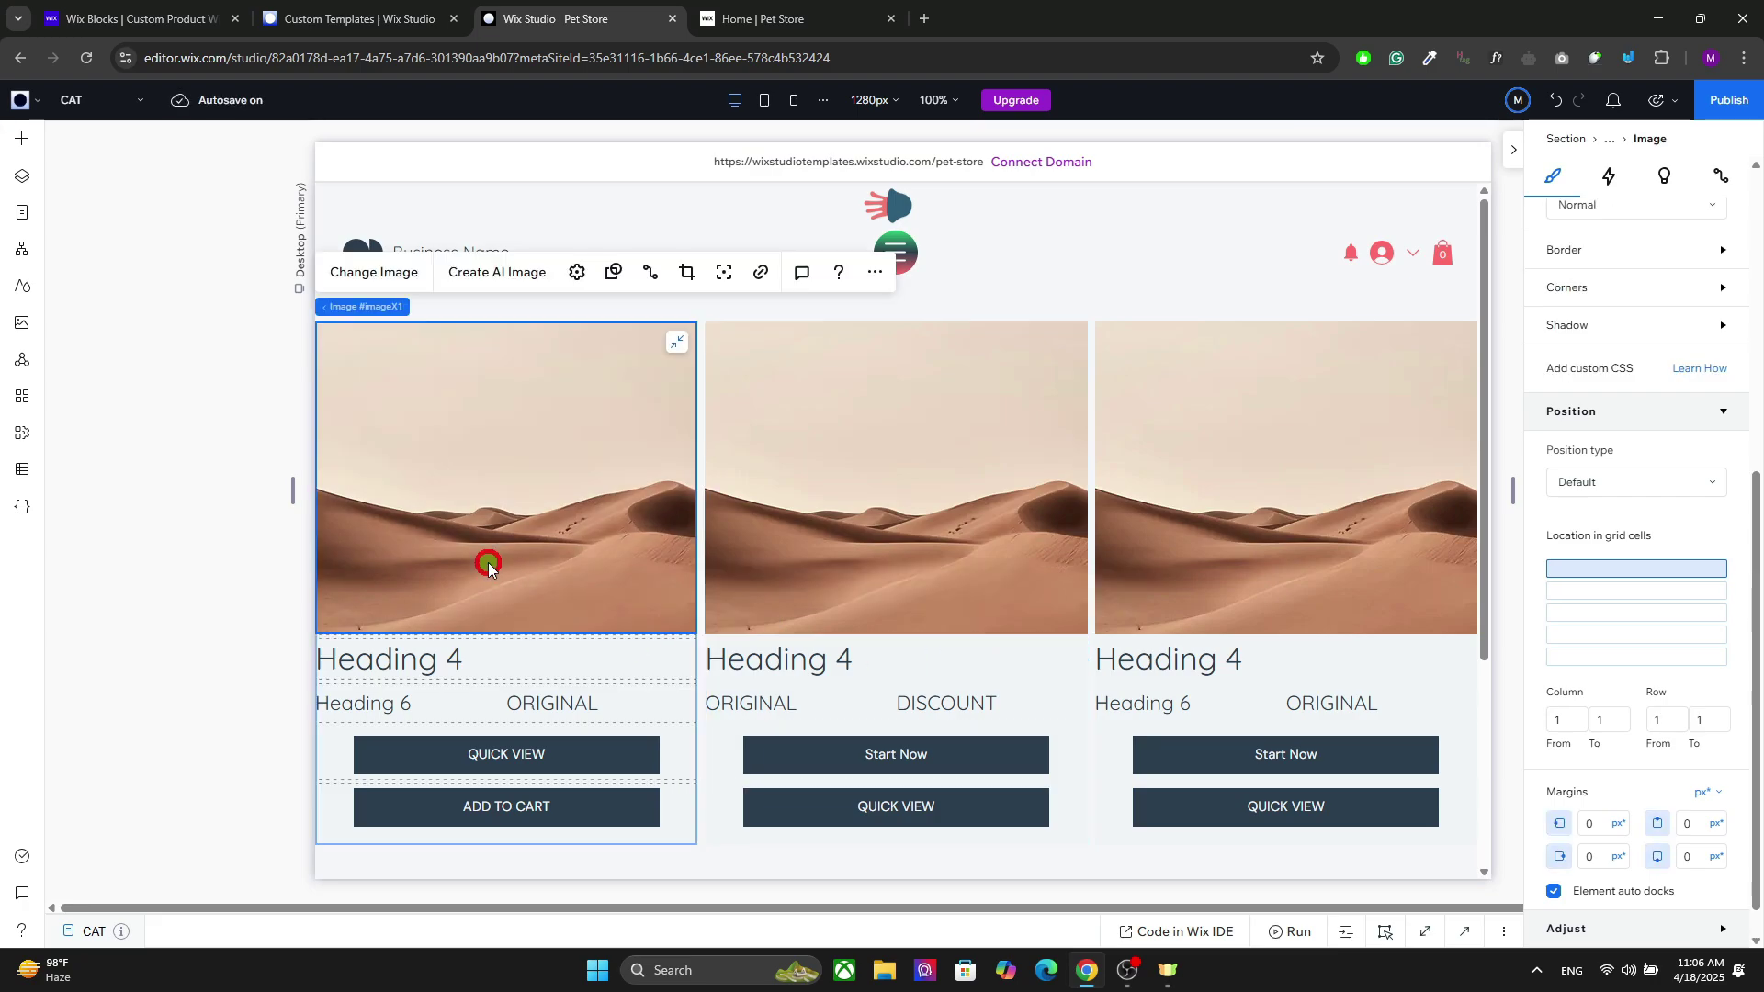
Set the row of the price texts' container in the repeater item to Max content.
{"action": "left_click", "coordinate": [564, 707]}
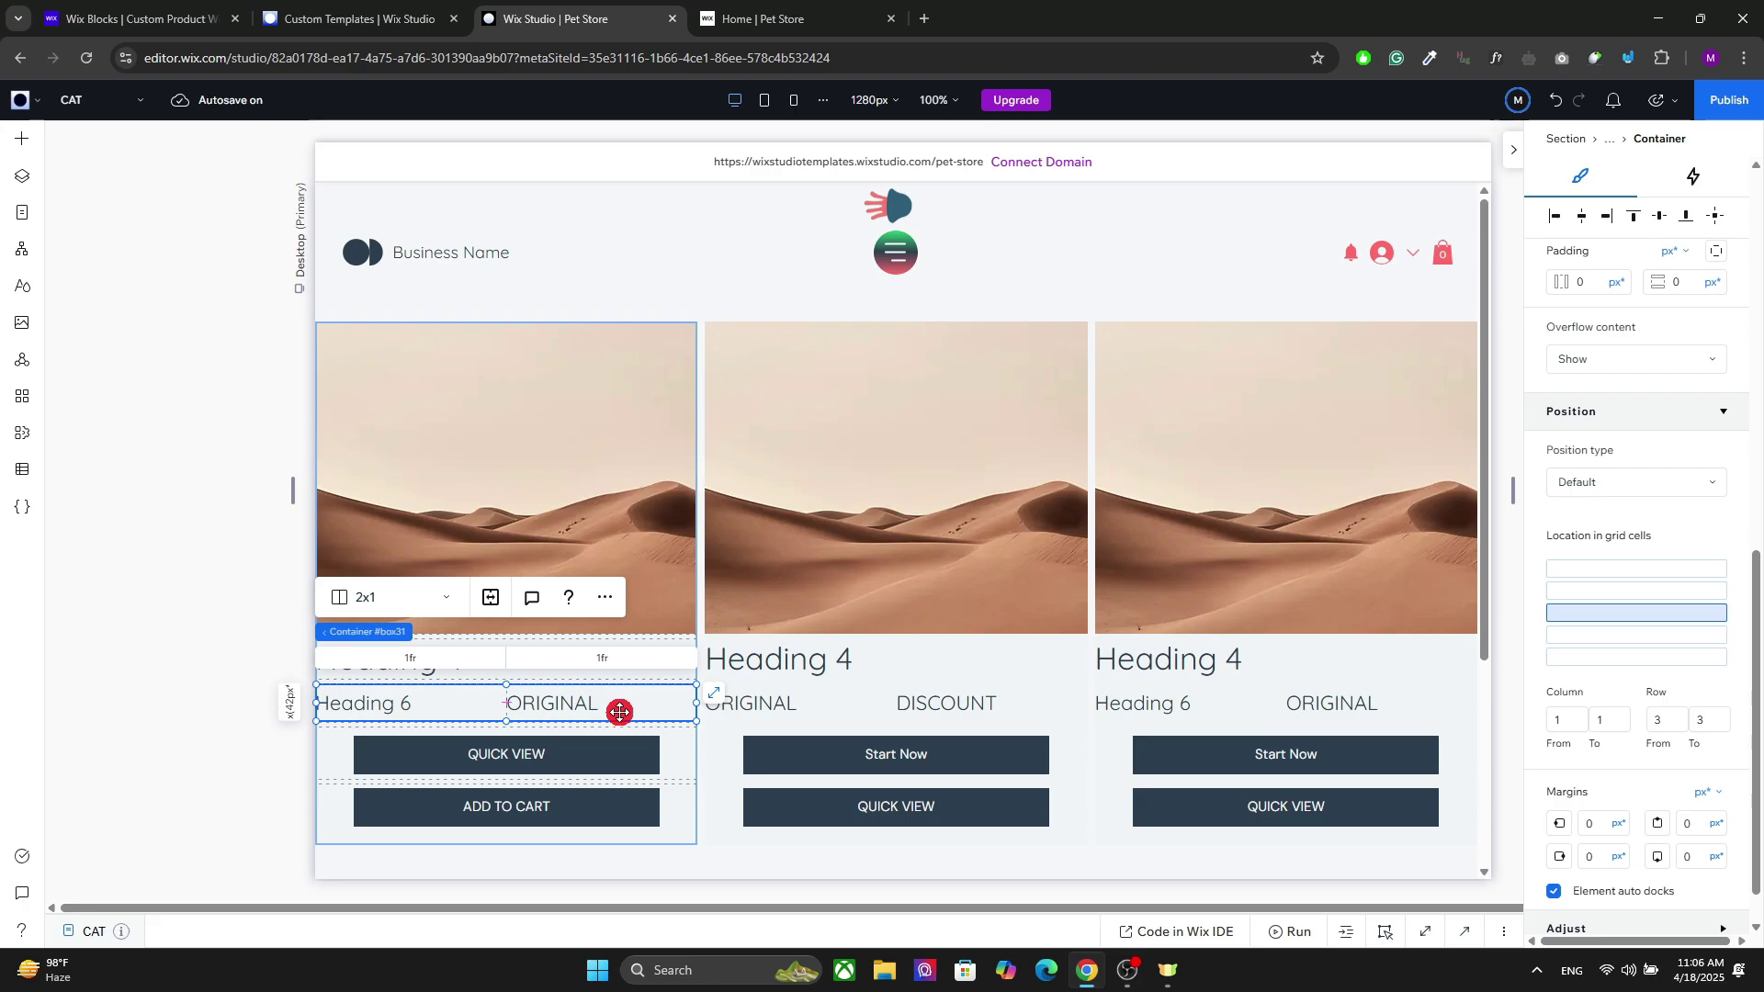
{"action": "left_click_drag", "start_coordinate": [1756, 684], "coordinate": [1756, 599]}
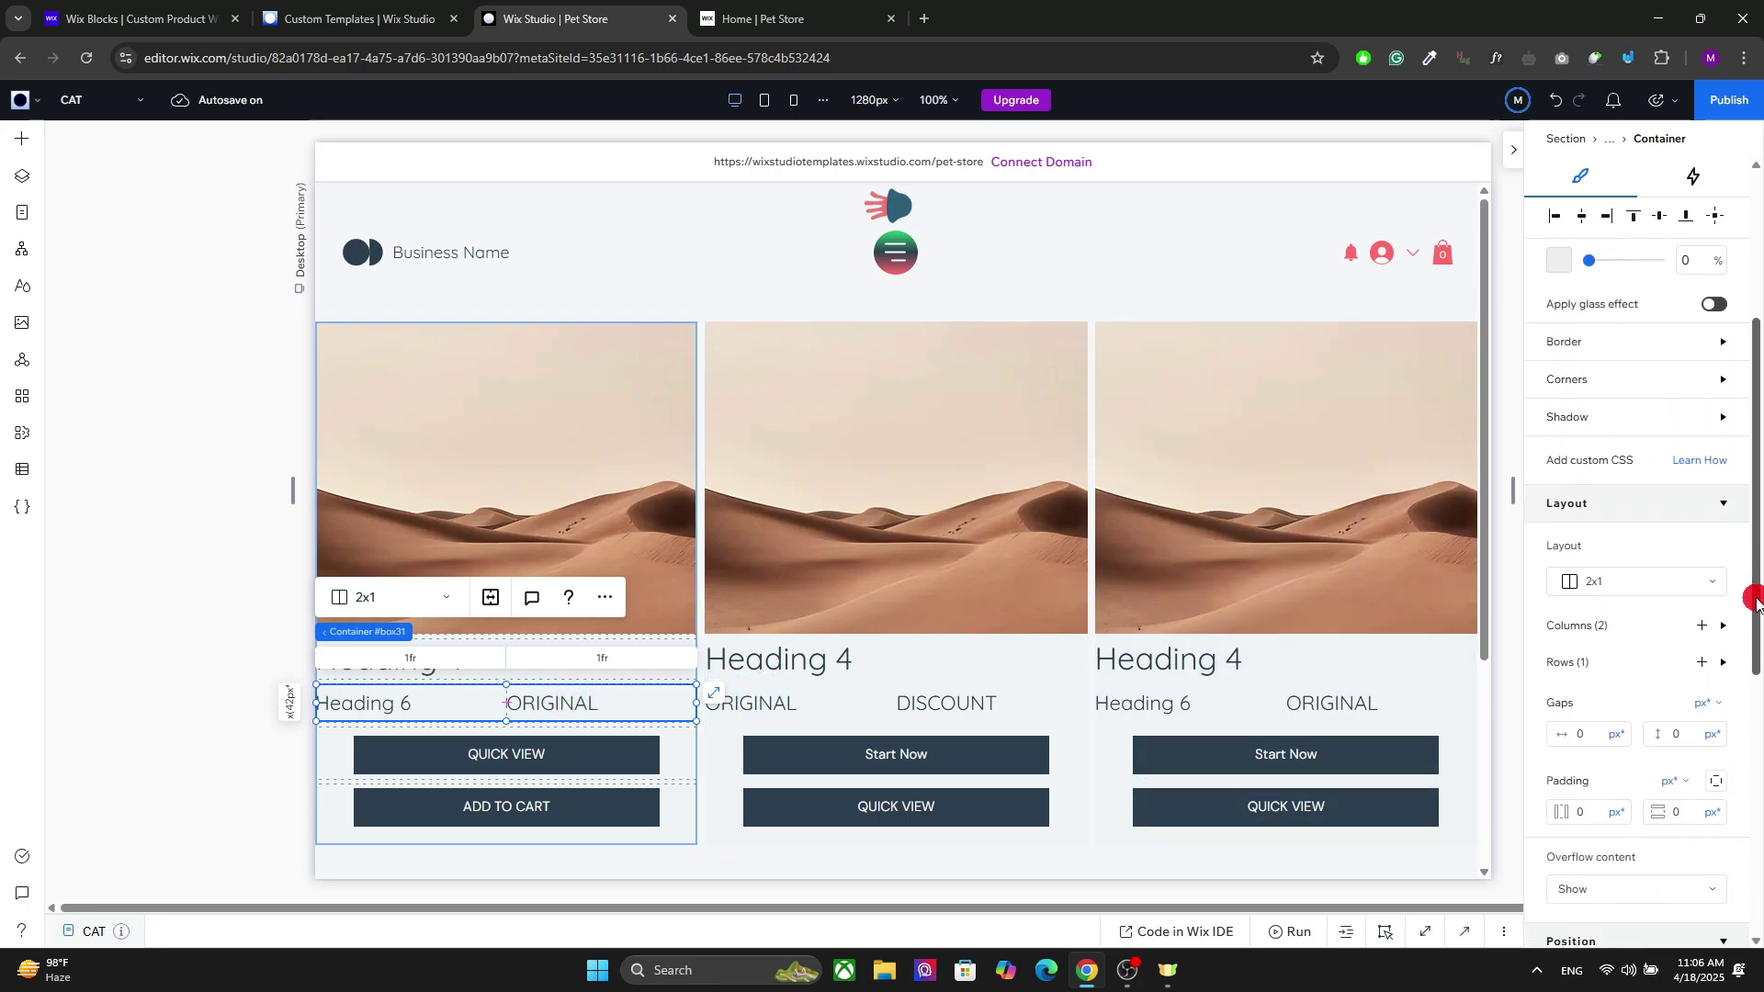
{"action": "left_click", "coordinate": [1731, 662]}
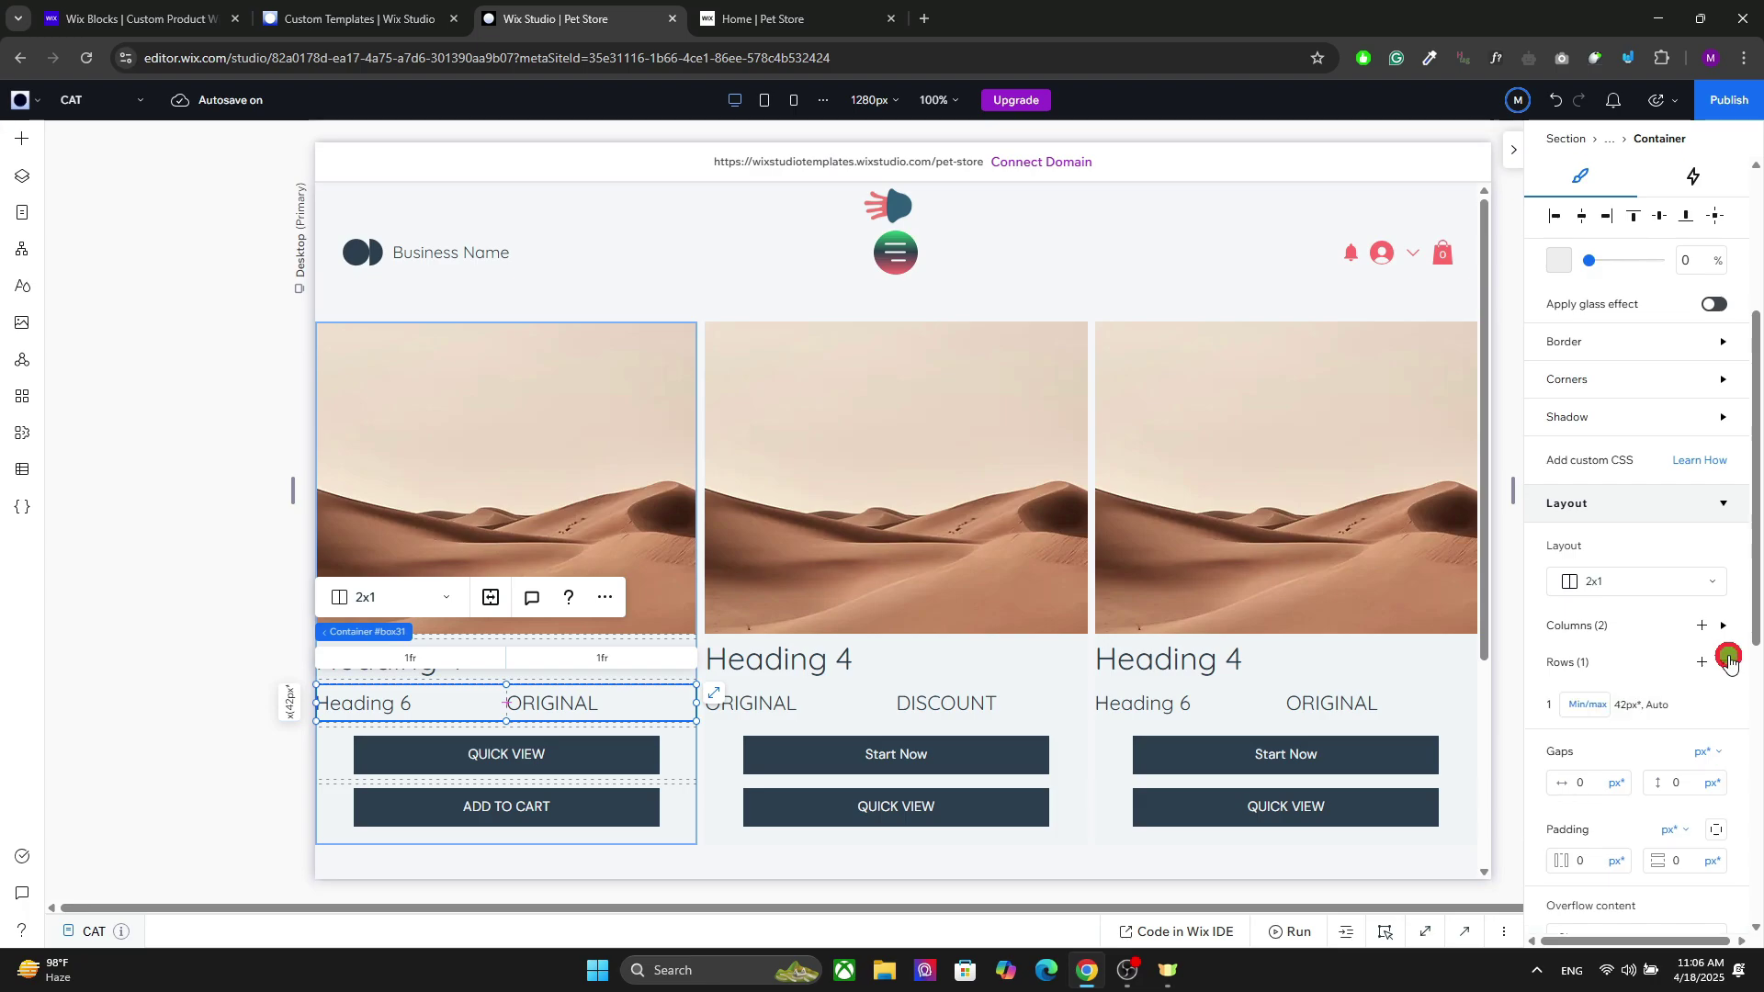
{"action": "left_click", "coordinate": [1592, 699]}
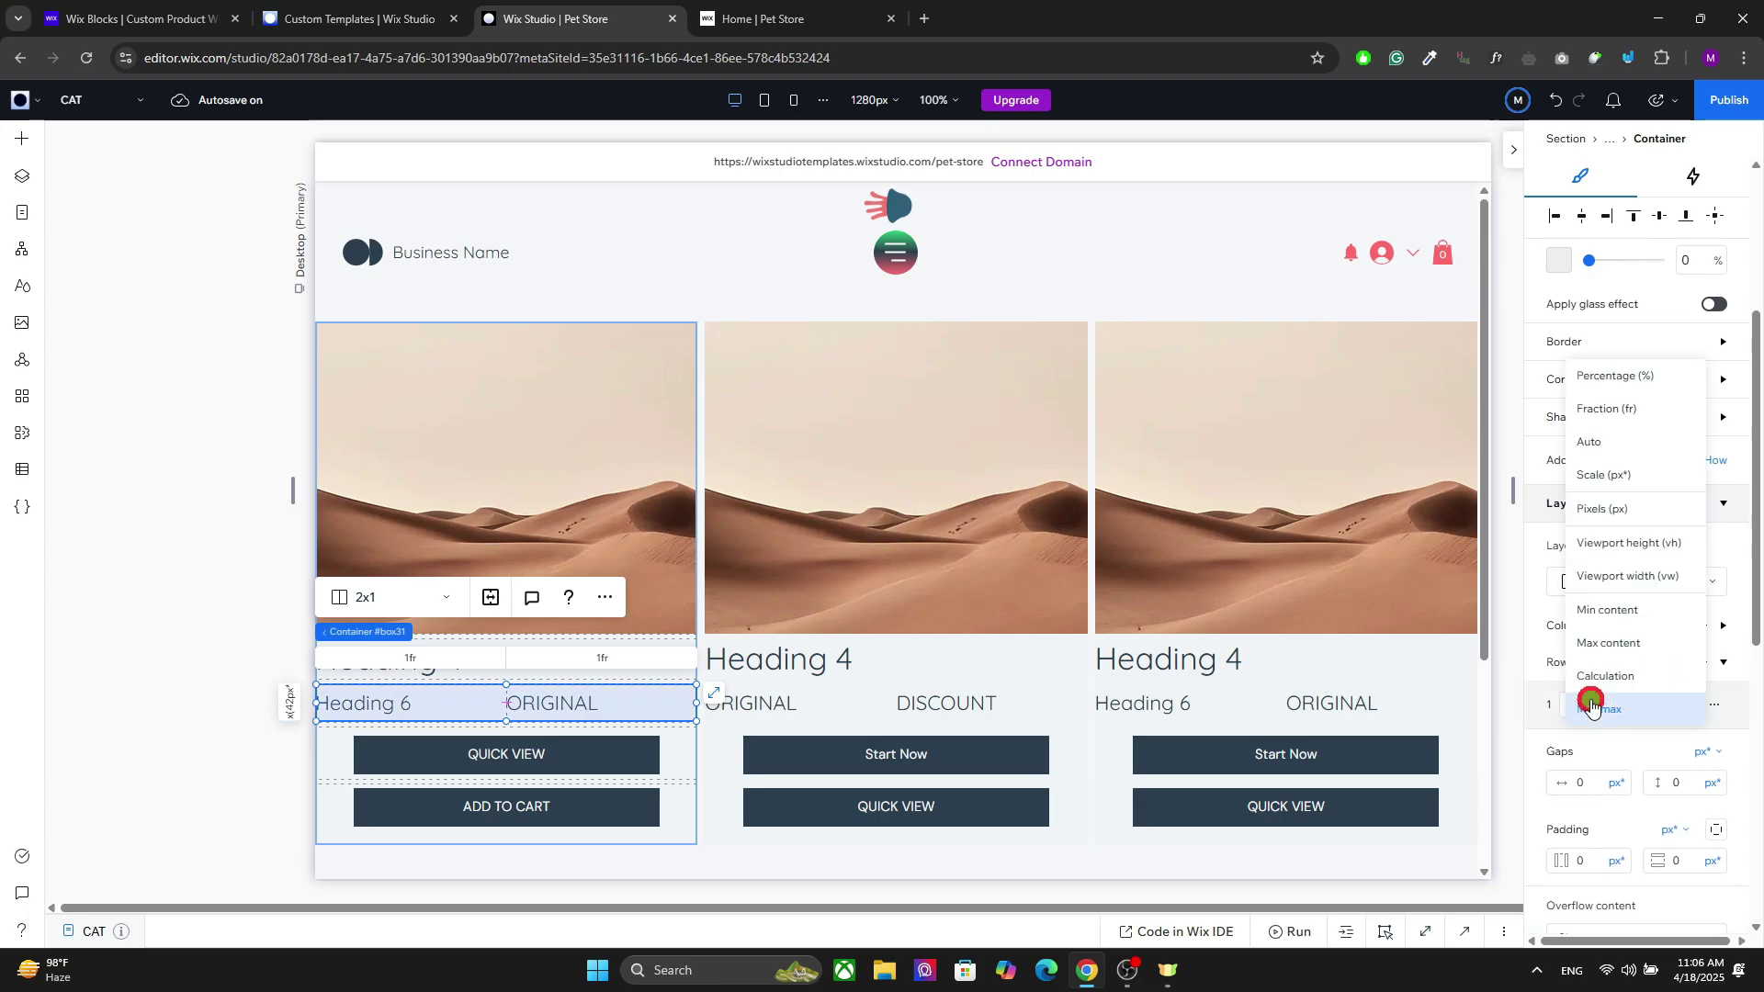
{"action": "left_click", "coordinate": [1600, 642]}
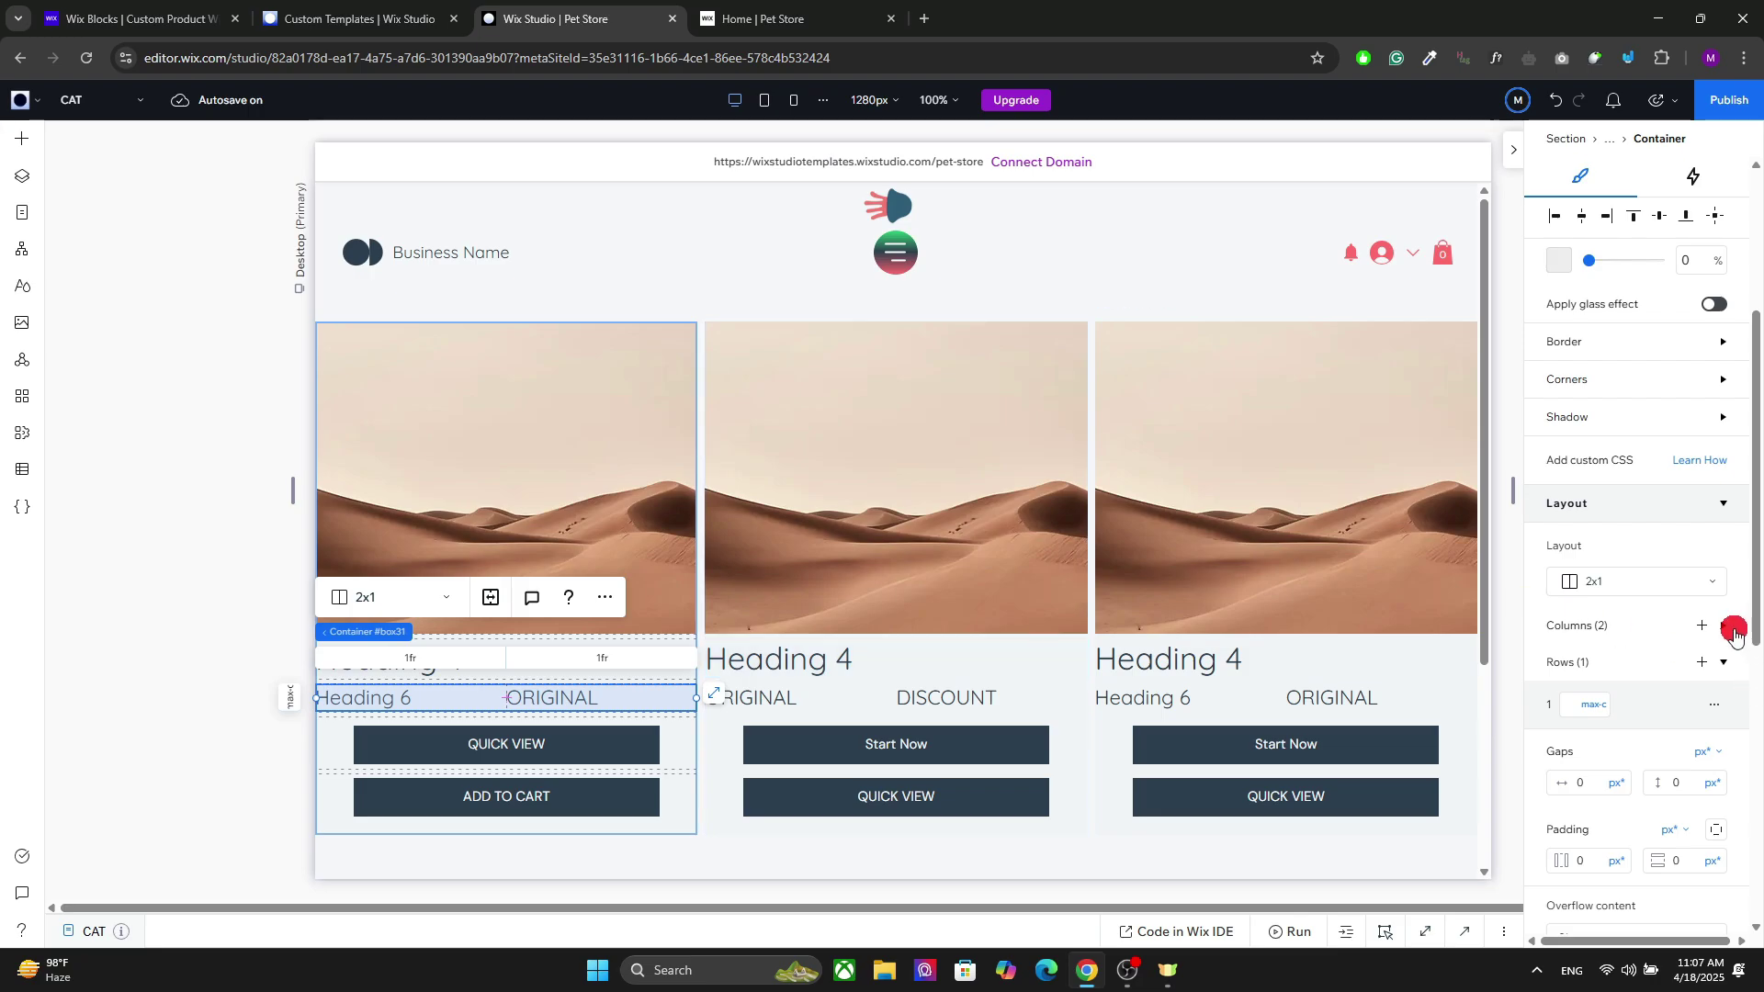
Try sizing the price container's first column to Max content, then undo that change.
{"action": "left_click", "coordinate": [1725, 627]}
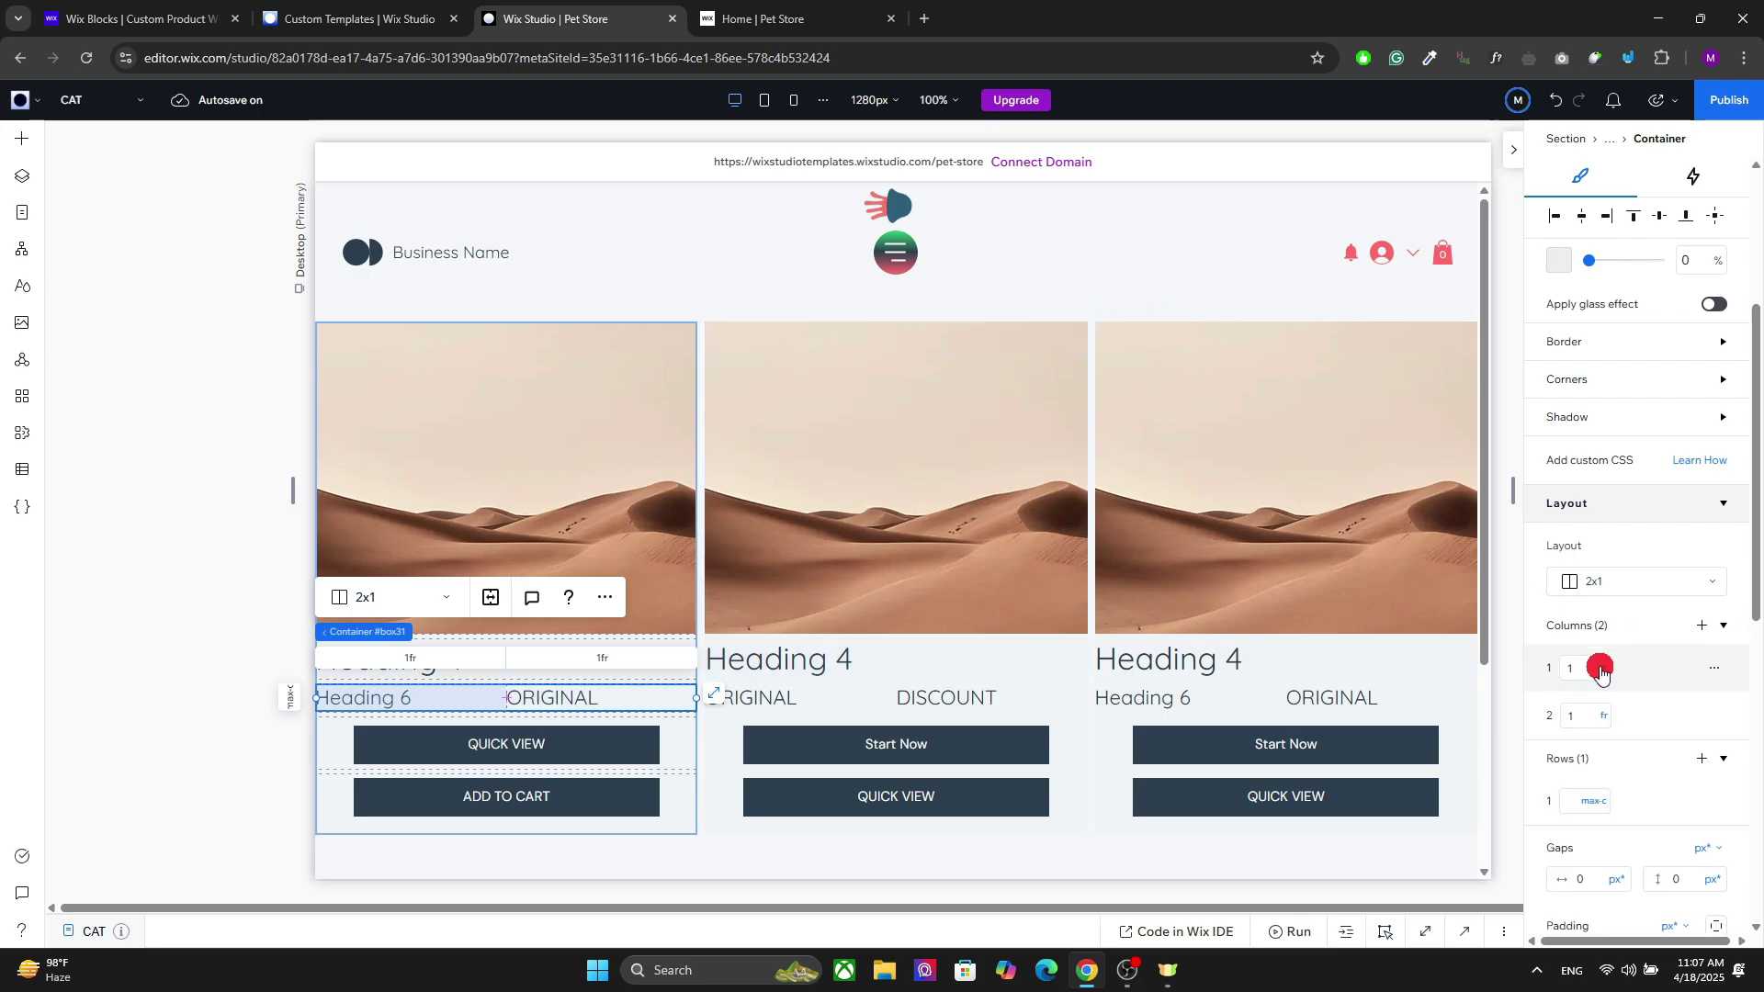
{"action": "left_click", "coordinate": [1601, 671]}
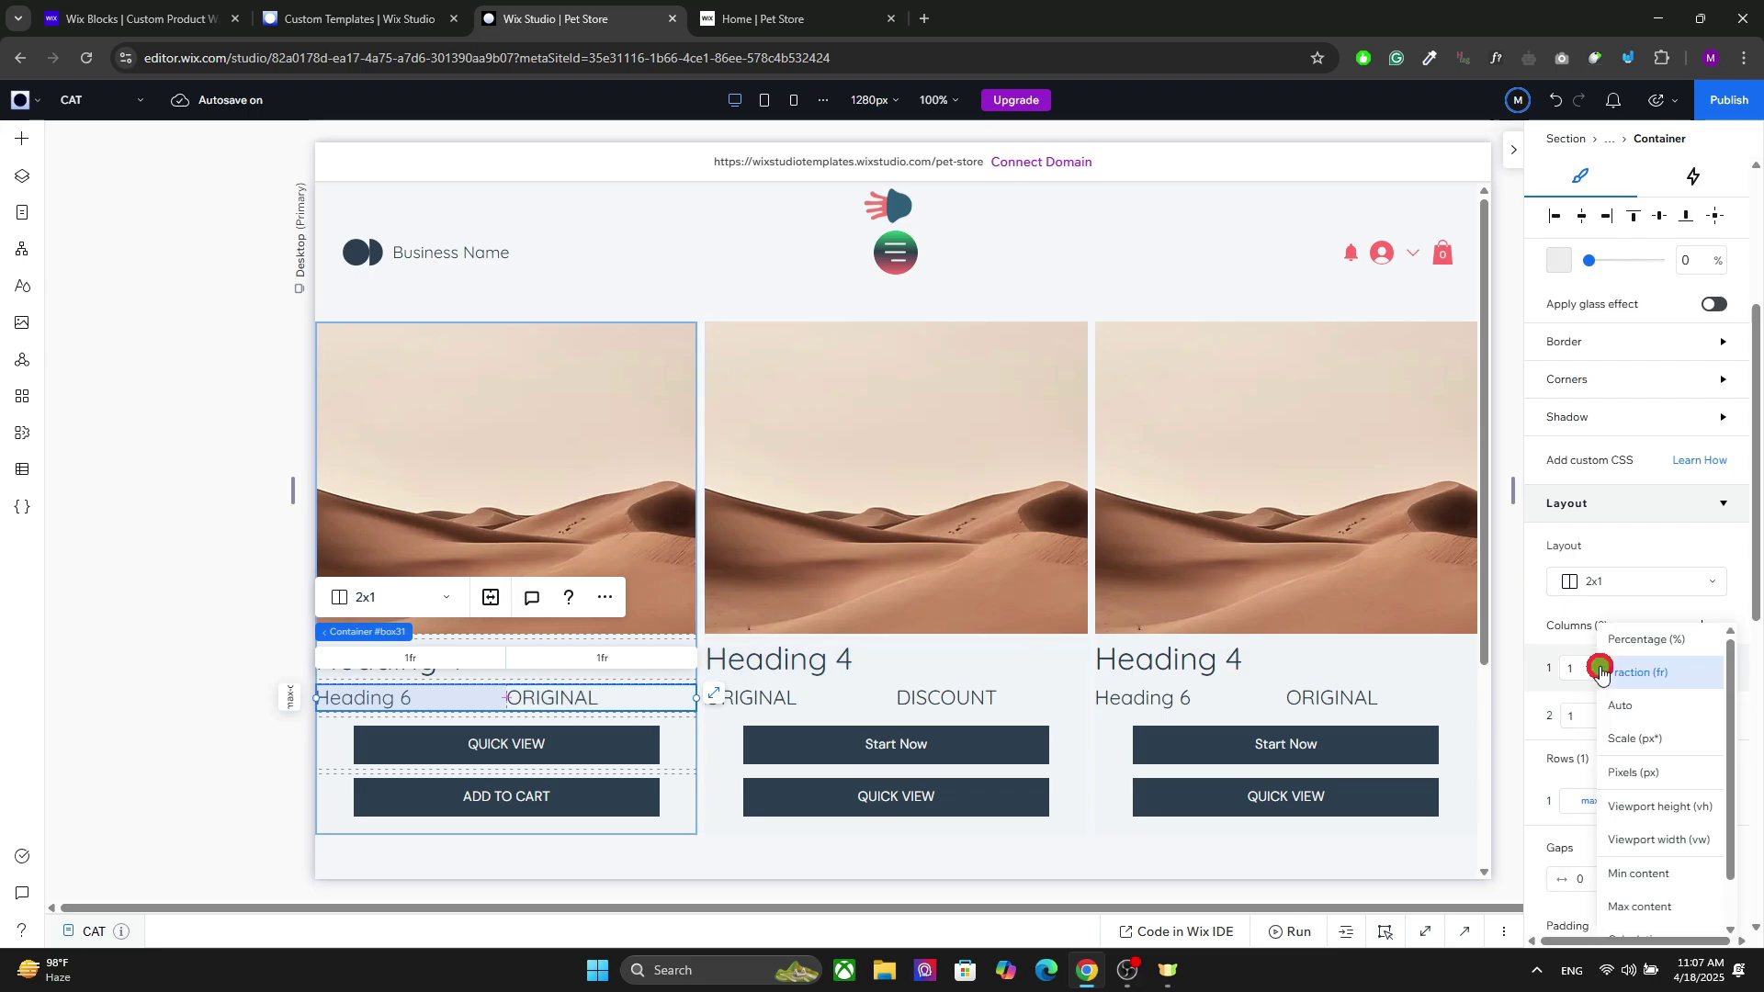
{"action": "left_click", "coordinate": [1655, 910]}
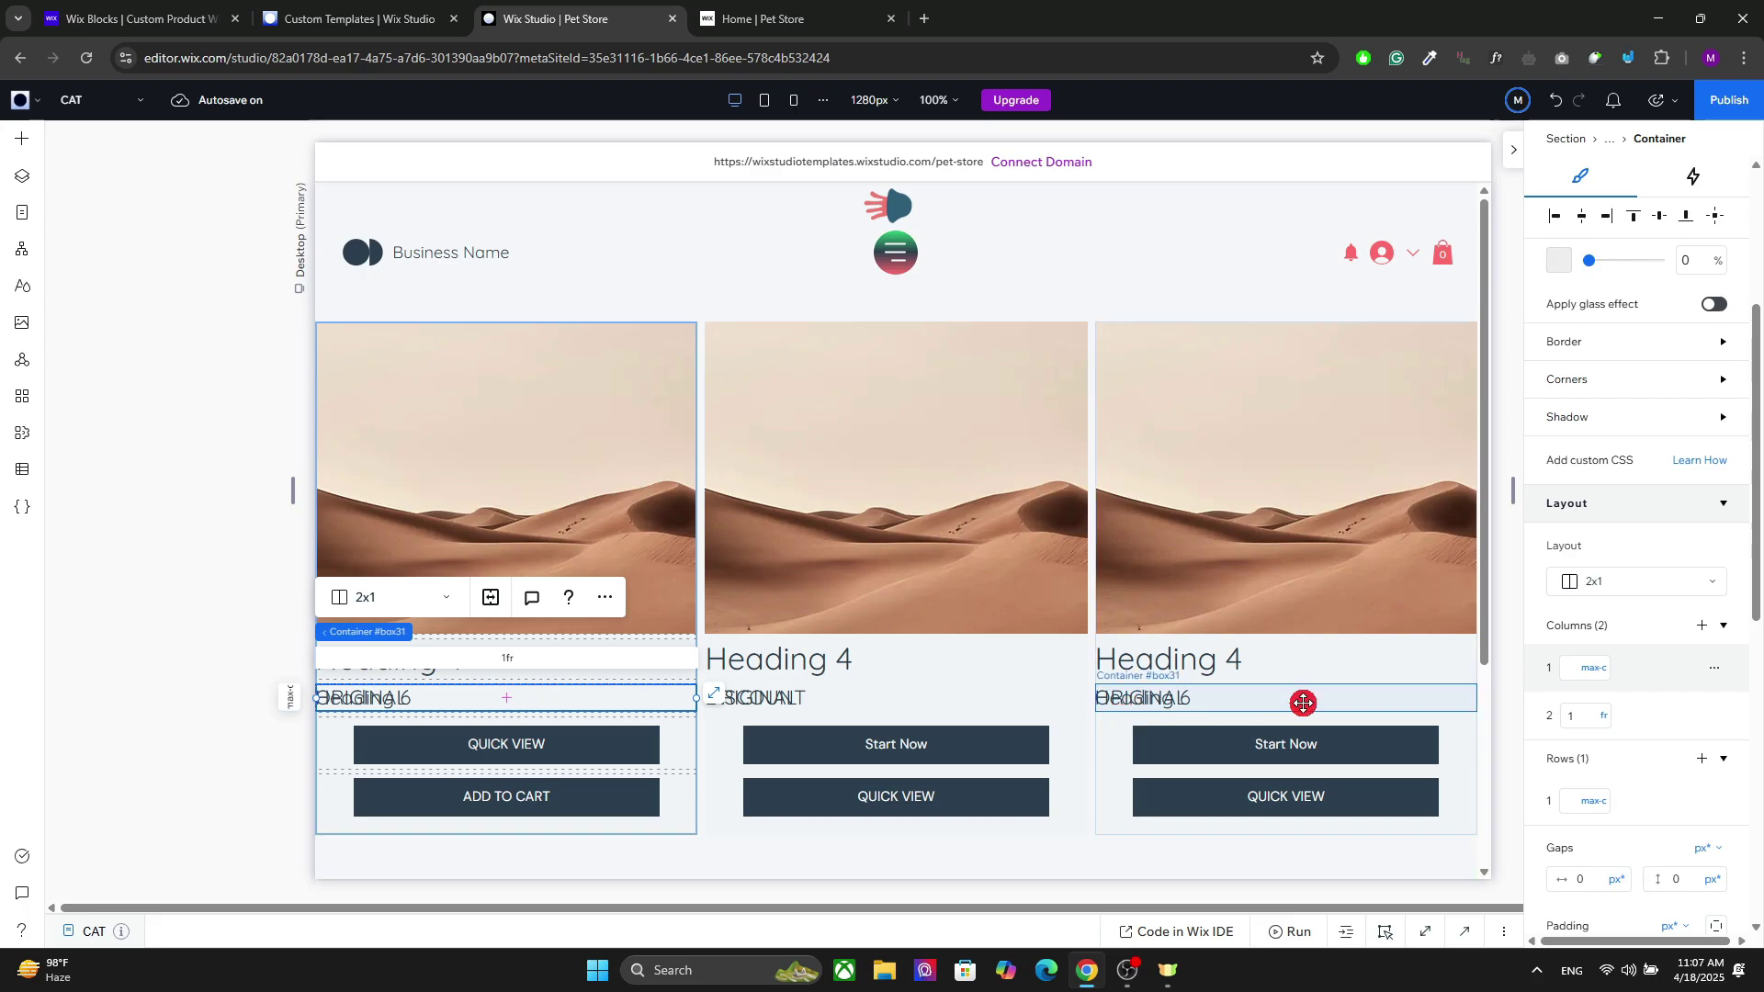
{"action": "key", "text": "ctrl+z"}
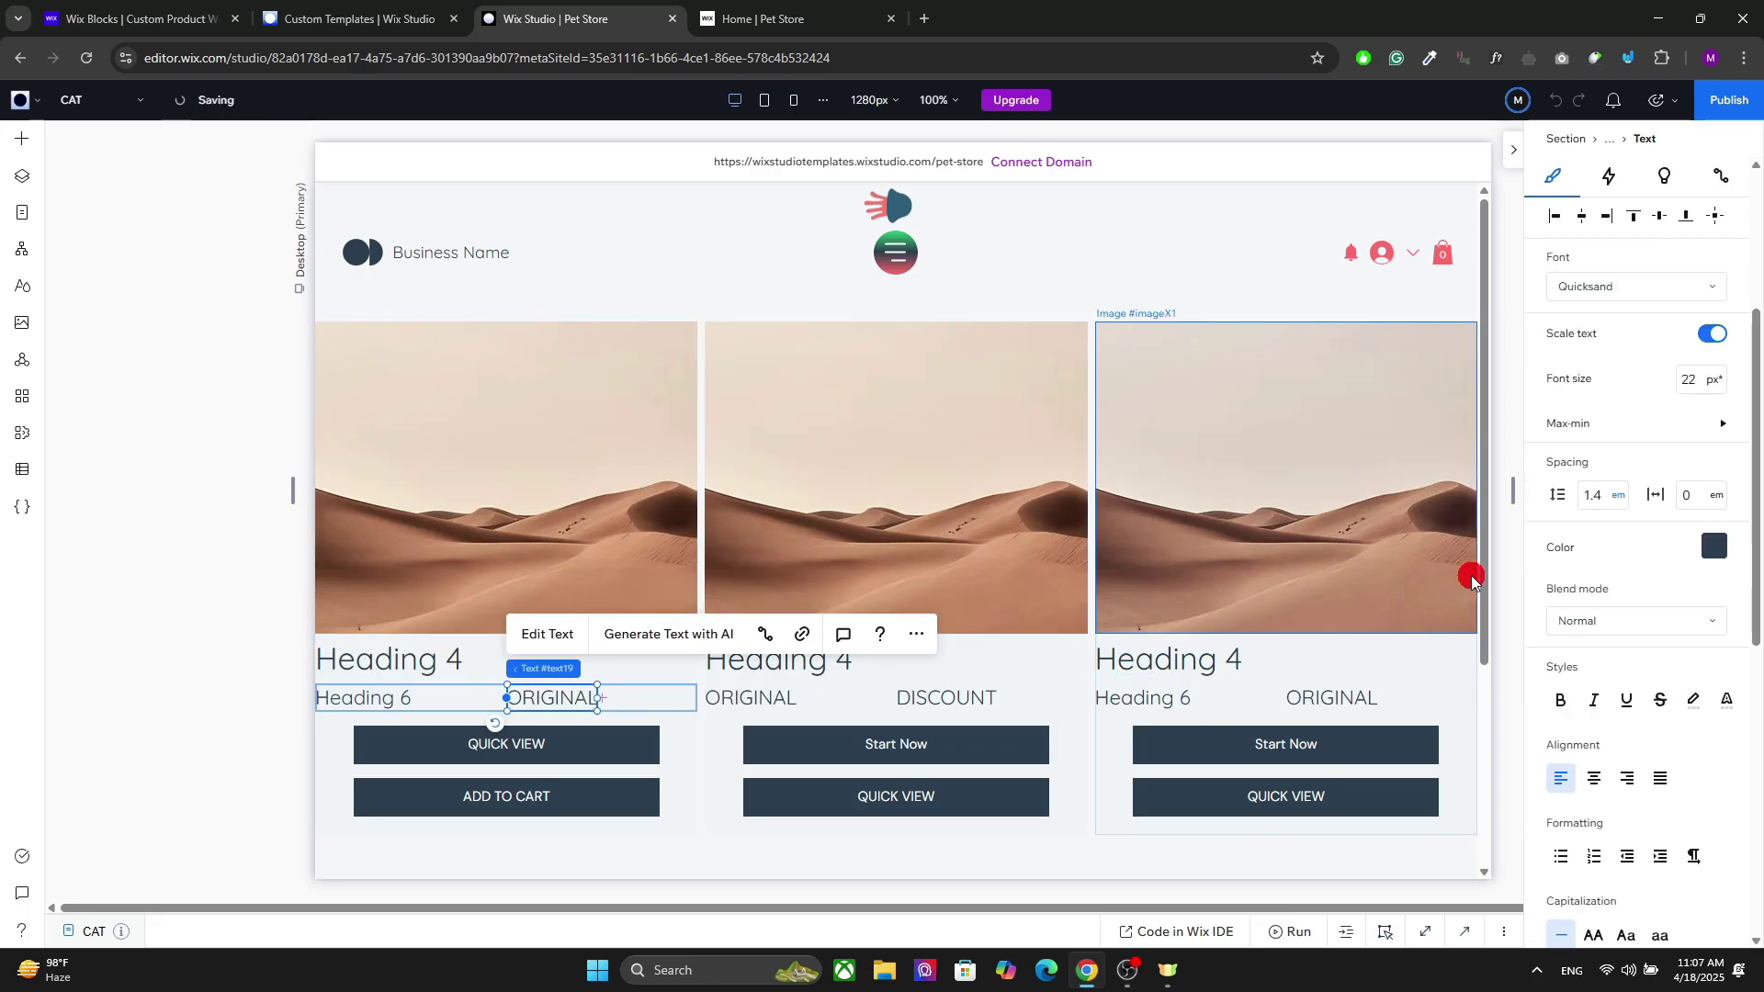
Place the Heading 6 text in the first grid cell of the two-column price container.
{"action": "left_click_drag", "start_coordinate": [1752, 484], "coordinate": [1750, 758]}
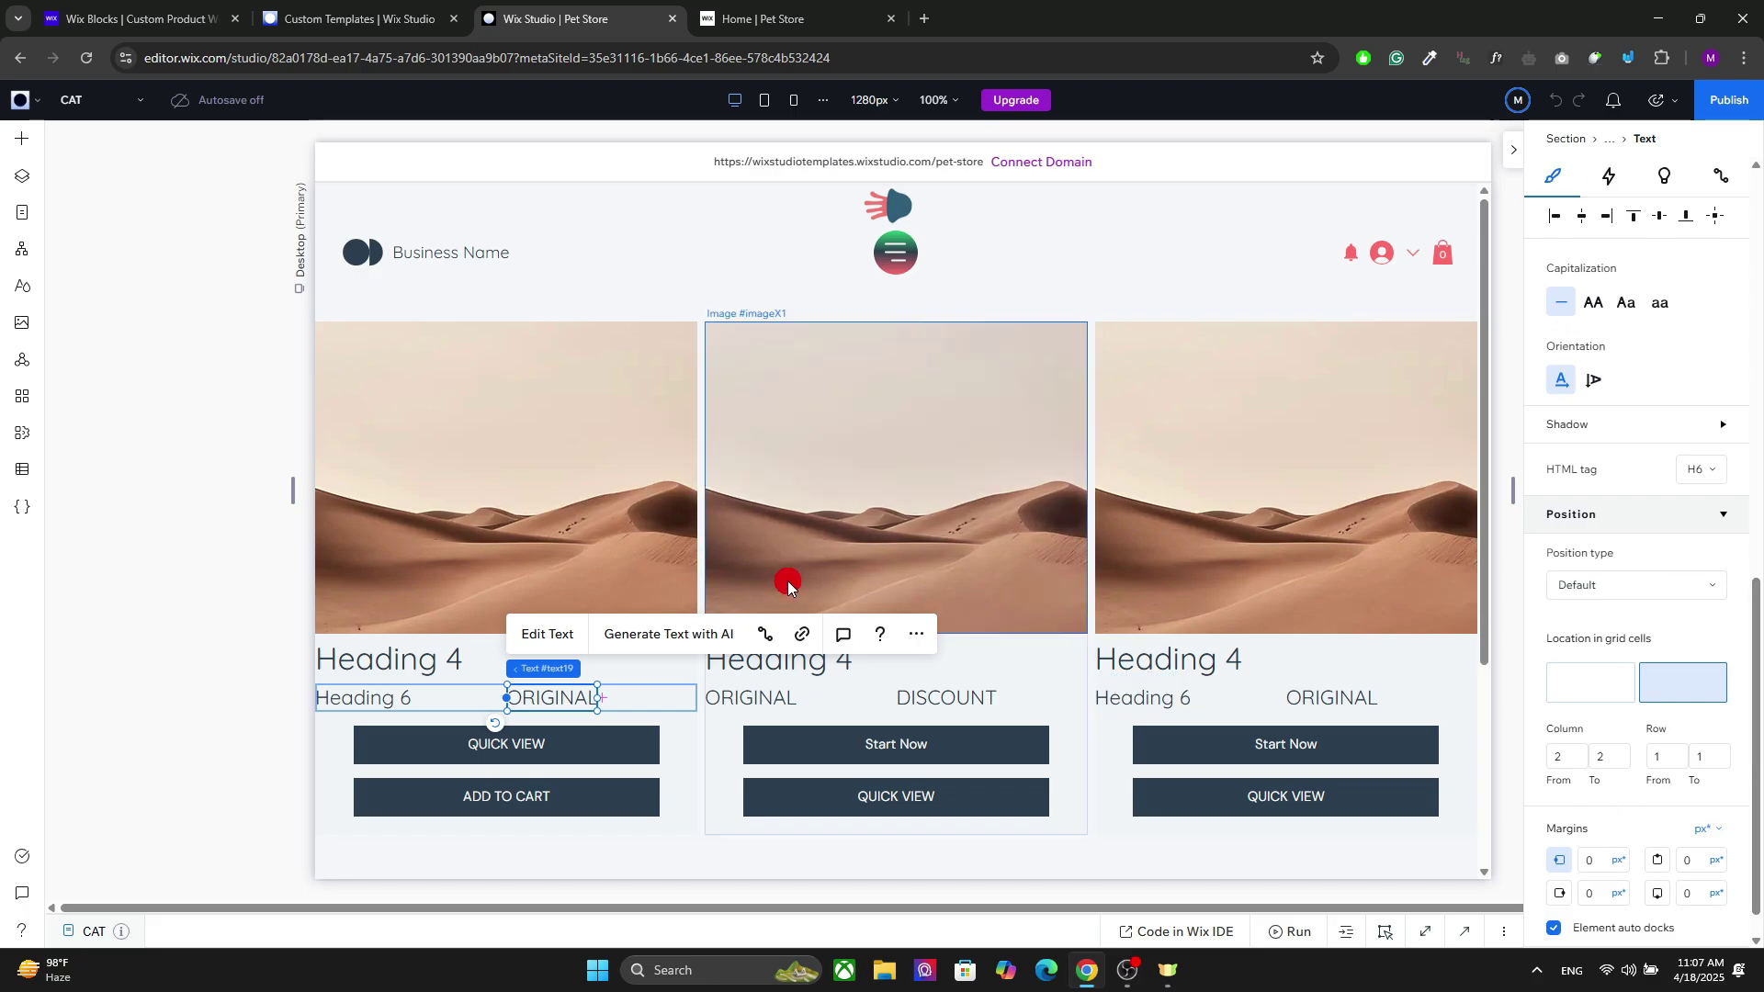
{"action": "left_click", "coordinate": [390, 695]}
{"action": "left_click", "coordinate": [1584, 681]}
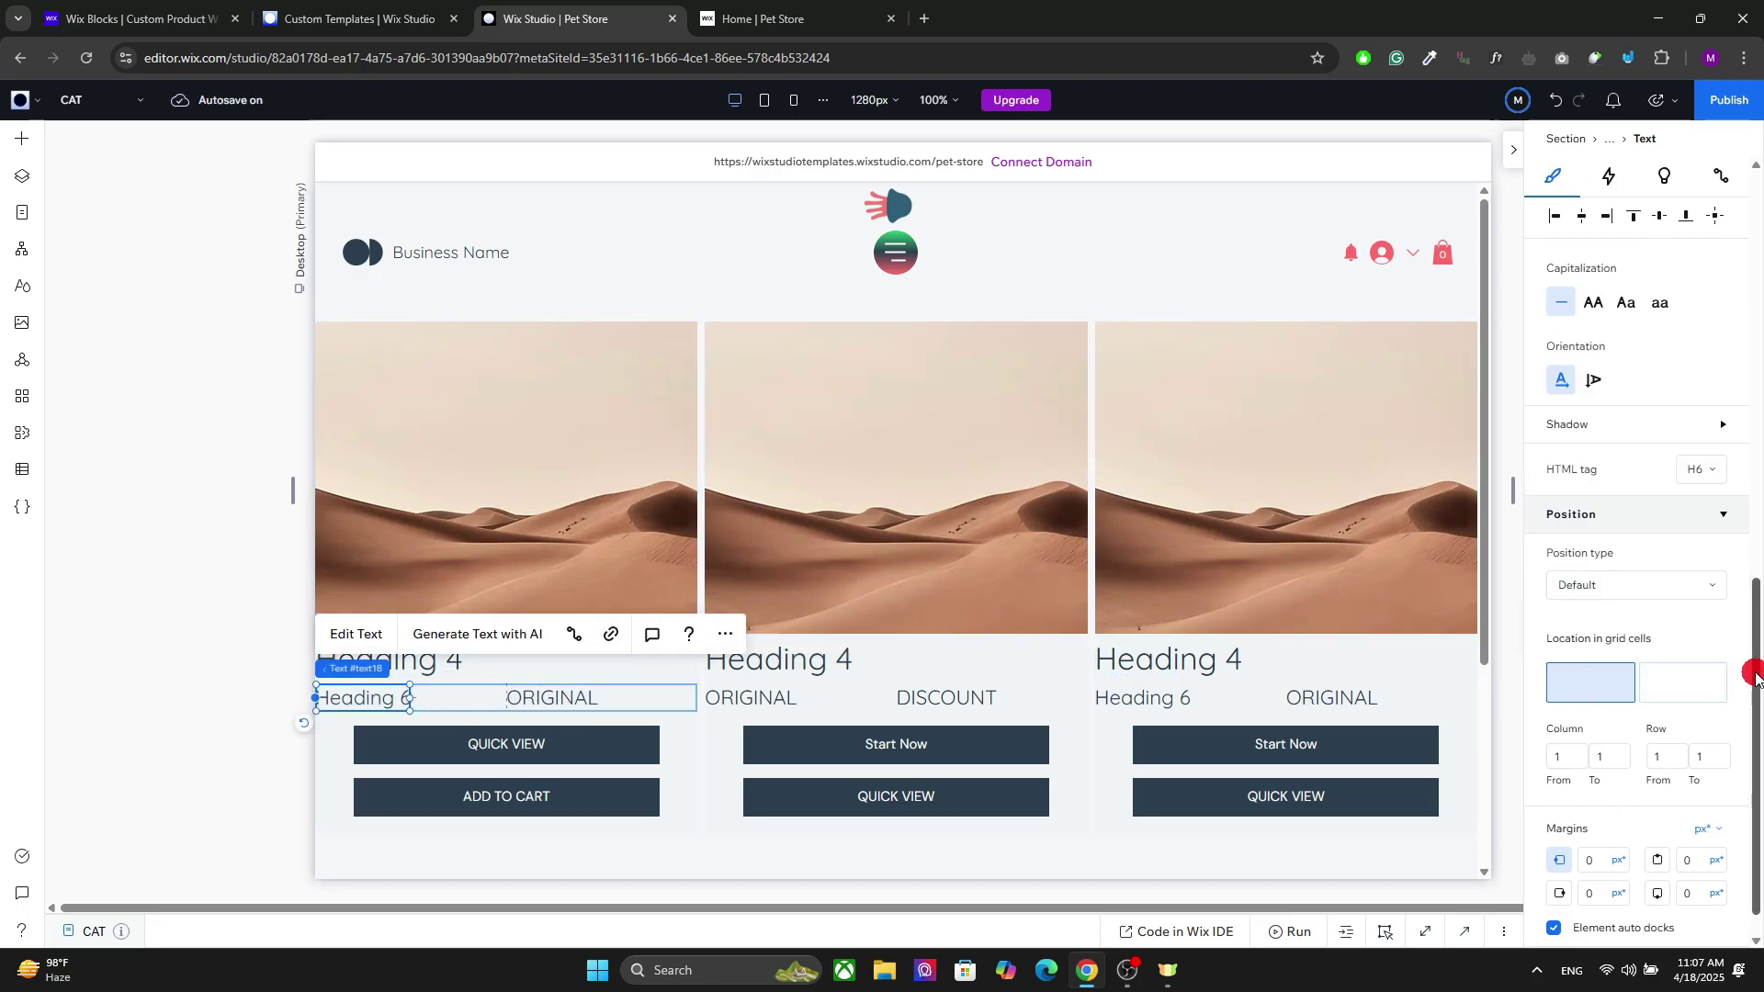
{"action": "left_click_drag", "start_coordinate": [1750, 669], "coordinate": [1750, 630]}
Size the first column of the price texts' container to Max content.
{"action": "left_click", "coordinate": [678, 694]}
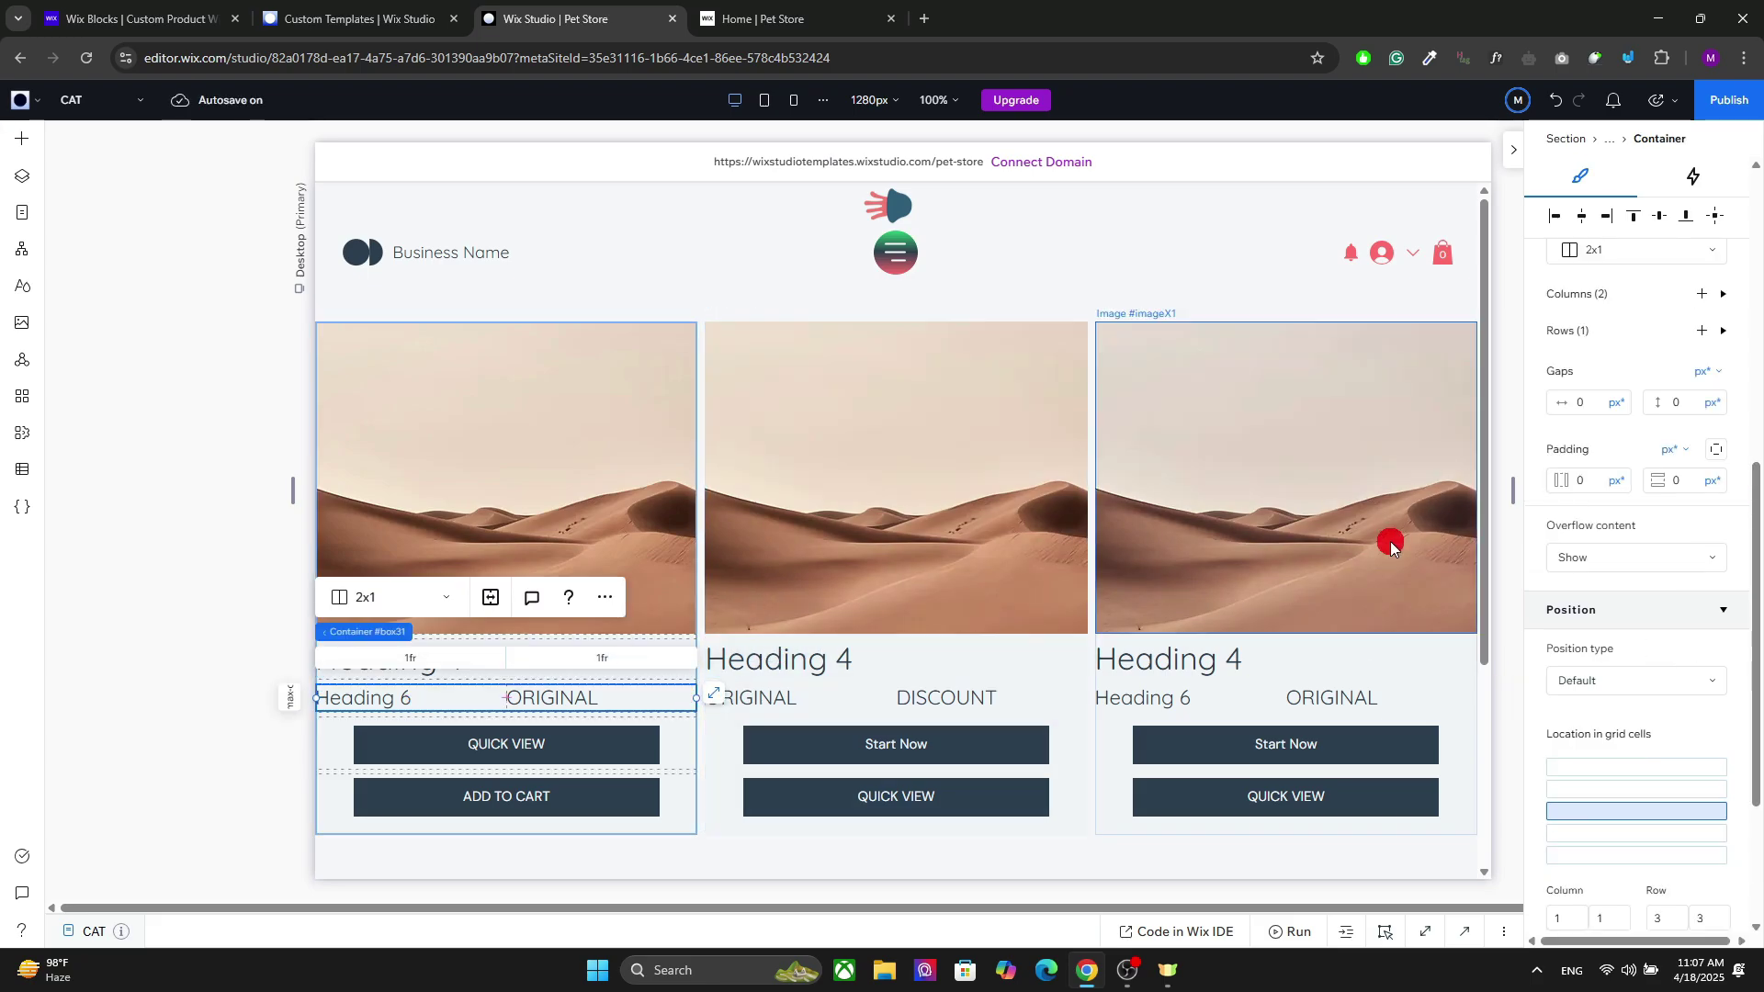
{"action": "scroll", "coordinate": [1757, 577], "scroll_direction": "up", "scroll_amount": 3}
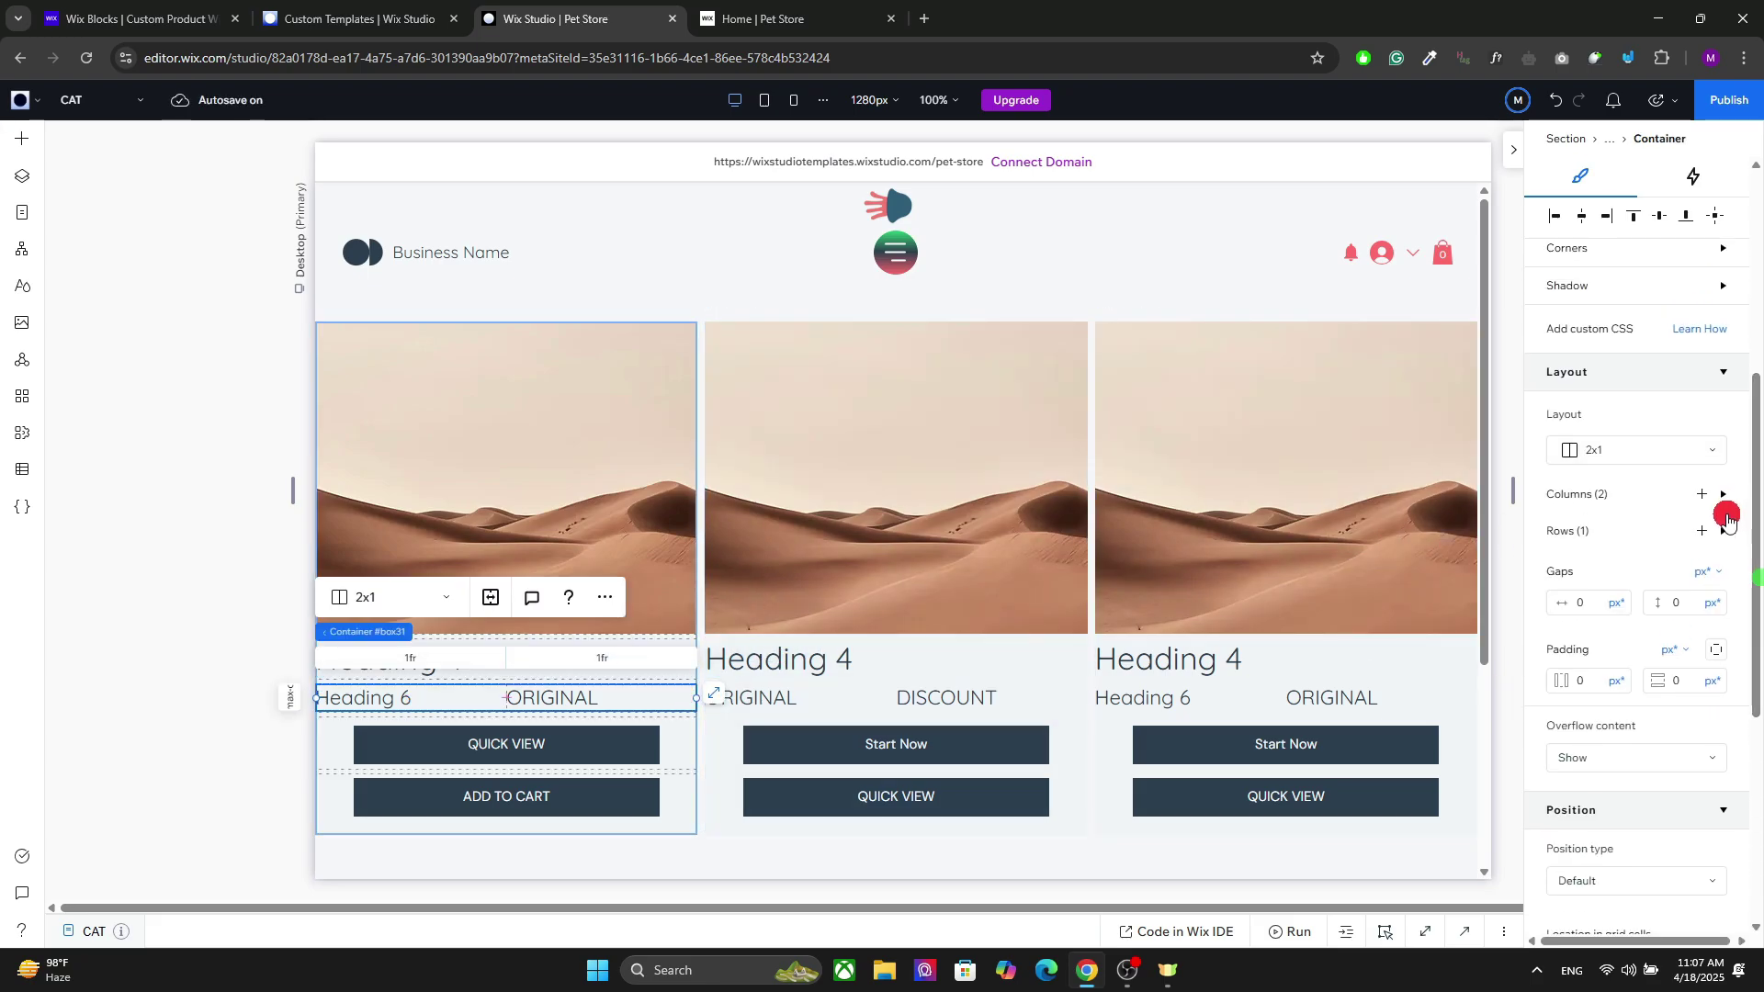
{"action": "left_click", "coordinate": [1724, 492]}
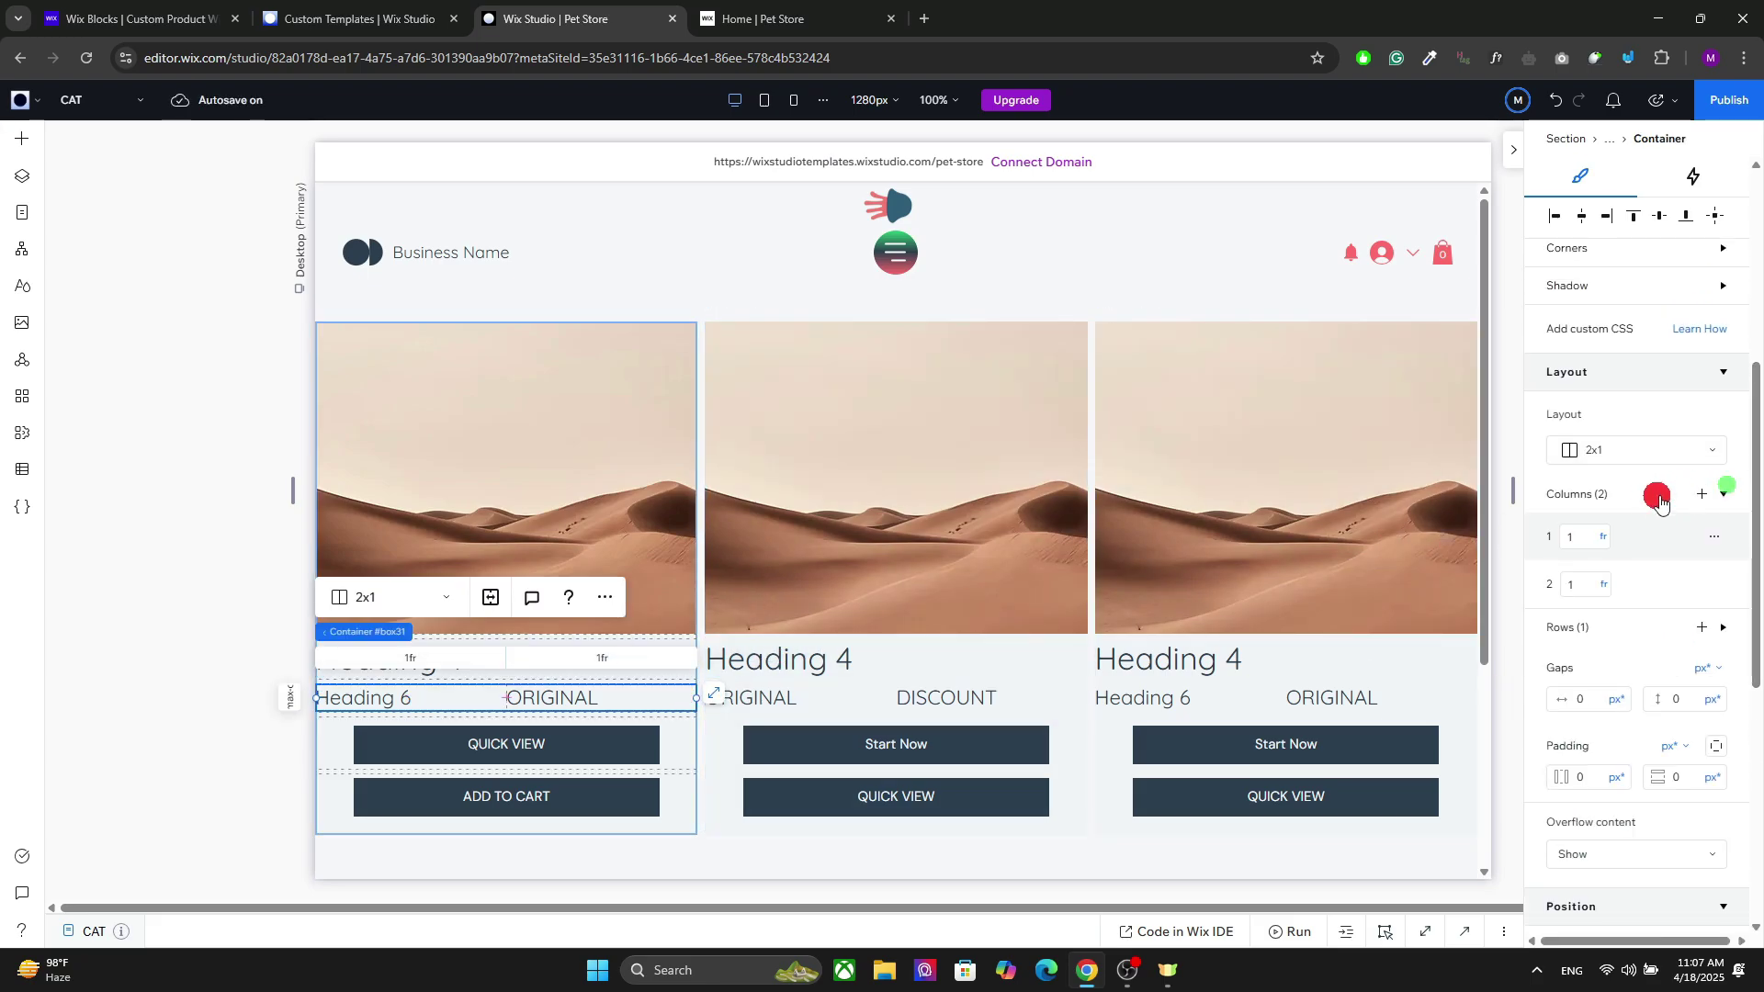
{"action": "left_click", "coordinate": [1606, 533]}
{"action": "left_click", "coordinate": [1652, 774]}
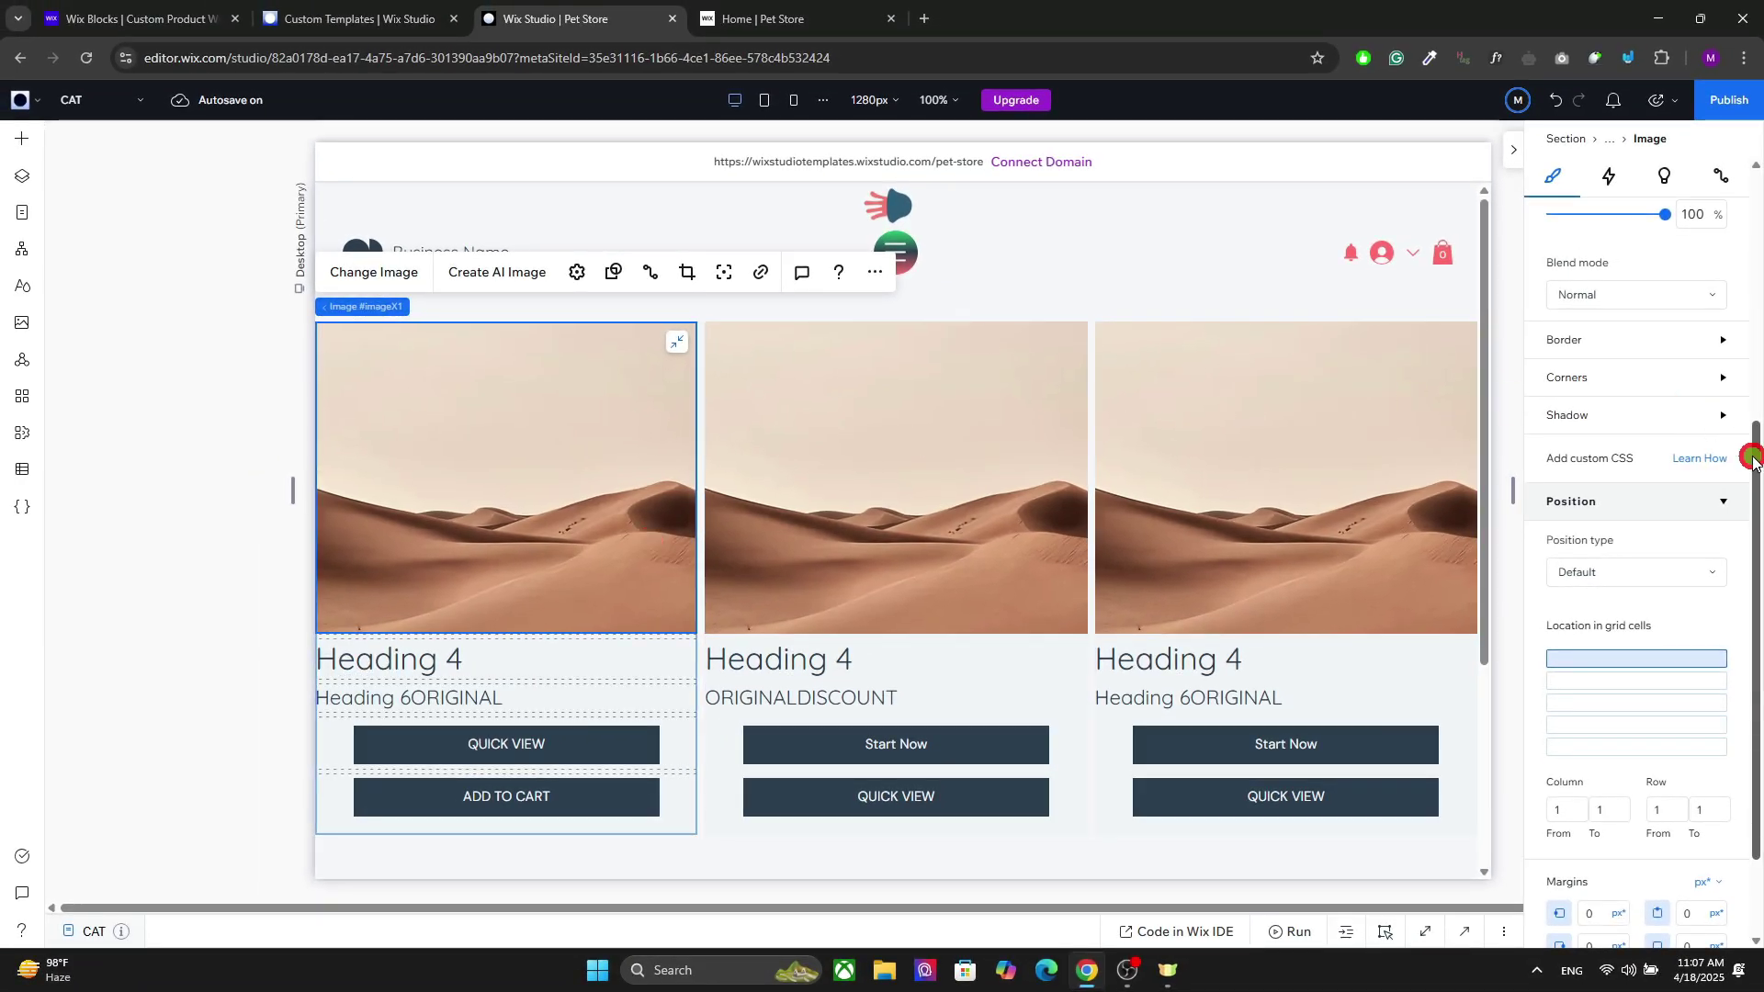
Create a dataset for the repeater image from the Stores Products collection, named Stores/Products dataset.
{"action": "left_click_drag", "start_coordinate": [1755, 457], "coordinate": [1734, 204]}
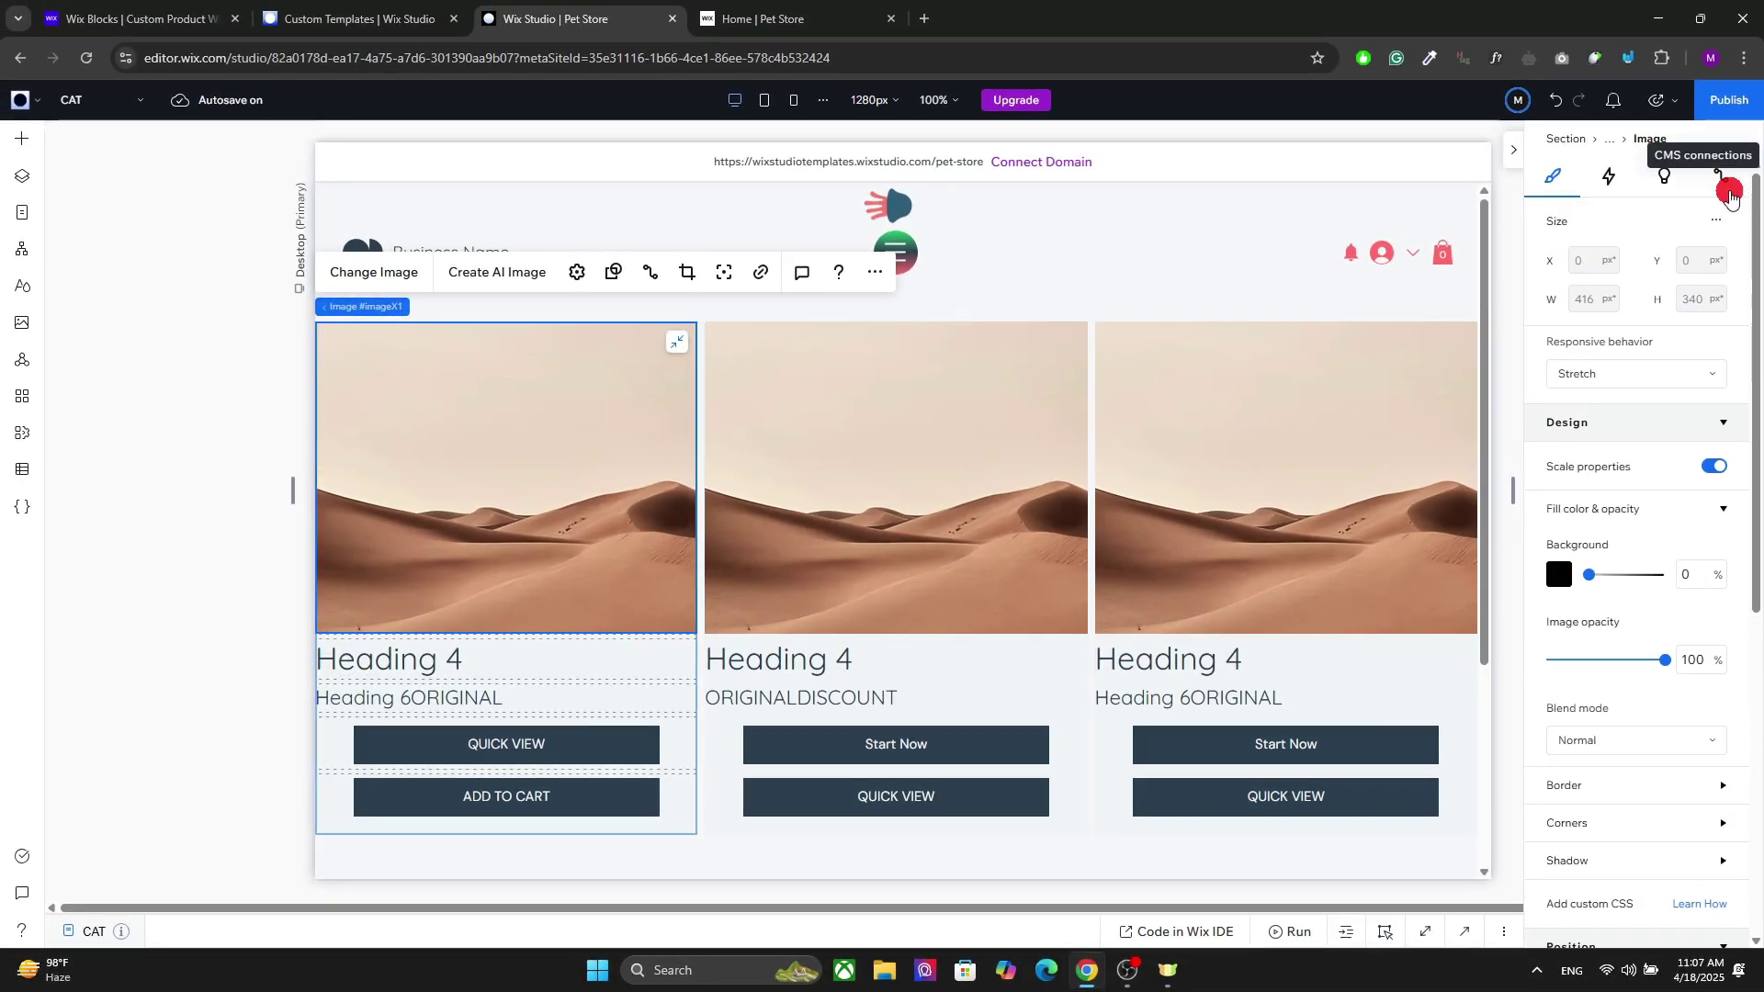
{"action": "left_click", "coordinate": [1732, 194]}
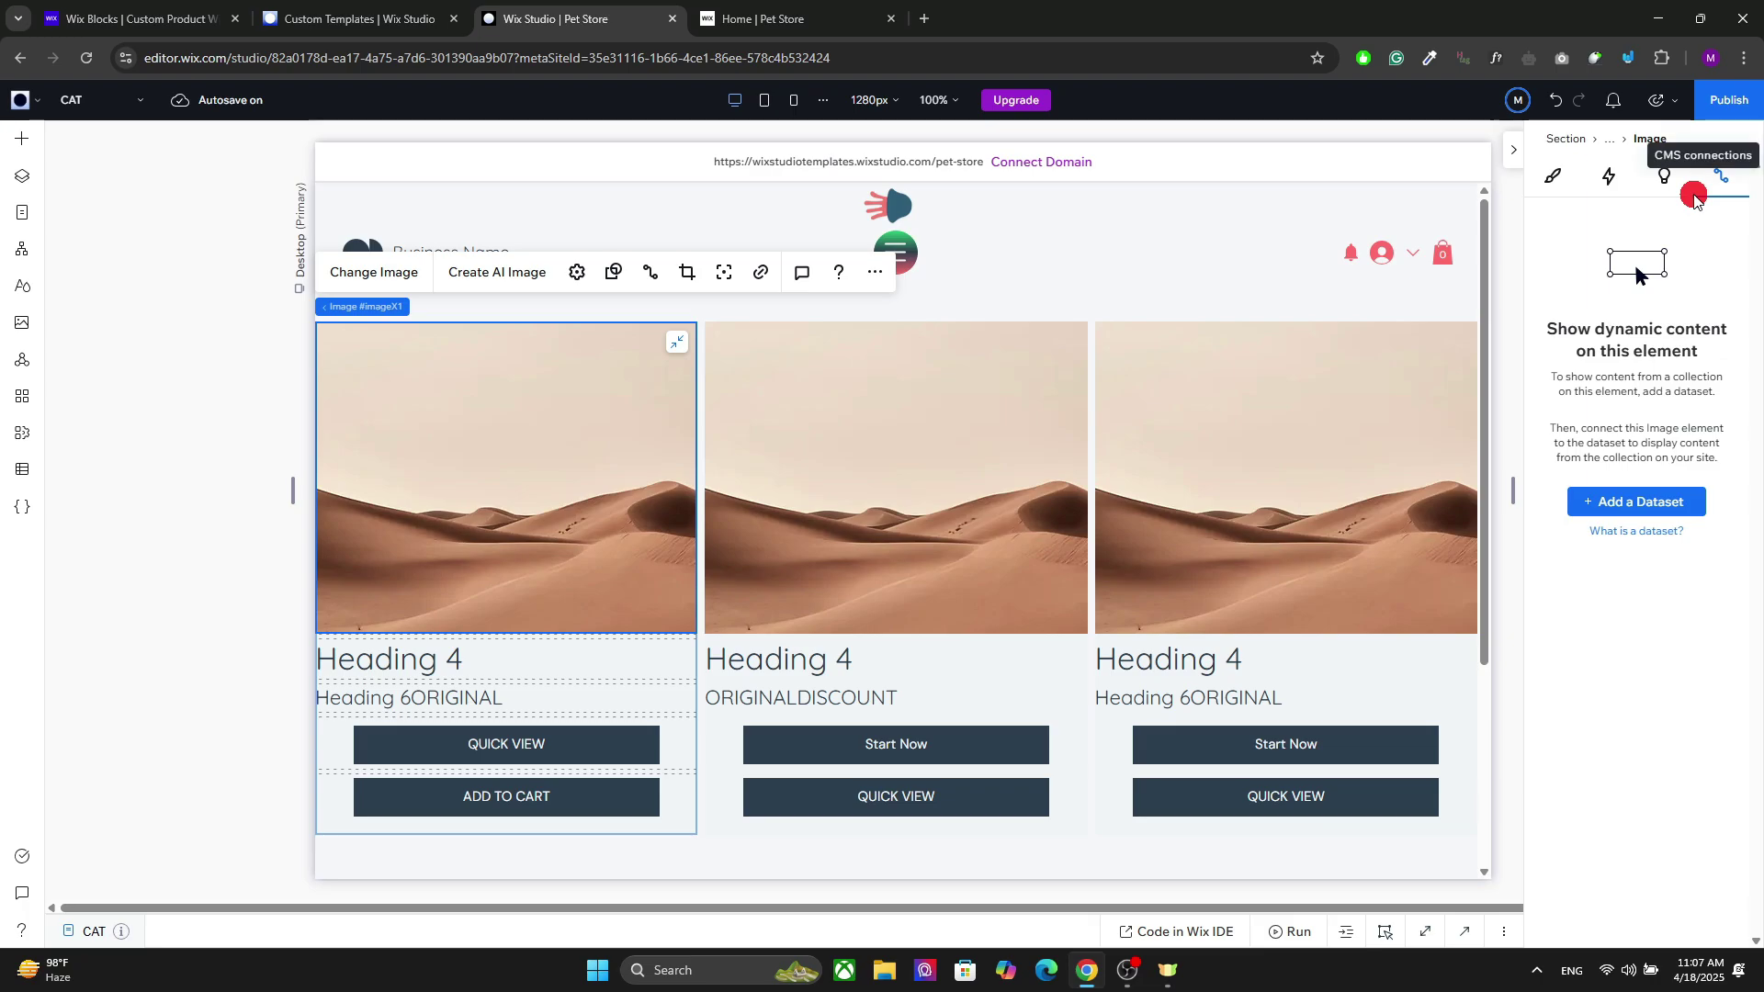
{"action": "left_click", "coordinate": [1619, 501]}
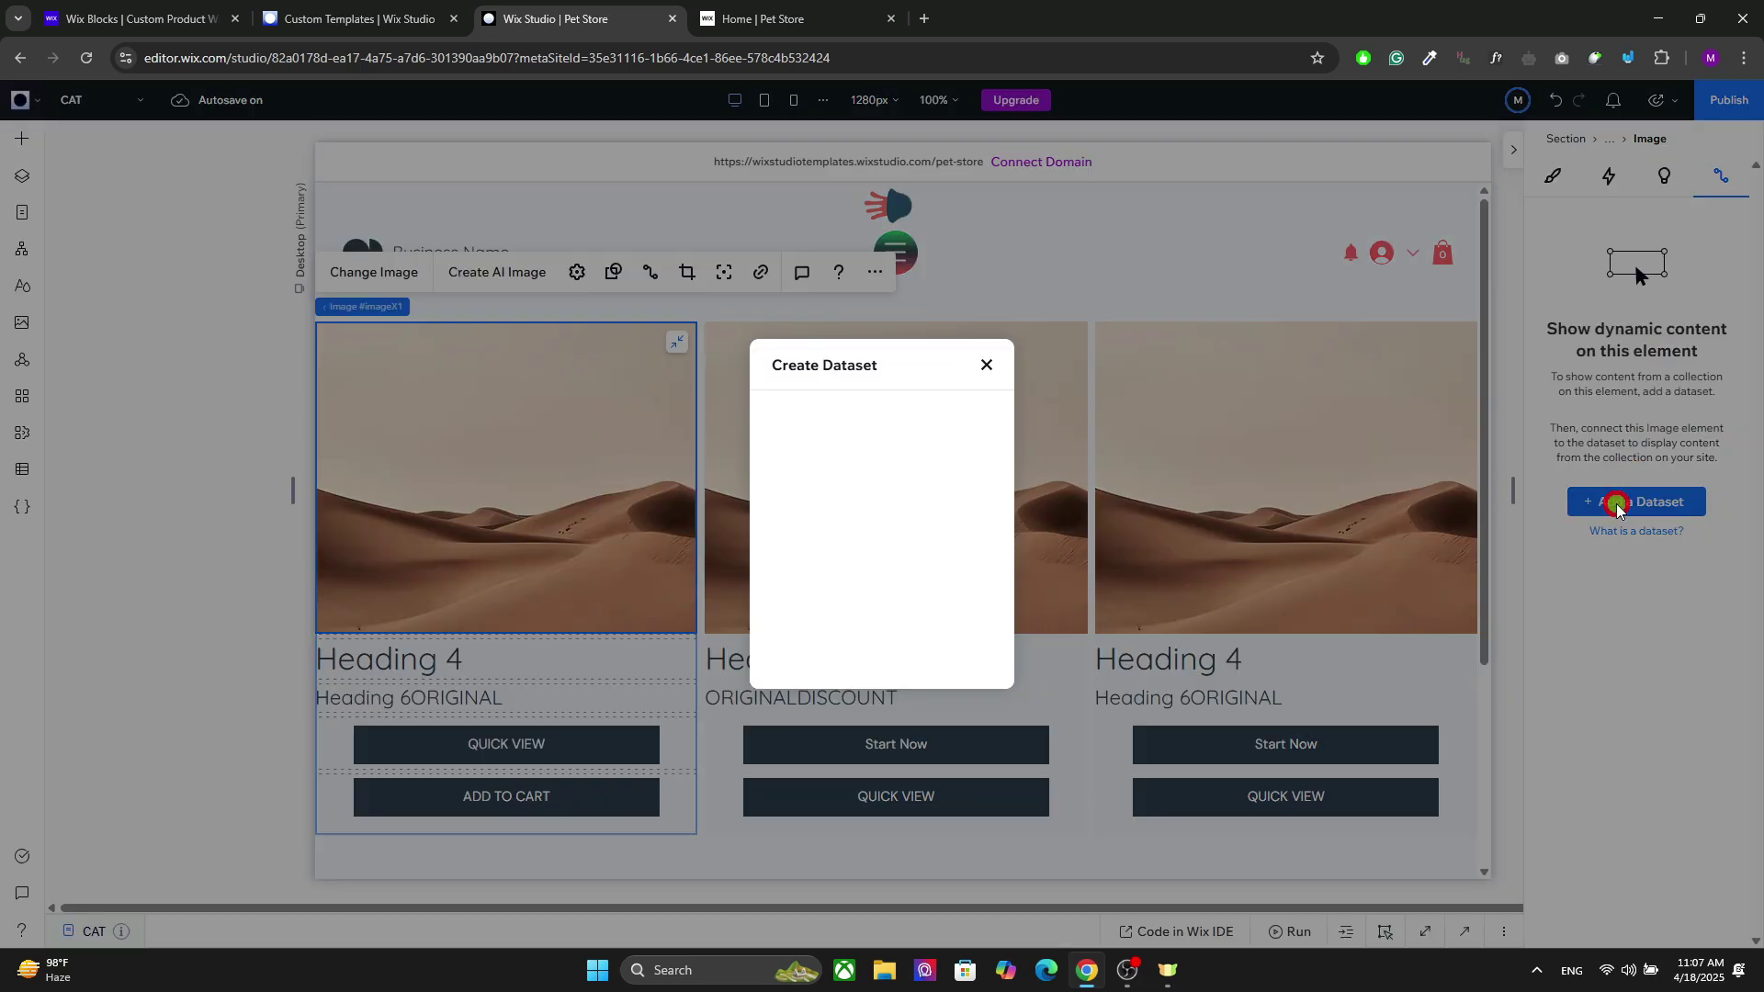
{"action": "left_click", "coordinate": [937, 517]}
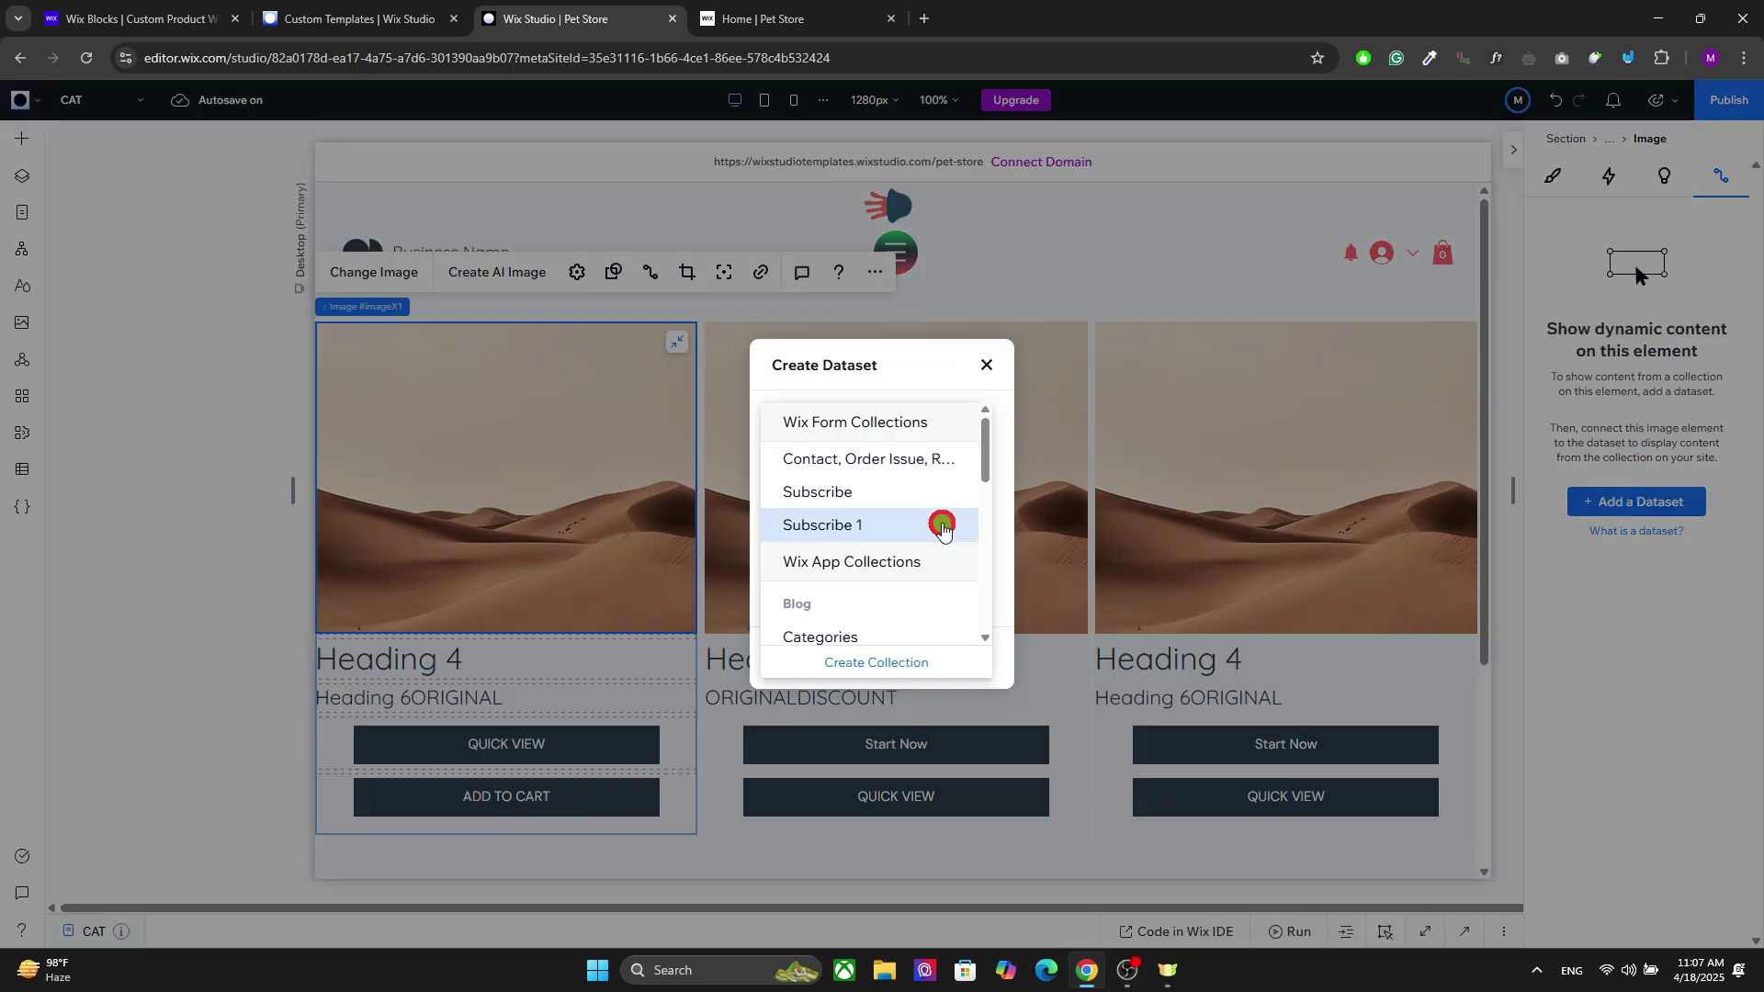
{"action": "left_click_drag", "start_coordinate": [983, 476], "coordinate": [973, 632]}
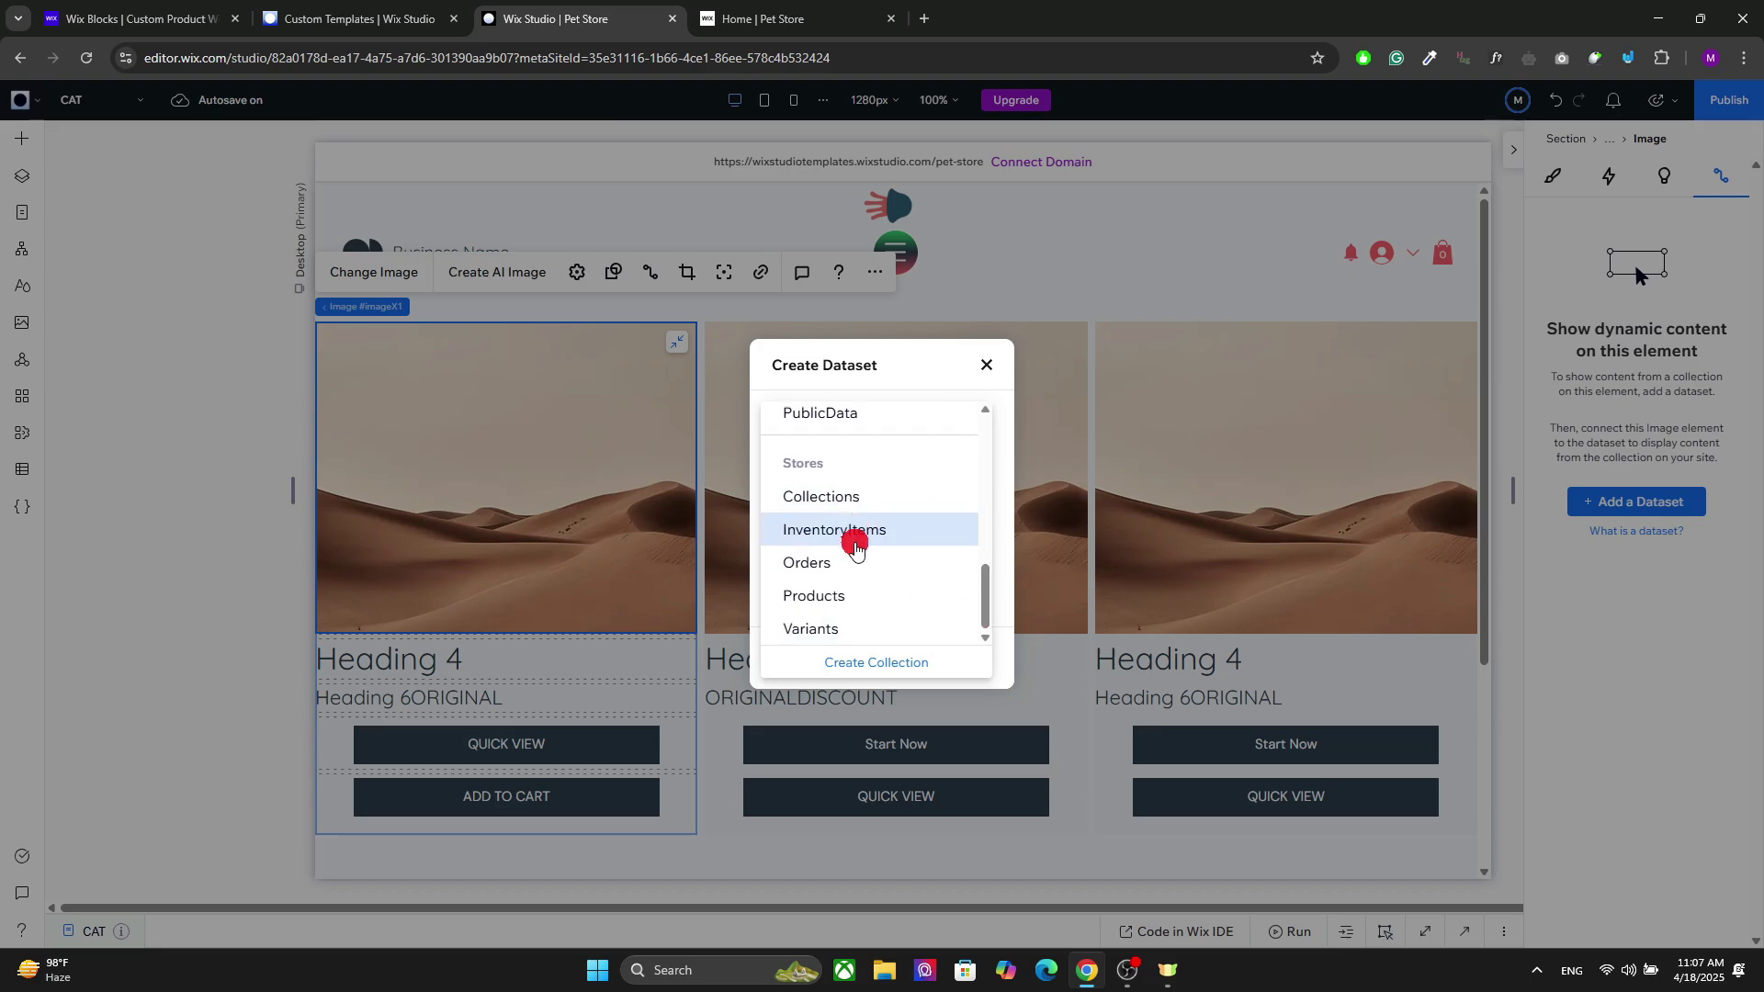
{"action": "left_click", "coordinate": [848, 598]}
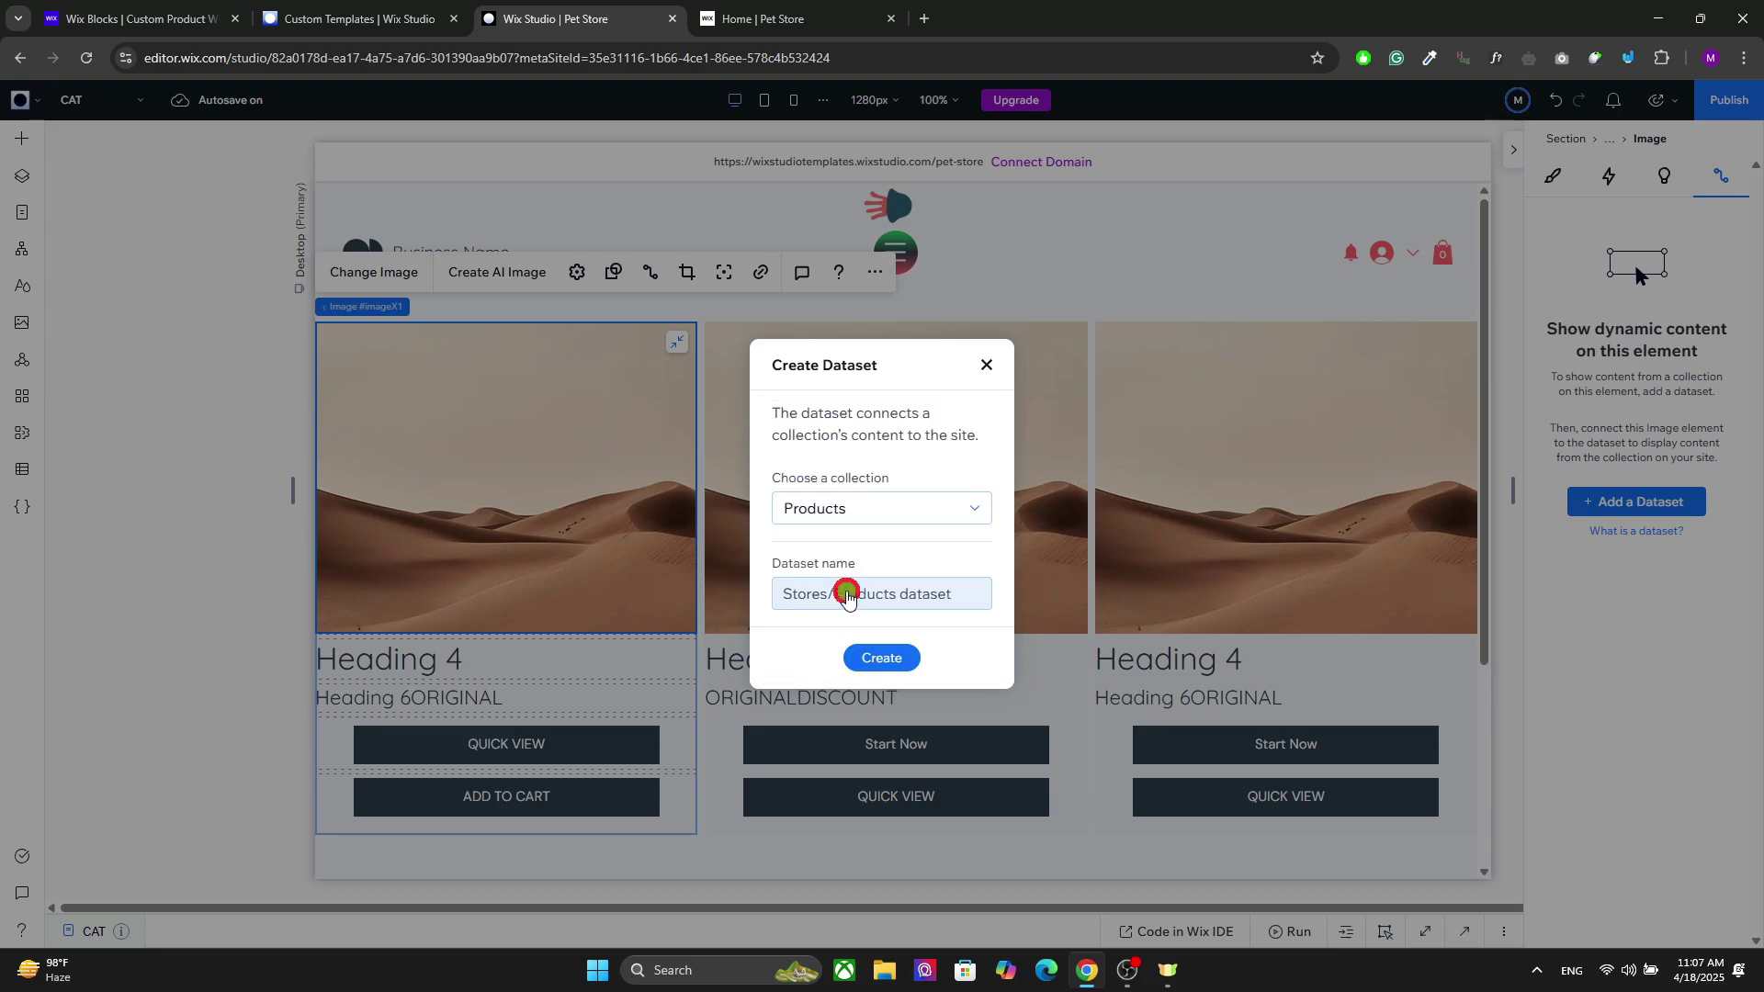
{"action": "left_click", "coordinate": [903, 658]}
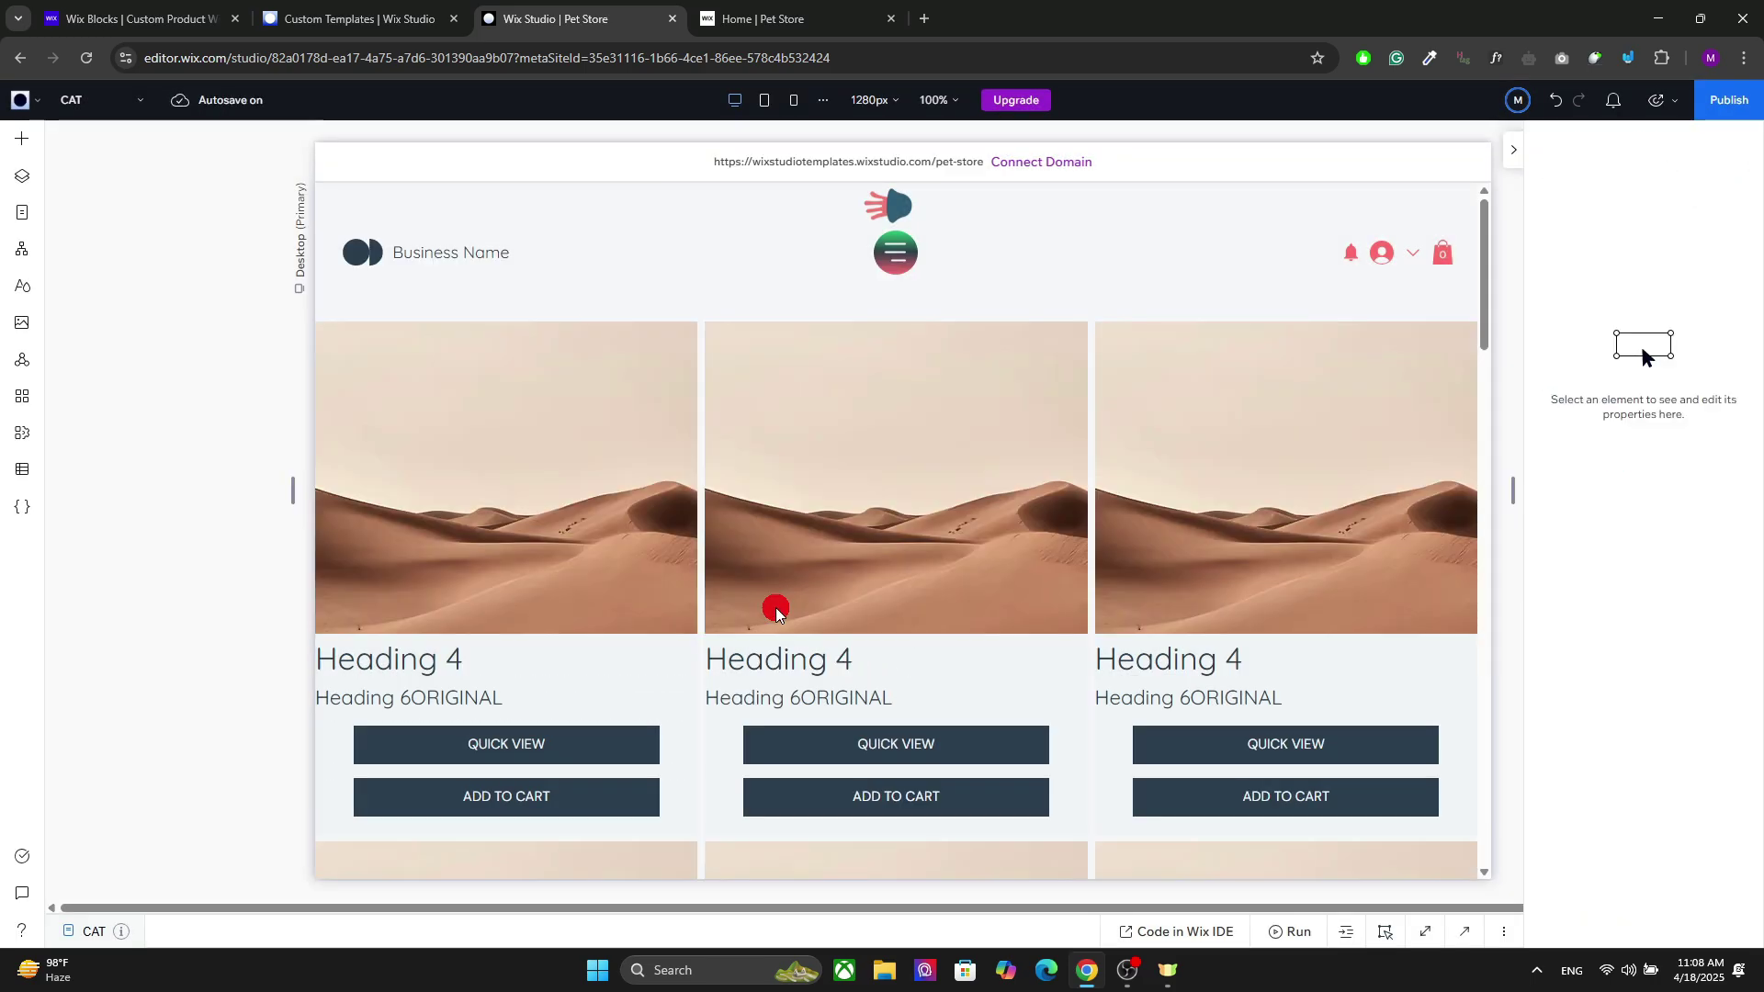
Connect the source of the first repeater item's image to Main Media (Image).
{"action": "left_click", "coordinate": [670, 488]}
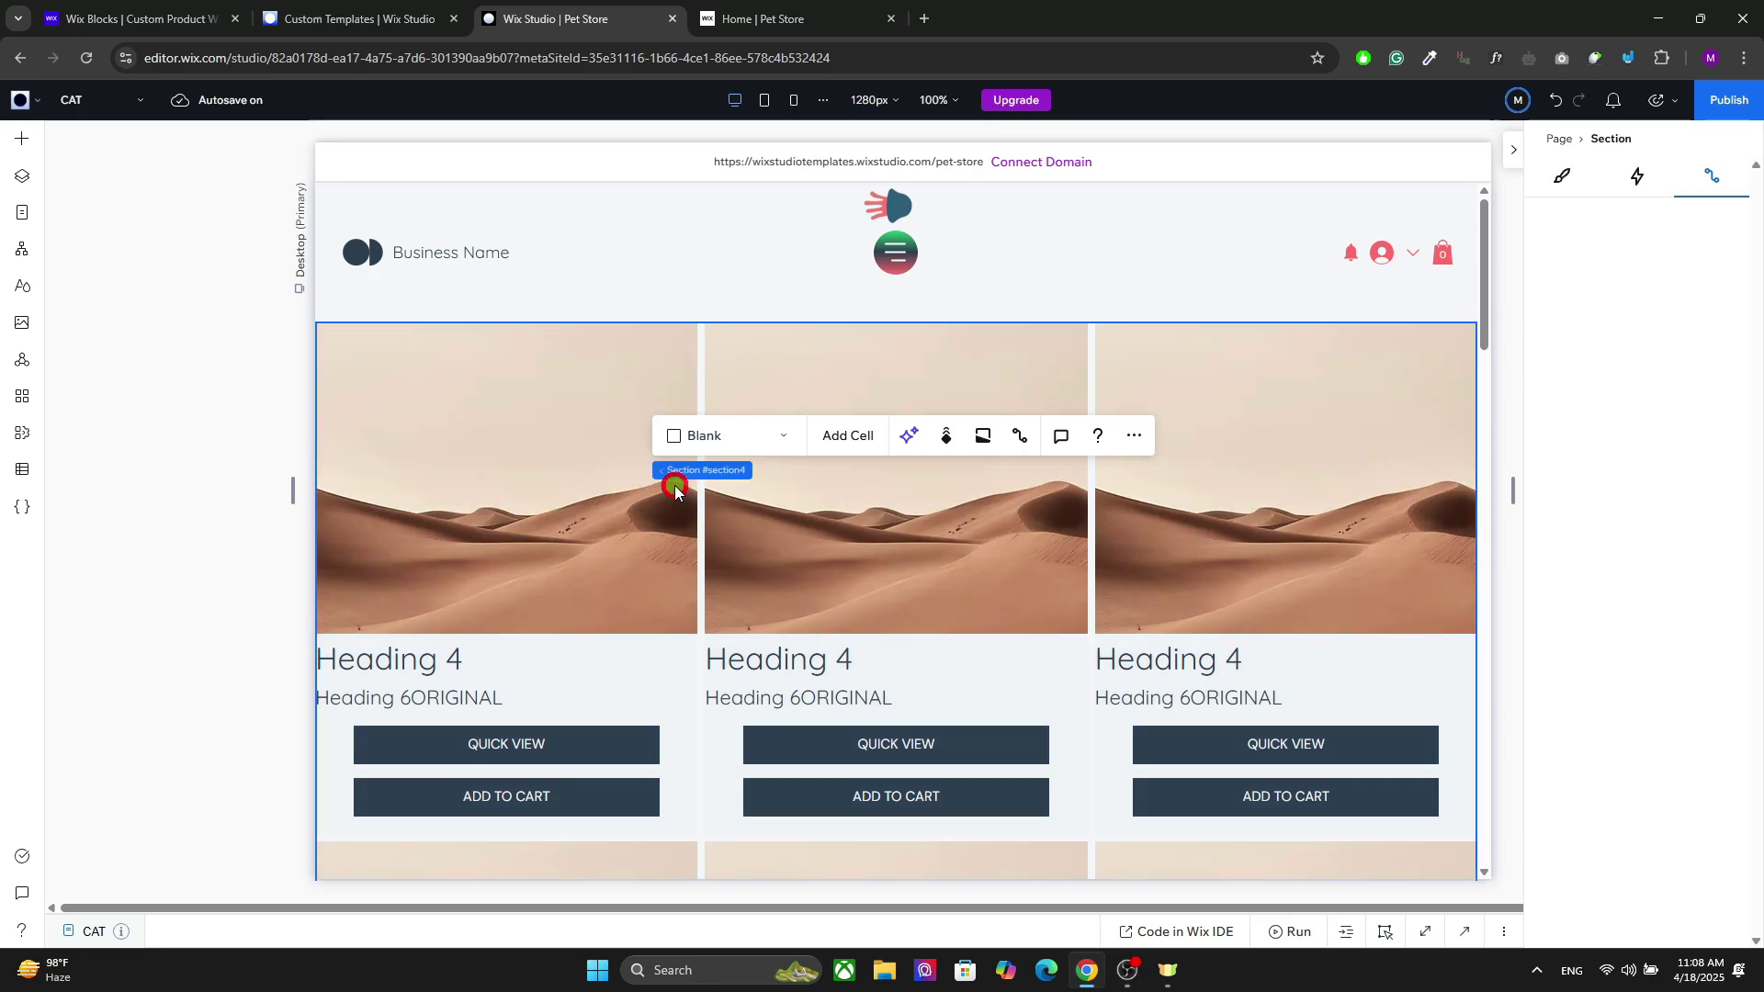
{"action": "left_click", "coordinate": [538, 483]}
{"action": "left_click", "coordinate": [538, 483]}
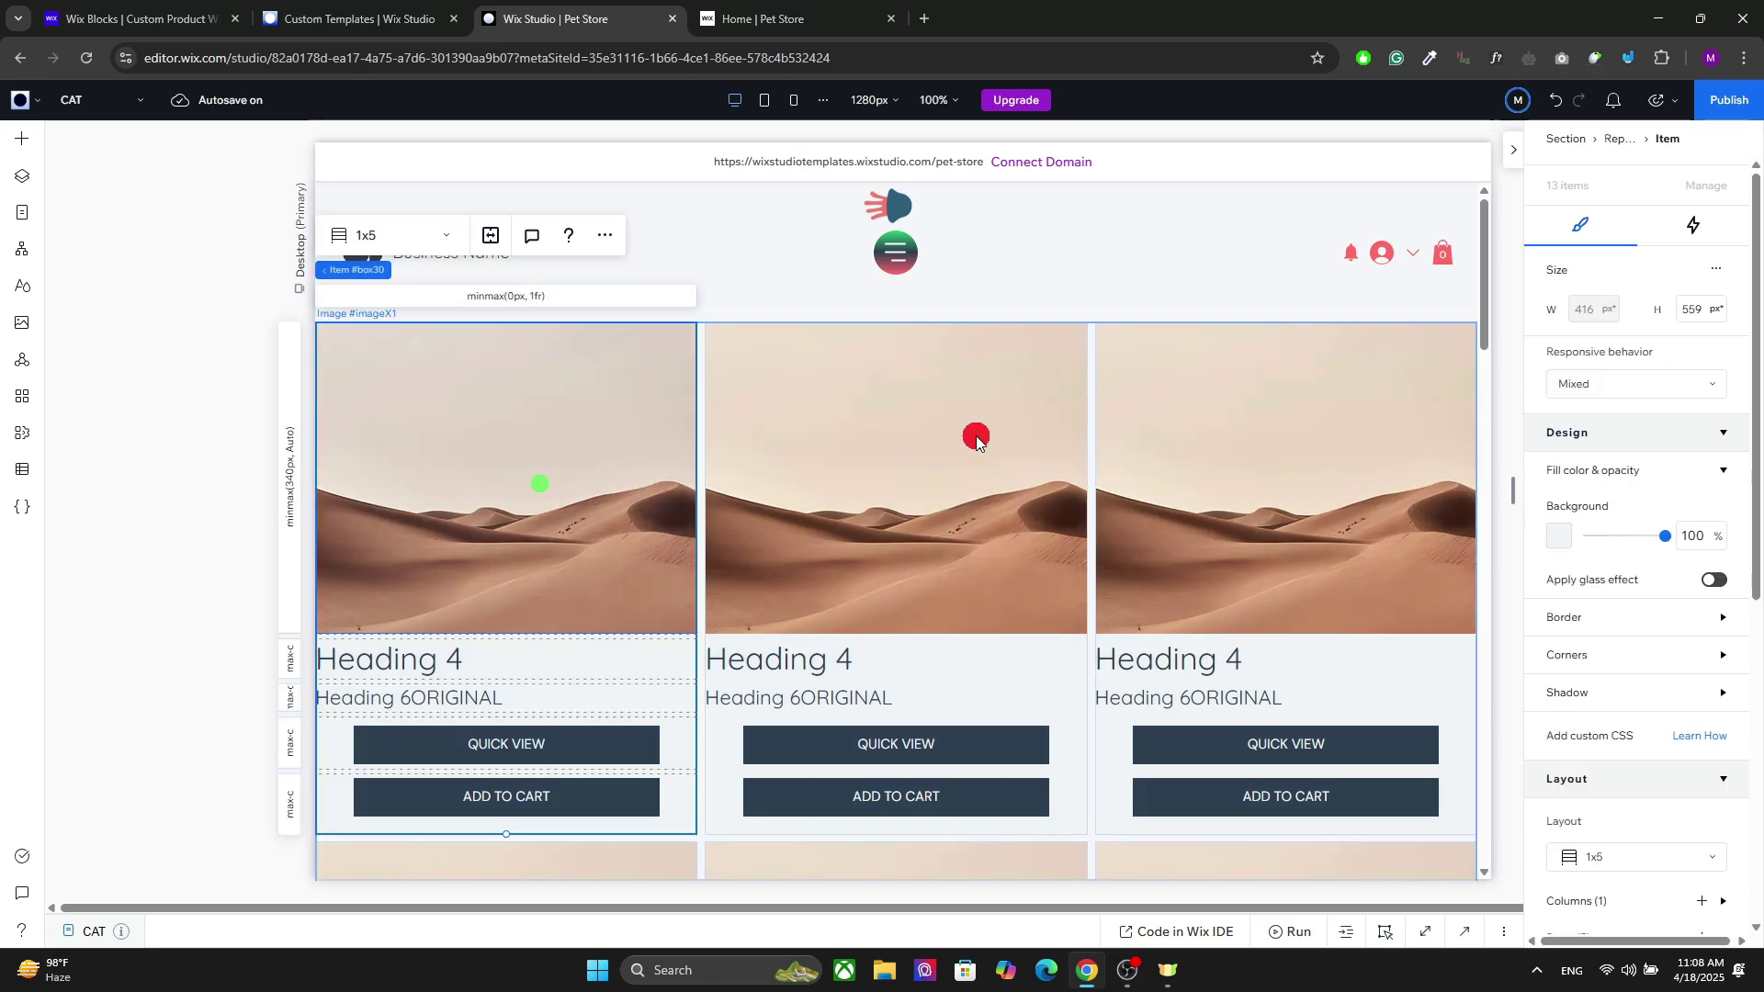
{"action": "left_click", "coordinate": [676, 421]}
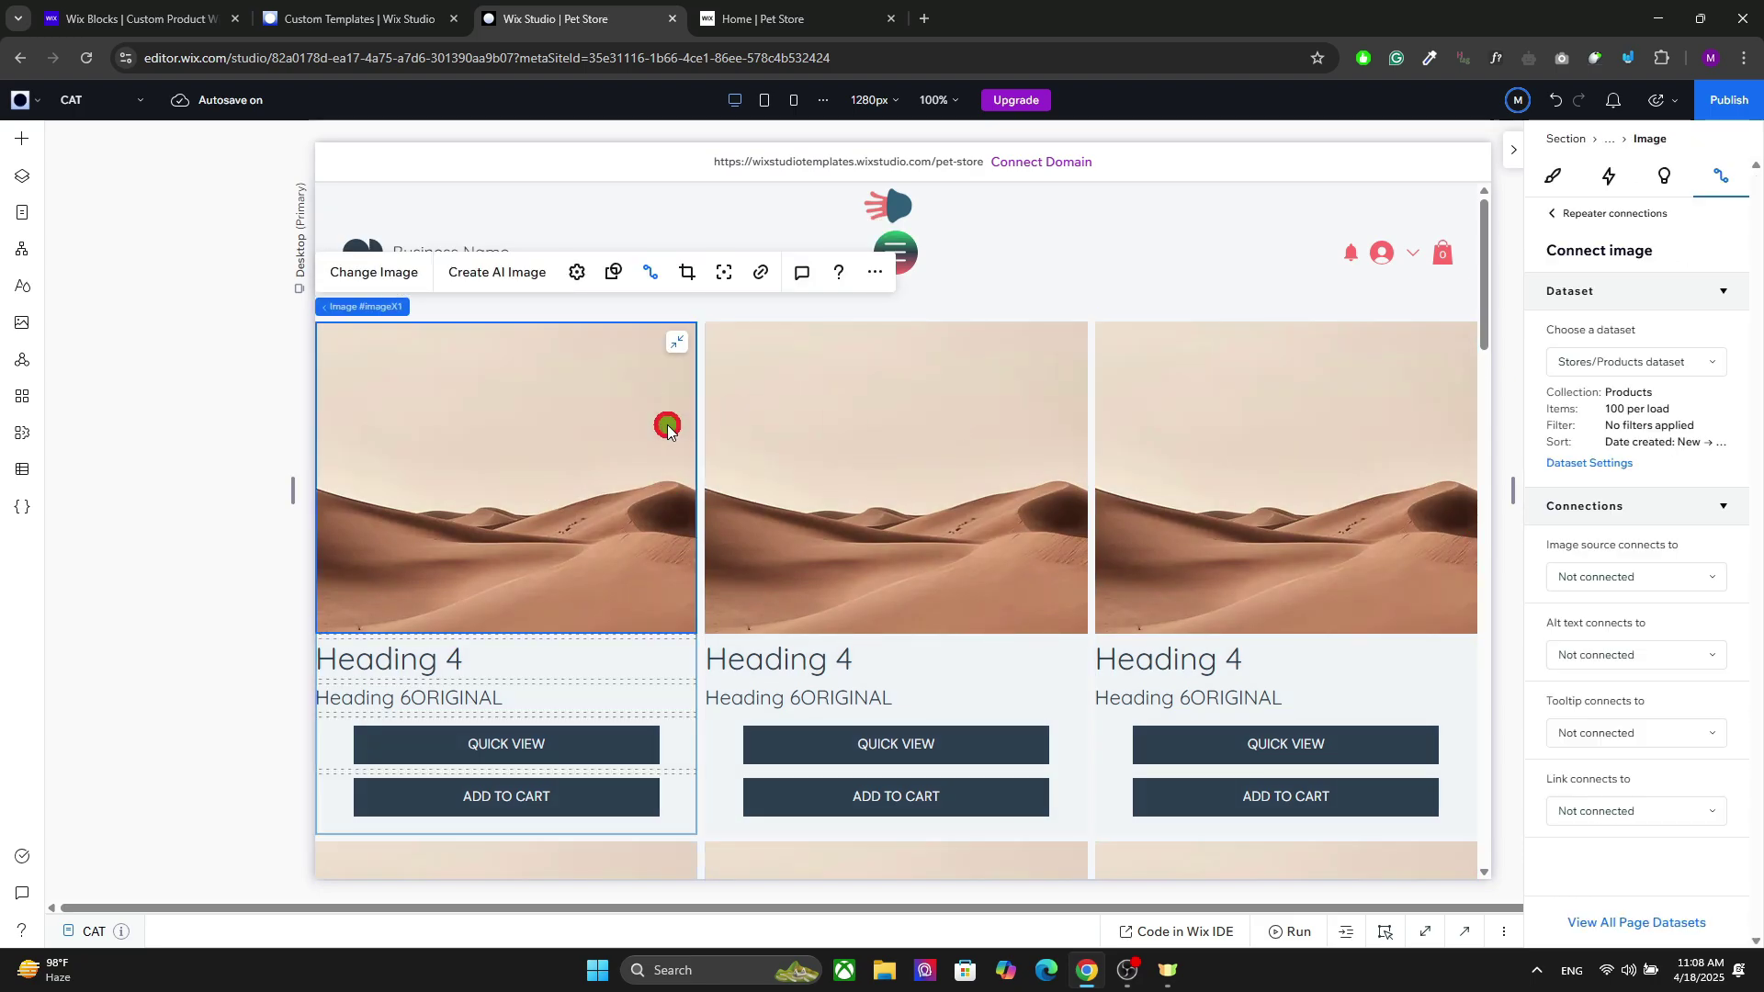
{"action": "left_click", "coordinate": [1621, 575]}
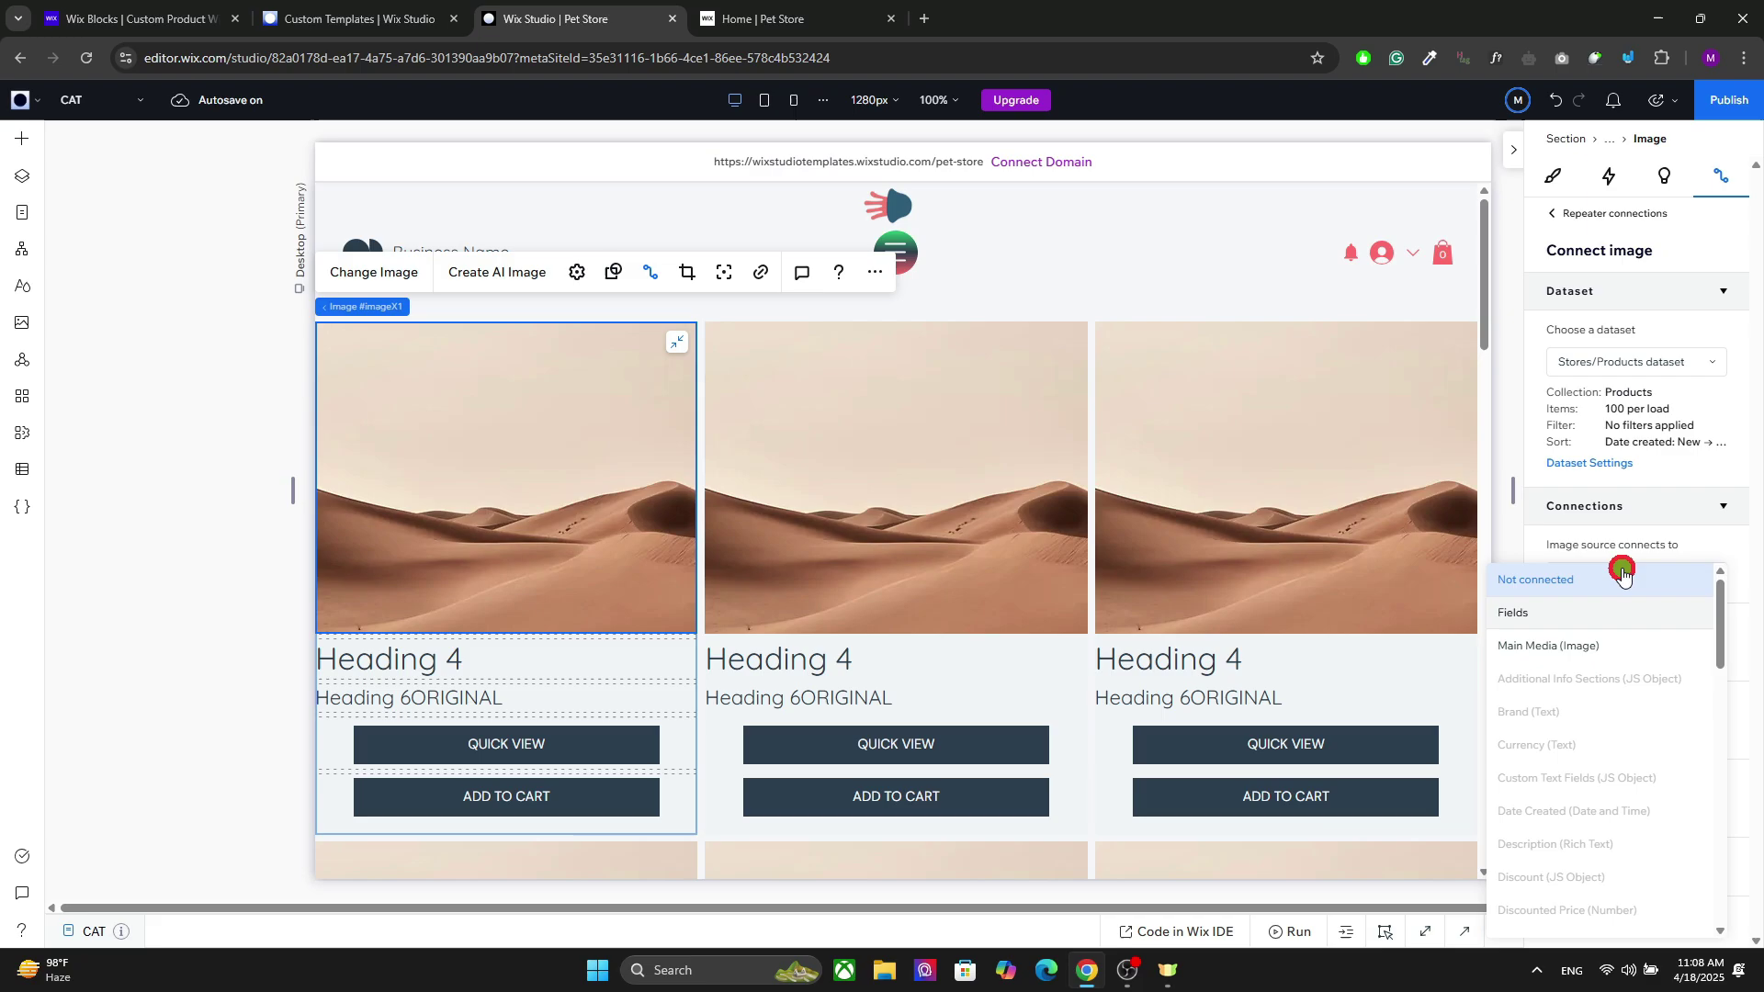
{"action": "left_click", "coordinate": [1593, 642]}
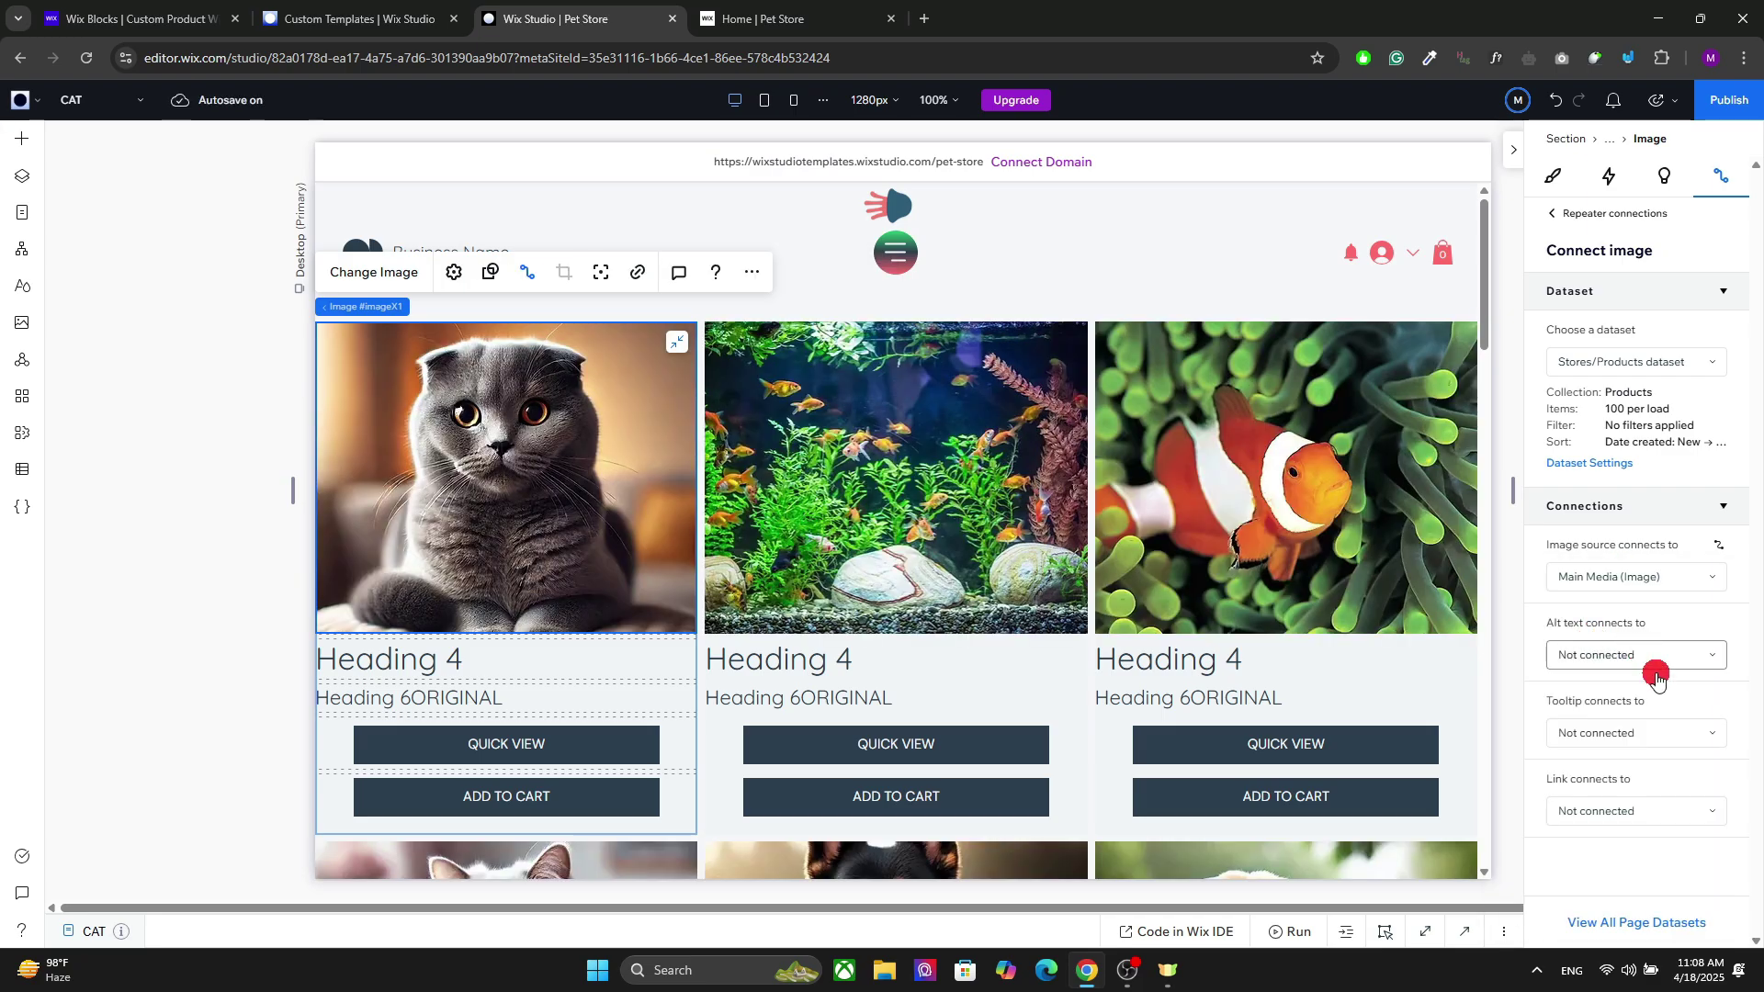
Connect the repeater image's alt text to Name (Text).
{"action": "left_click", "coordinate": [1625, 655]}
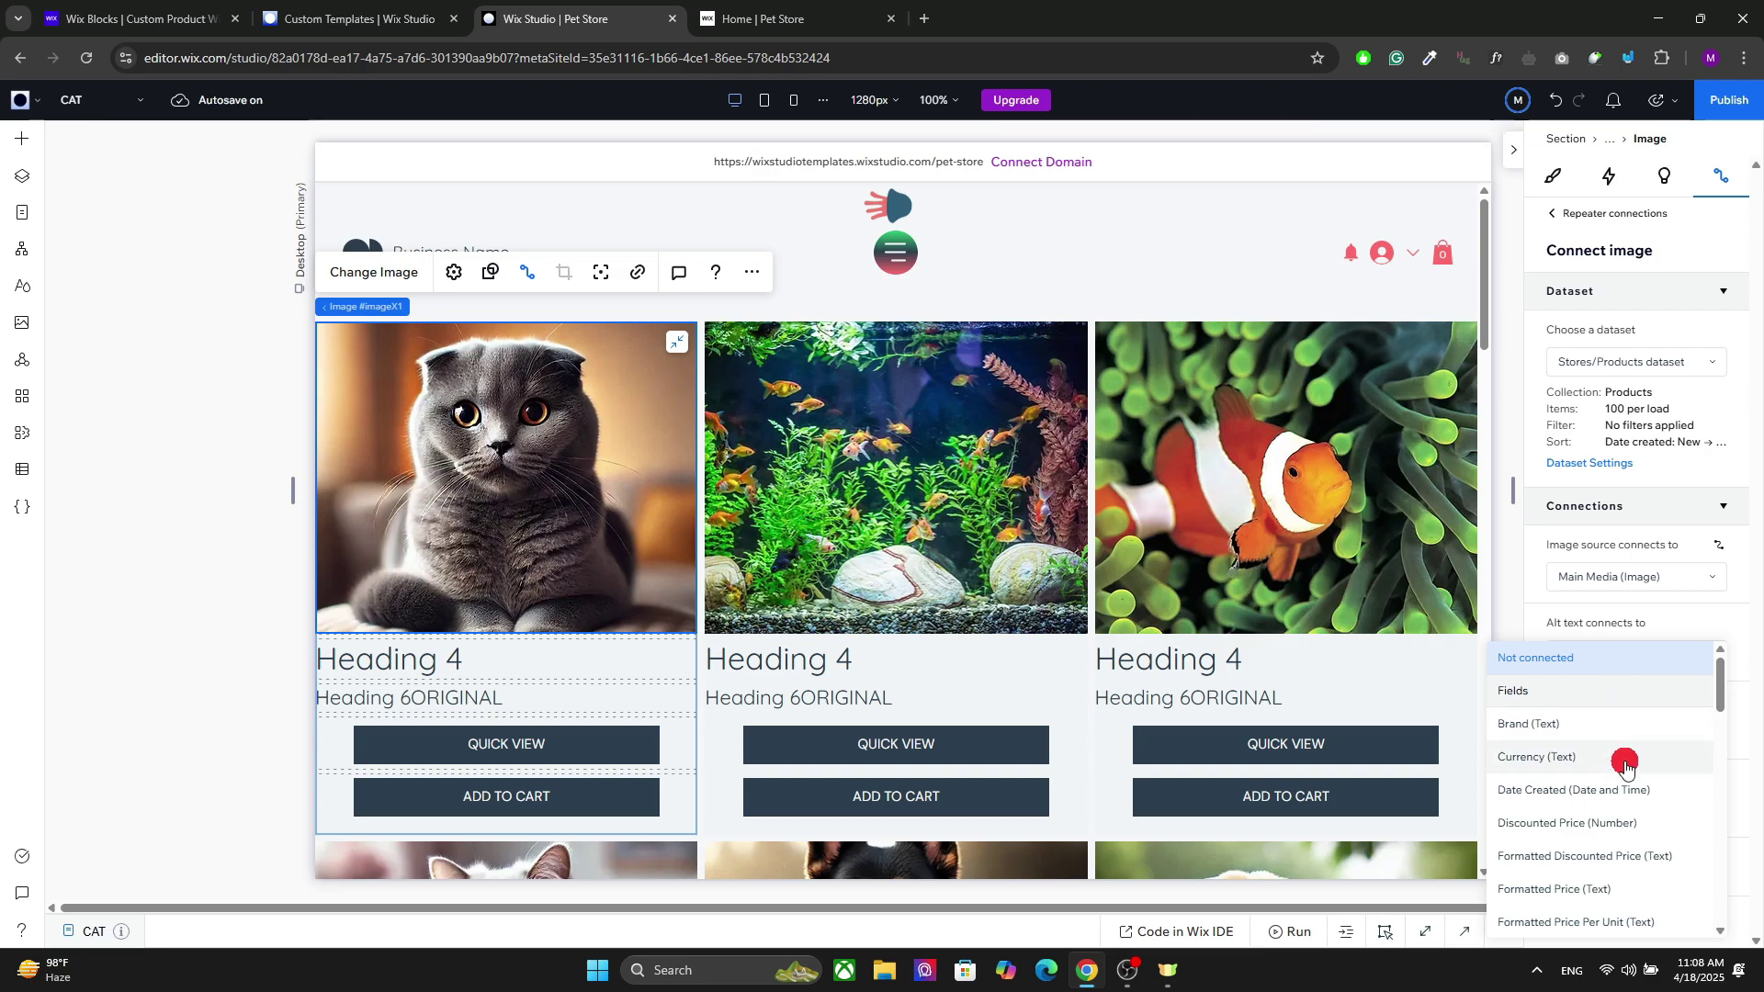
{"action": "scroll", "coordinate": [1711, 726], "scroll_direction": "down", "scroll_amount": 5}
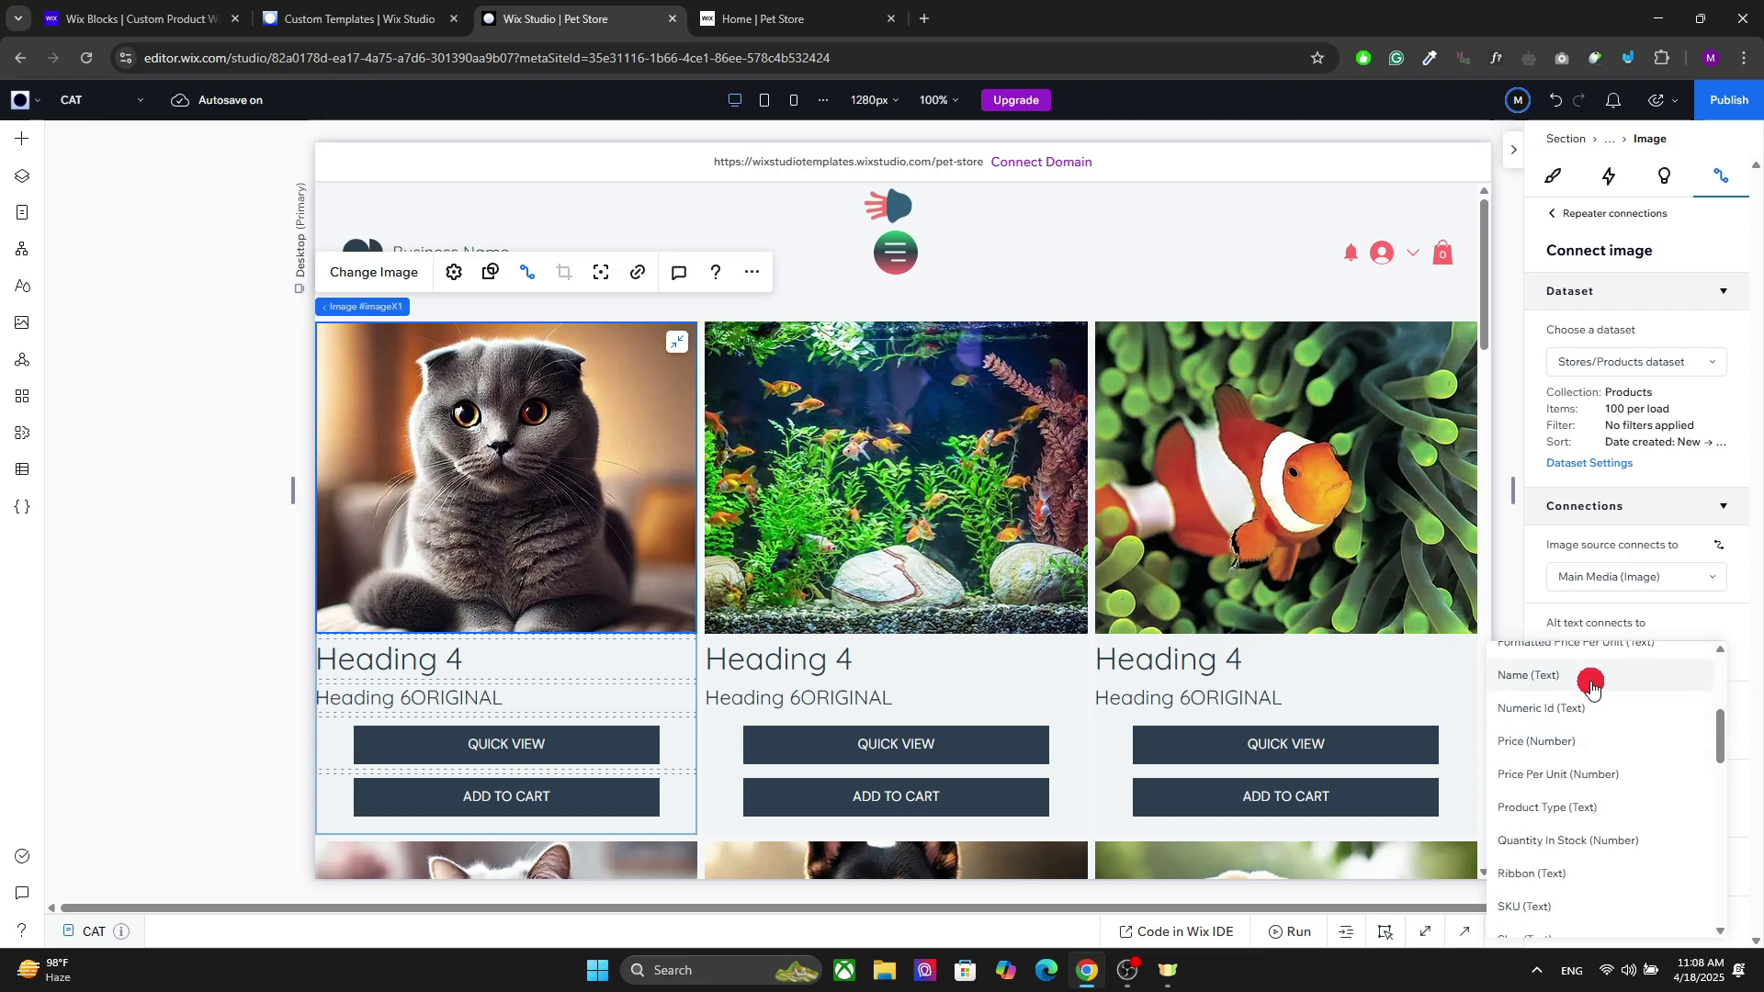
{"action": "left_click", "coordinate": [1576, 671]}
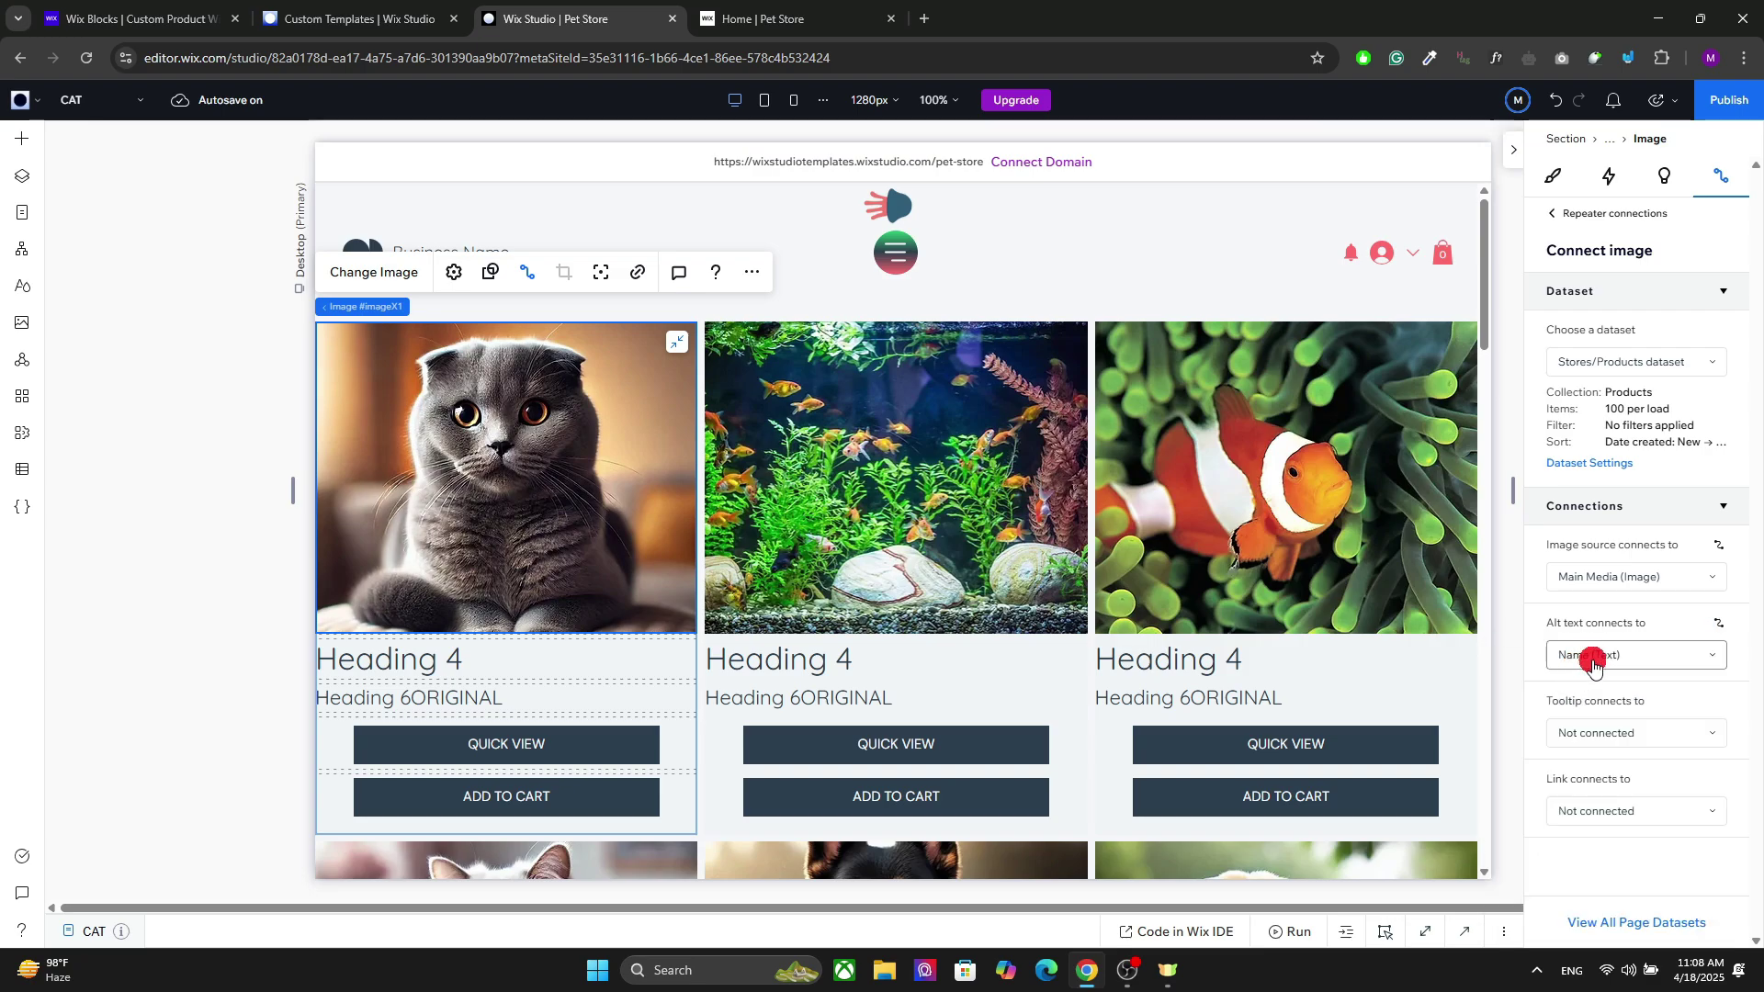
Connect the repeater image's link to Product Page Url and set it to open as a new window.
{"action": "left_click", "coordinate": [1590, 808]}
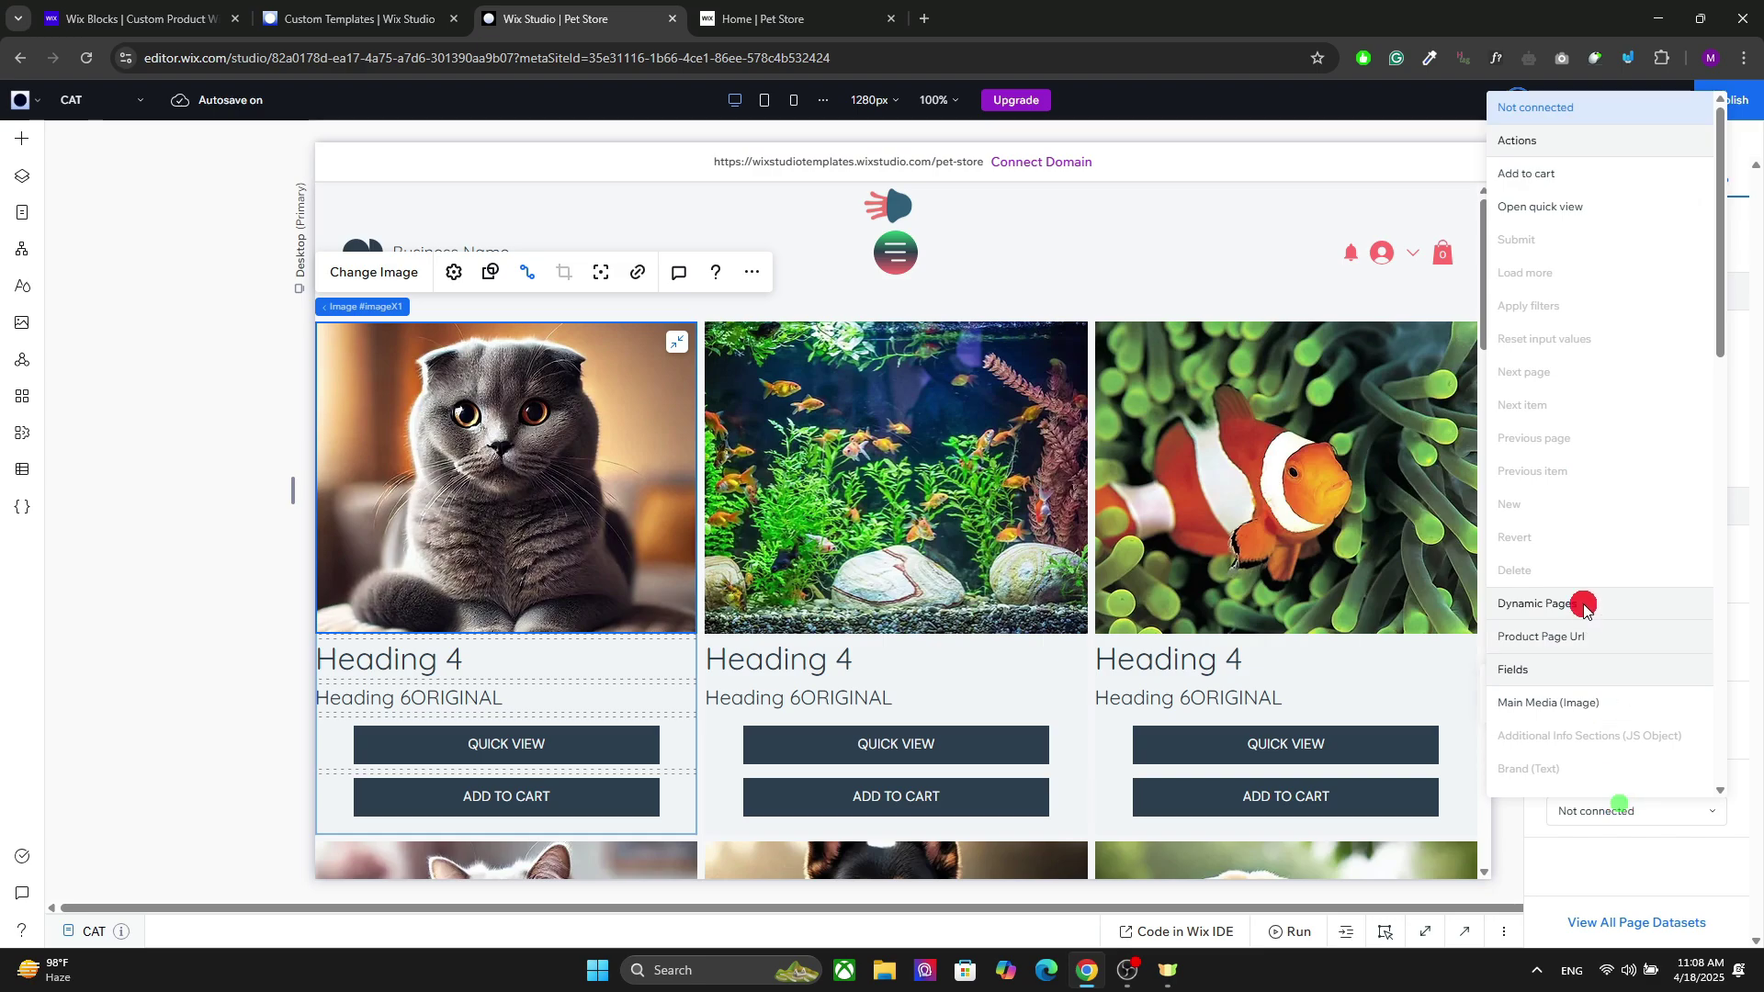
{"action": "left_click", "coordinate": [1562, 638]}
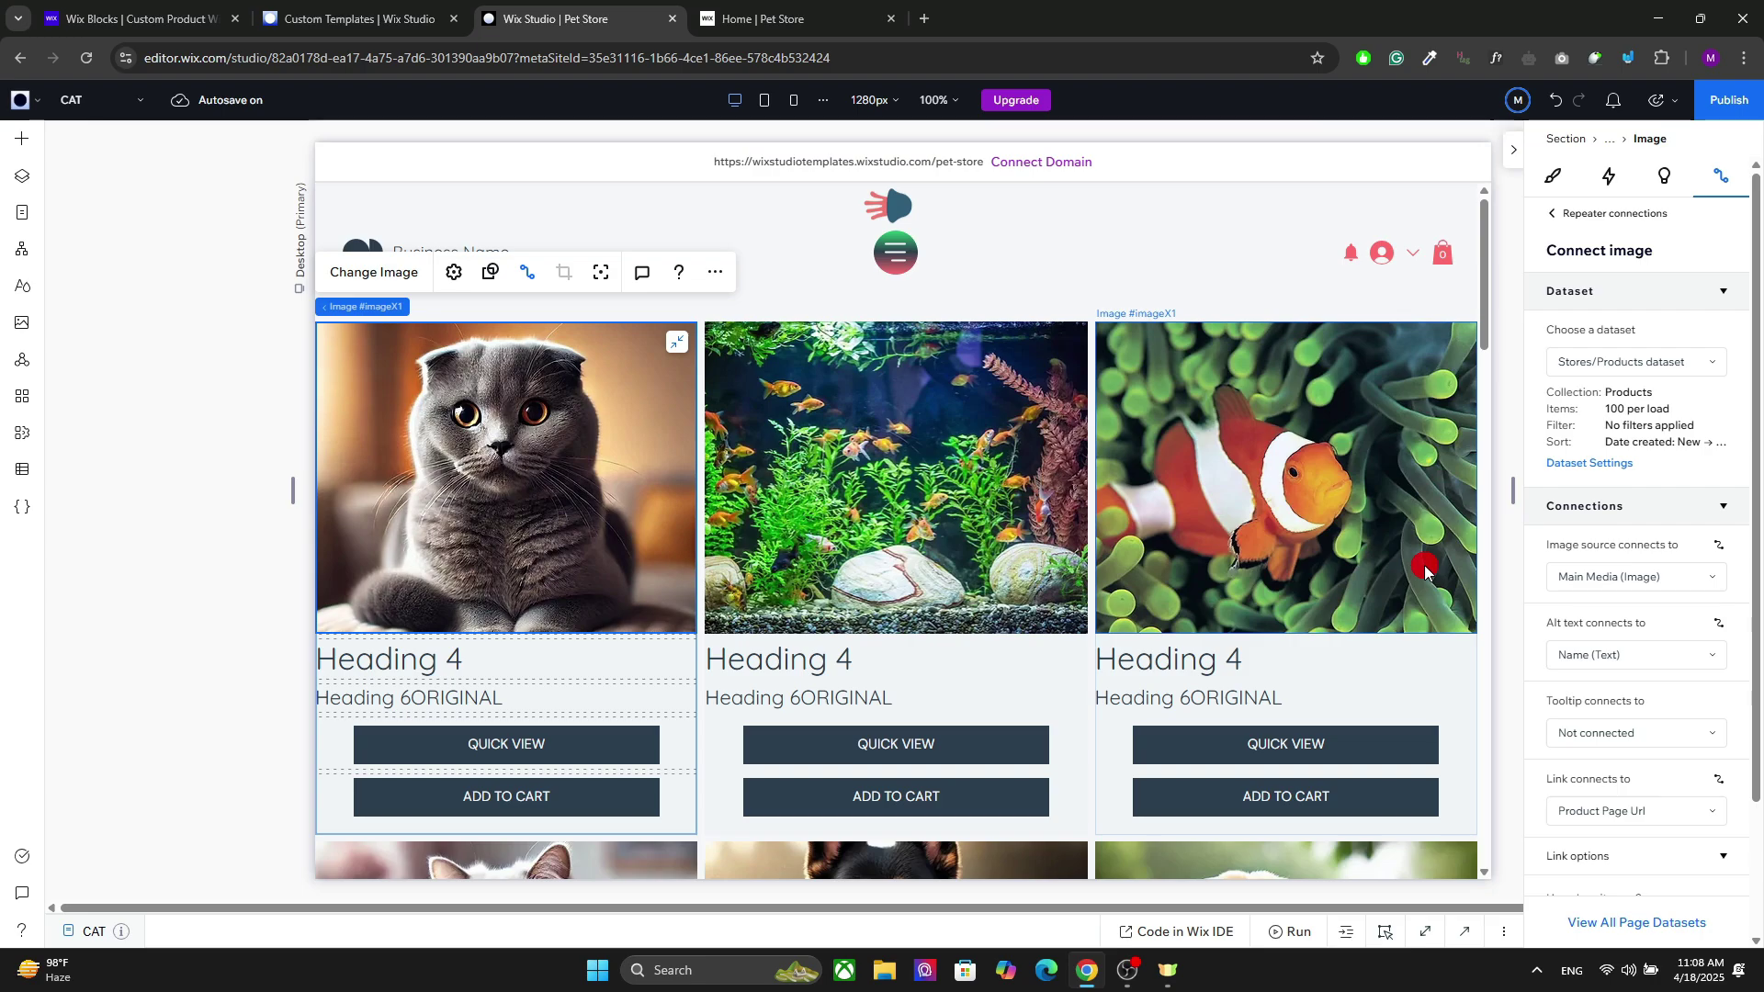
{"action": "scroll", "coordinate": [1732, 910], "scroll_direction": "down", "scroll_amount": 2}
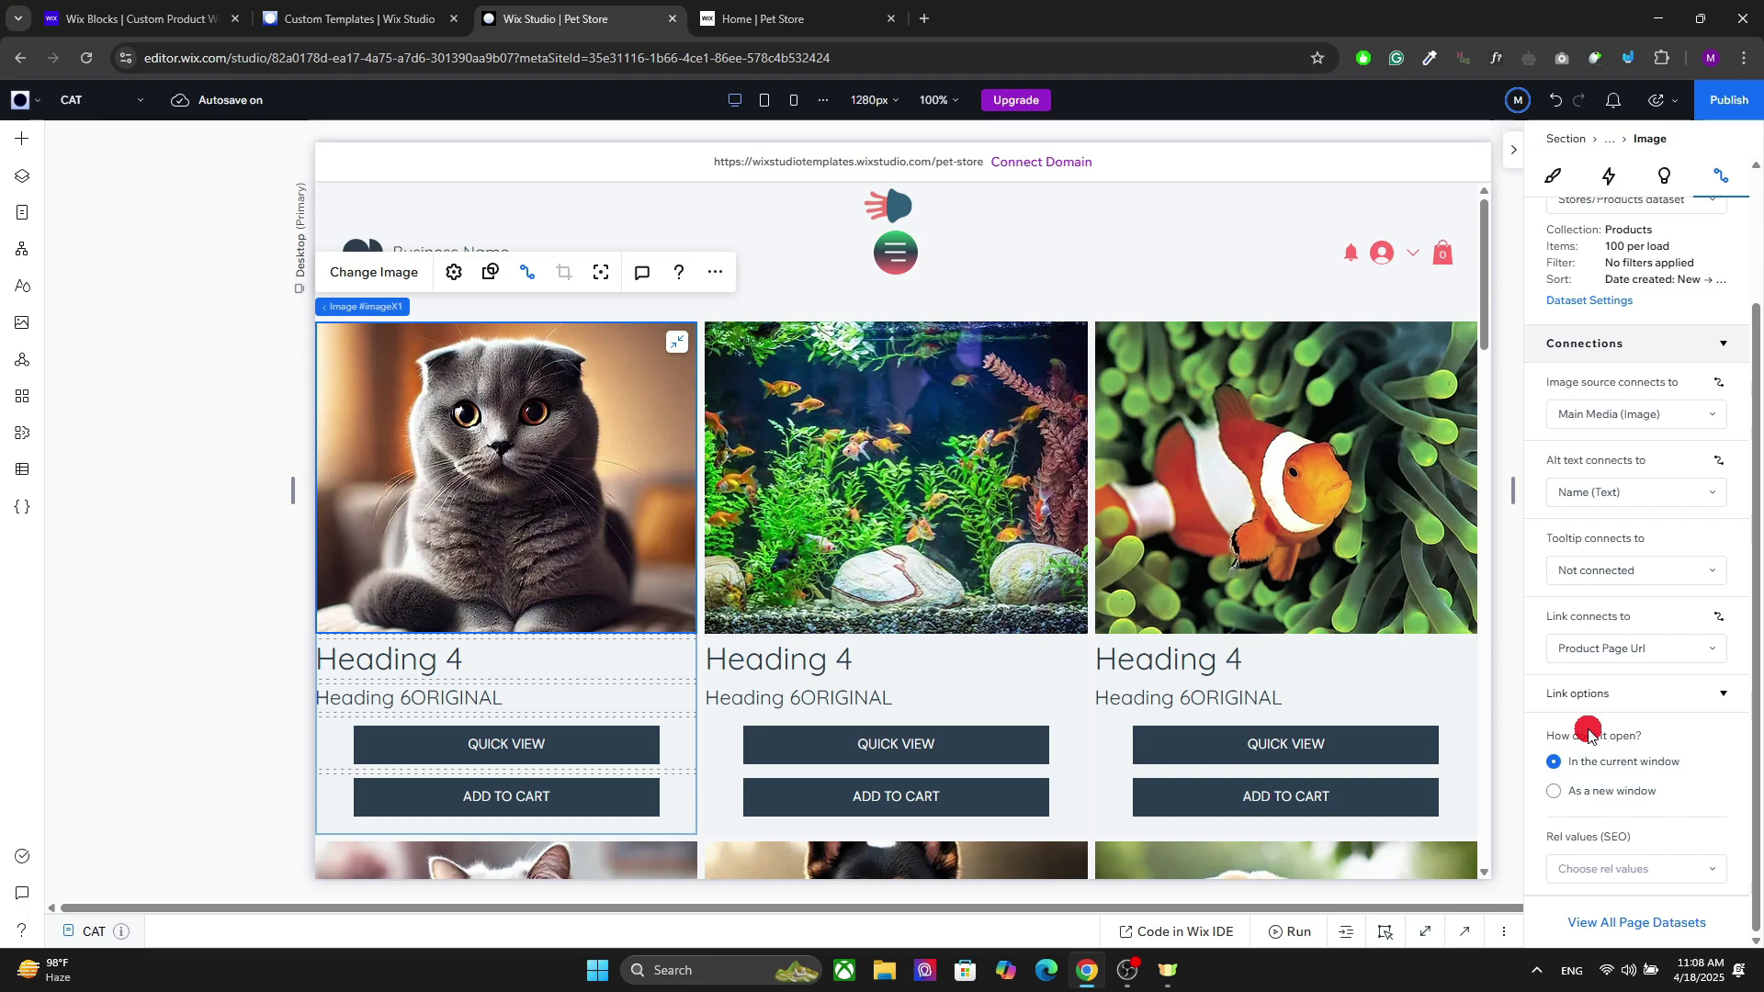
{"action": "left_click", "coordinate": [1557, 796]}
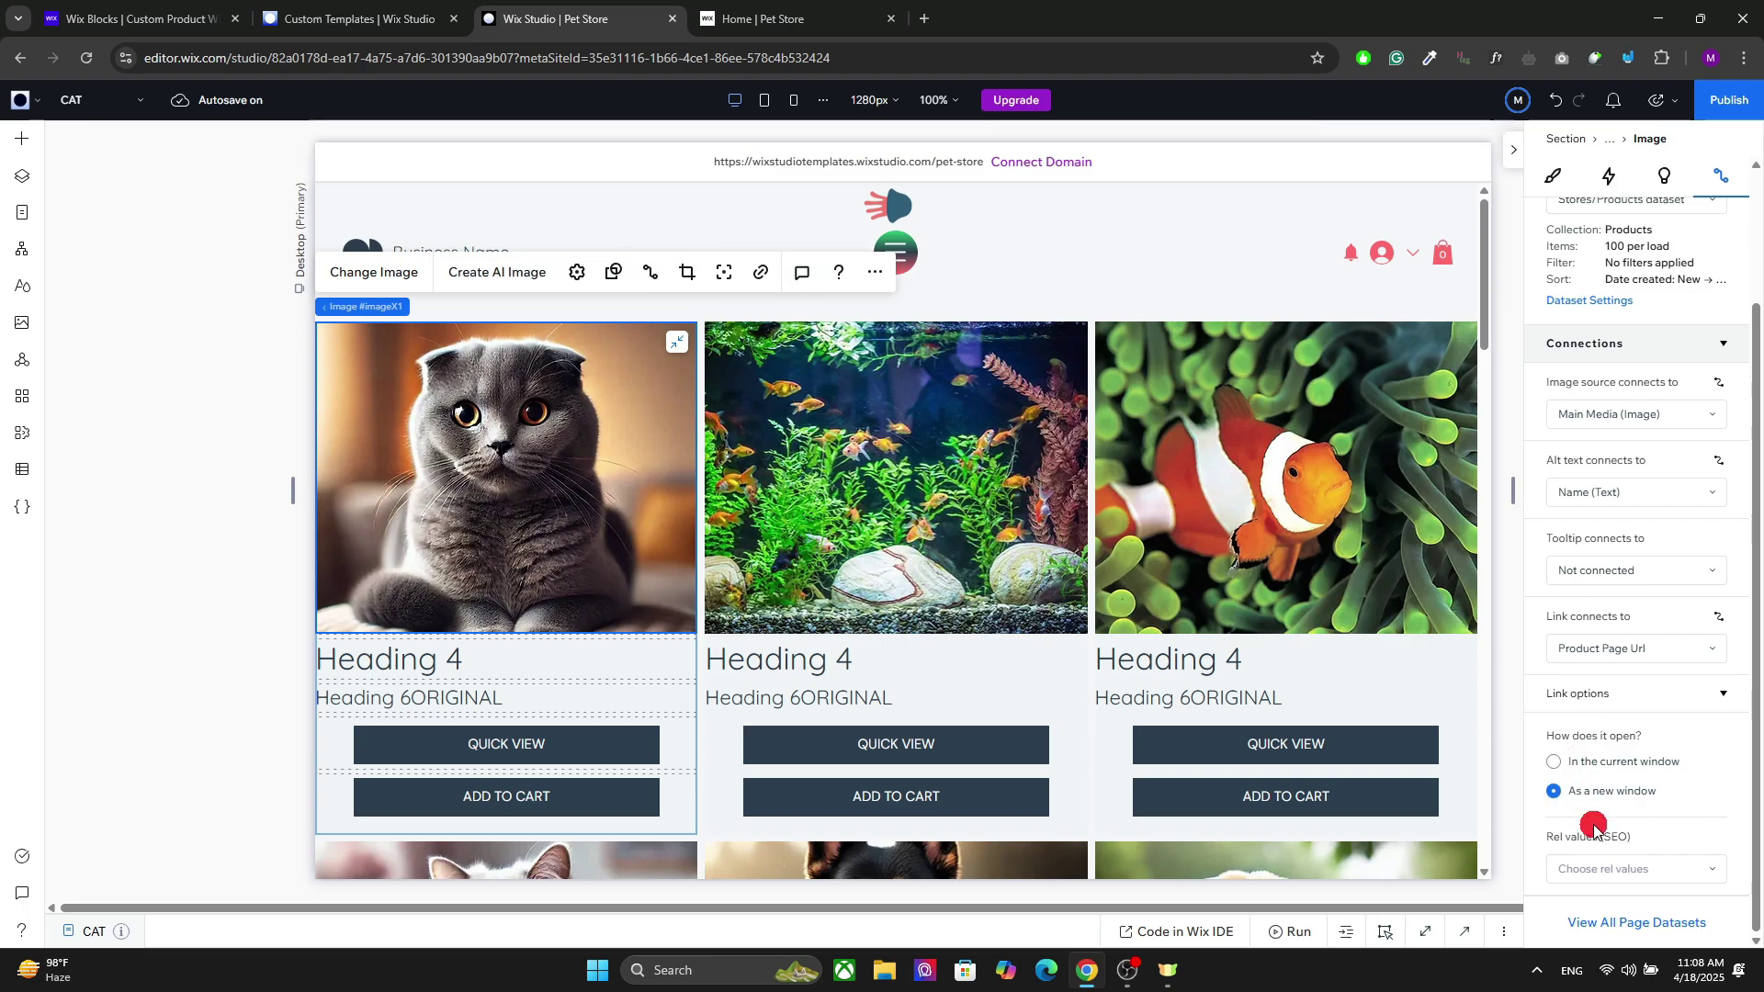
{"action": "left_click", "coordinate": [1677, 865]}
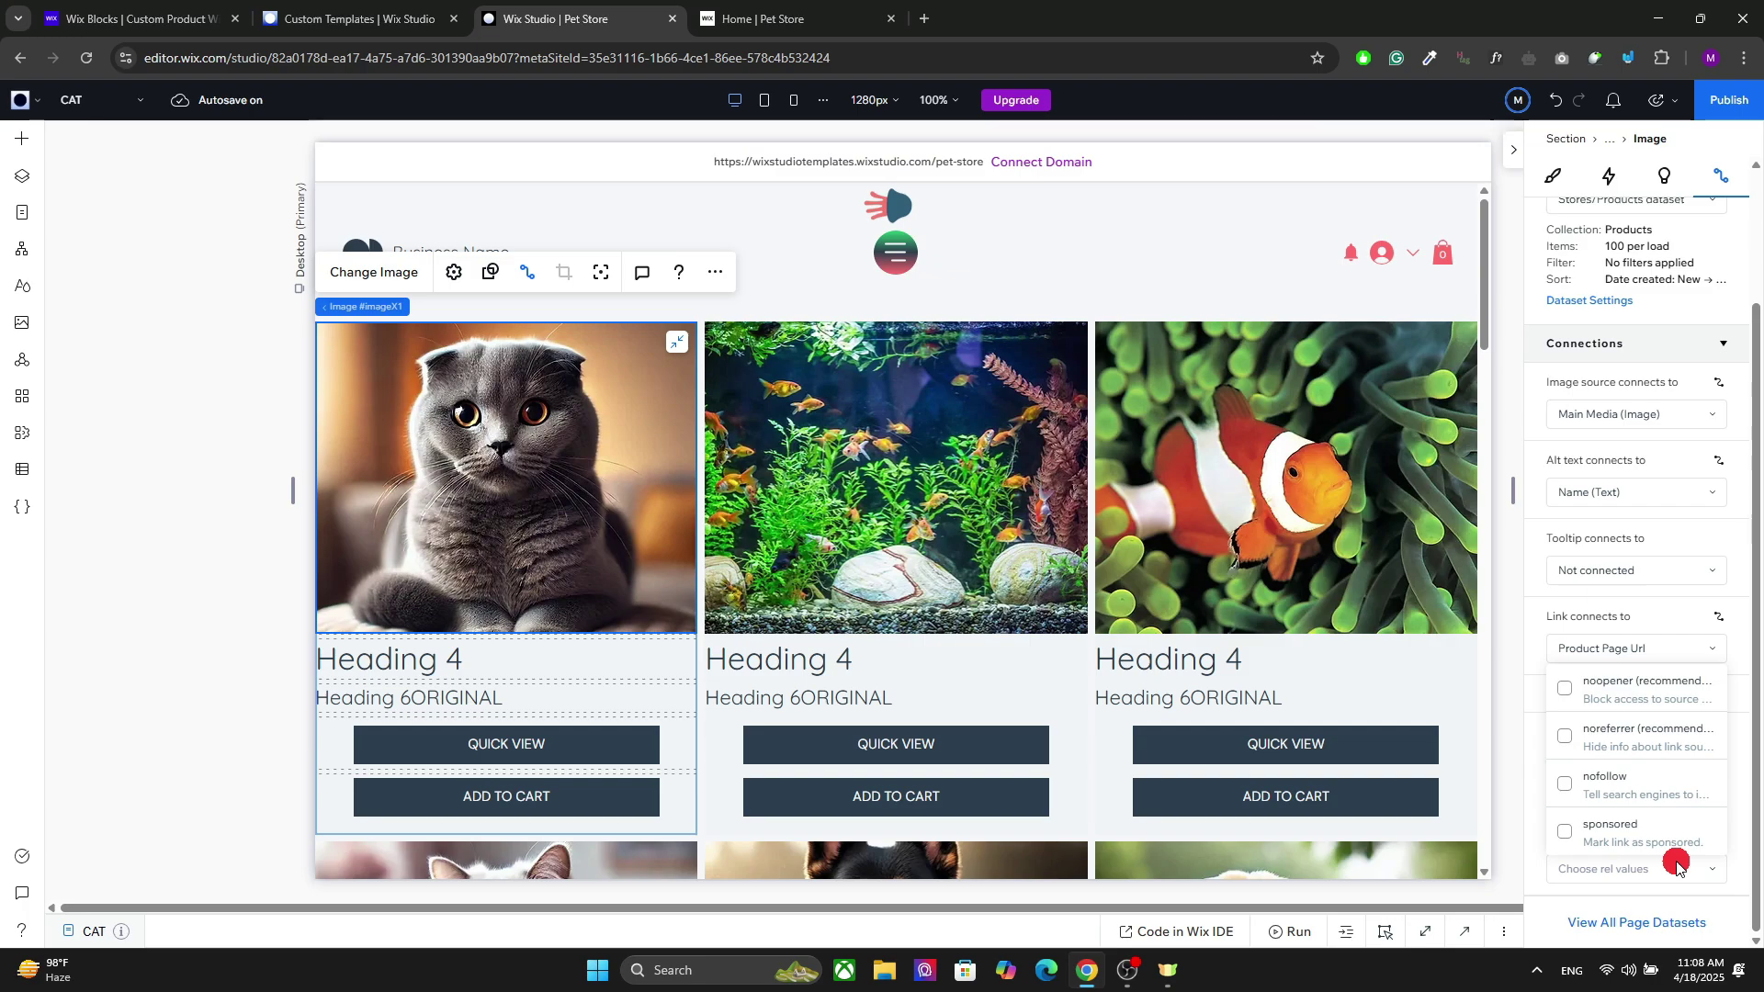
{"action": "left_click", "coordinate": [1755, 708]}
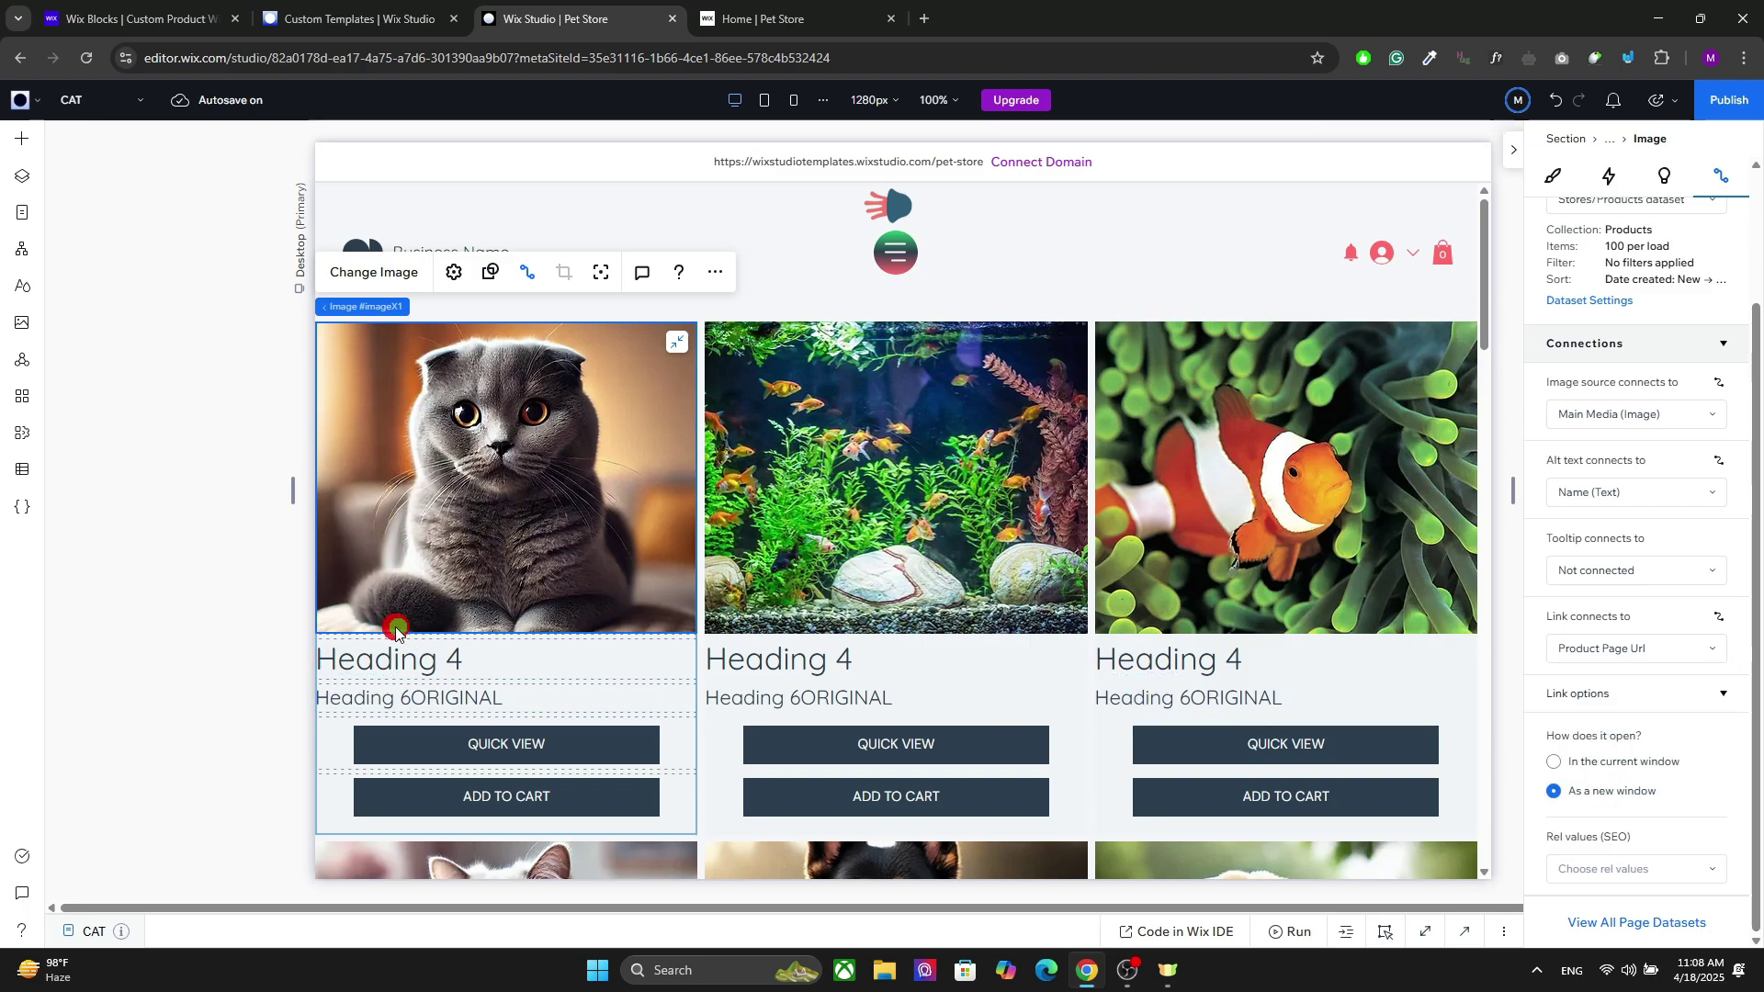
Connect the Heading 4 text in the first repeater item to Name (Text).
{"action": "left_click", "coordinate": [395, 655]}
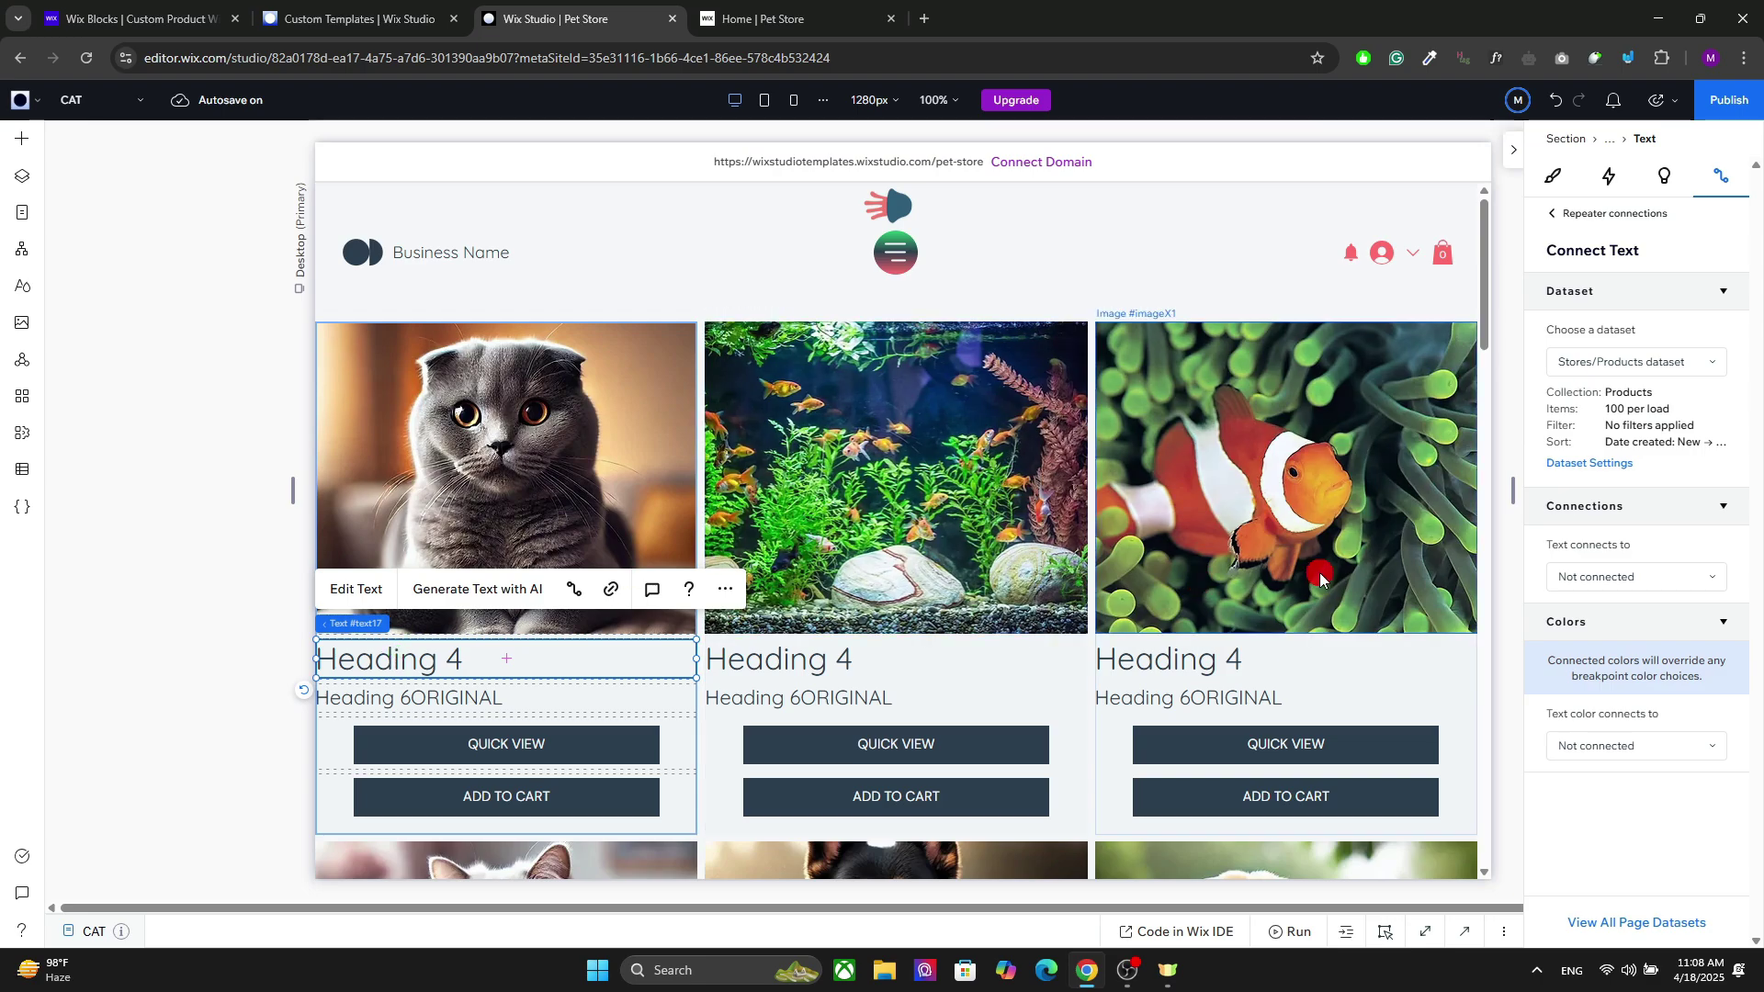
{"action": "left_click", "coordinate": [1606, 570]}
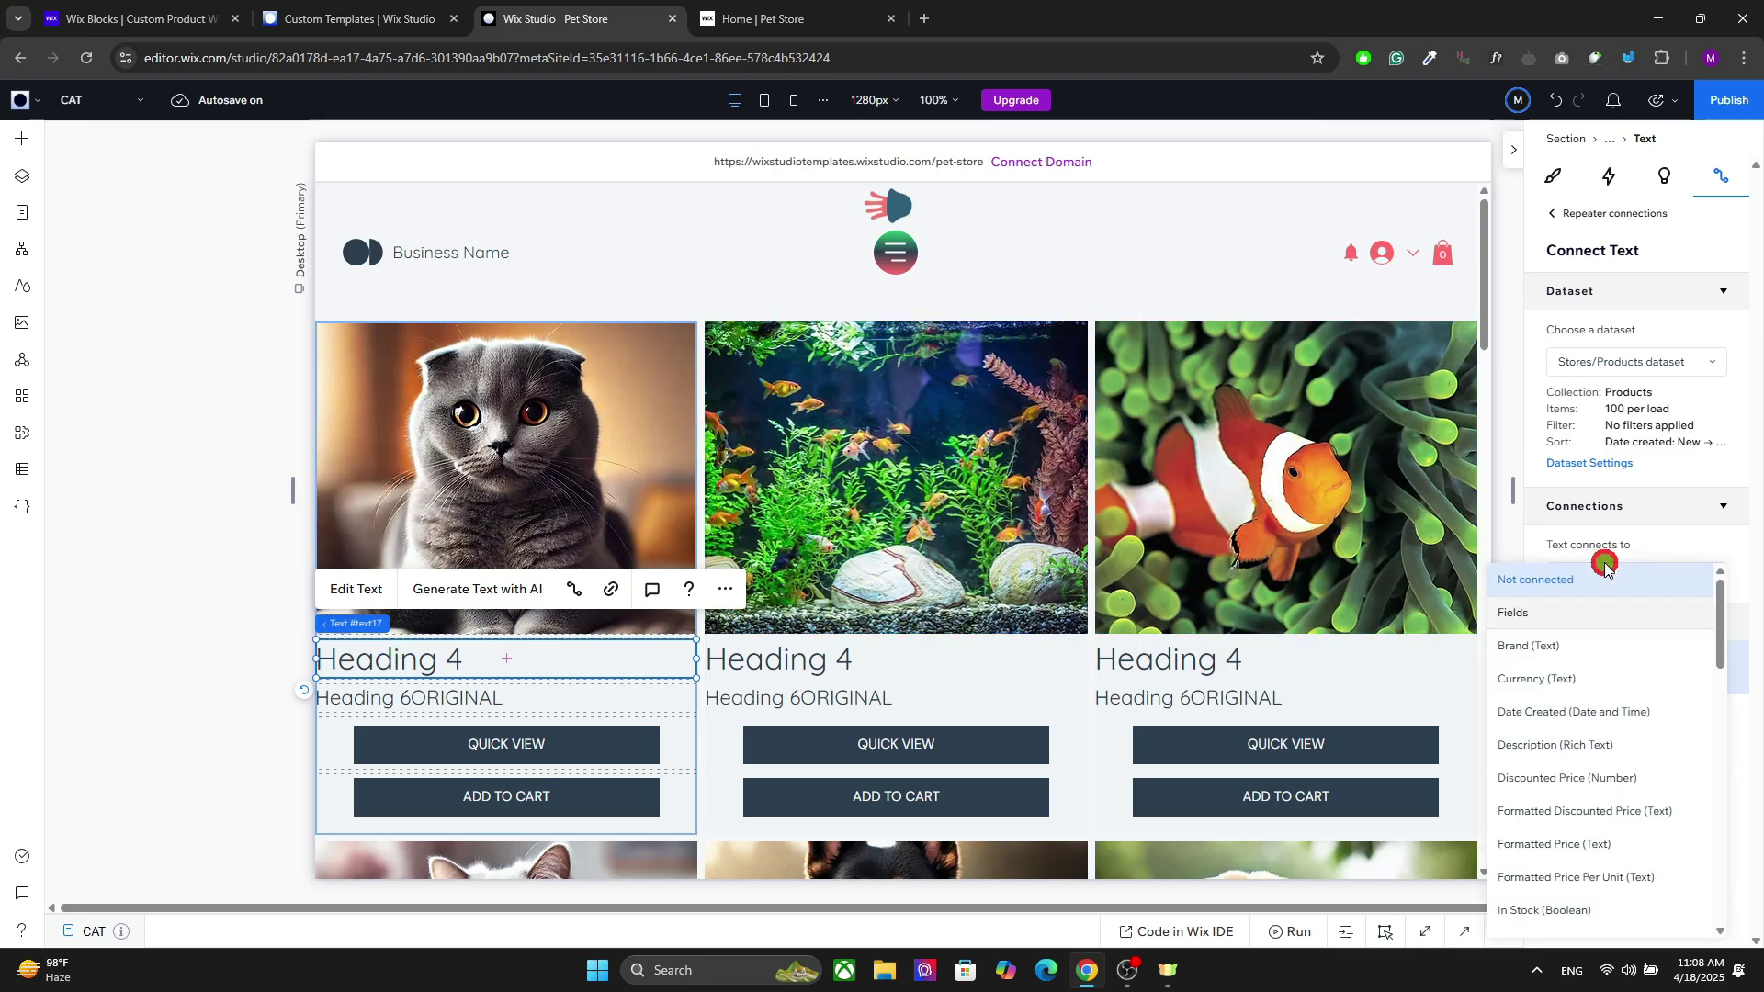
{"action": "left_click_drag", "start_coordinate": [1714, 640], "coordinate": [1716, 709]}
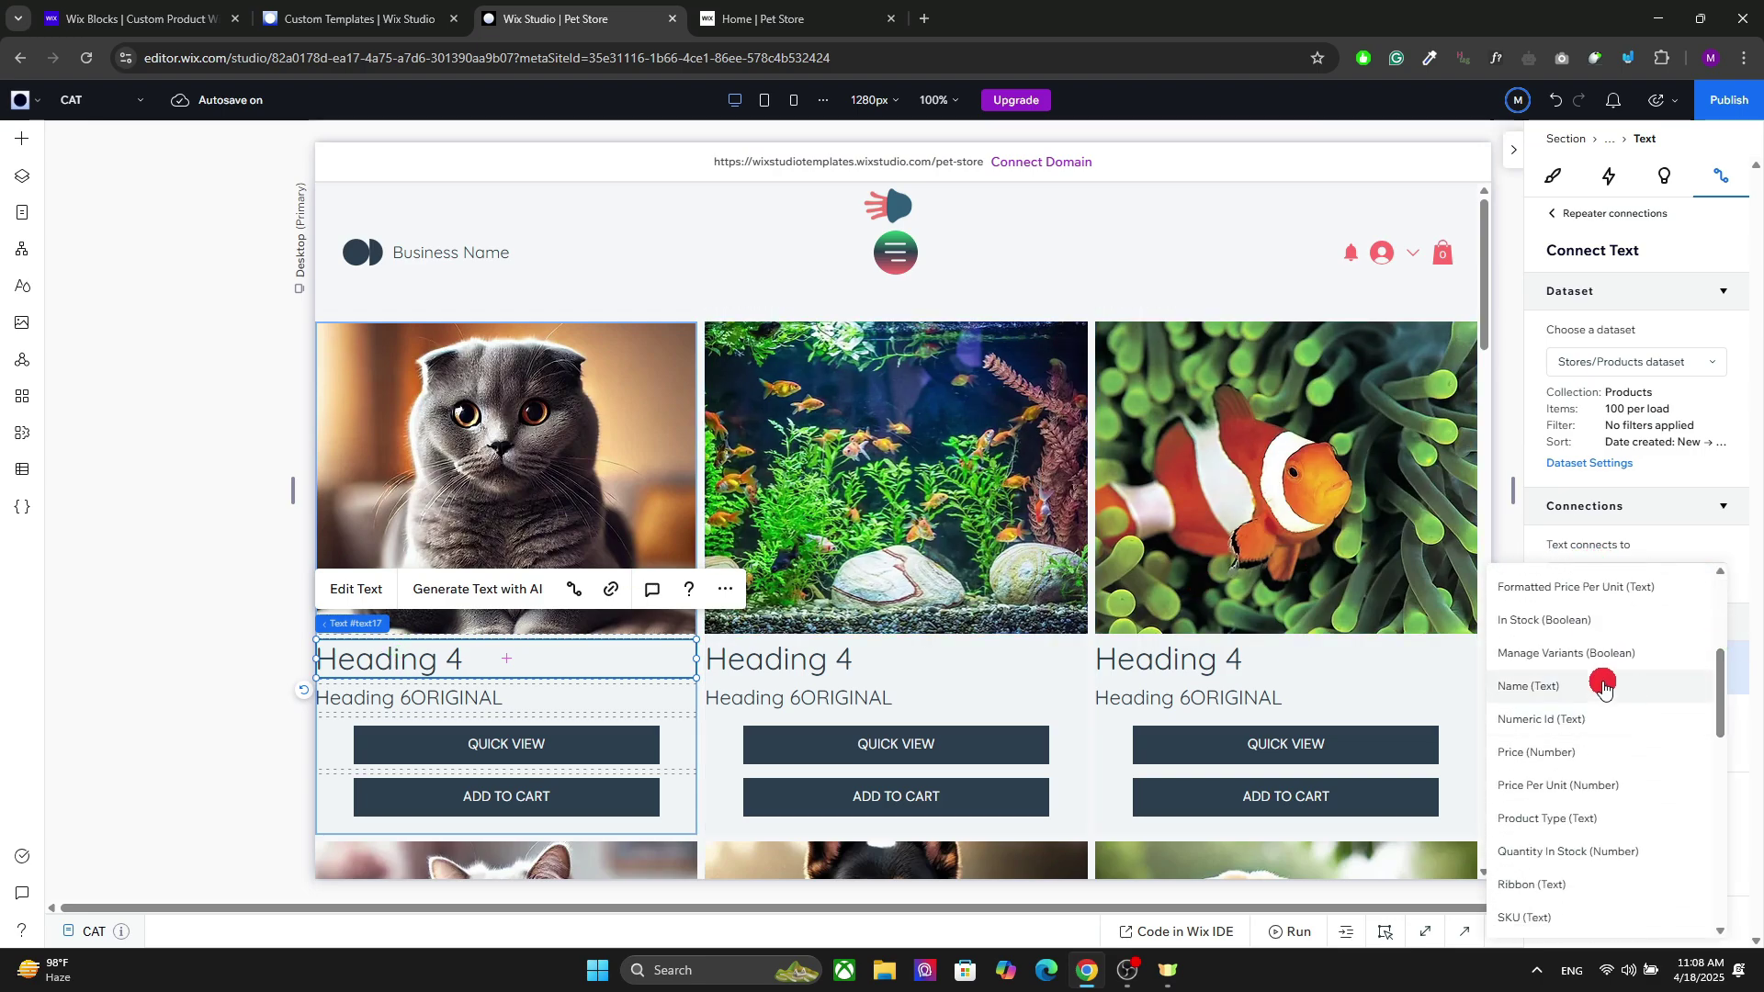
{"action": "left_click", "coordinate": [1599, 685]}
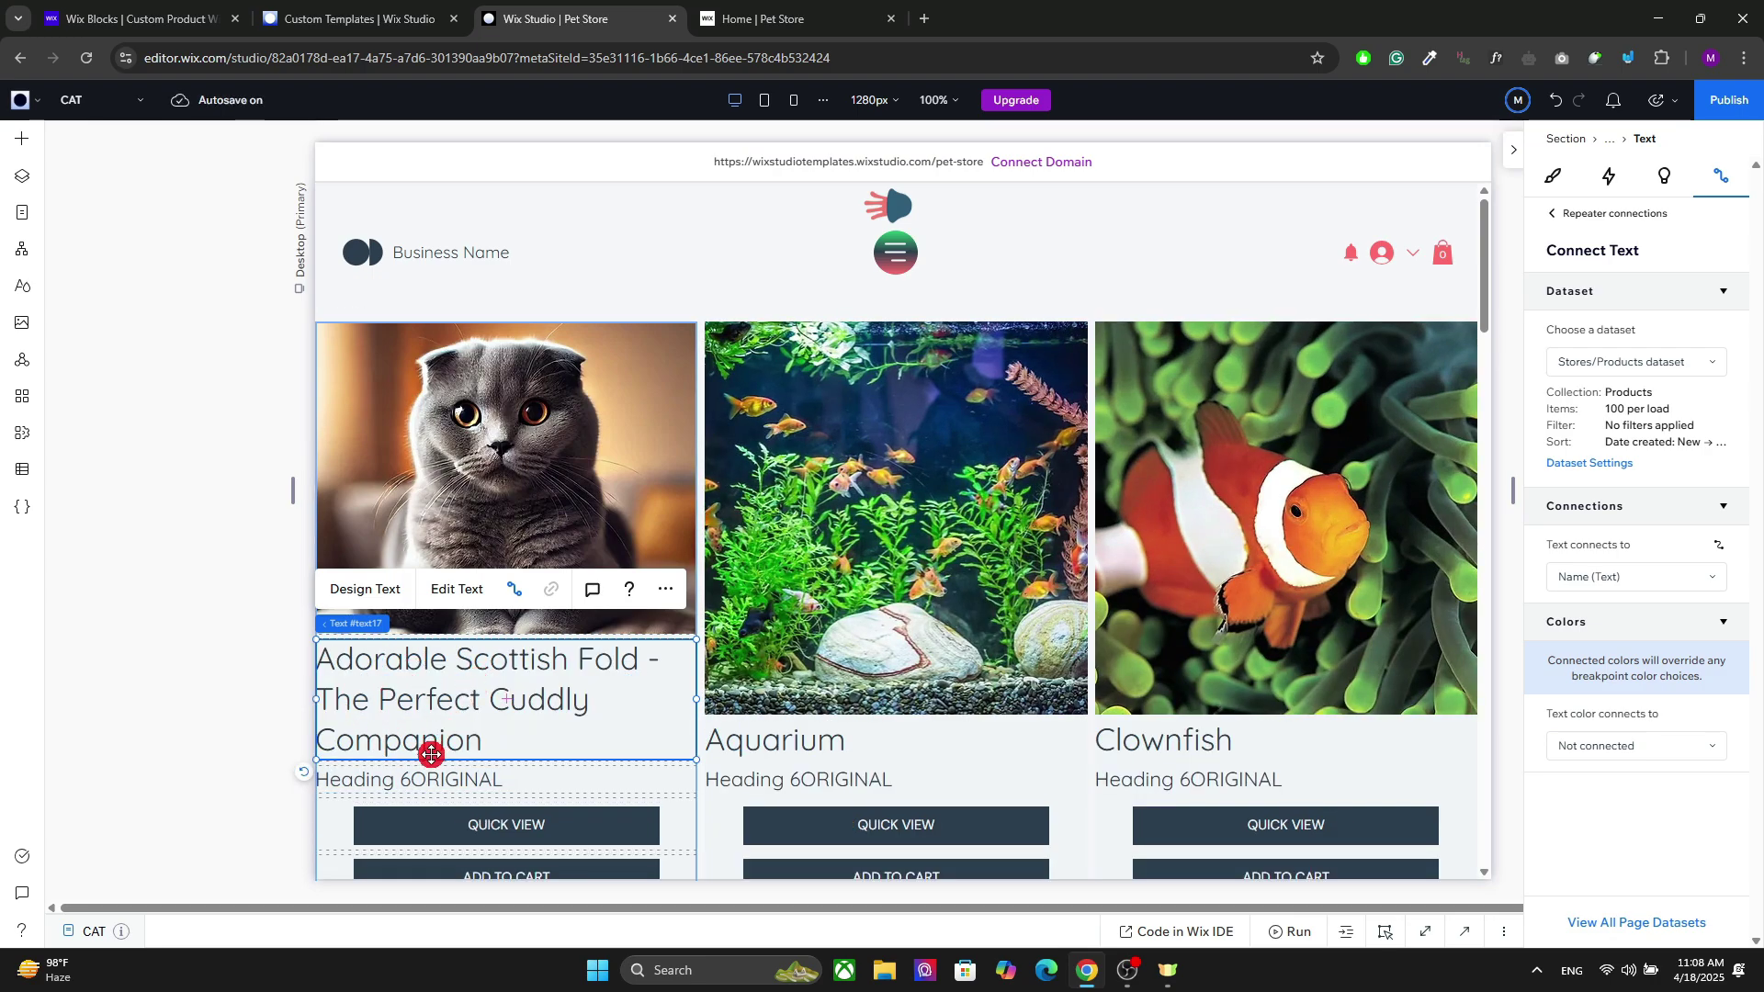
Connect the Heading 6 price text in the first repeater item to Formatted Discounted Price (Text).
{"action": "left_click", "coordinate": [359, 773]}
{"action": "left_click", "coordinate": [358, 774]}
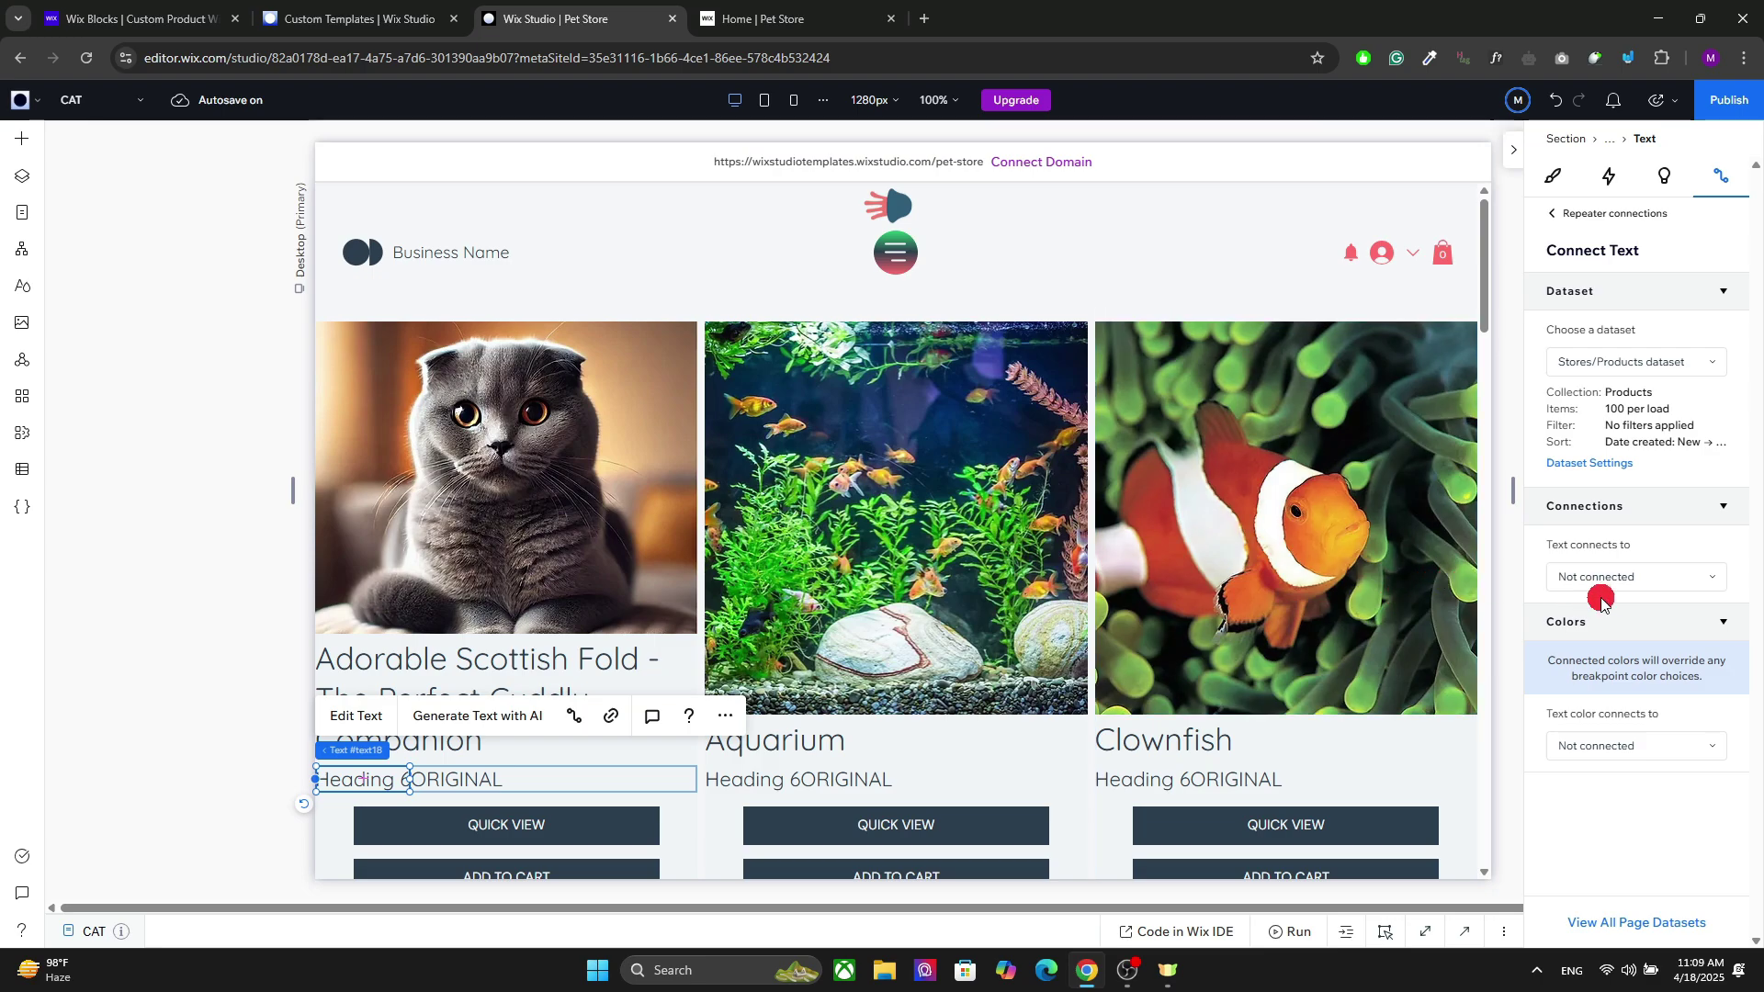
{"action": "left_click", "coordinate": [1670, 576]}
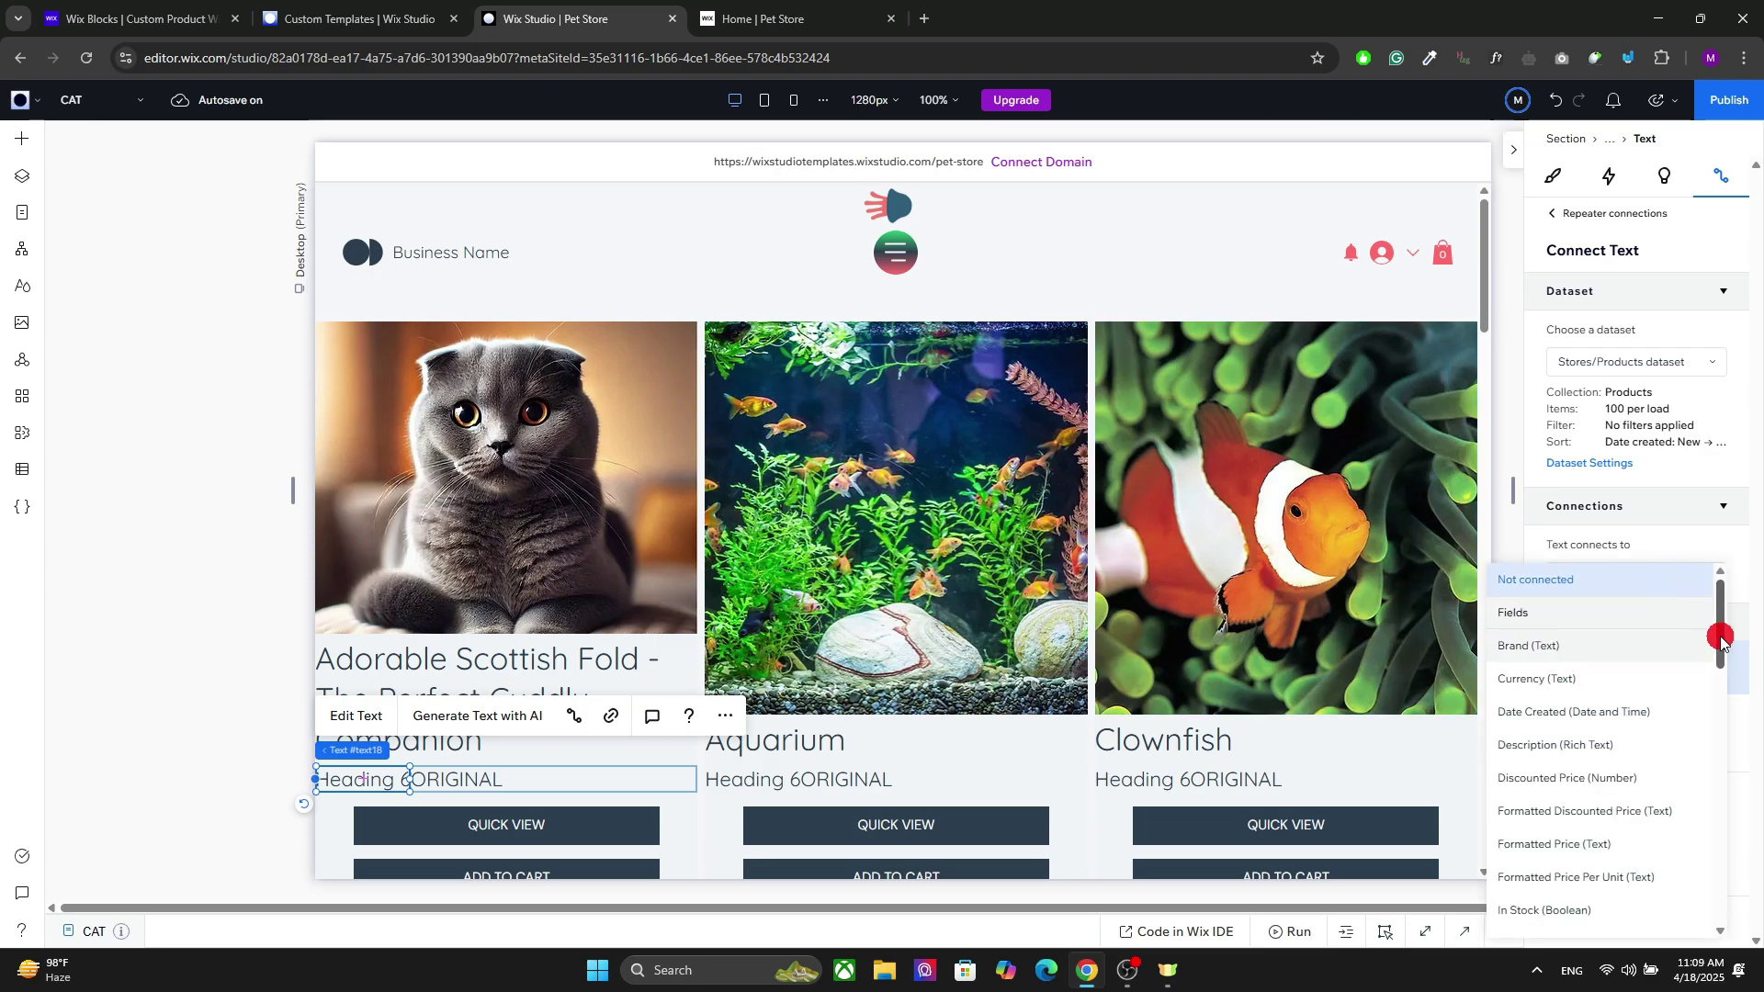
{"action": "left_click_drag", "start_coordinate": [1721, 639], "coordinate": [1711, 669]}
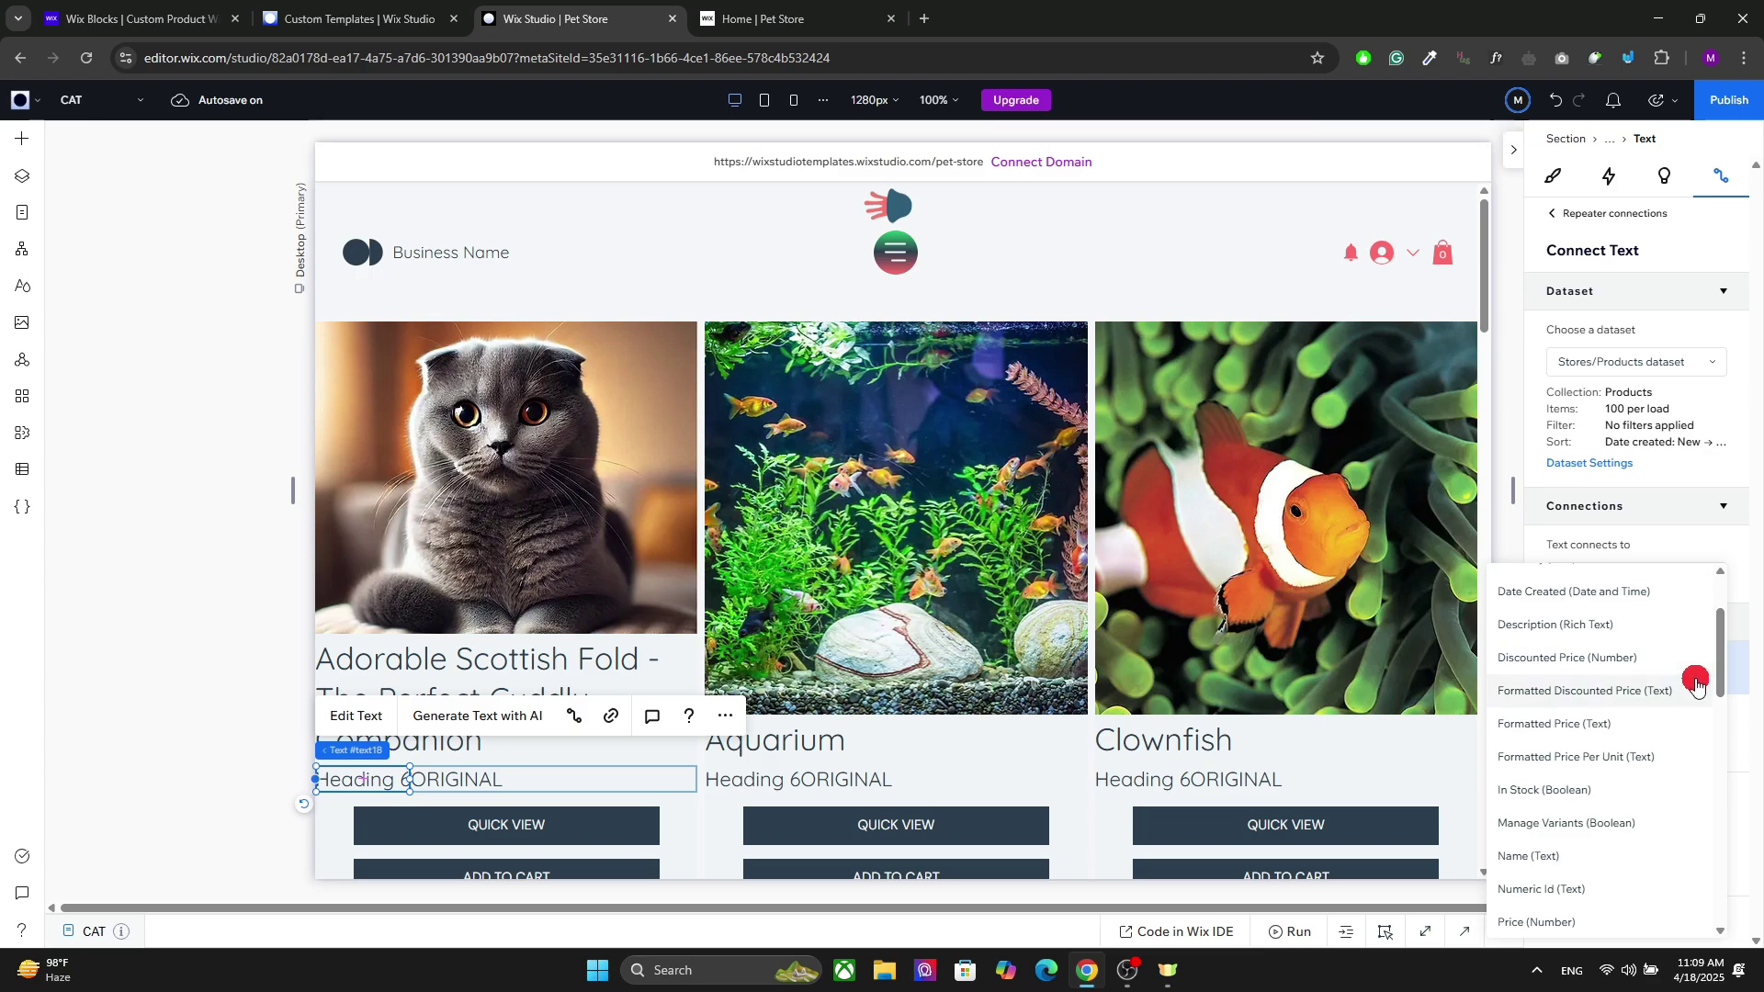
{"action": "left_click", "coordinate": [1625, 691]}
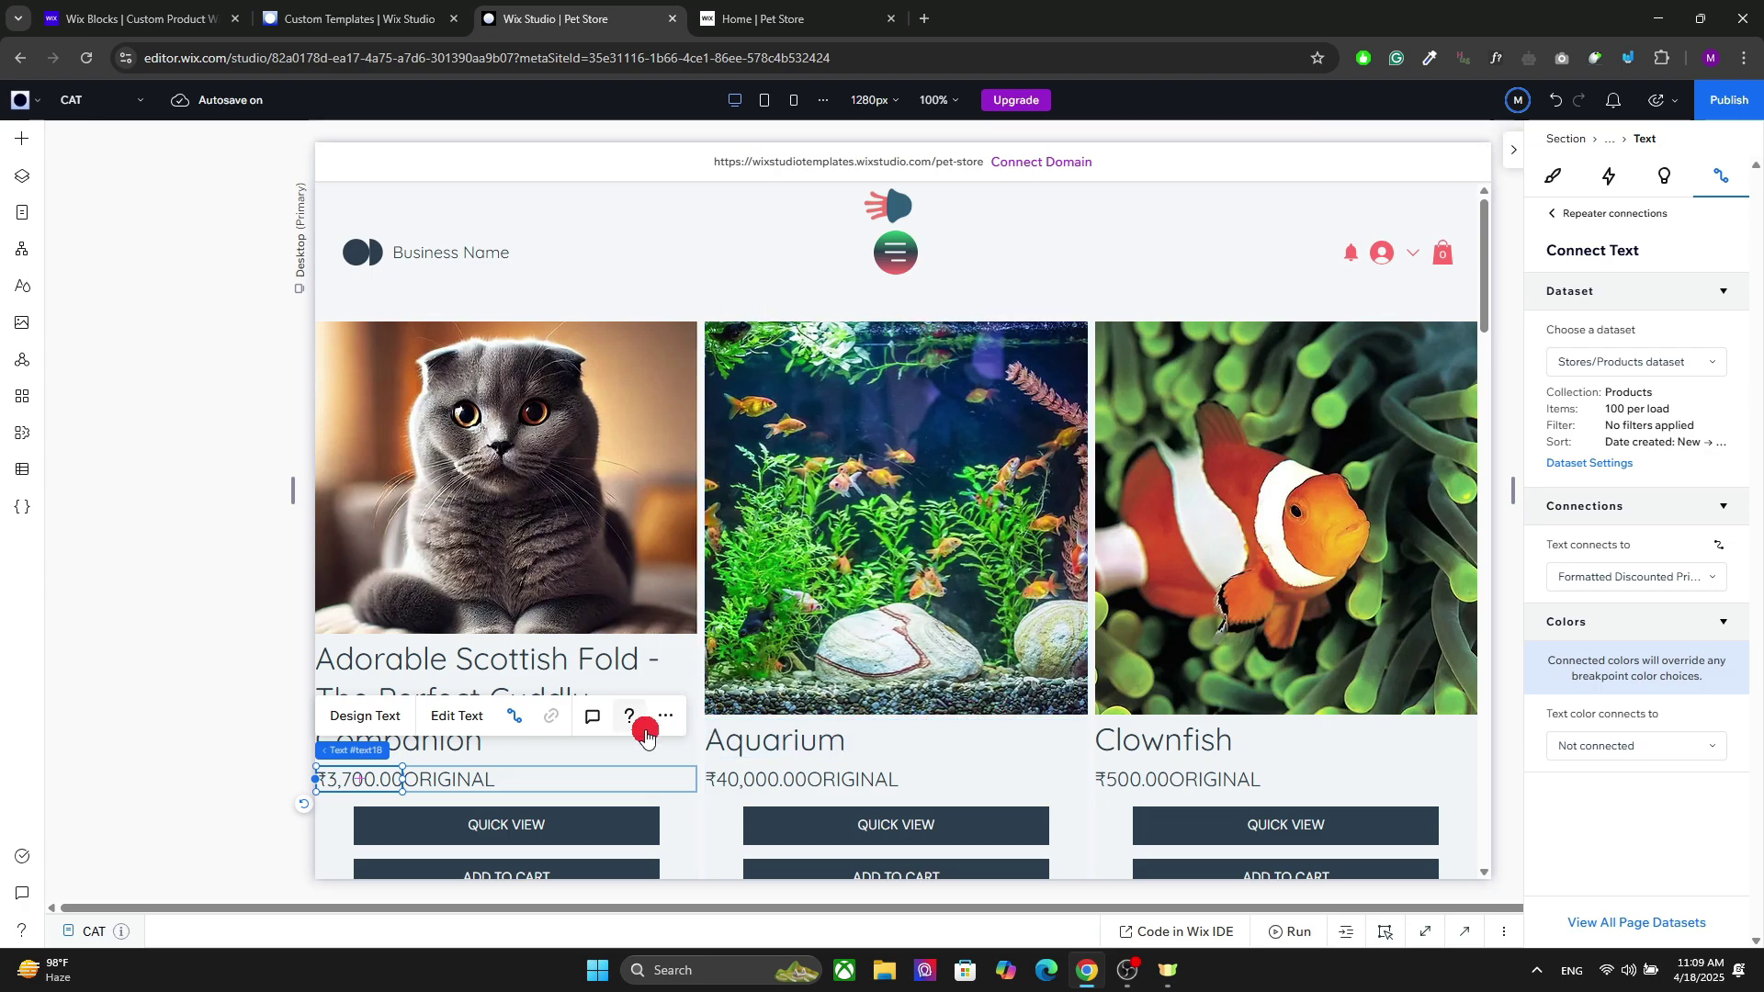
Connect the ORIGINAL price text in the first repeater item to Formatted Discounted Price (Text).
{"action": "left_click", "coordinate": [432, 780]}
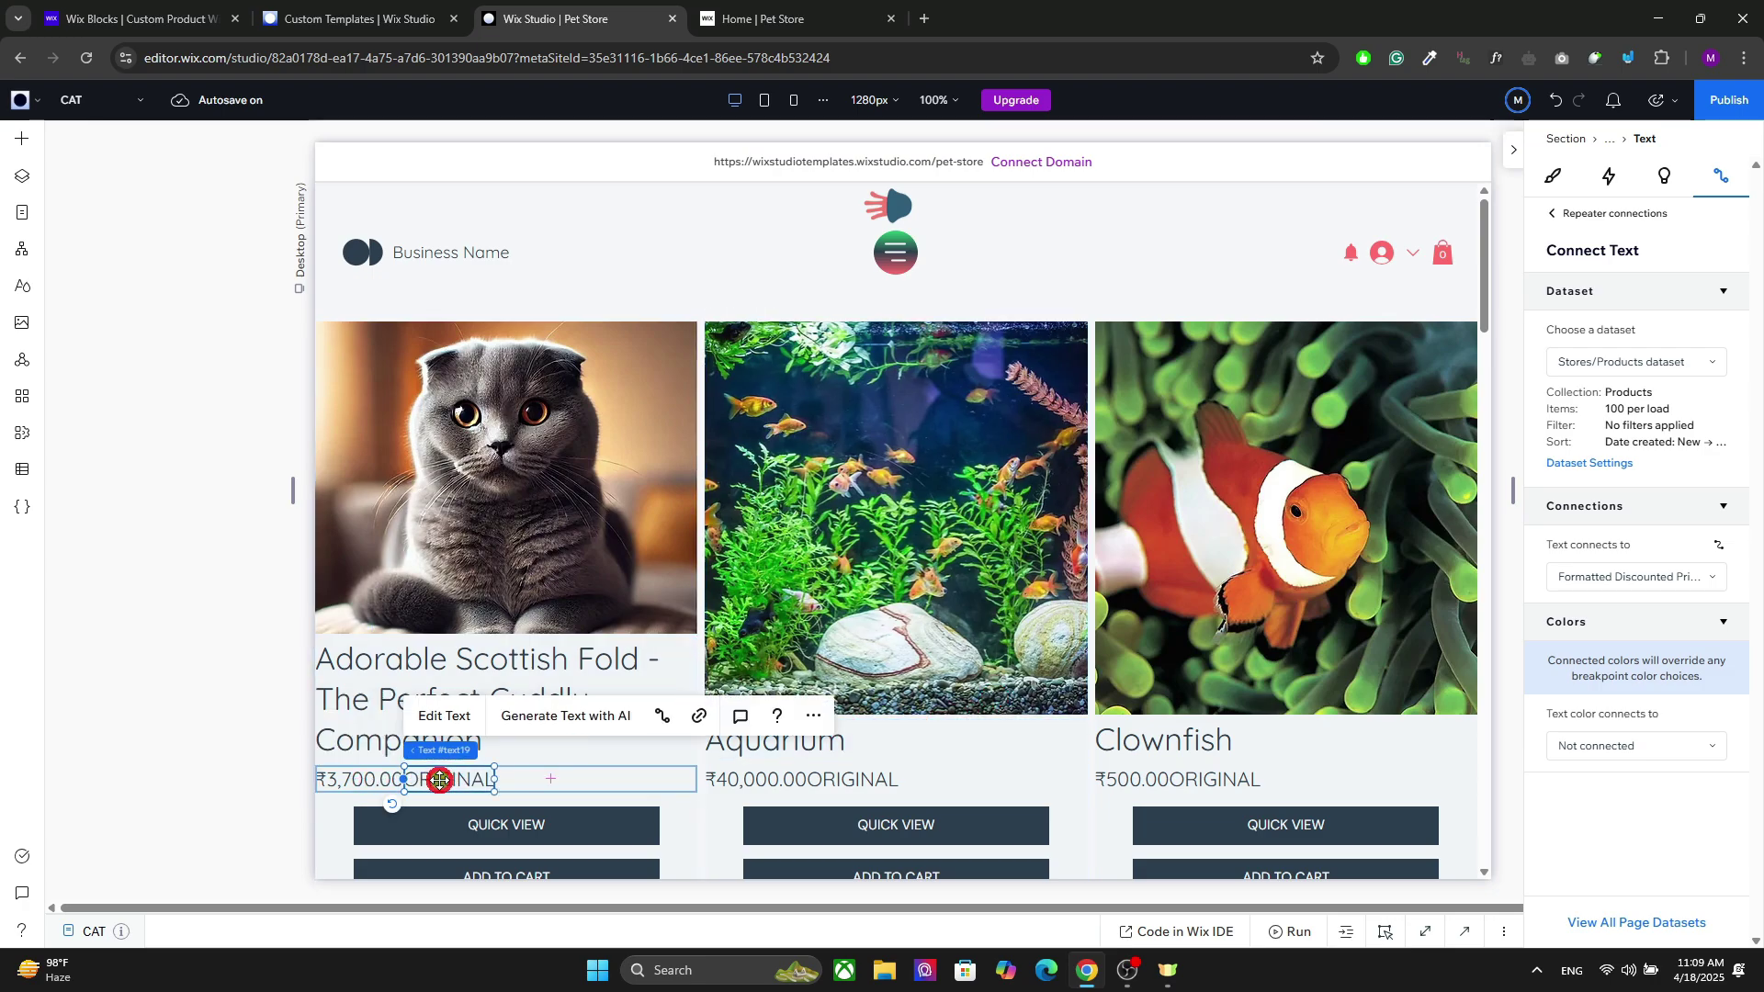
{"action": "left_click", "coordinate": [1637, 571]}
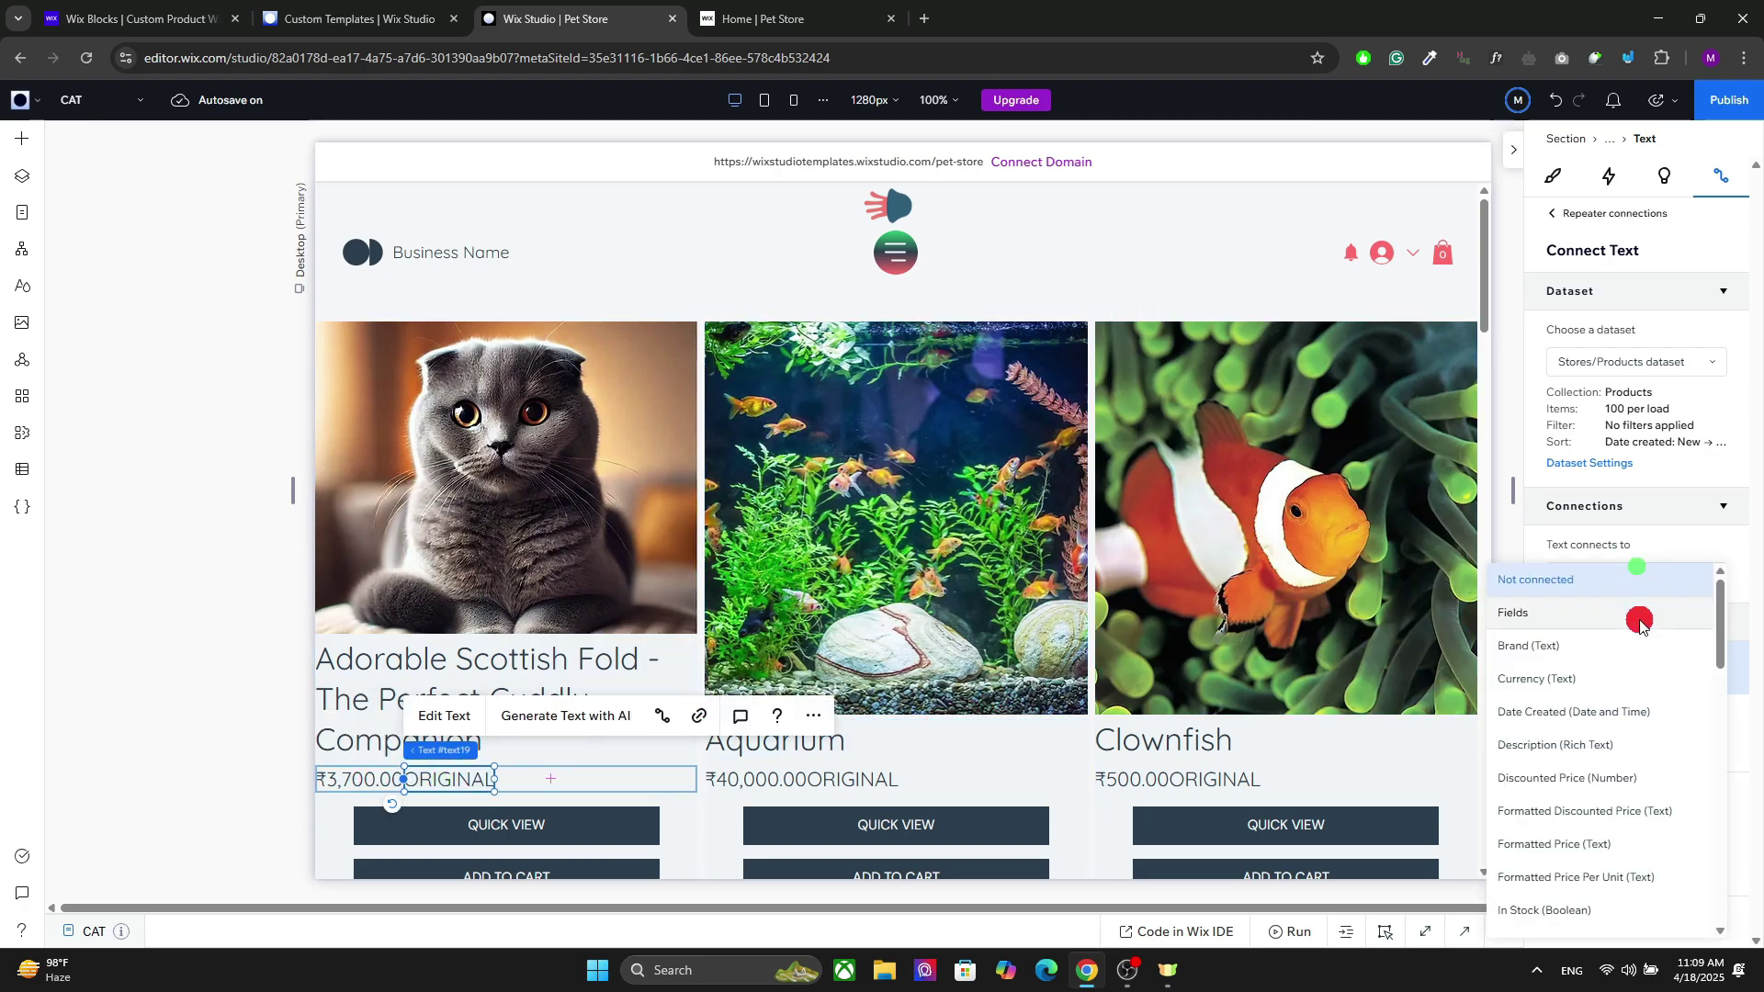
{"action": "left_click_drag", "start_coordinate": [1721, 662], "coordinate": [1707, 704]}
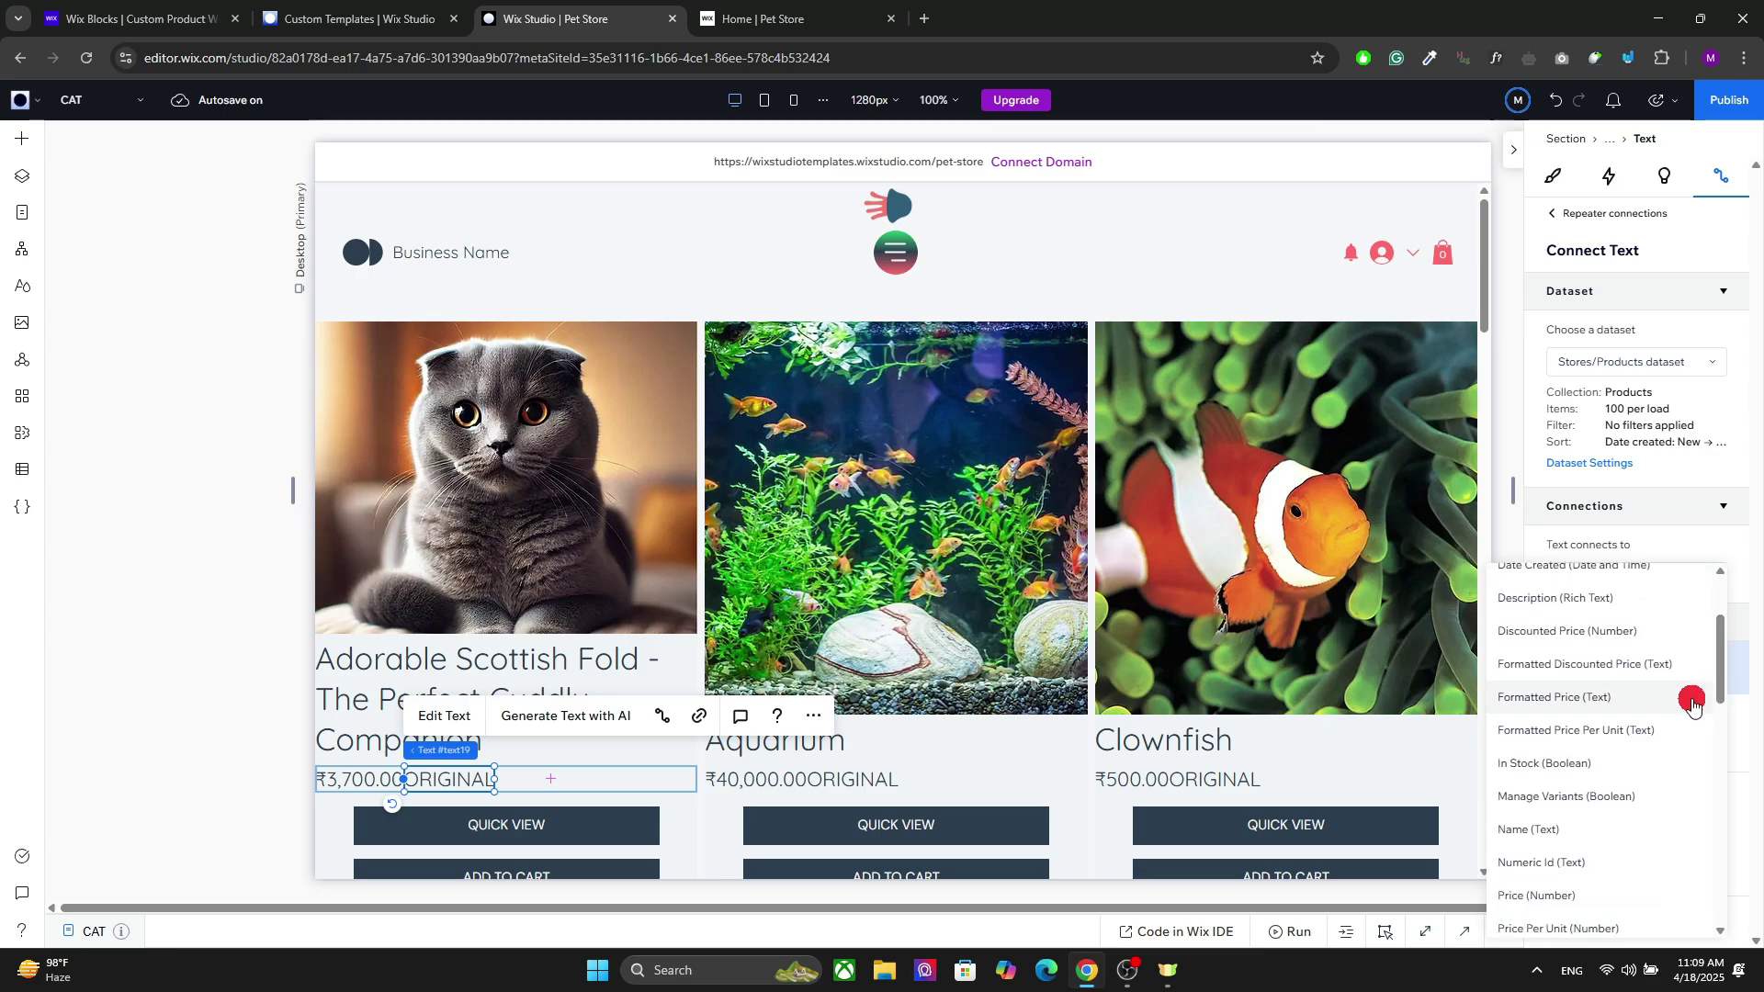
{"action": "left_click", "coordinate": [1575, 634]}
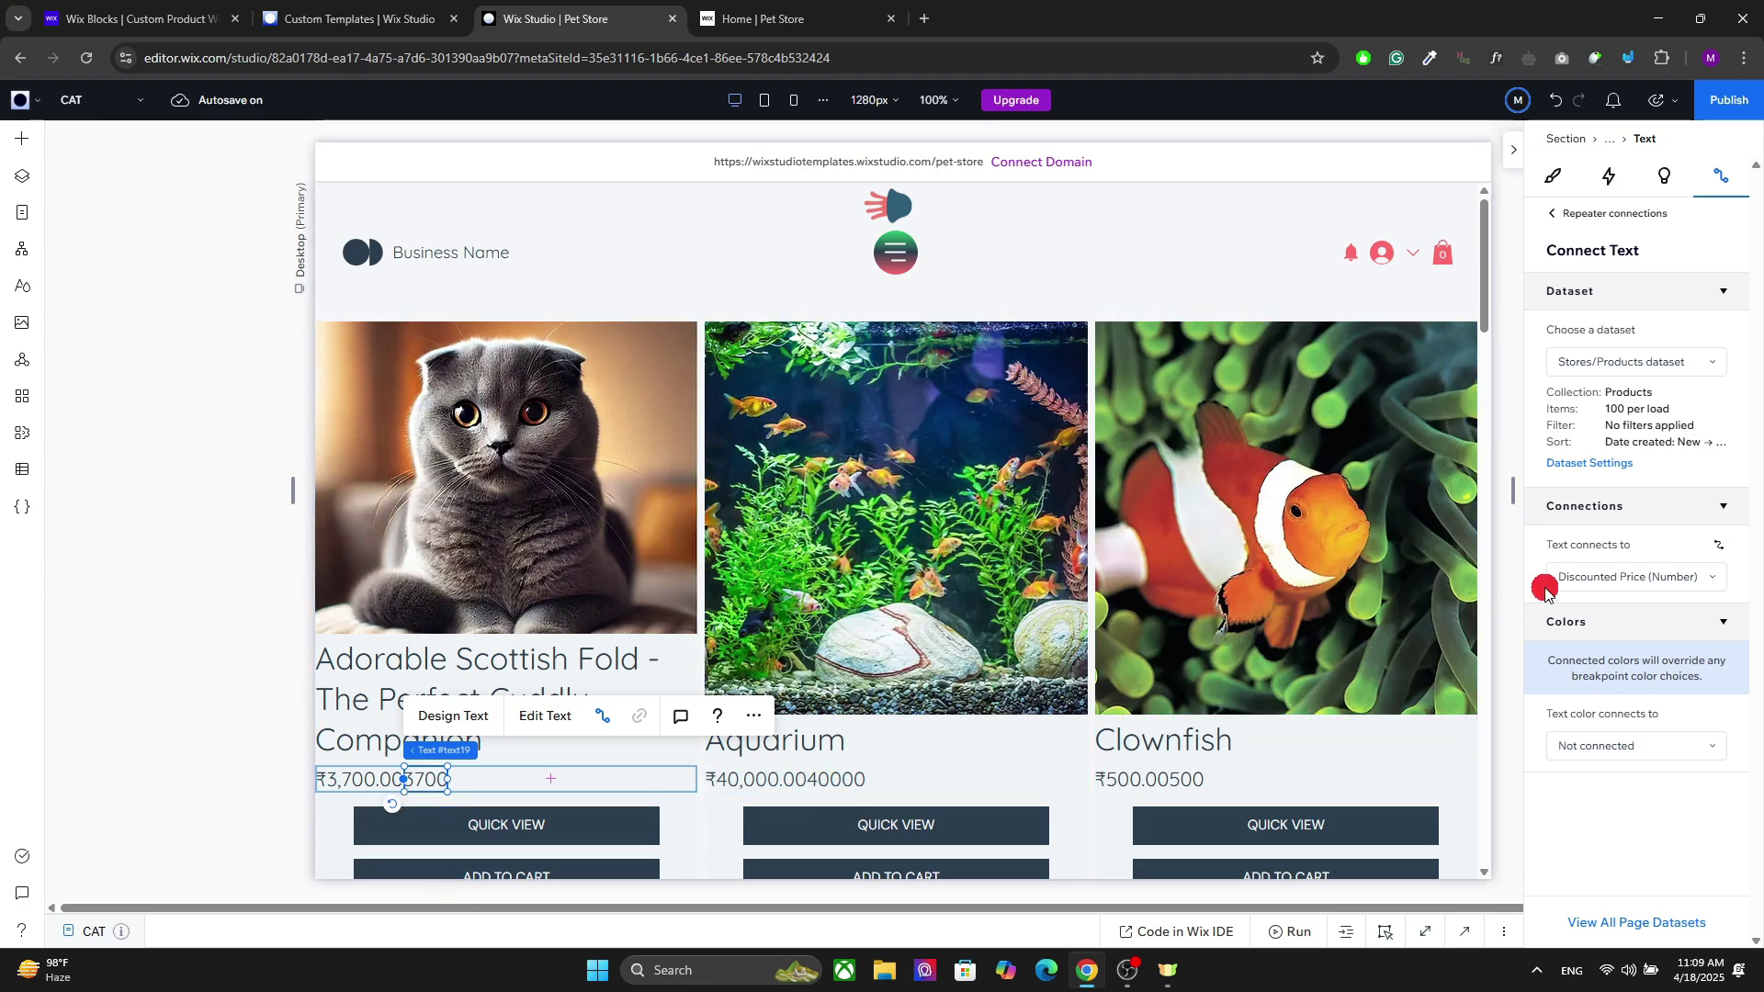
{"action": "left_click", "coordinate": [1580, 577]}
{"action": "left_click", "coordinate": [1587, 614]}
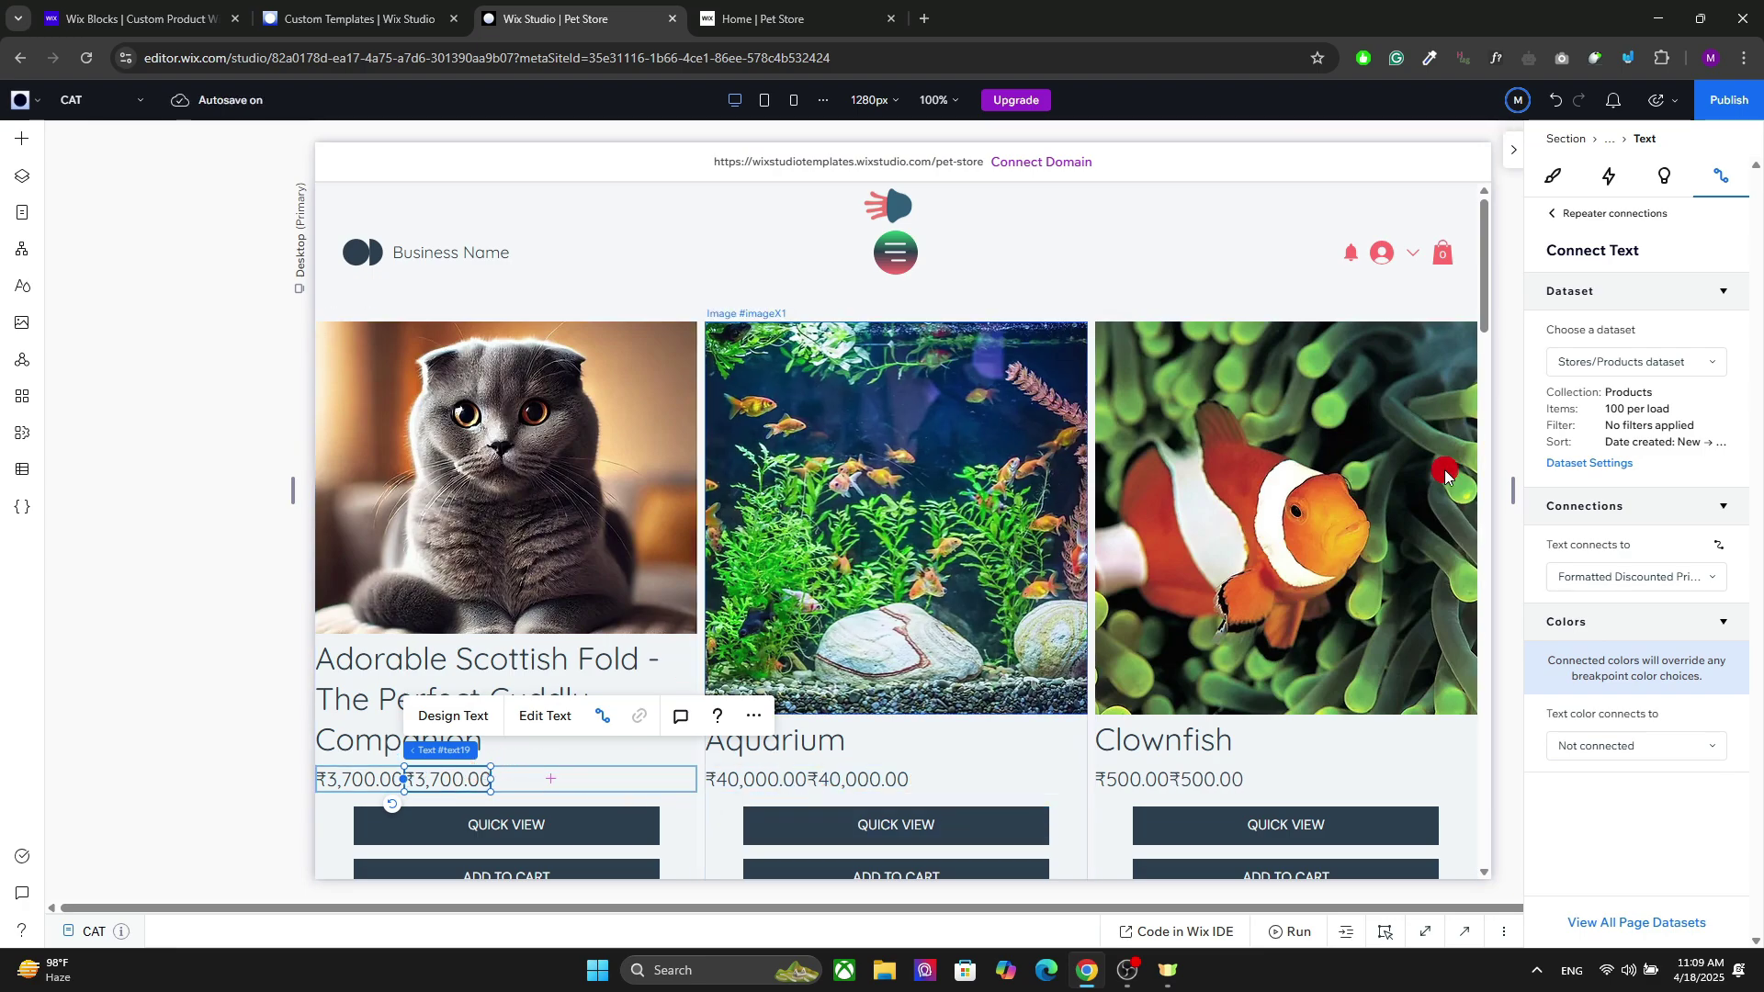
Set the second price text's left margin to 5 px to separate it from the first price.
{"action": "left_click", "coordinate": [1553, 176]}
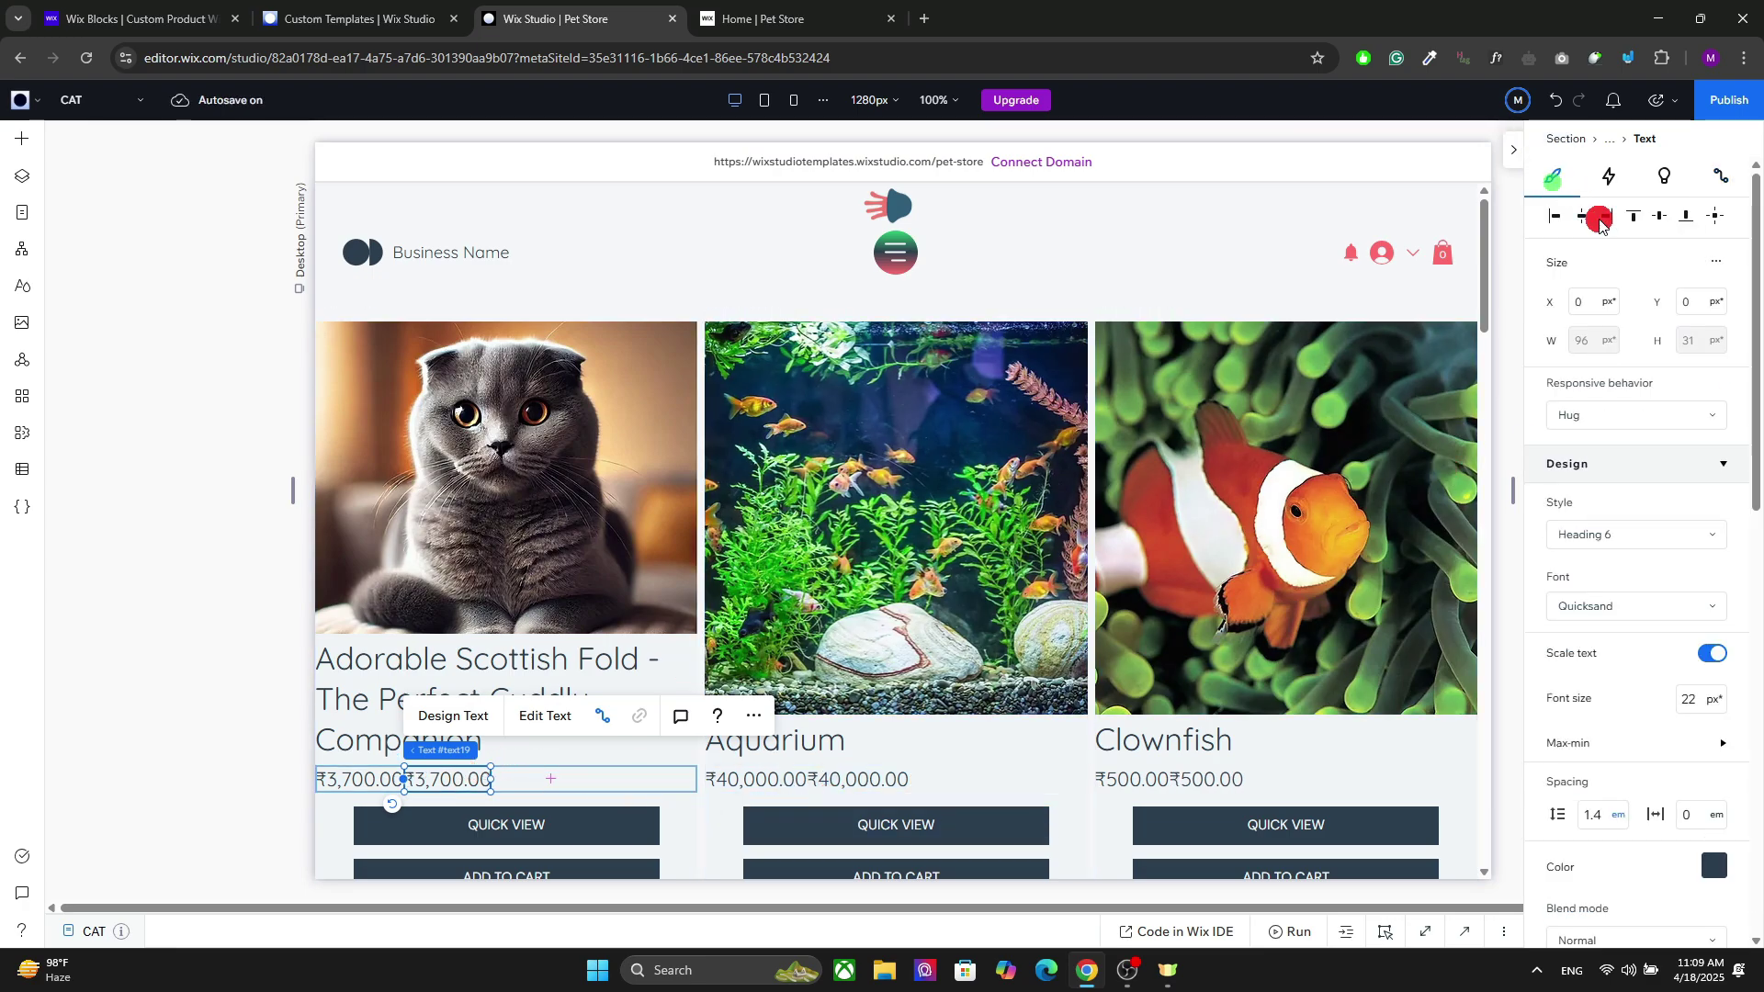
{"action": "left_click_drag", "start_coordinate": [1753, 316], "coordinate": [1745, 772]}
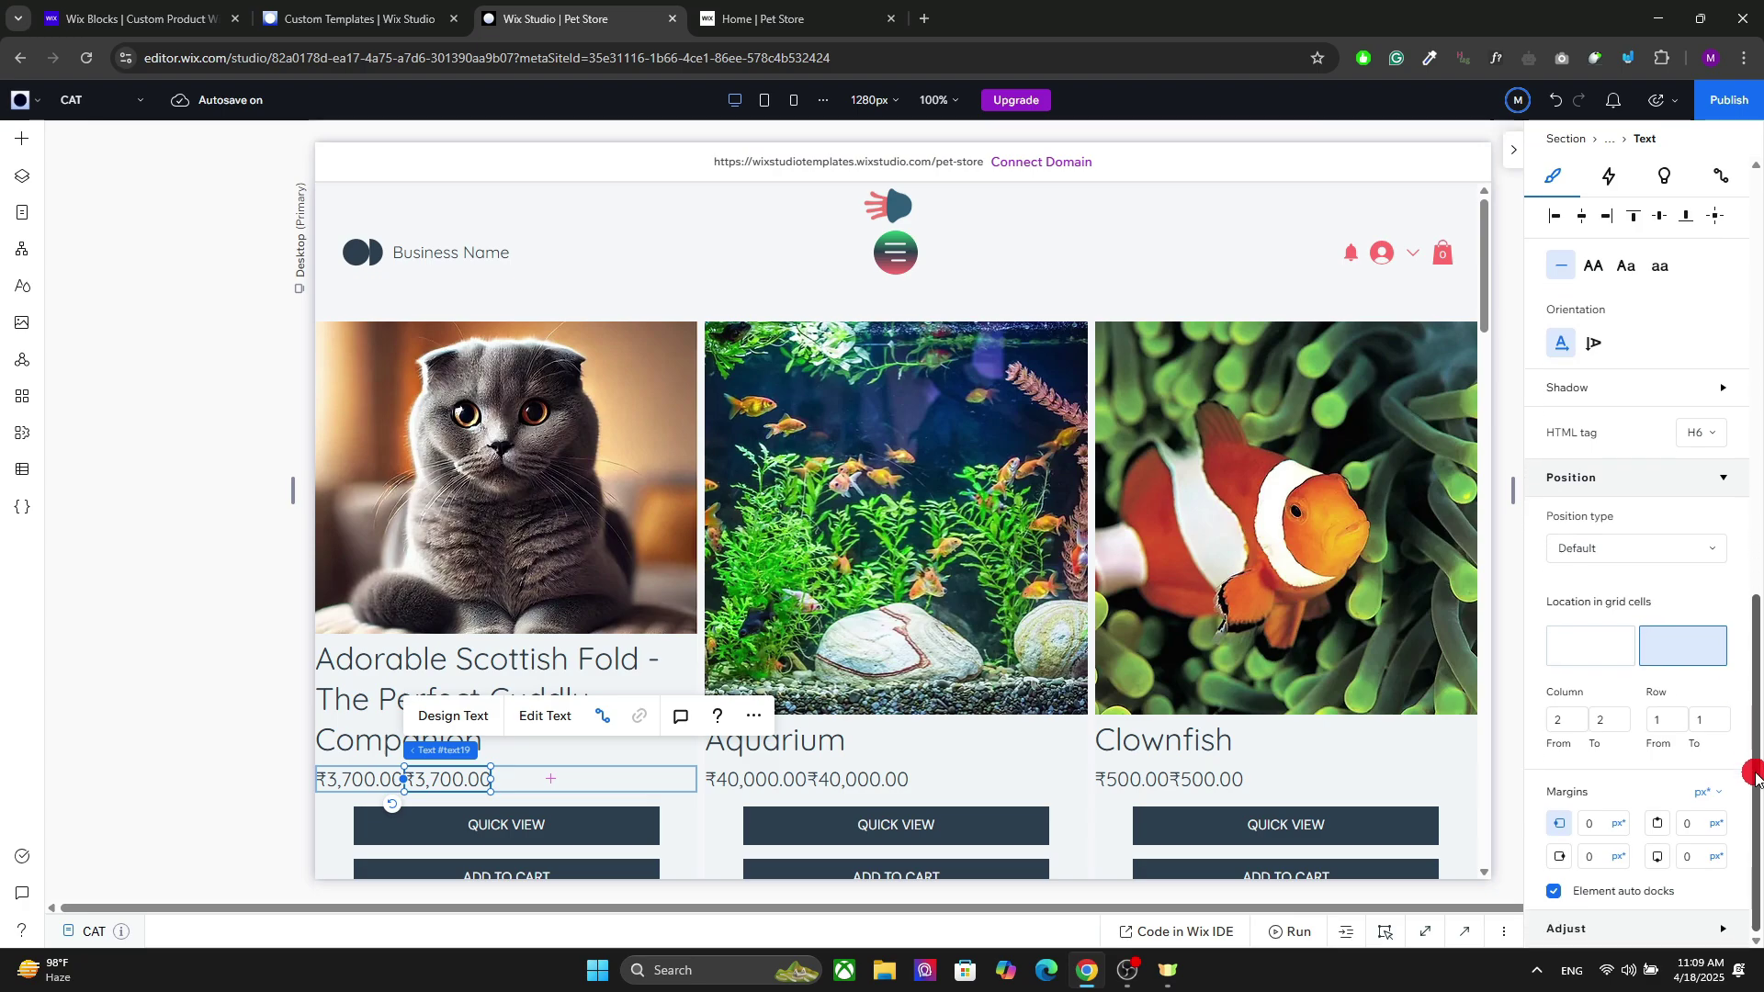
{"action": "left_click", "coordinate": [1604, 821]}
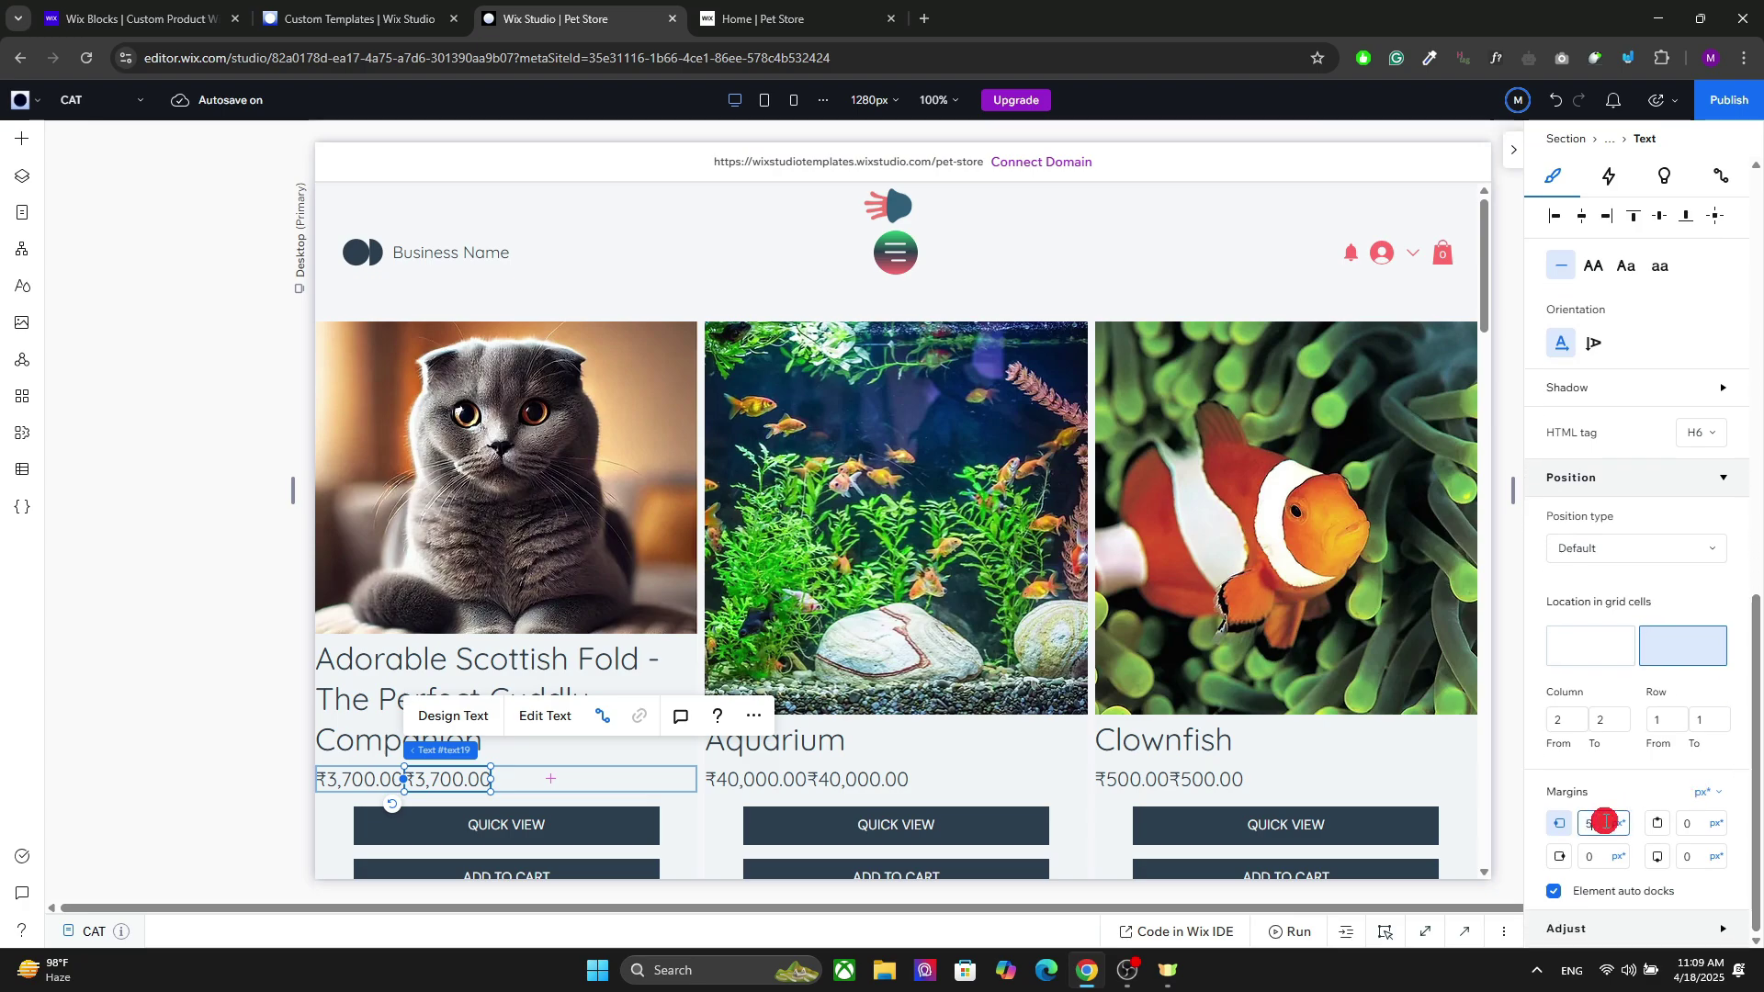
{"action": "type", "text": "5"}
{"action": "key", "text": "Return"}
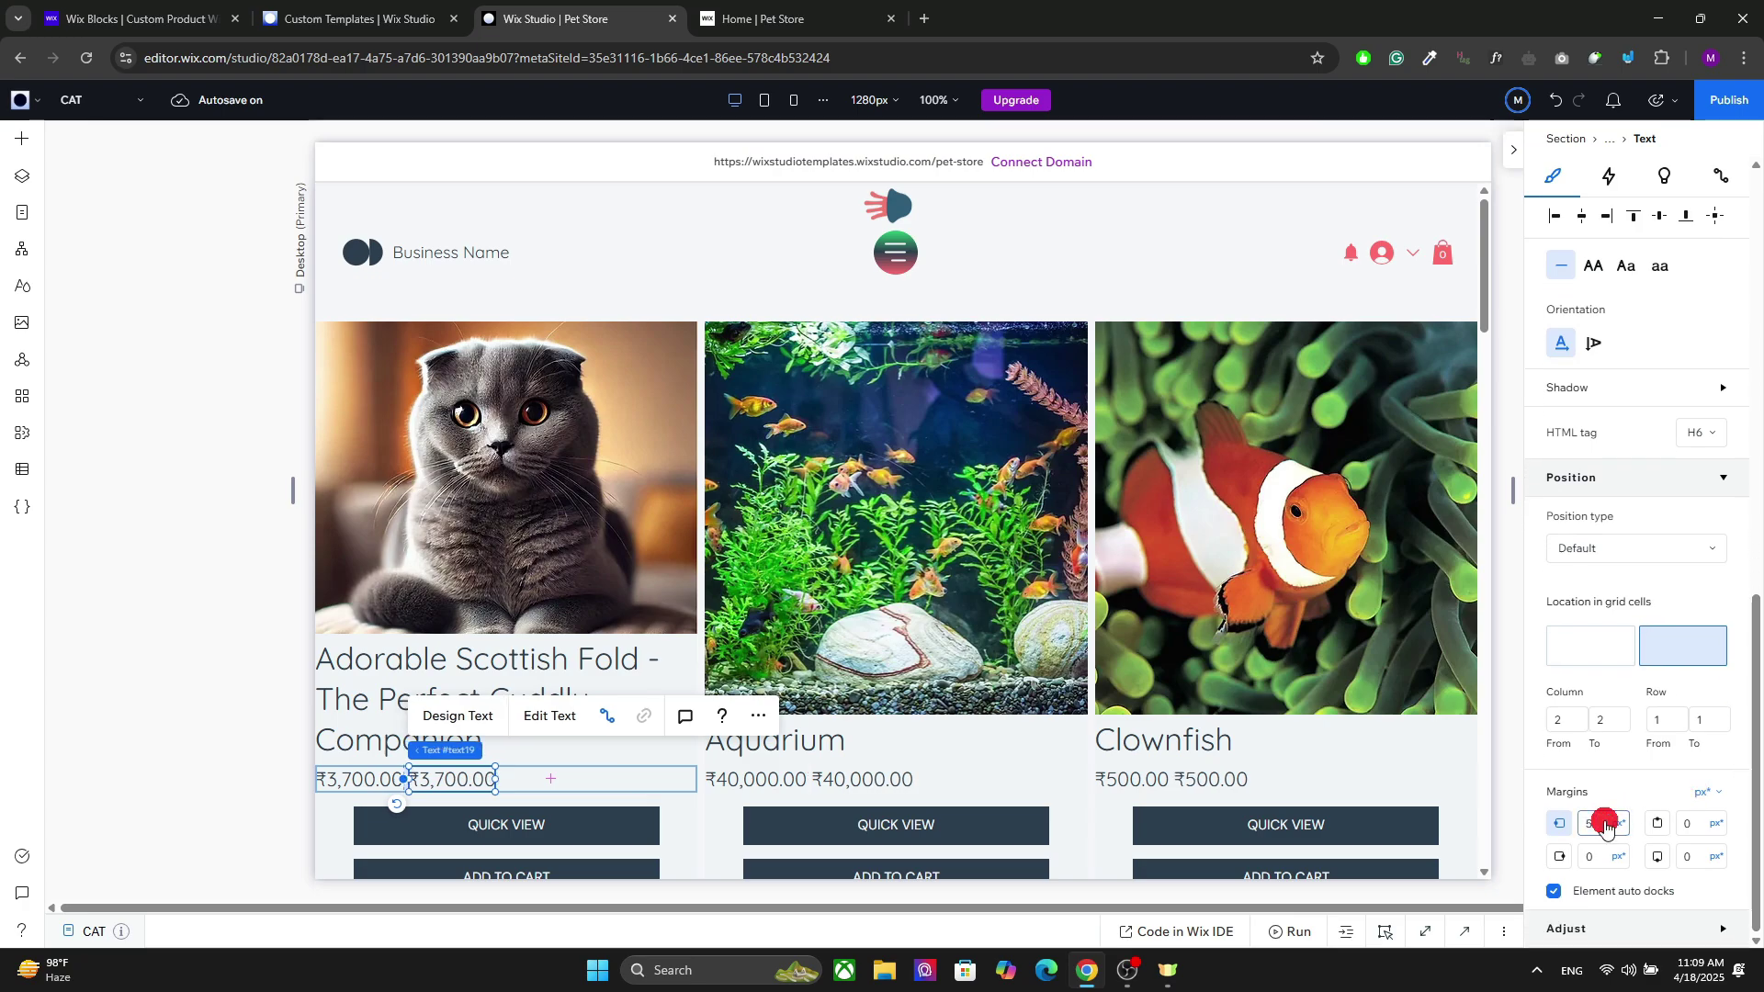
{"action": "scroll", "coordinate": [1484, 304], "scroll_direction": "down", "scroll_amount": 2}
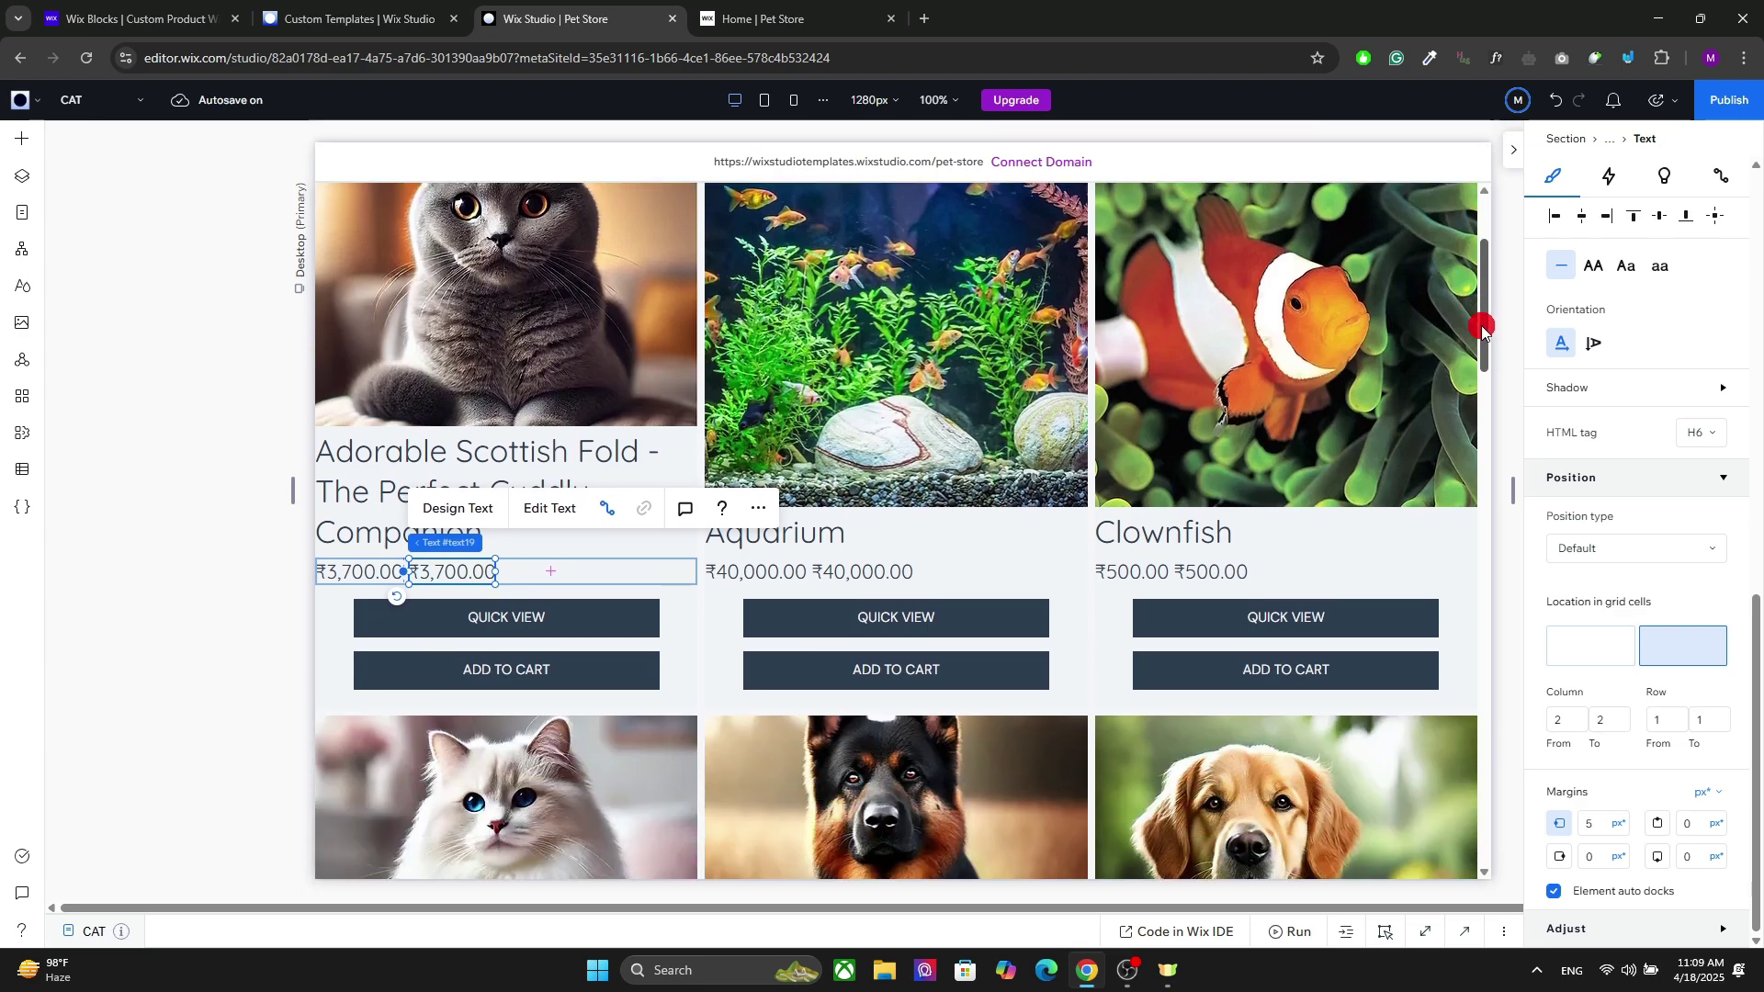
{"action": "left_click", "coordinate": [873, 574]}
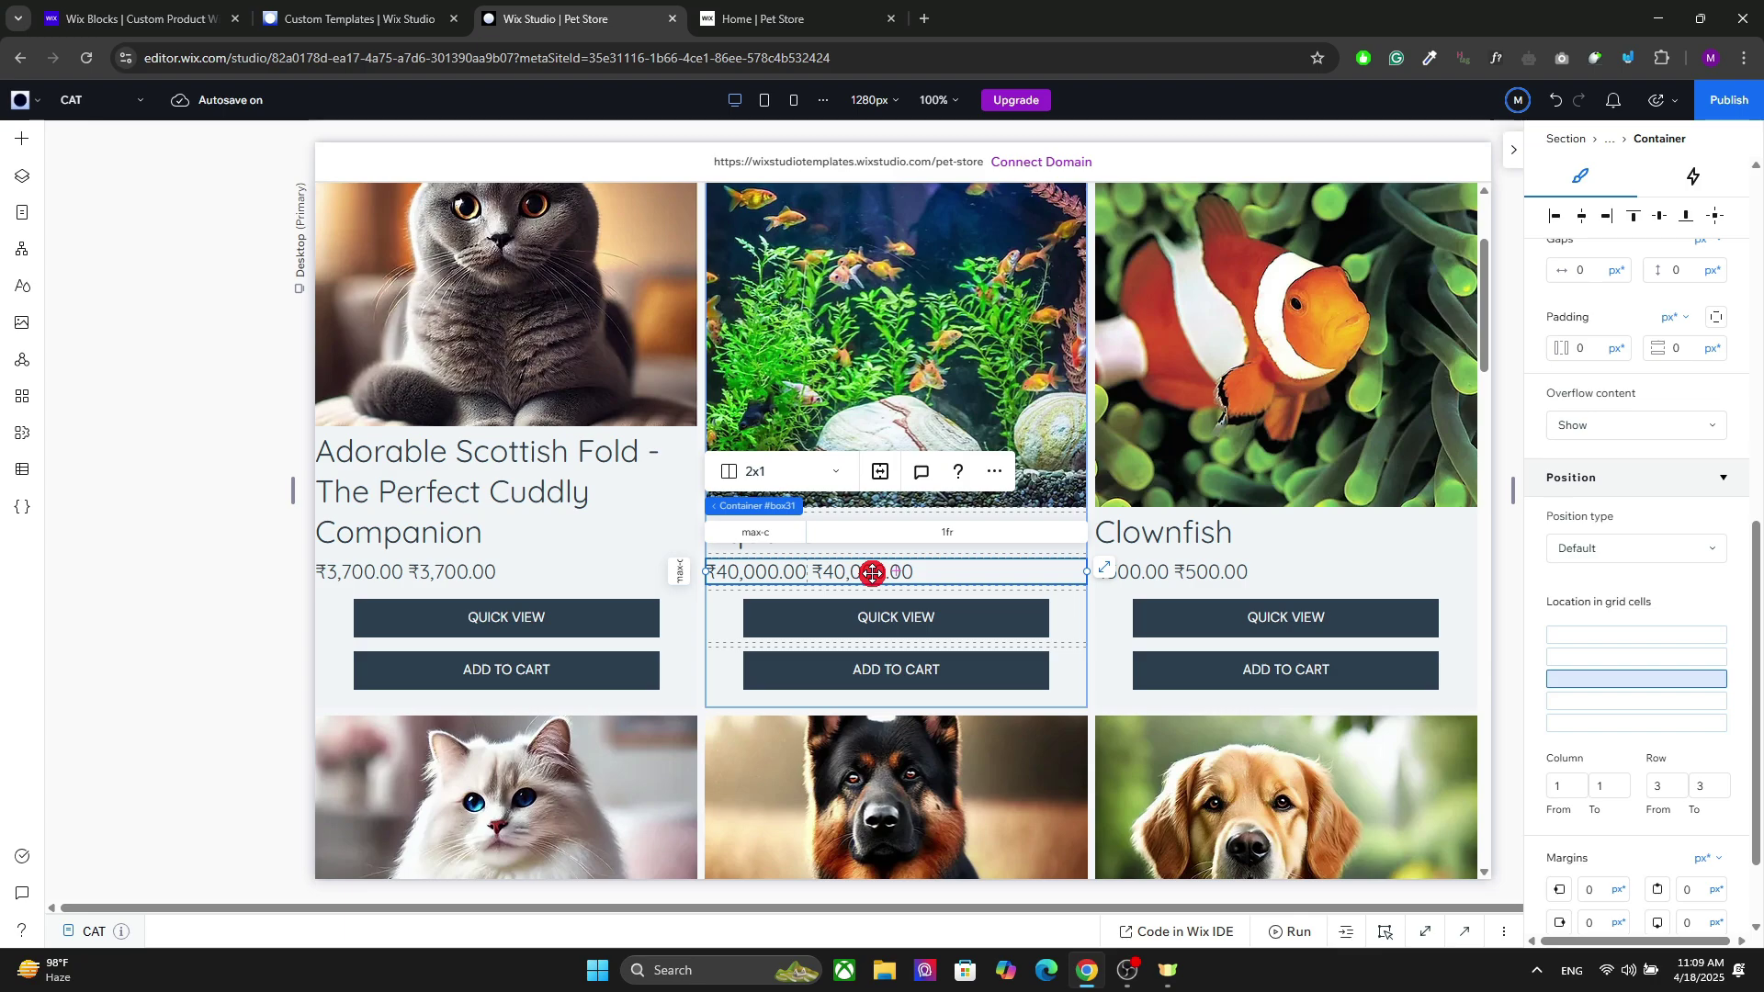
{"action": "left_click", "coordinate": [872, 573]}
{"action": "left_click", "coordinate": [762, 574]}
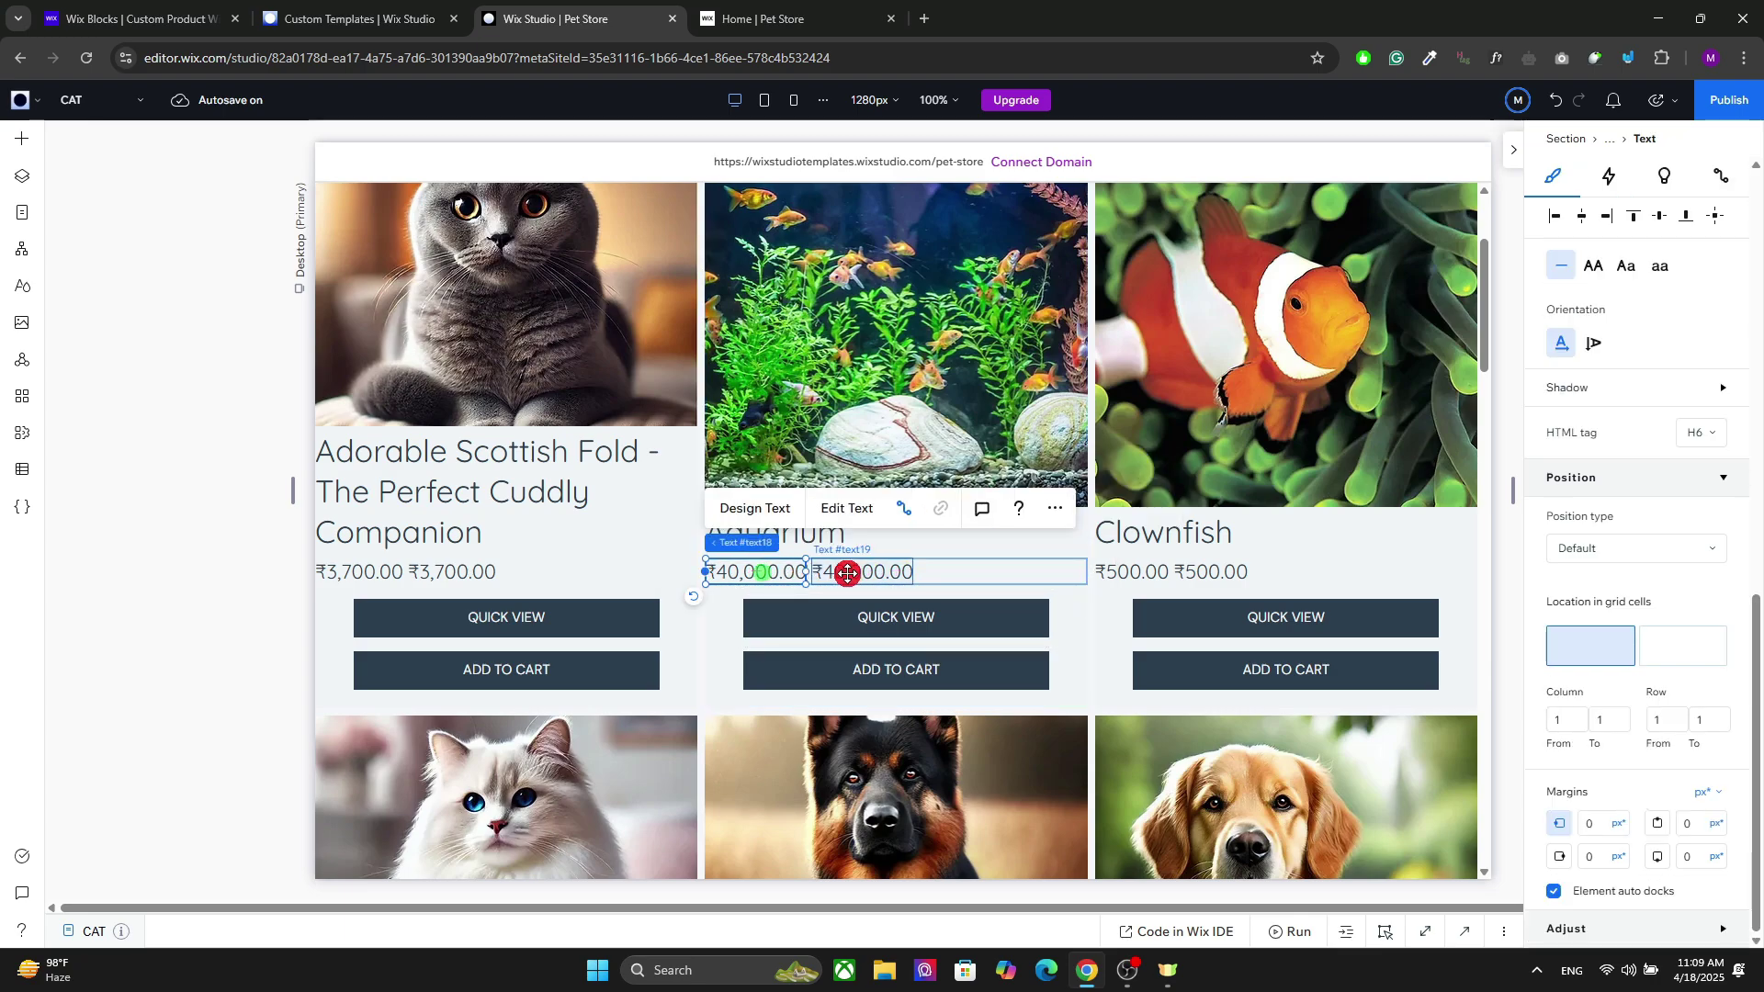
{"action": "left_click", "coordinate": [851, 574]}
{"action": "left_click", "coordinate": [765, 575]}
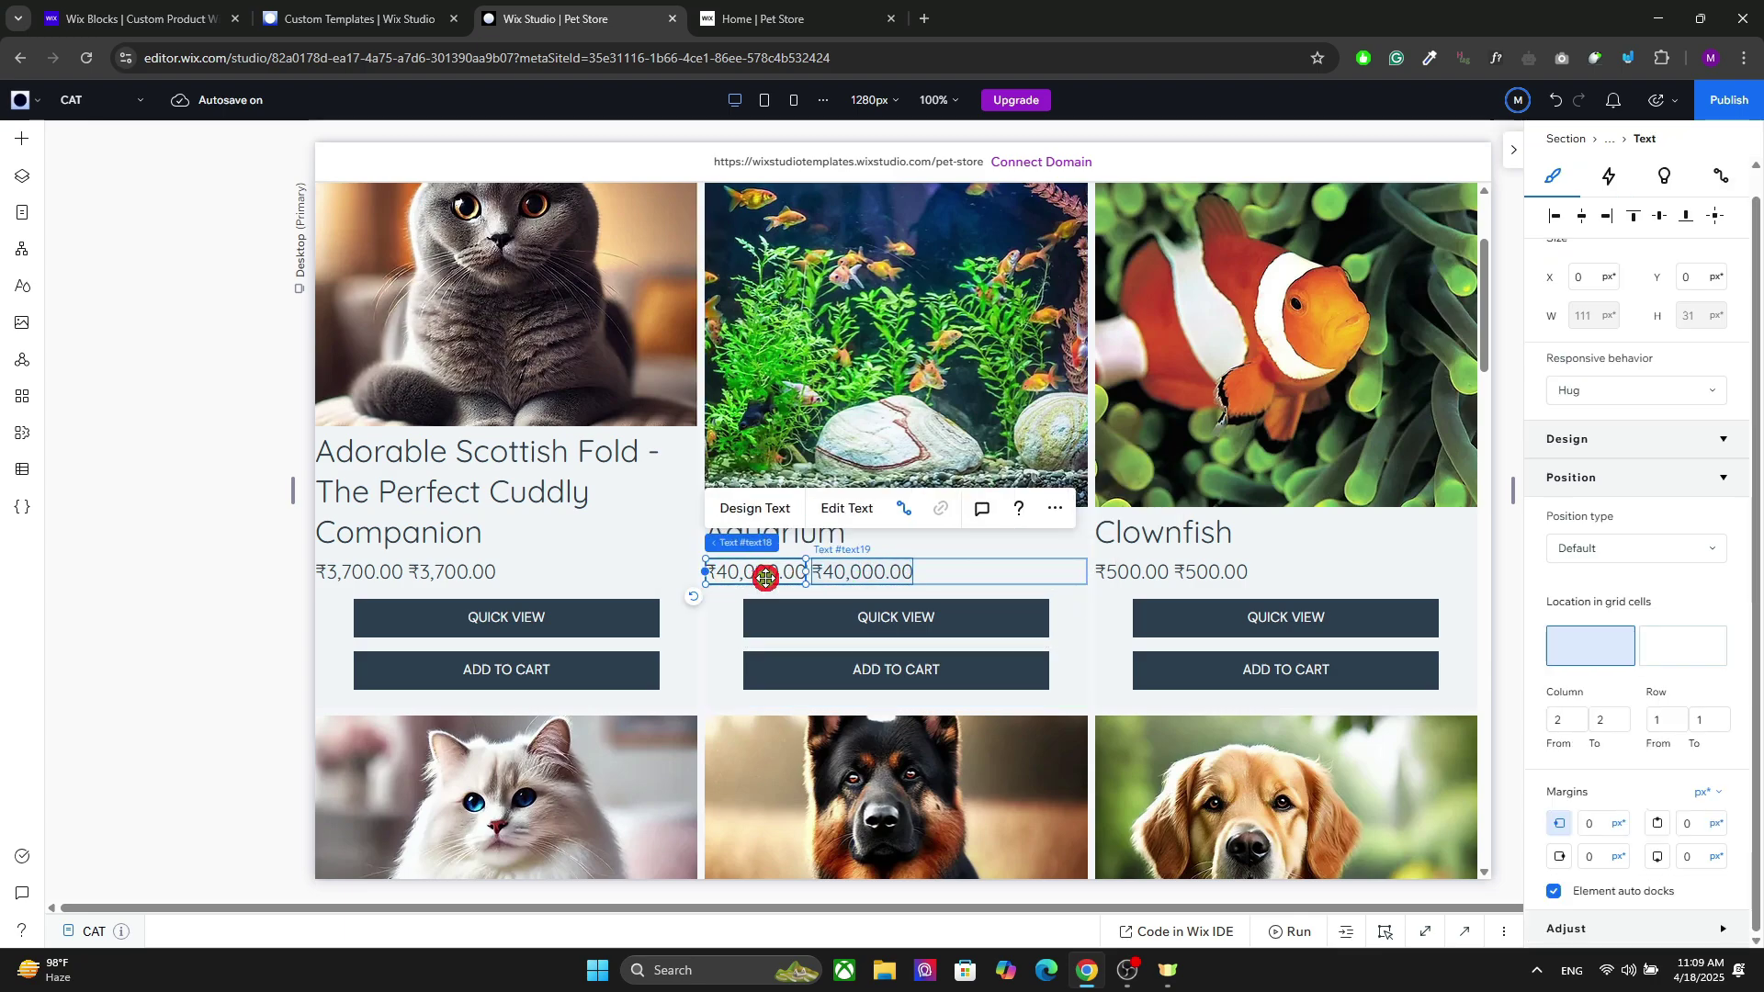
{"action": "left_click", "coordinate": [846, 578]}
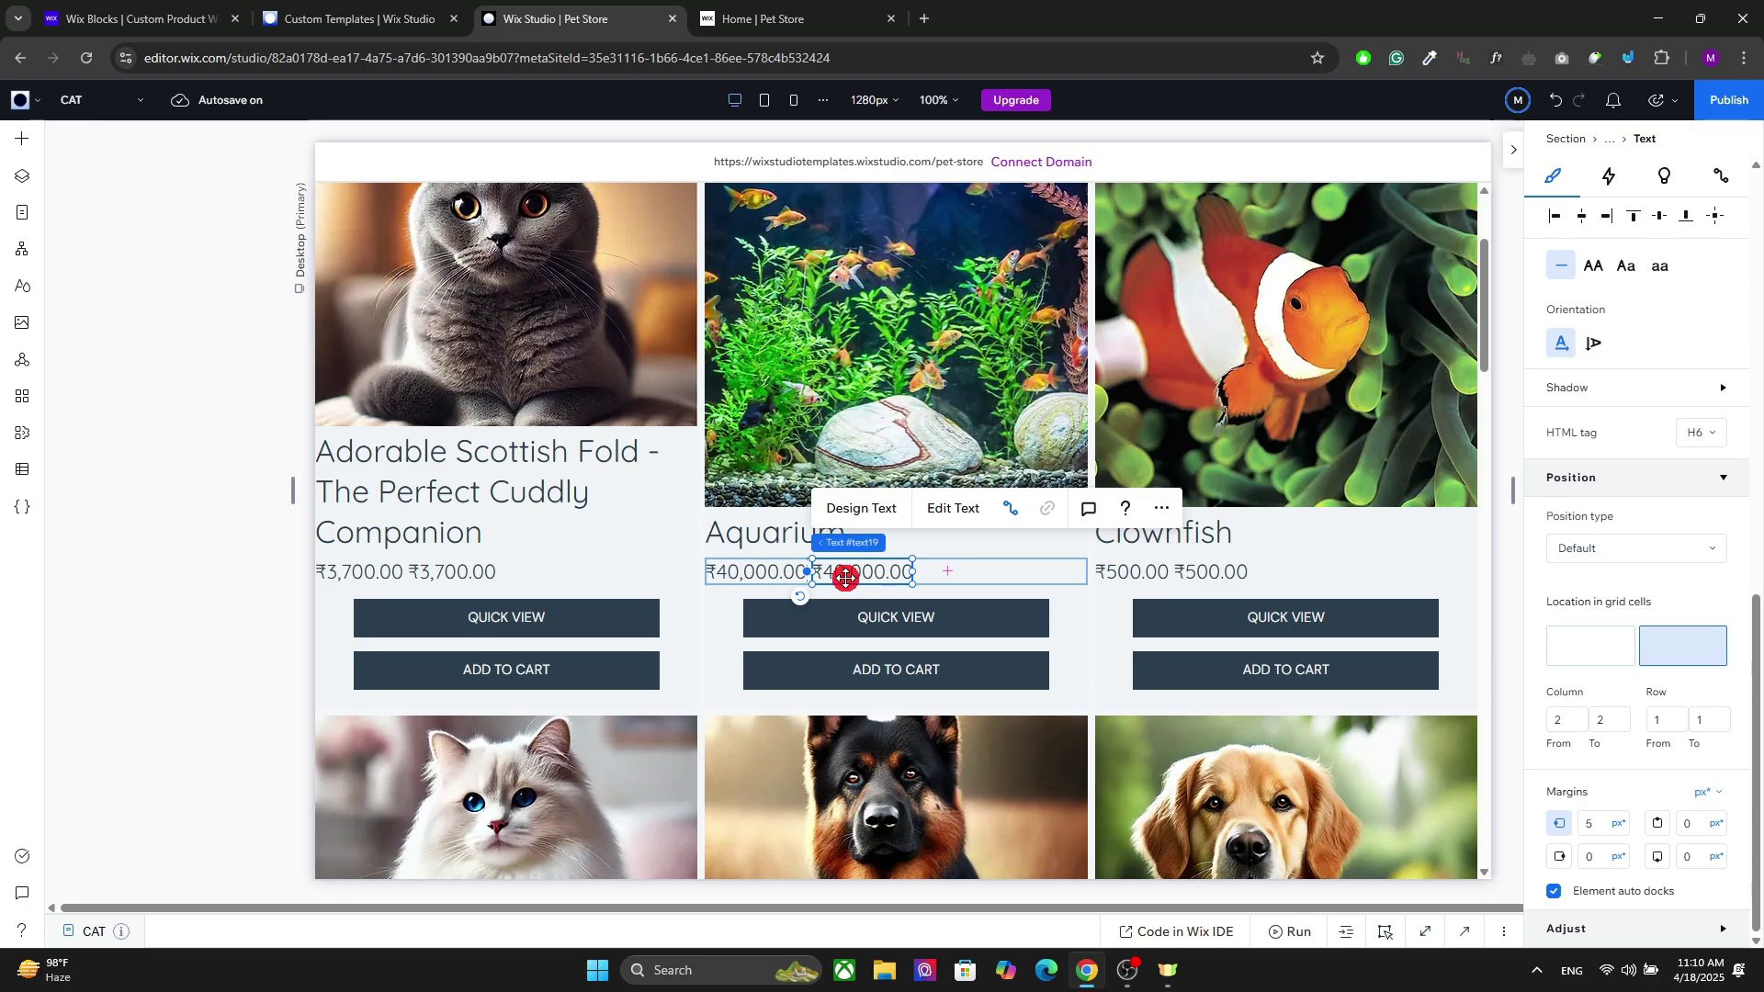
Connect the click action of the first repeater item's QUICK VIEW button to Open quick view.
{"action": "left_click", "coordinate": [571, 618]}
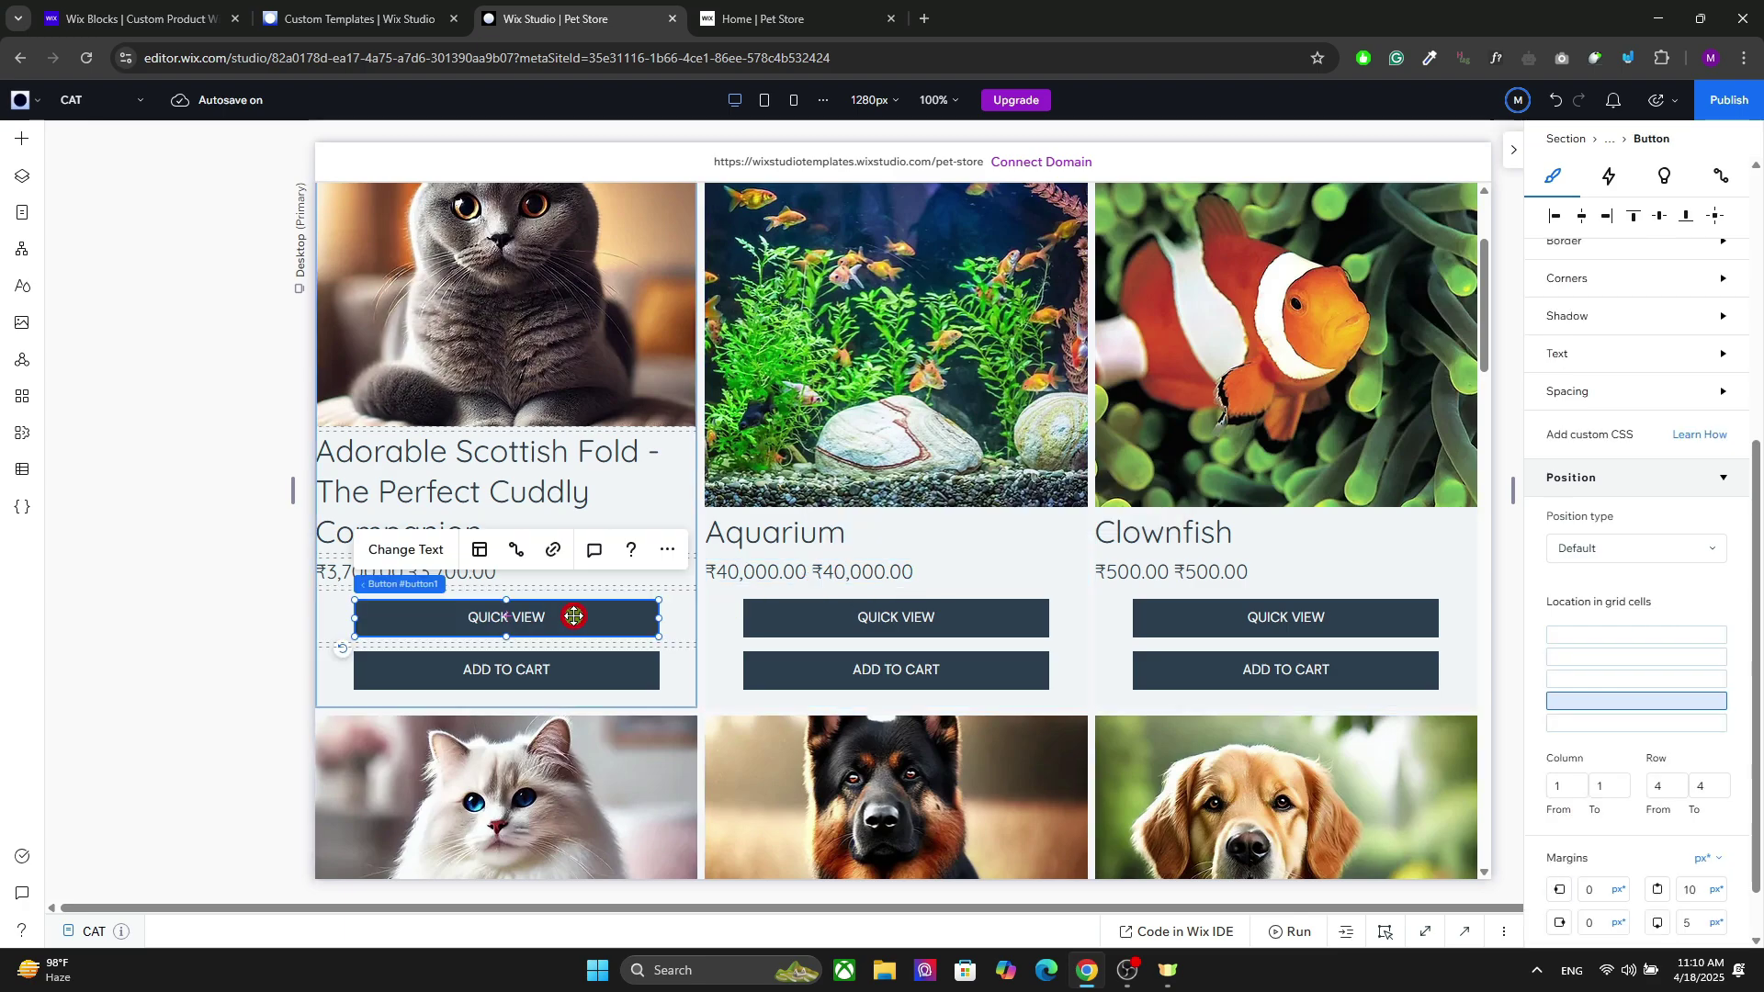
{"action": "left_click", "coordinate": [1717, 175]}
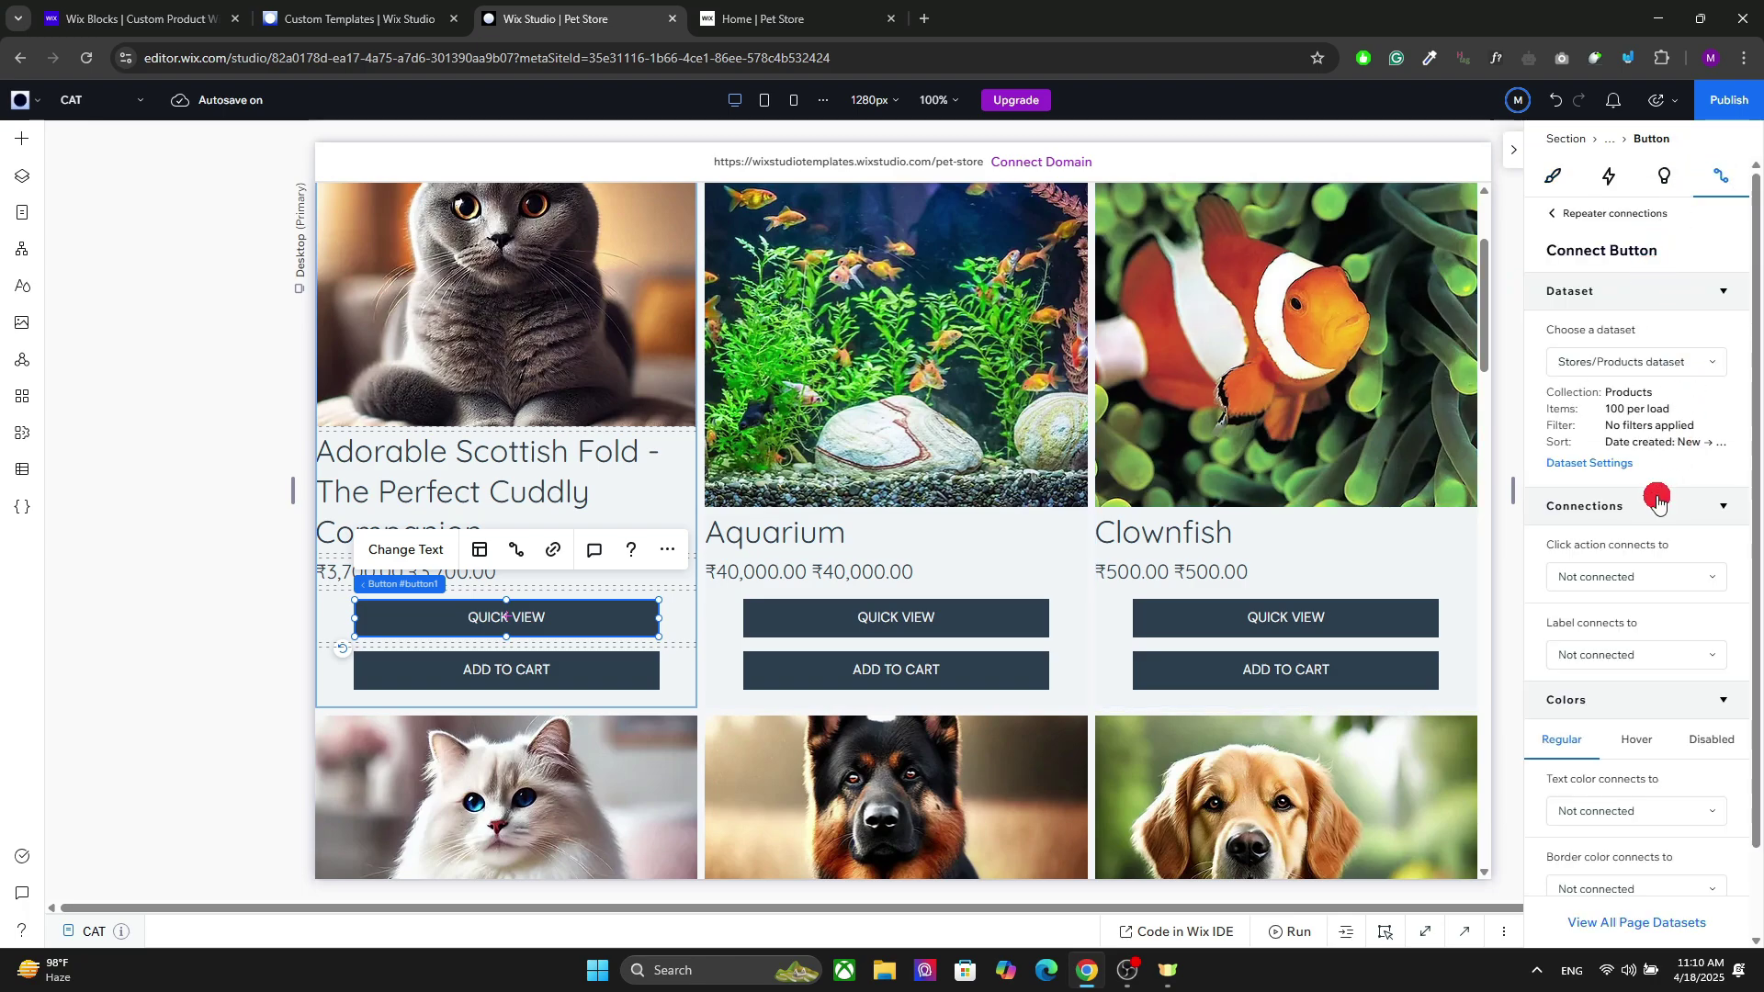
{"action": "left_click", "coordinate": [1669, 573]}
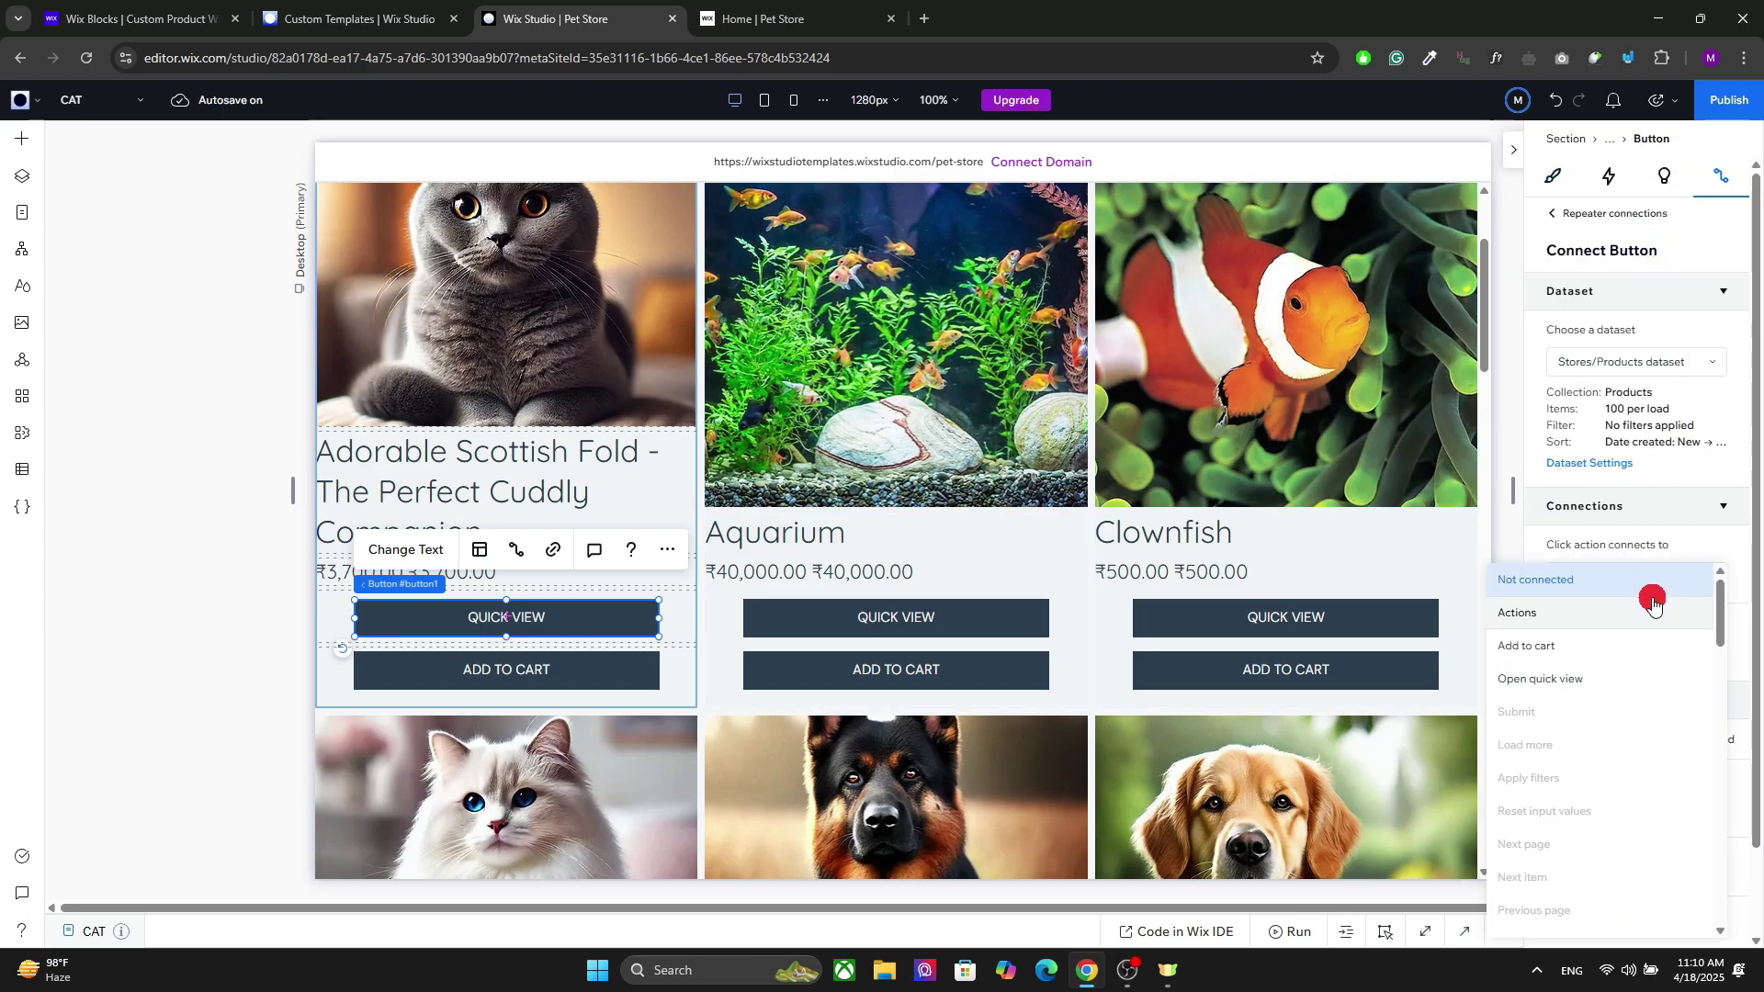
{"action": "left_click", "coordinate": [1567, 680]}
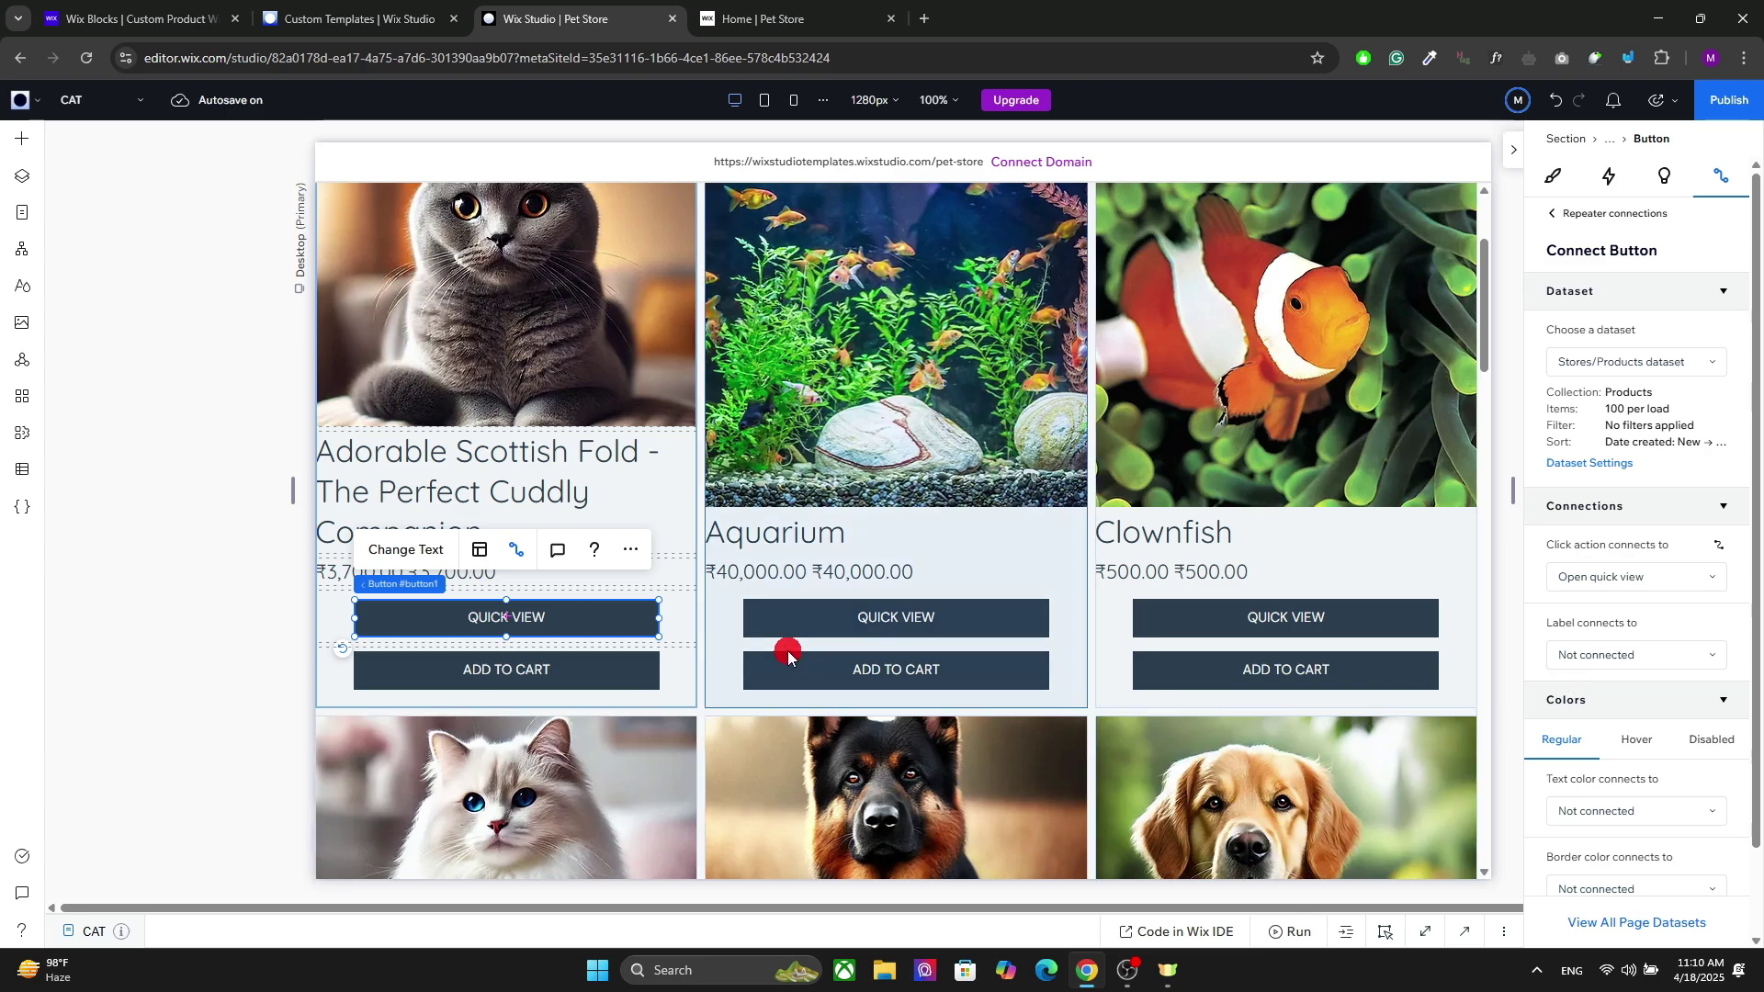
Connect the click action of the first repeater item's ADD TO CART button to Add to cart.
{"action": "left_click", "coordinate": [587, 662]}
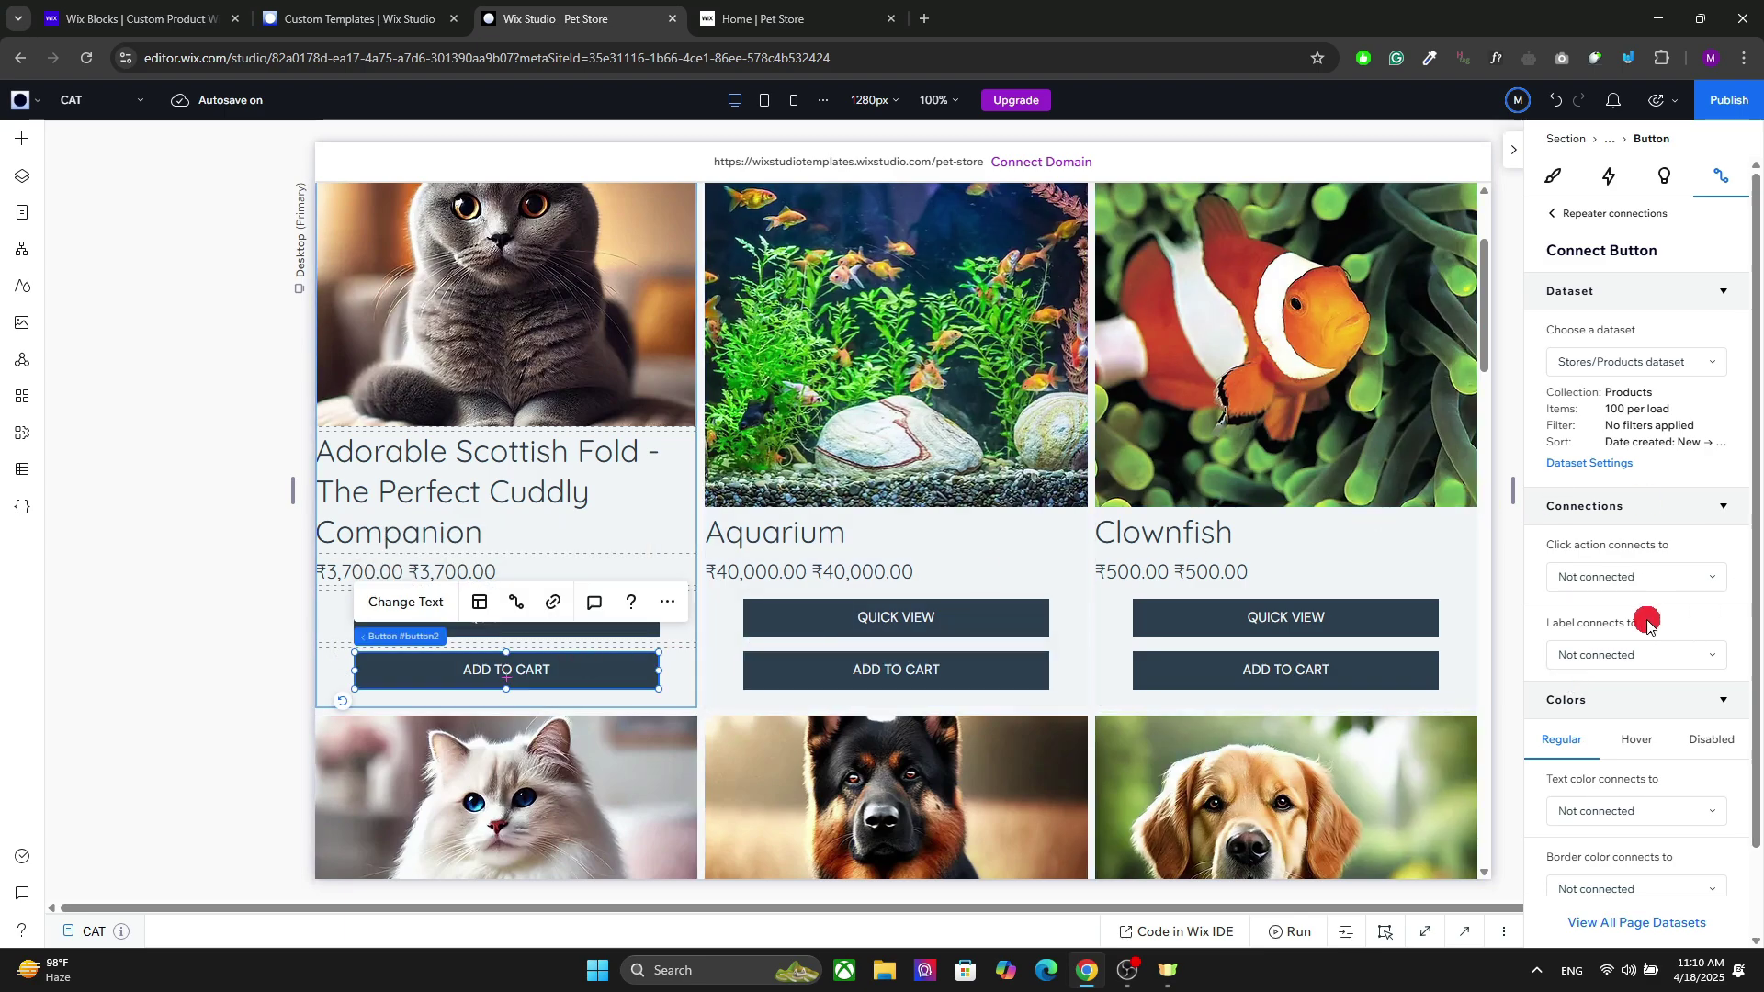
{"action": "left_click", "coordinate": [1633, 579]}
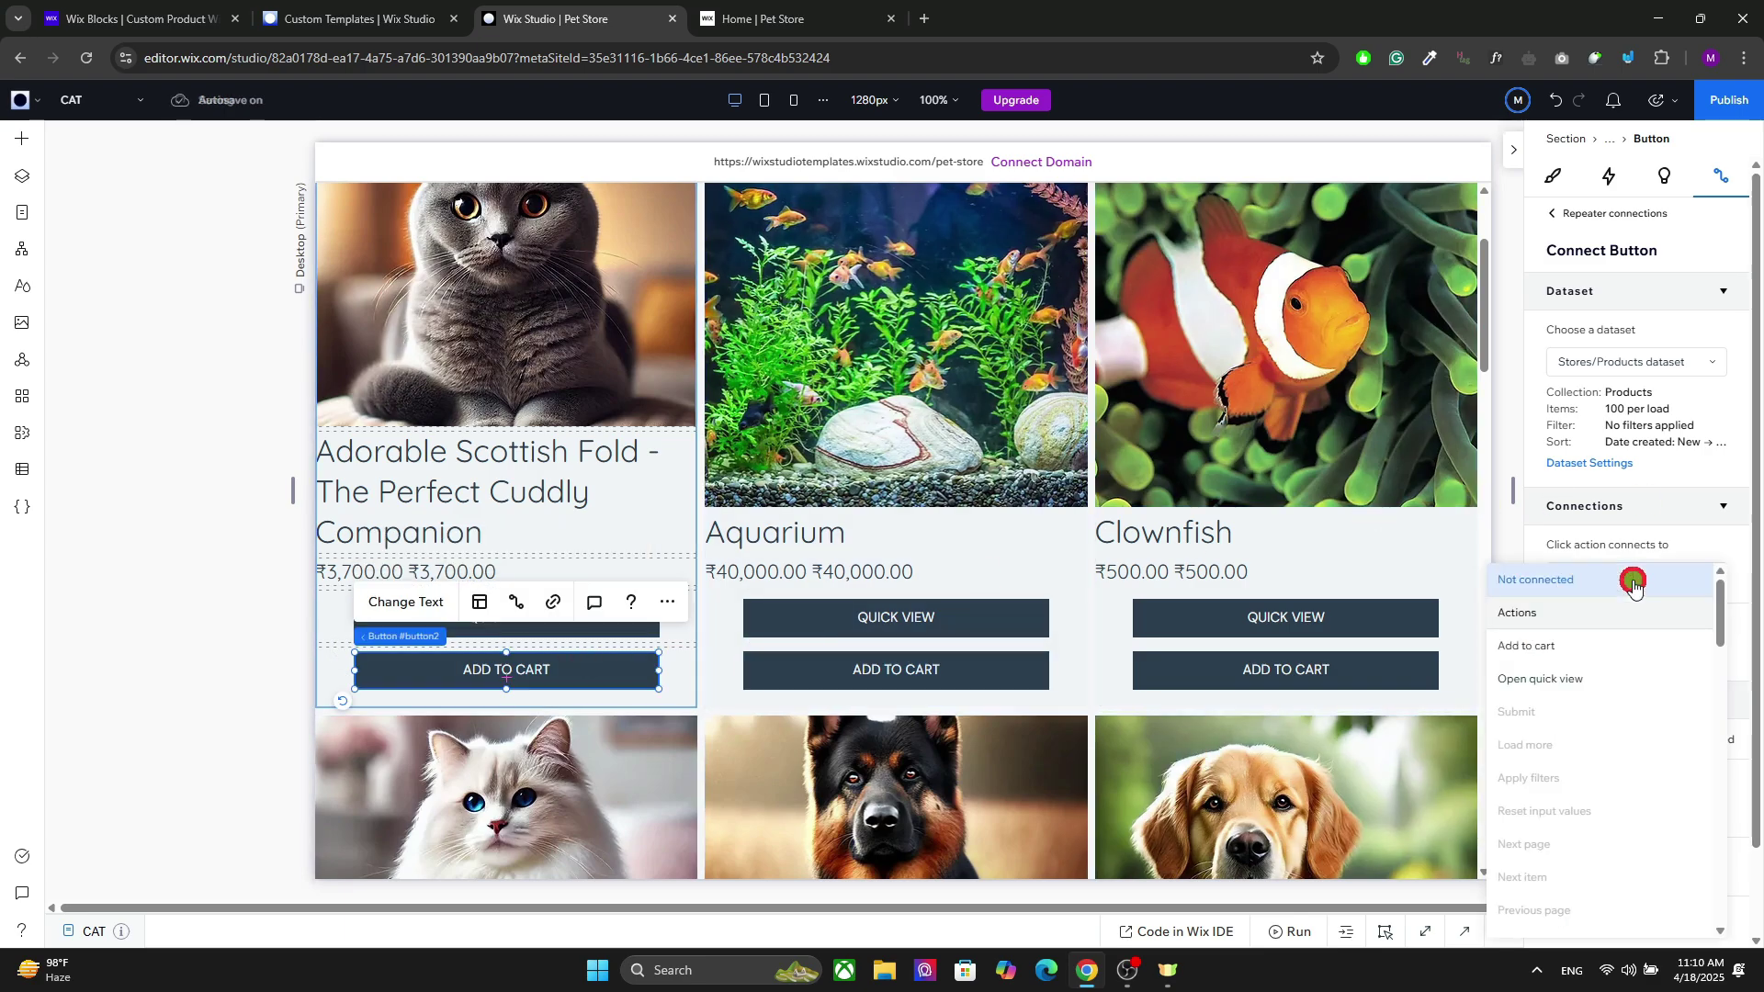
{"action": "left_click", "coordinate": [1562, 647]}
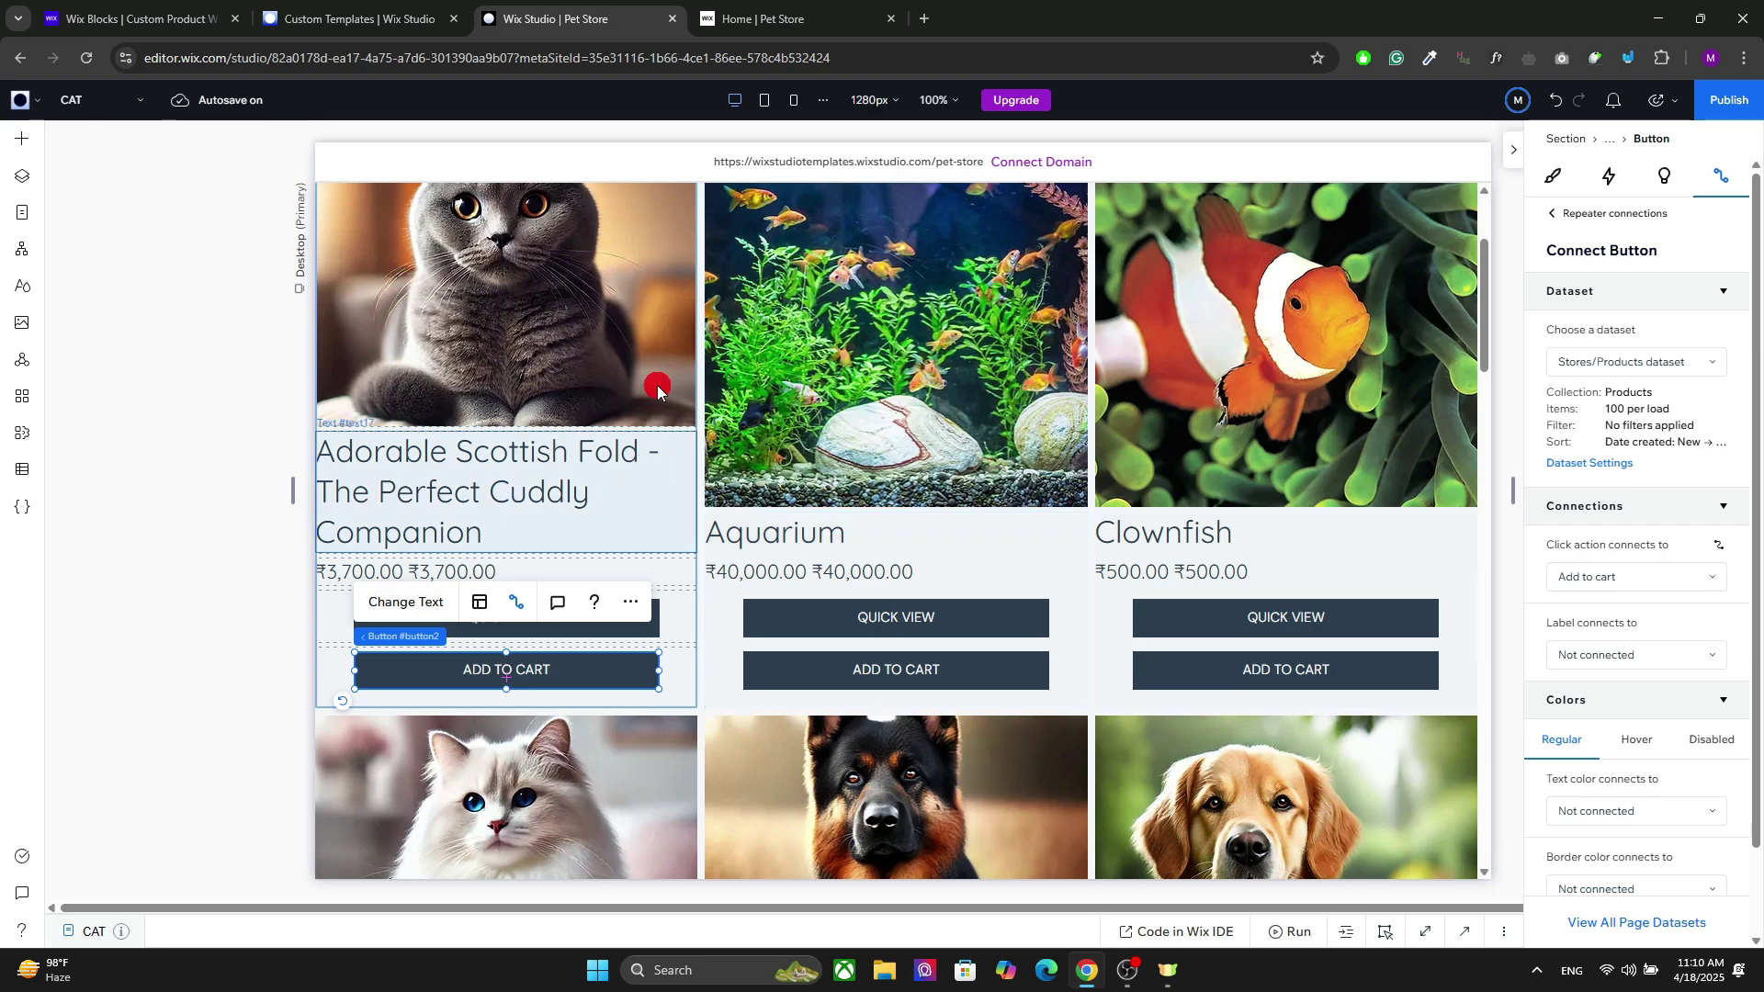
Add a Float entrance animation to the repeater item container.
{"action": "left_click", "coordinate": [702, 366]}
{"action": "left_click", "coordinate": [610, 349]}
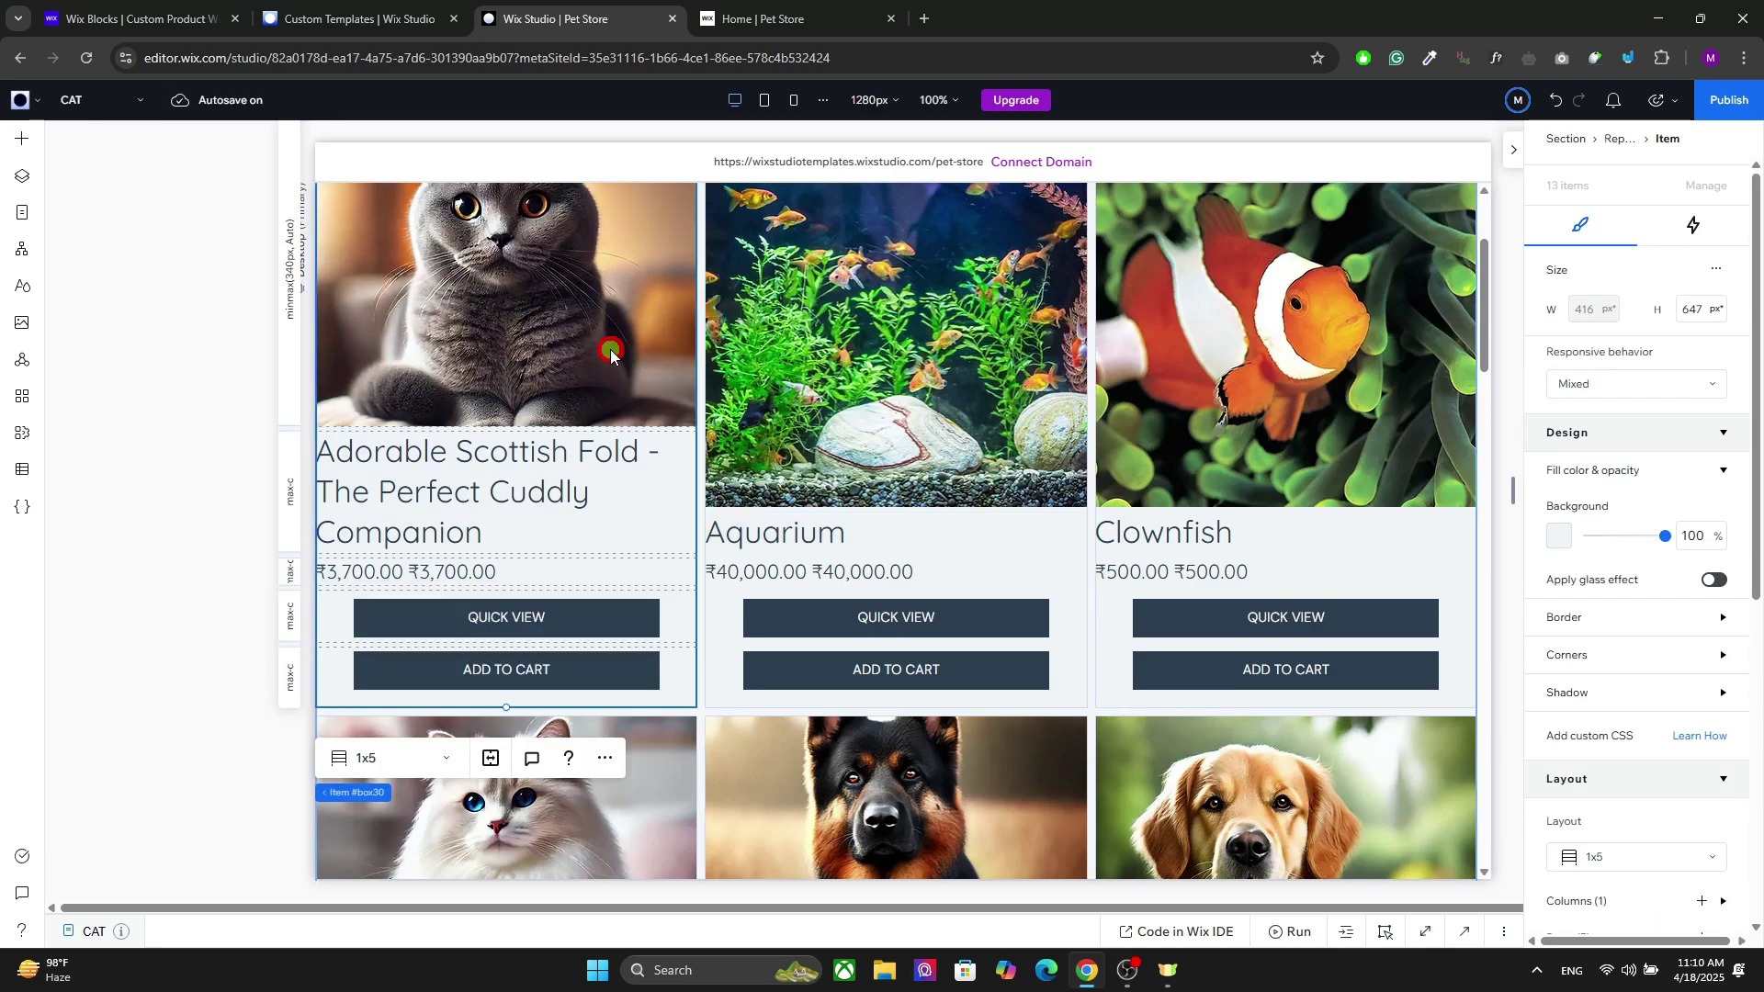
{"action": "left_click", "coordinate": [1697, 228]}
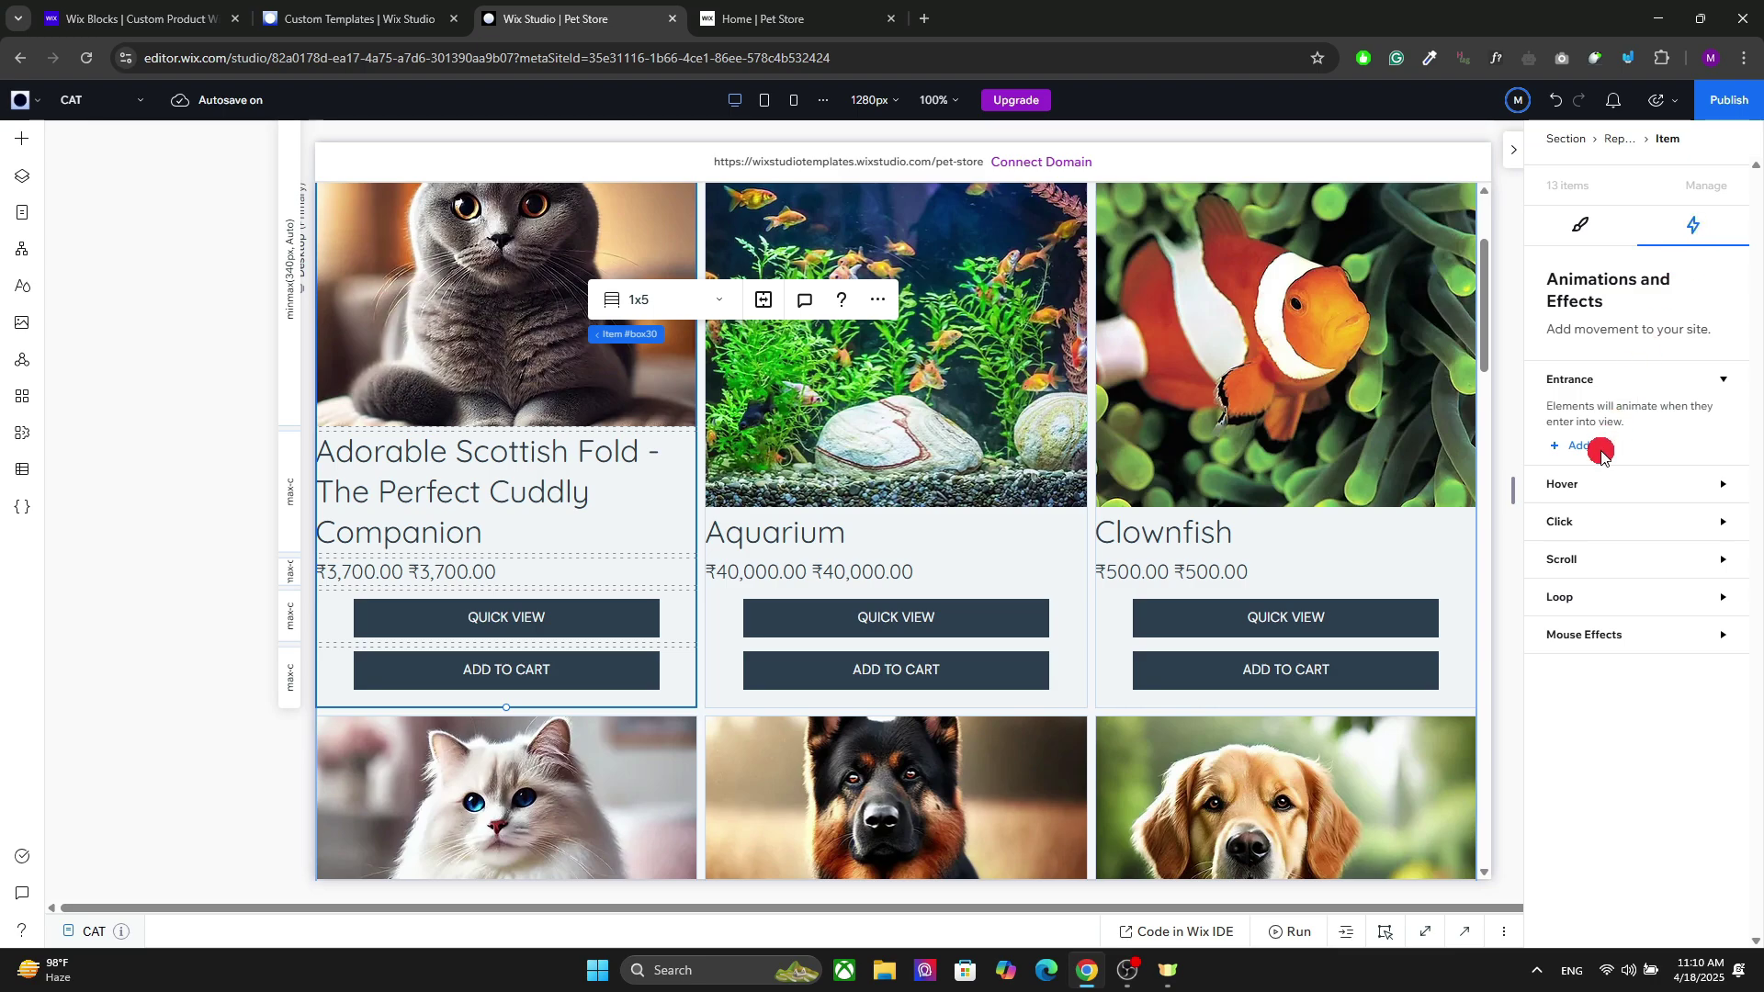
{"action": "left_click", "coordinate": [1577, 443]}
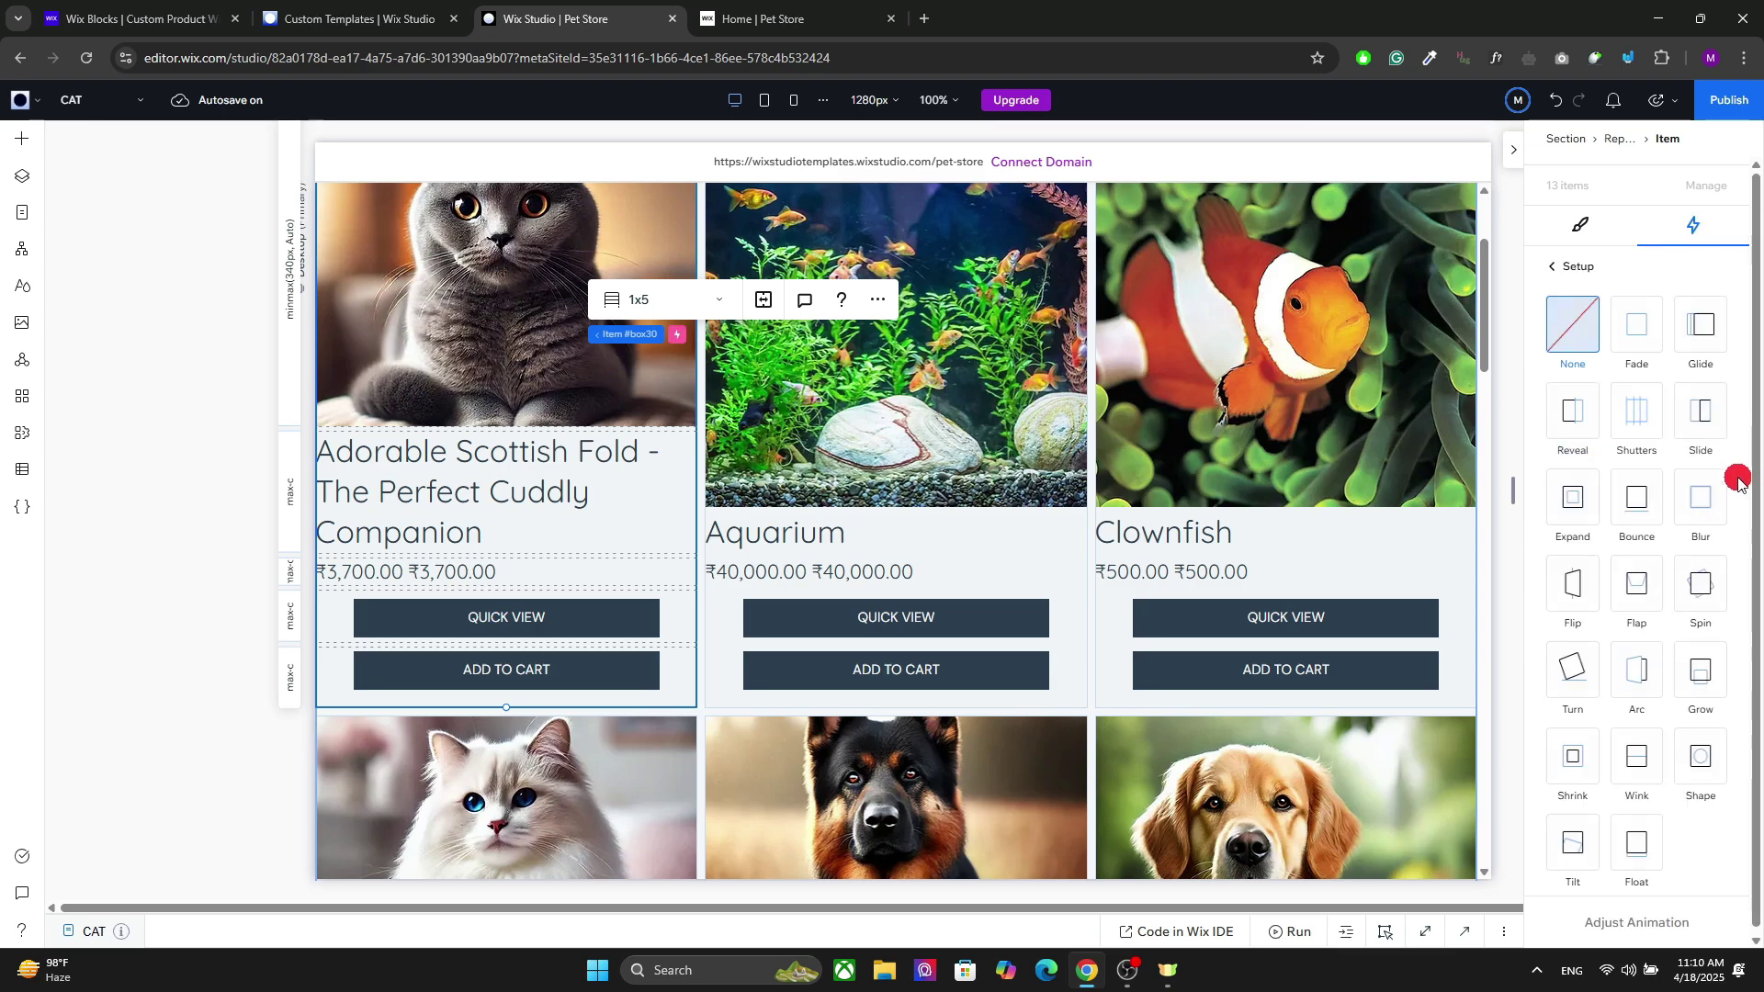
{"action": "left_click", "coordinate": [1645, 824]}
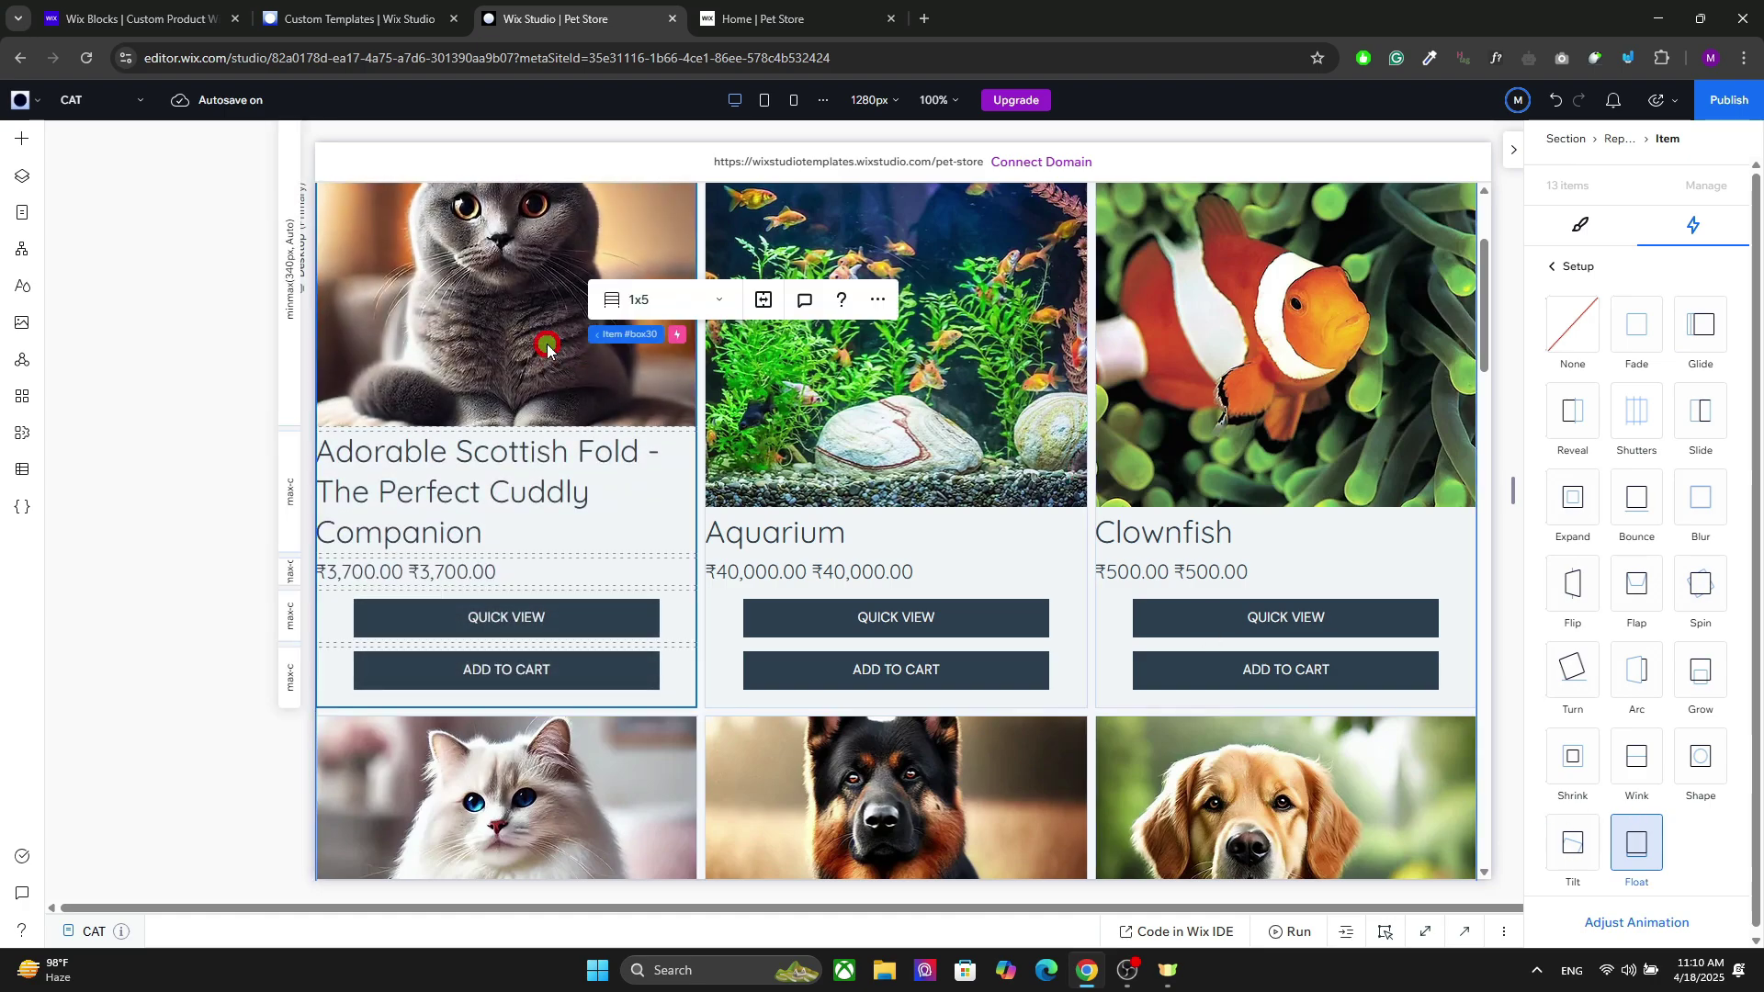
{"action": "left_click", "coordinate": [510, 342]}
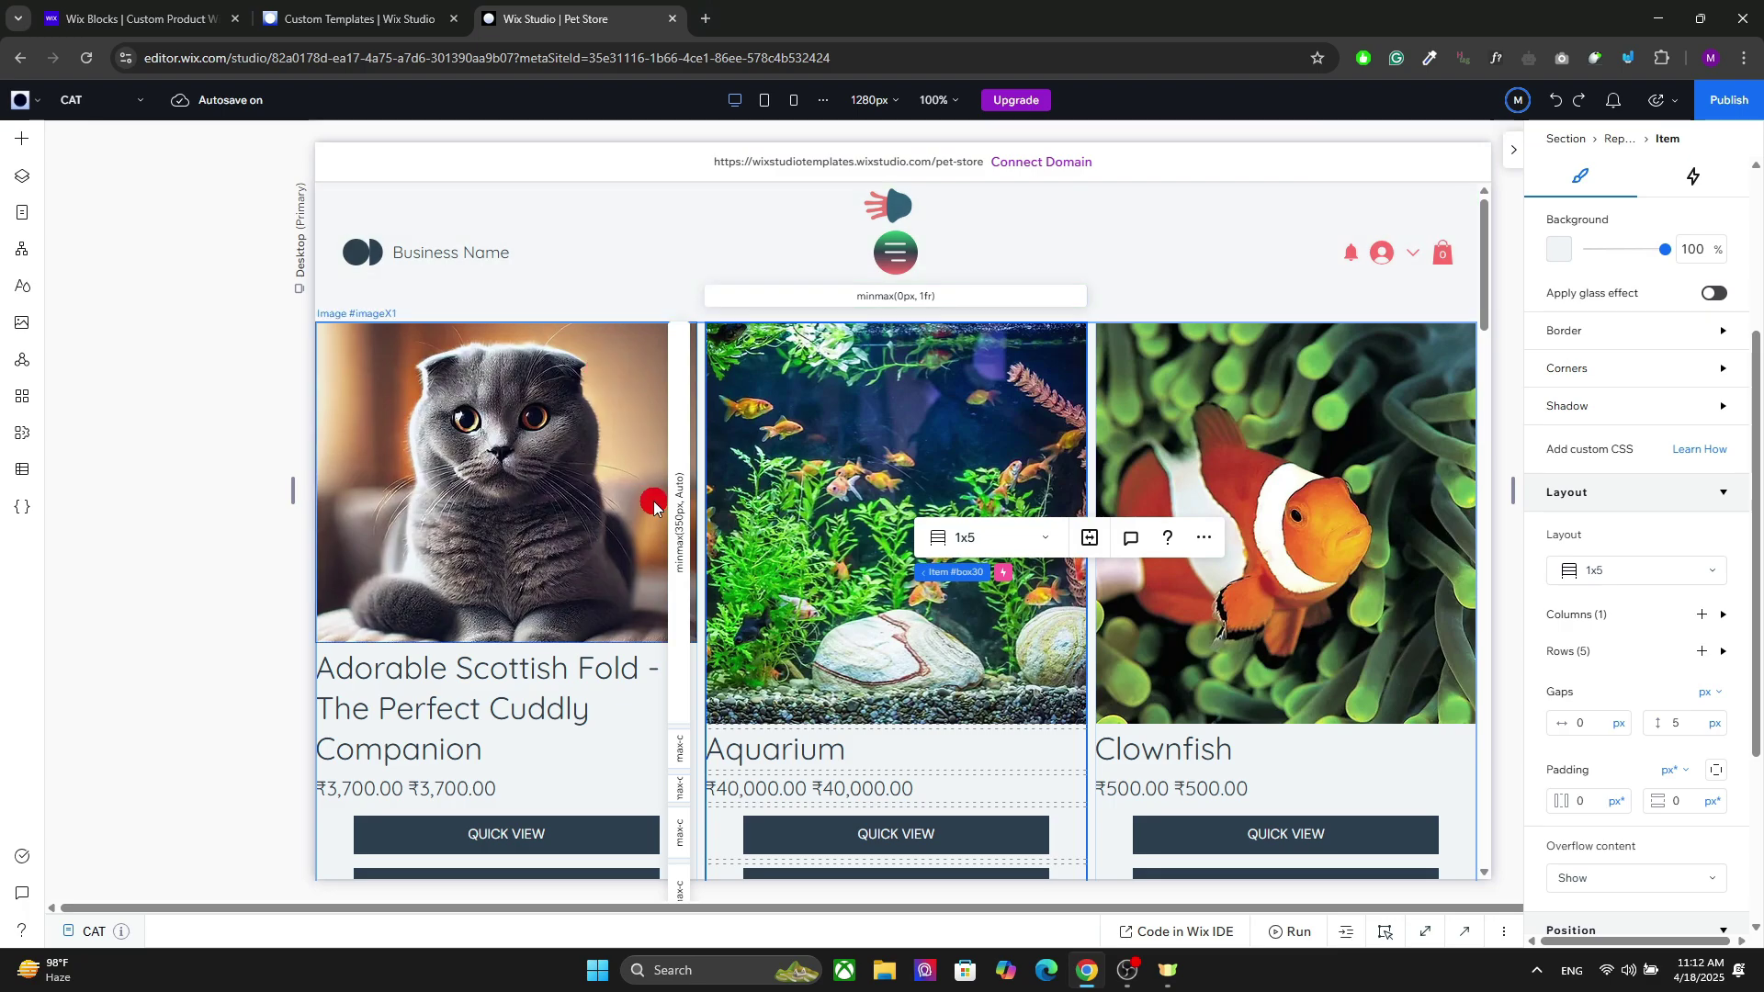
{"action": "left_click", "coordinate": [558, 548]}
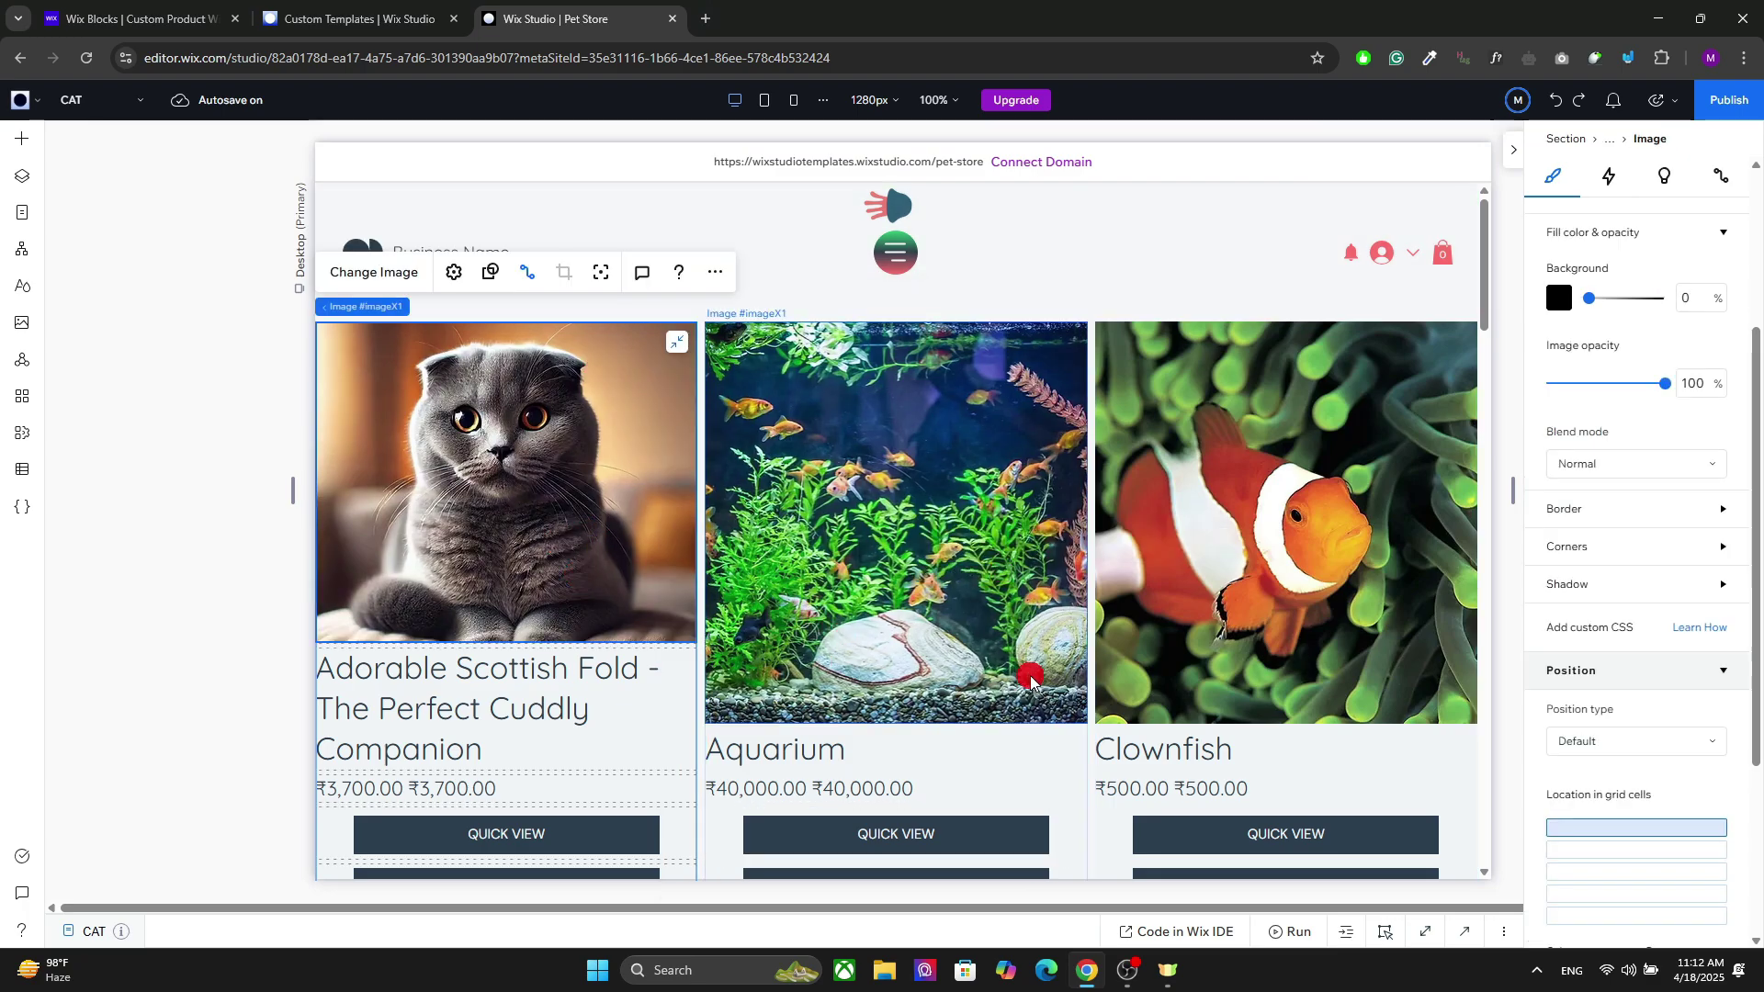
{"action": "left_click", "coordinate": [962, 506]}
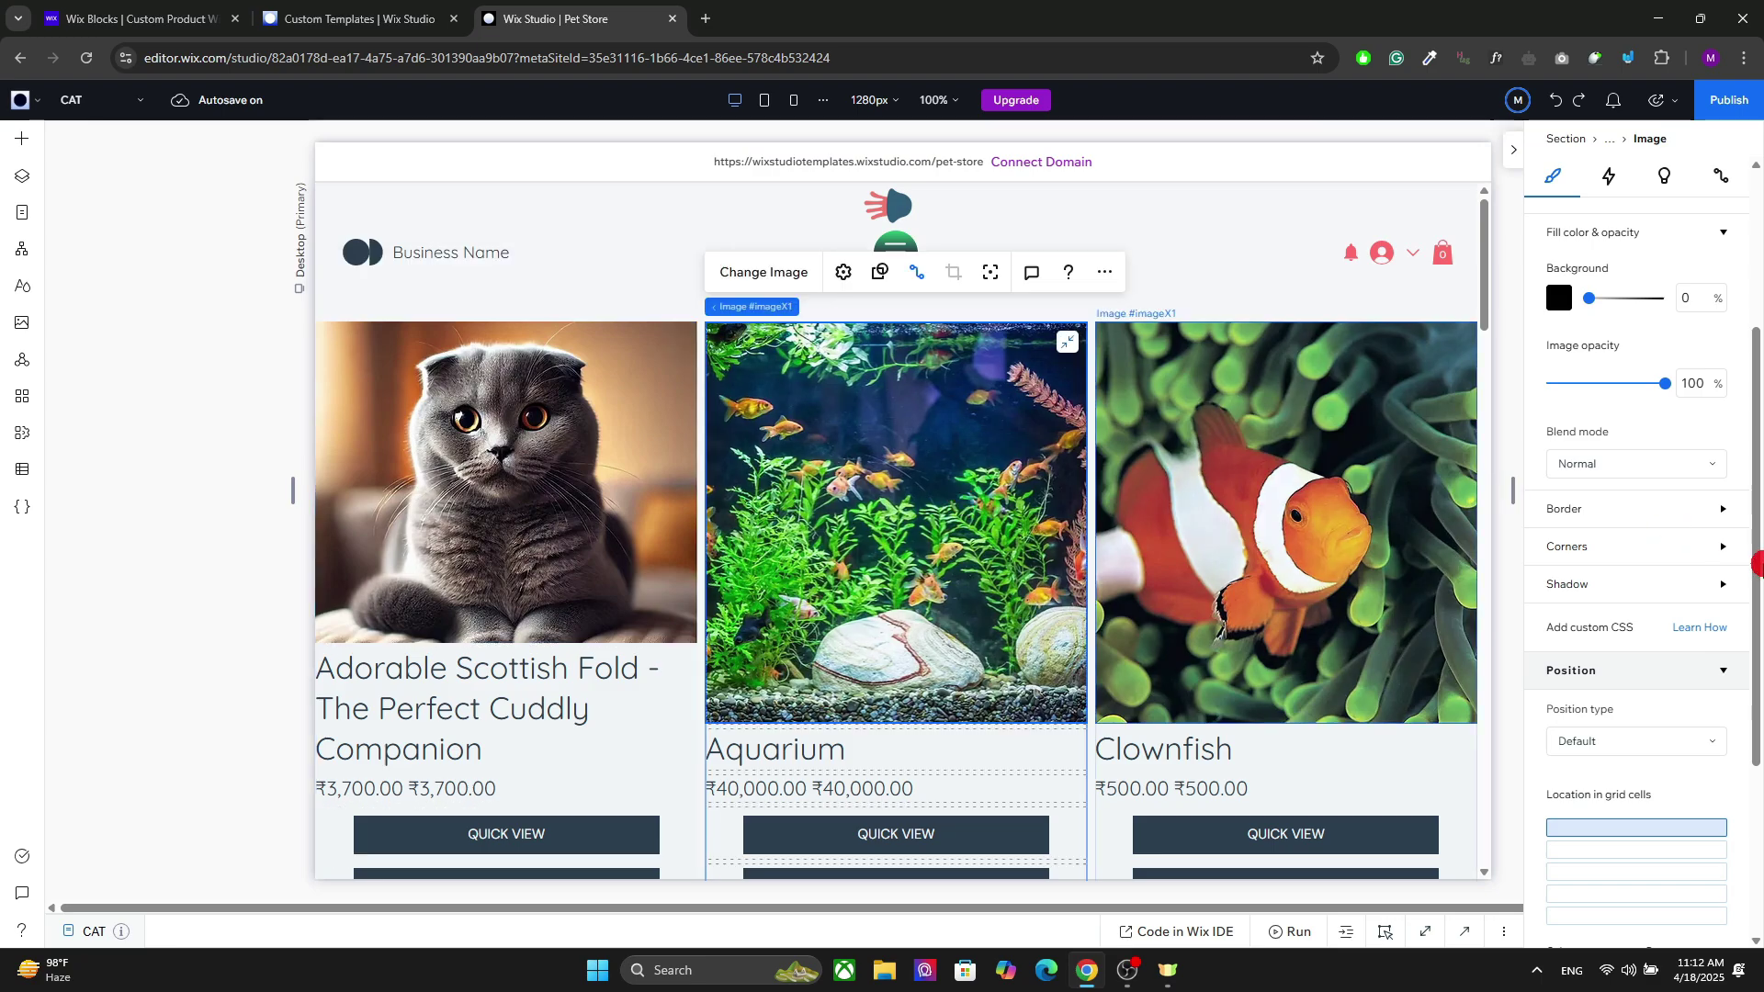
{"action": "left_click_drag", "start_coordinate": [1757, 564], "coordinate": [1753, 475]}
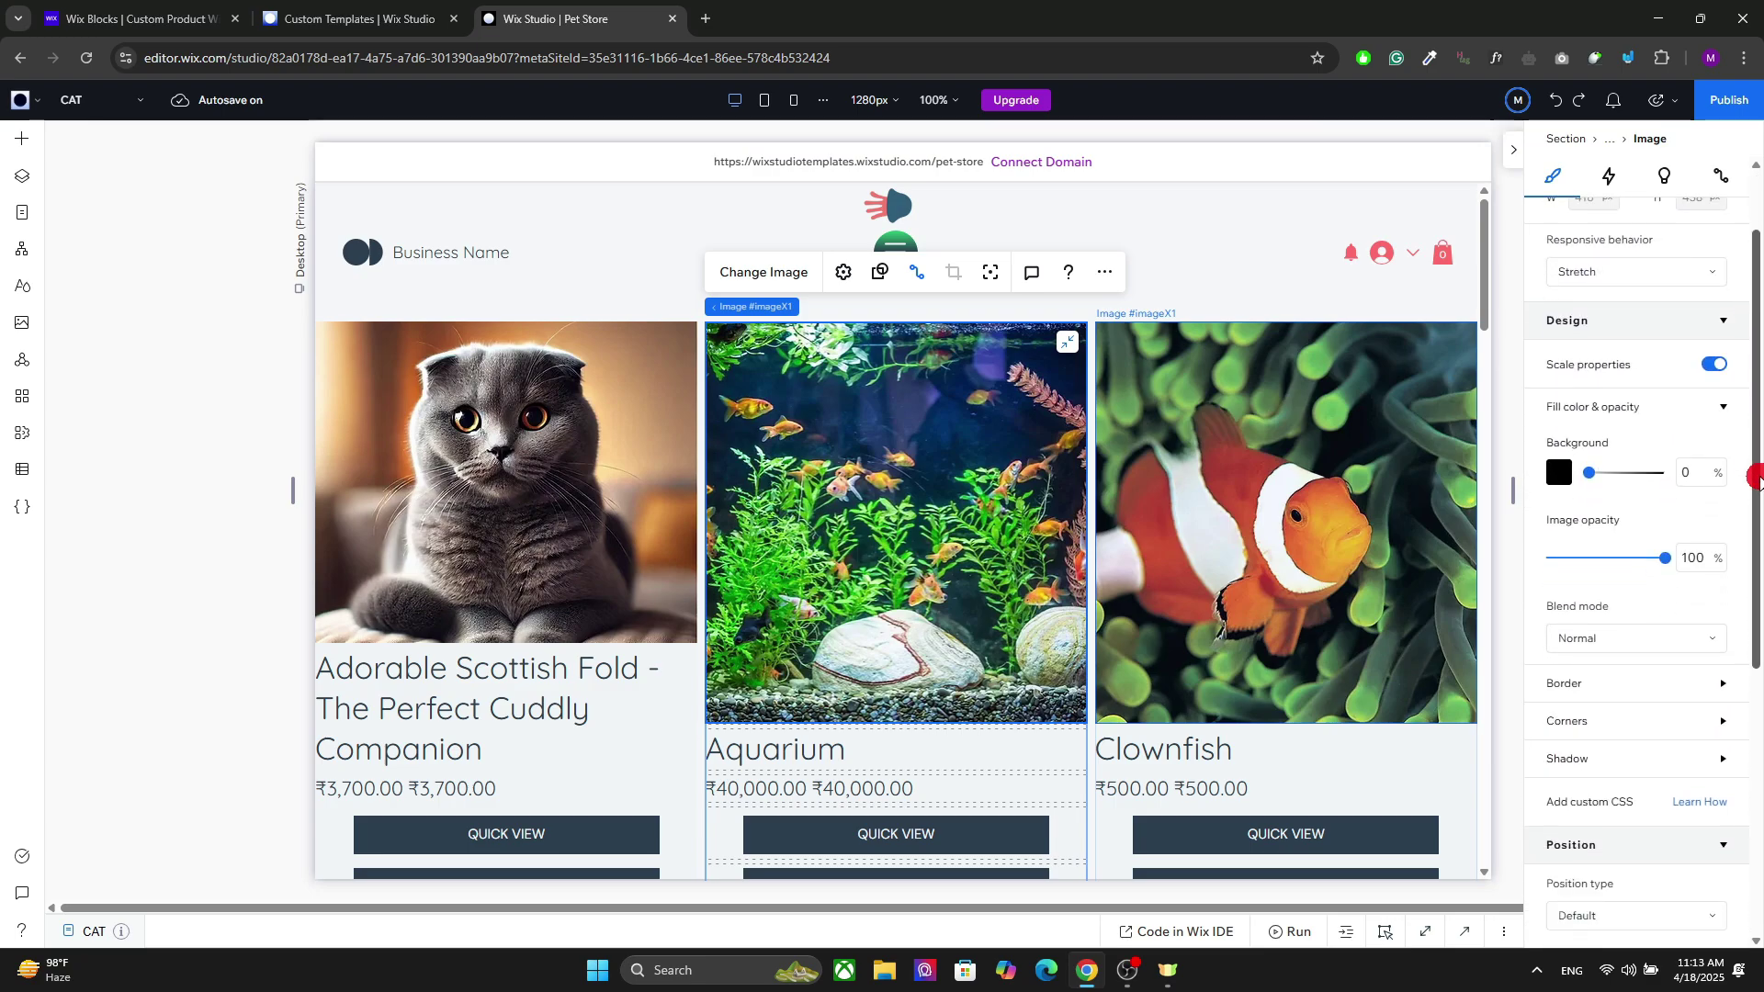
Set the Max unit of the repeater item's first row to pixels, giving the image row a Min/max height of 350 px to 350 px.
{"action": "left_click", "coordinate": [659, 634]}
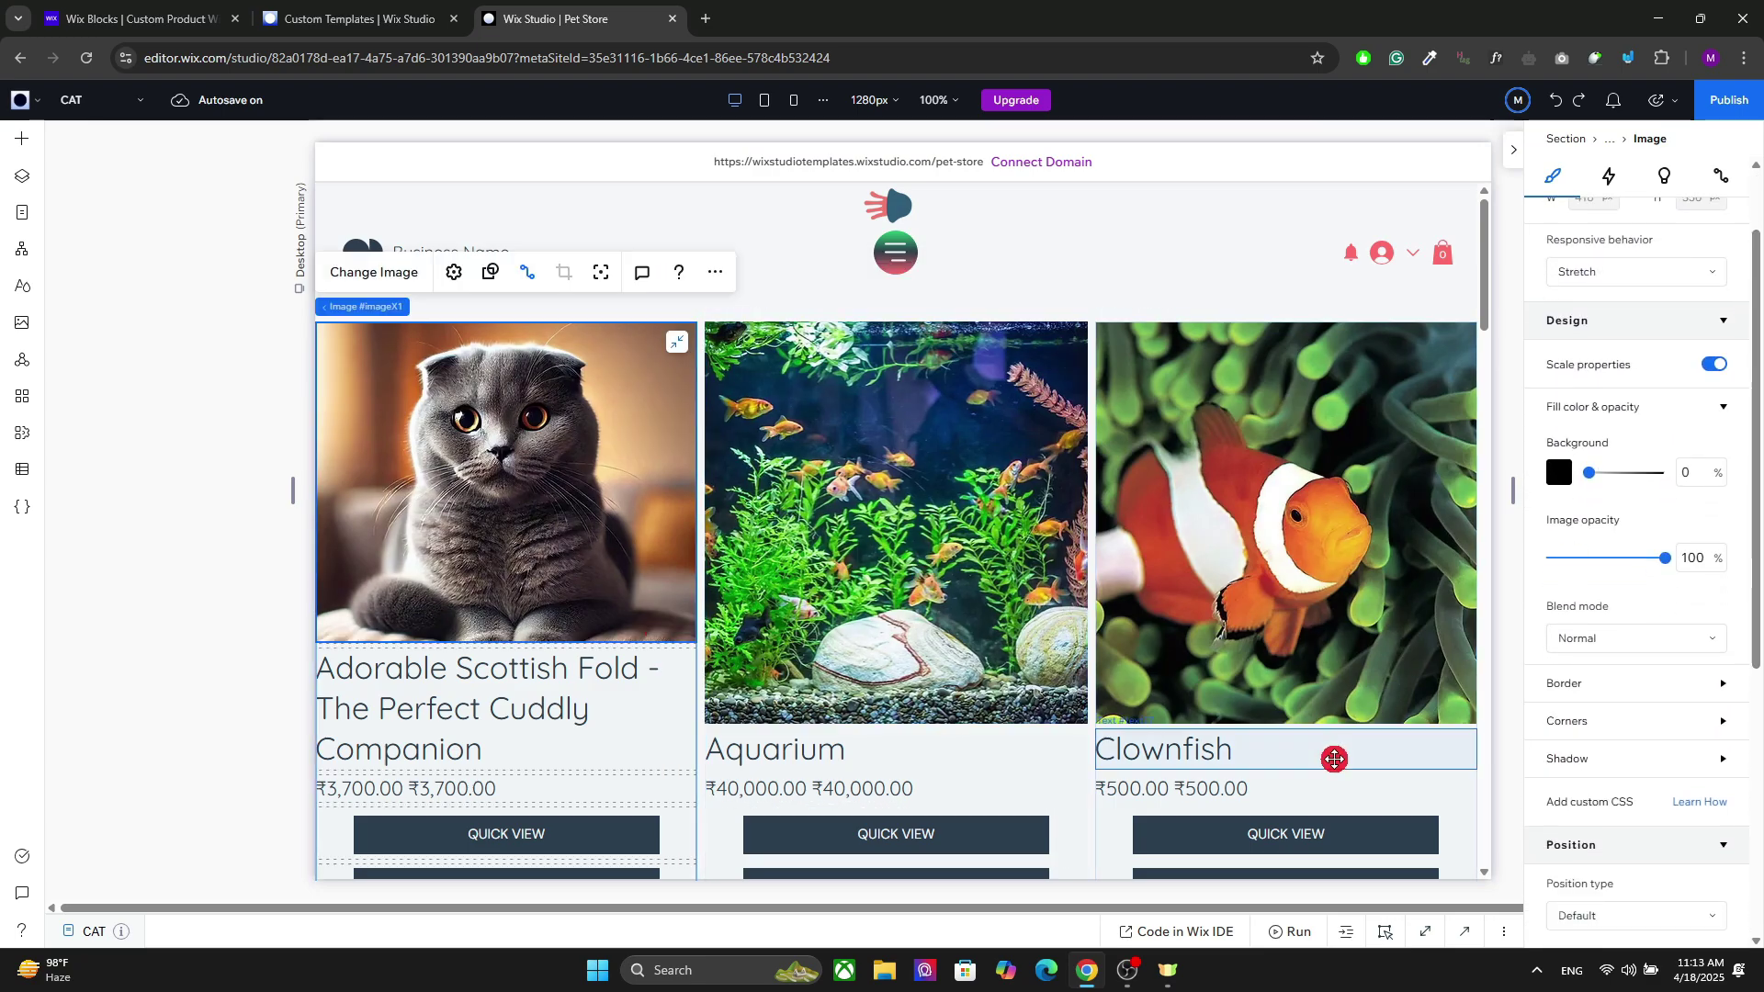
{"action": "mouse_move", "coordinate": [406, 306]}
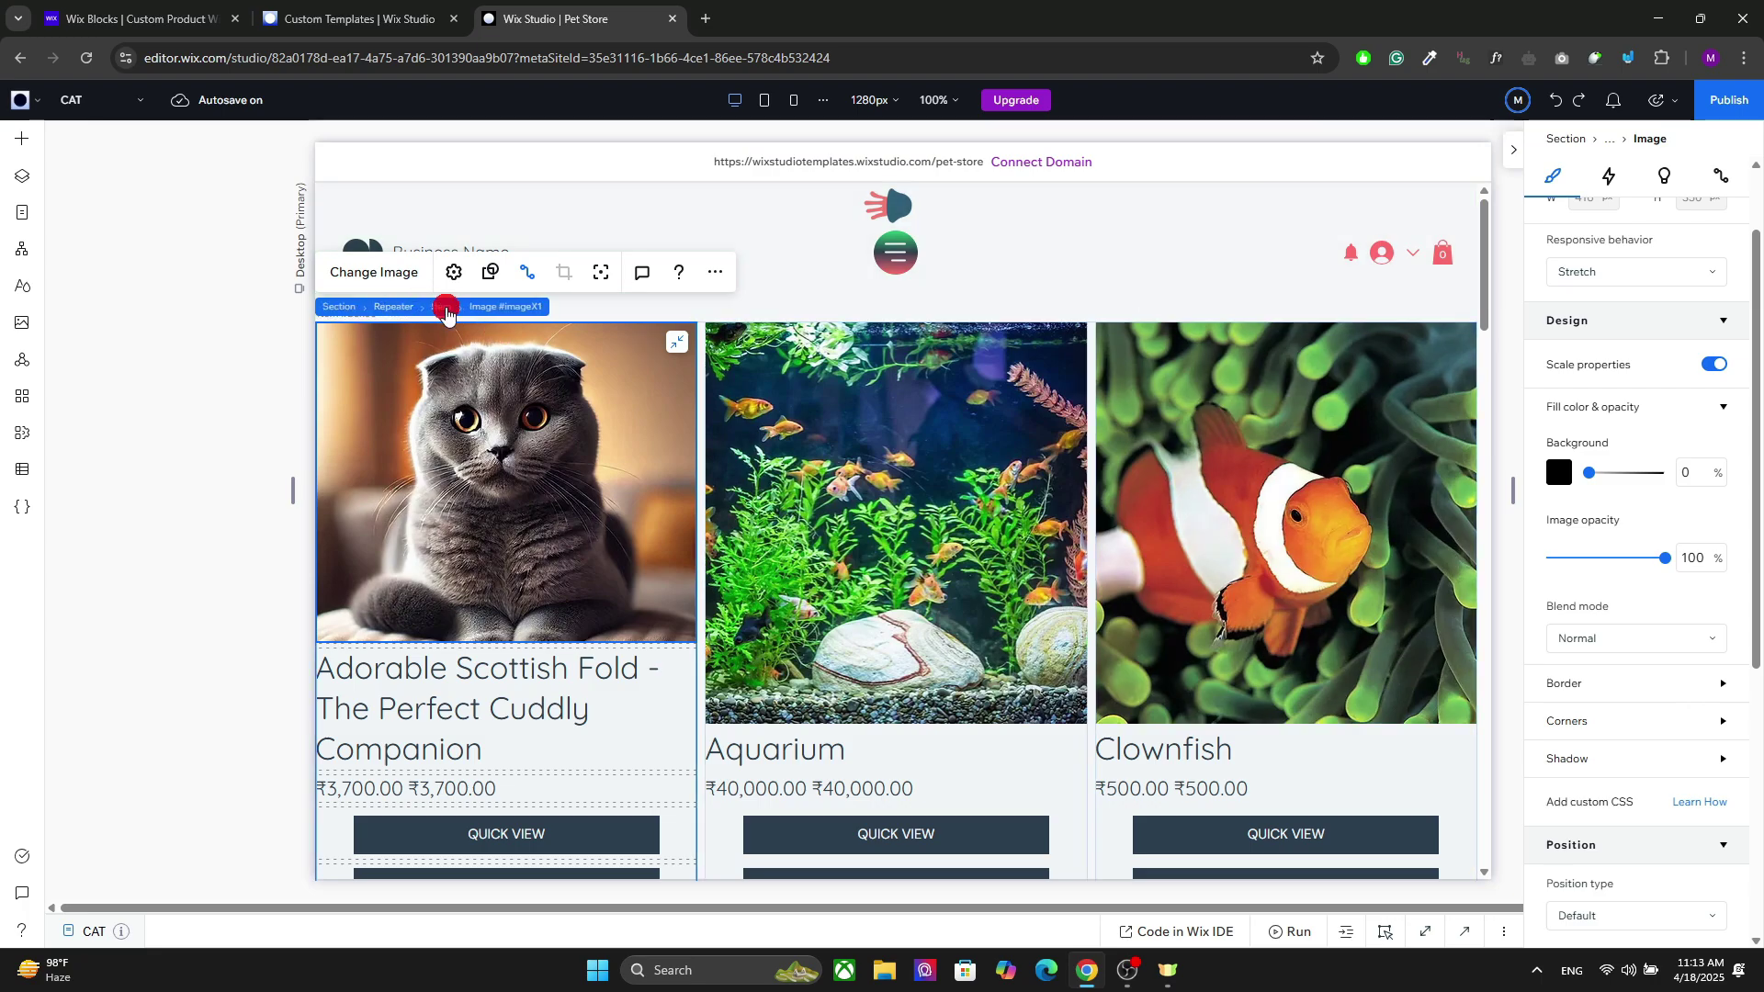
{"action": "left_click", "coordinate": [447, 311]}
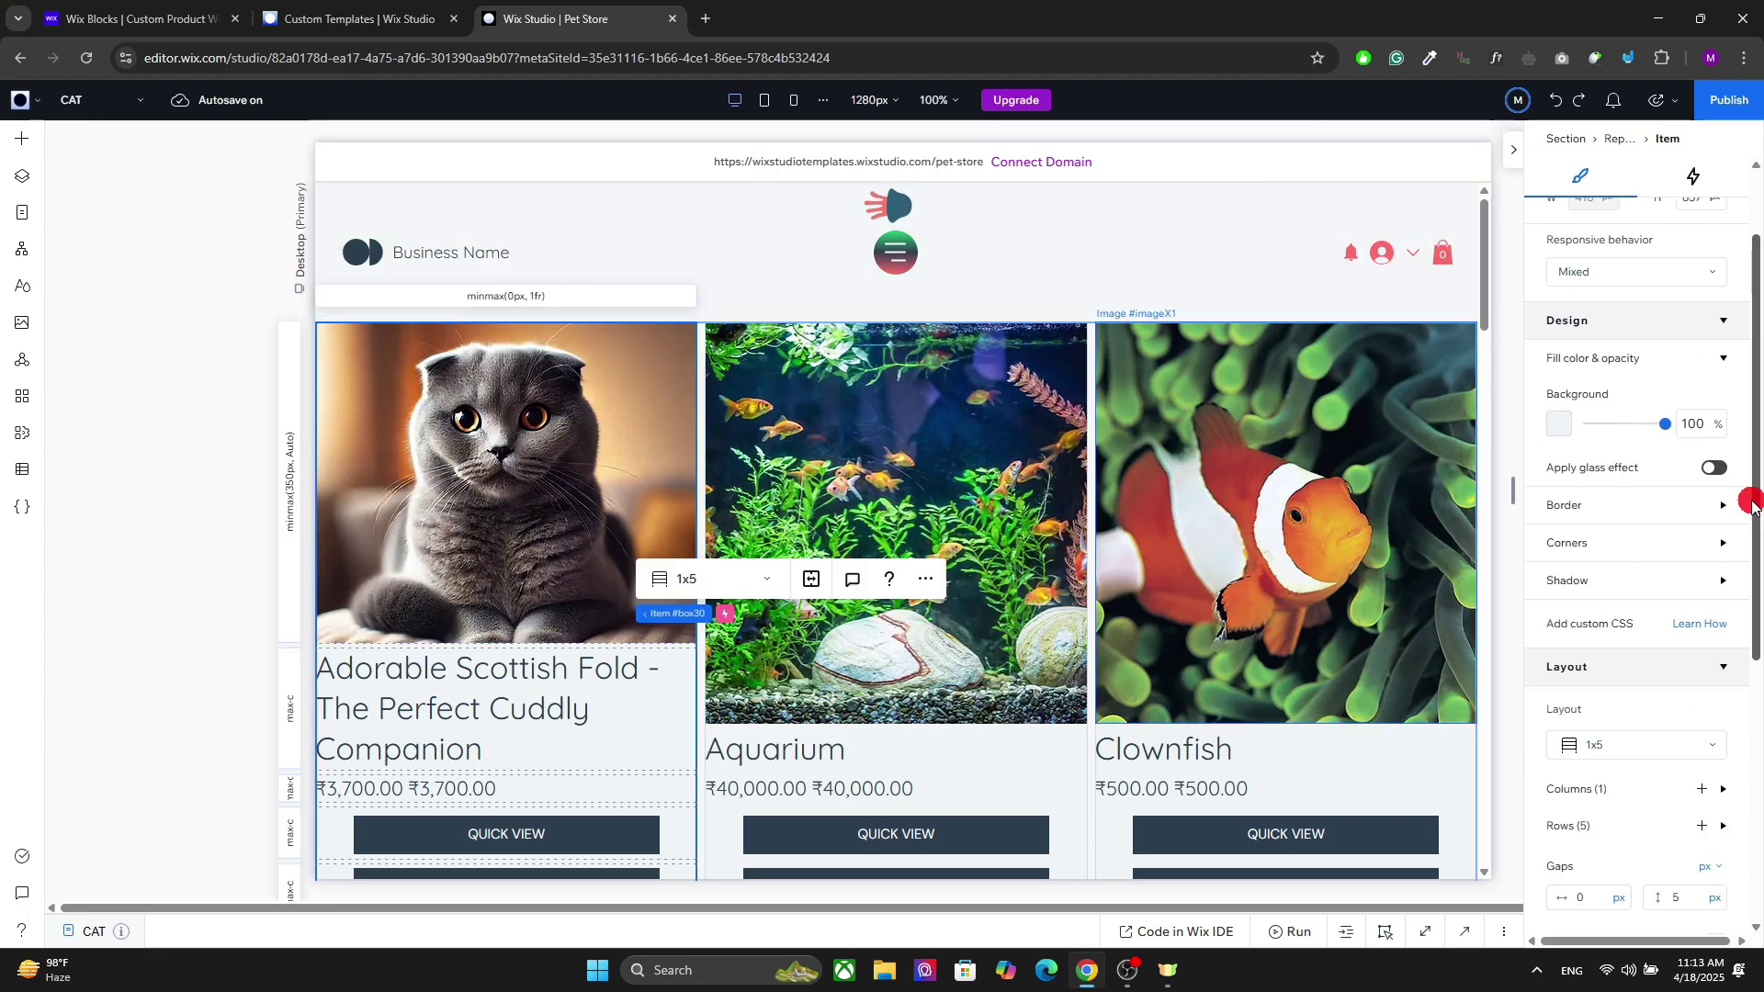
{"action": "left_click_drag", "start_coordinate": [1753, 504], "coordinate": [1753, 562]}
{"action": "left_click", "coordinate": [1724, 679]}
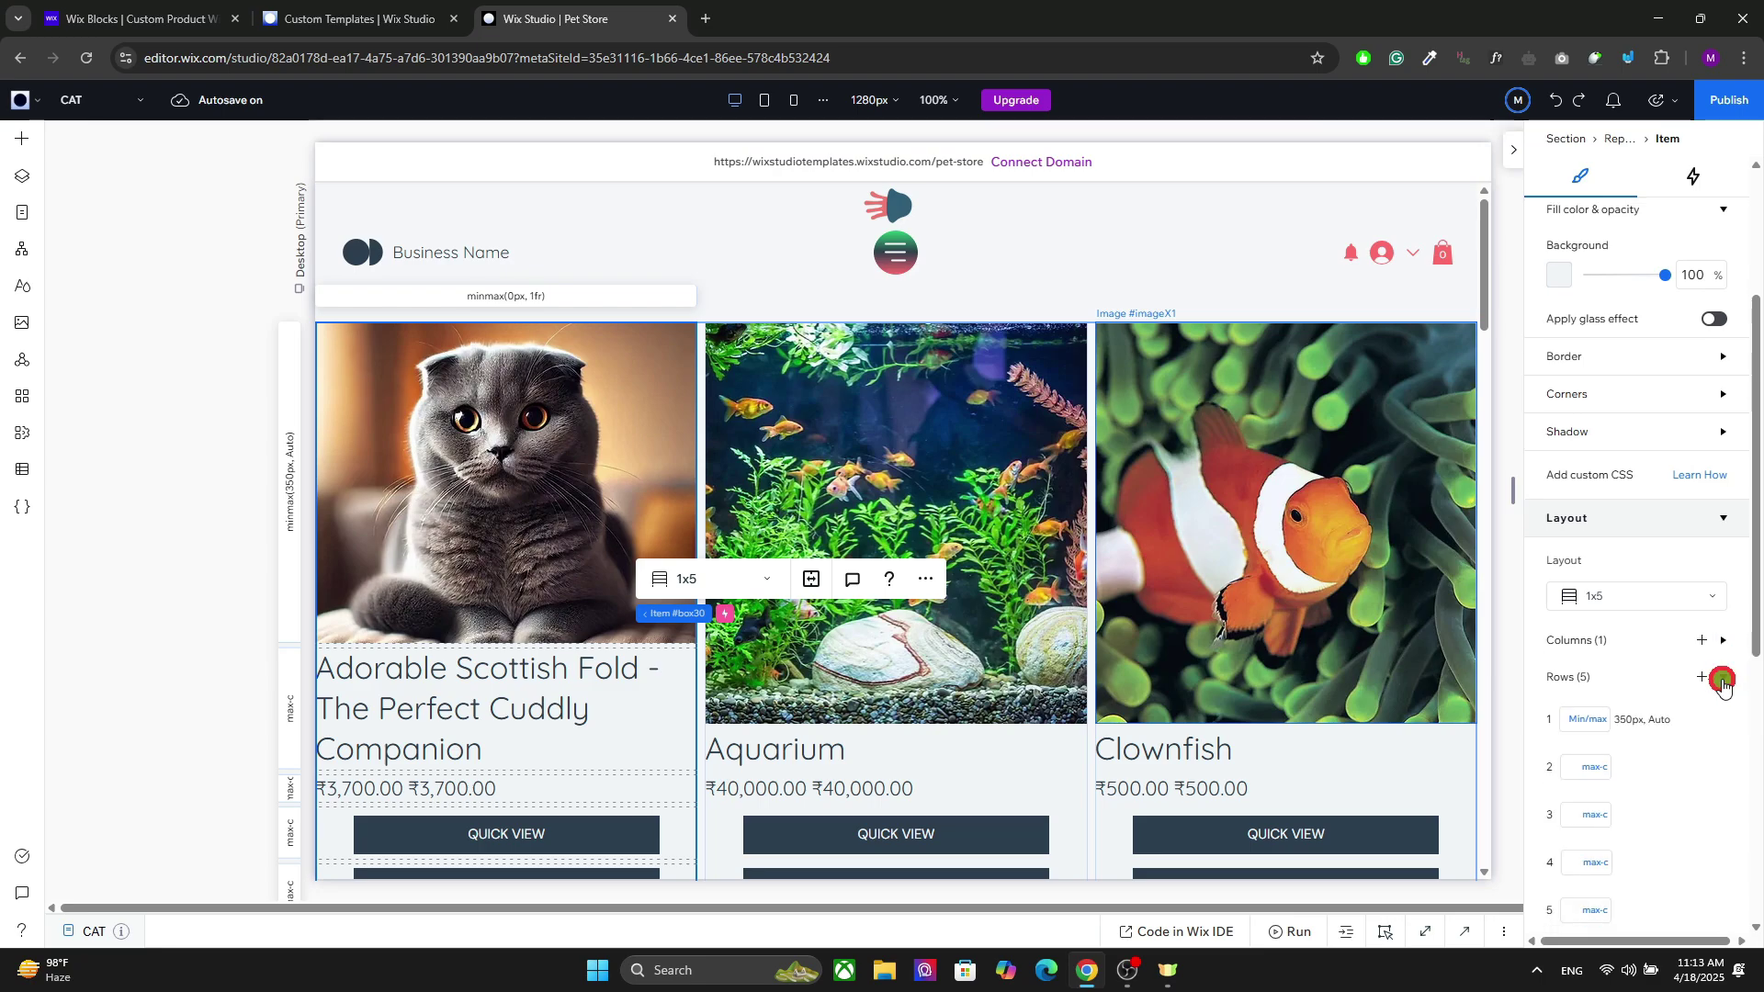
{"action": "mouse_move", "coordinate": [1673, 713]}
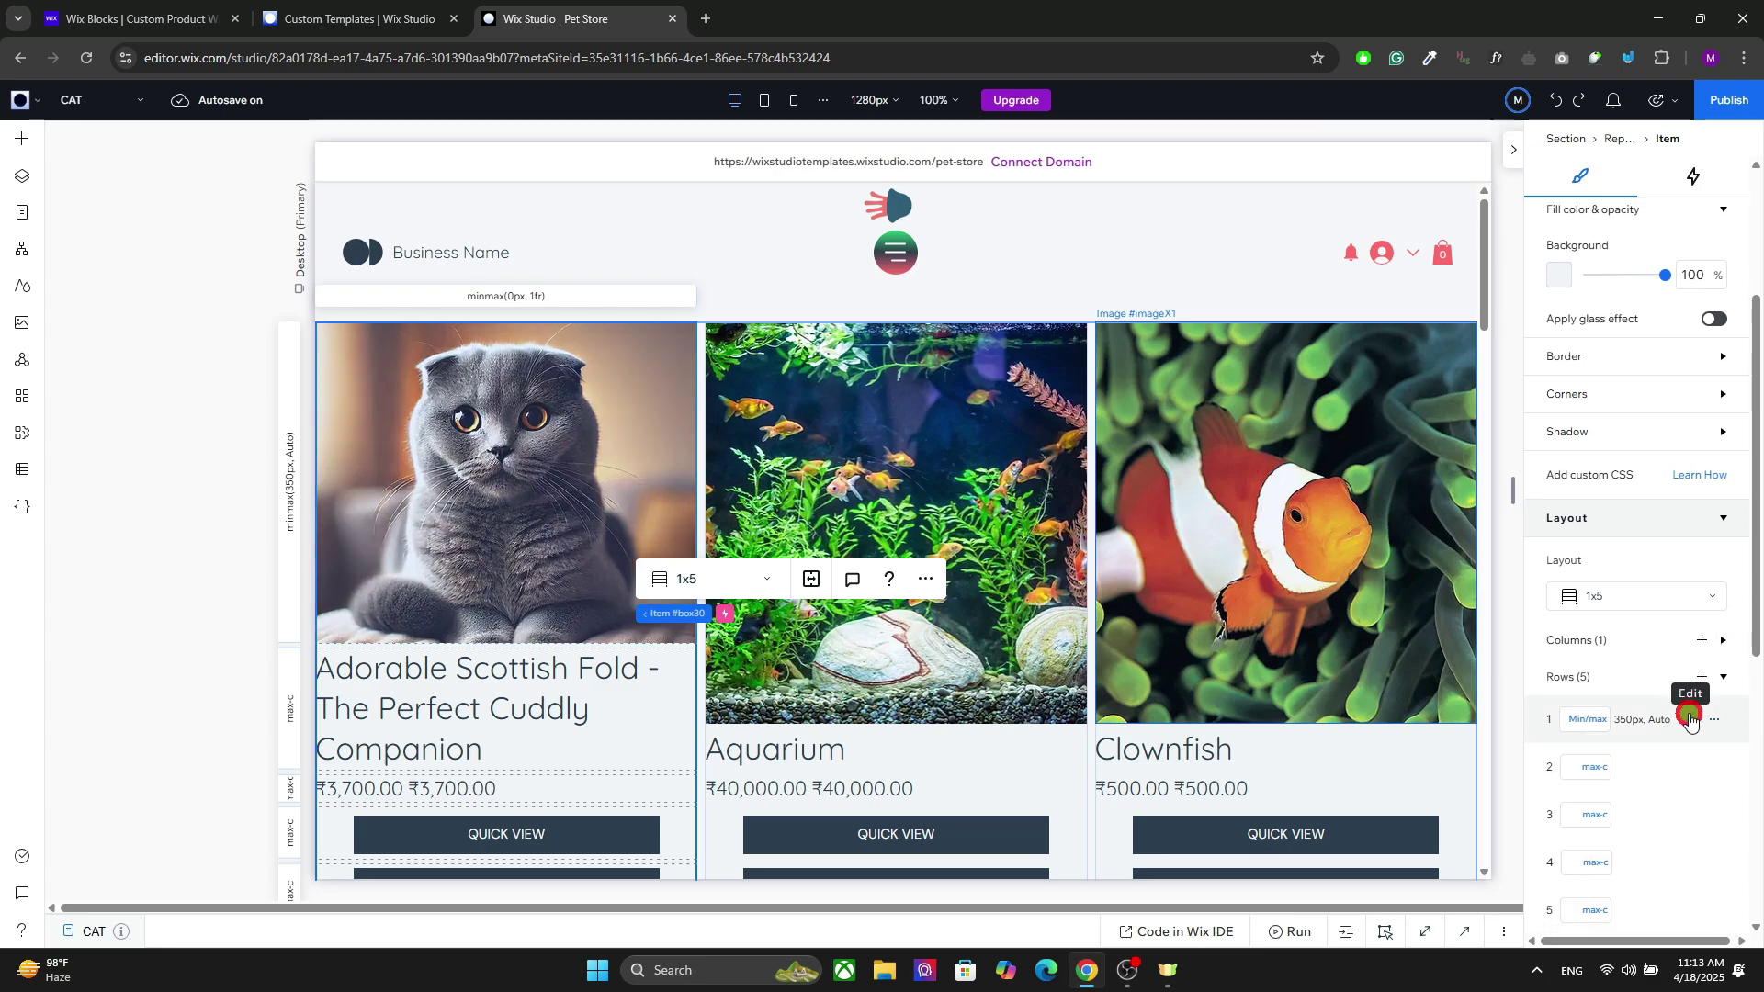
{"action": "left_click", "coordinate": [1690, 716]}
{"action": "left_click", "coordinate": [1683, 724]}
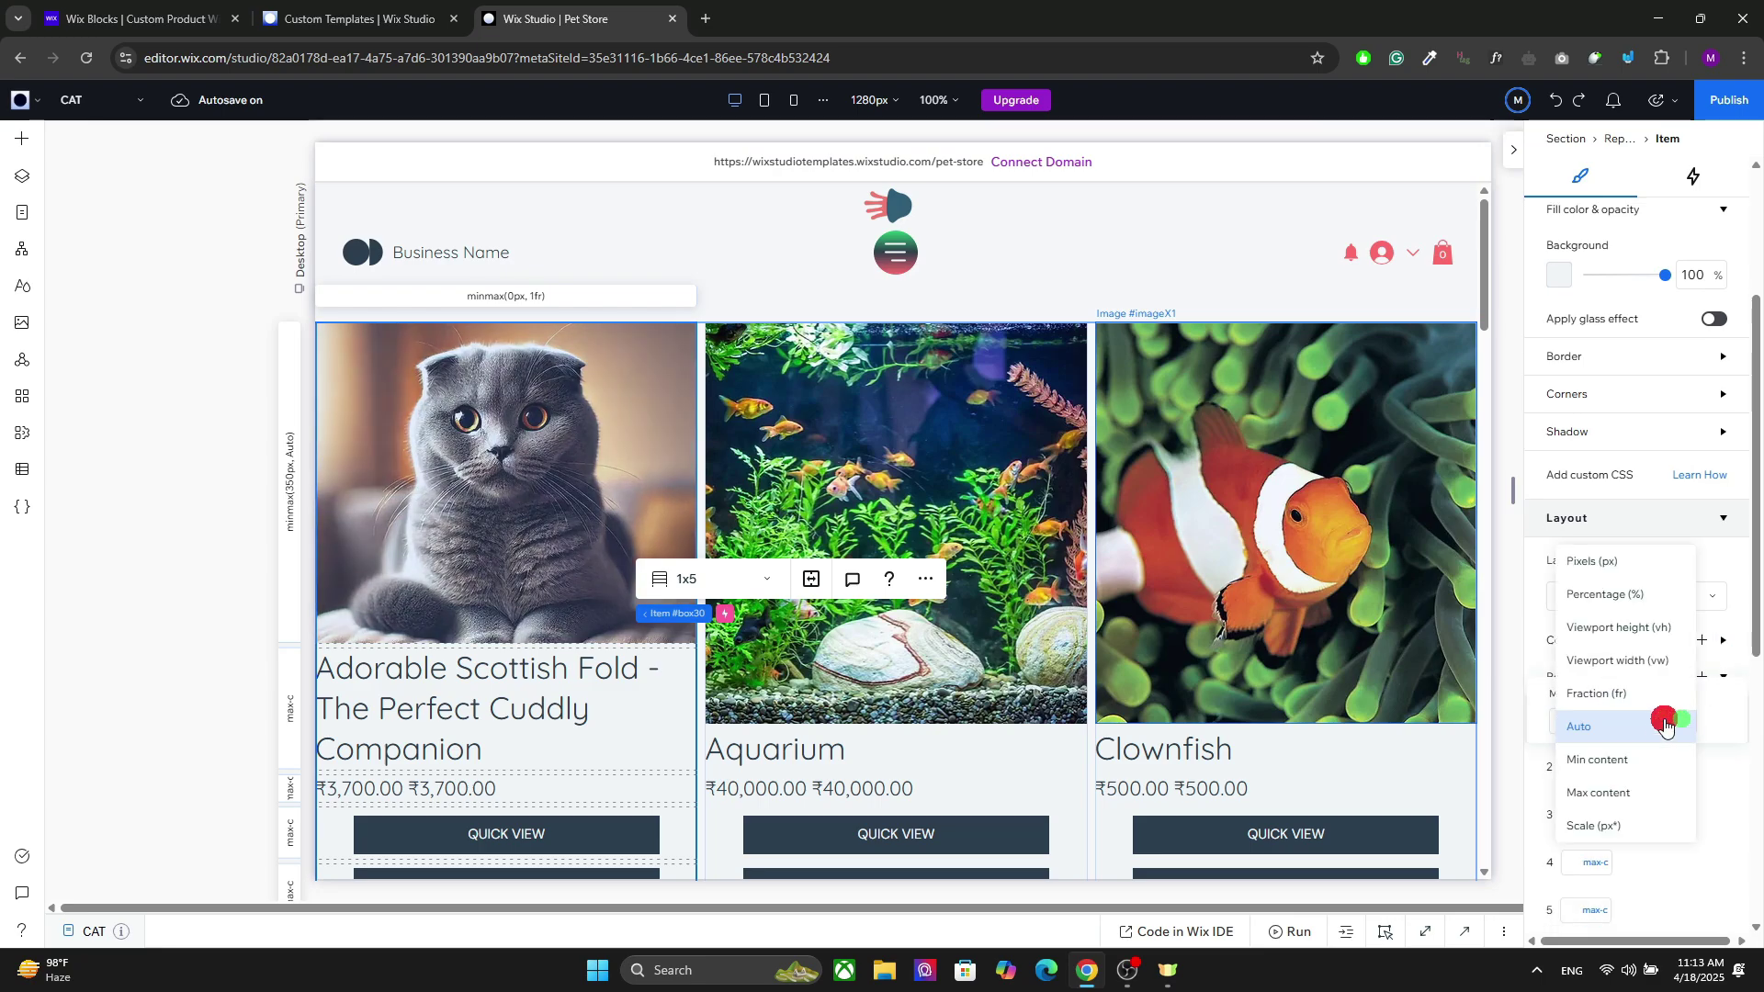
{"action": "left_click", "coordinate": [1617, 560]}
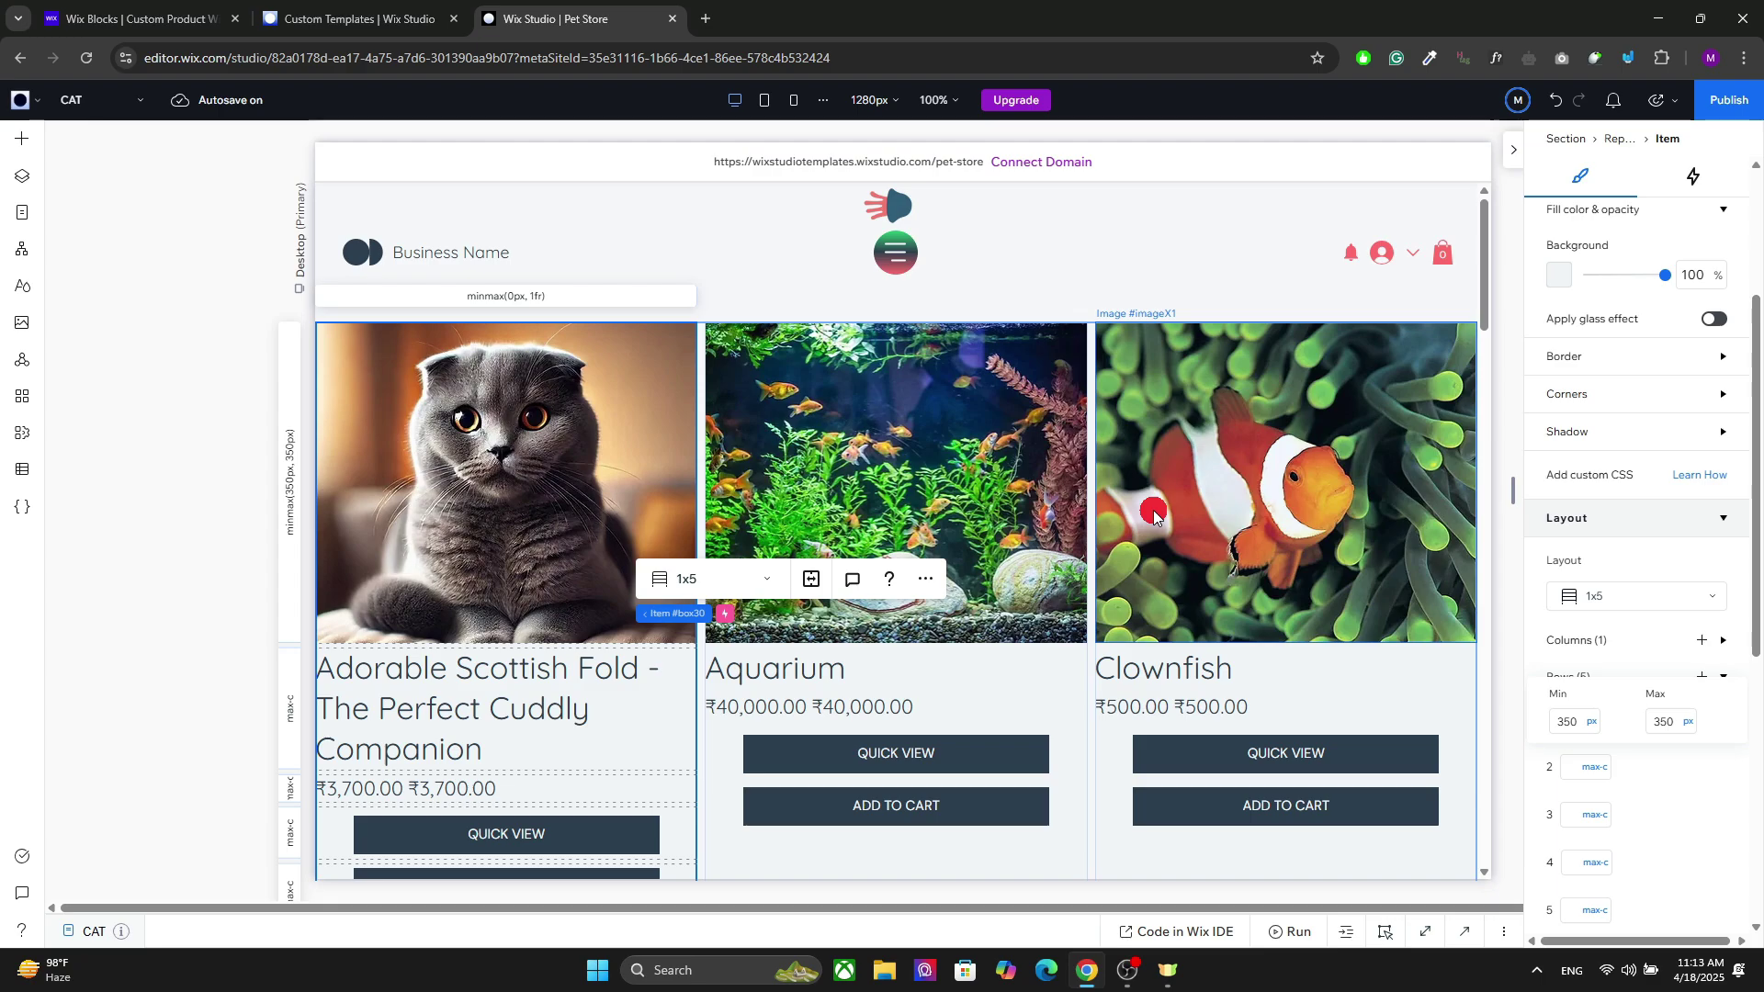
Set the repeater item's second row to Min/max with 133 px and Max content, and align the title text to the top of its cell.
{"action": "left_click", "coordinate": [1600, 772]}
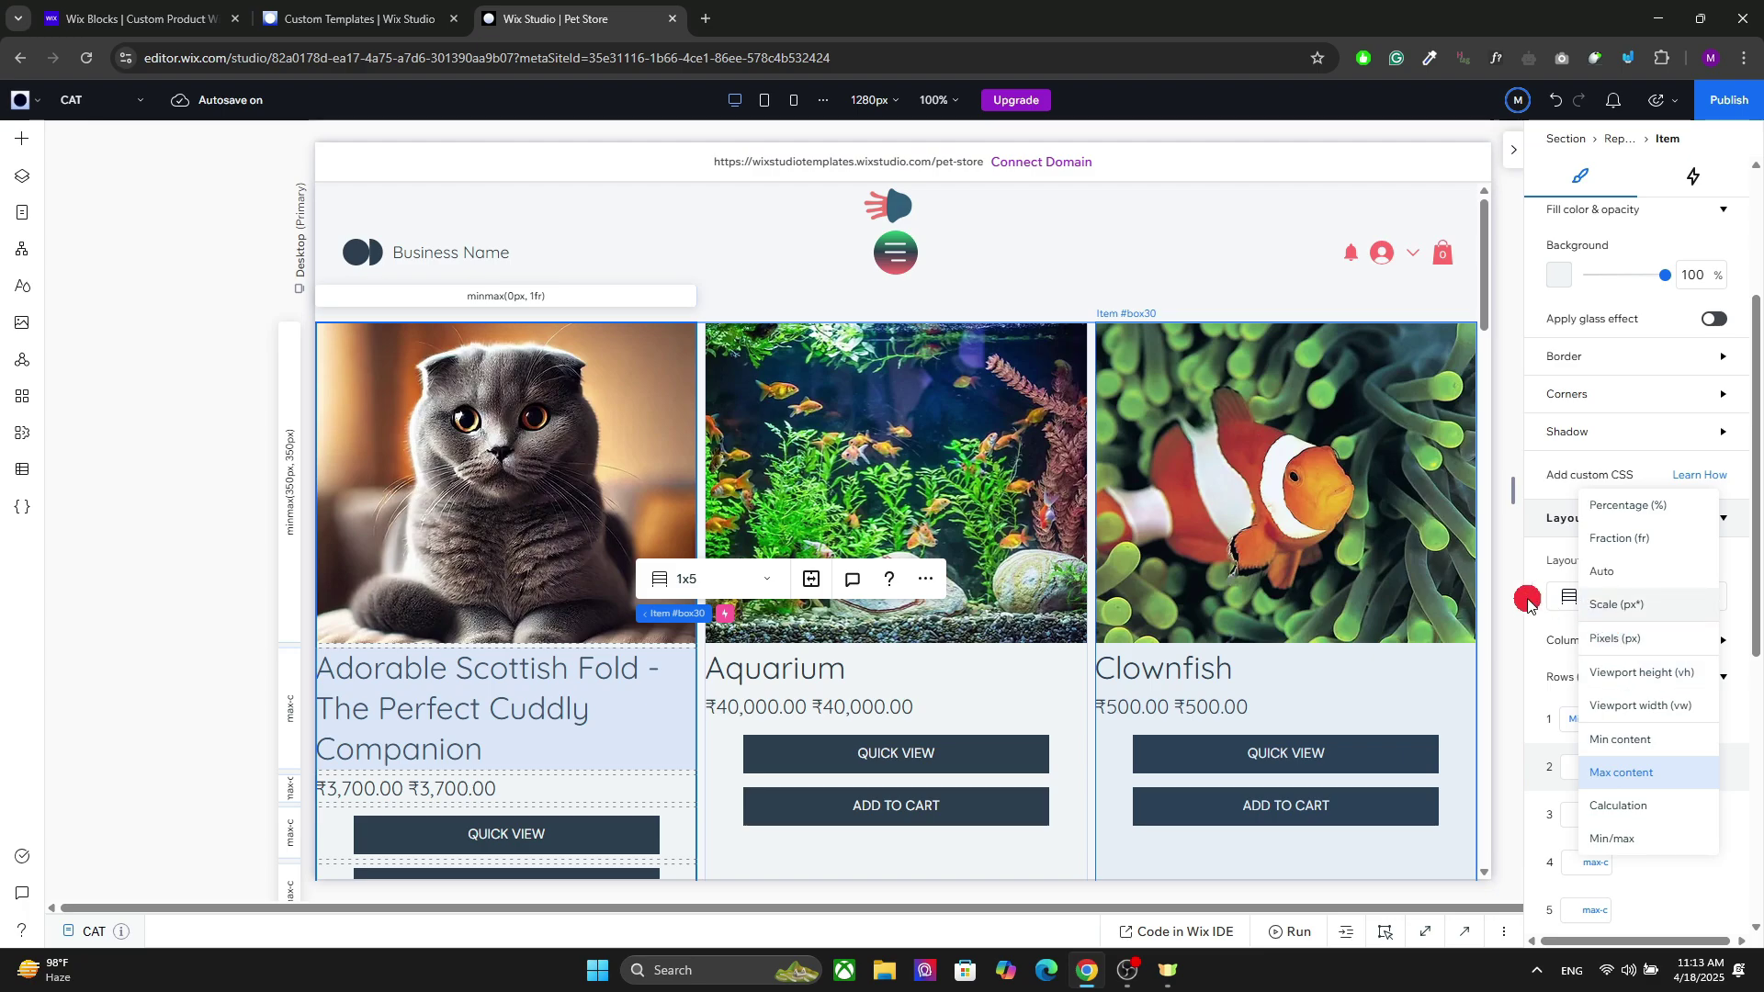
{"action": "left_click", "coordinate": [1624, 837]}
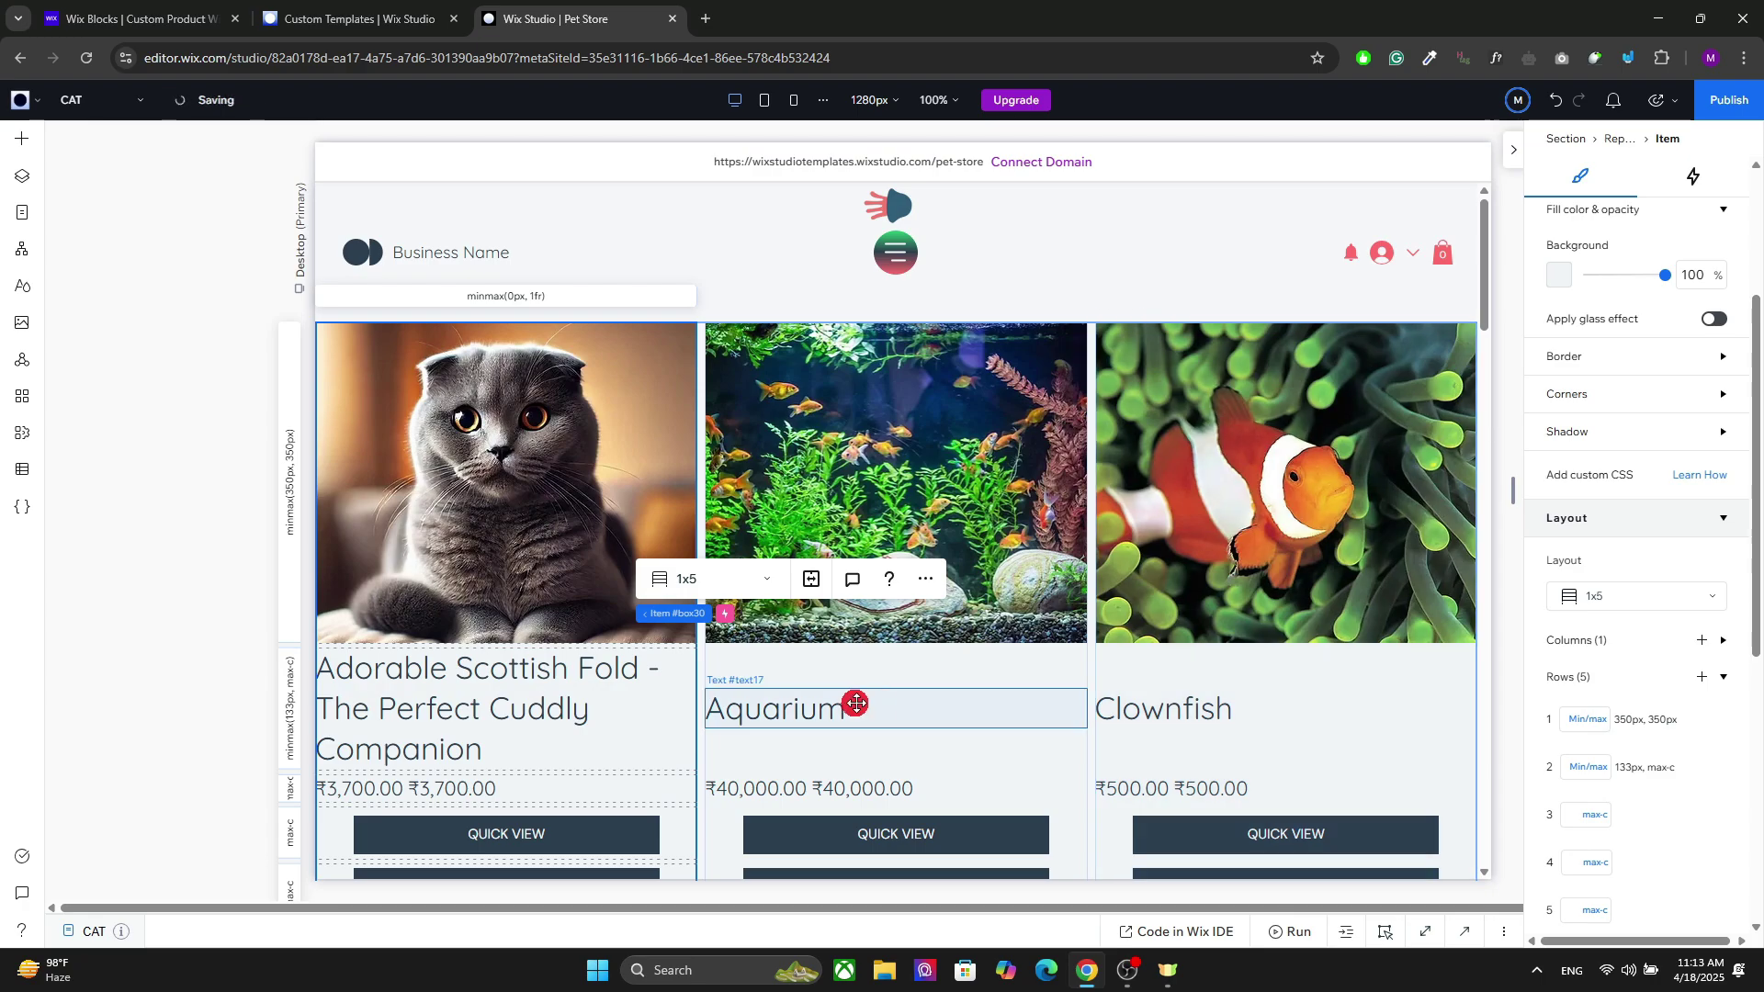
{"action": "left_click", "coordinate": [821, 708]}
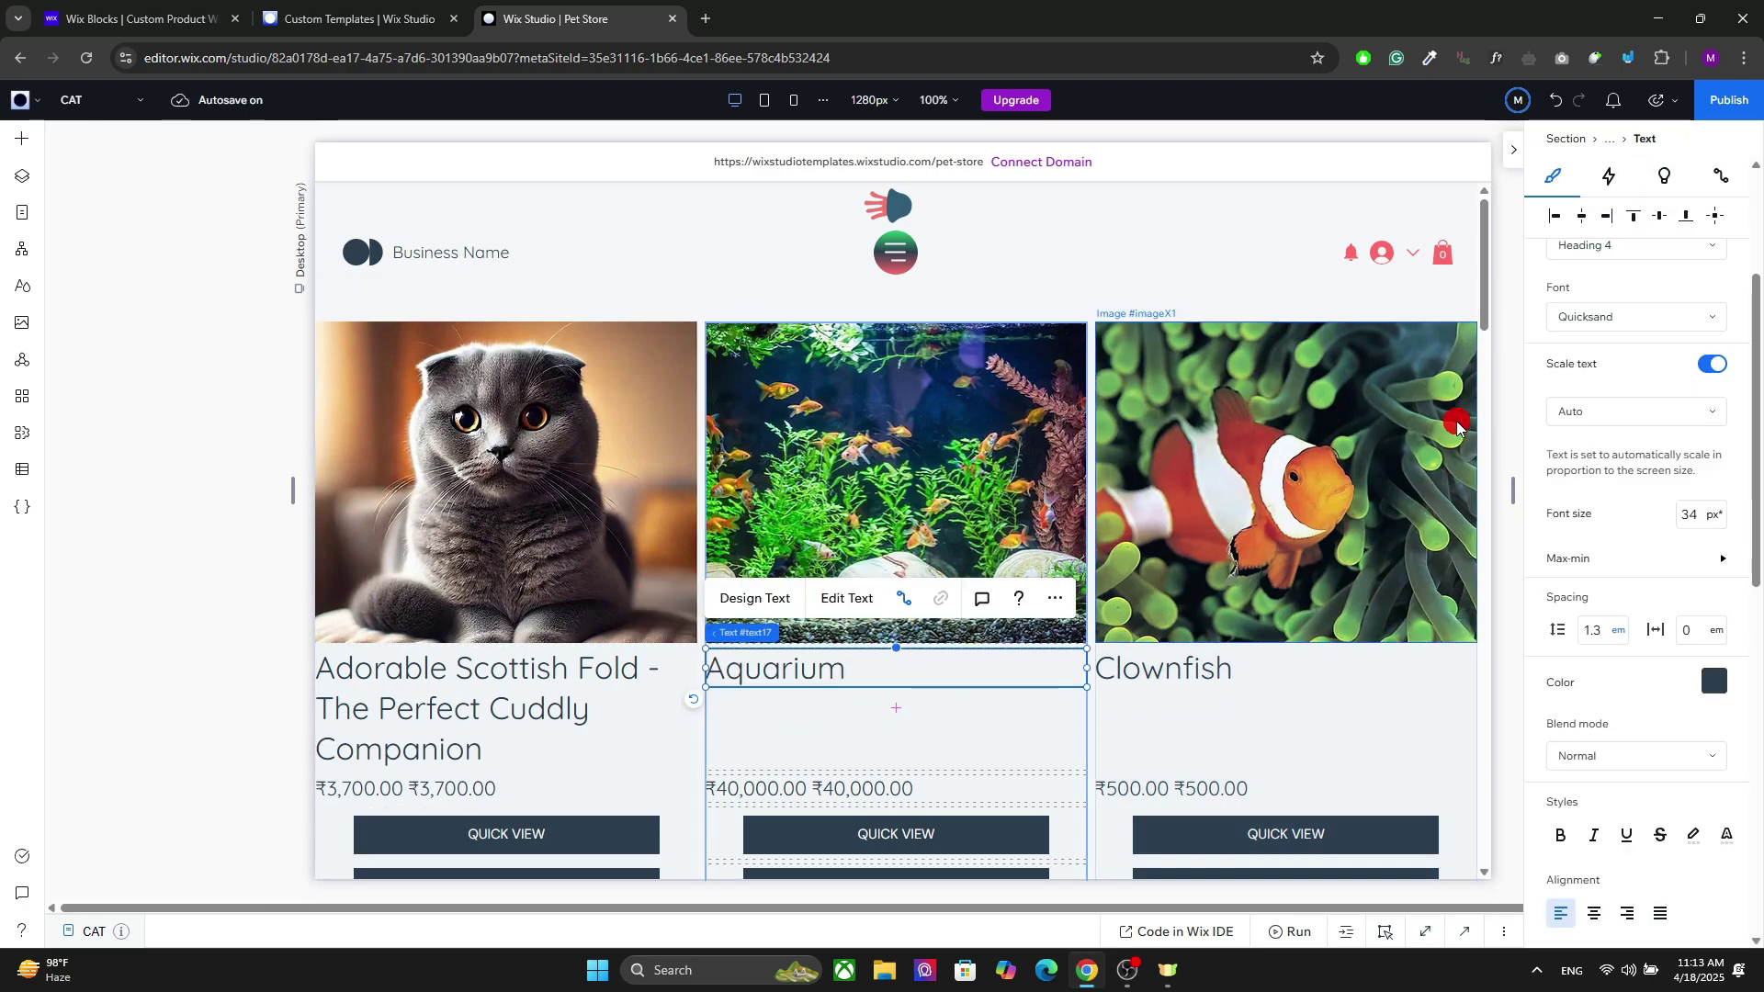
Open the CAT page as a test site and check the product grid's images, titles, prices and buttons.
{"action": "left_click_drag", "start_coordinate": [1488, 307], "coordinate": [1489, 244]}
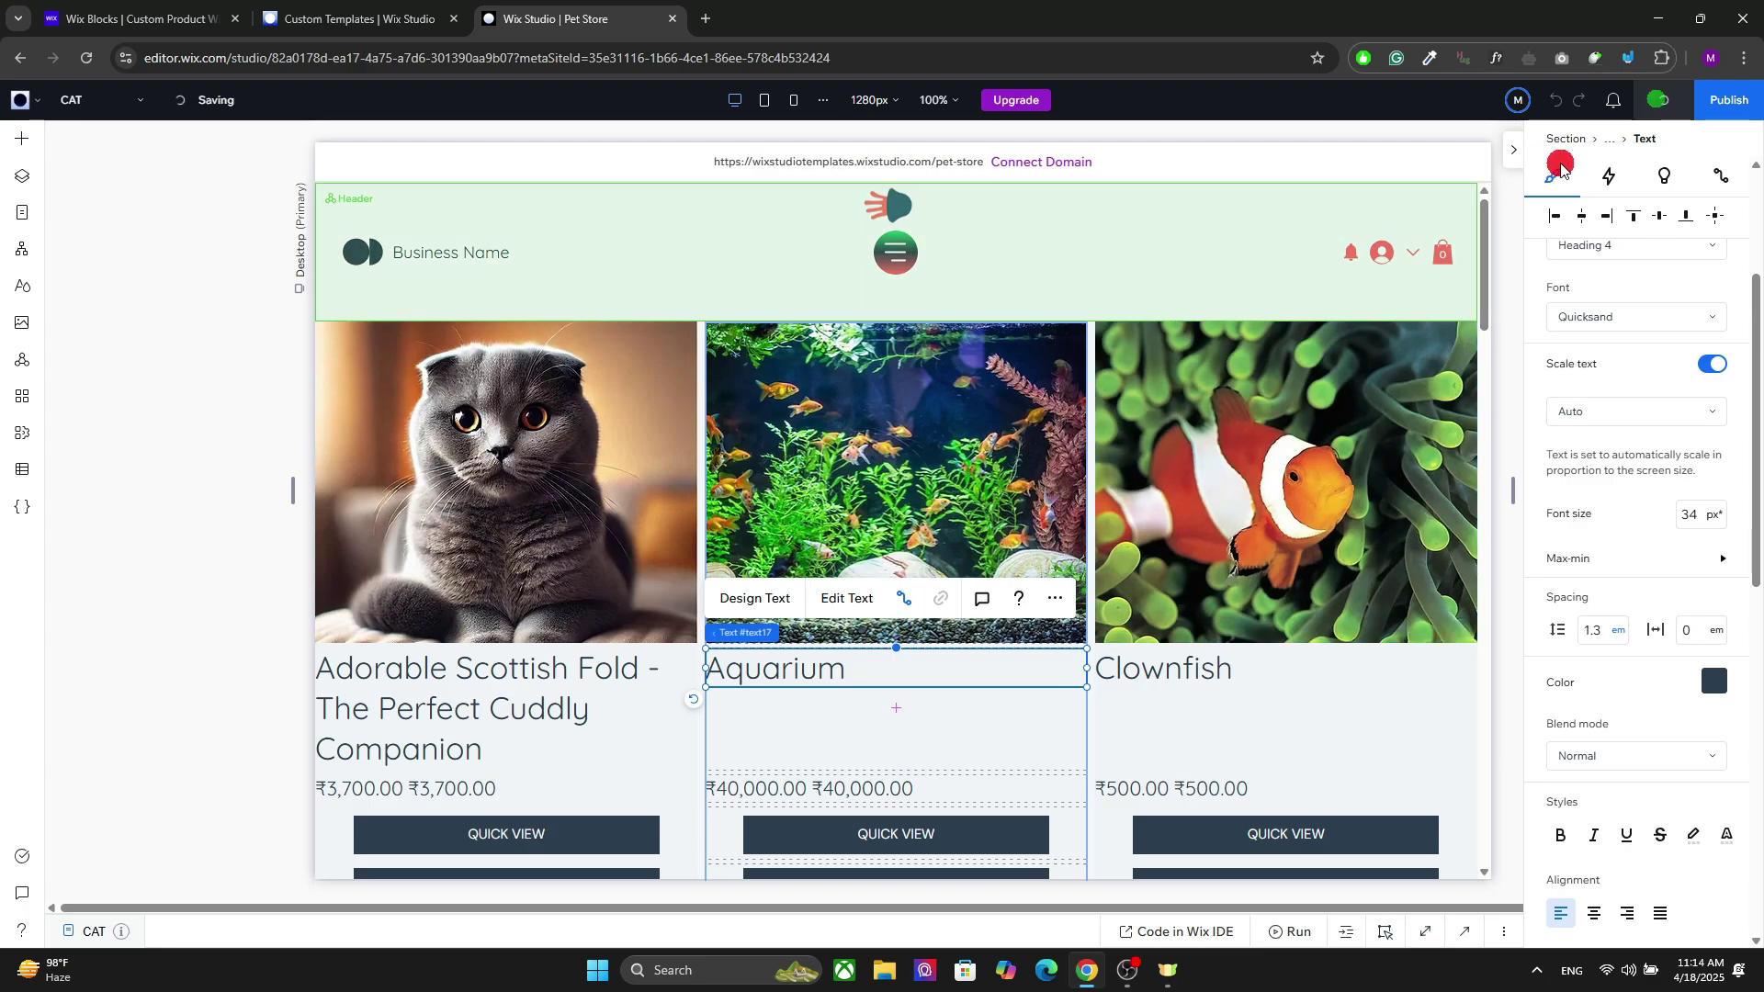
{"action": "left_click", "coordinate": [1288, 254]}
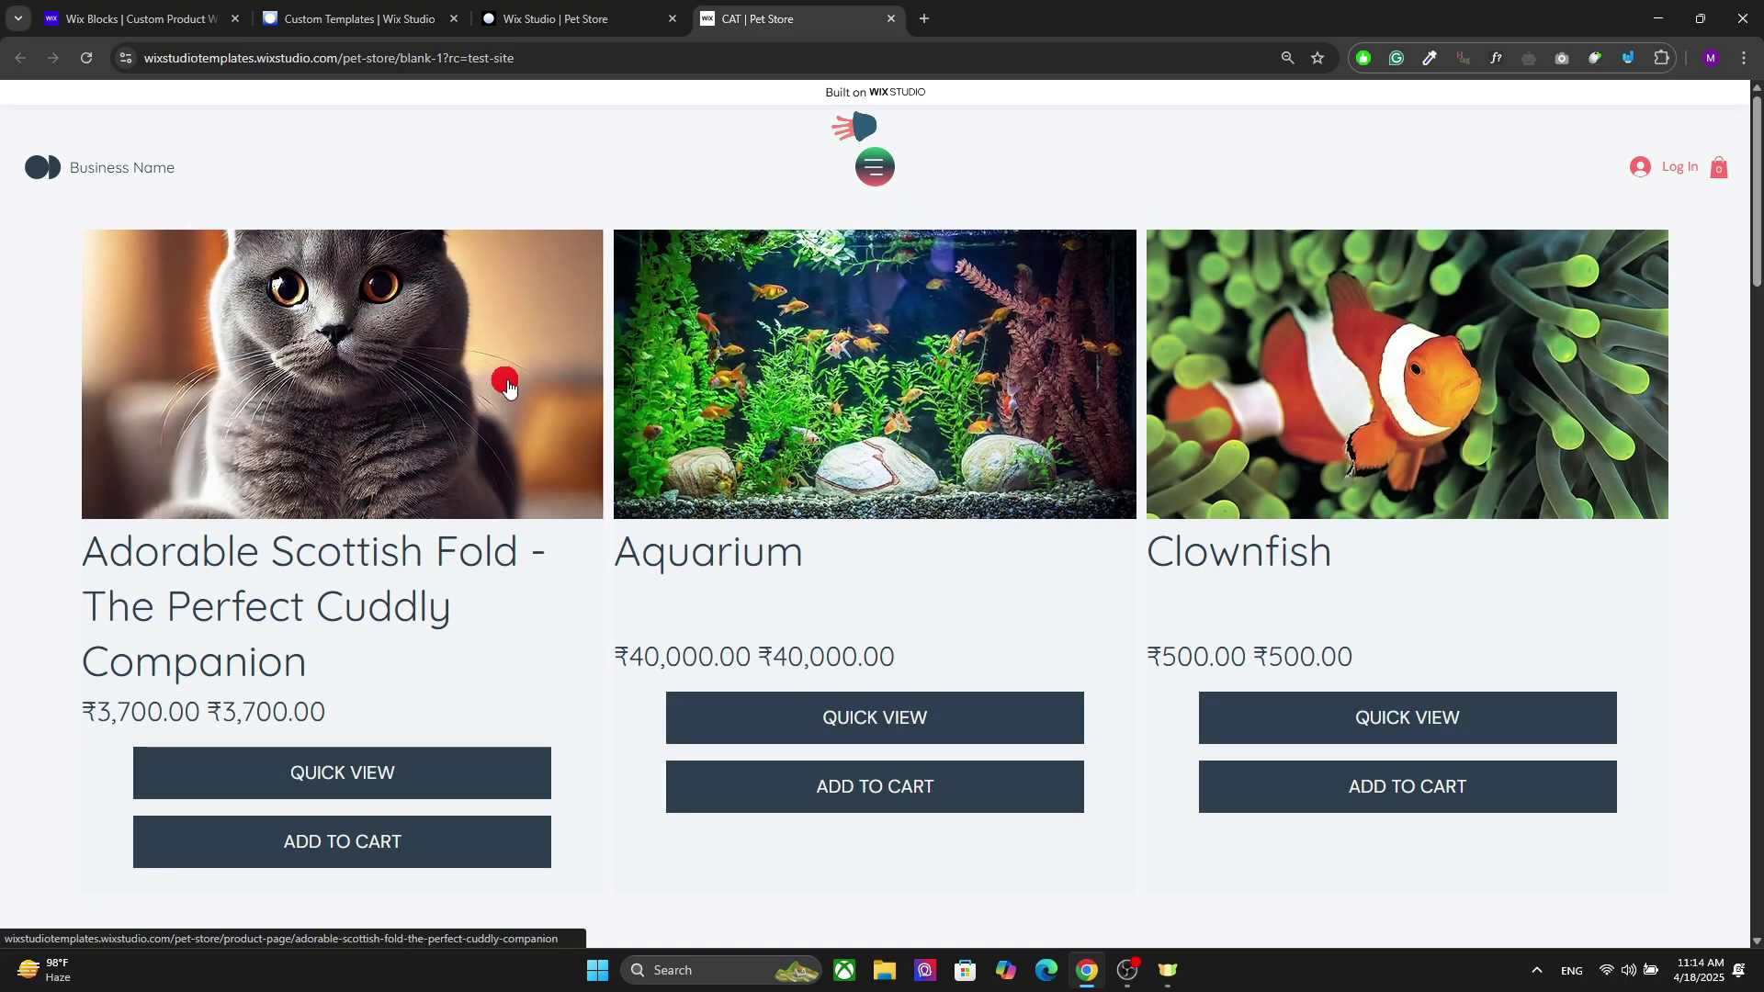
{"action": "mouse_move", "coordinate": [1757, 181]}
{"action": "left_mouse_down"}
{"action": "mouse_move", "coordinate": [1757, 402]}
{"action": "mouse_move", "coordinate": [1757, 181]}
{"action": "left_mouse_up"}
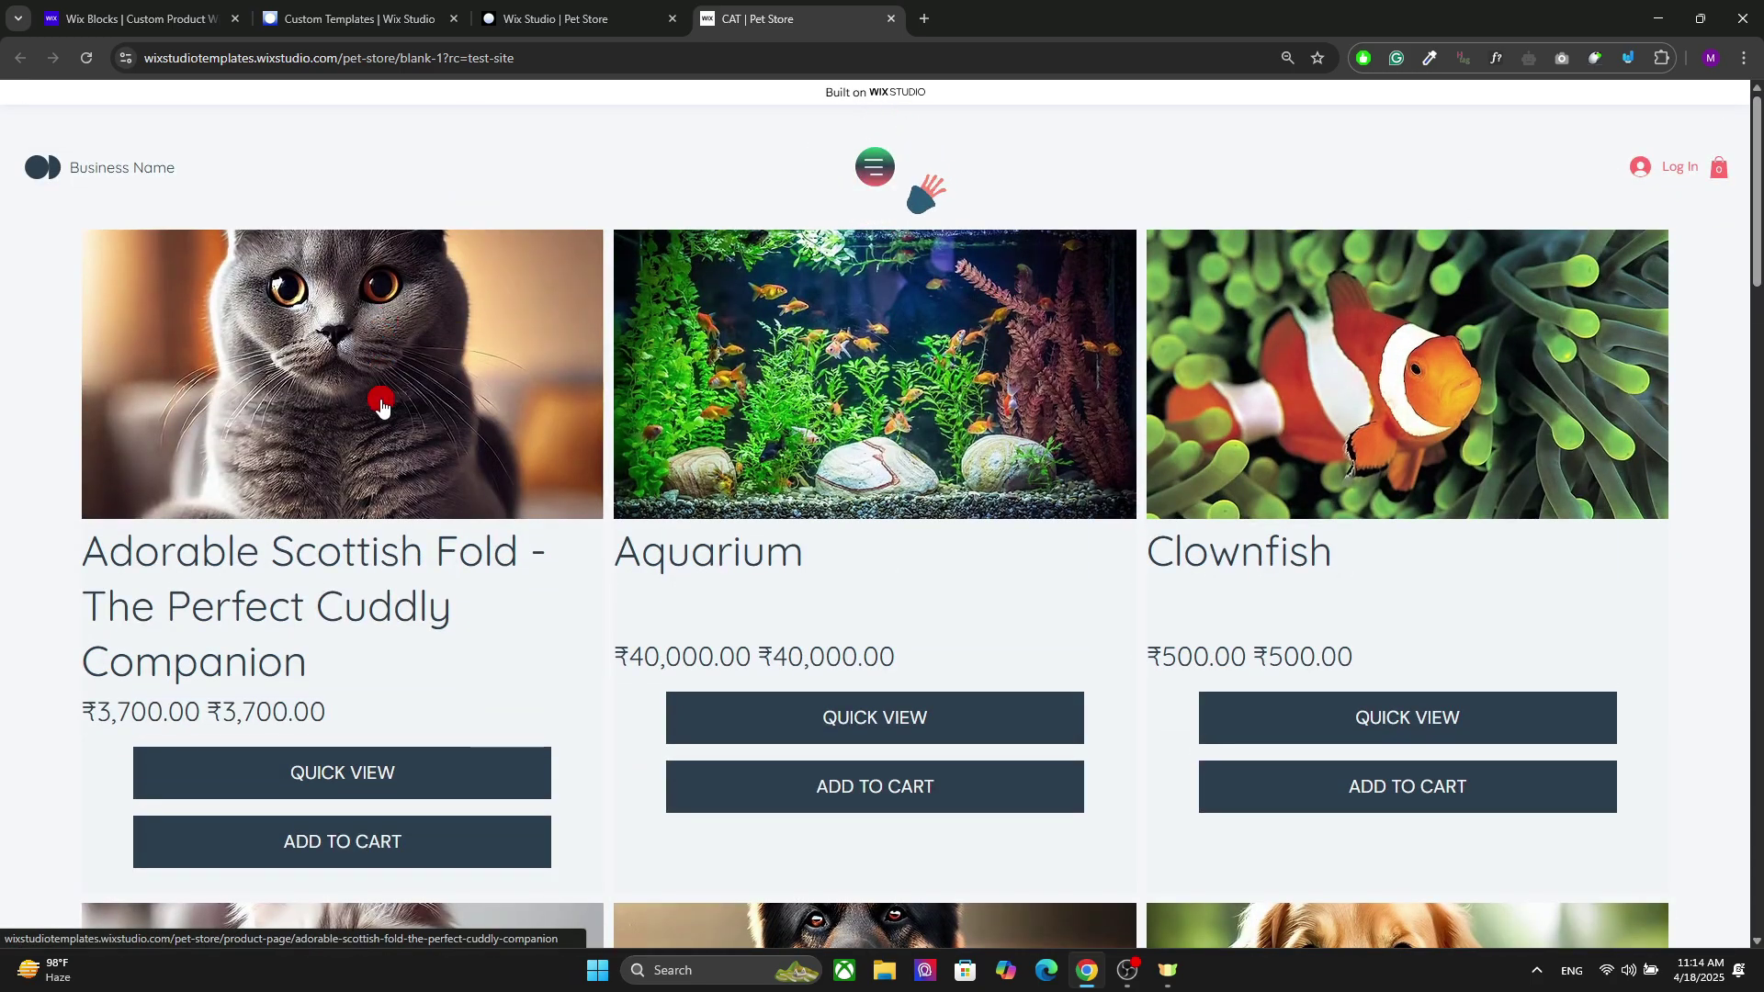
Back in the editor, try Fit to bounding box as the first repeater item's image display mode and restore Fill bounding box.
{"action": "left_click", "coordinate": [599, 7]}
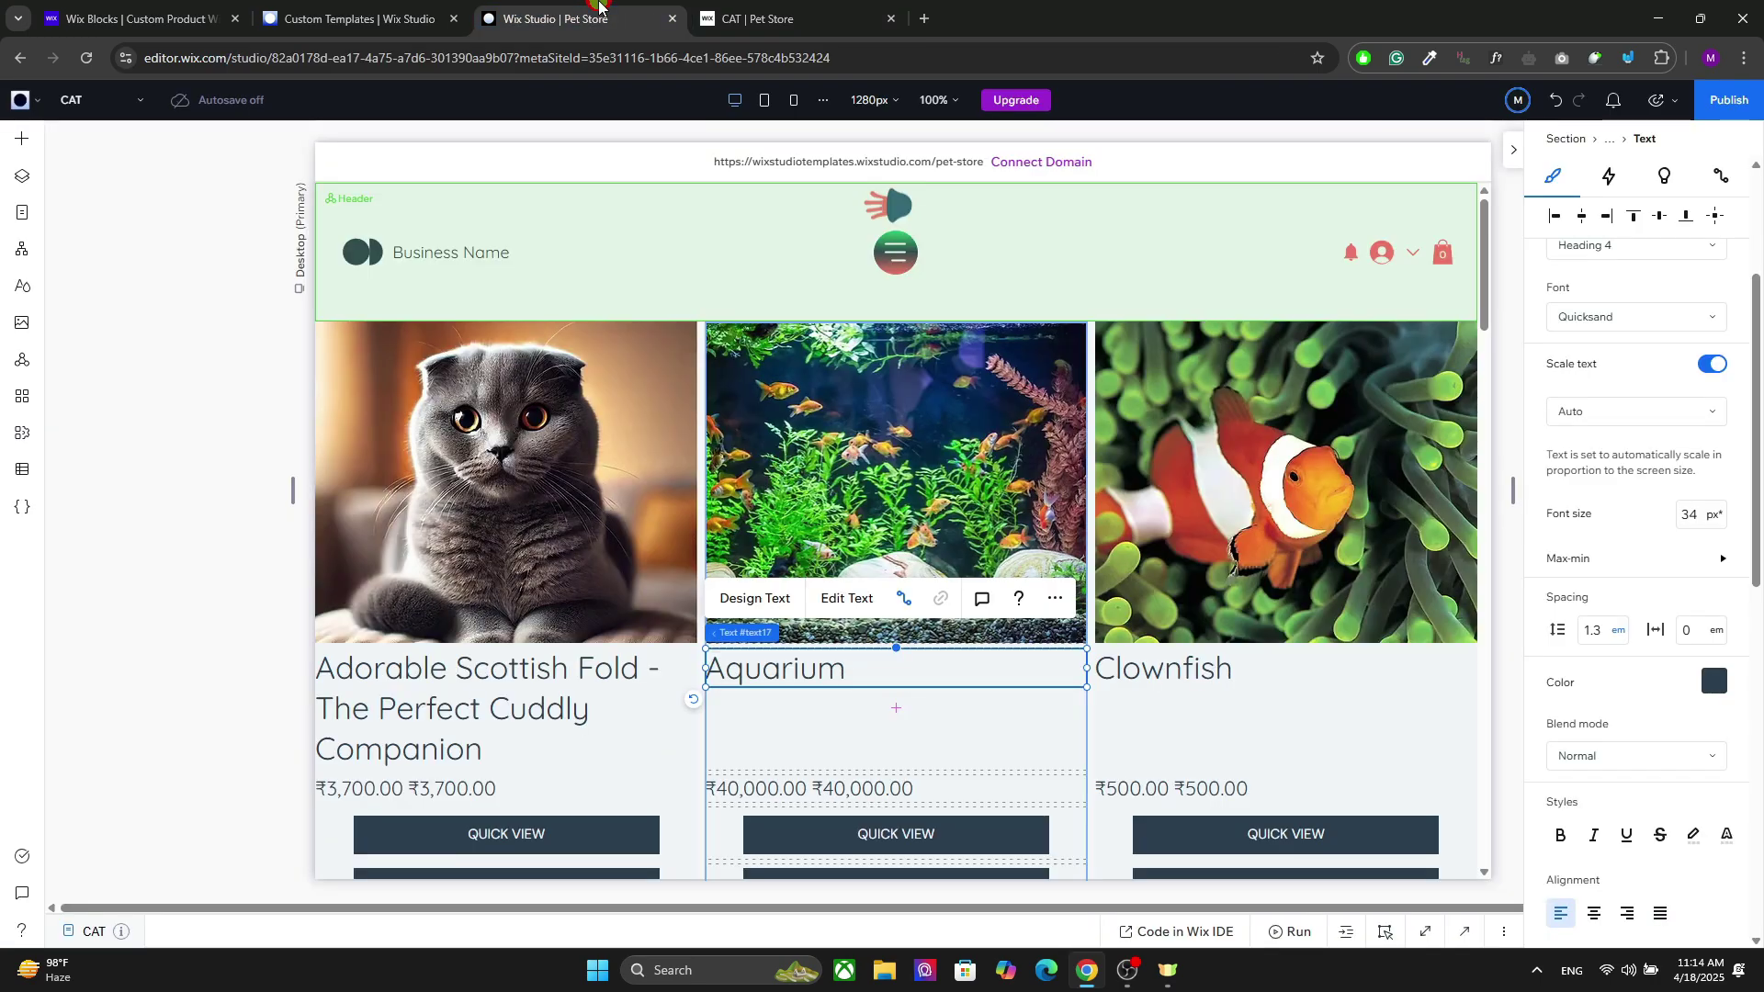
{"action": "left_click", "coordinate": [542, 405]}
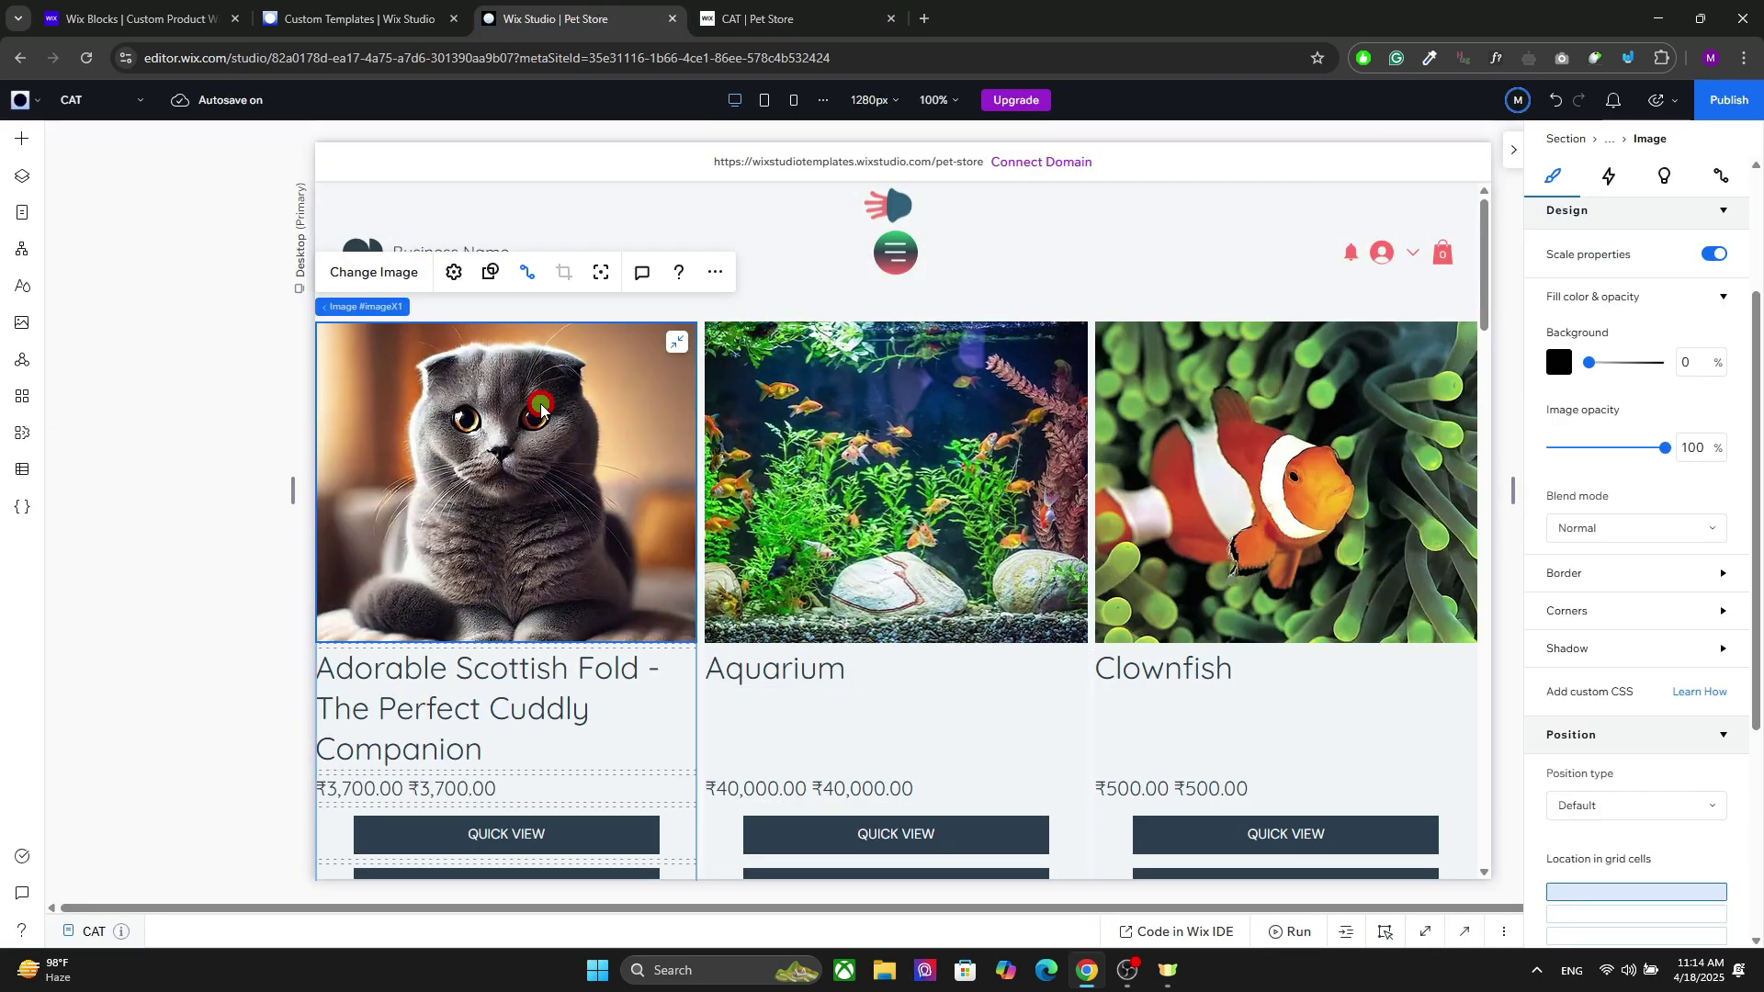
{"action": "left_click", "coordinate": [454, 272]}
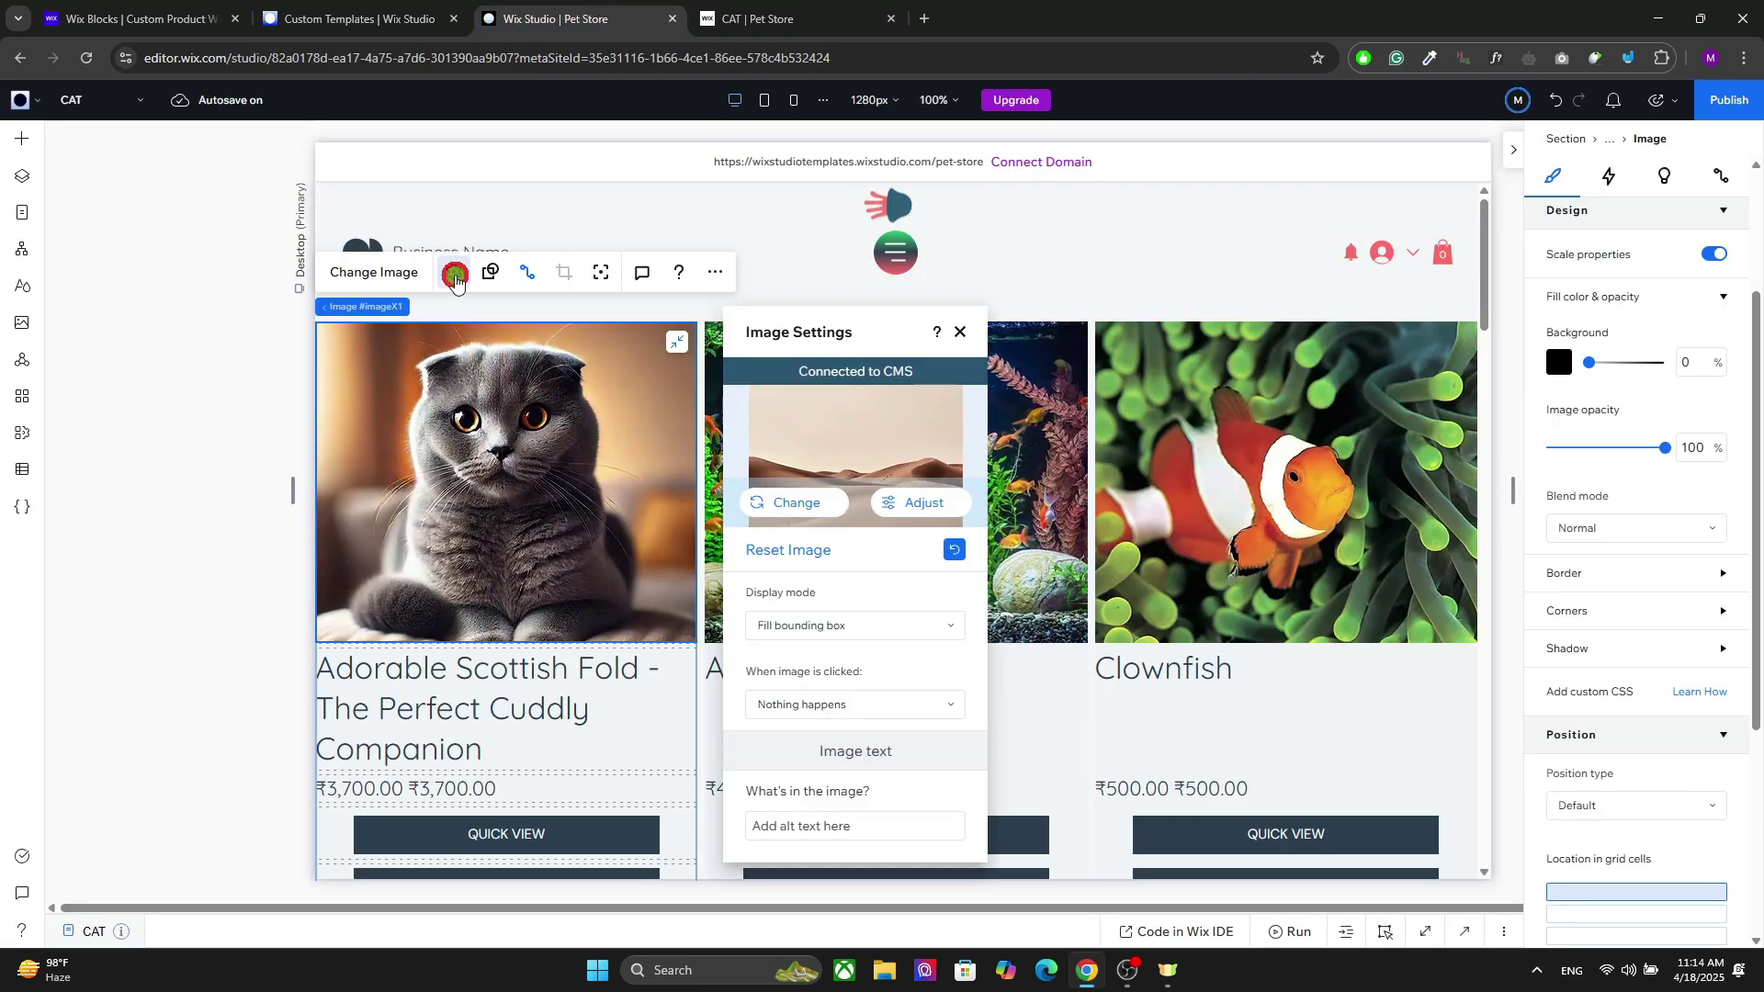
{"action": "left_click", "coordinate": [856, 622]}
{"action": "left_click", "coordinate": [816, 685]}
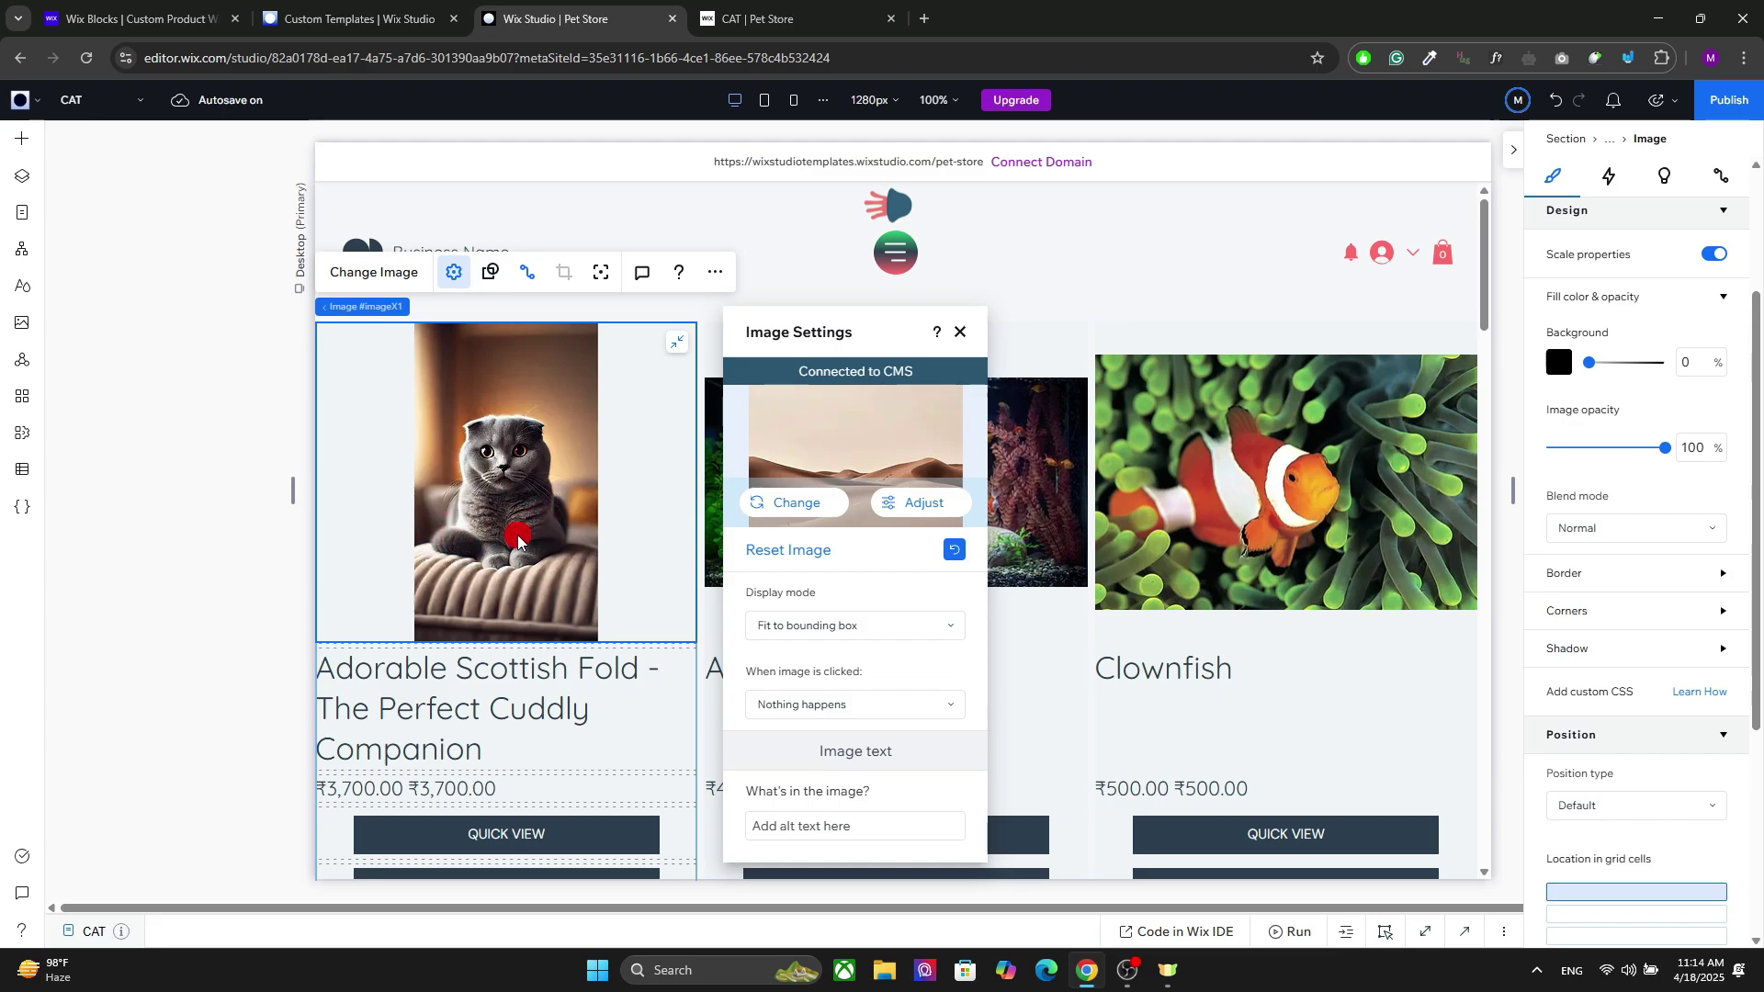
{"action": "left_click", "coordinate": [832, 628]}
{"action": "left_click", "coordinate": [810, 658]}
Review how the images and button rows line up across the product grid on the CAT test page.
{"action": "left_click", "coordinate": [808, 7]}
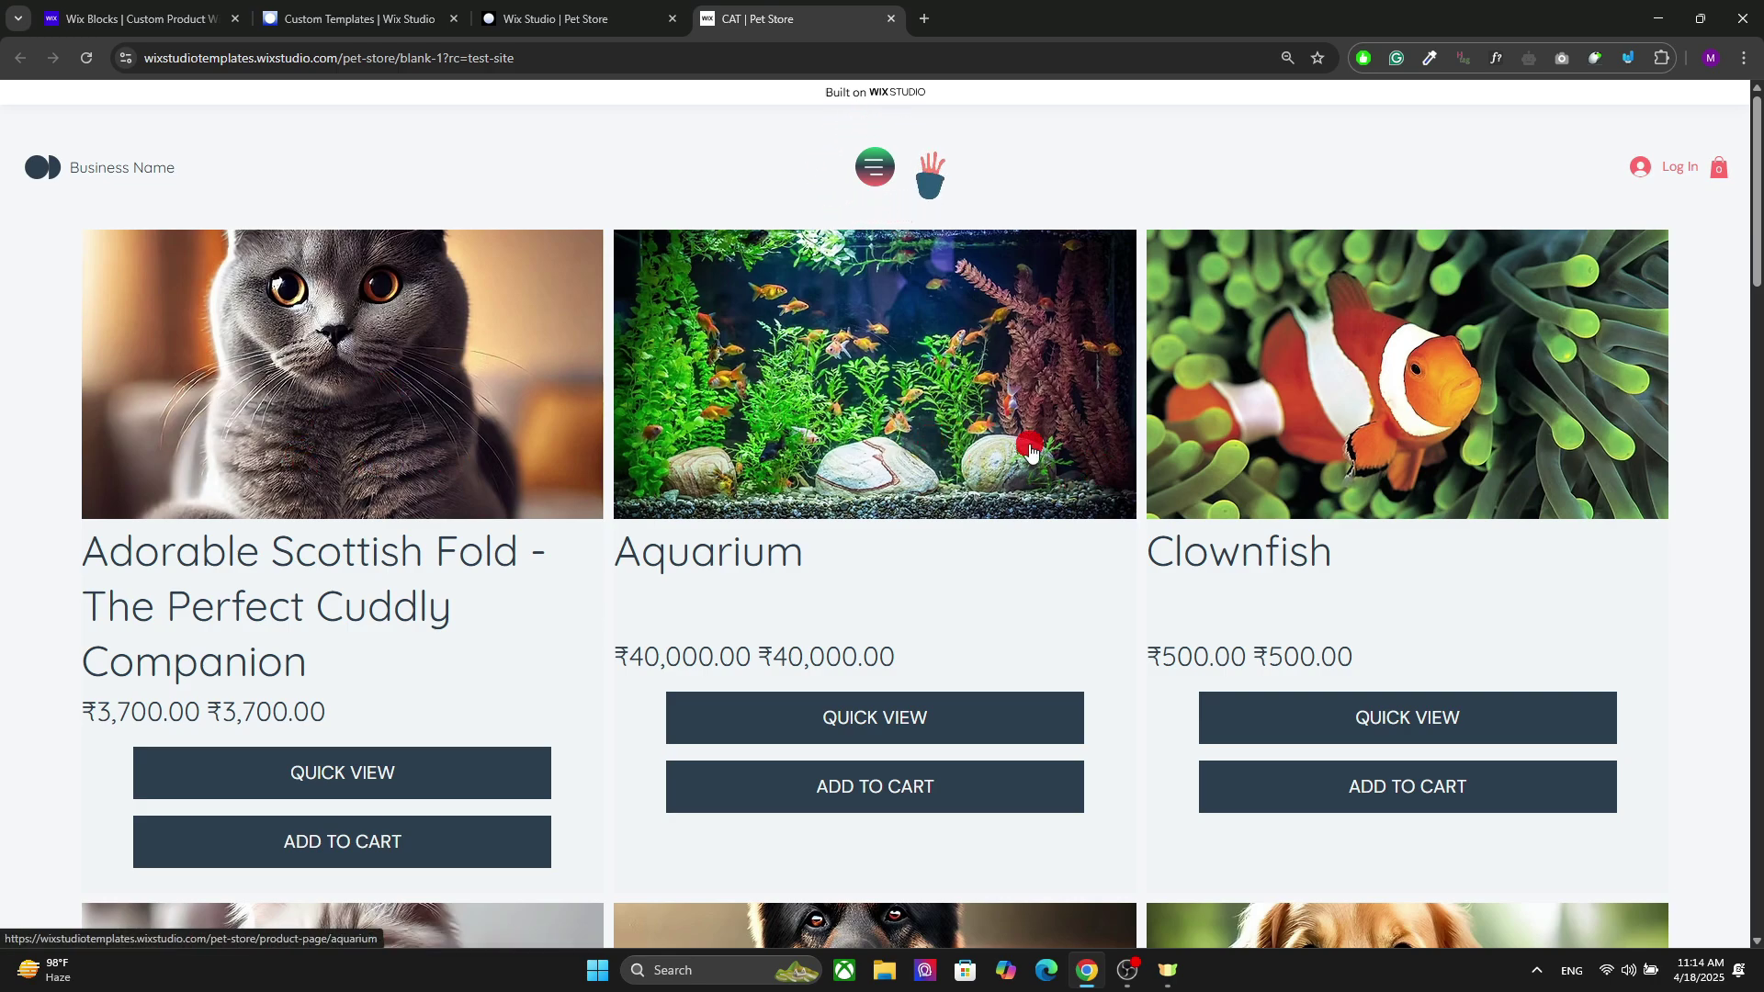
{"action": "scroll", "coordinate": [1757, 367], "scroll_direction": "down", "scroll_amount": 5}
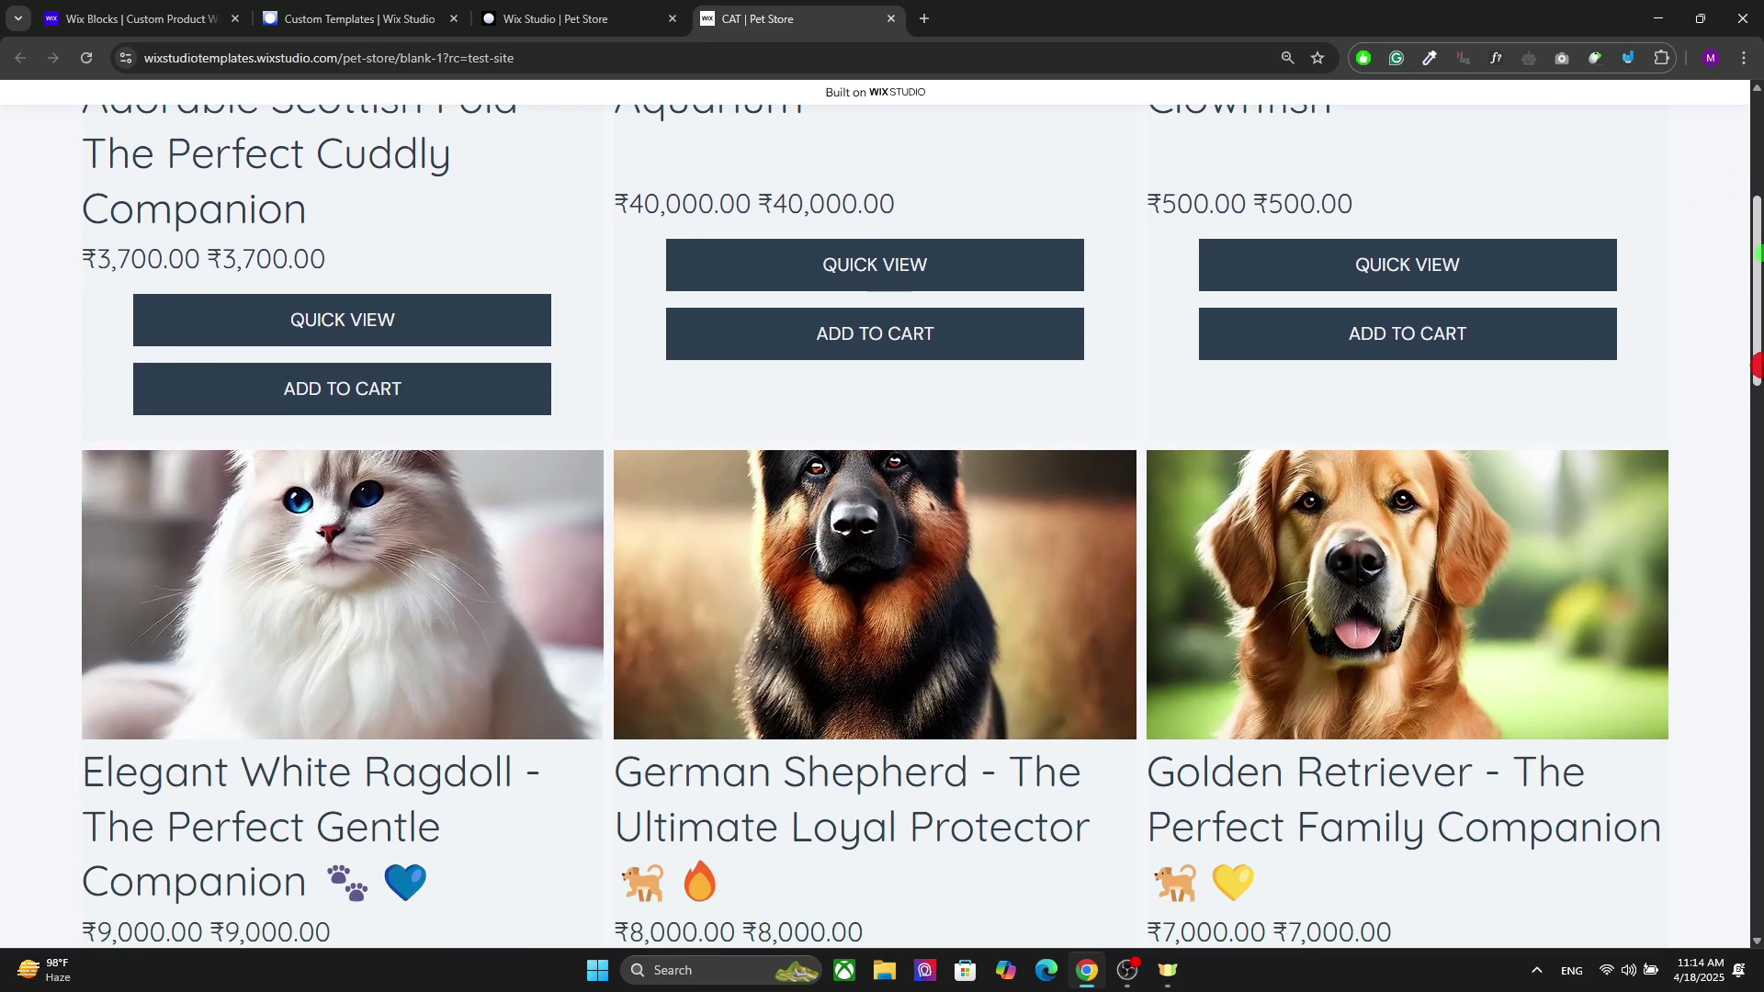
{"action": "left_click_drag", "start_coordinate": [1762, 365], "coordinate": [1761, 187]}
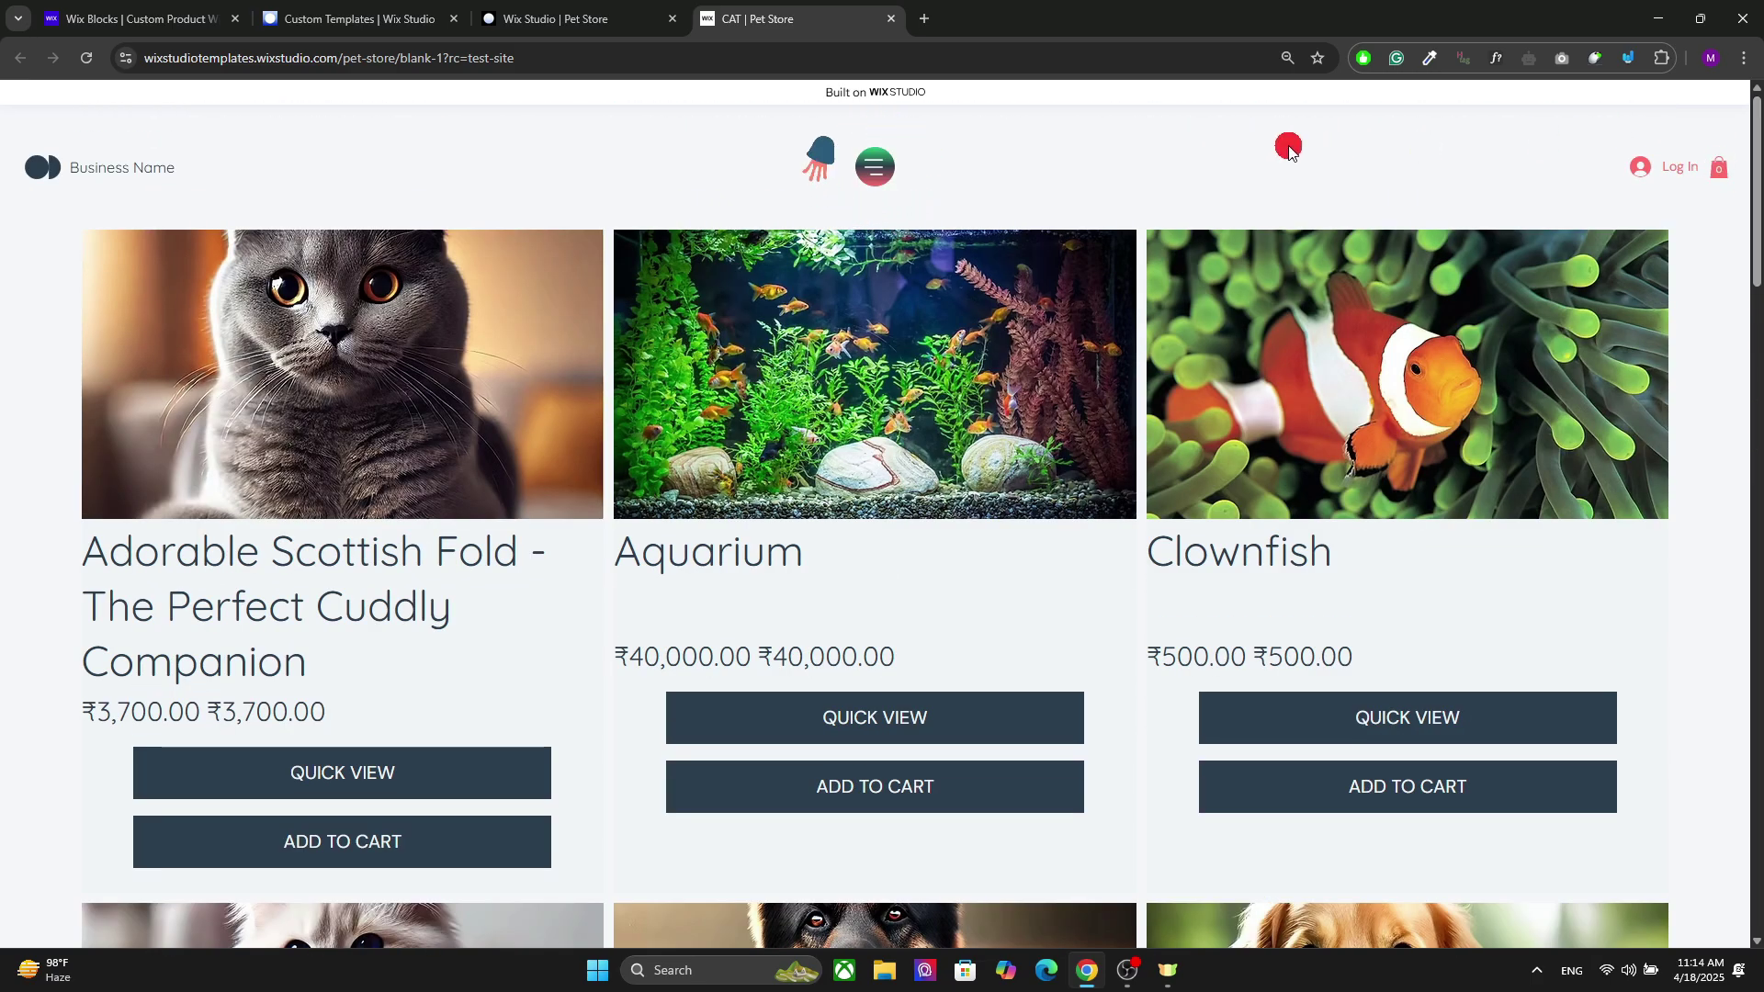
Replace the CAT page's default code in the editor with a script that filters Stores/Products by collection ID and toggles each item's original and discounted prices.
{"action": "left_click", "coordinate": [577, 18]}
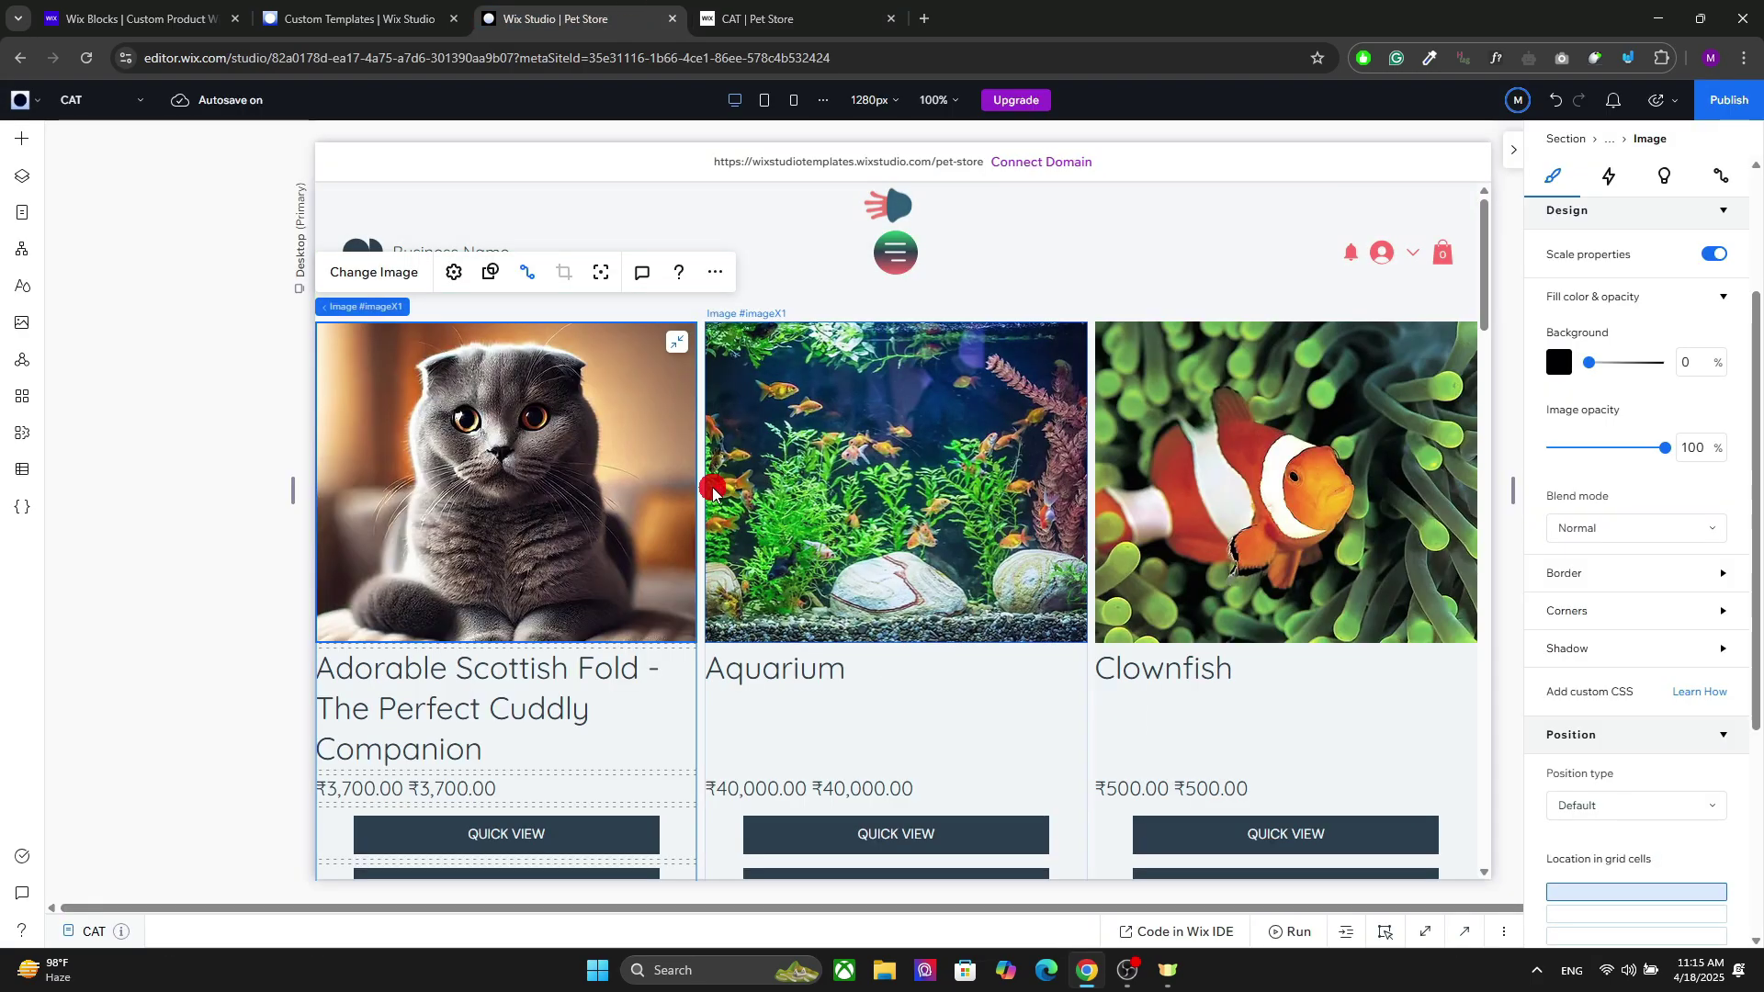
{"action": "left_click", "coordinate": [1465, 931]}
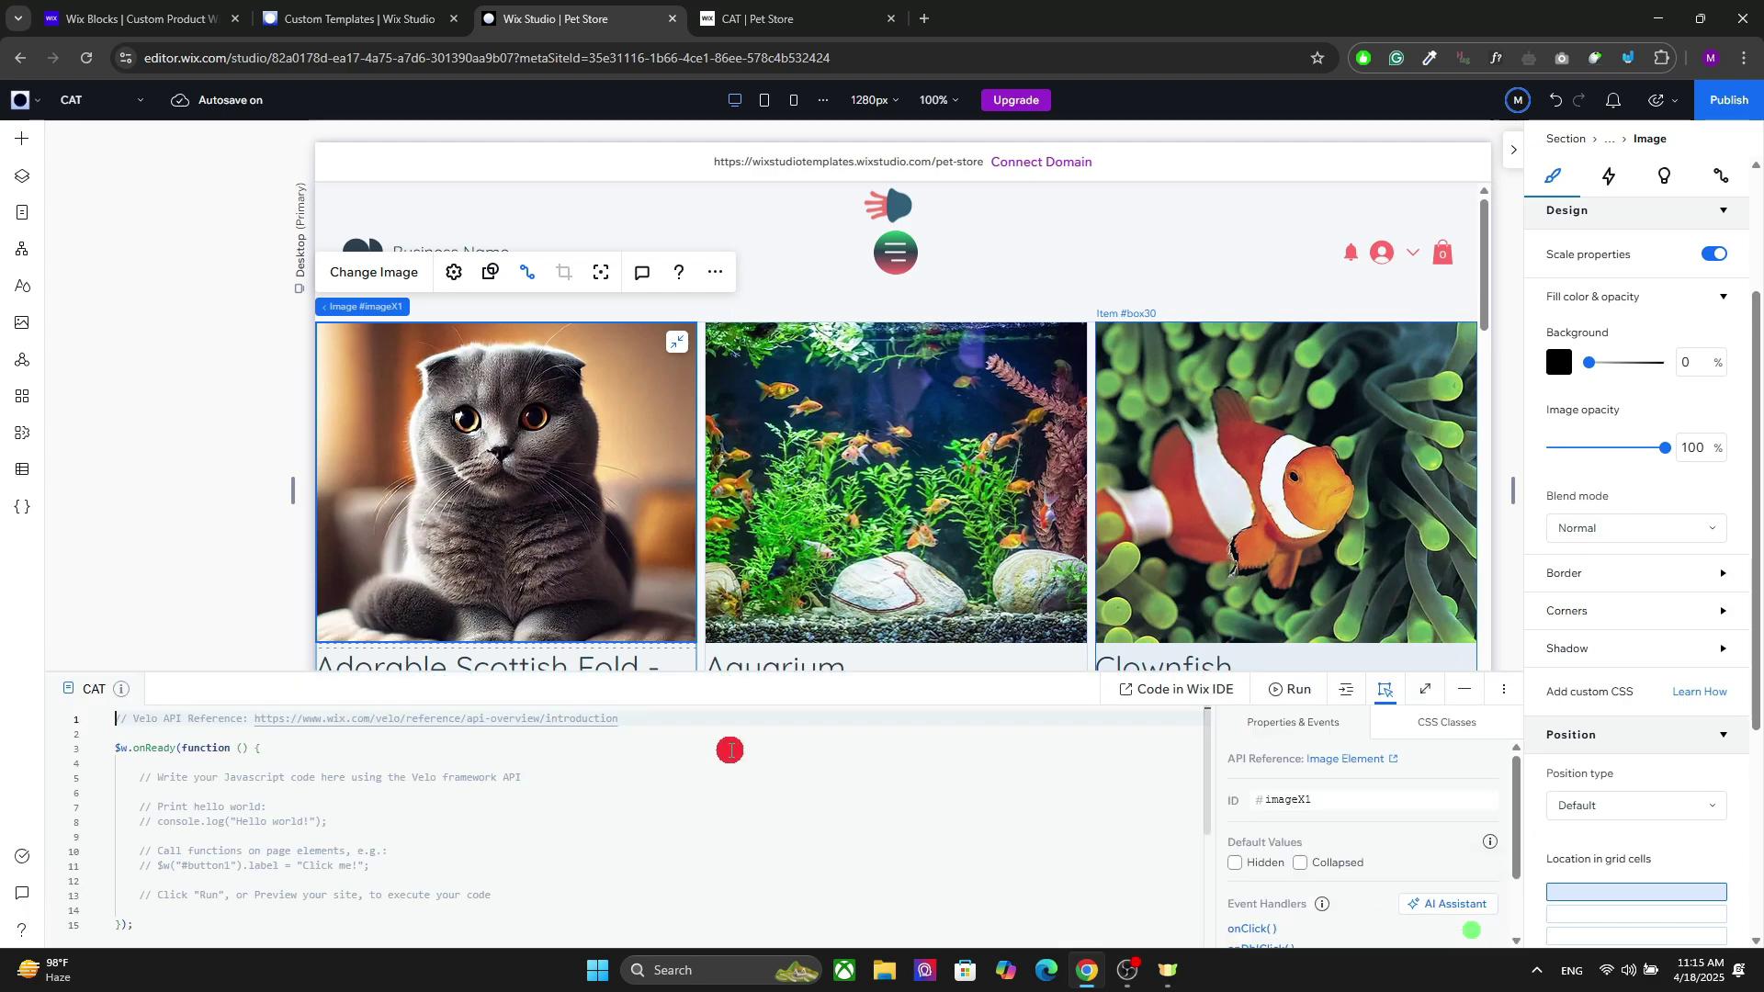
{"action": "left_click", "coordinate": [580, 795]}
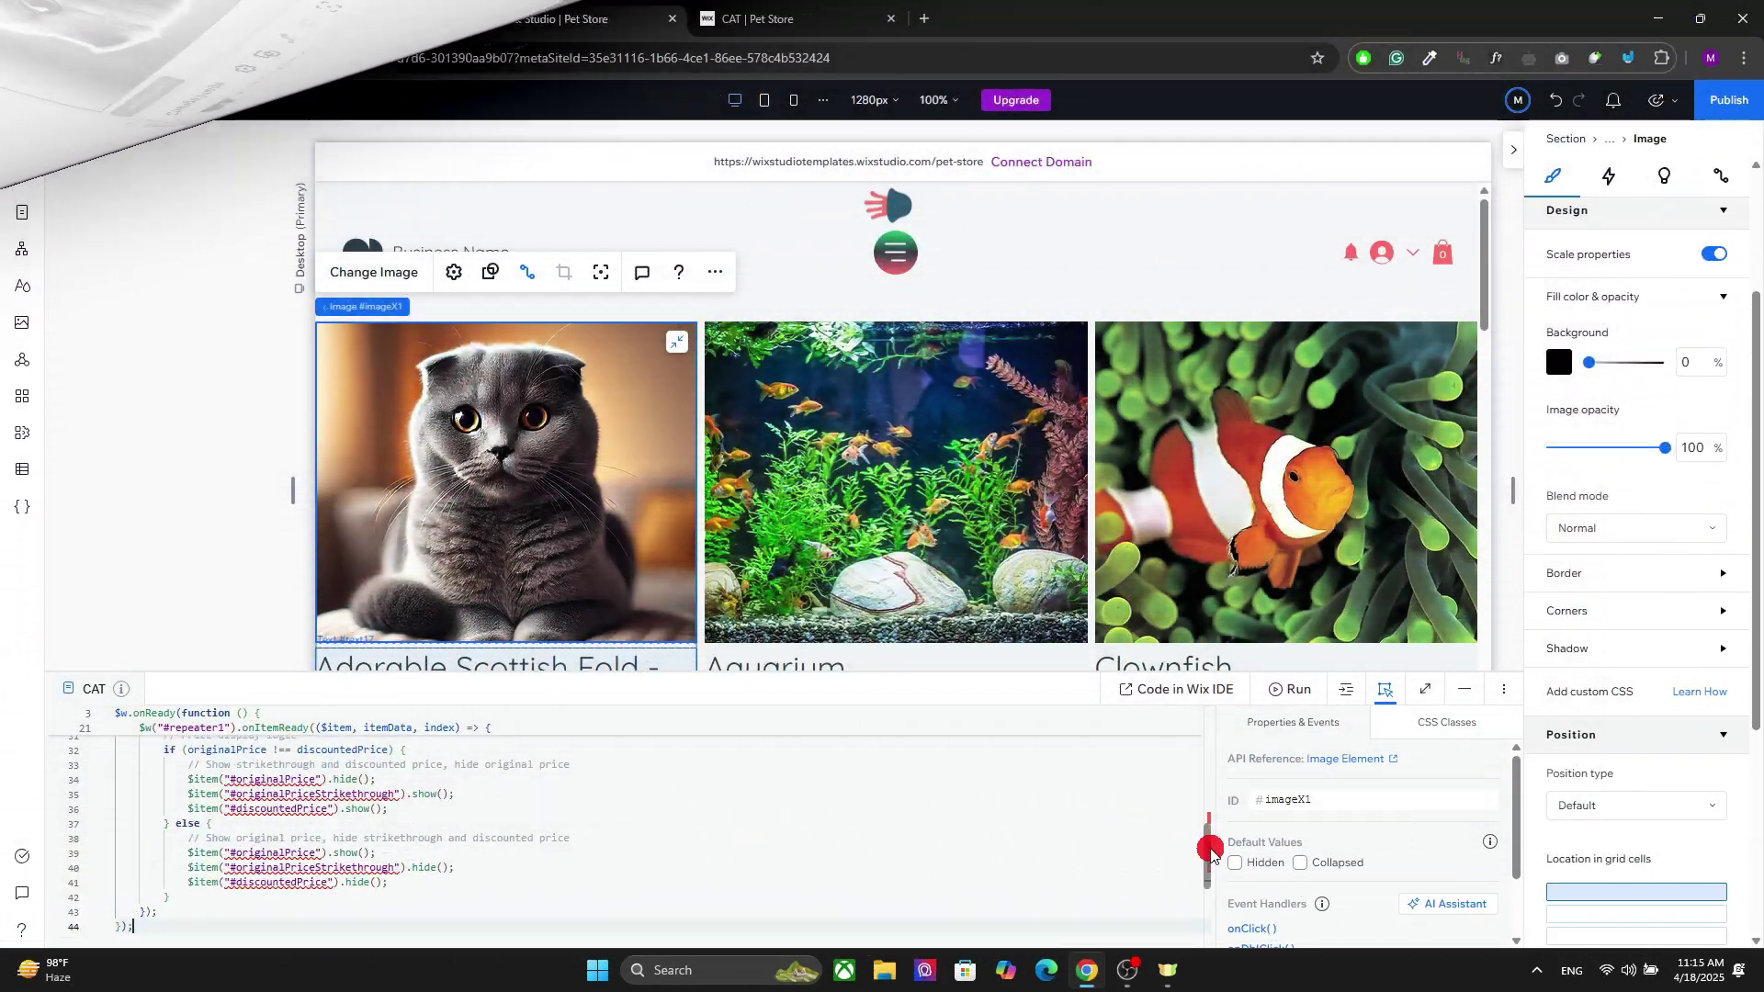
{"action": "left_click_drag", "start_coordinate": [1211, 850], "coordinate": [1201, 748]}
{"action": "left_click", "coordinate": [855, 800]}
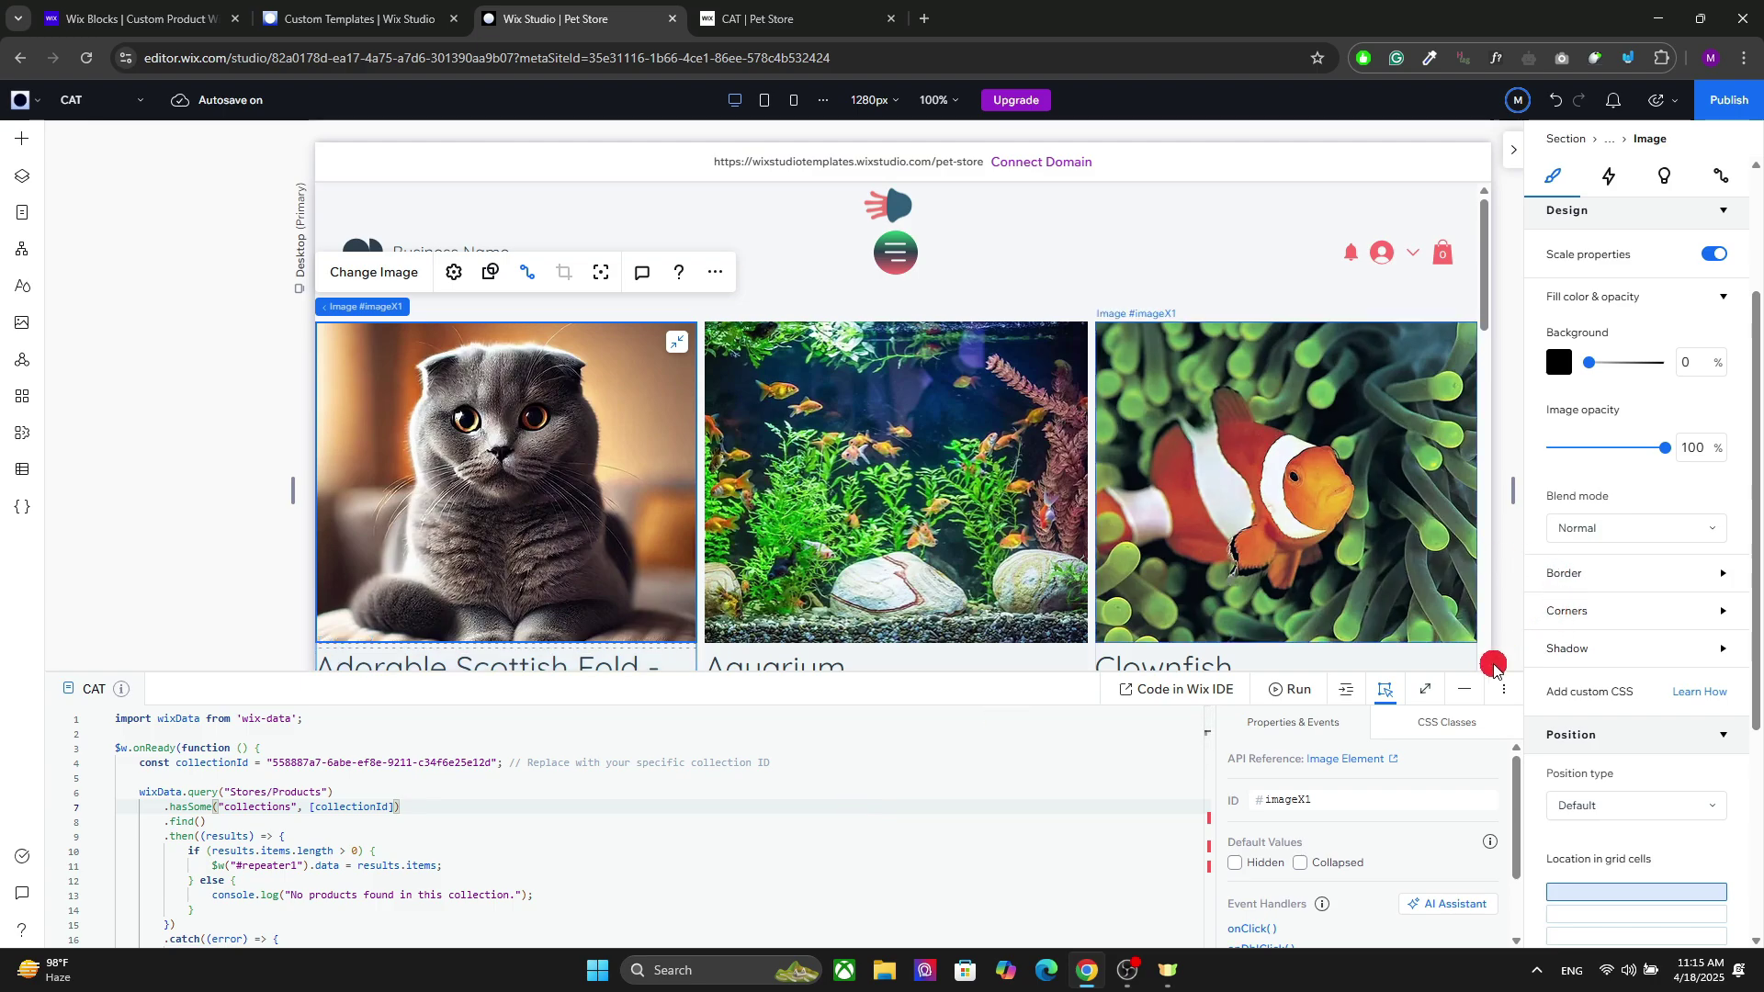
{"action": "left_click", "coordinate": [1463, 694]}
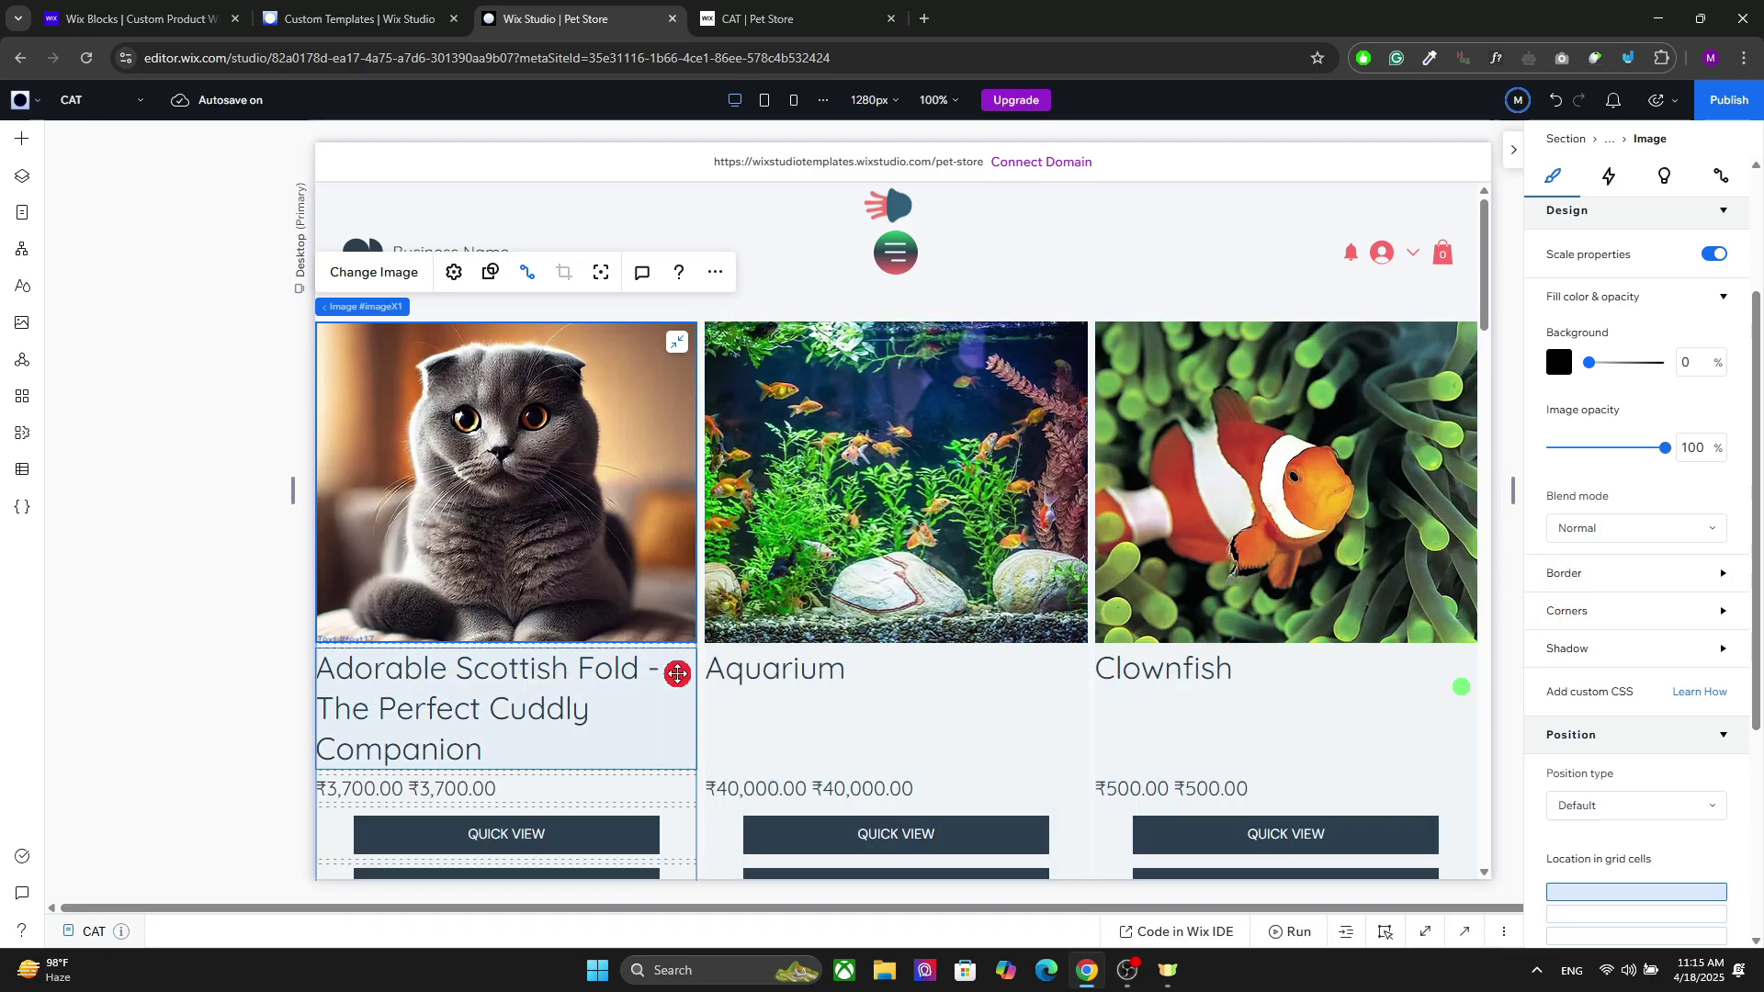
Duplicate the first price text in the first repeater item and place the copy in the price container's first cell, left-aligned and vertically centred.
{"action": "left_click", "coordinate": [375, 784]}
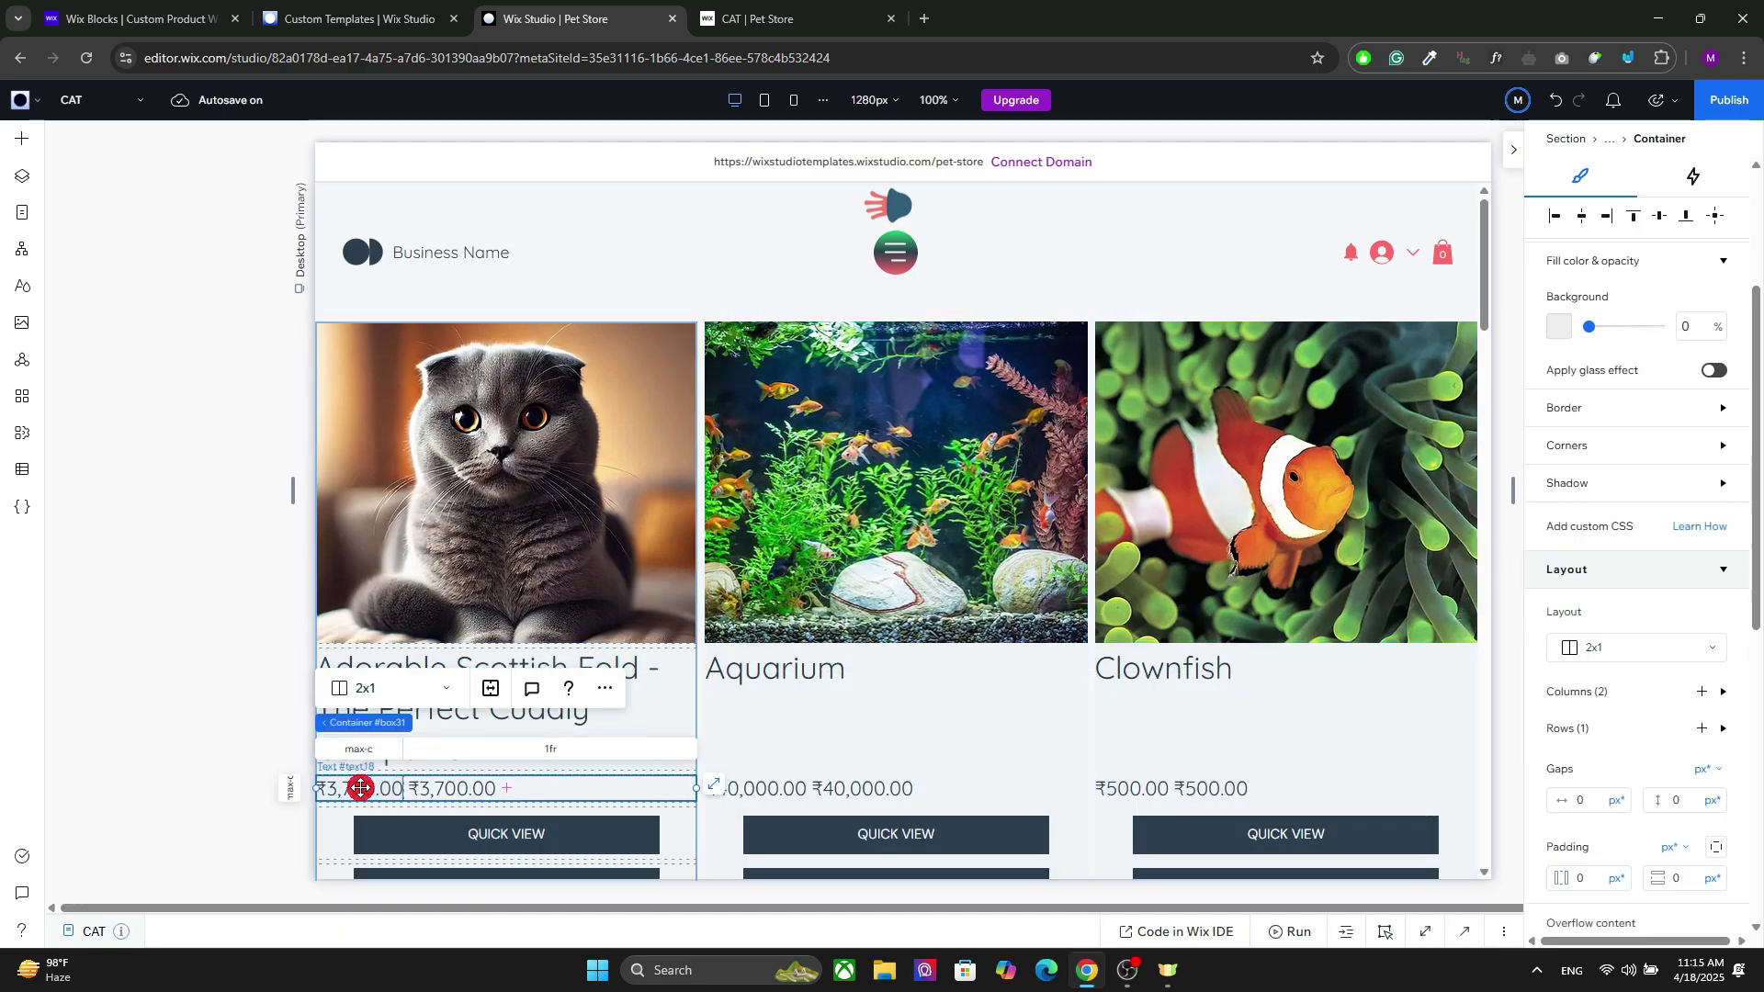
{"action": "left_click", "coordinate": [361, 787]}
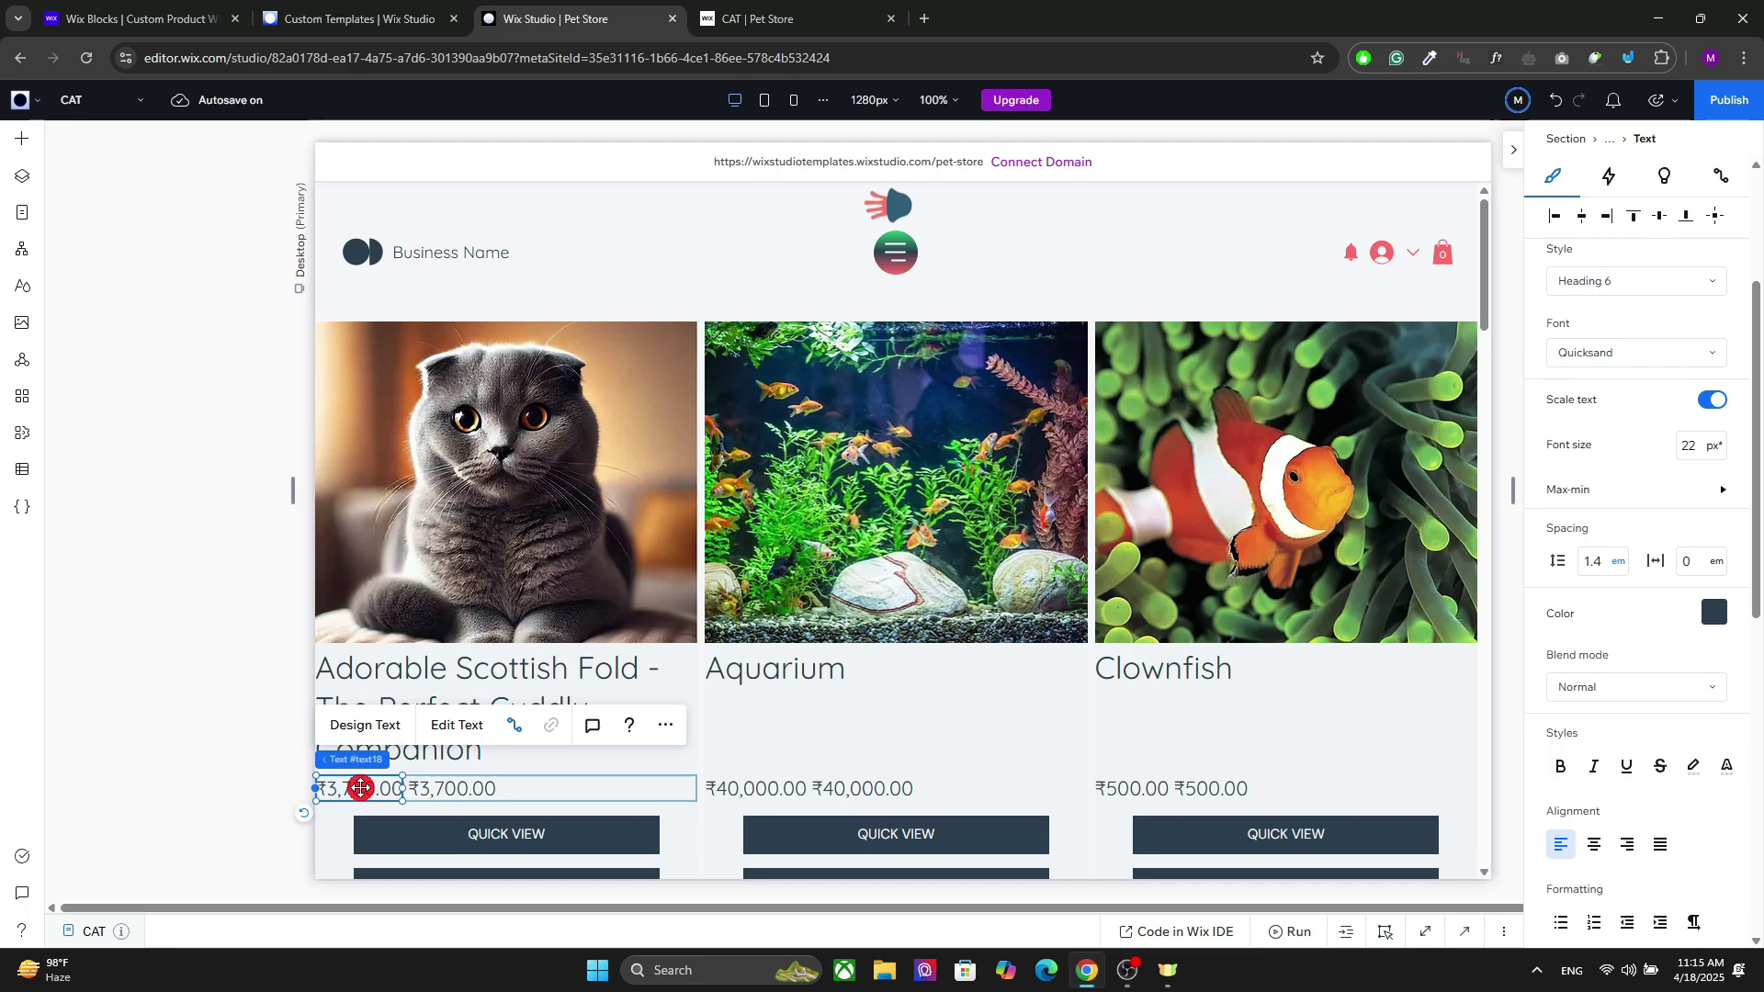
{"action": "key", "text": "ctrl+d"}
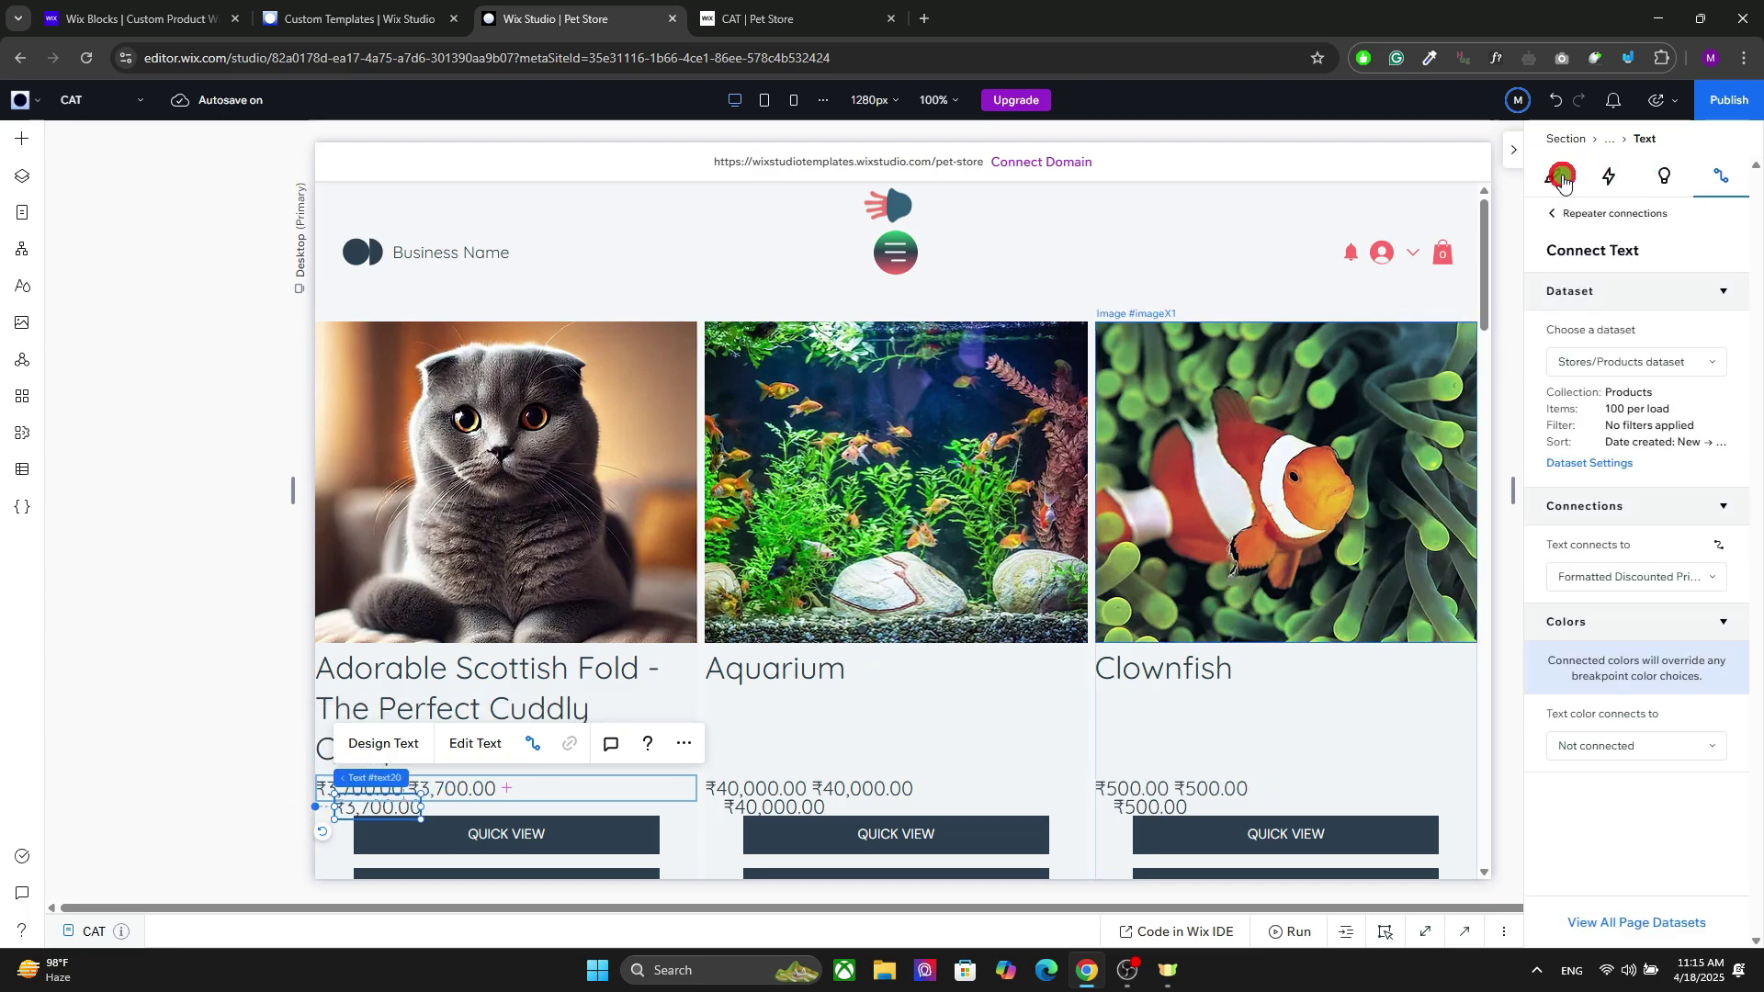
{"action": "left_click", "coordinate": [1553, 175]}
{"action": "left_click_drag", "start_coordinate": [1755, 404], "coordinate": [1698, 781]}
{"action": "left_click", "coordinate": [1604, 752]}
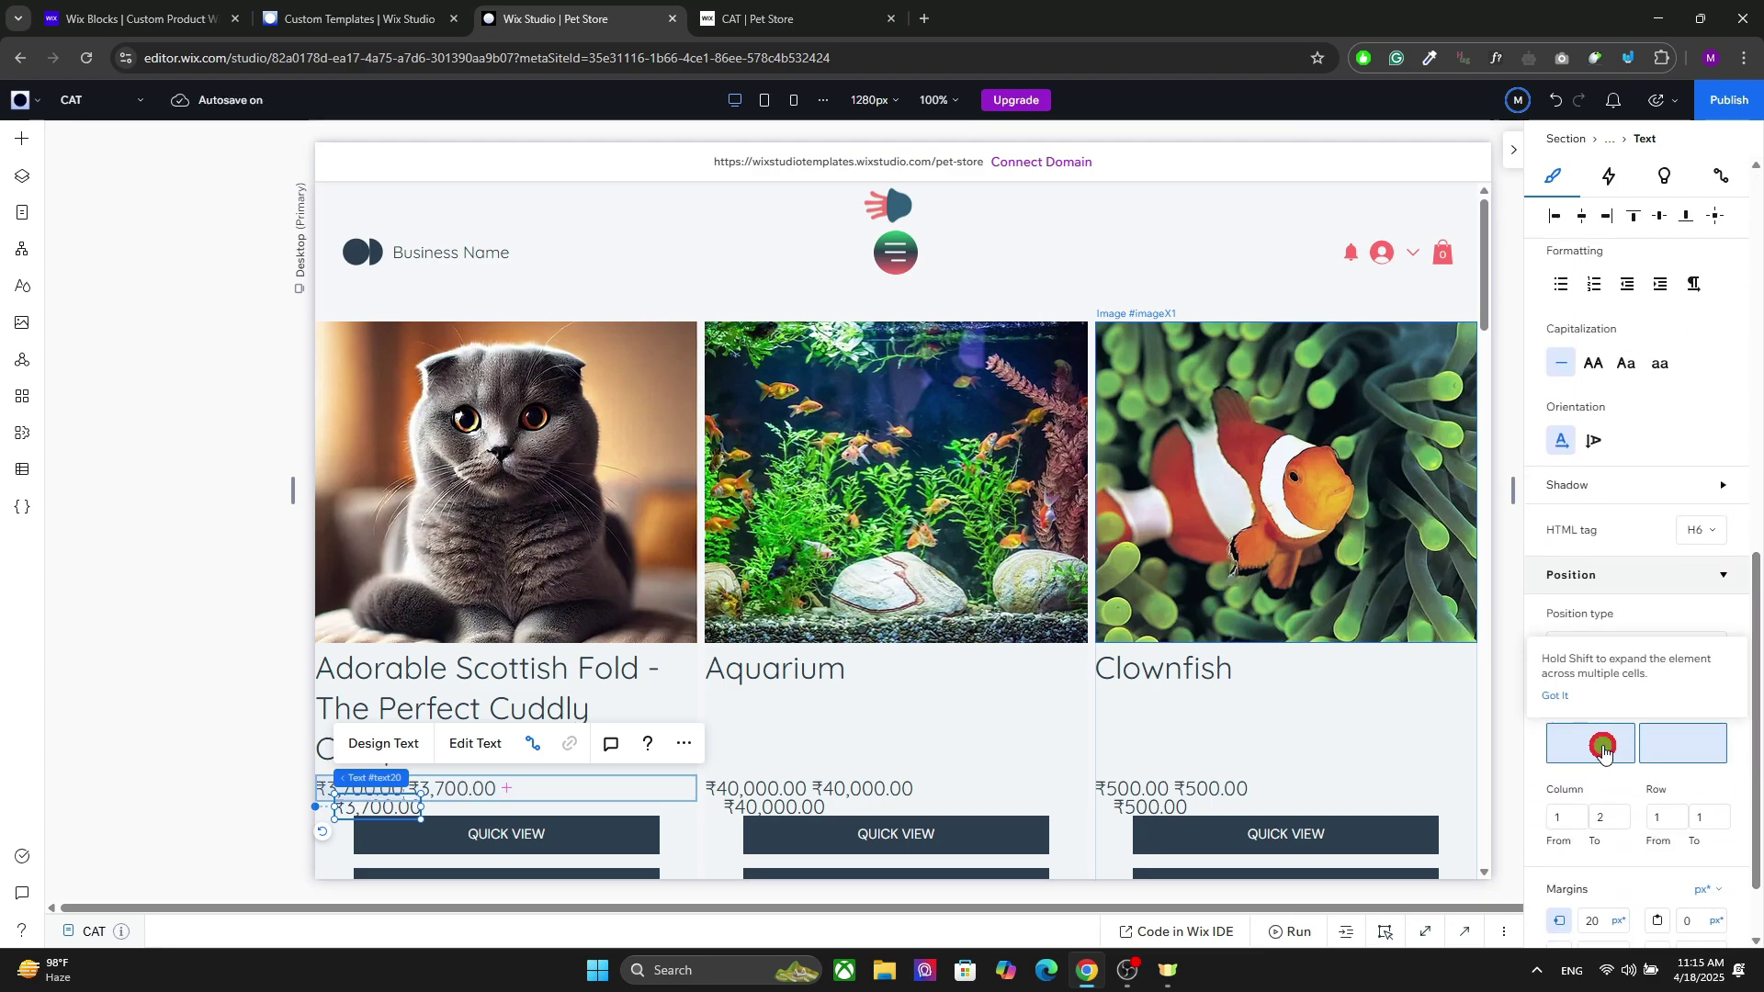
{"action": "left_click_drag", "start_coordinate": [1744, 732], "coordinate": [1730, 299]}
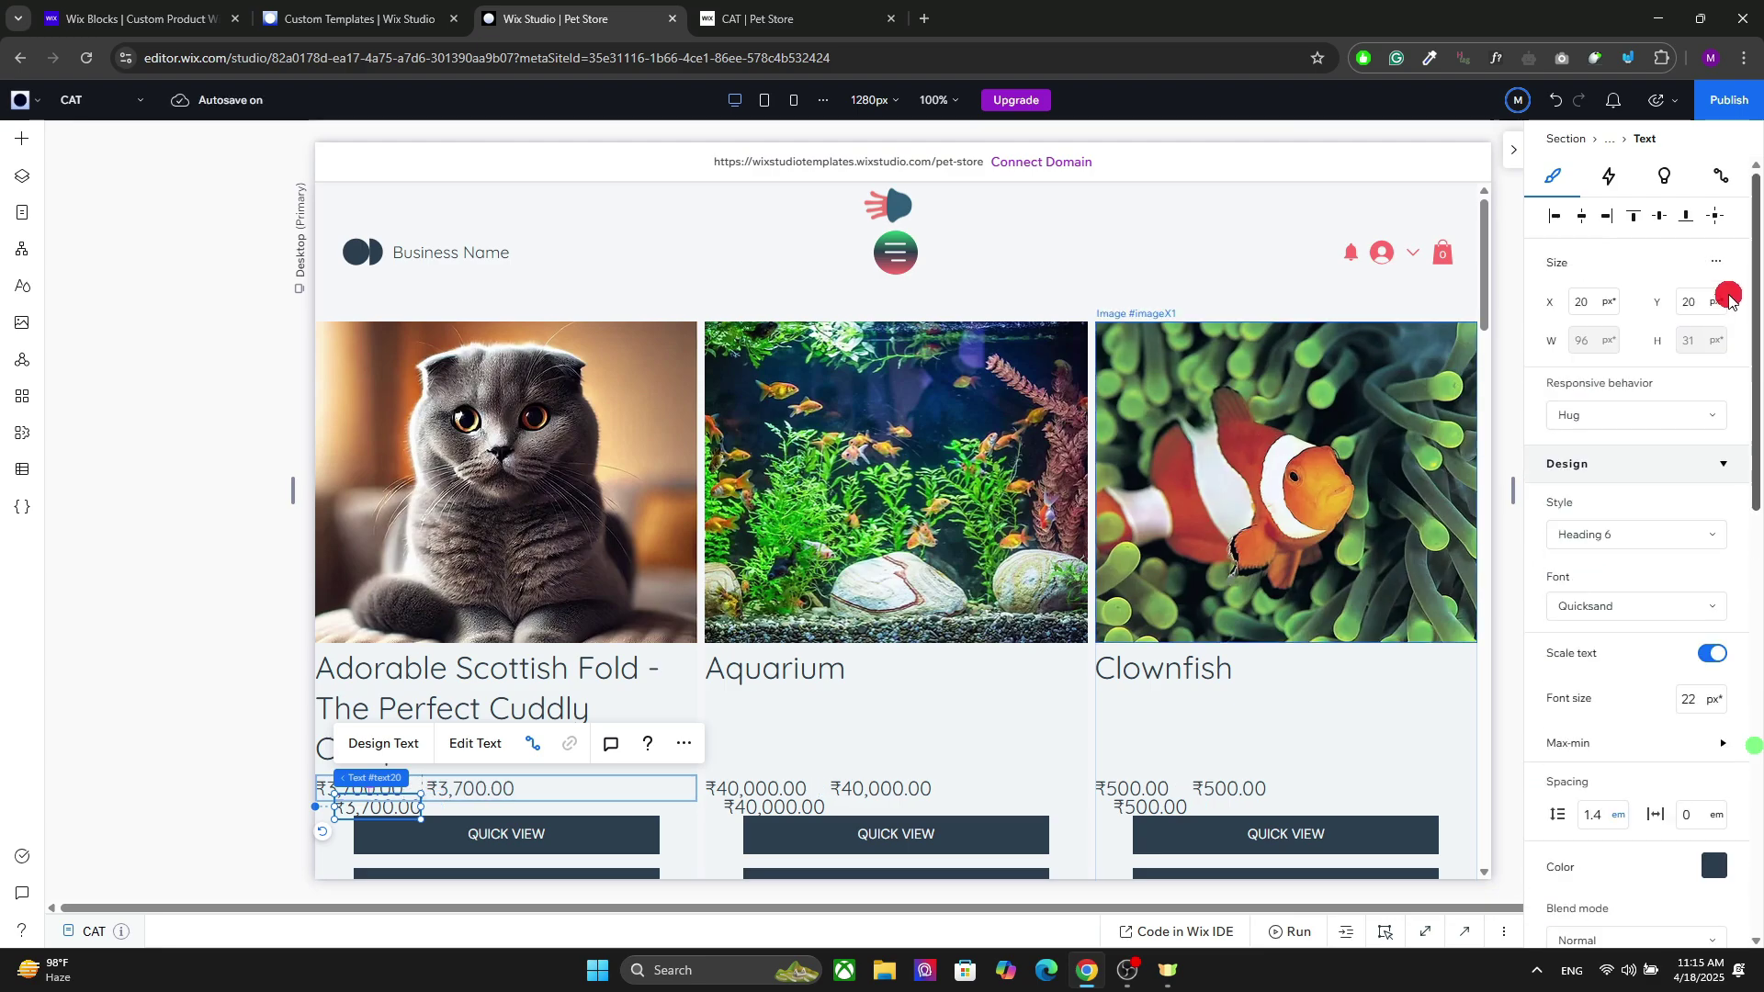
{"action": "left_click", "coordinate": [1552, 215]}
{"action": "left_click", "coordinate": [1662, 218]}
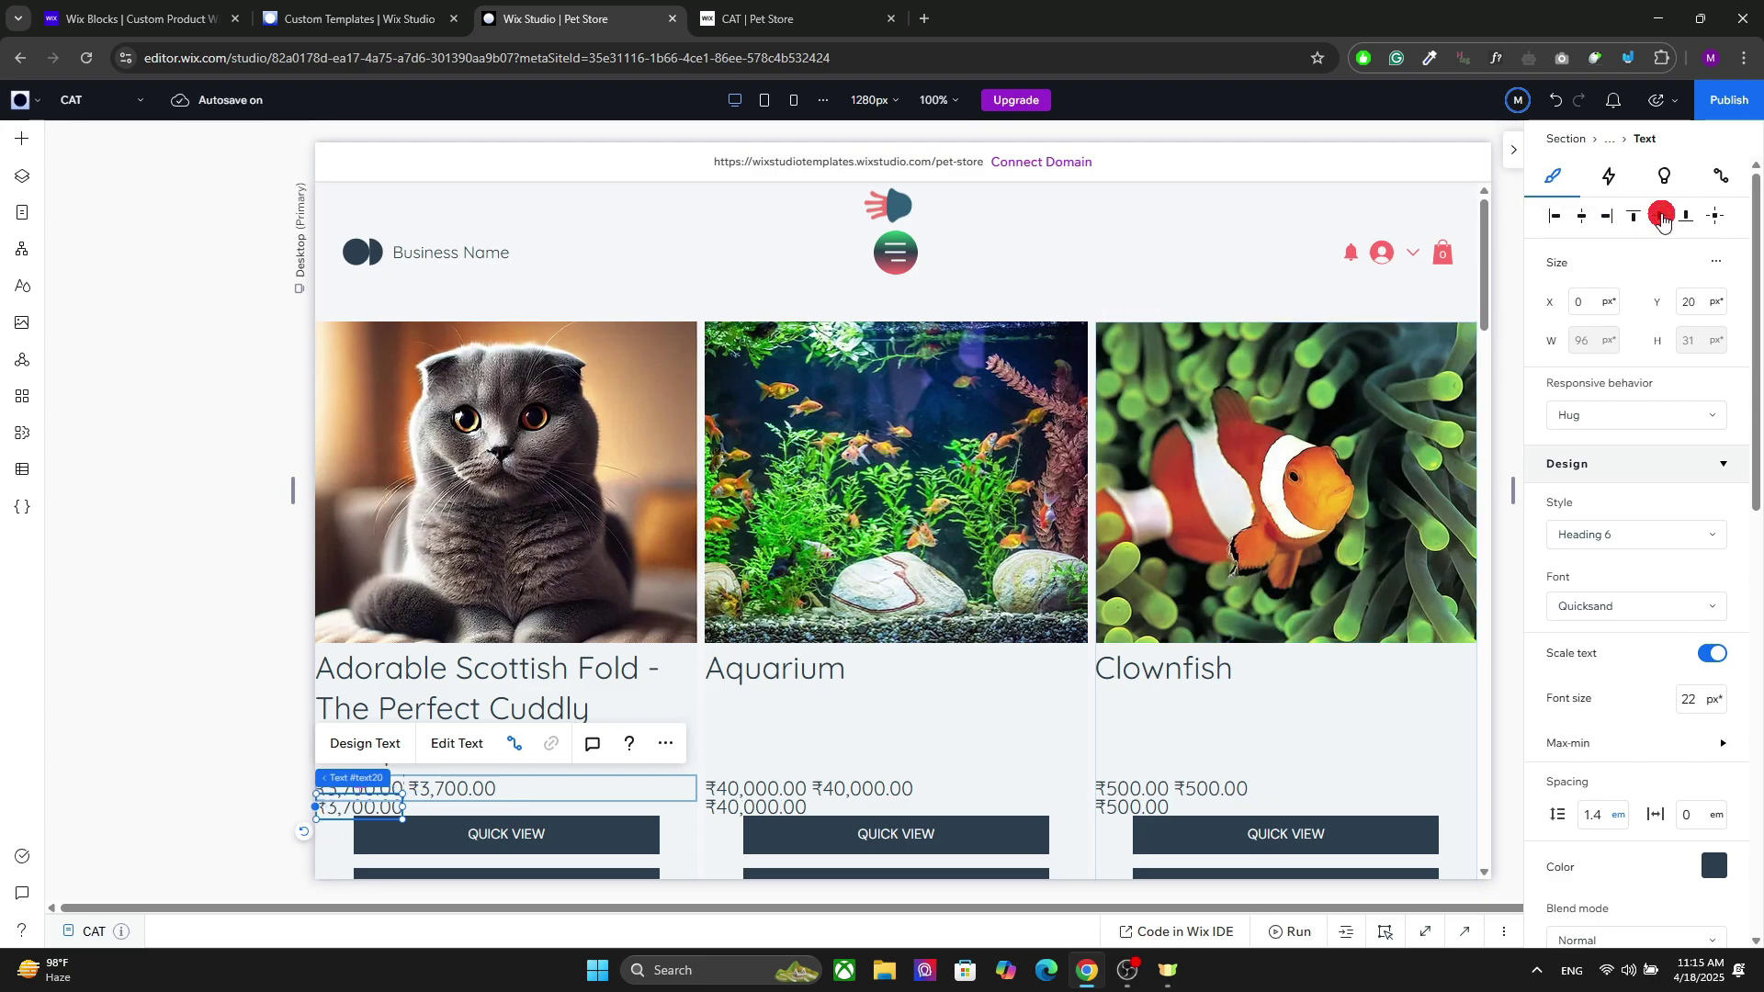
Format the duplicated price text with strikethrough and the coral red theme color.
{"action": "left_click_drag", "start_coordinate": [1754, 312], "coordinate": [1753, 579]}
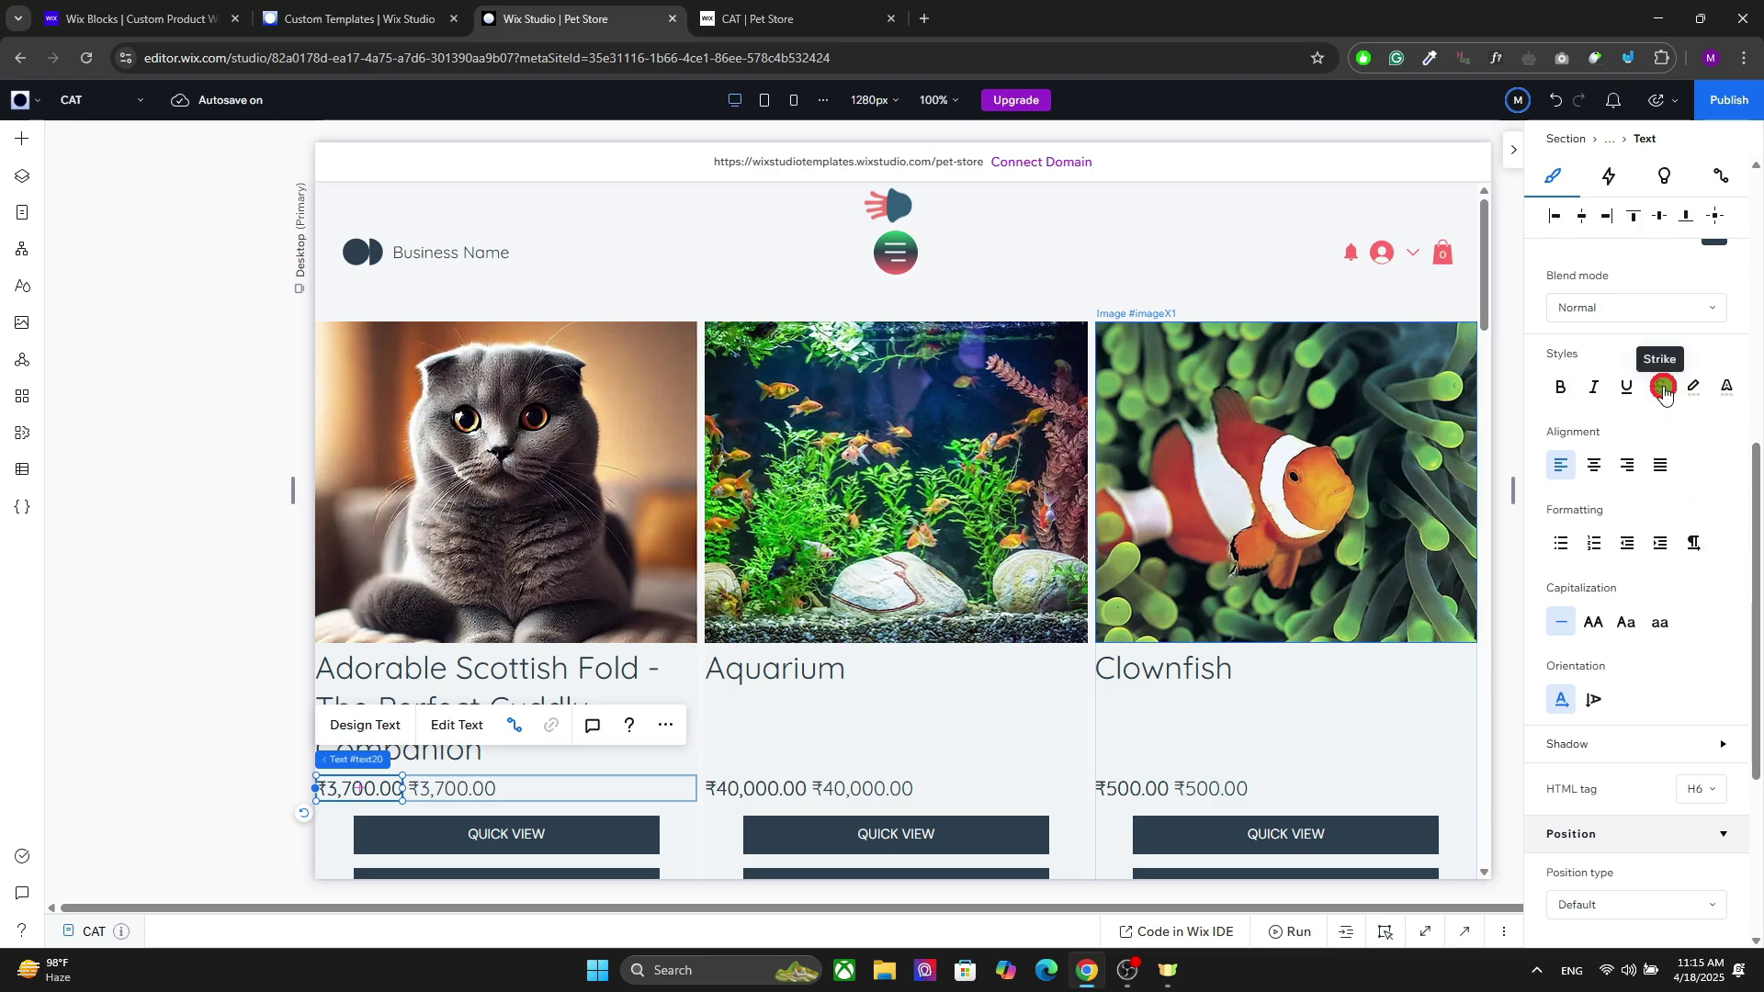
{"action": "left_click", "coordinate": [1665, 390]}
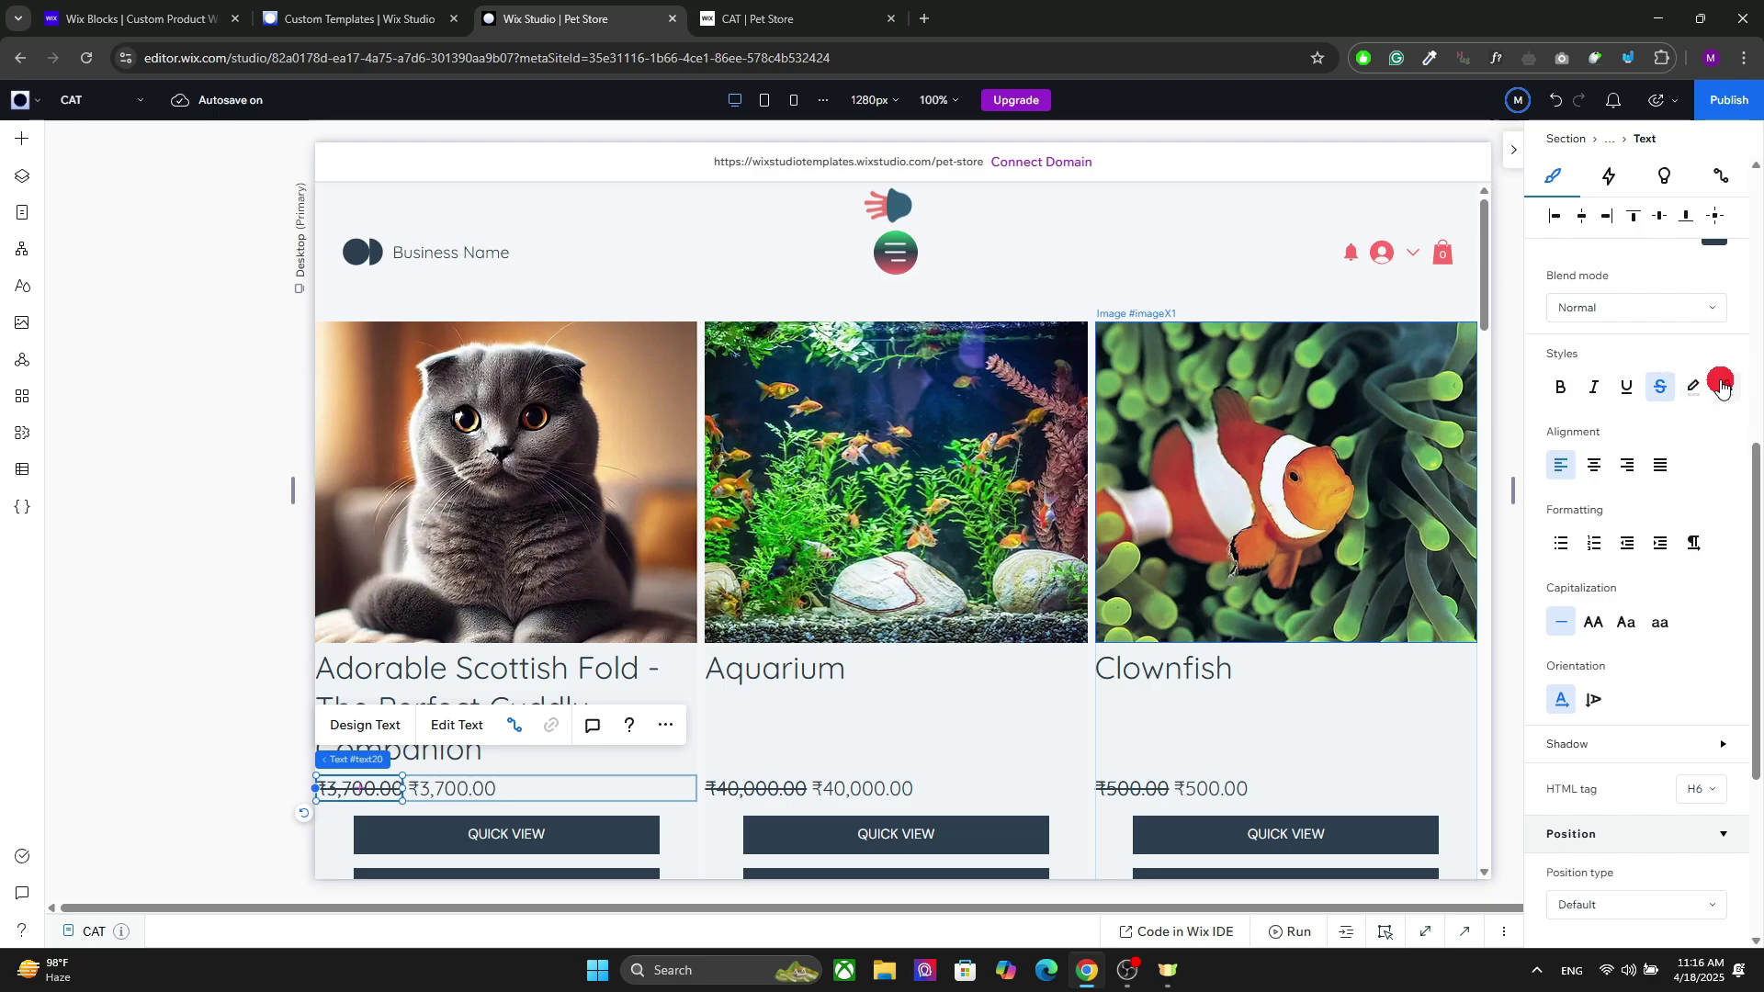
{"action": "left_click", "coordinate": [1723, 386]}
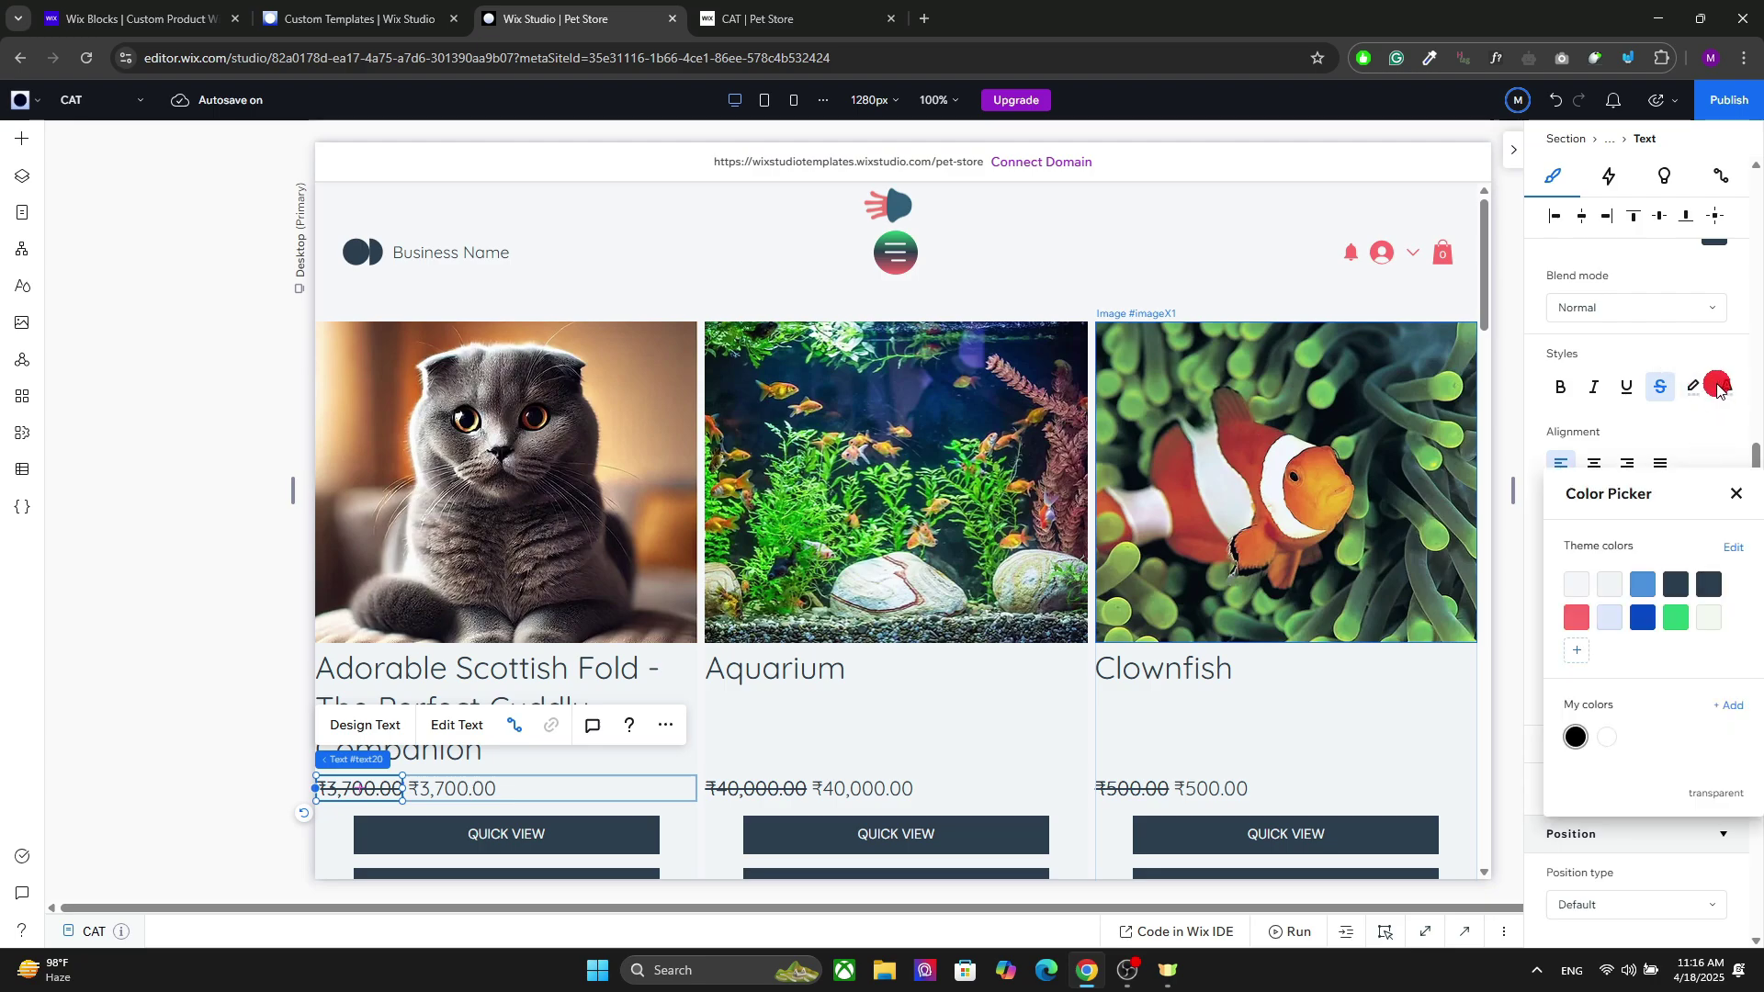
{"action": "left_click", "coordinate": [1682, 343]}
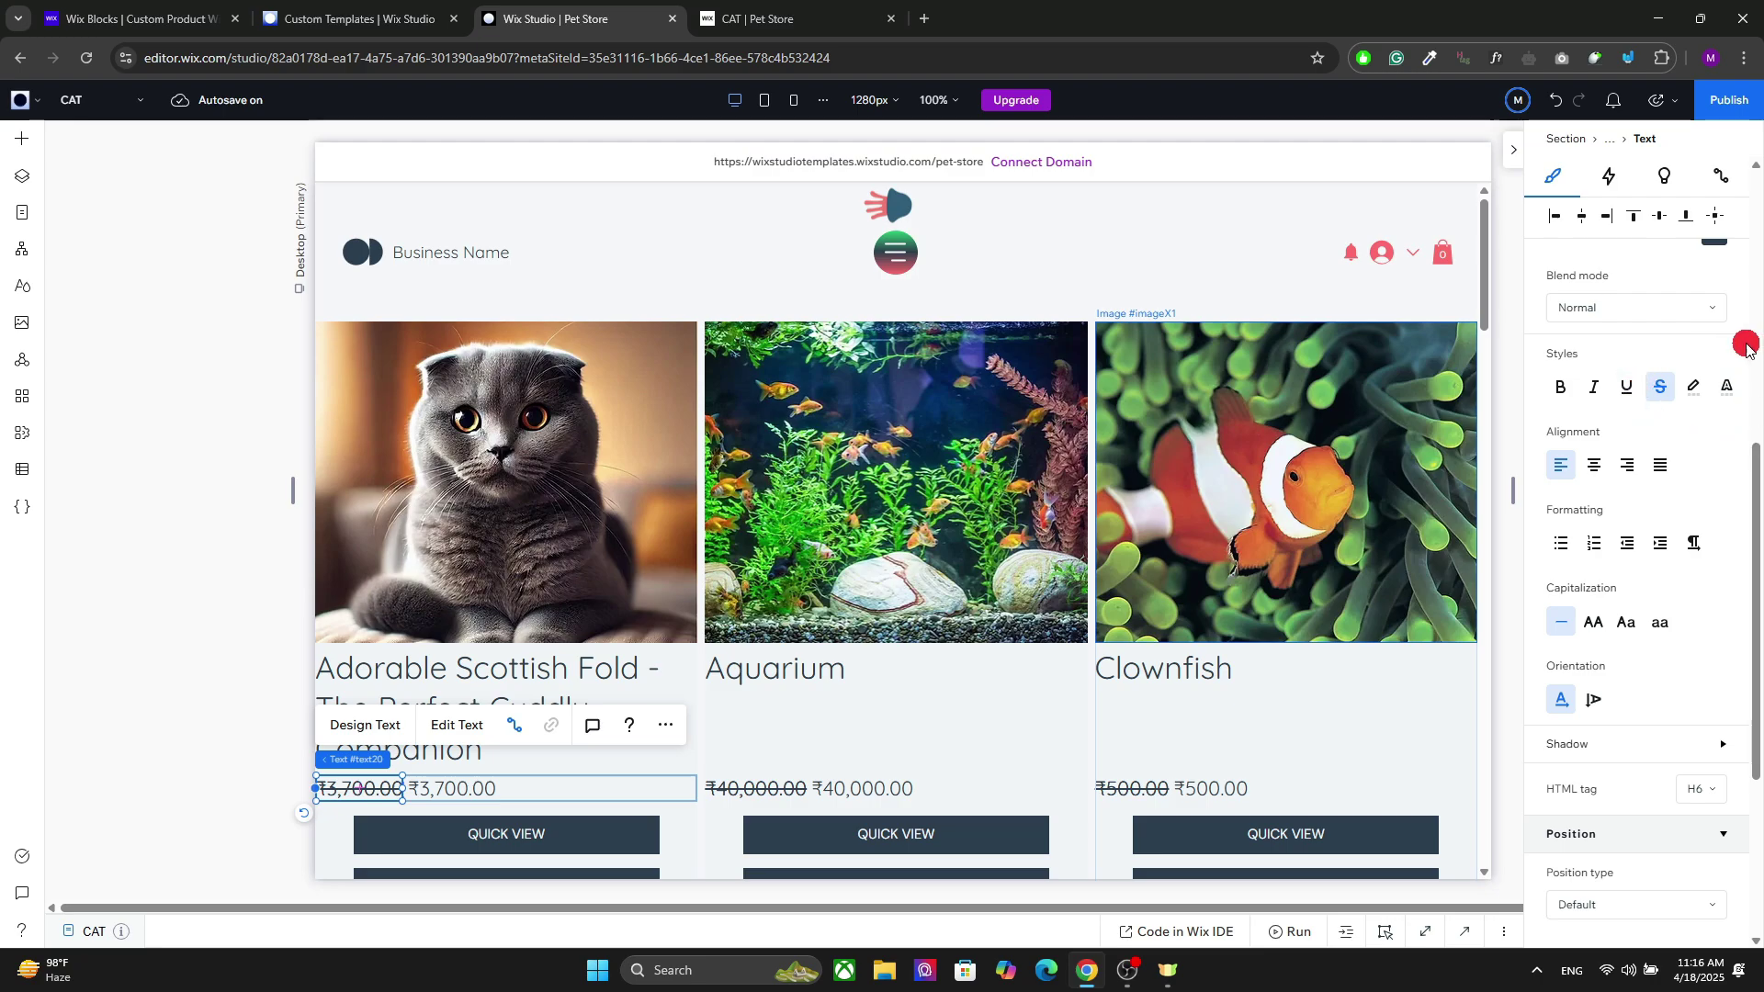
{"action": "left_click", "coordinate": [1715, 240]}
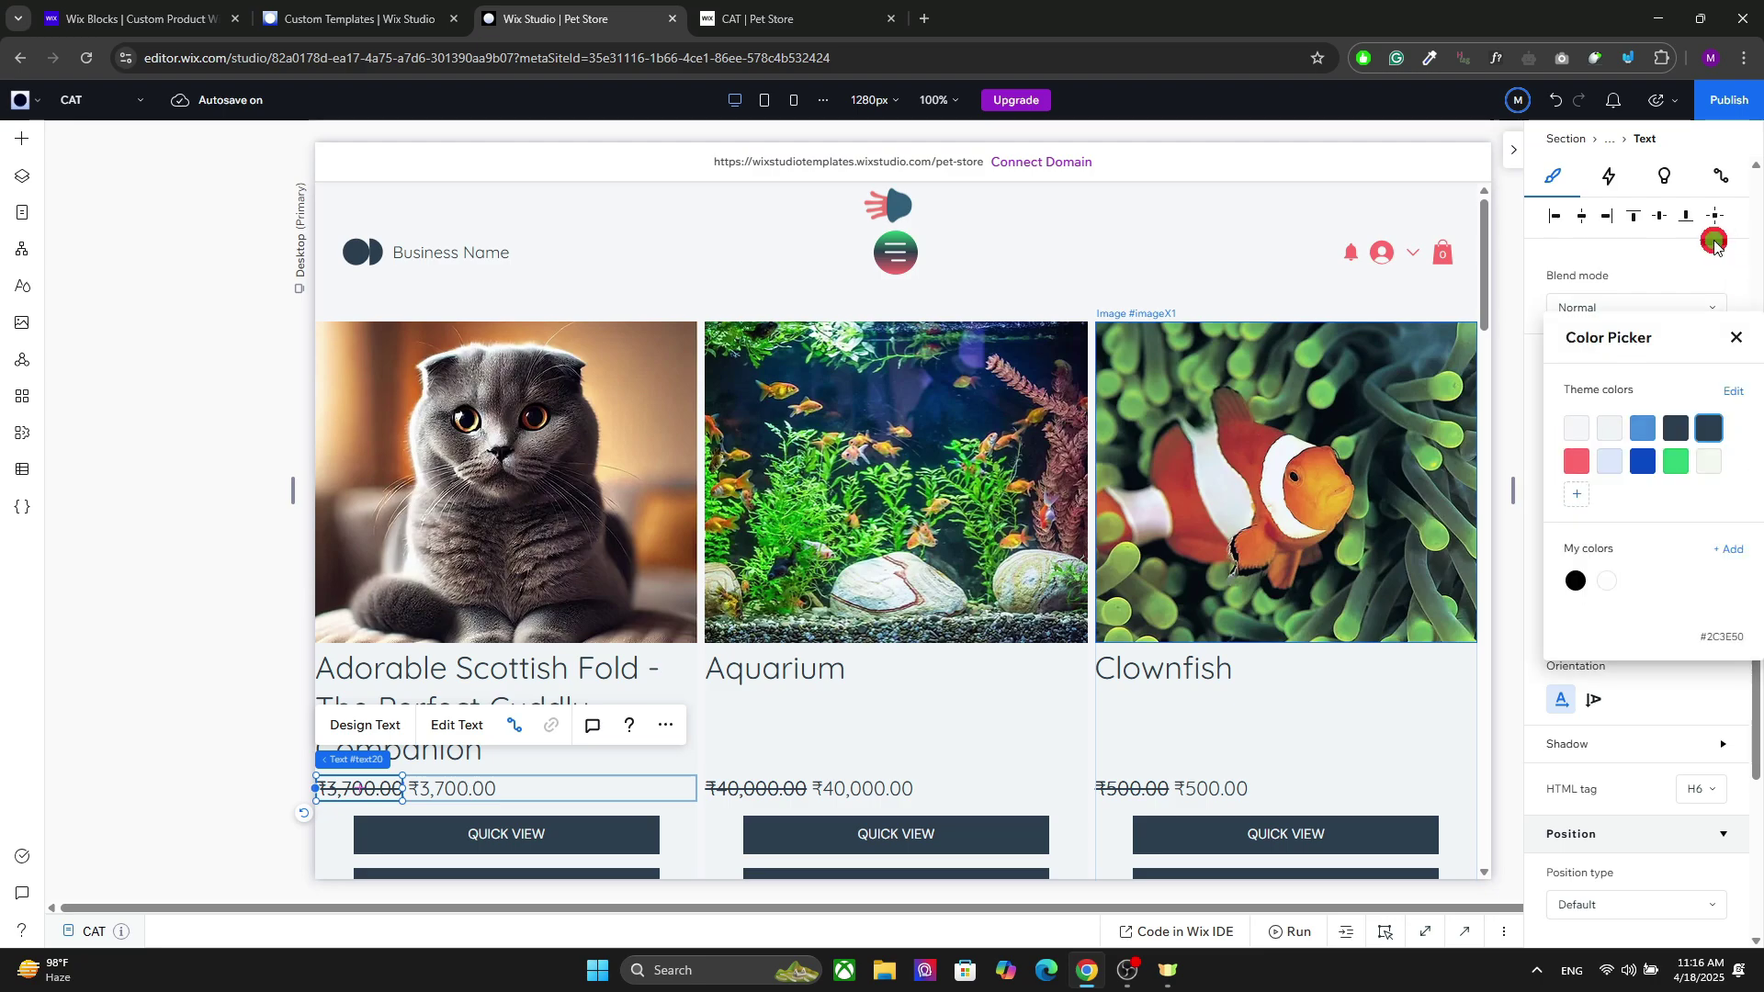
{"action": "left_click", "coordinate": [1578, 461]}
{"action": "left_click", "coordinate": [1742, 342]}
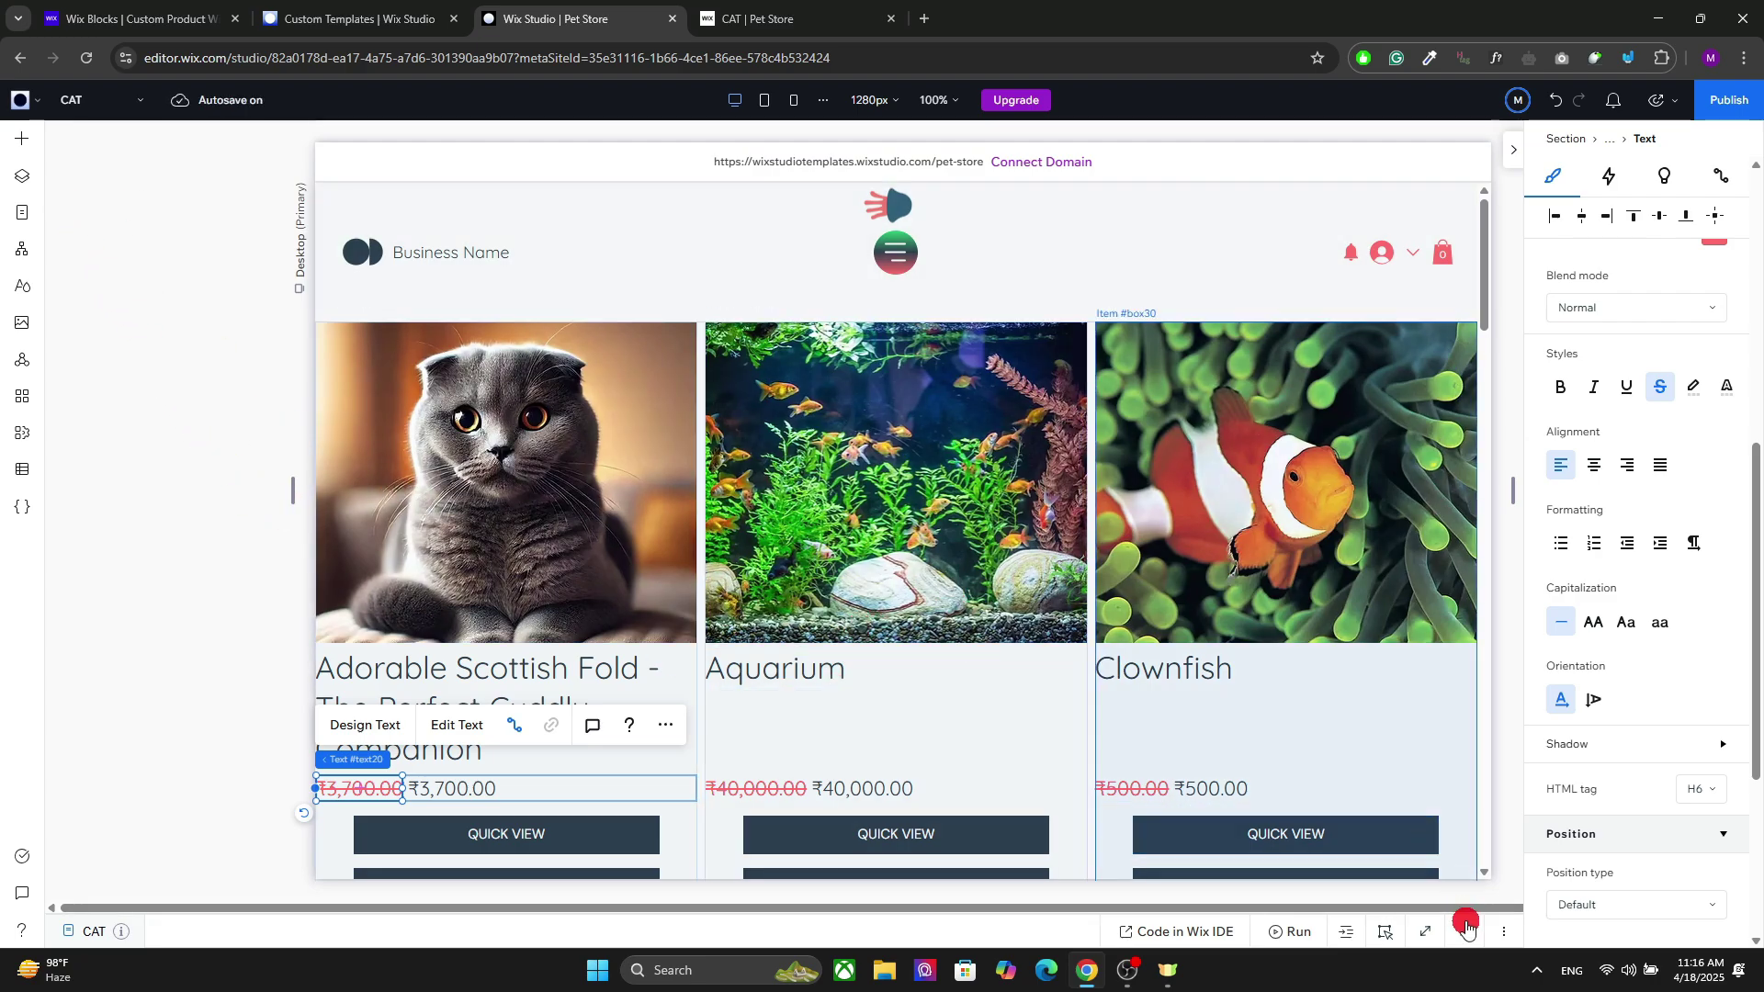
Set the struck-through price text's element ID to originalPriceStrikethrough, matching the page code.
{"action": "left_click", "coordinate": [1466, 928]}
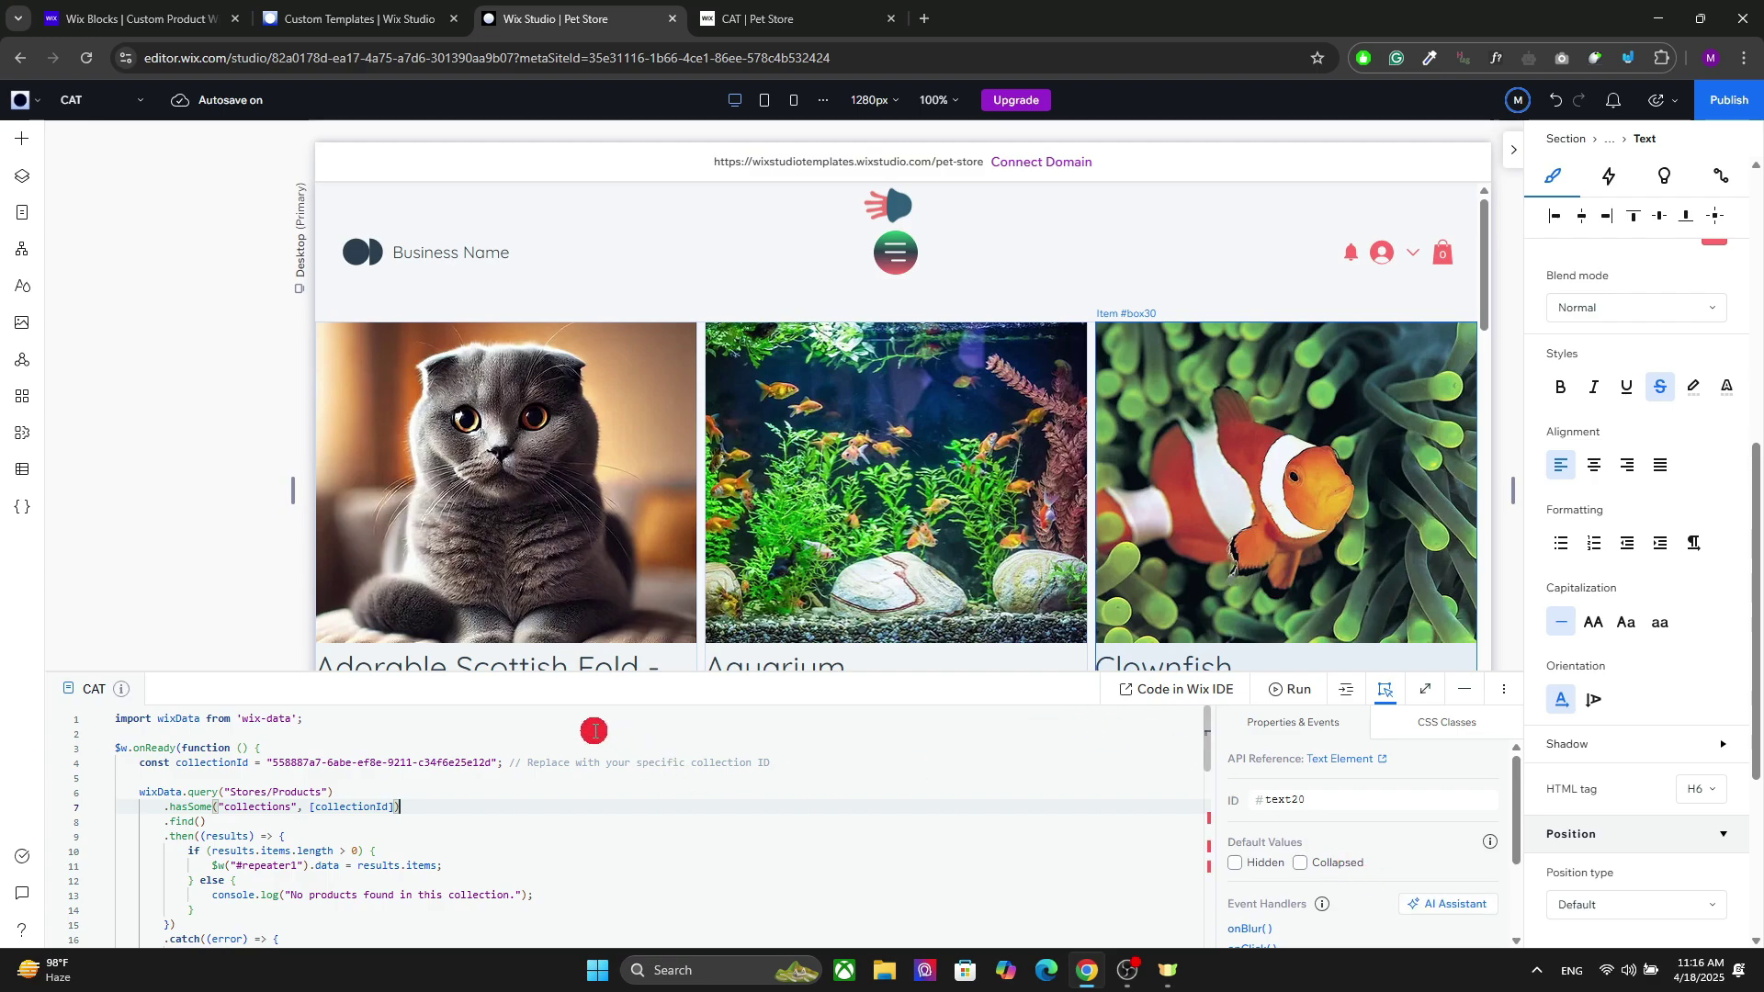
{"action": "left_click_drag", "start_coordinate": [1207, 735], "coordinate": [1207, 823]}
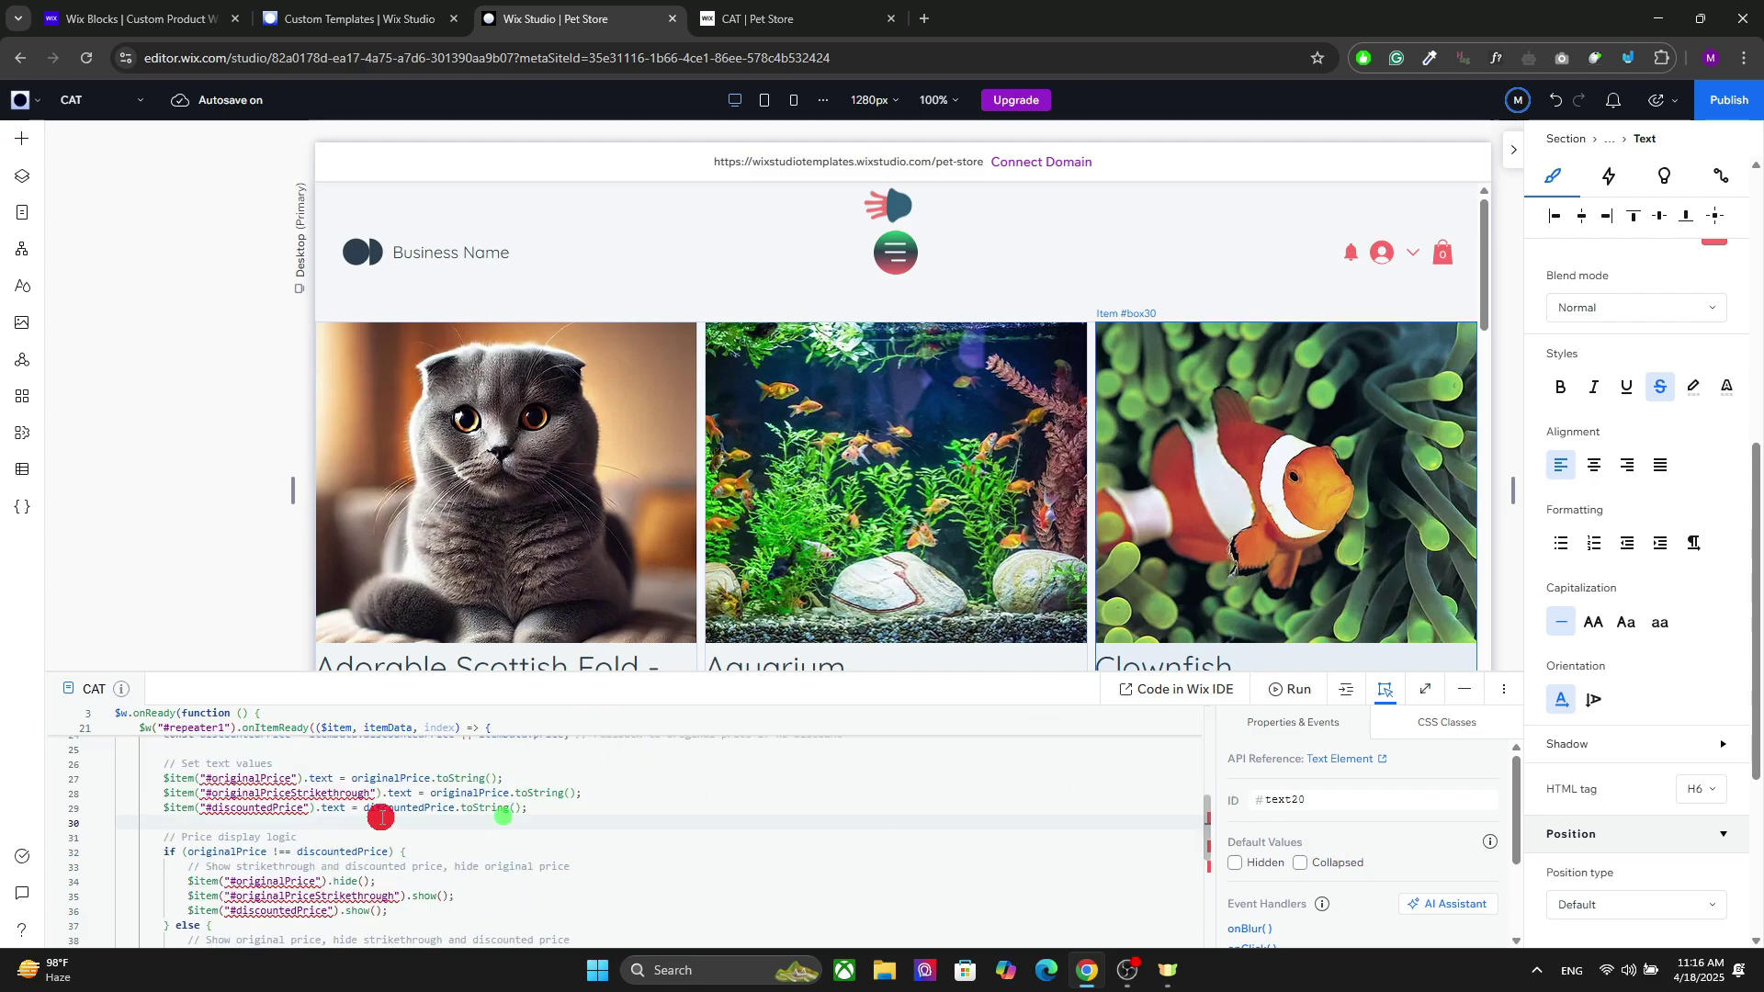
{"action": "mouse_move", "coordinate": [214, 793]}
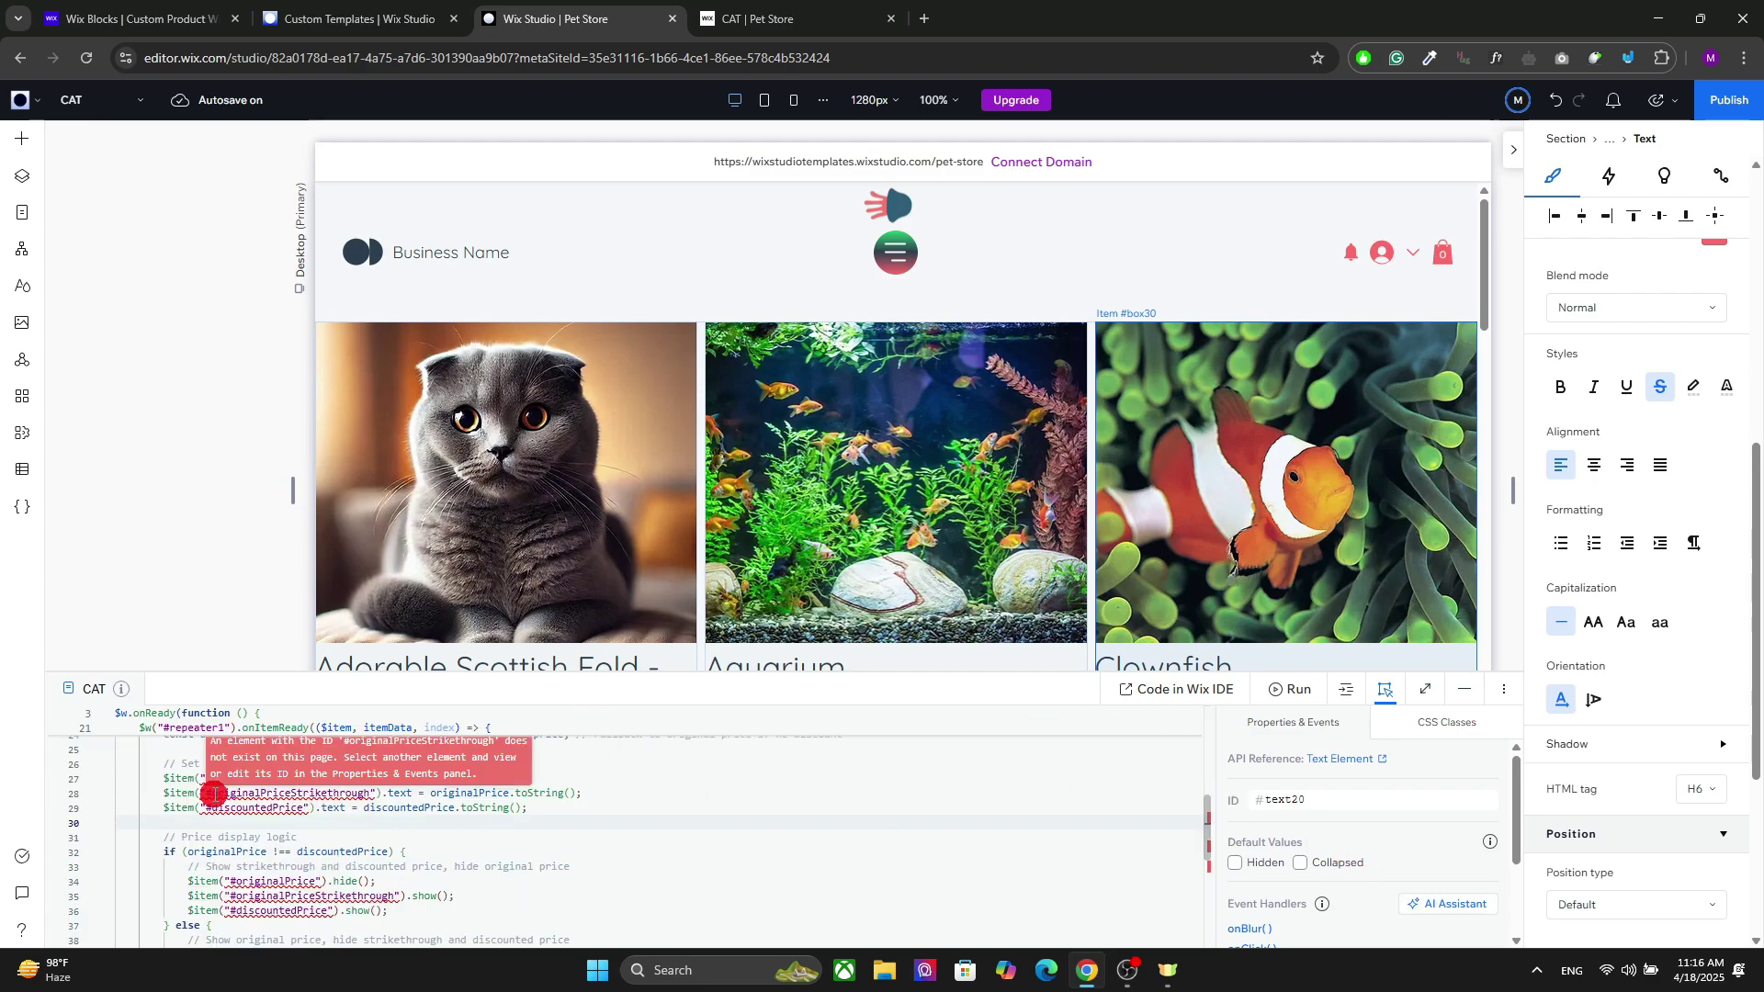
{"action": "left_click_drag", "start_coordinate": [206, 794], "coordinate": [371, 795]}
{"action": "left_click", "coordinate": [1330, 797]}
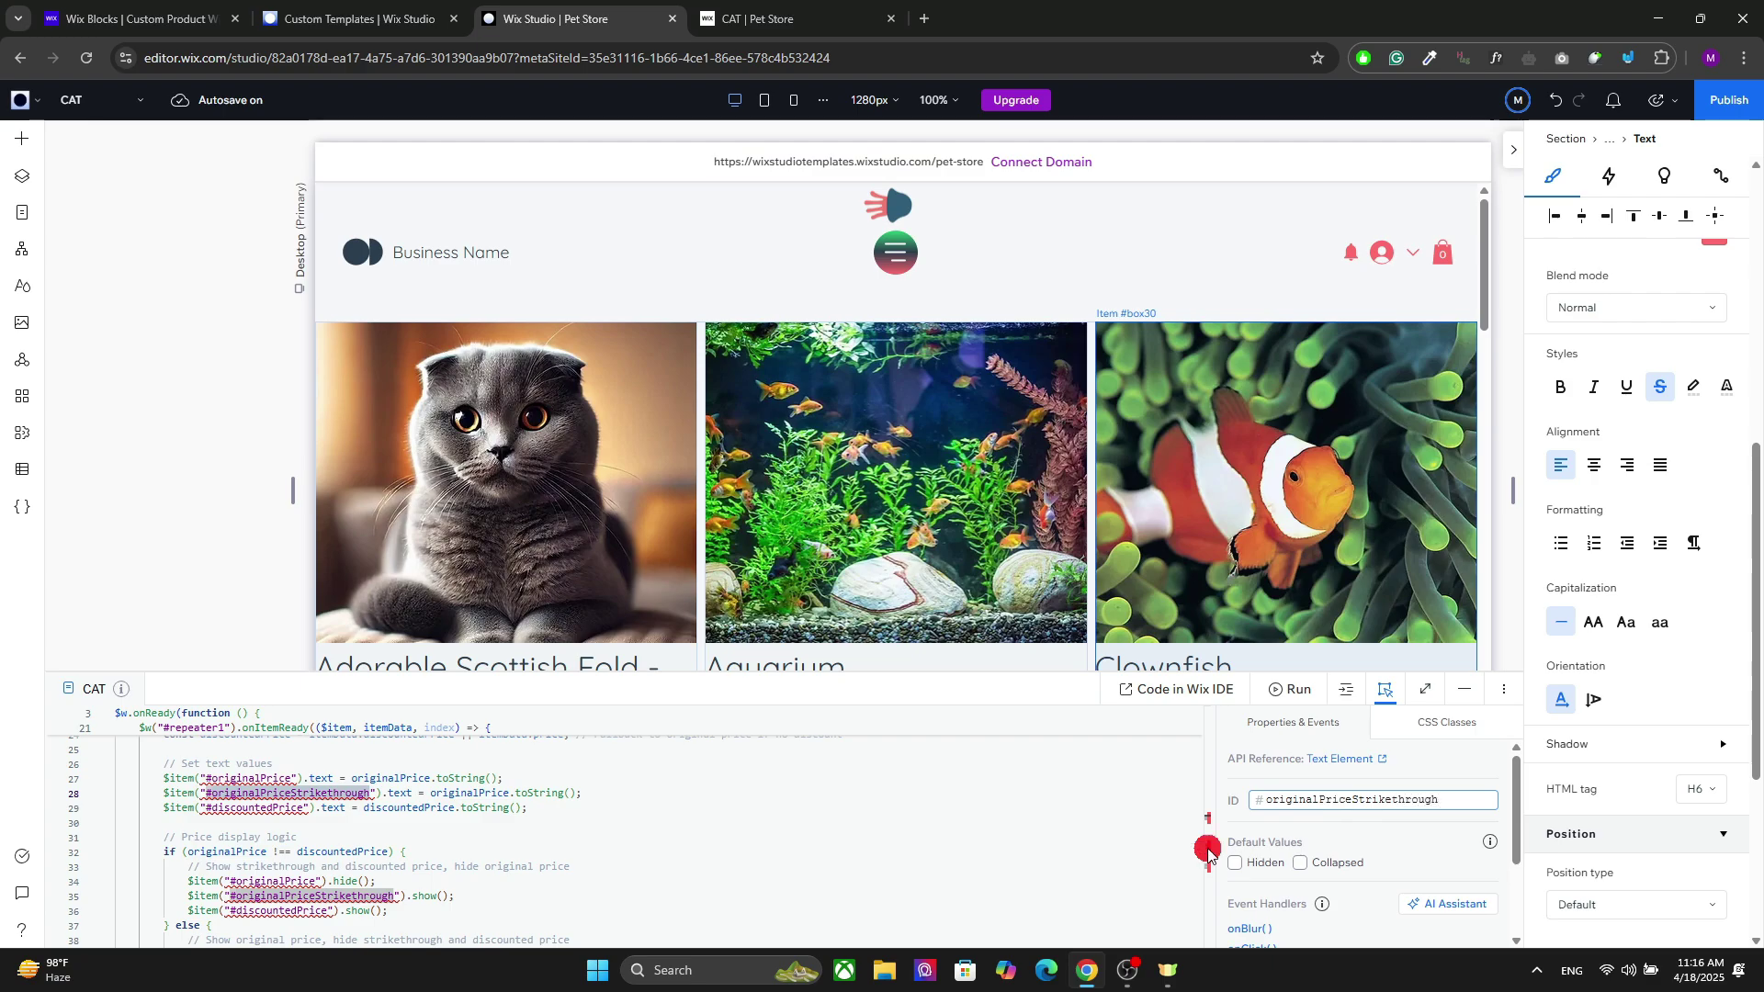
{"action": "left_click_drag", "start_coordinate": [817, 898], "coordinate": [818, 904]}
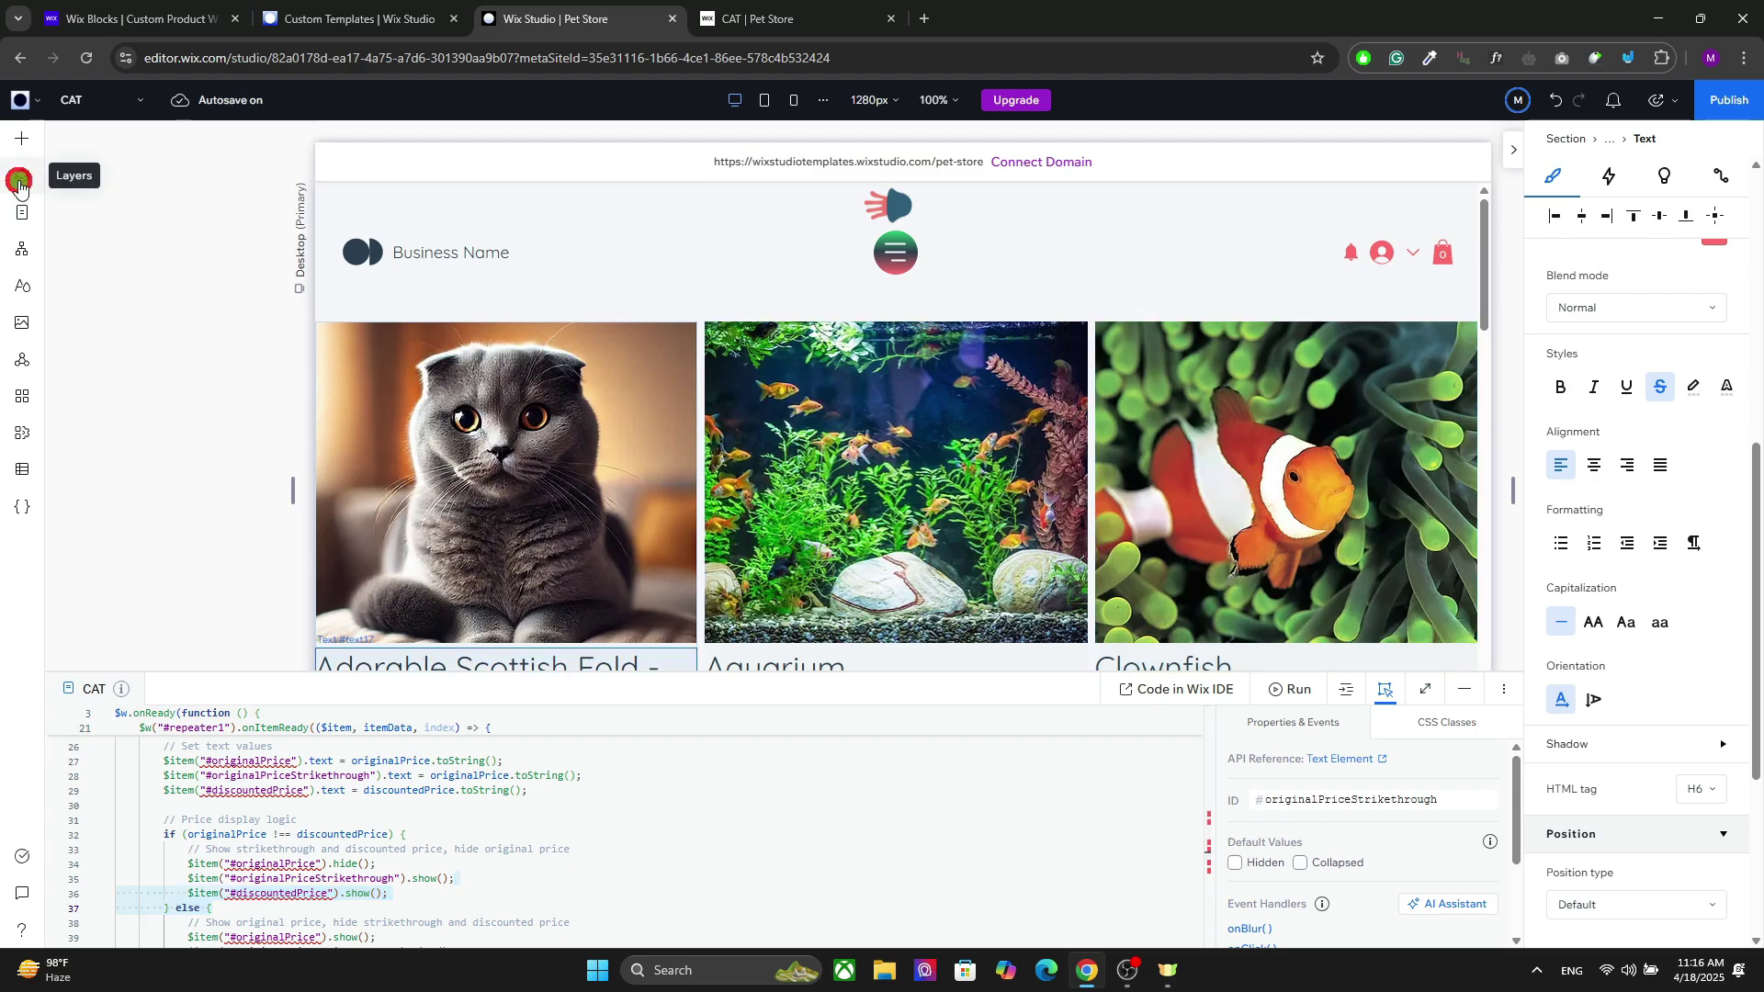
Select the plain price text underneath the struck-through copy in the first item's container and set its element ID to originalPrice.
{"action": "left_click", "coordinate": [21, 179]}
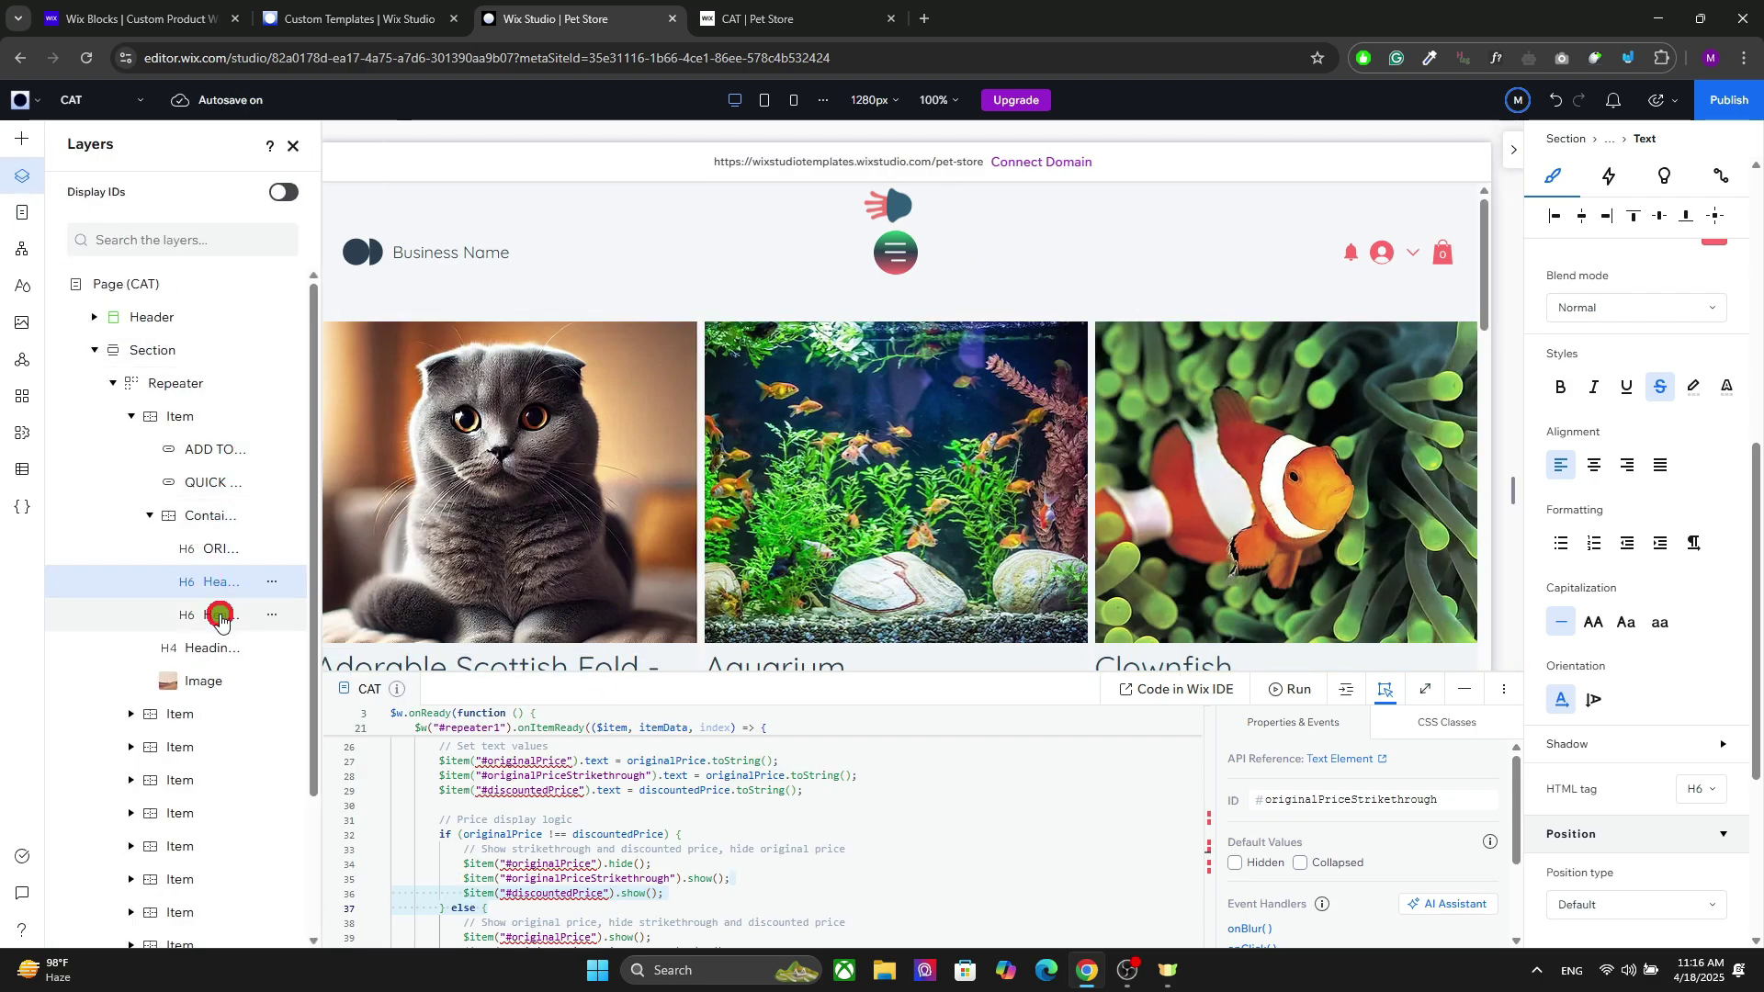
{"action": "left_click", "coordinate": [220, 618]}
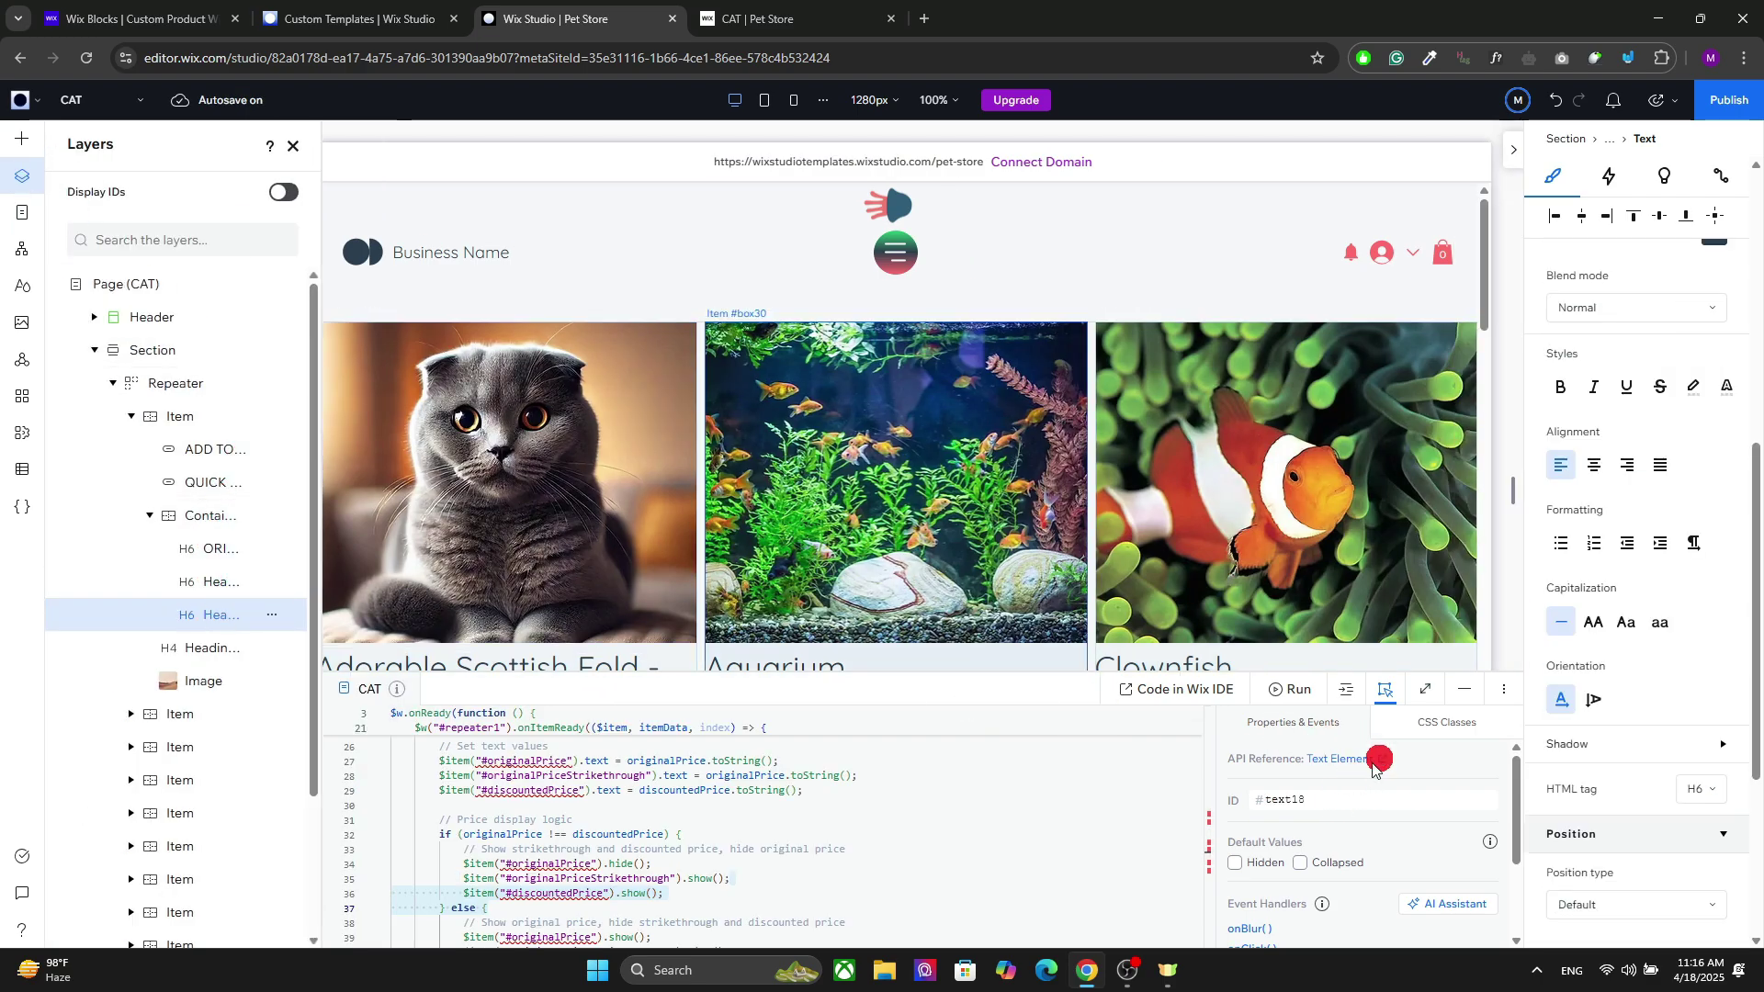
{"action": "left_click", "coordinate": [1464, 689]}
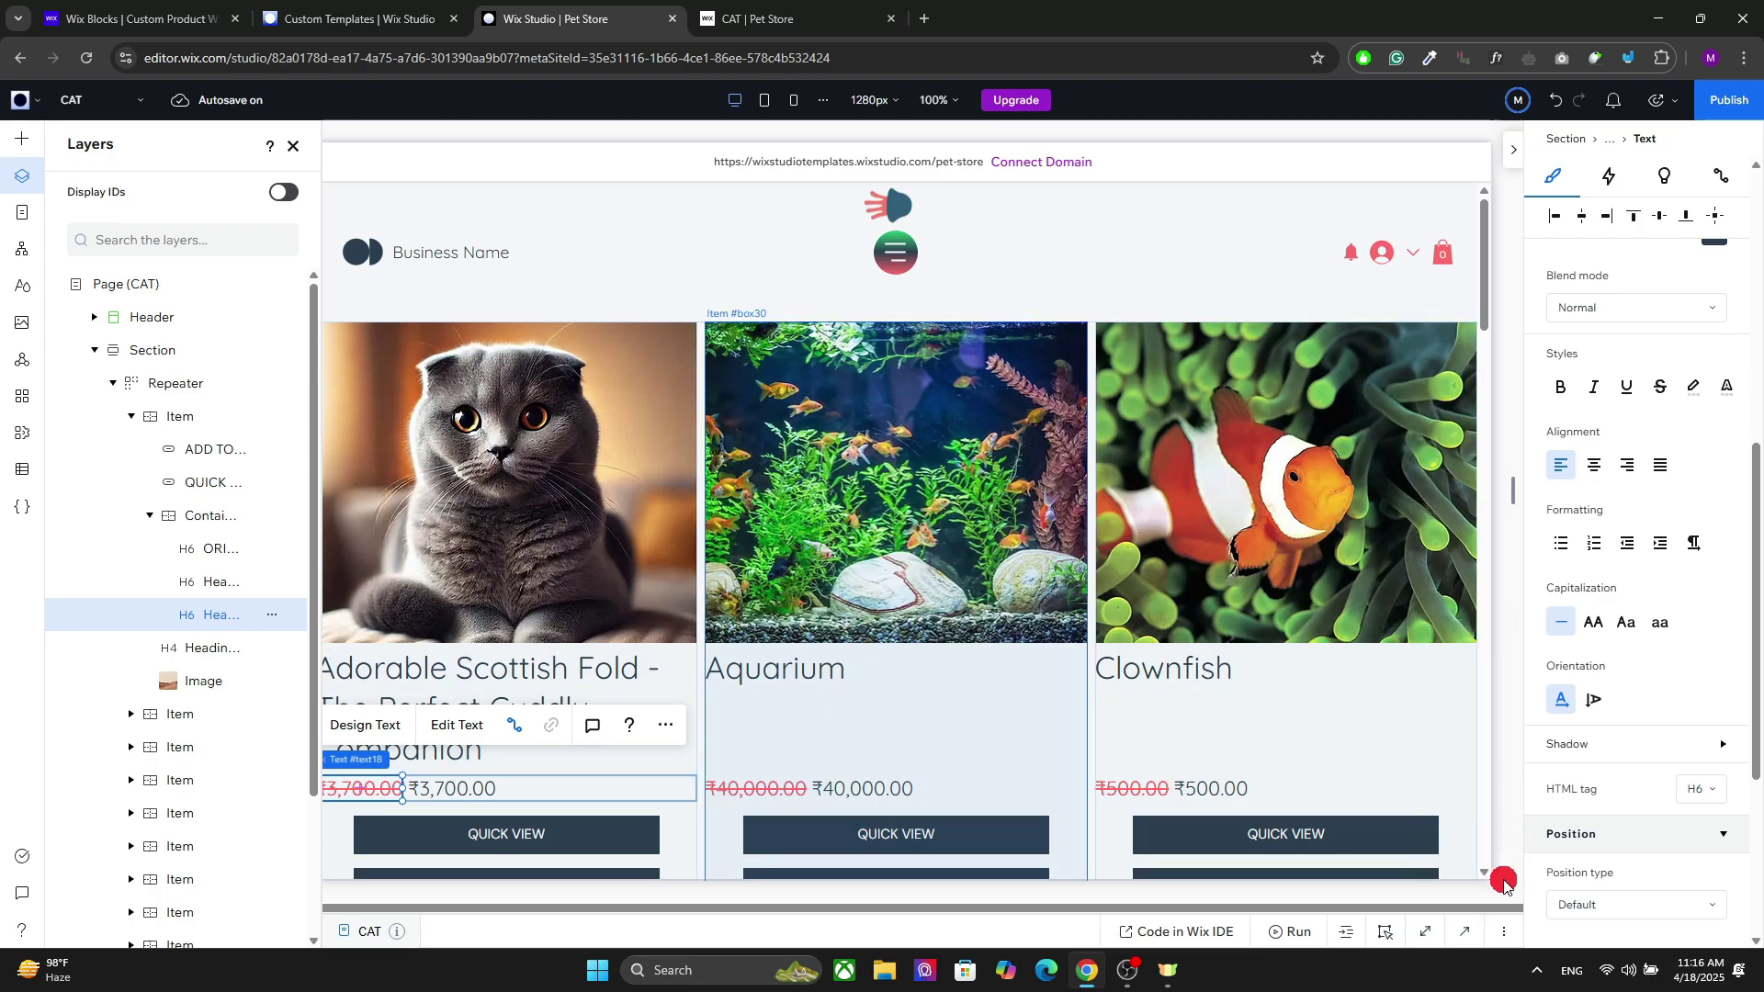
{"action": "left_click", "coordinate": [1465, 931]}
{"action": "left_click", "coordinate": [1338, 803]}
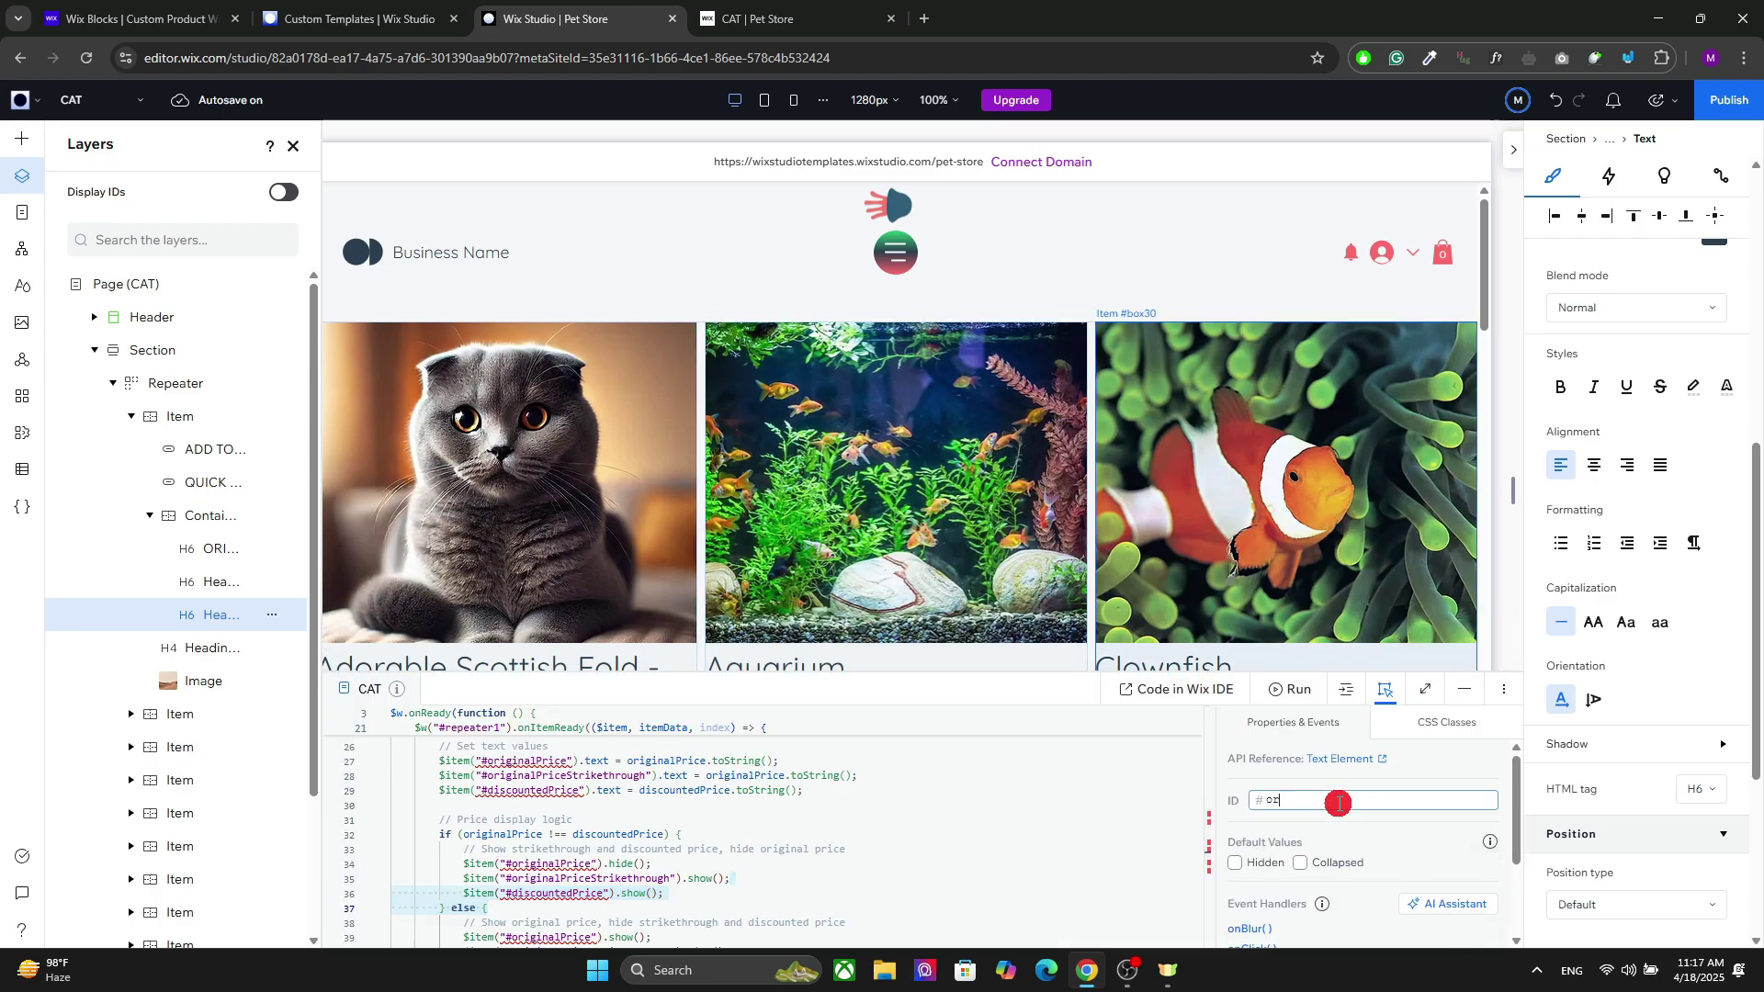
{"action": "type", "text": "originalP"}
{"action": "left_click", "coordinate": [1136, 878]}
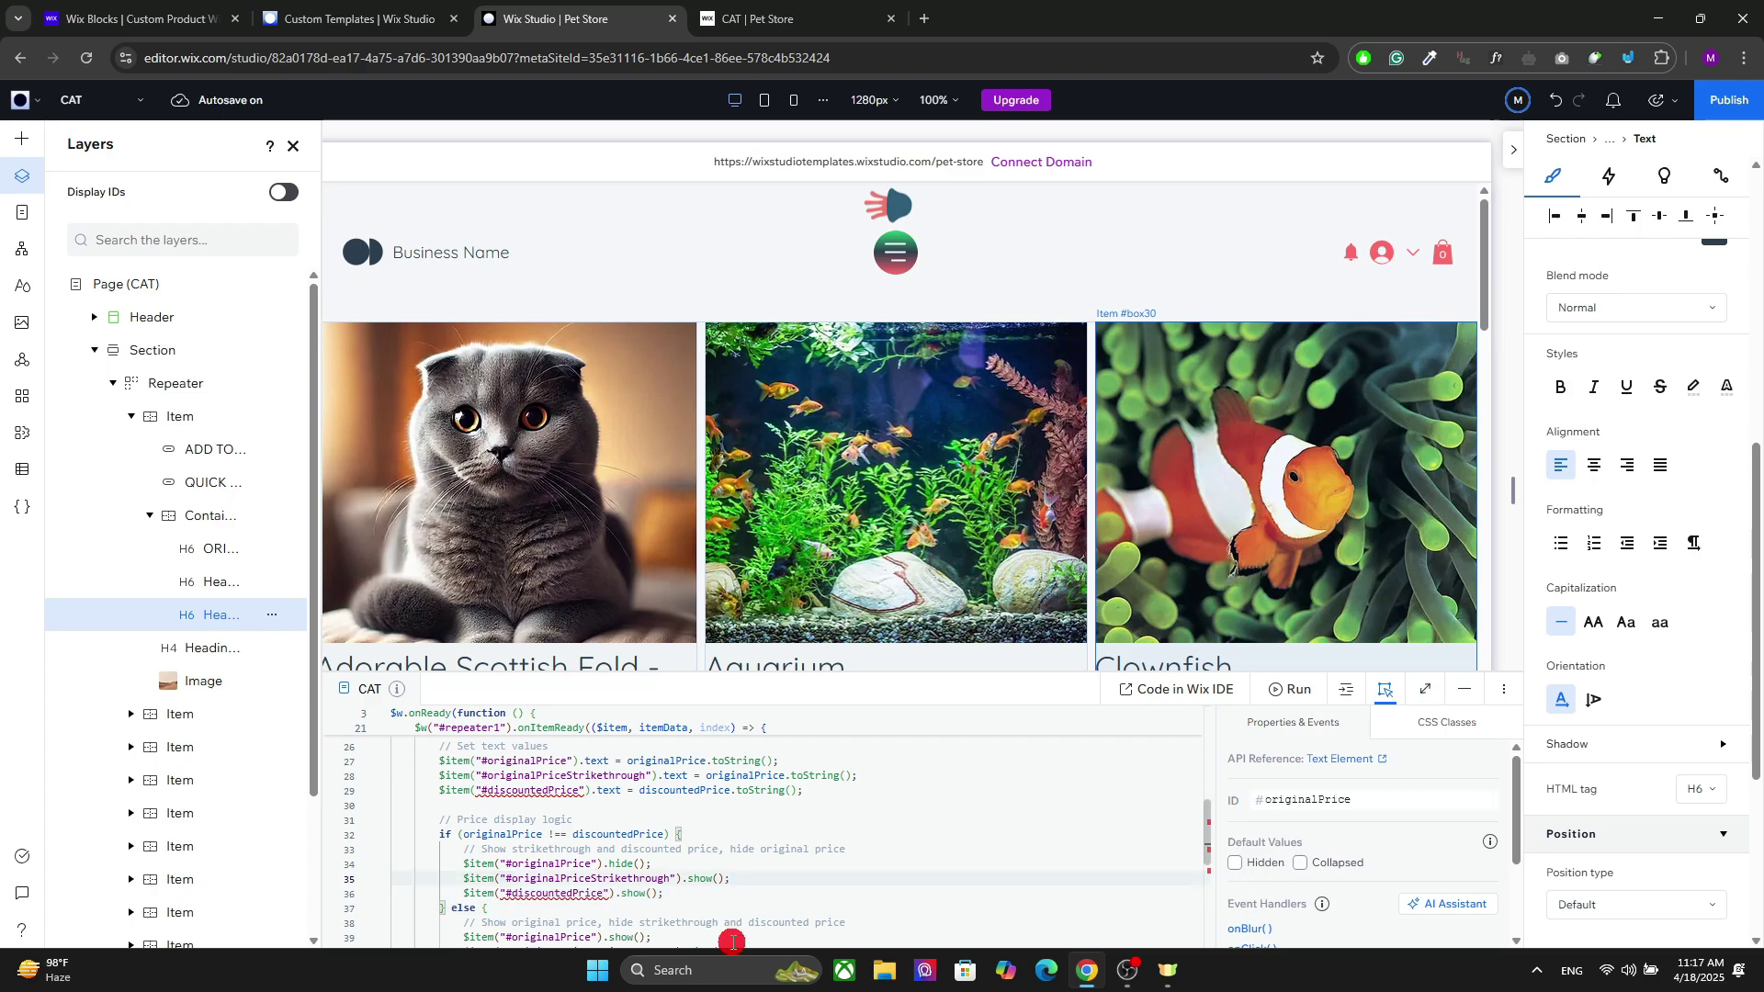
Set the element ID of the second price text in the first item's price row to discountedPrice.
{"action": "left_click", "coordinate": [1465, 690]}
{"action": "left_click", "coordinate": [456, 795]}
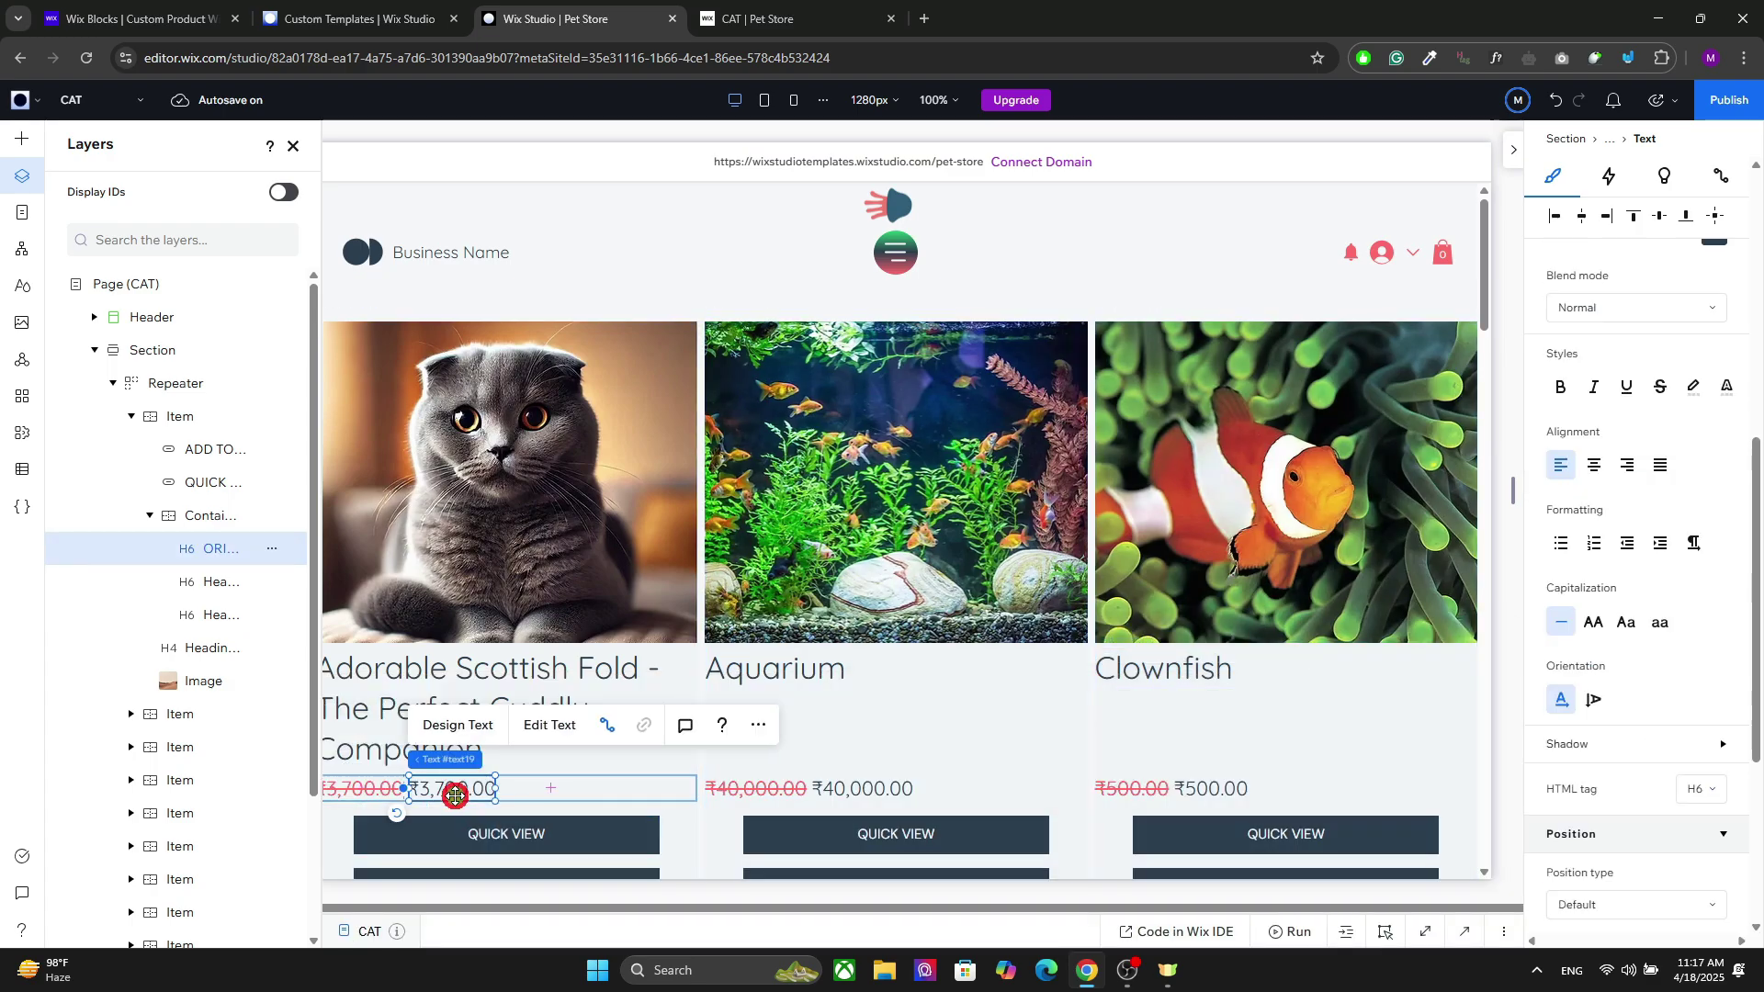
{"action": "left_click", "coordinate": [1467, 934]}
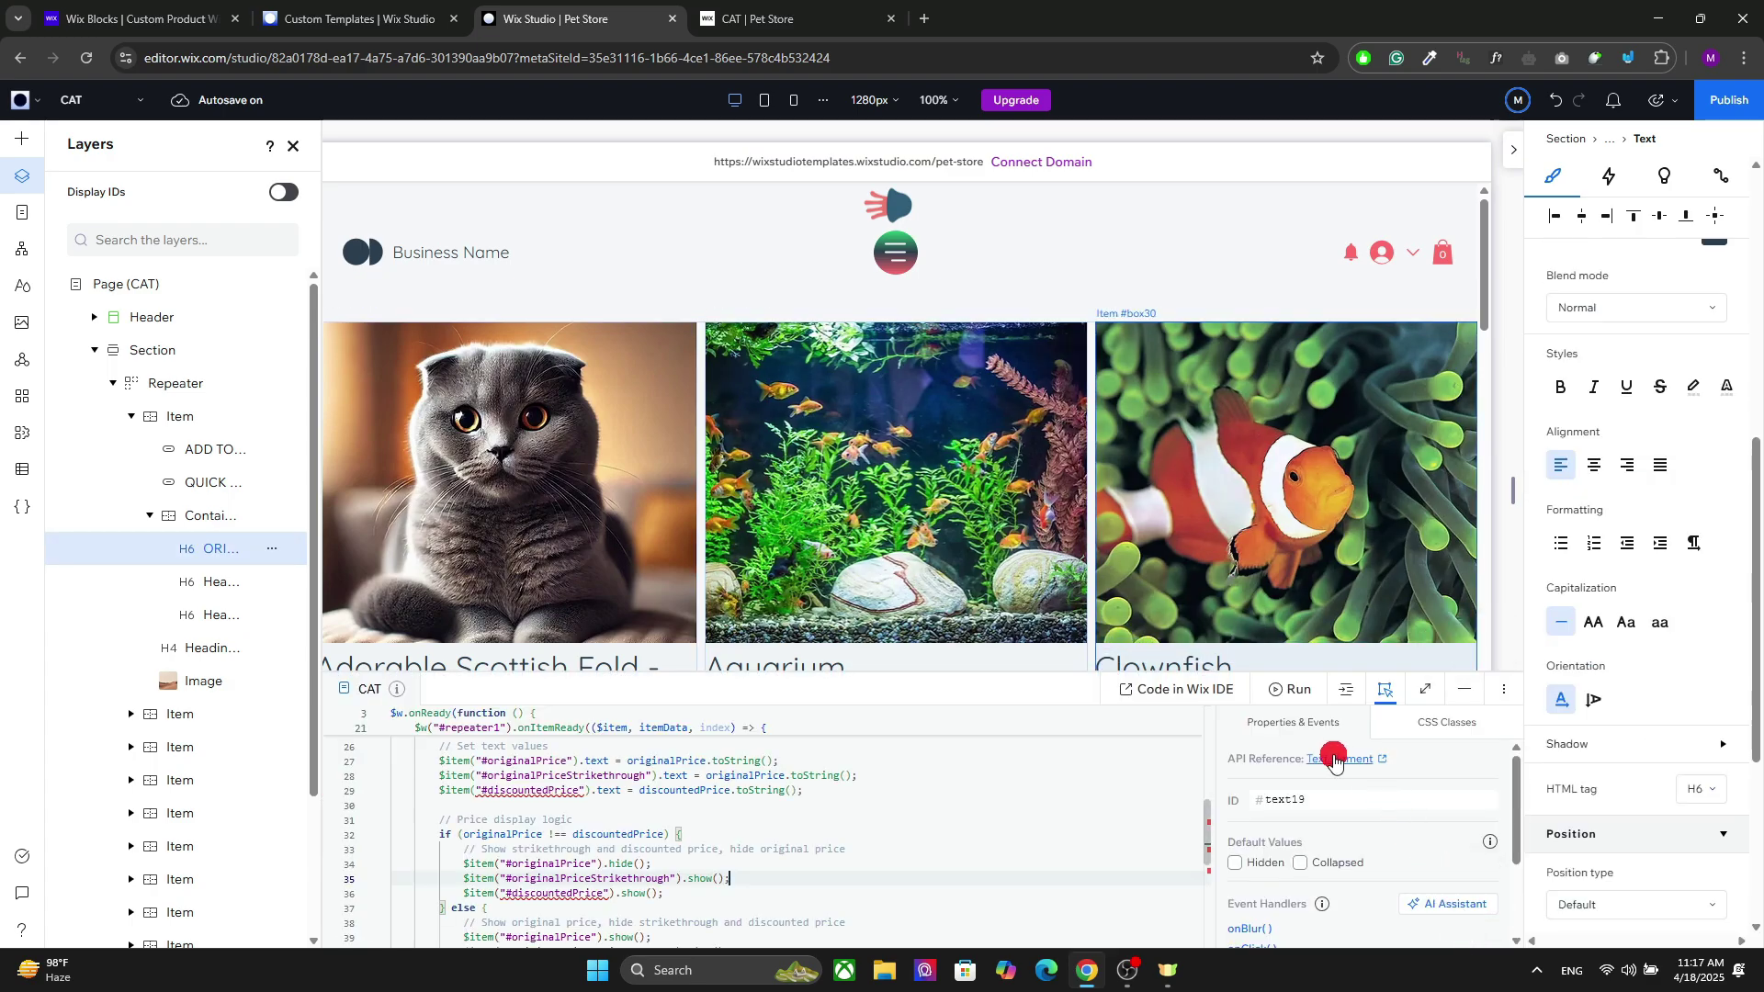
{"action": "double_click", "coordinate": [1301, 792]}
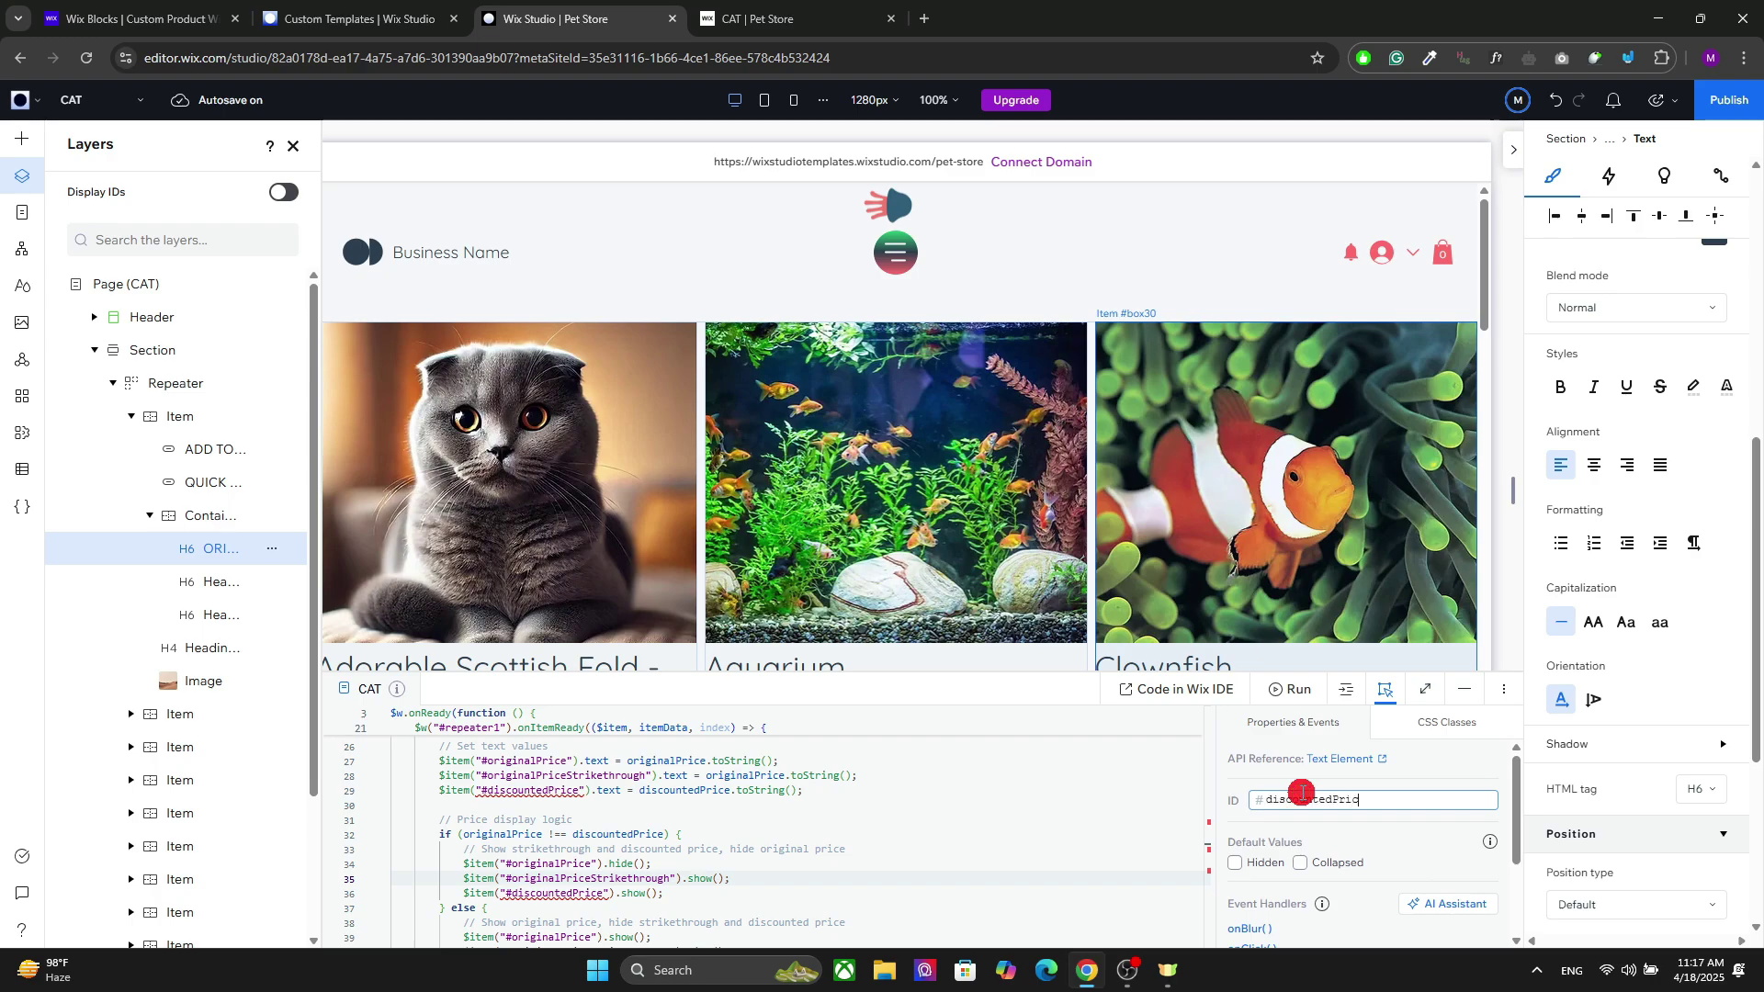
{"action": "type", "text": "discountedPrice"}
{"action": "key", "text": "Return"}
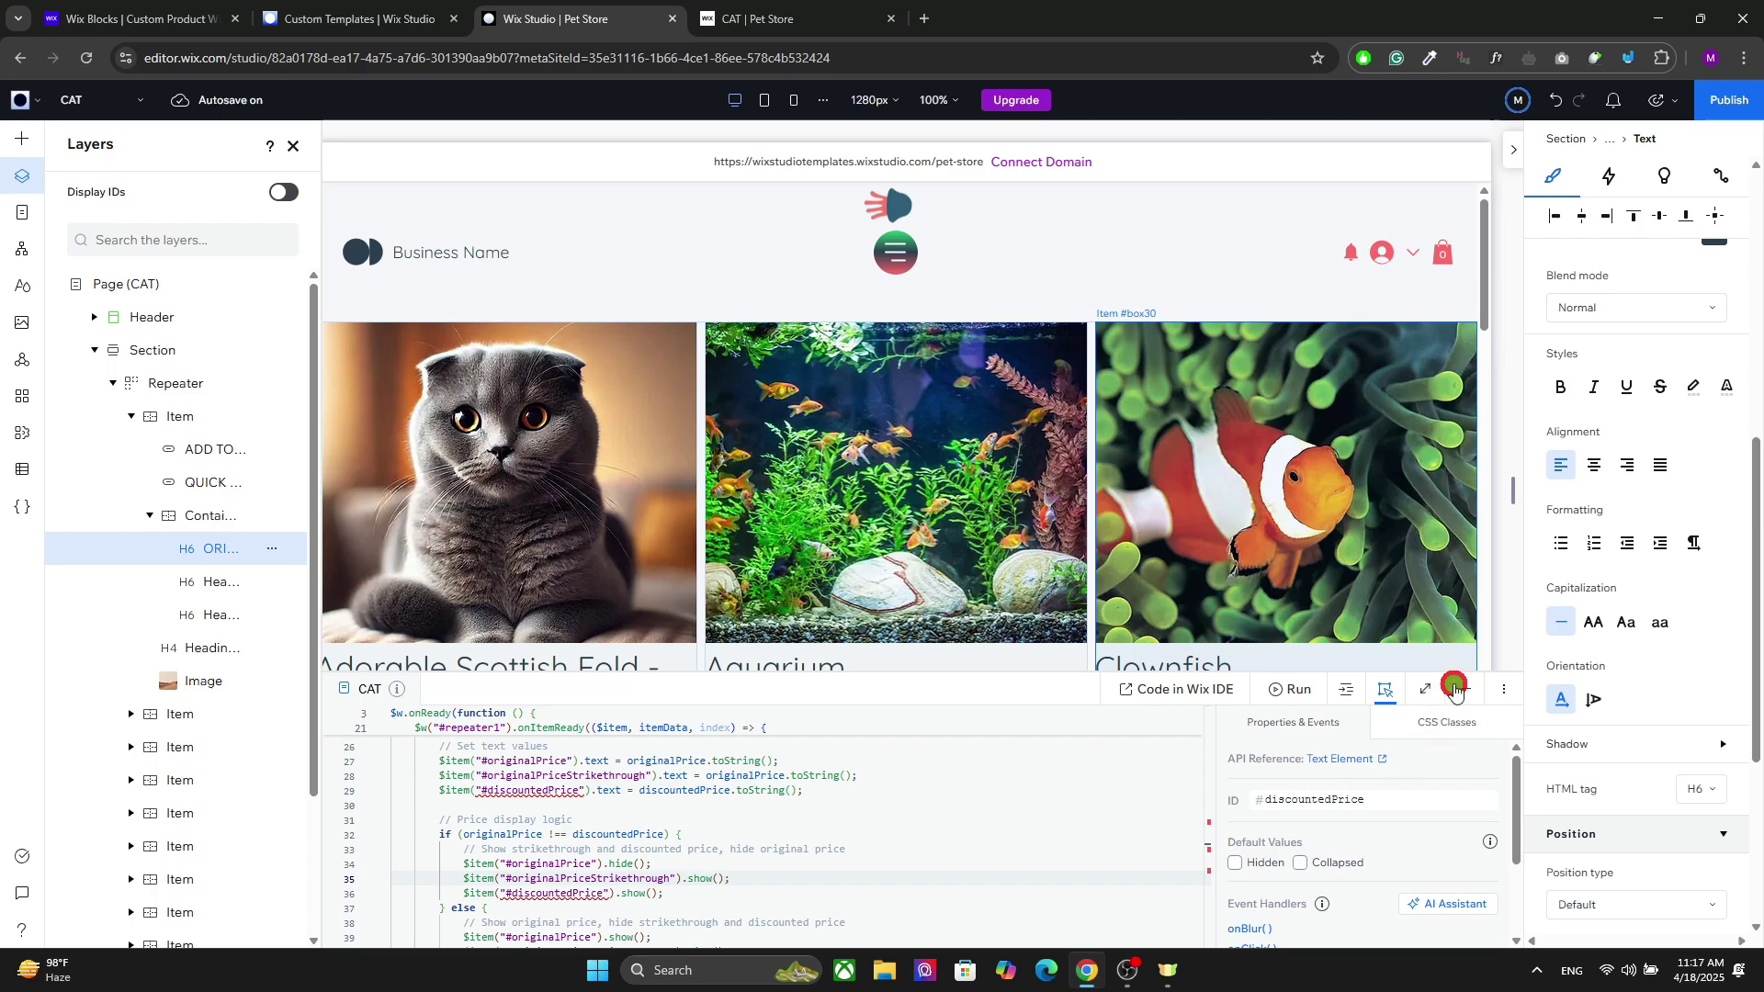
Review the page code's element references and compare the repeater's ID with the one used in the script.
{"action": "left_click", "coordinate": [925, 830]}
{"action": "scroll", "coordinate": [926, 829], "scroll_direction": "up", "scroll_amount": 1}
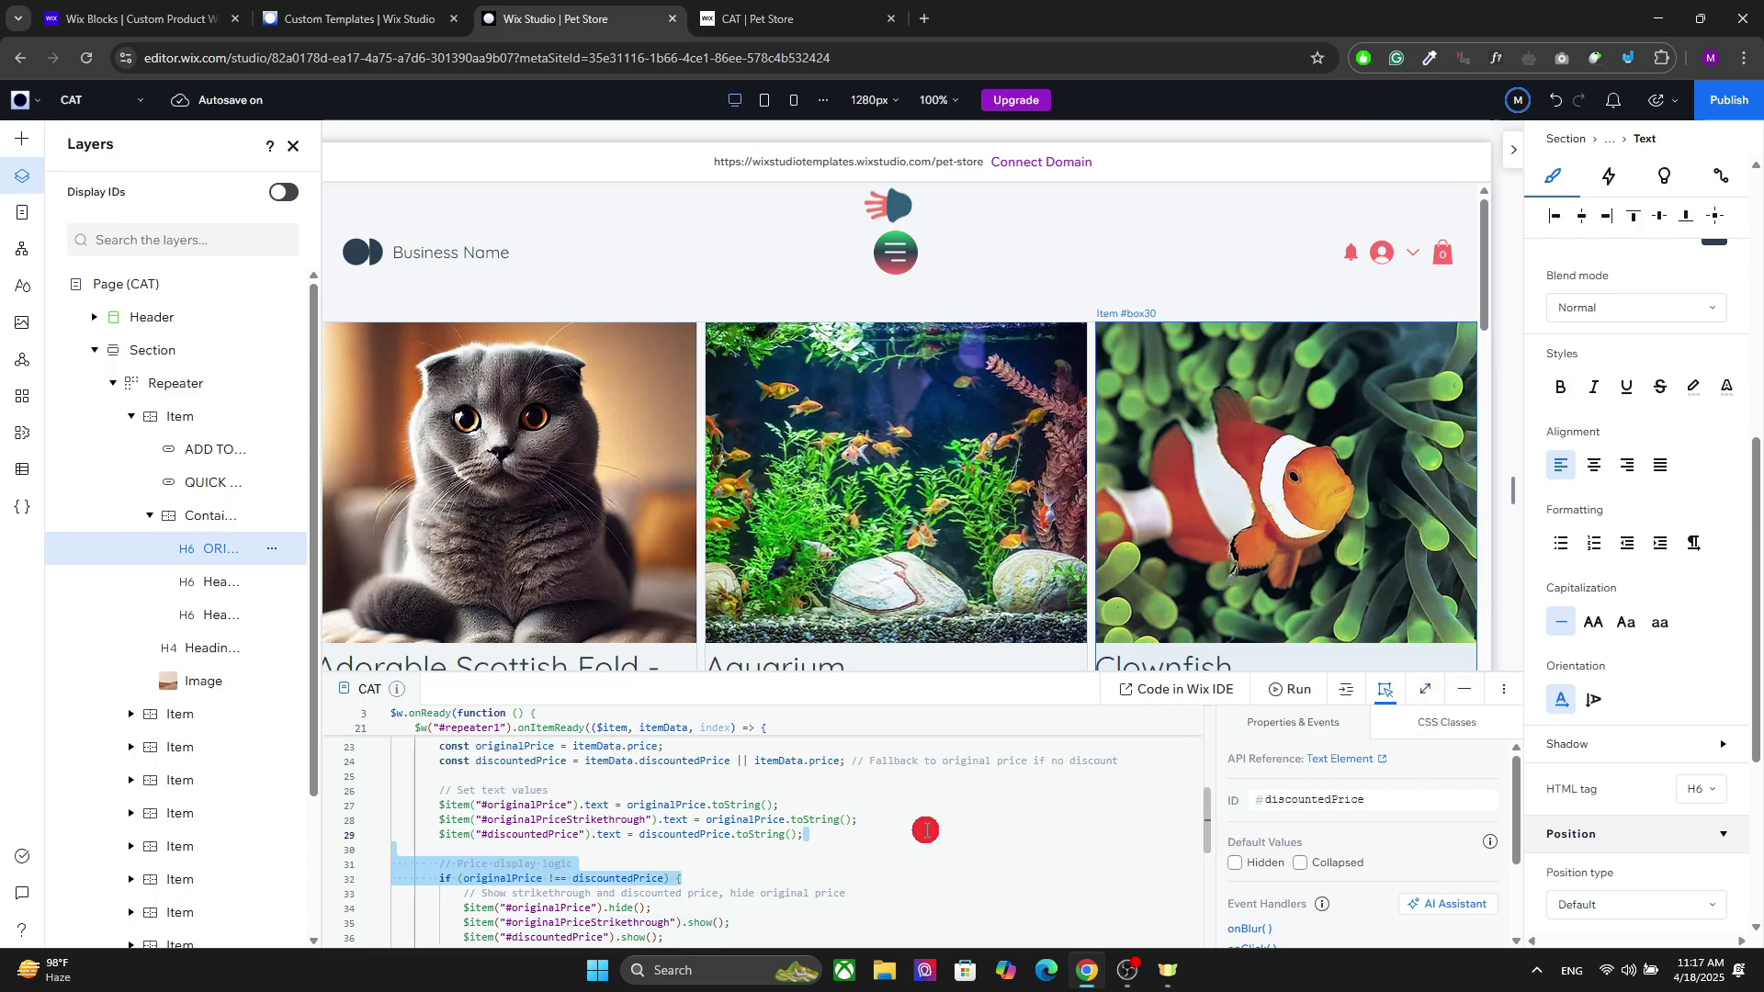
{"action": "left_click_drag", "start_coordinate": [1208, 814], "coordinate": [1213, 744]}
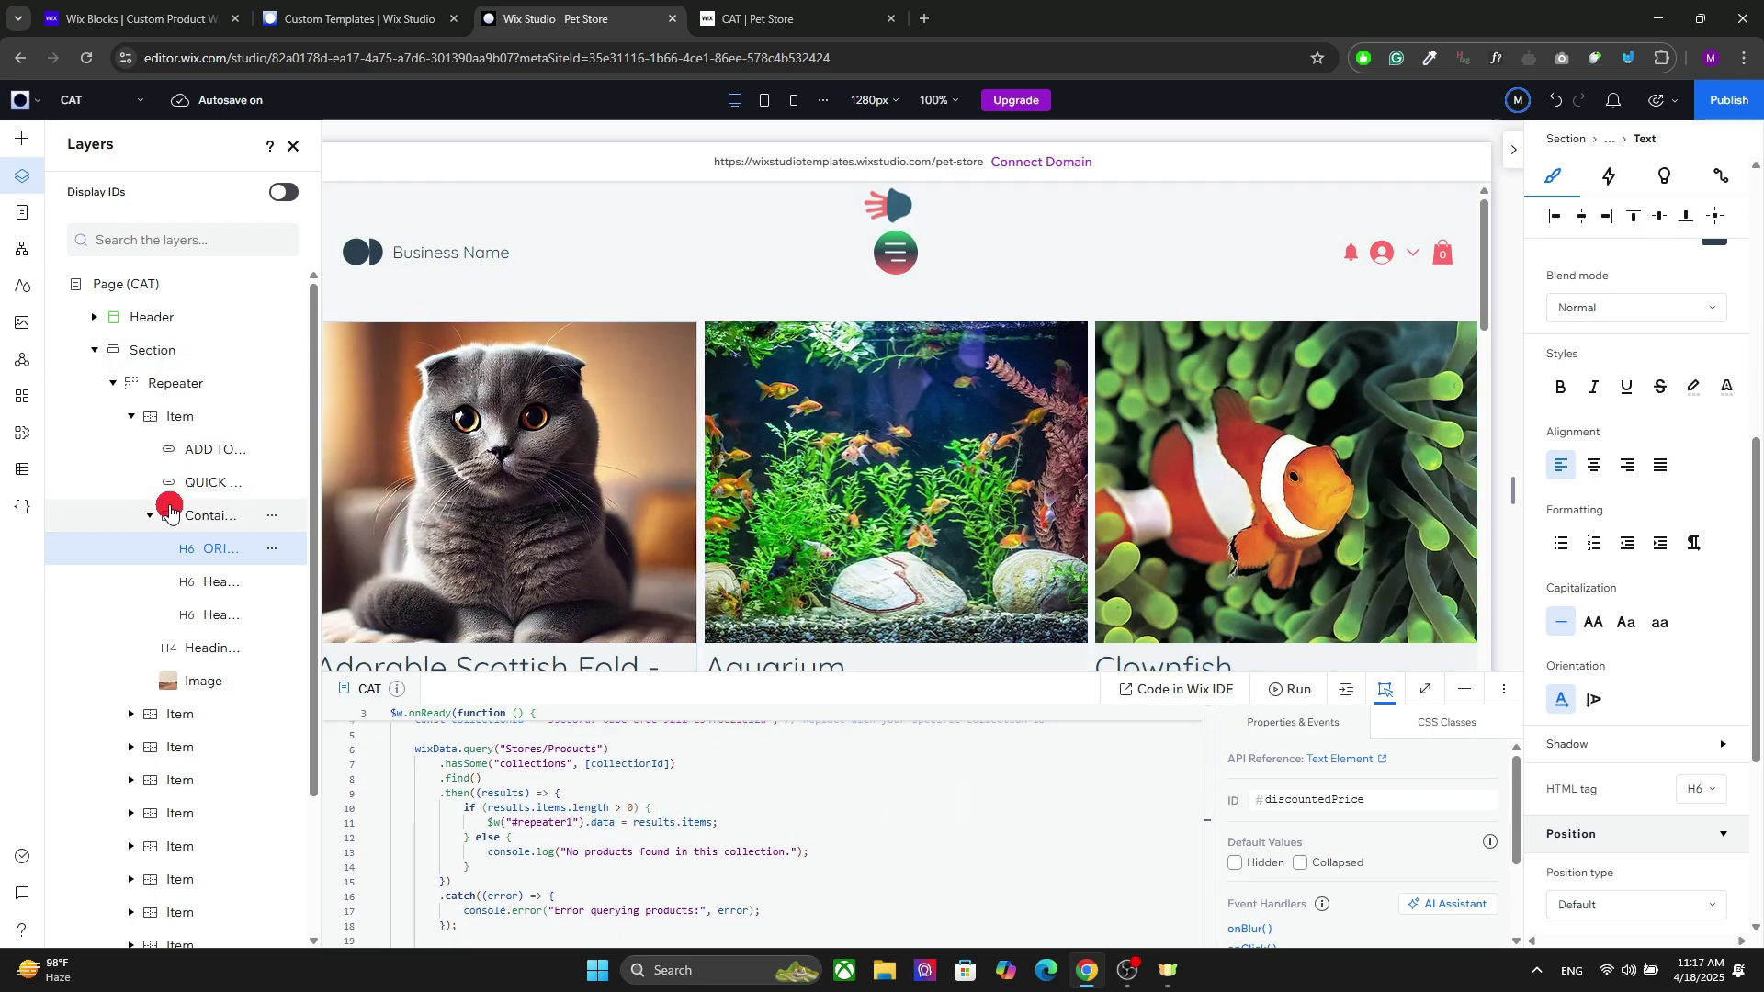
{"action": "left_click", "coordinate": [150, 383]}
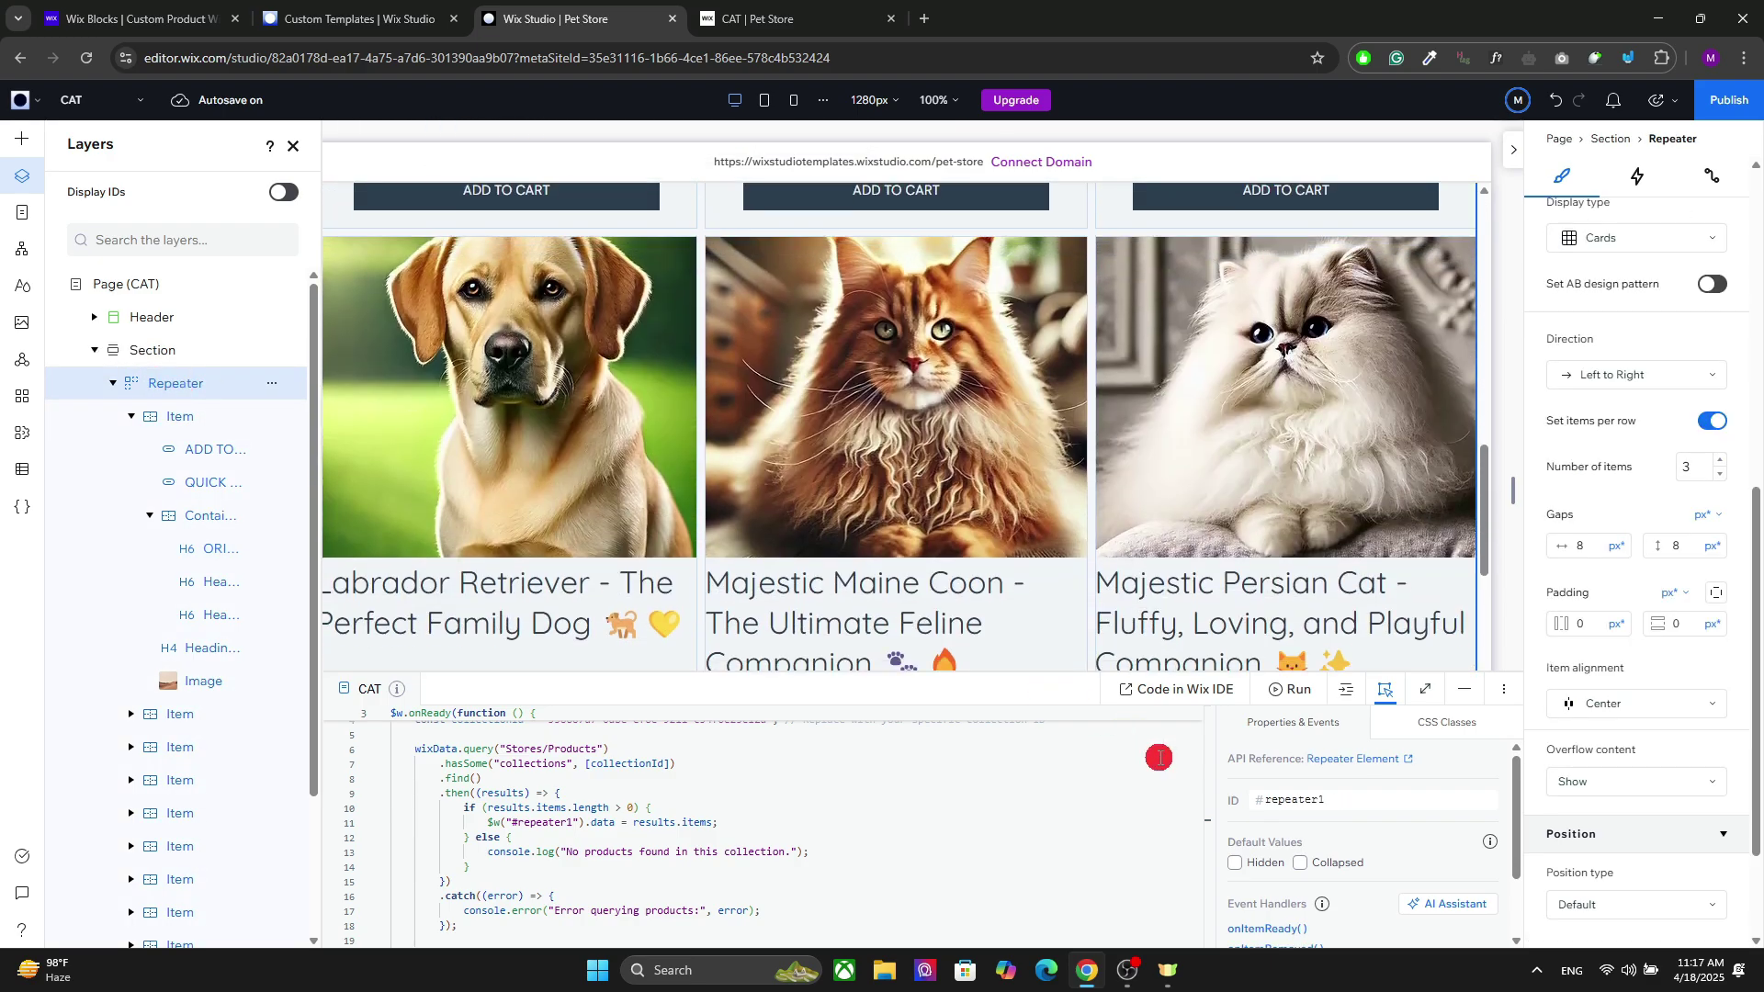
{"action": "left_click", "coordinate": [1315, 800]}
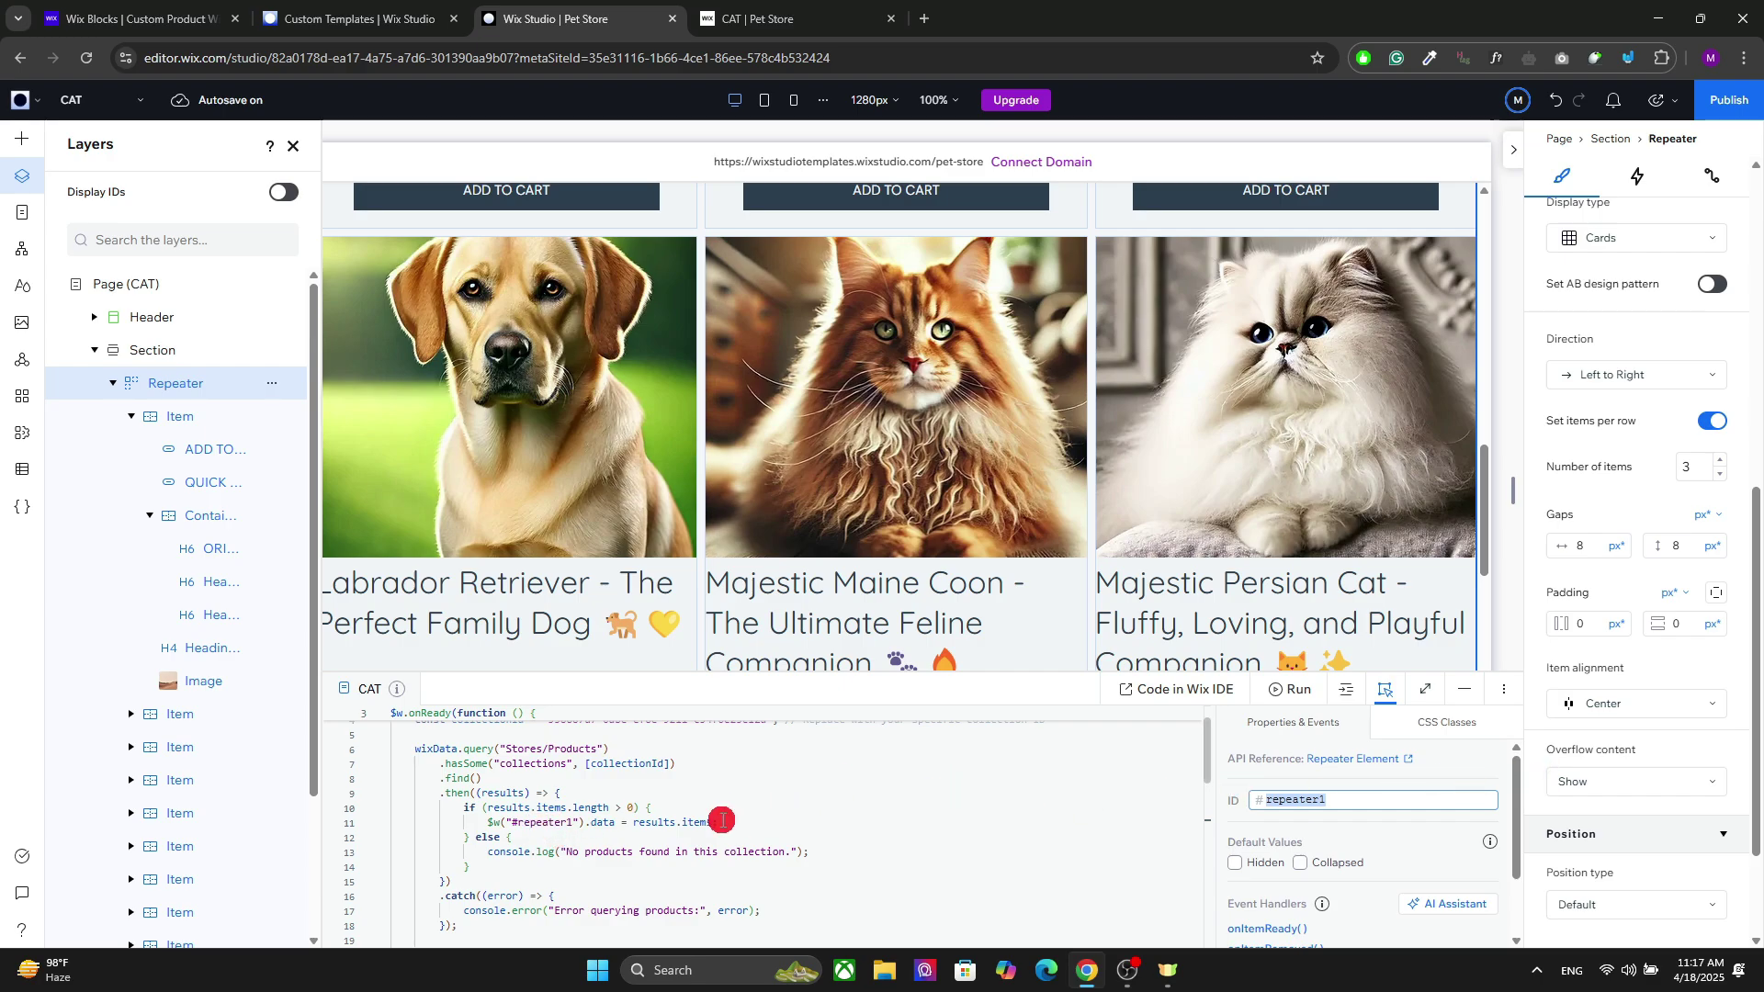
{"action": "left_click", "coordinate": [1463, 691]}
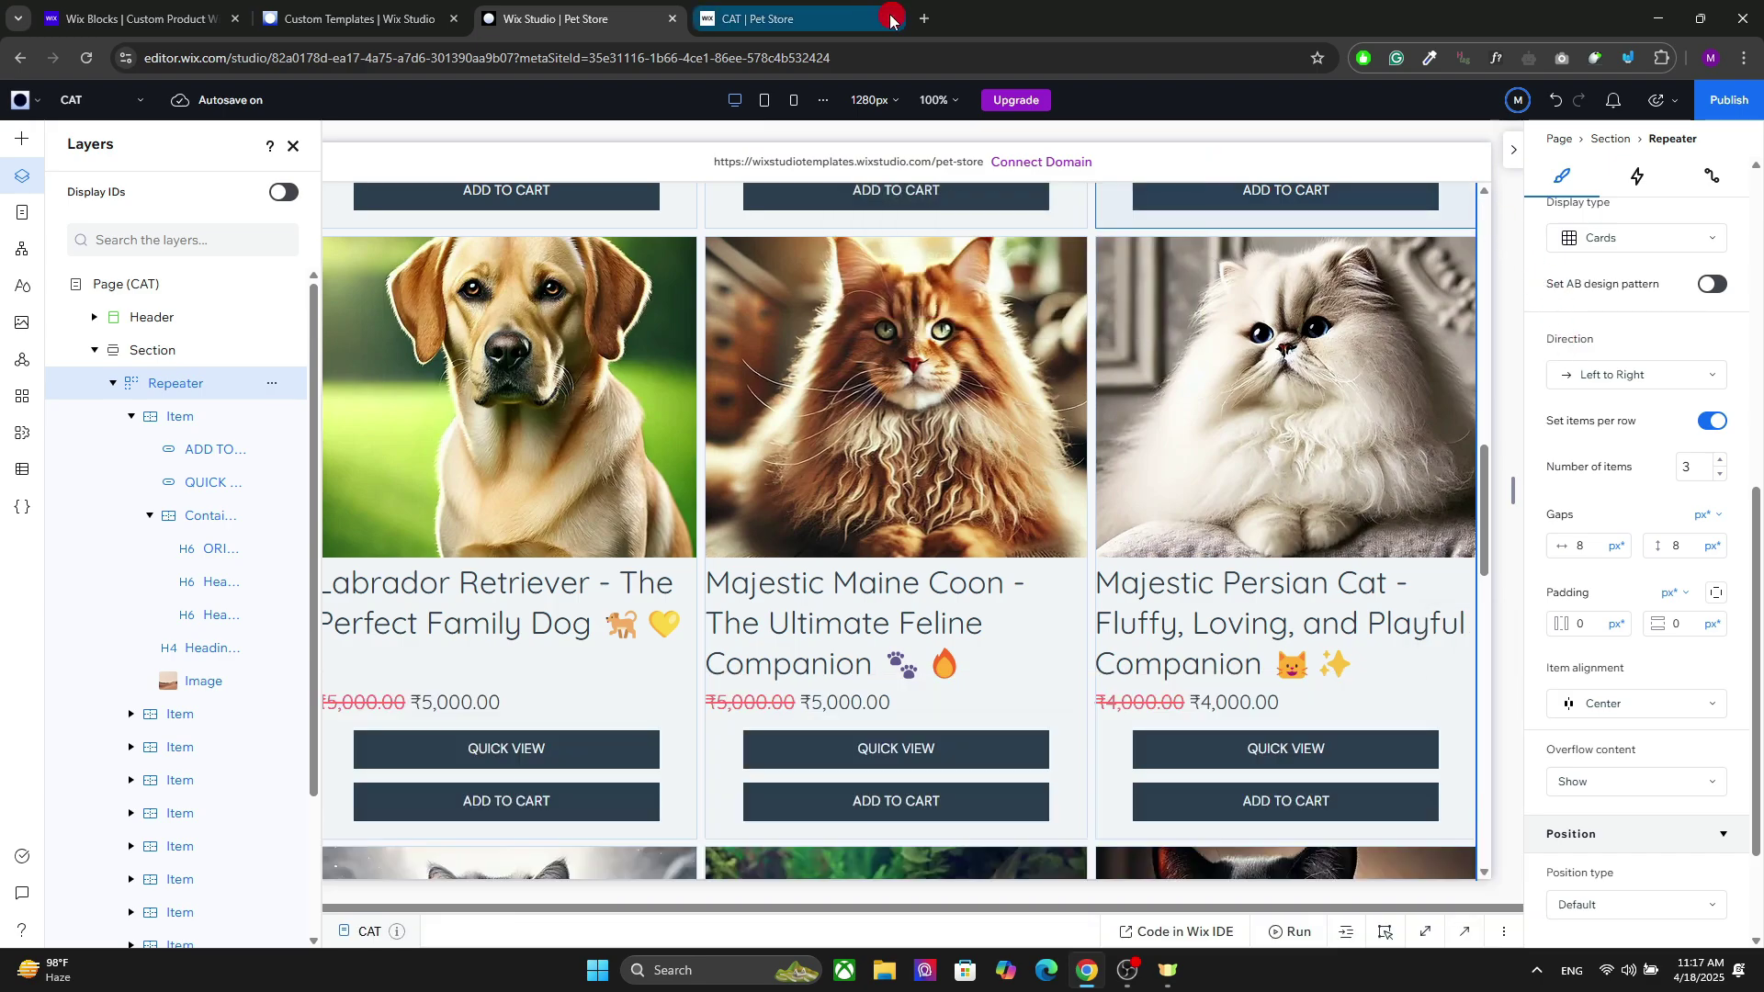
Close the old CAT test site and preview the page in the editor to check the original, struck-through and discounted prices.
{"action": "left_click", "coordinate": [895, 26]}
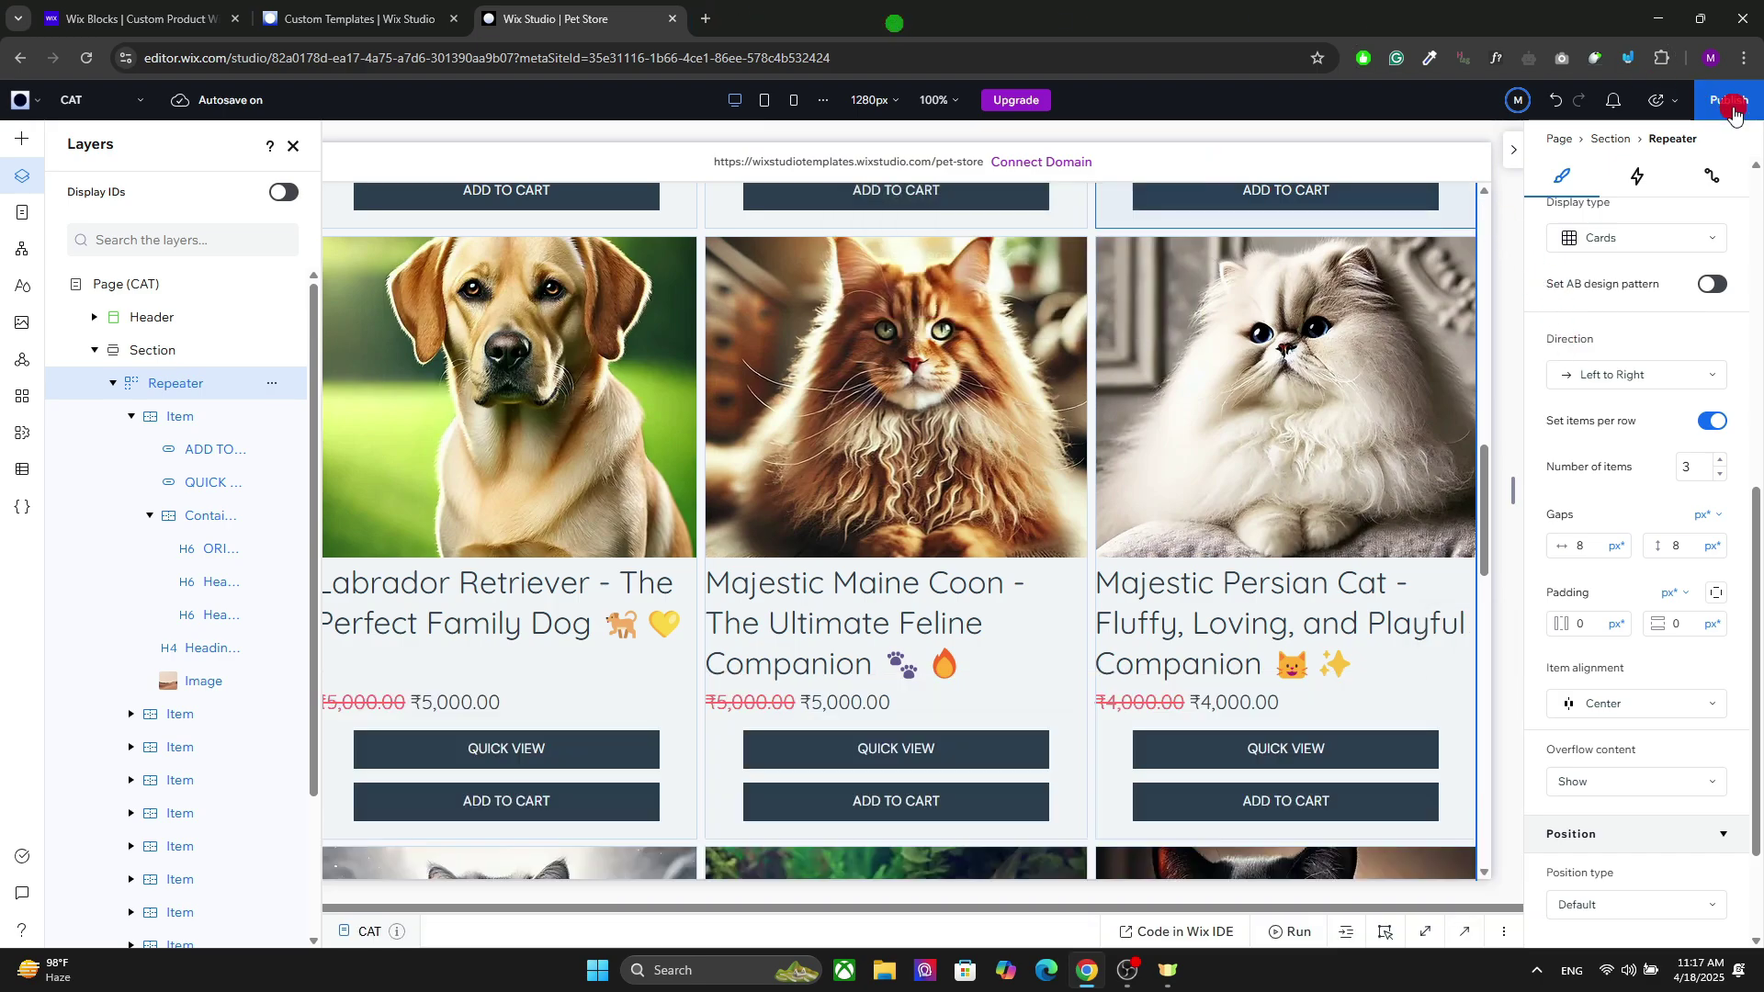
{"action": "left_click", "coordinate": [1672, 101]}
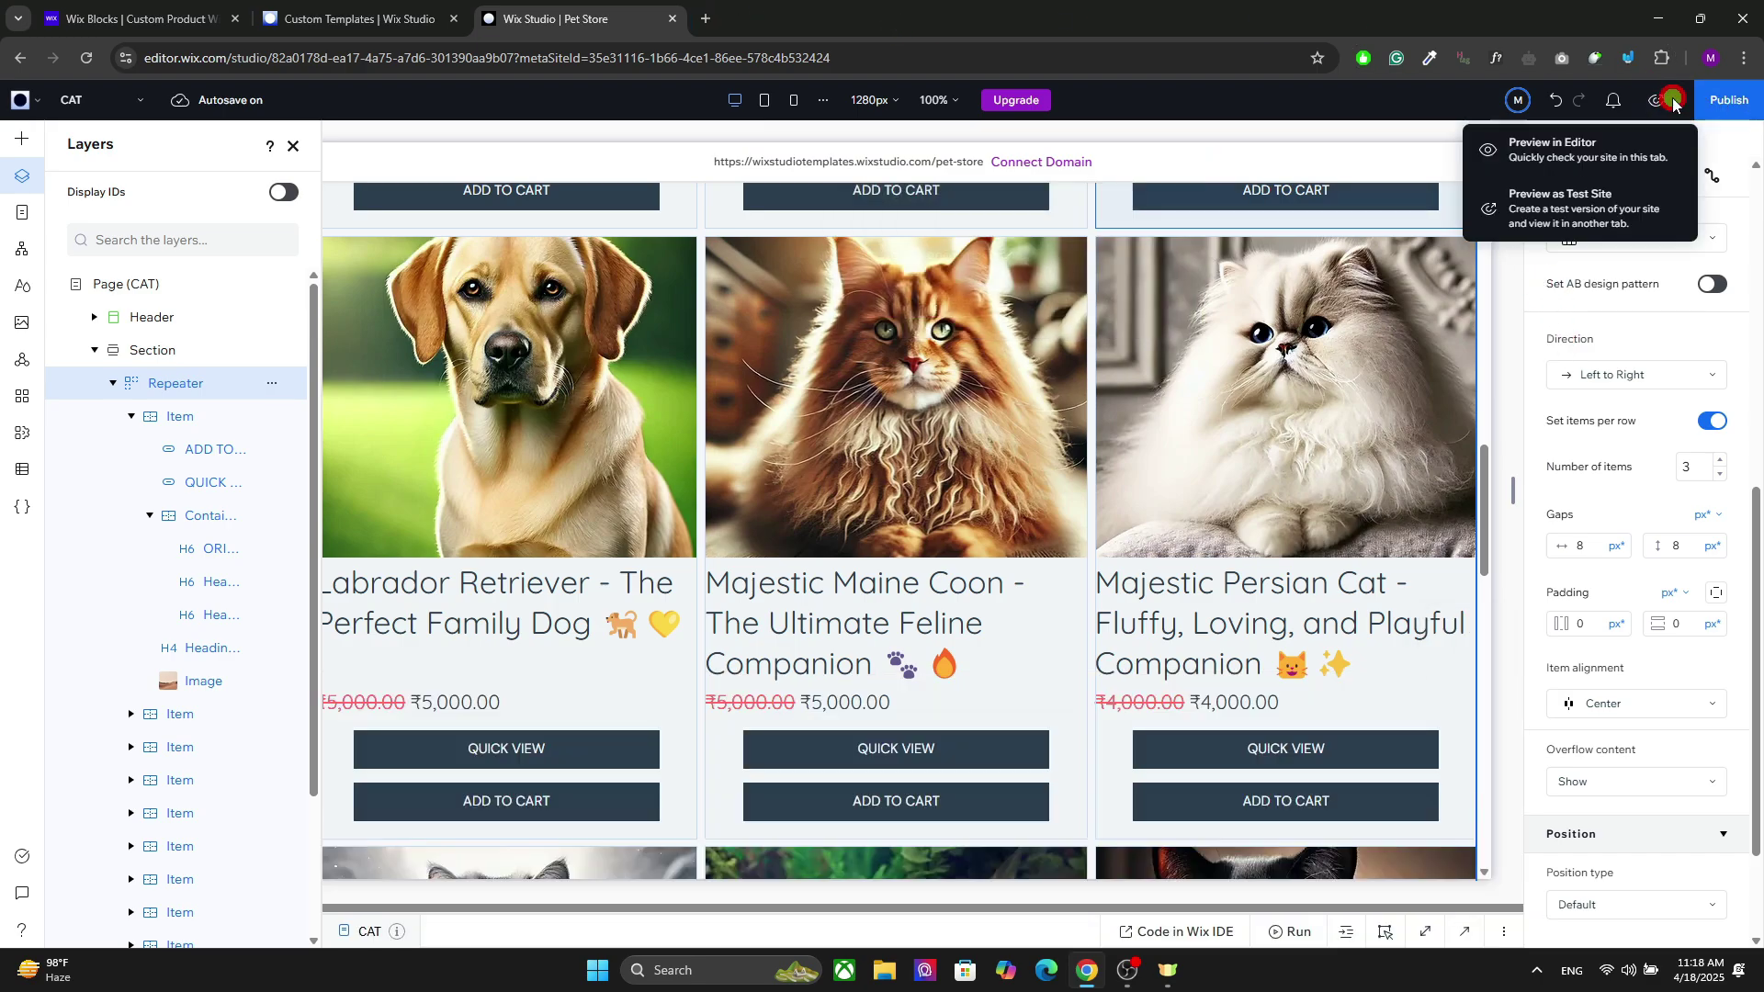
{"action": "left_click", "coordinate": [1623, 146]}
{"action": "left_click_drag", "start_coordinate": [1465, 449], "coordinate": [1461, 244]}
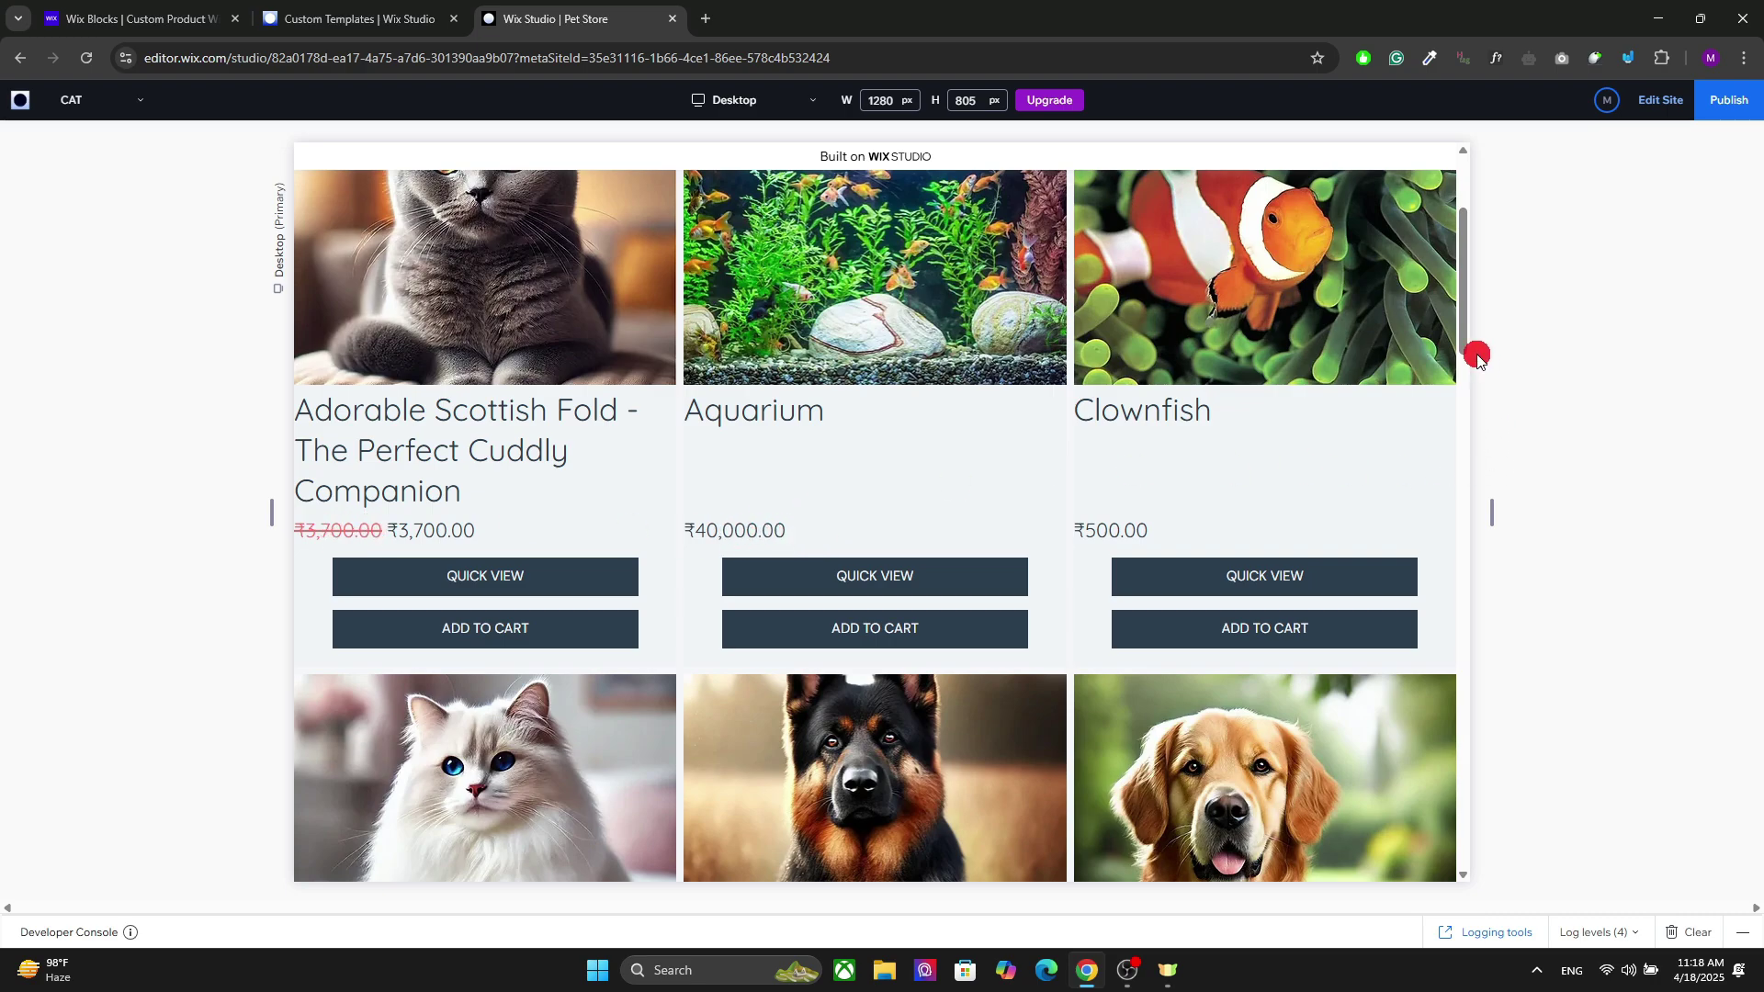
{"action": "left_click_drag", "start_coordinate": [1461, 331], "coordinate": [1453, 283]}
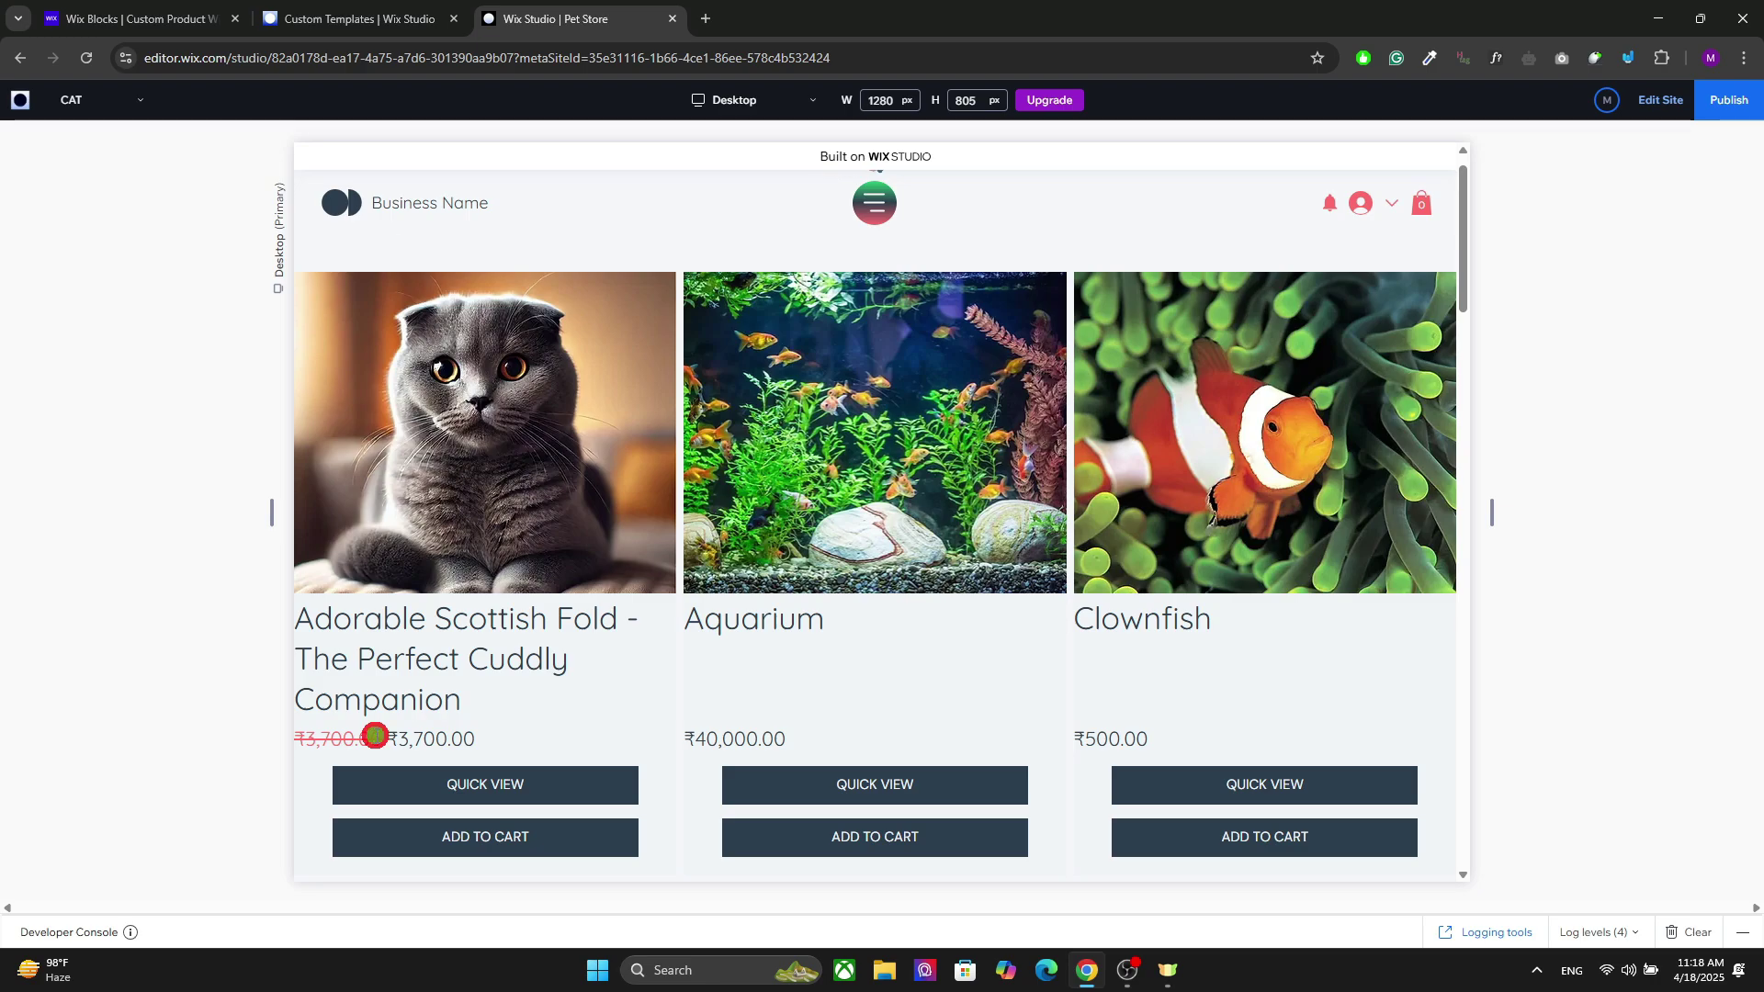
Check the struck-through and regular prices of the first product, Adorable Scottish Fold, in the preview.
{"action": "left_click_drag", "start_coordinate": [384, 740], "coordinate": [324, 740]}
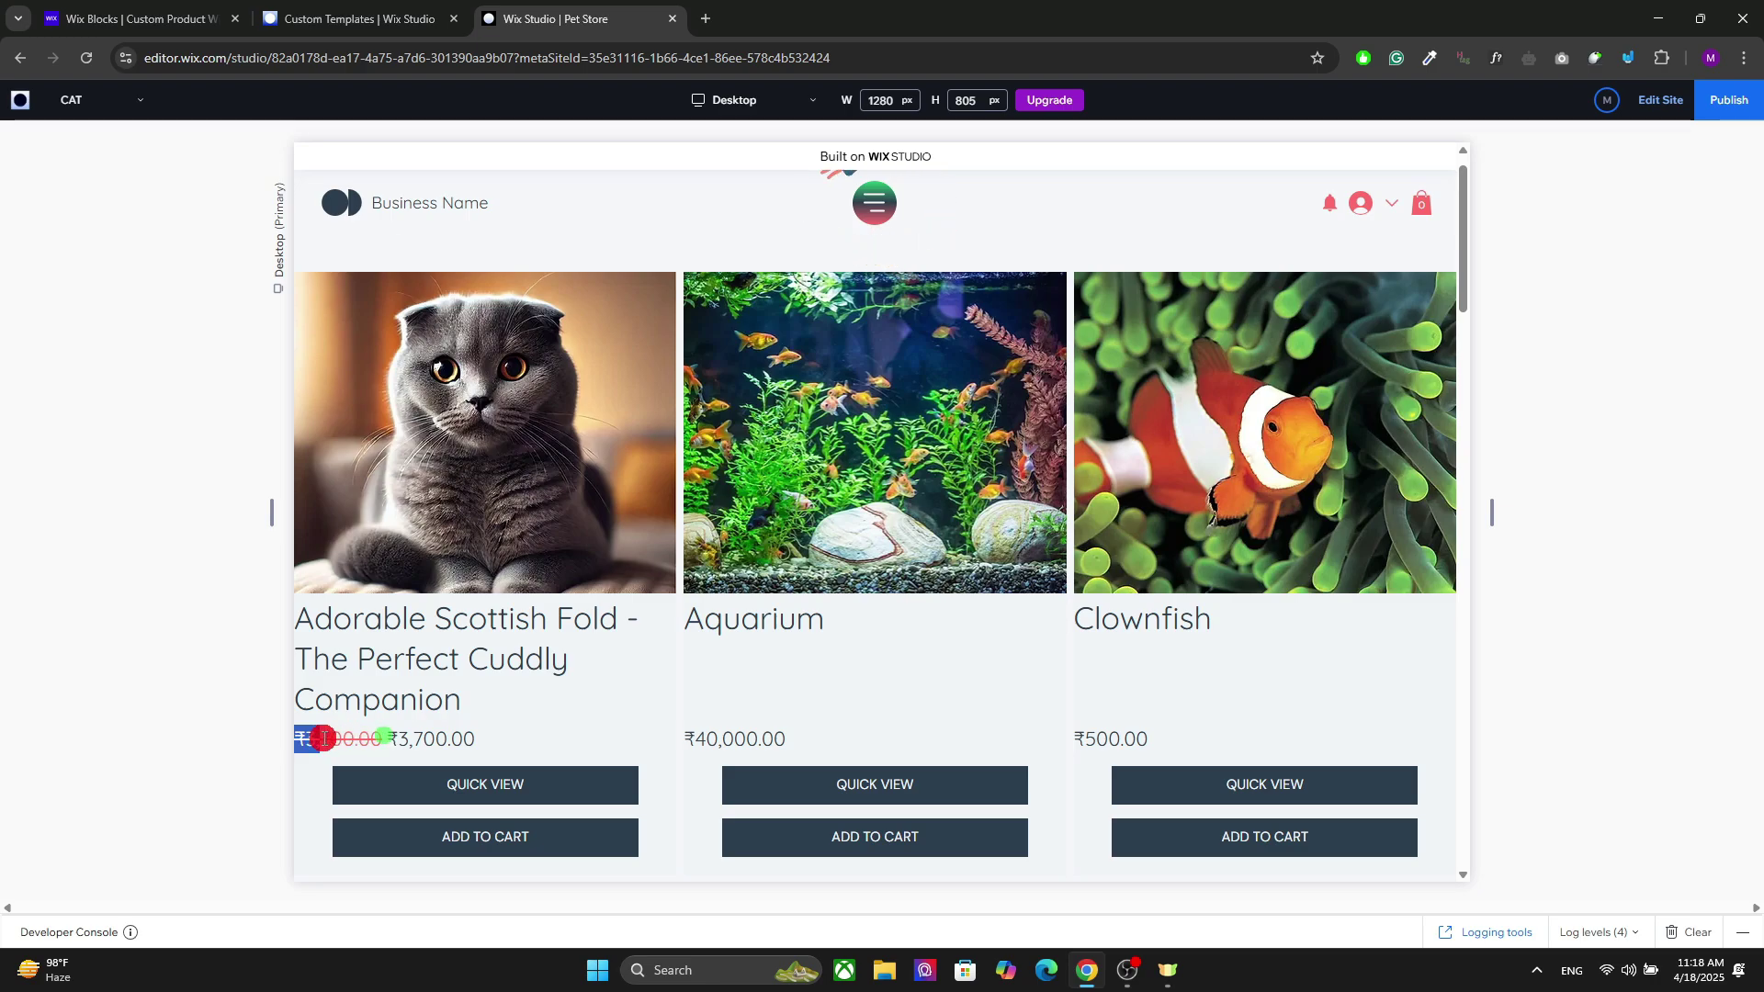
{"action": "left_click", "coordinate": [350, 741]}
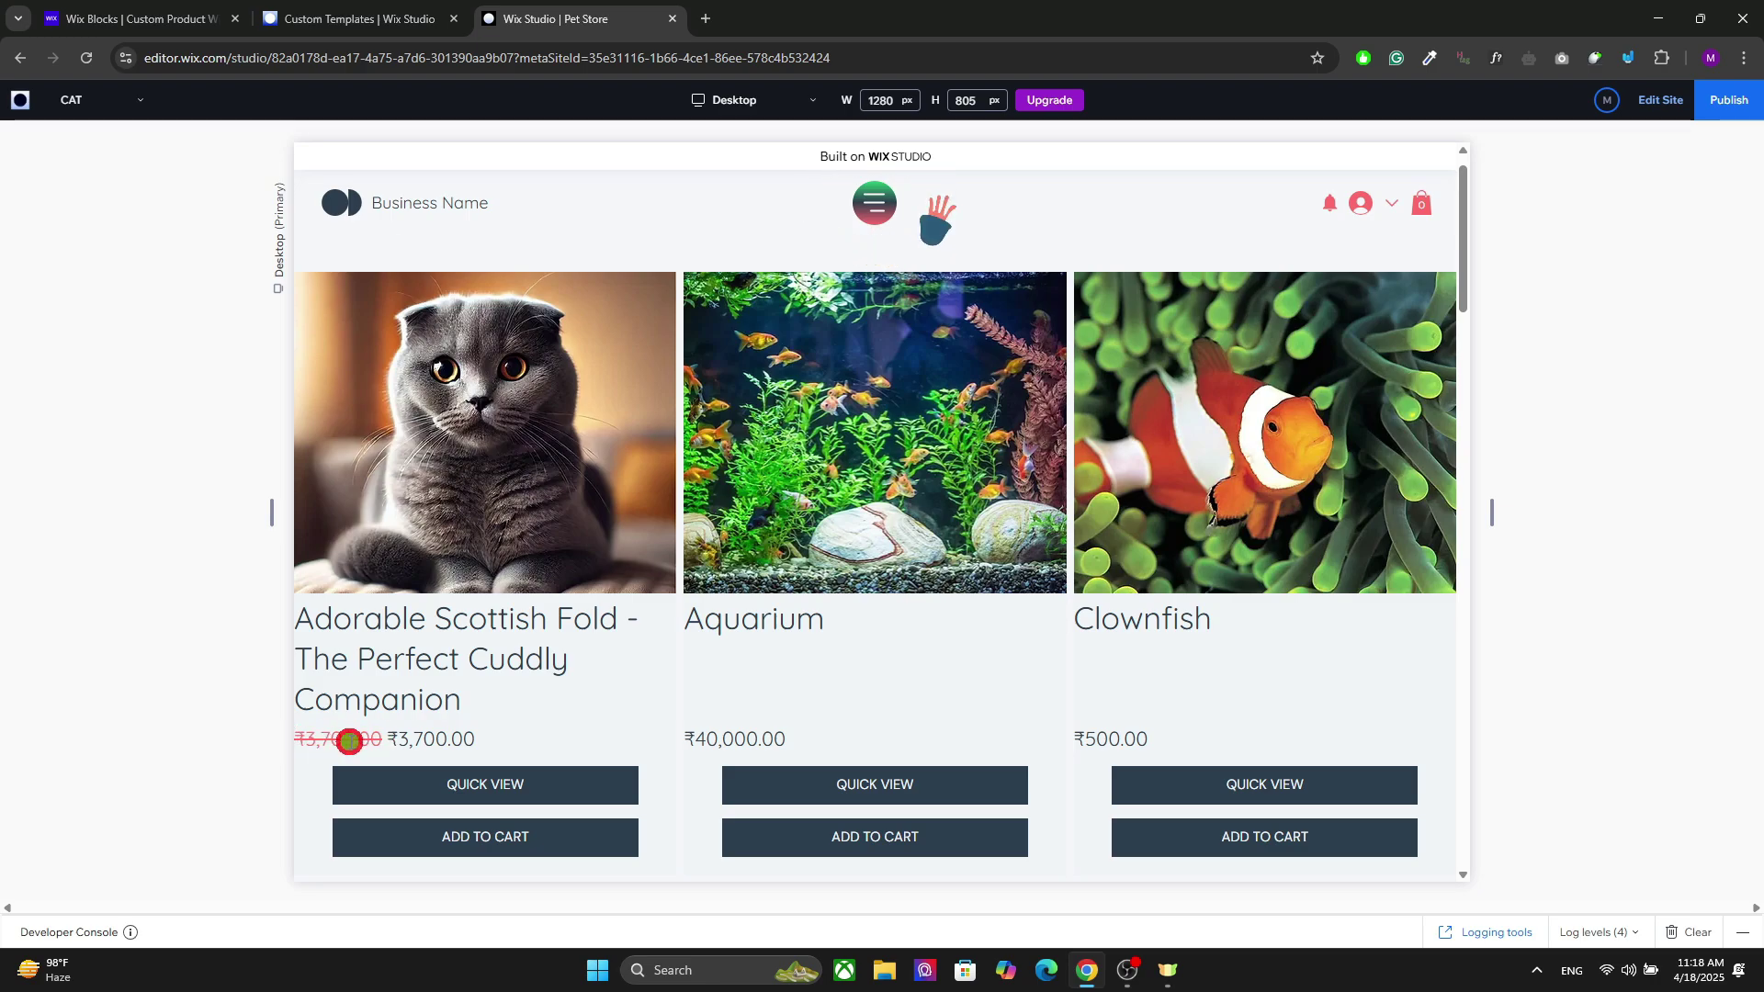
{"action": "left_click", "coordinate": [423, 745]}
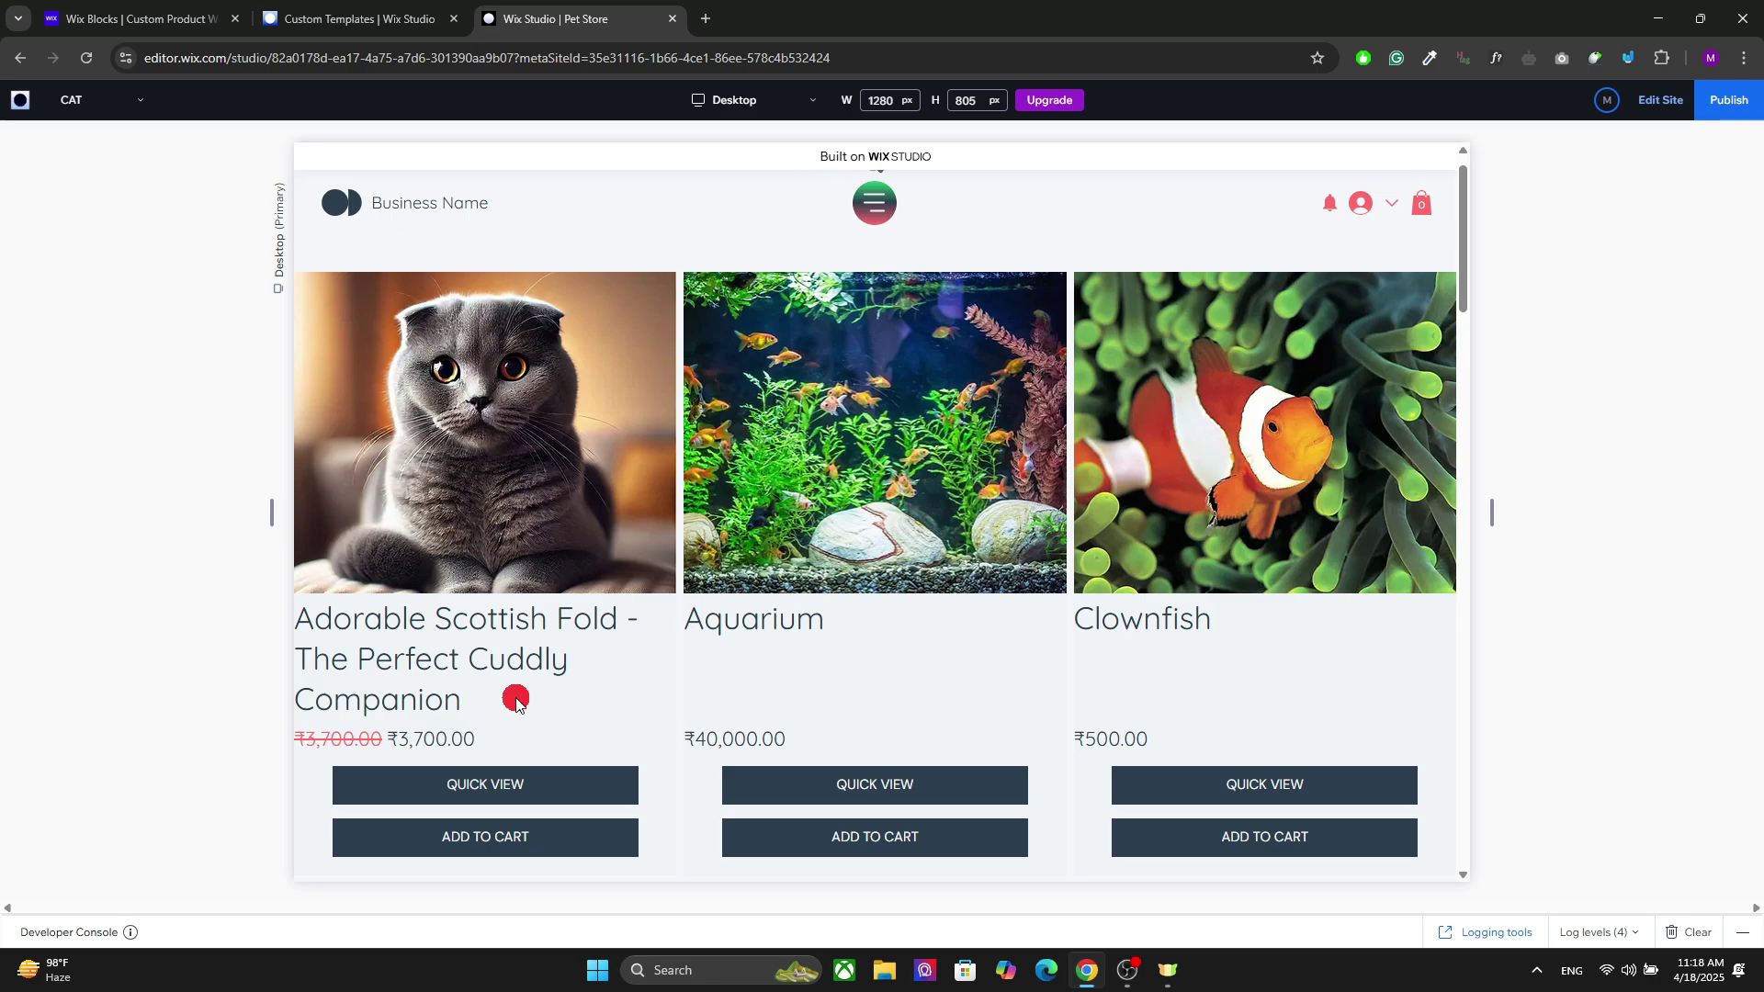
{"action": "double_click", "coordinate": [446, 735]}
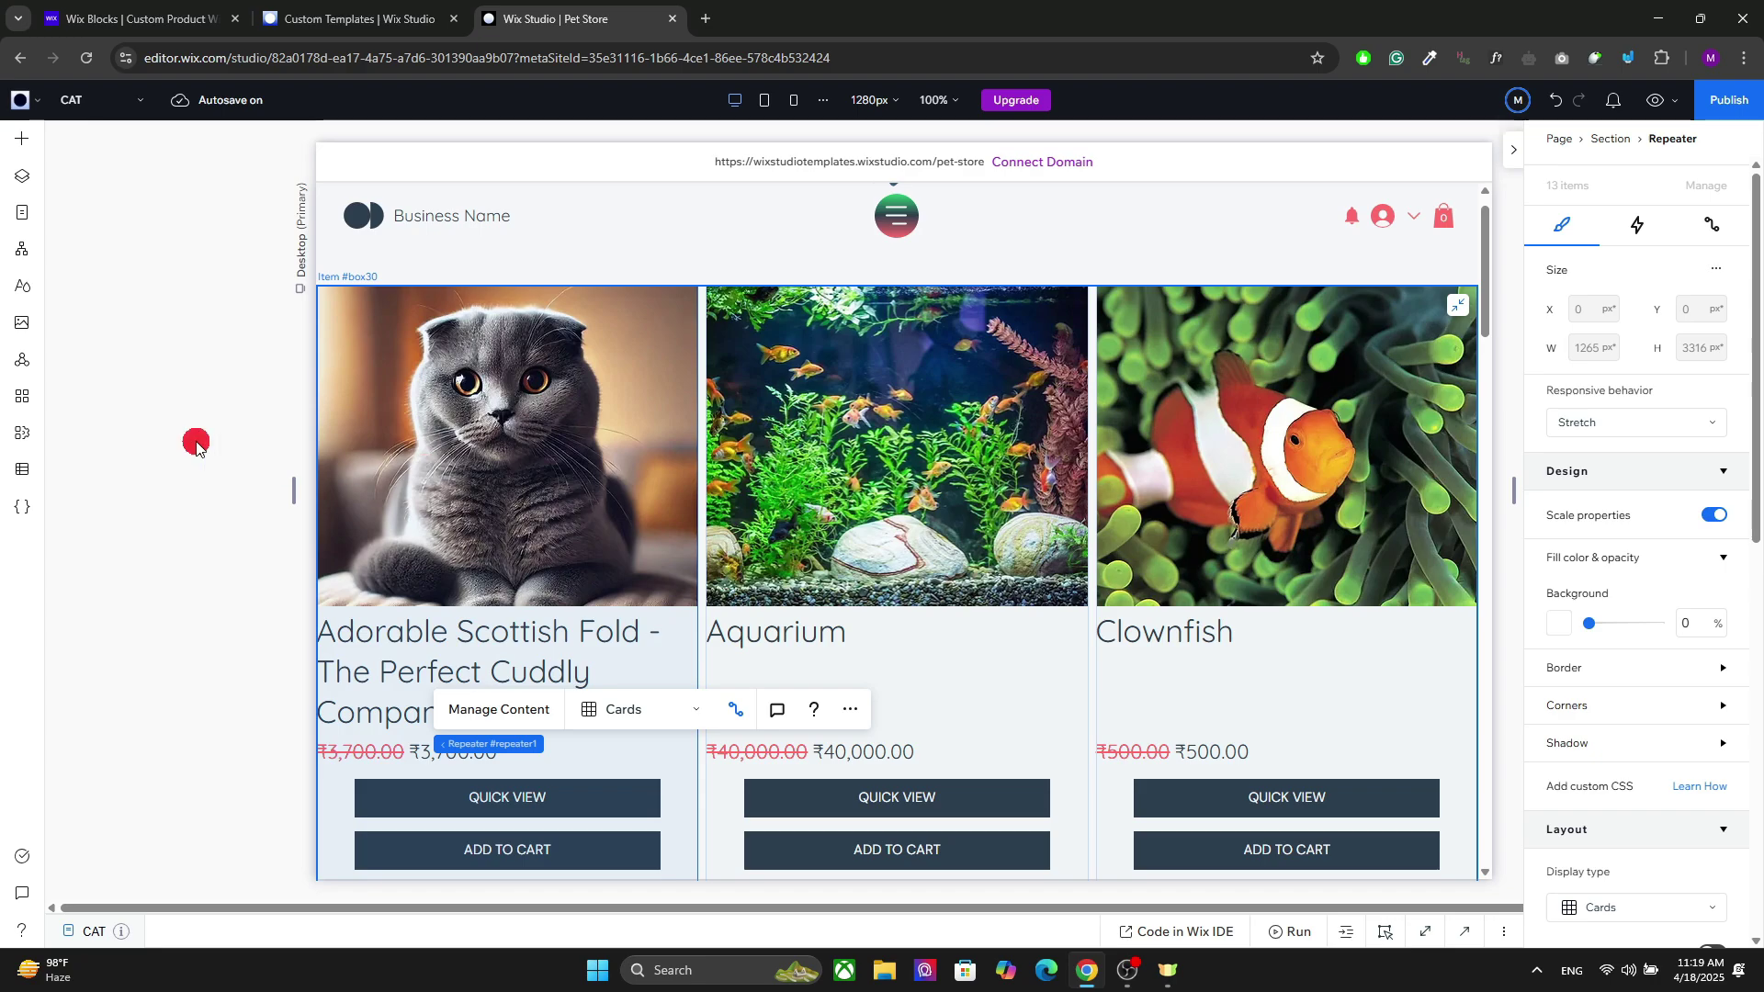
Open the Stores Collections data in the CMS and show the ID field in its default view.
{"action": "left_click", "coordinate": [20, 468]}
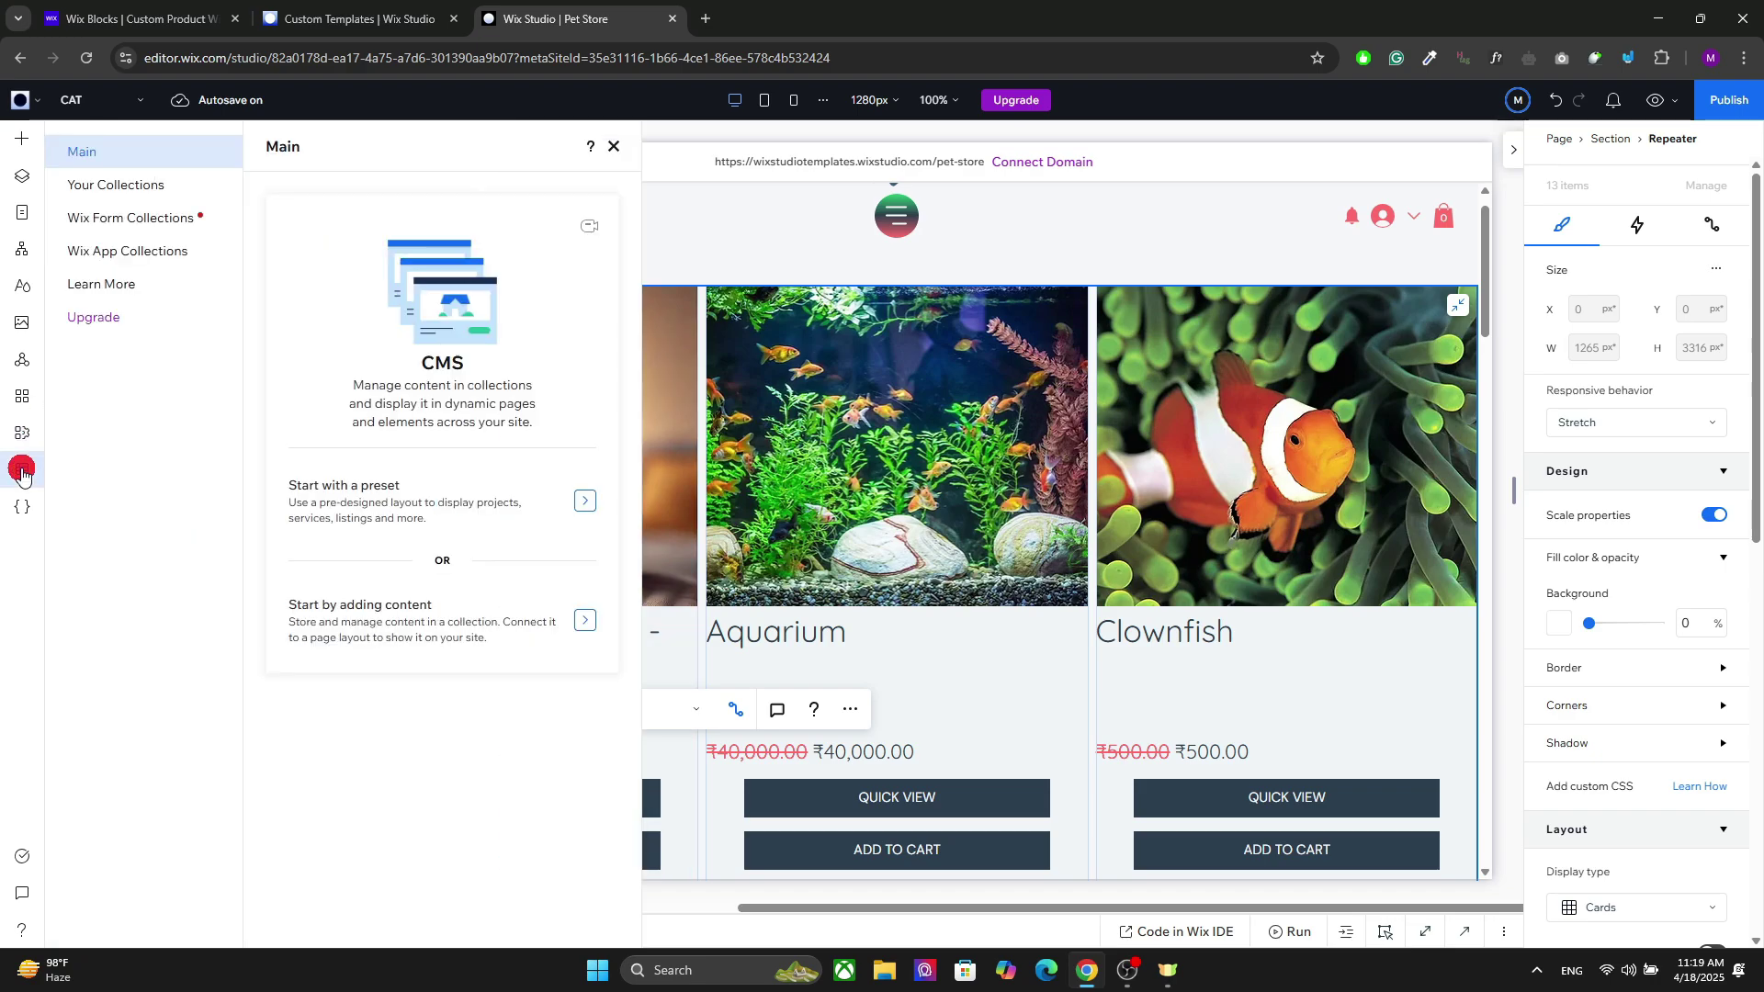
{"action": "left_click", "coordinate": [129, 249]}
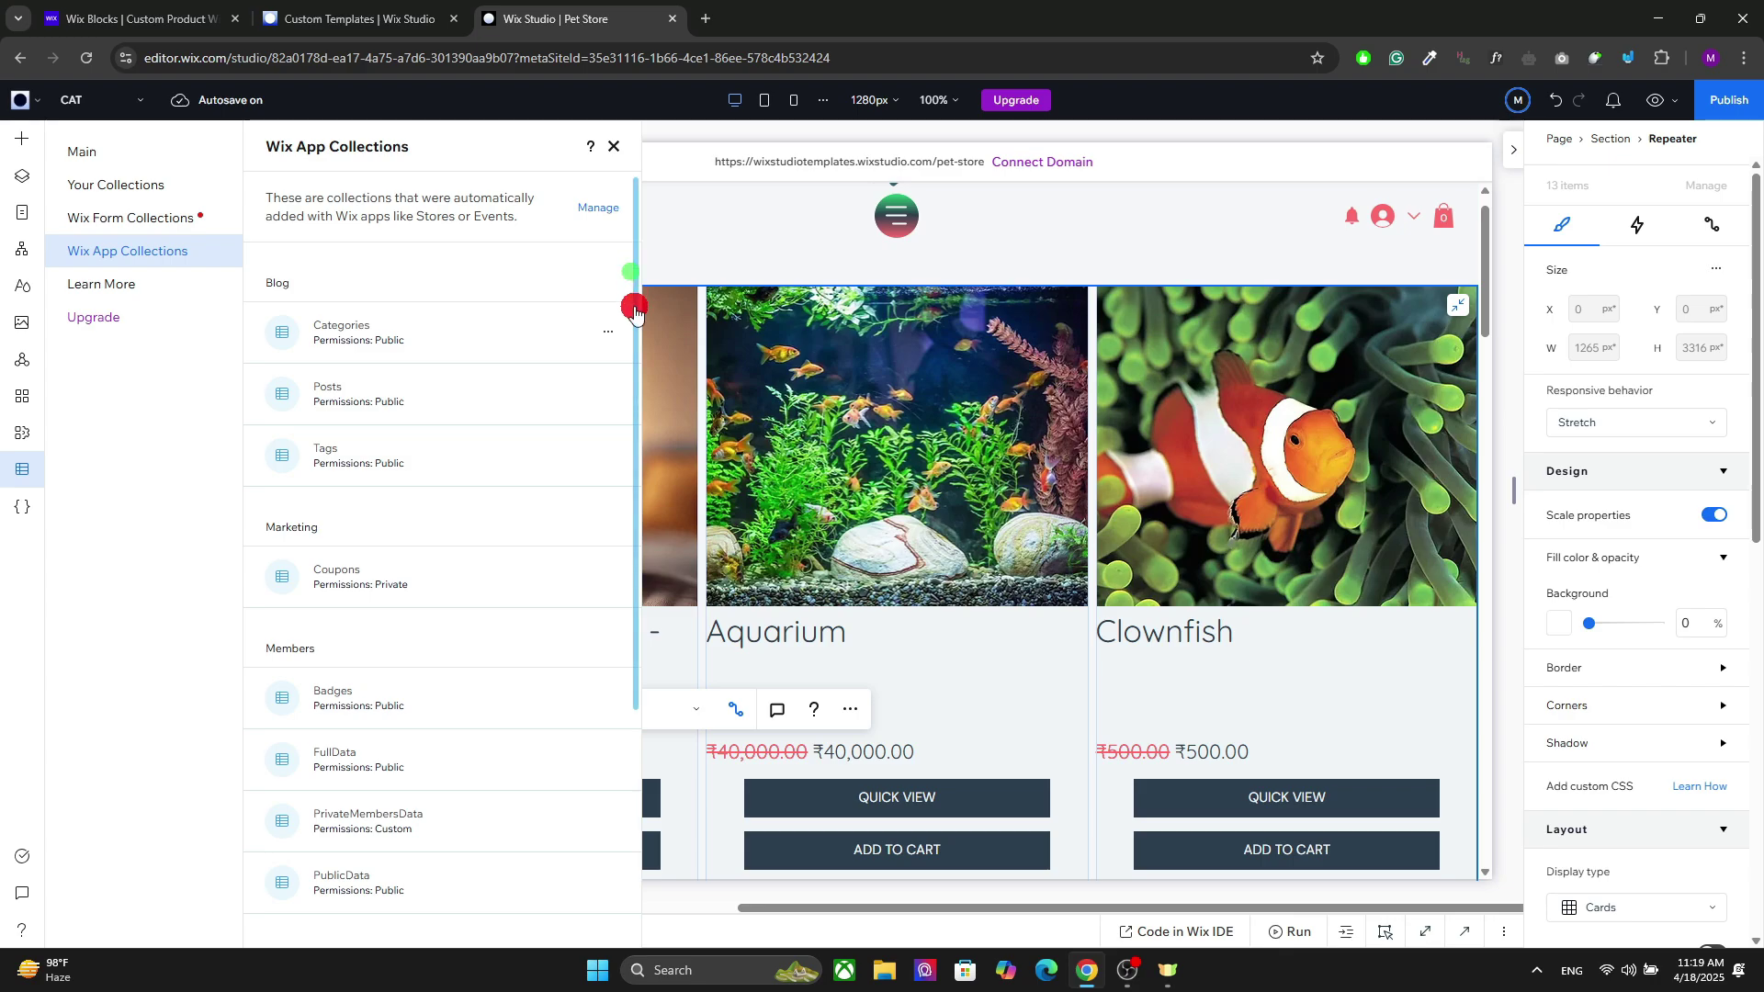
{"action": "scroll", "coordinate": [632, 551], "scroll_direction": "down", "scroll_amount": 4}
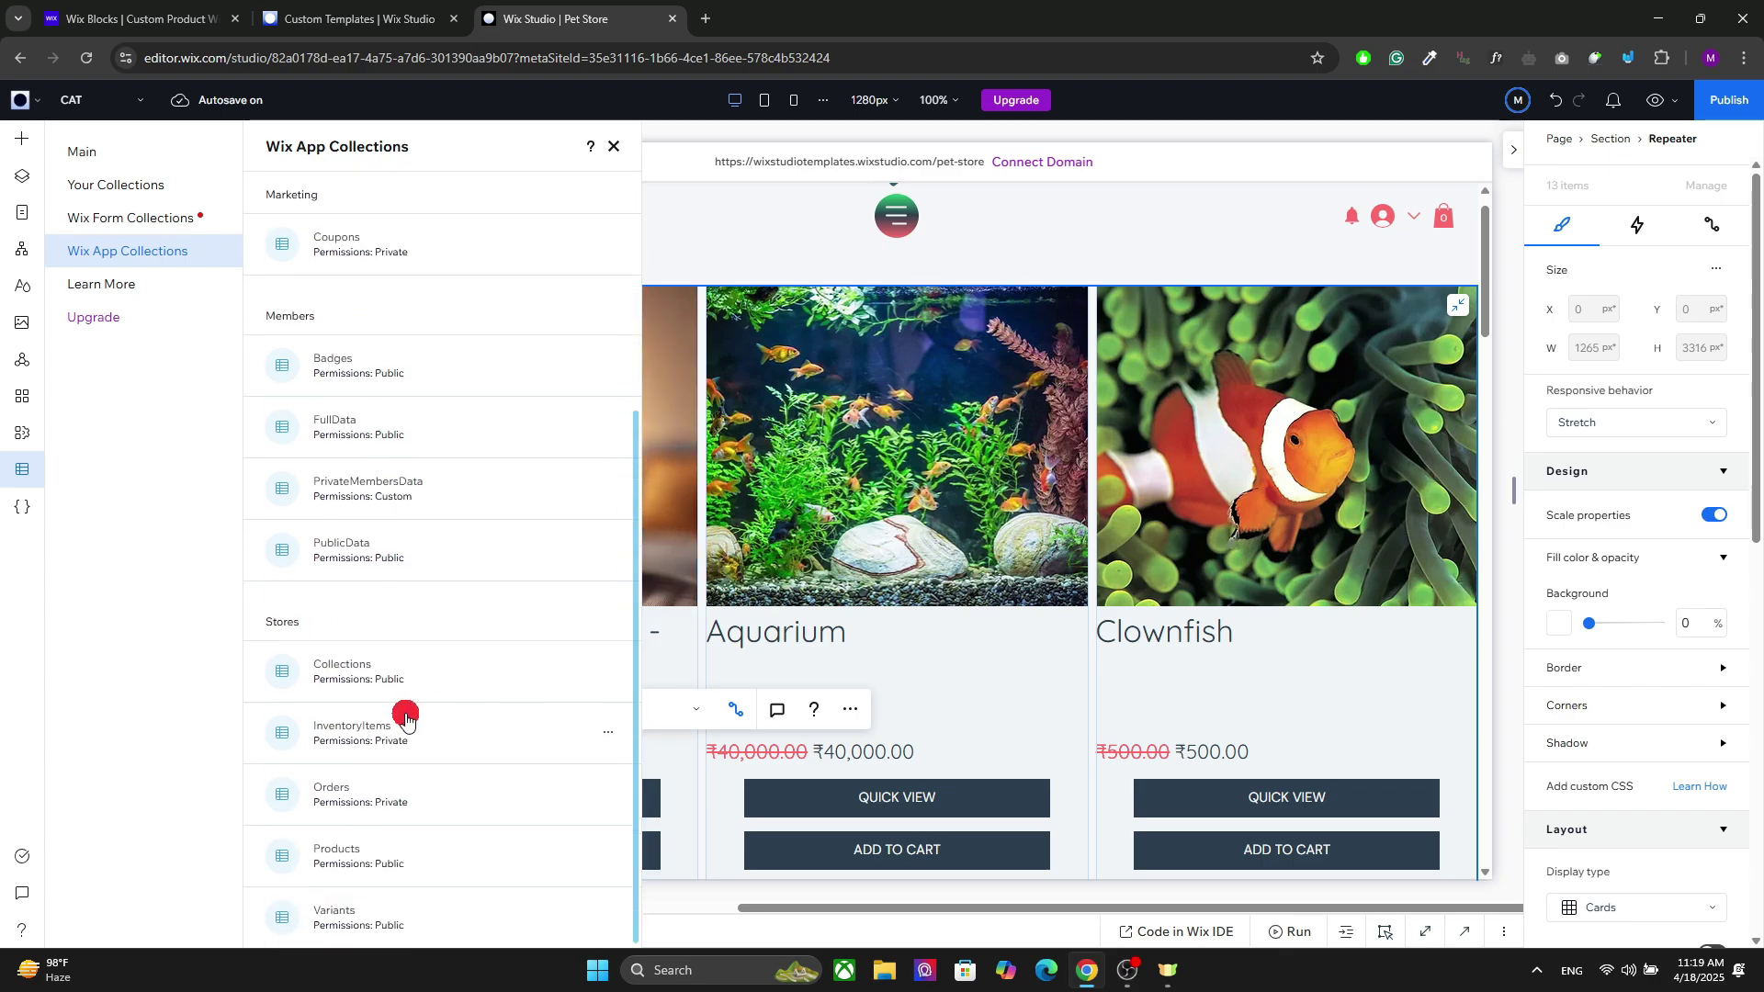
{"action": "left_click", "coordinate": [385, 674]}
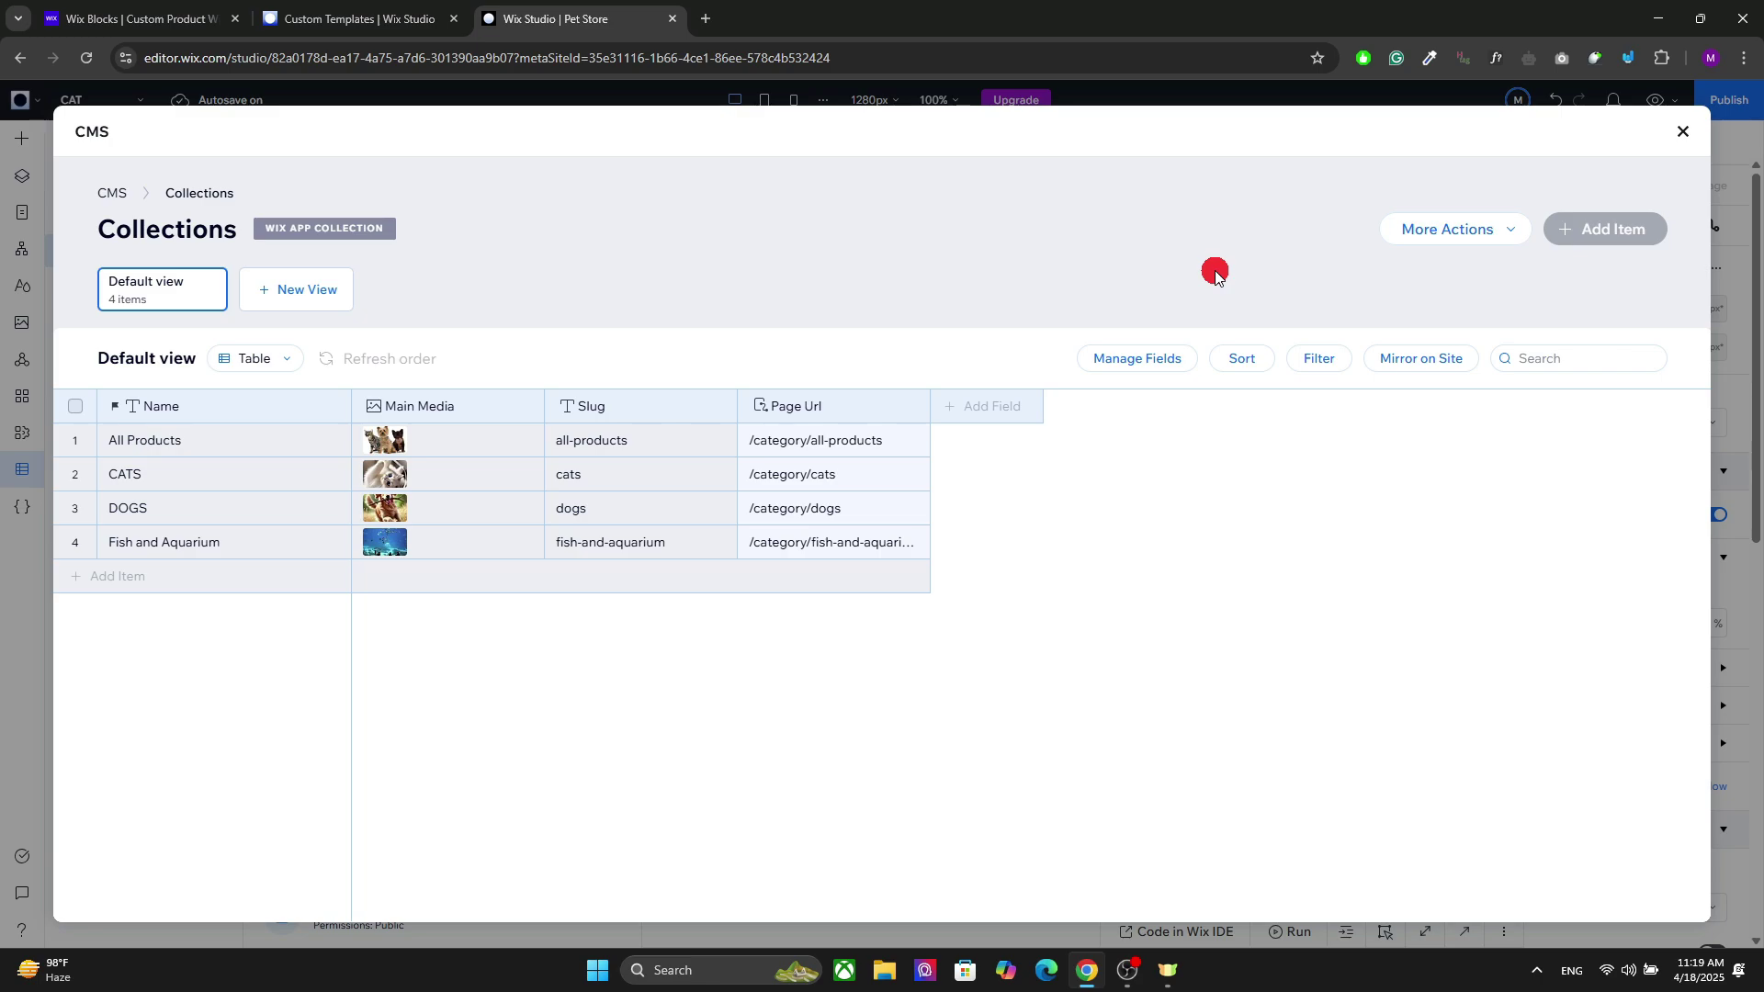
{"action": "left_click", "coordinate": [1147, 357]}
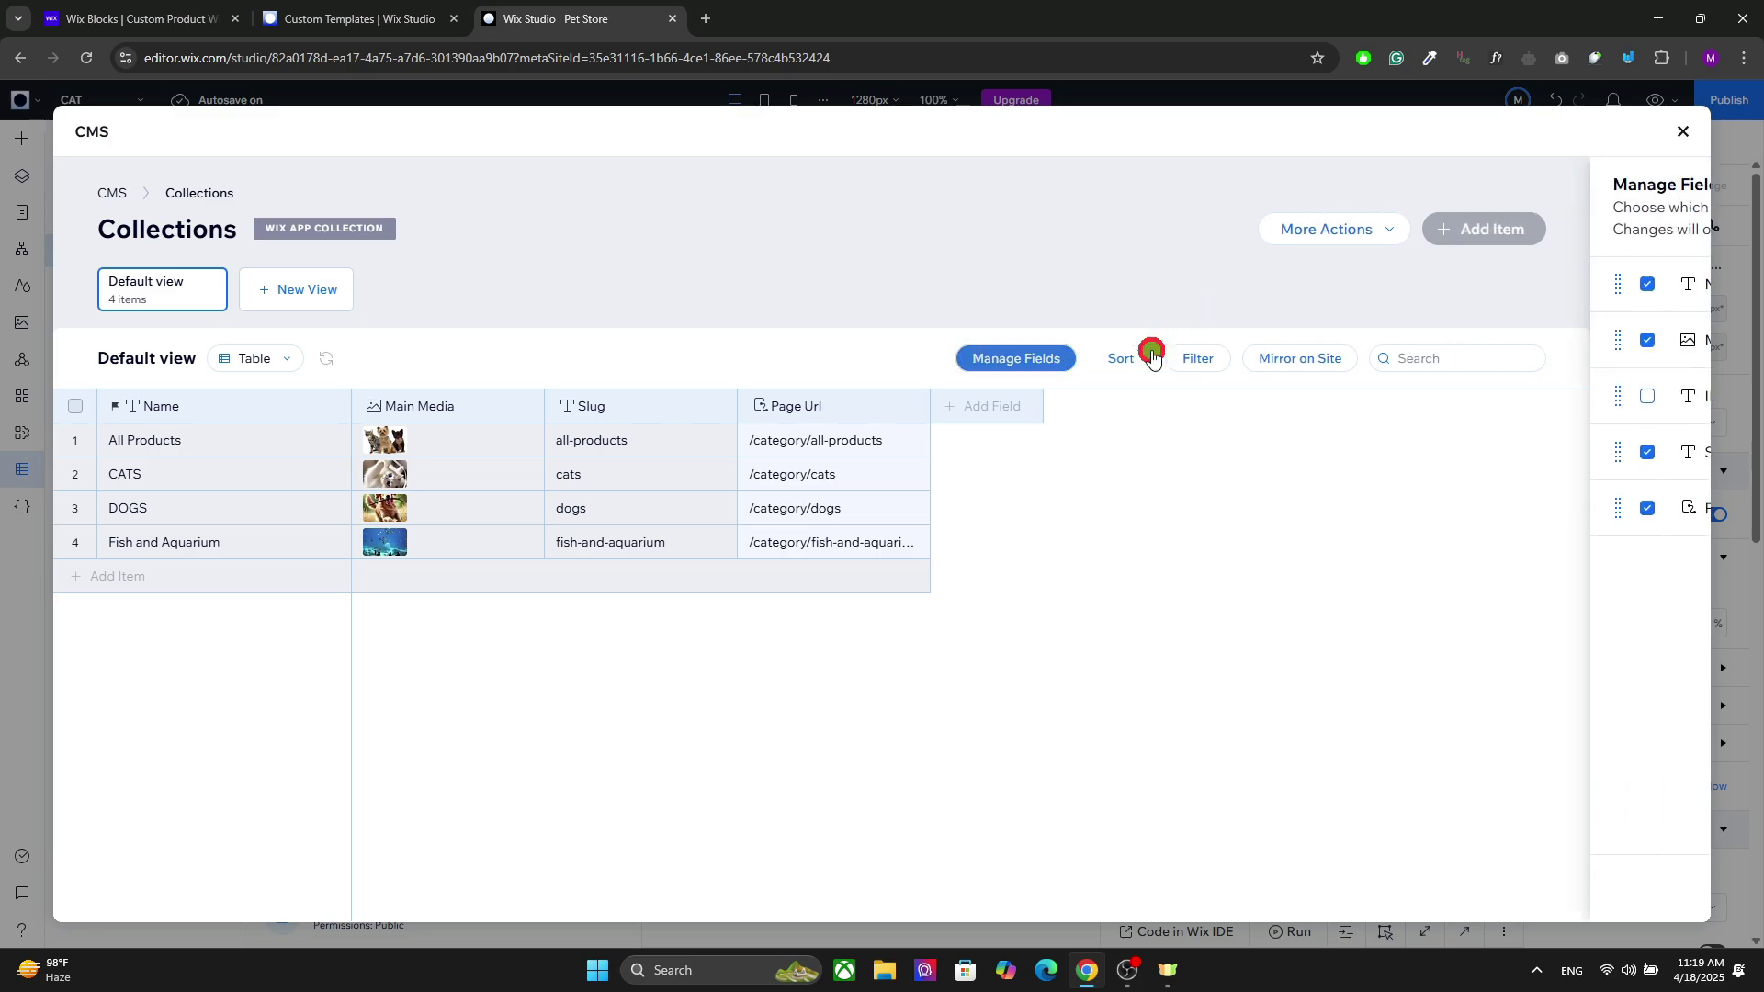
{"action": "left_click", "coordinate": [1385, 397]}
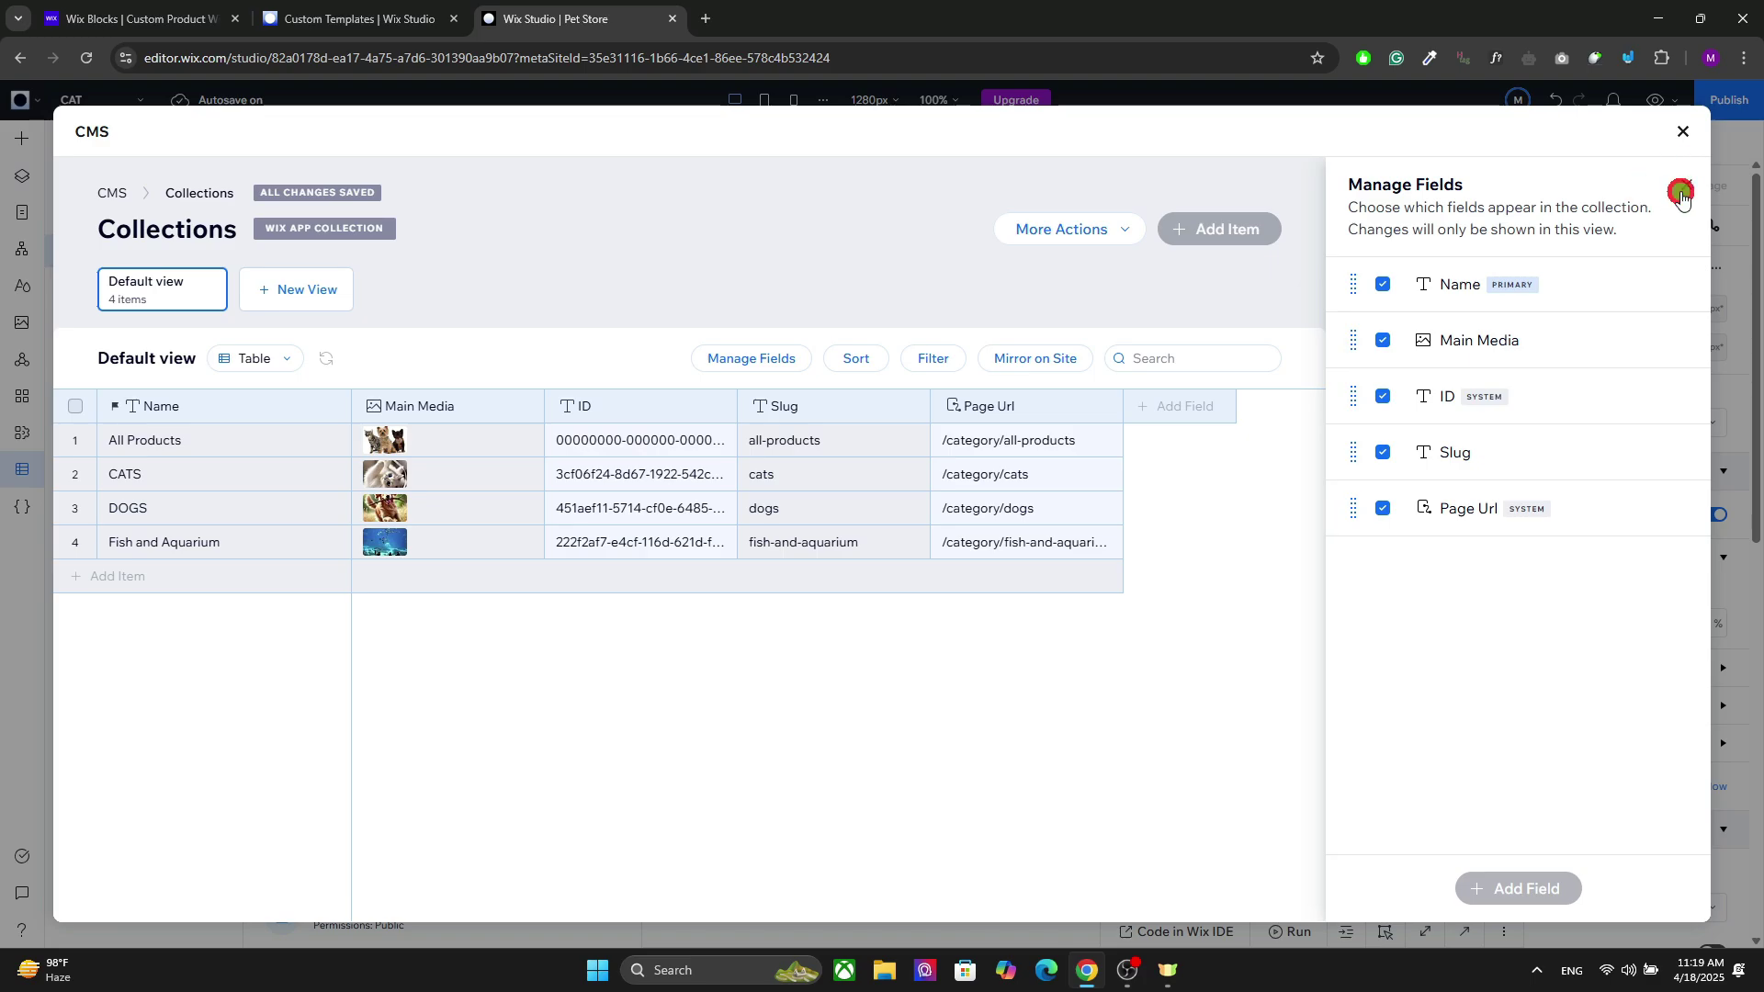
{"action": "left_click", "coordinate": [1688, 185]}
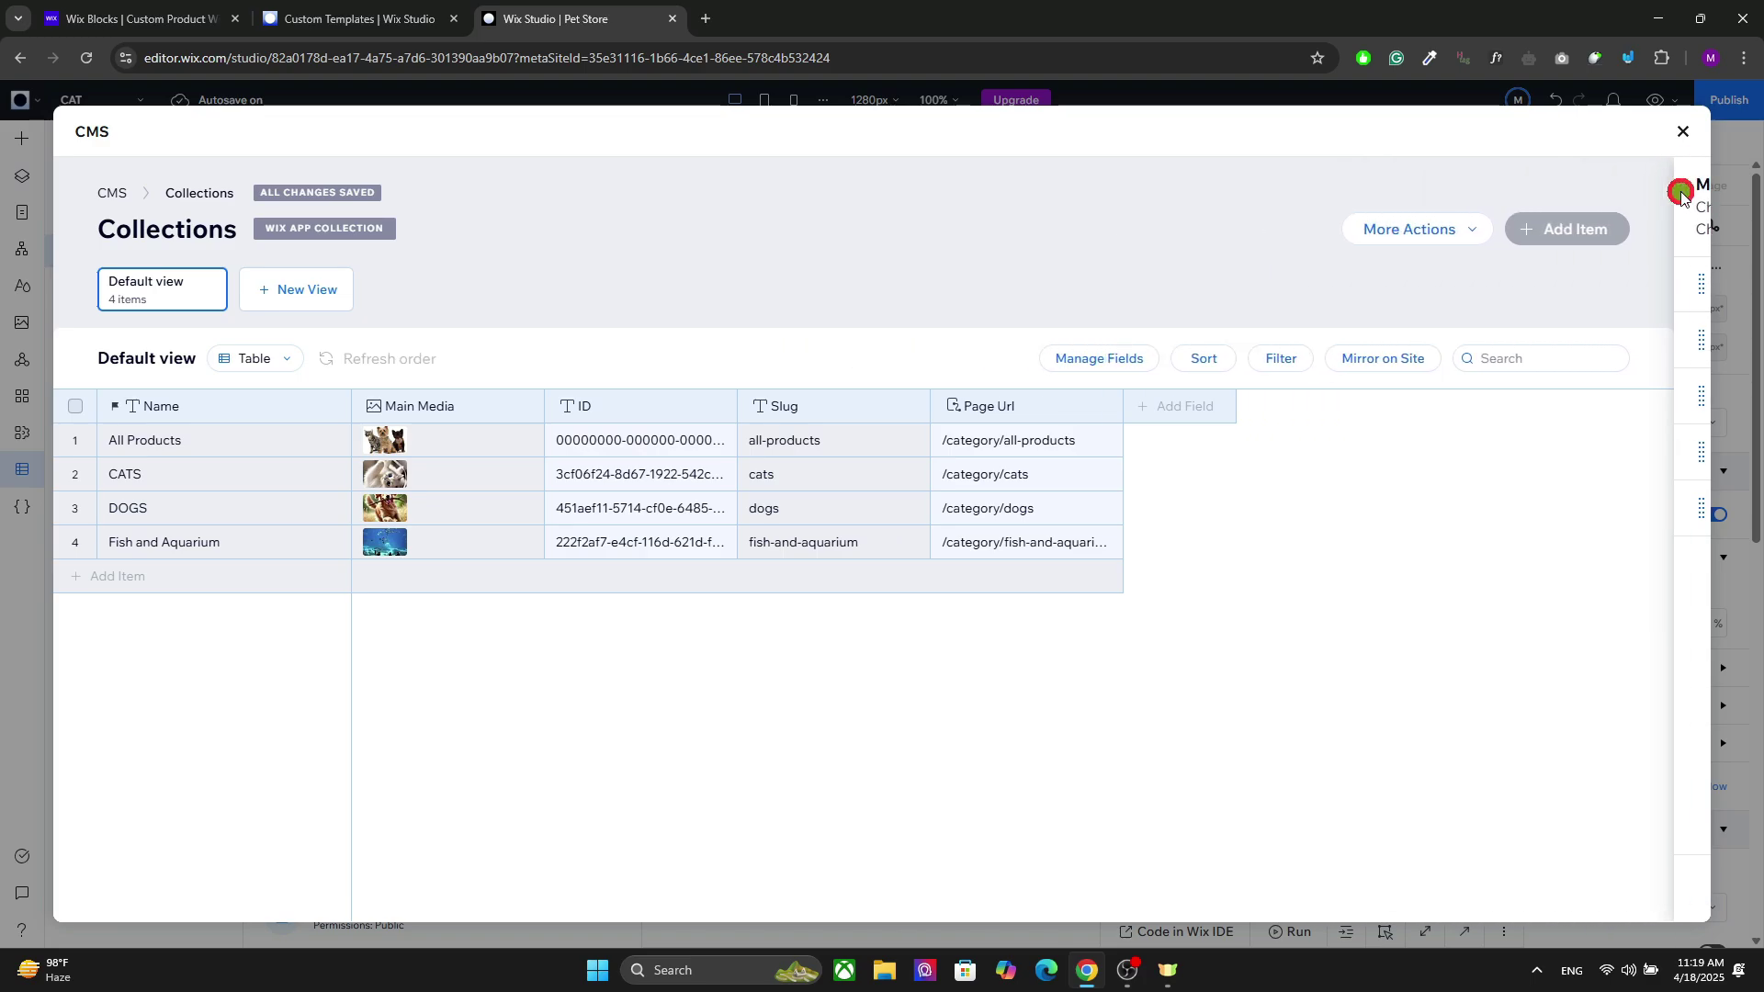
Copy the CATS collection's ID and close the CMS to return to the page editor.
{"action": "left_click", "coordinate": [613, 474]}
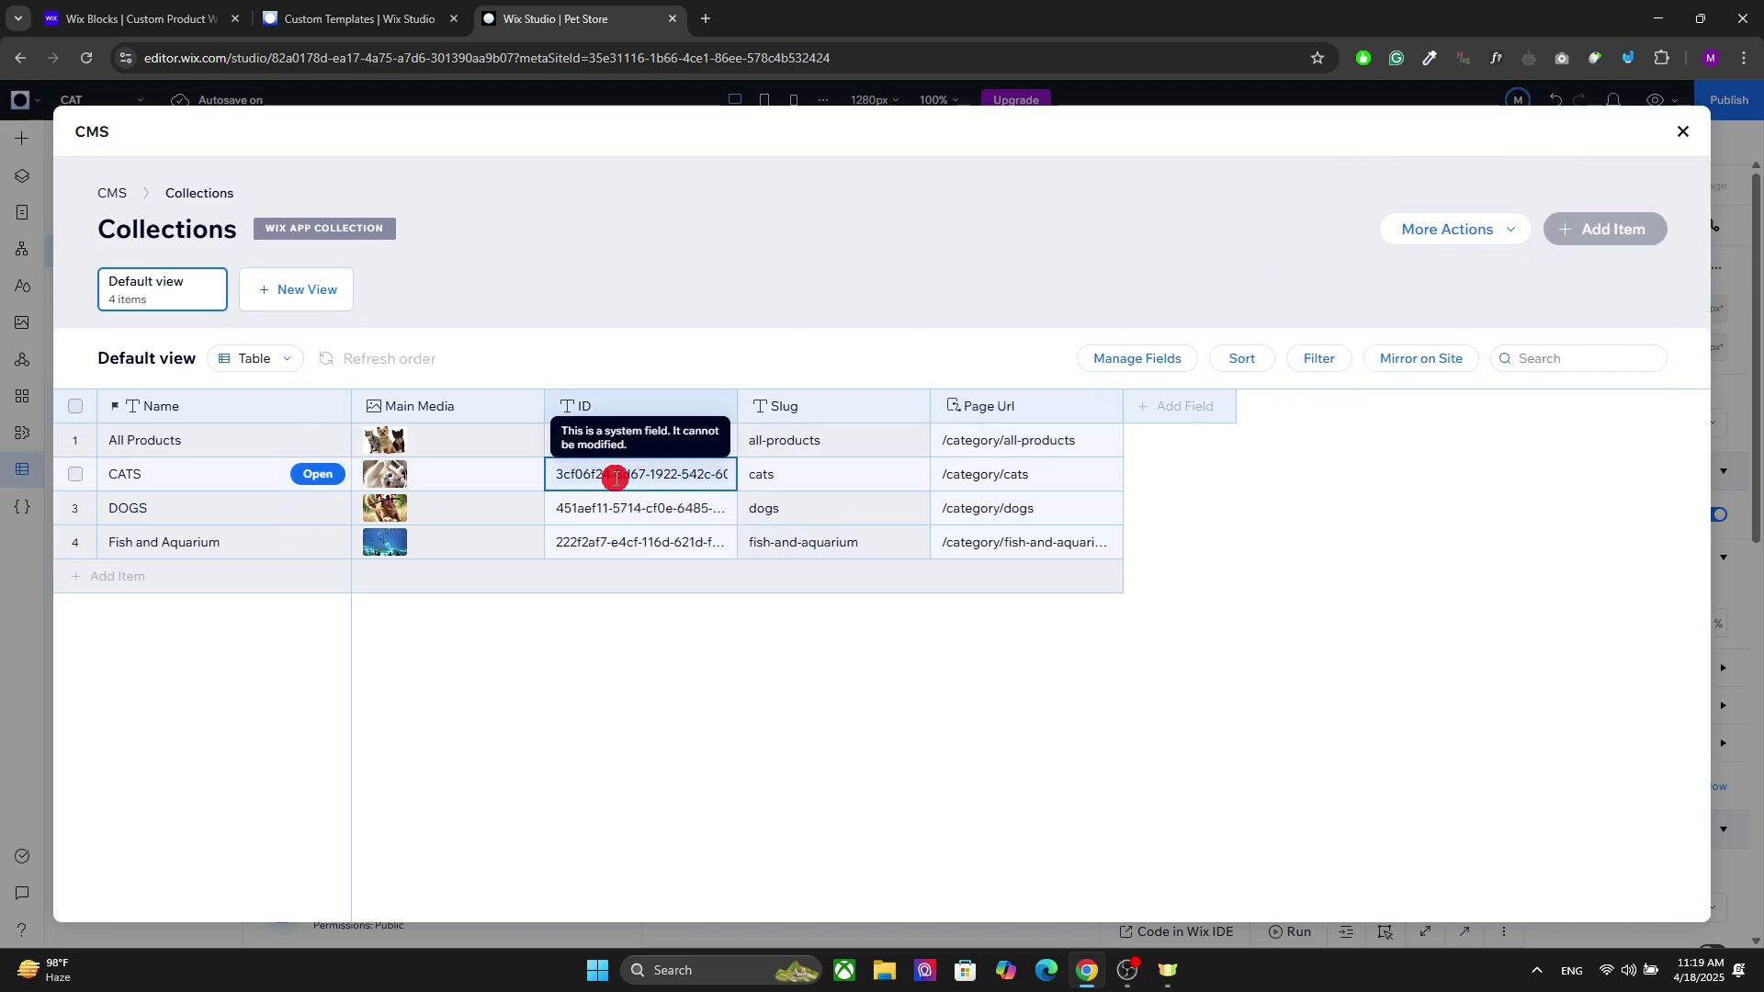
{"action": "key", "text": "ctrl+c"}
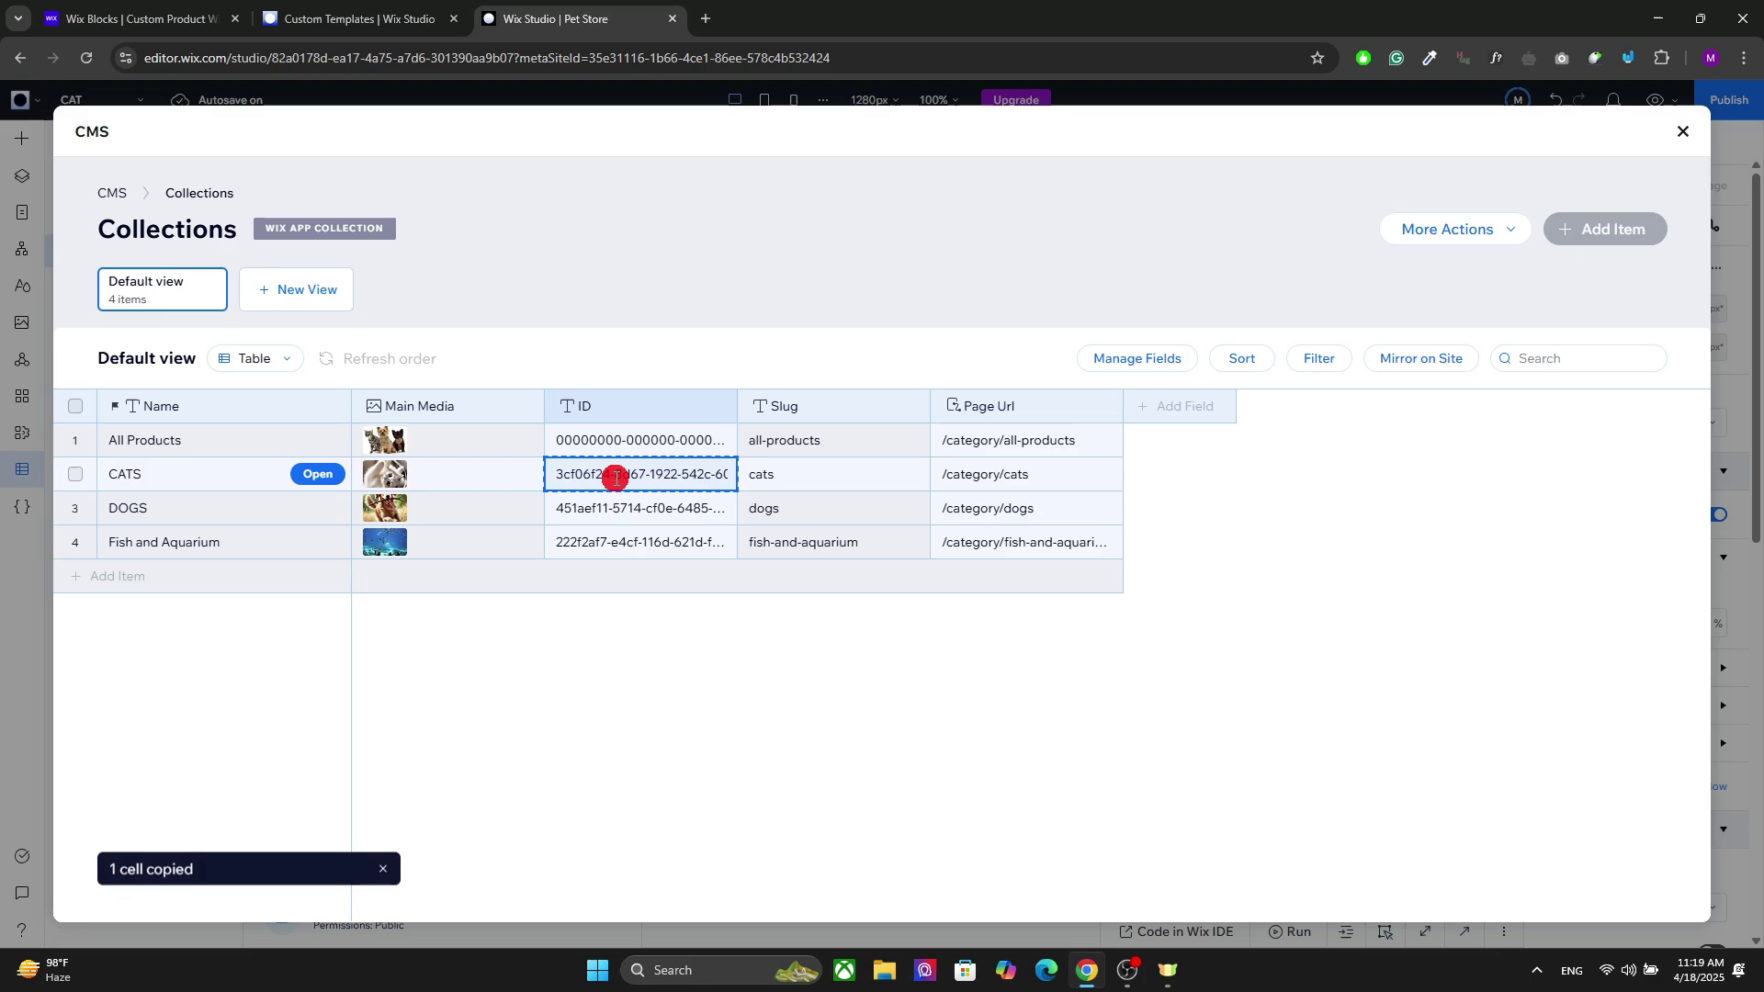
{"action": "left_click", "coordinate": [1681, 135]}
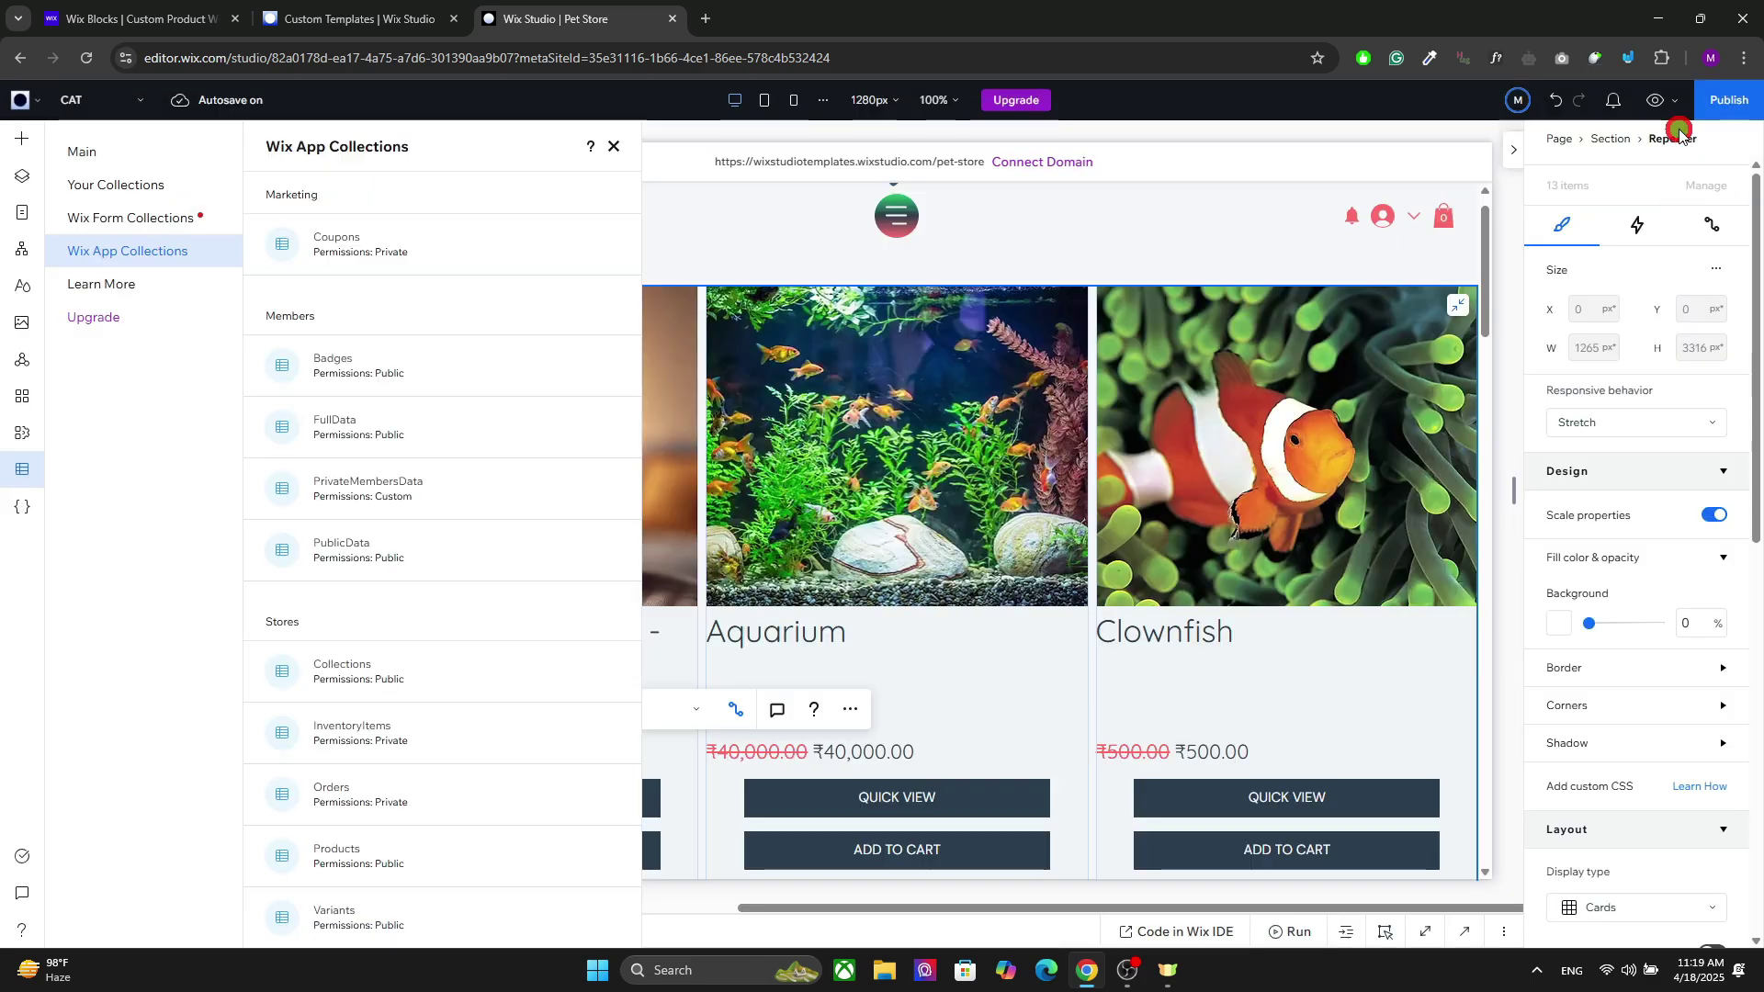
{"action": "left_click", "coordinate": [614, 150]}
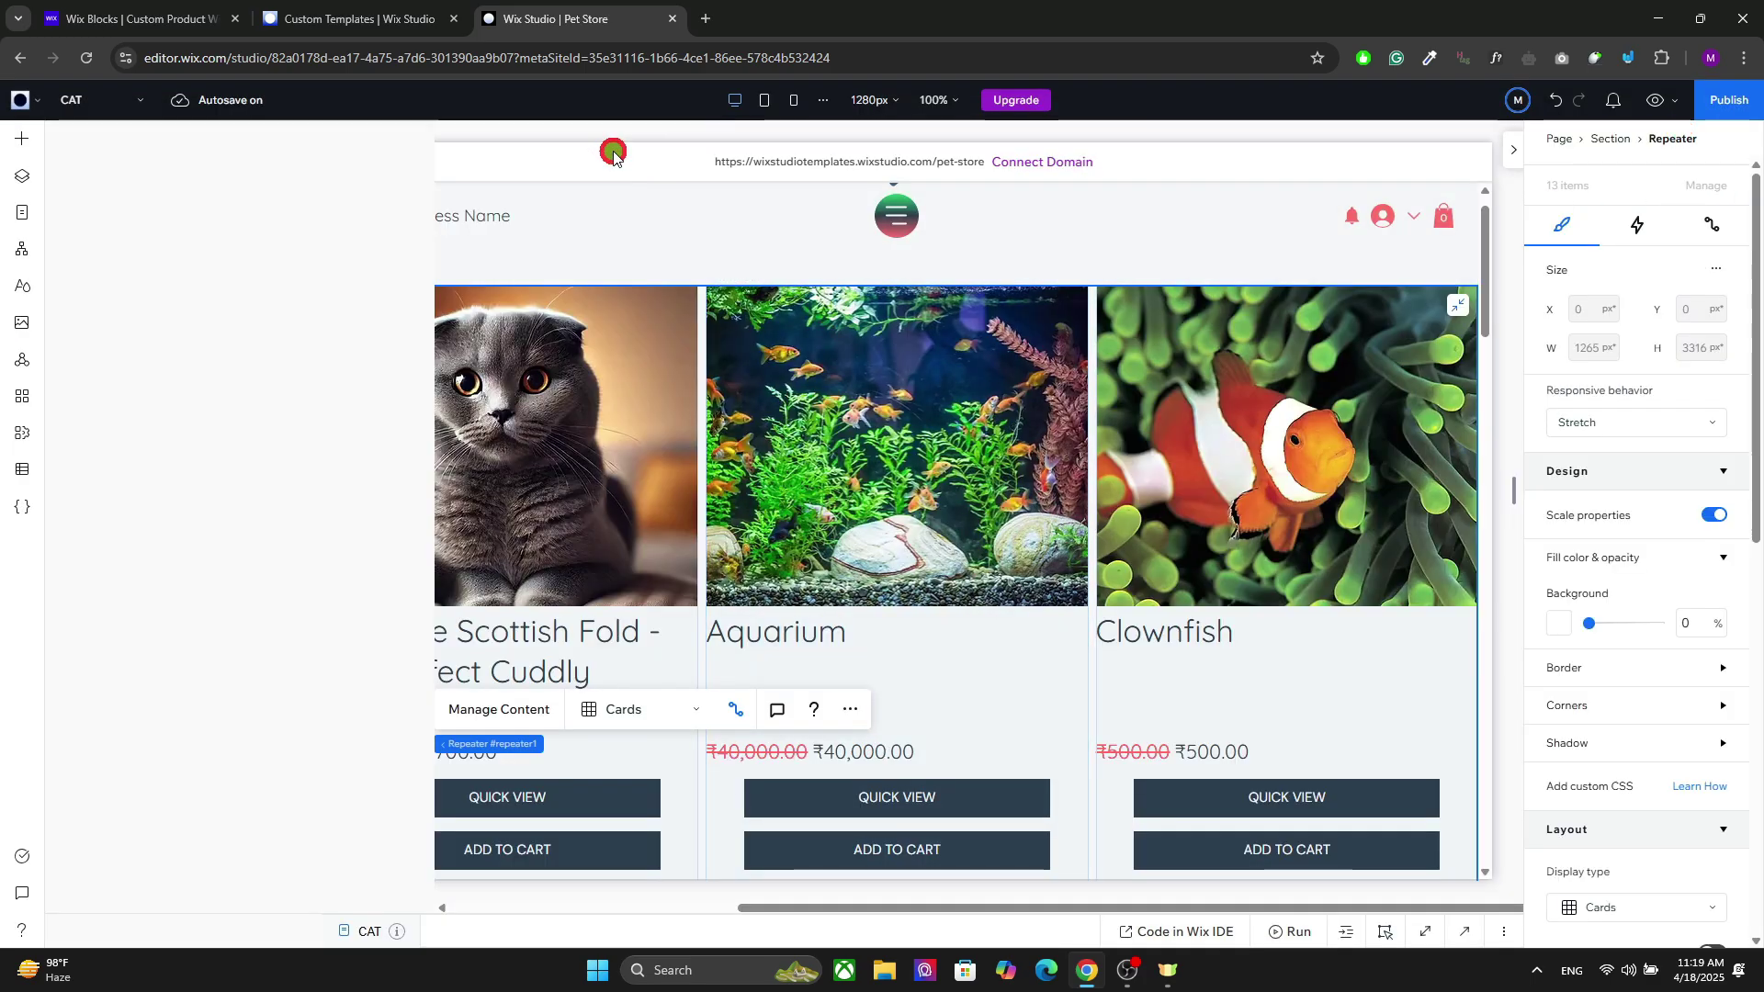
Replace the collectionId value in the CAT page code with the copied CATS collection ID.
{"action": "left_click", "coordinate": [1465, 932]}
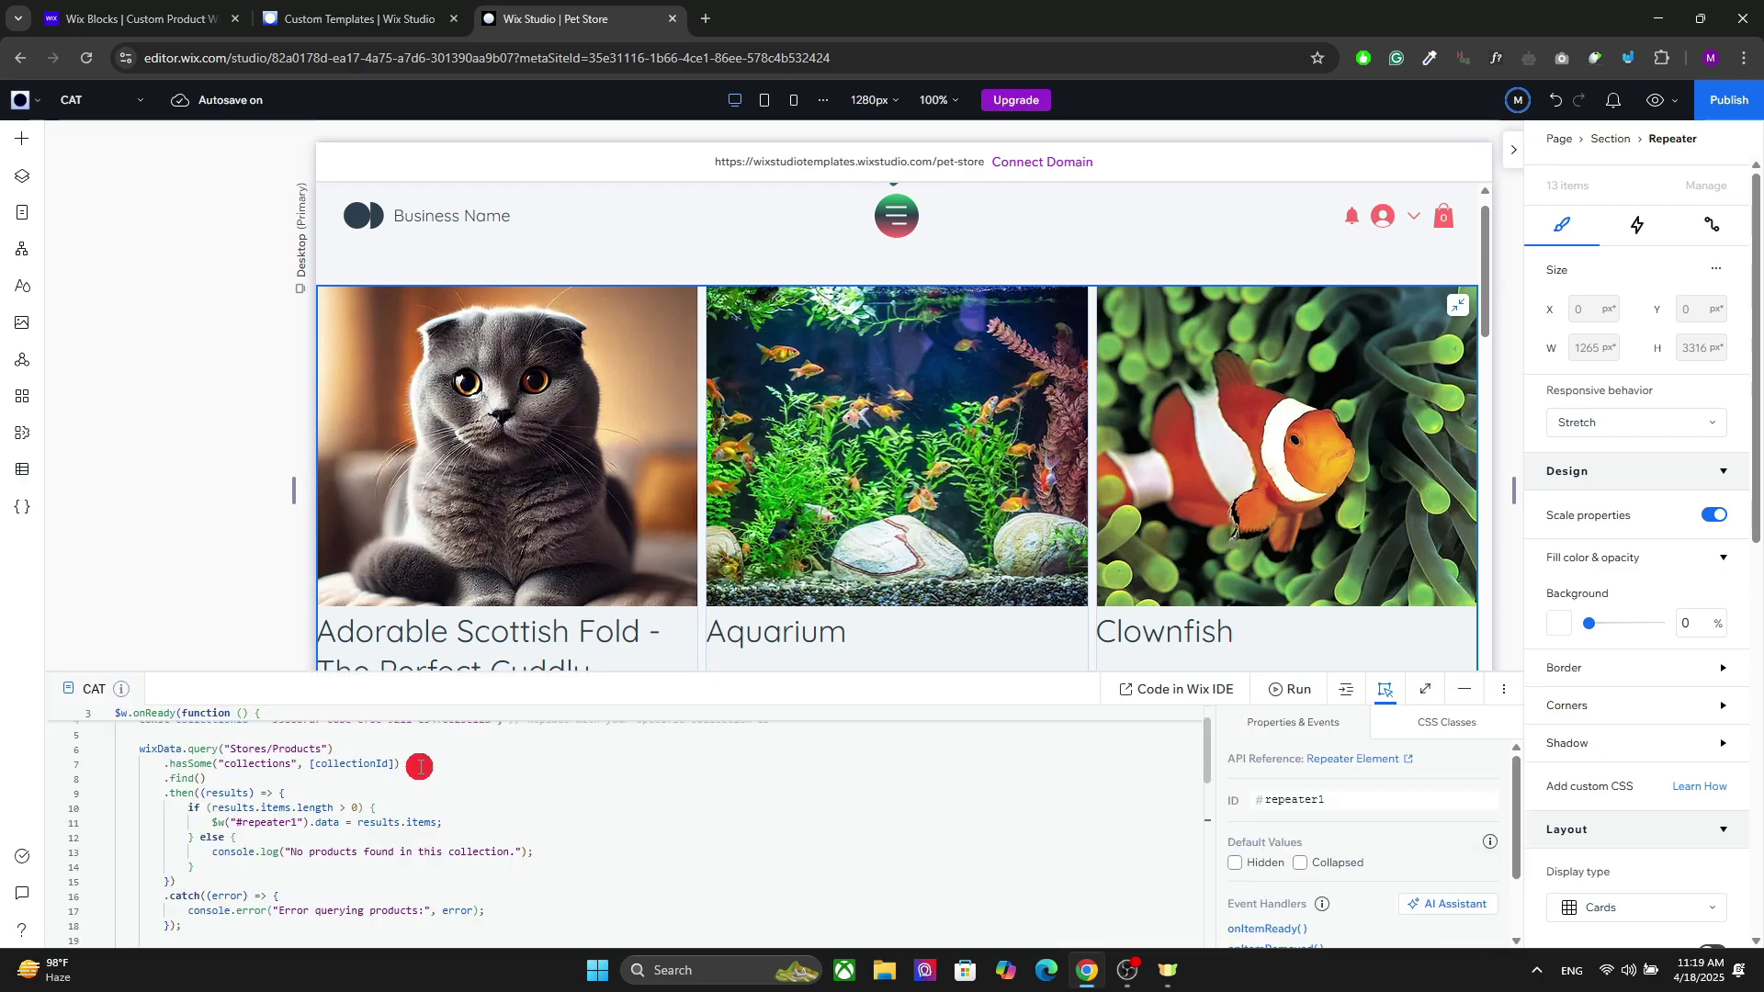
{"action": "left_click_drag", "start_coordinate": [1209, 743], "coordinate": [1202, 667]}
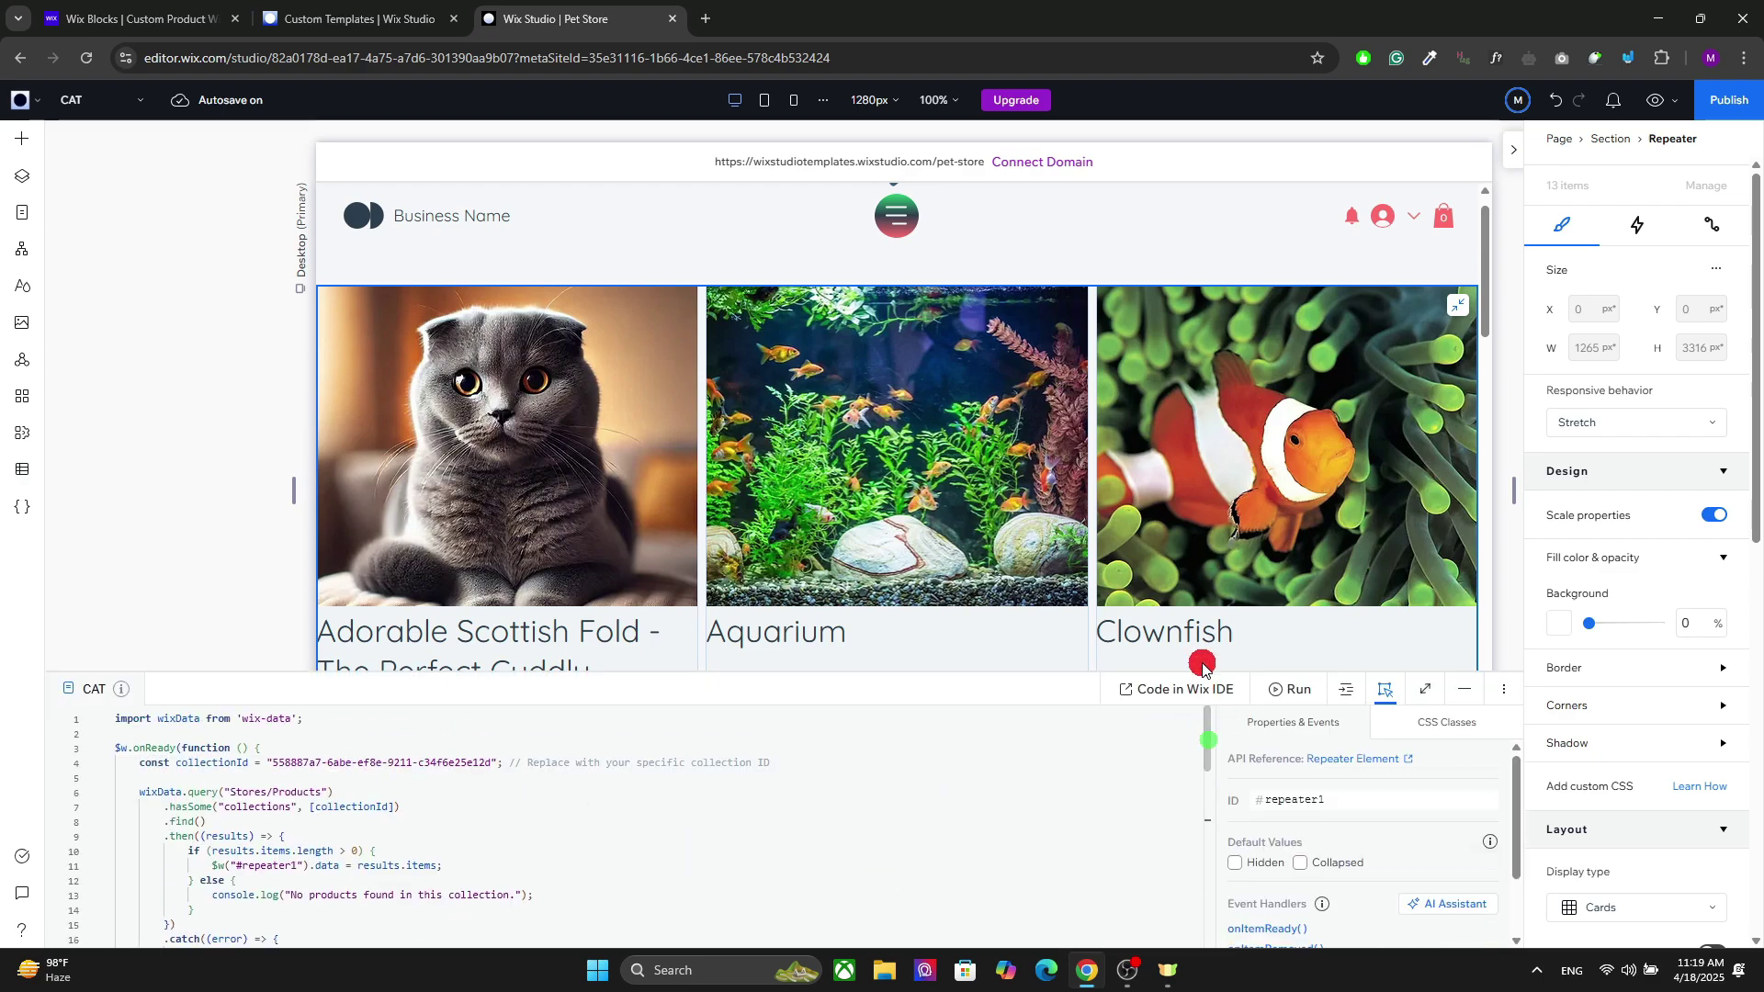
{"action": "double_click", "coordinate": [303, 765]}
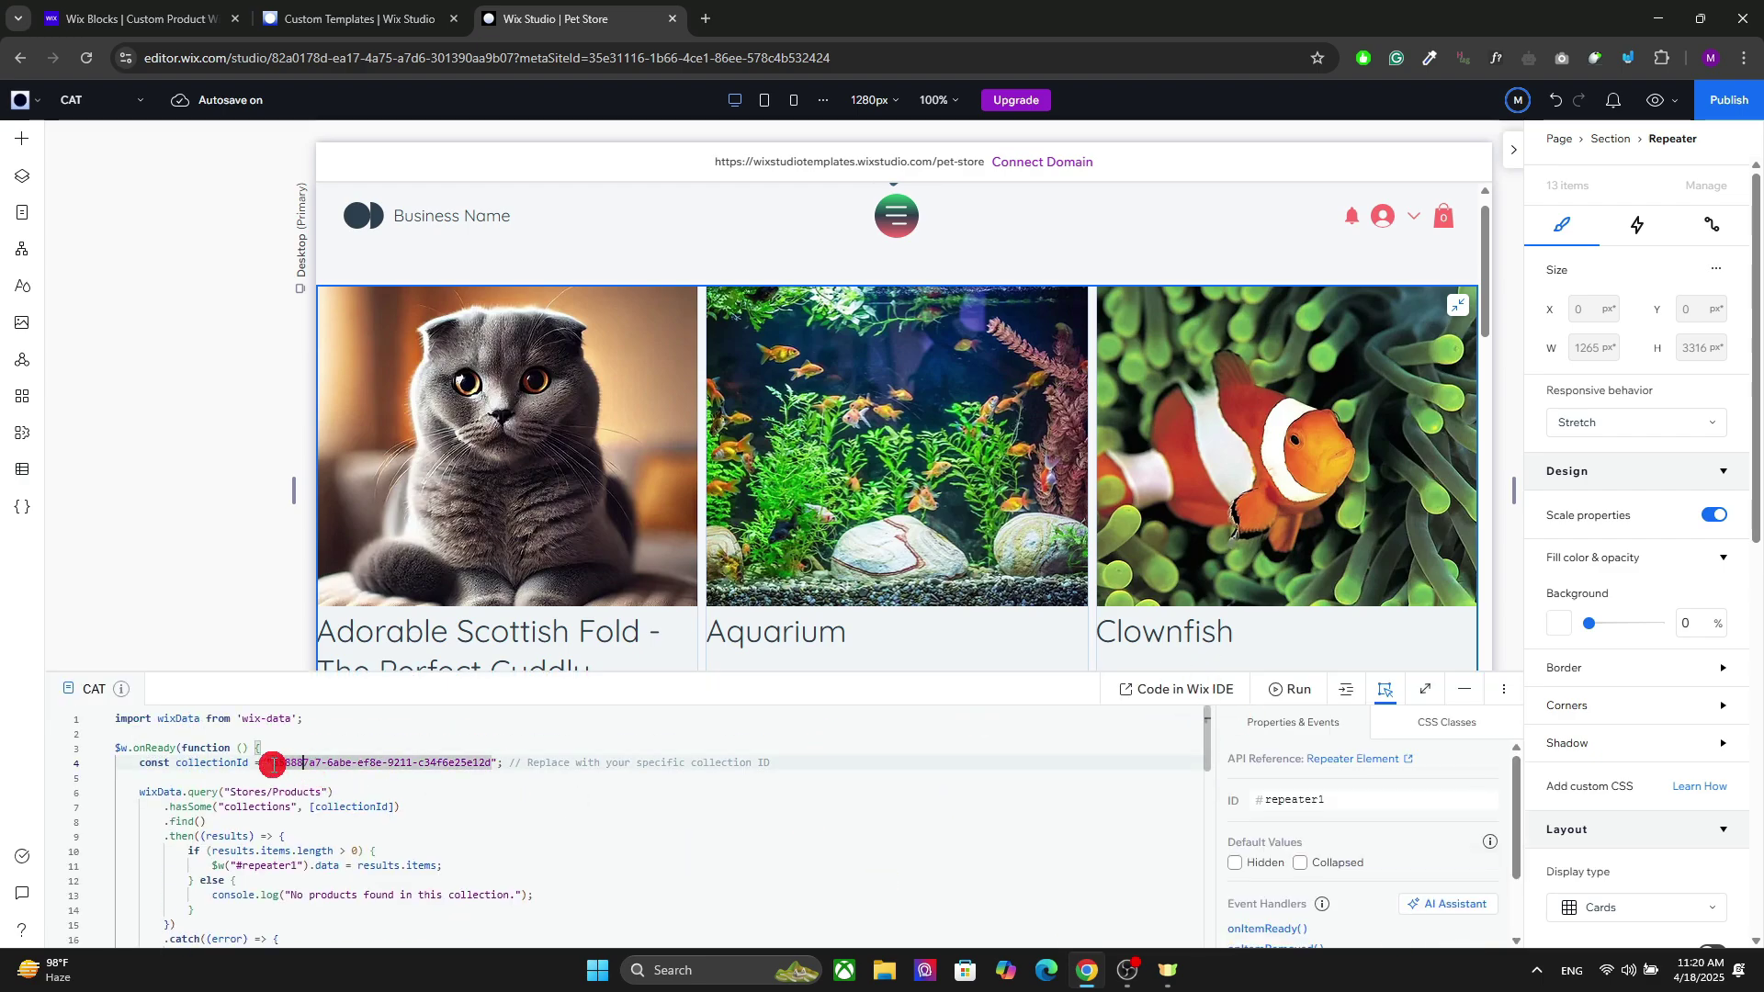
{"action": "left_click_drag", "start_coordinate": [273, 765], "coordinate": [499, 766]}
{"action": "key", "text": "ctrl+v"}
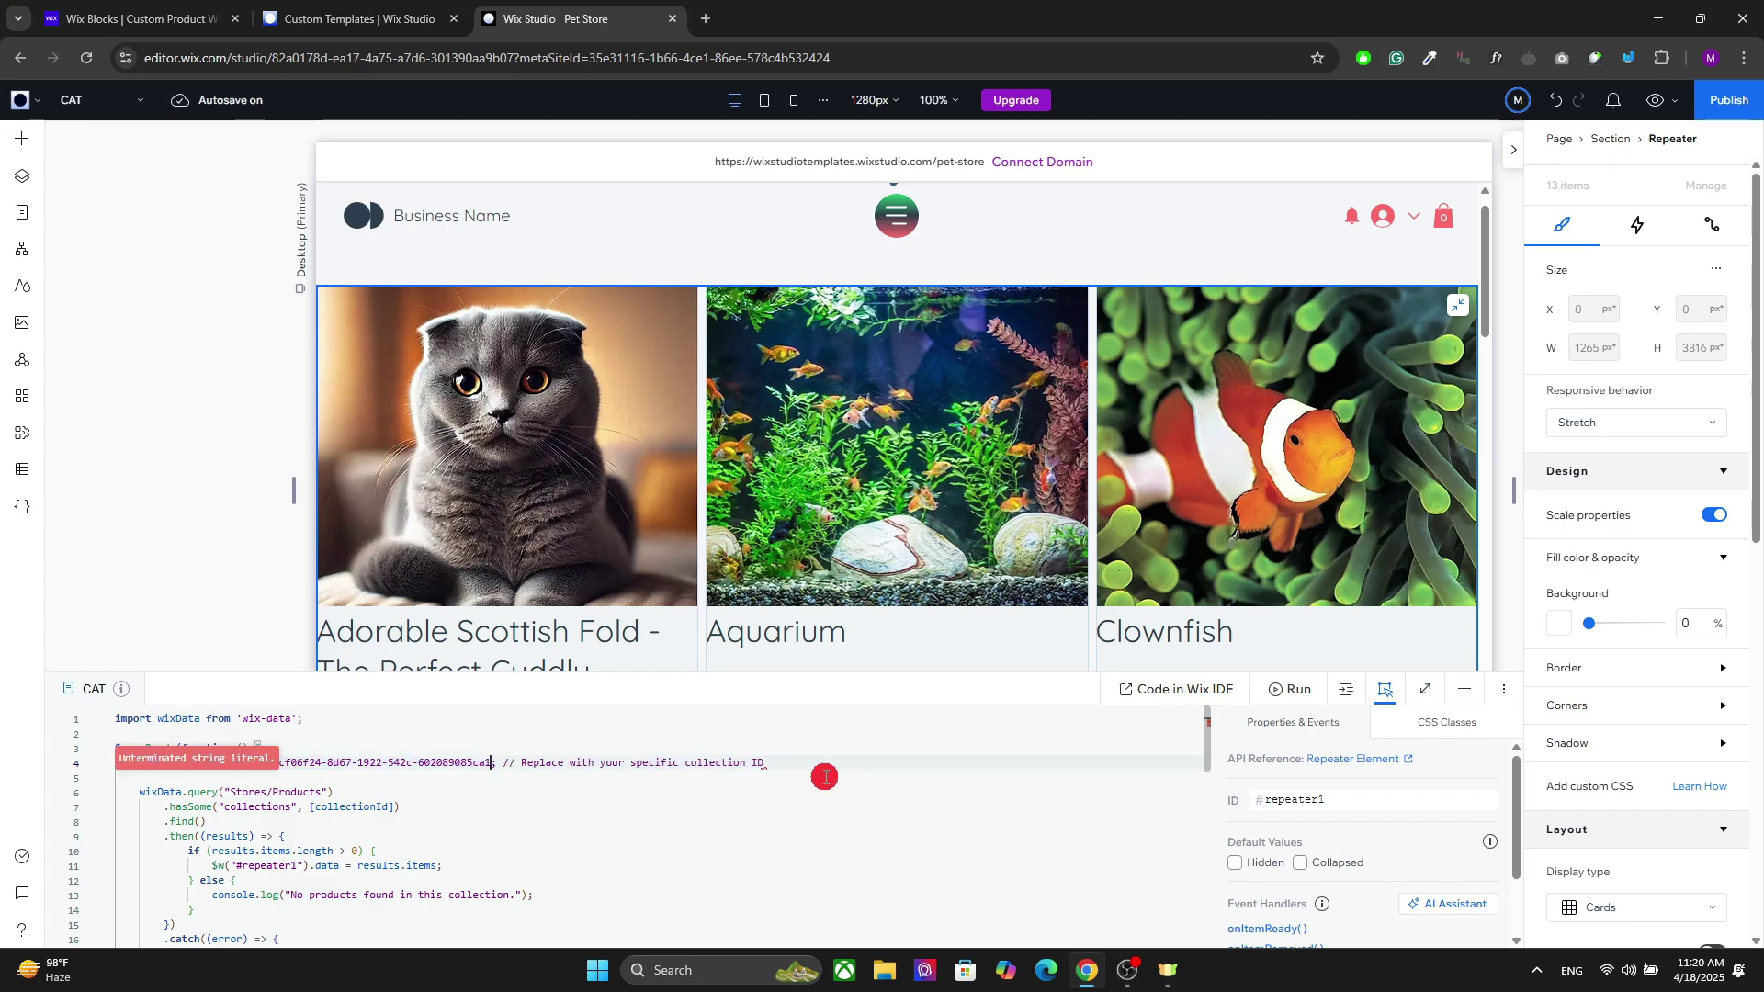
{"action": "left_click", "coordinate": [716, 835]}
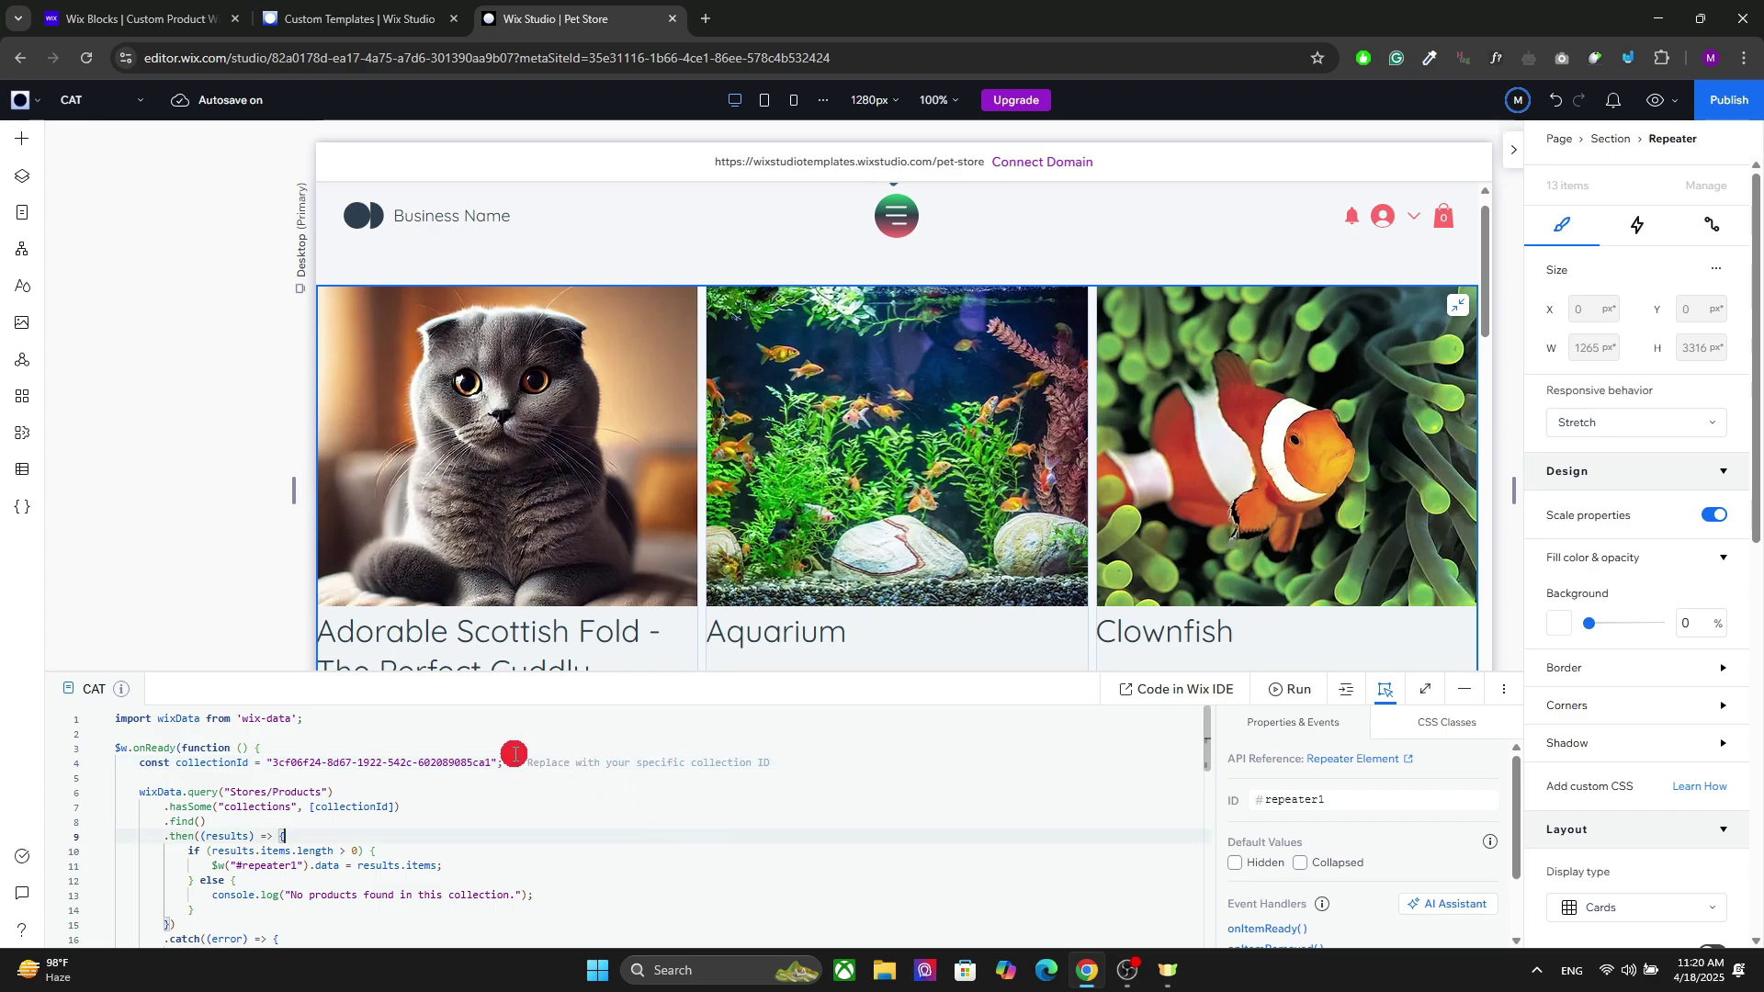
Review the comment beside the collection ID and preview the page to check the CATS product filtering.
{"action": "left_click_drag", "start_coordinate": [513, 762], "coordinate": [791, 757]}
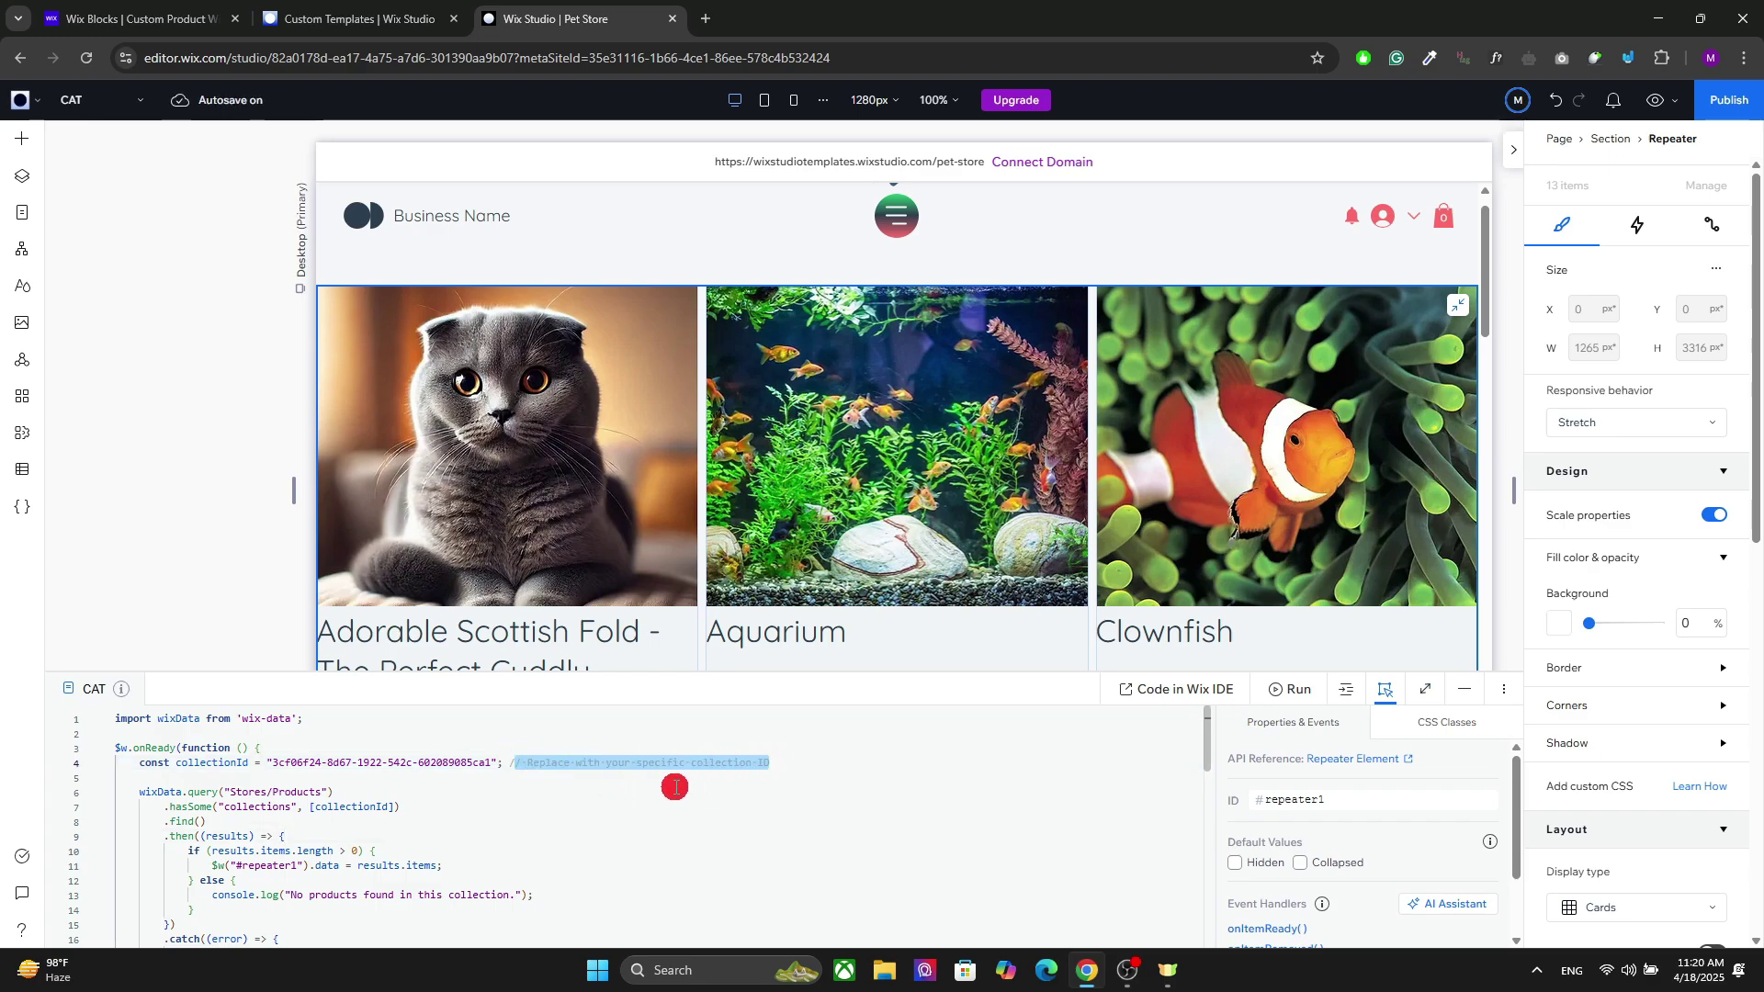
{"action": "left_click", "coordinate": [719, 786]}
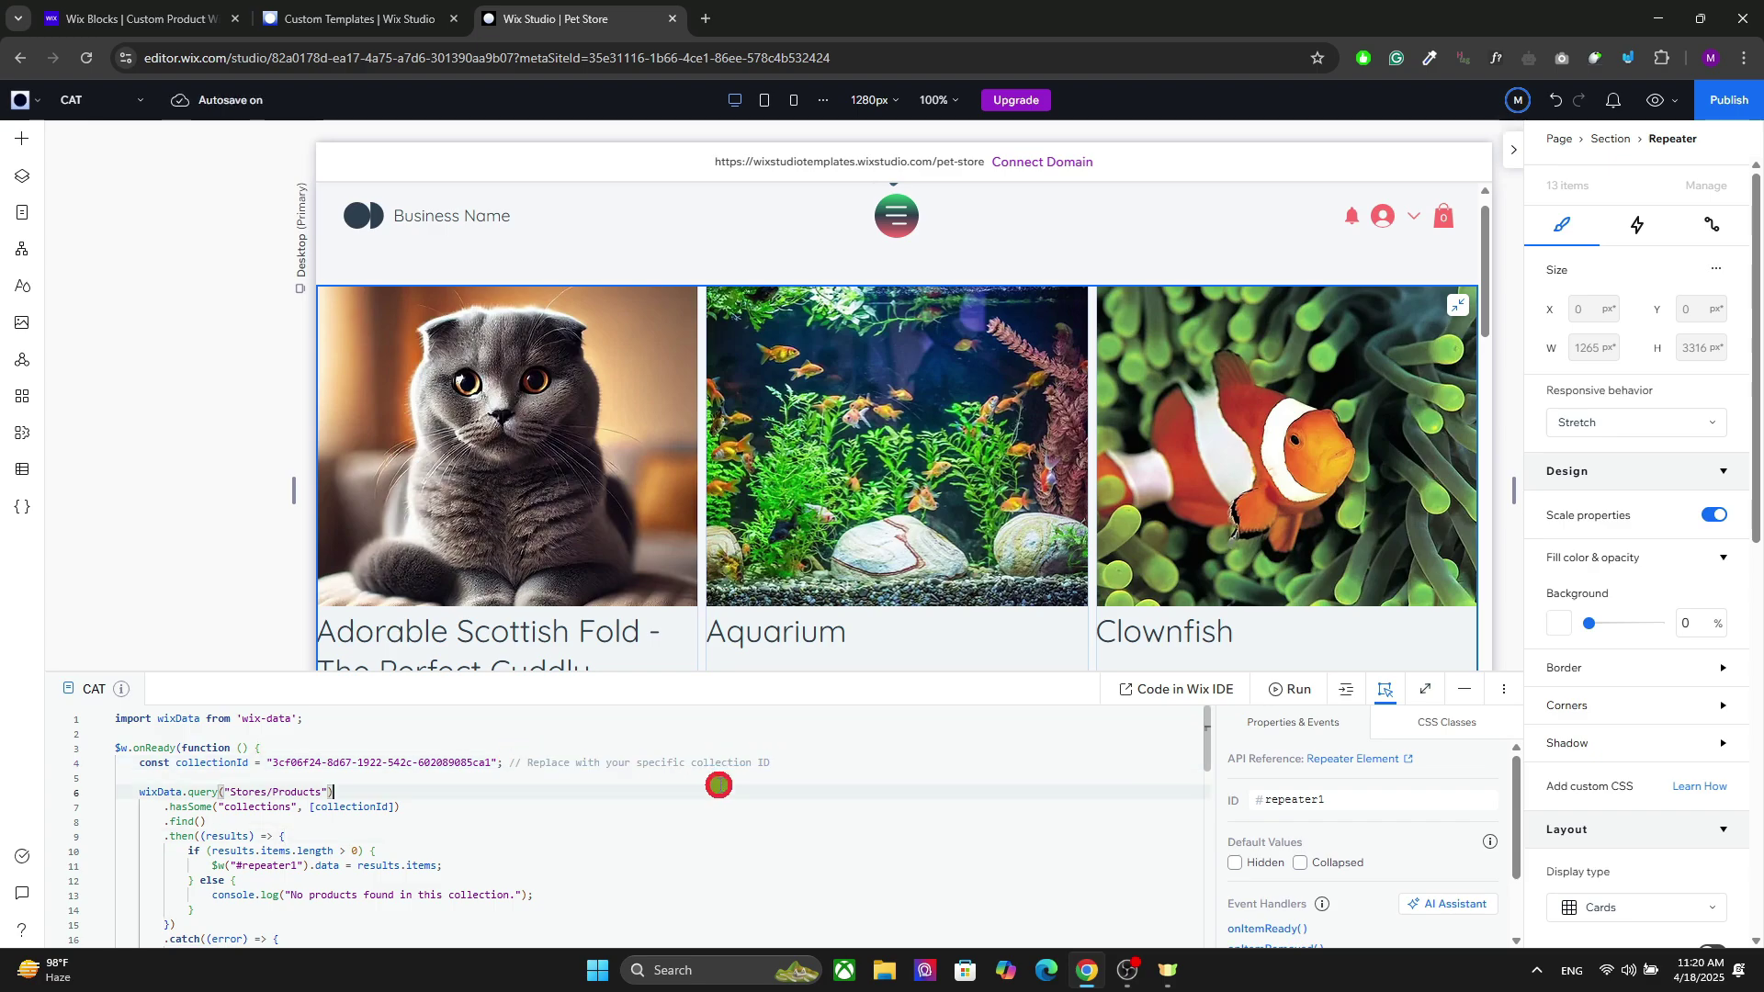
{"action": "left_click", "coordinate": [1657, 95]}
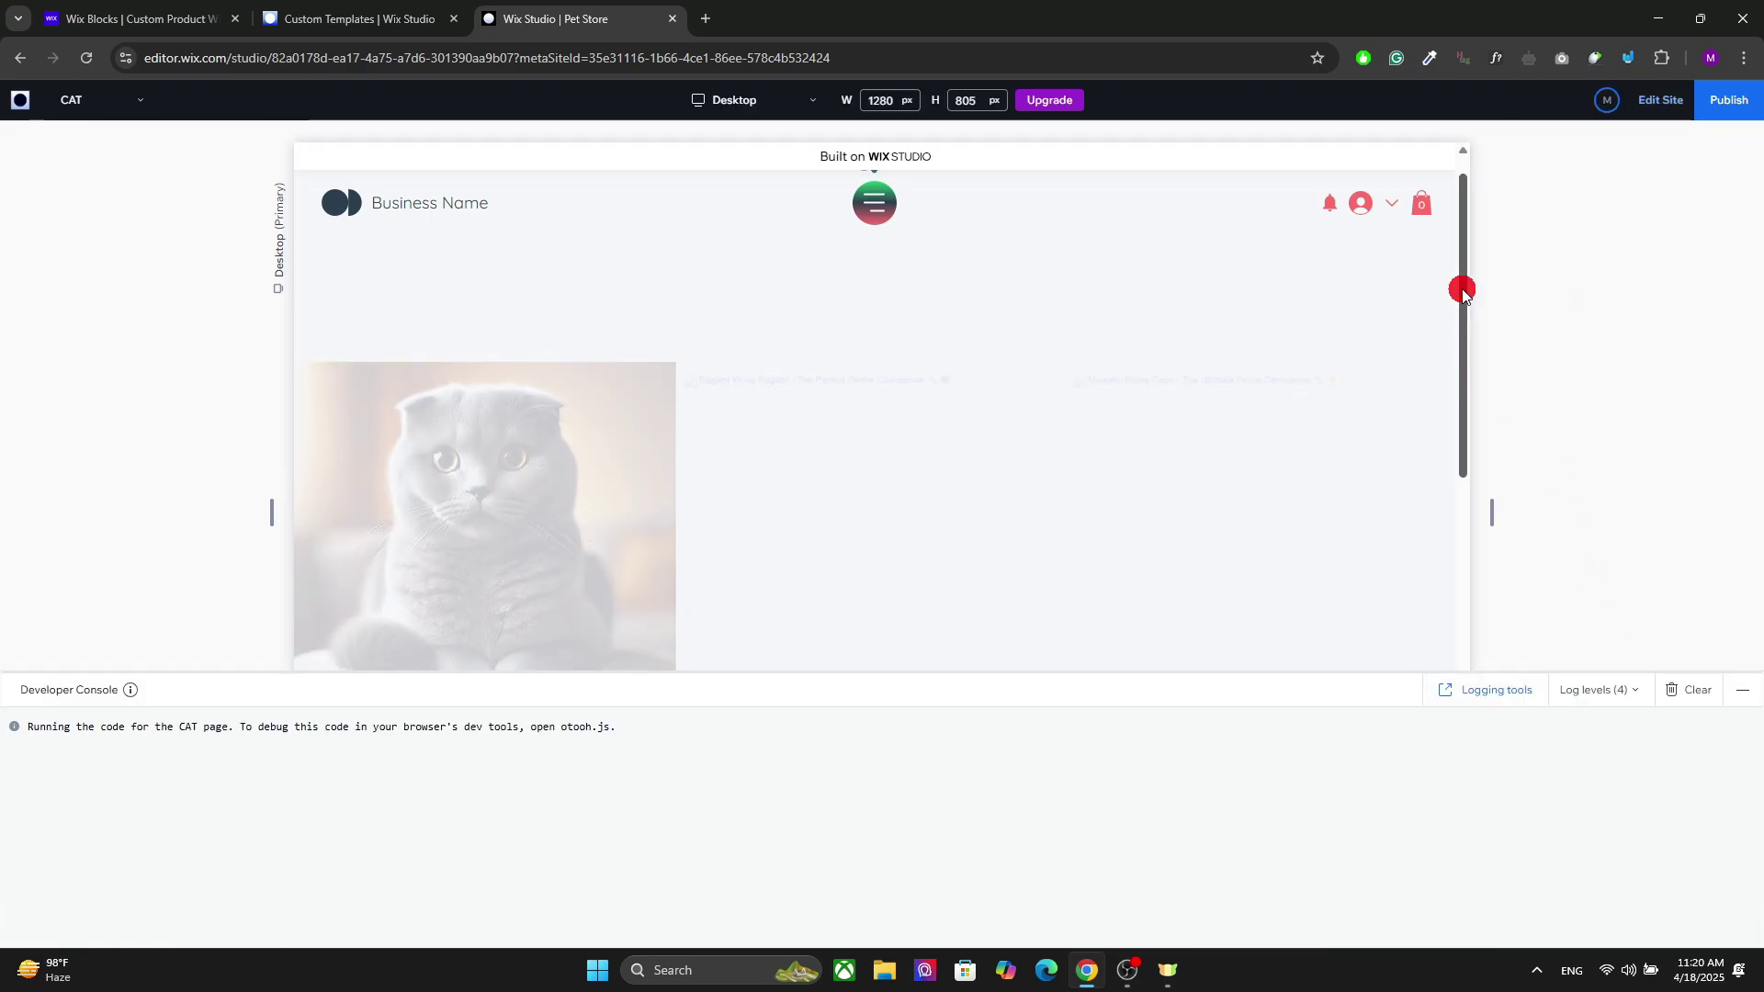
{"action": "mouse_move", "coordinate": [1463, 290]}
{"action": "left_mouse_down"}
{"action": "mouse_move", "coordinate": [1459, 696]}
{"action": "mouse_move", "coordinate": [1465, 263]}
{"action": "left_mouse_up"}
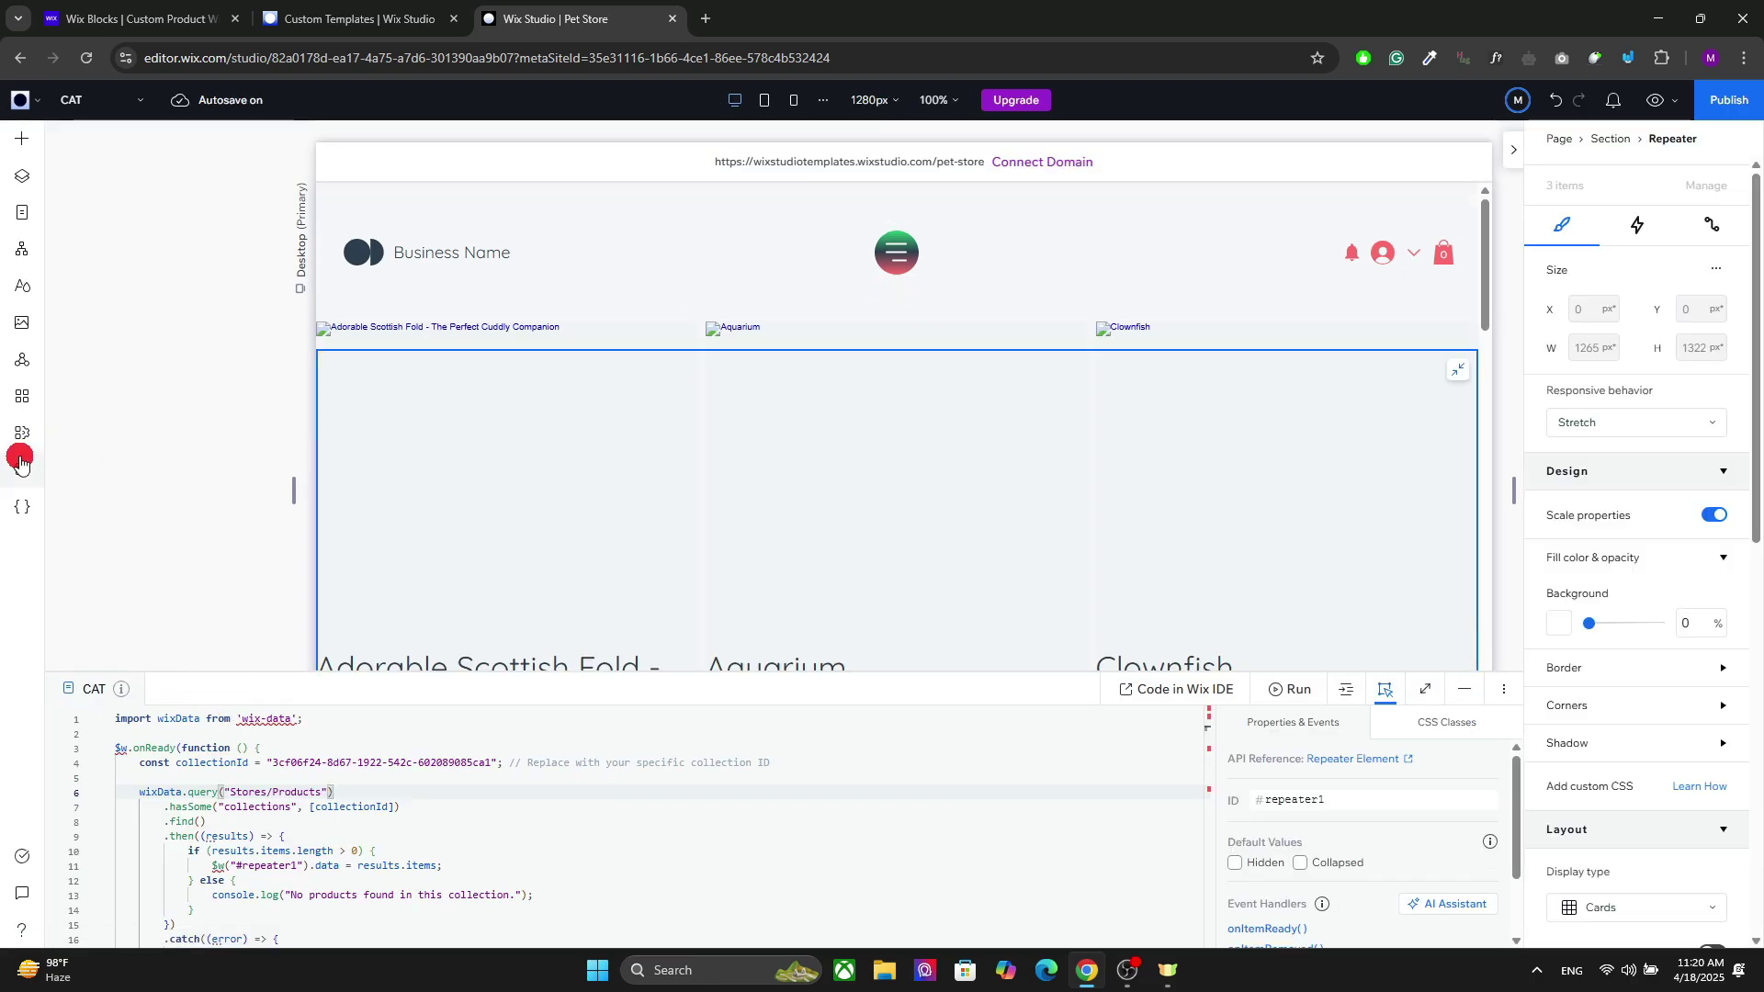
Reopen the Stores Collections data in the CMS and copy the ID of the DOGS collection.
{"action": "left_click", "coordinate": [20, 463]}
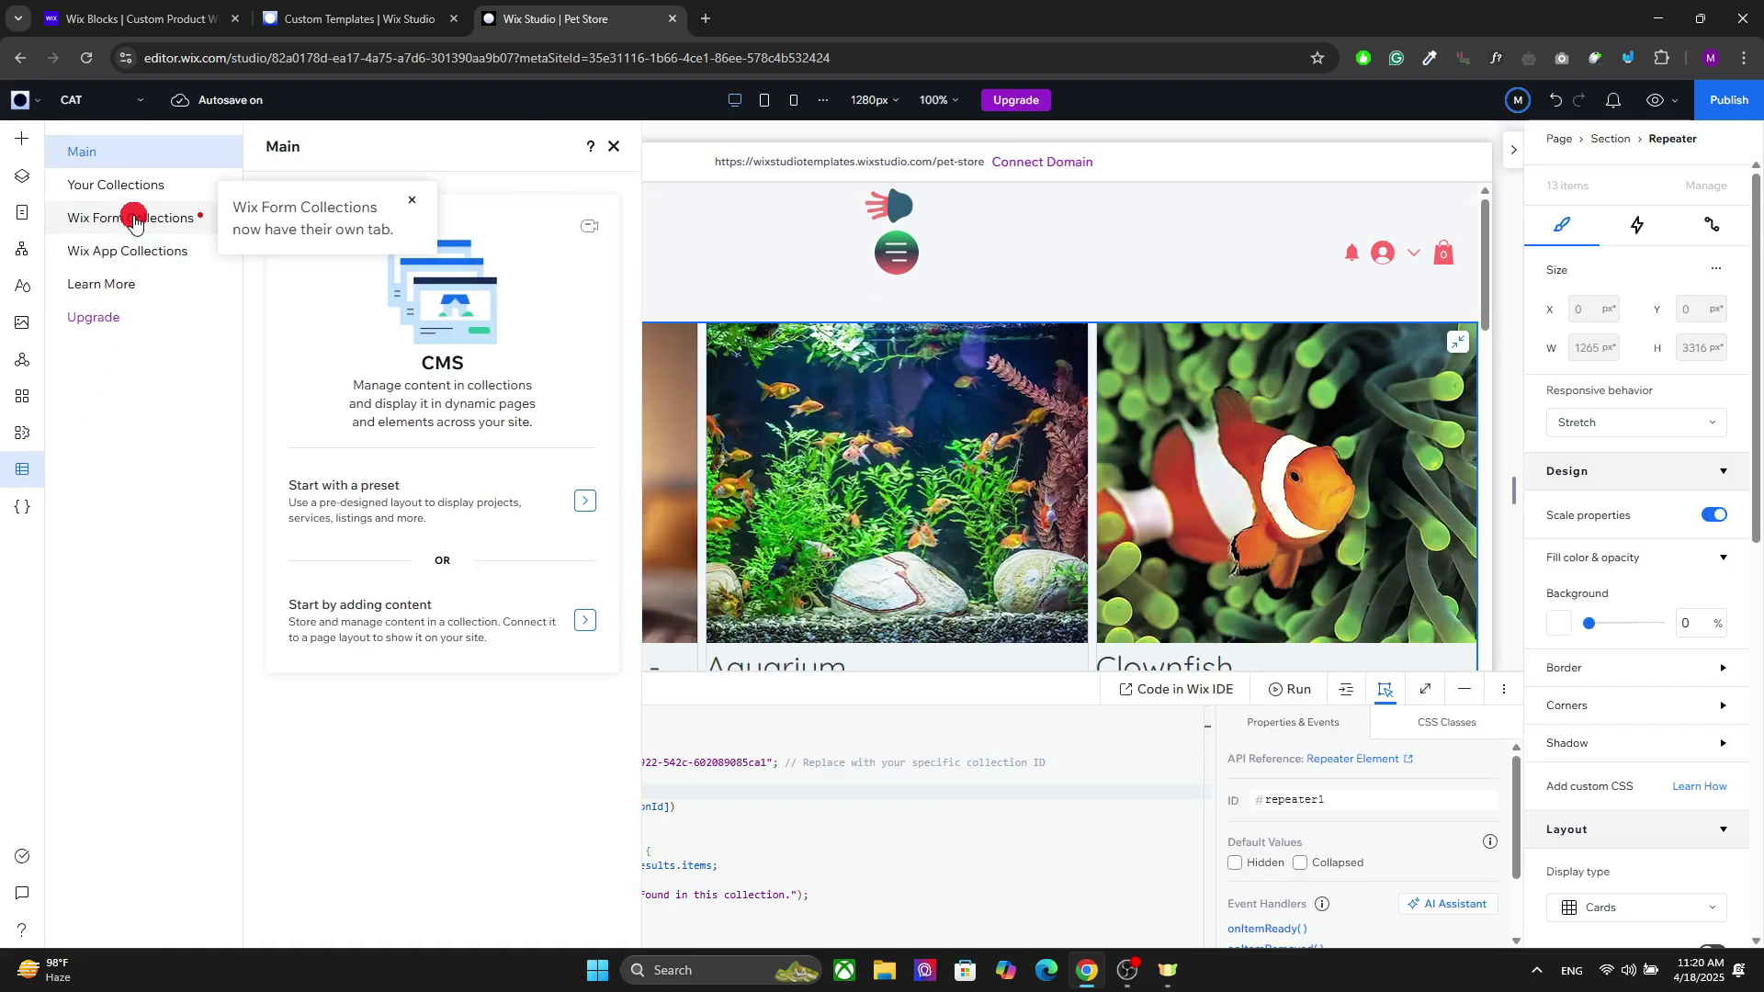
{"action": "left_click", "coordinate": [129, 250]}
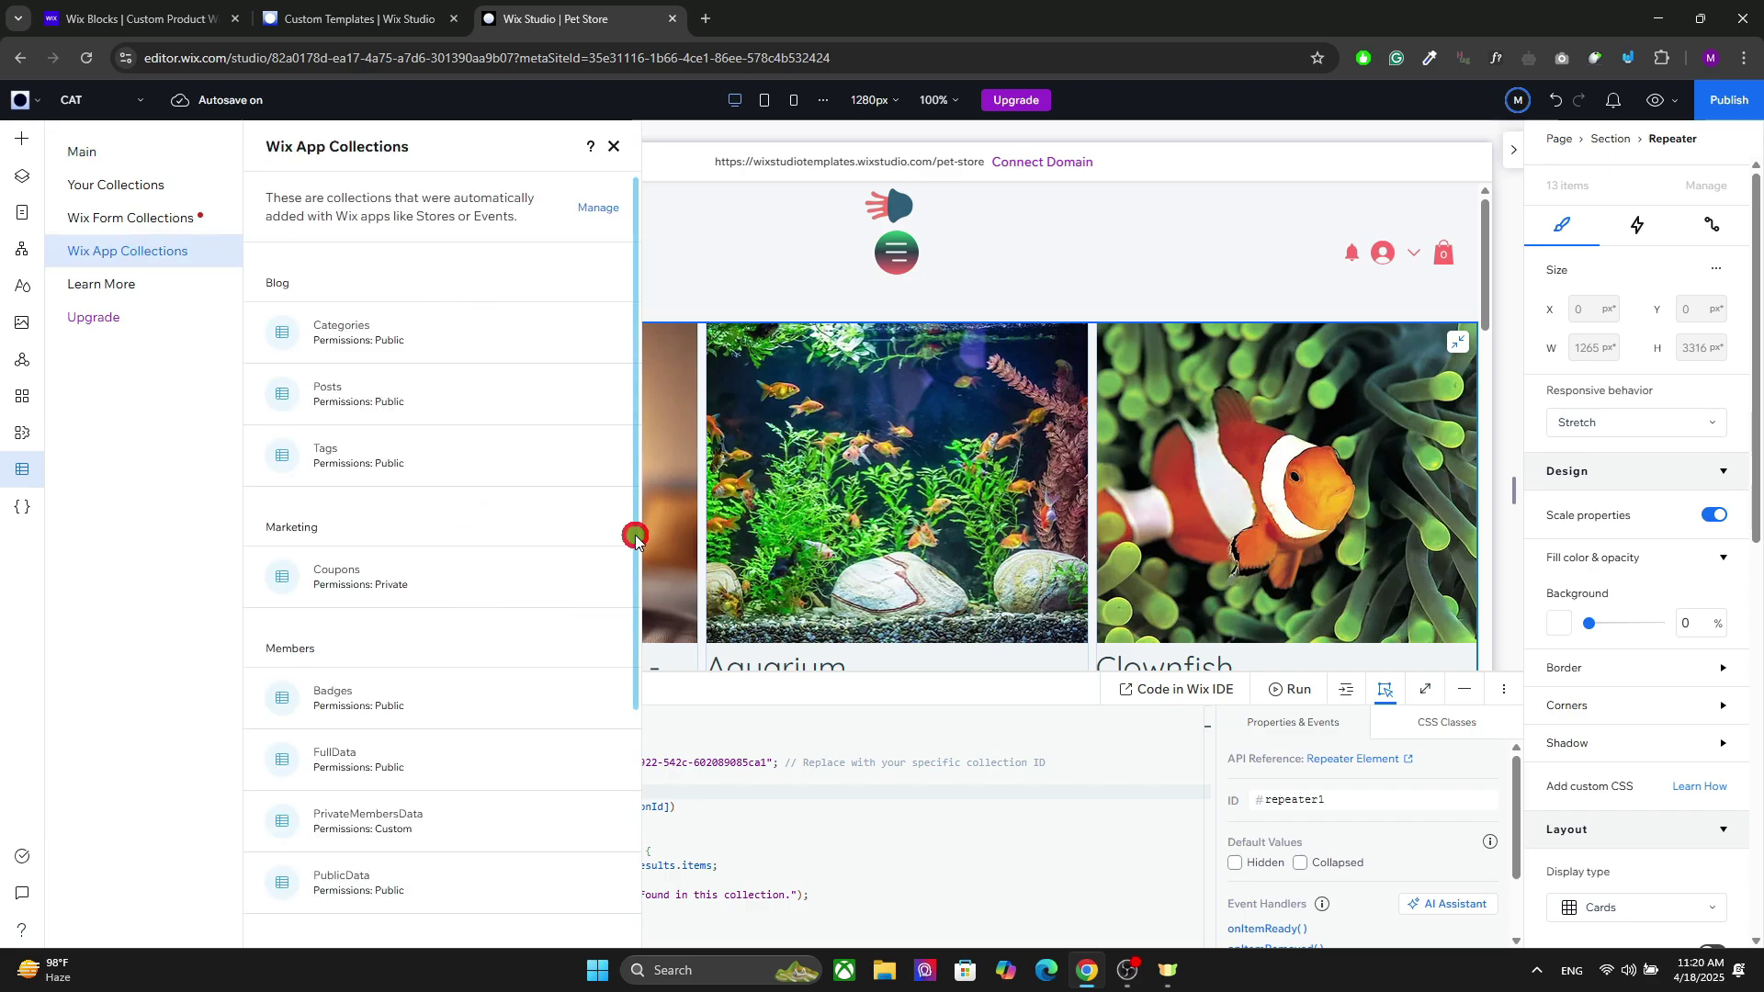
{"action": "left_click_drag", "start_coordinate": [636, 540], "coordinate": [622, 733]}
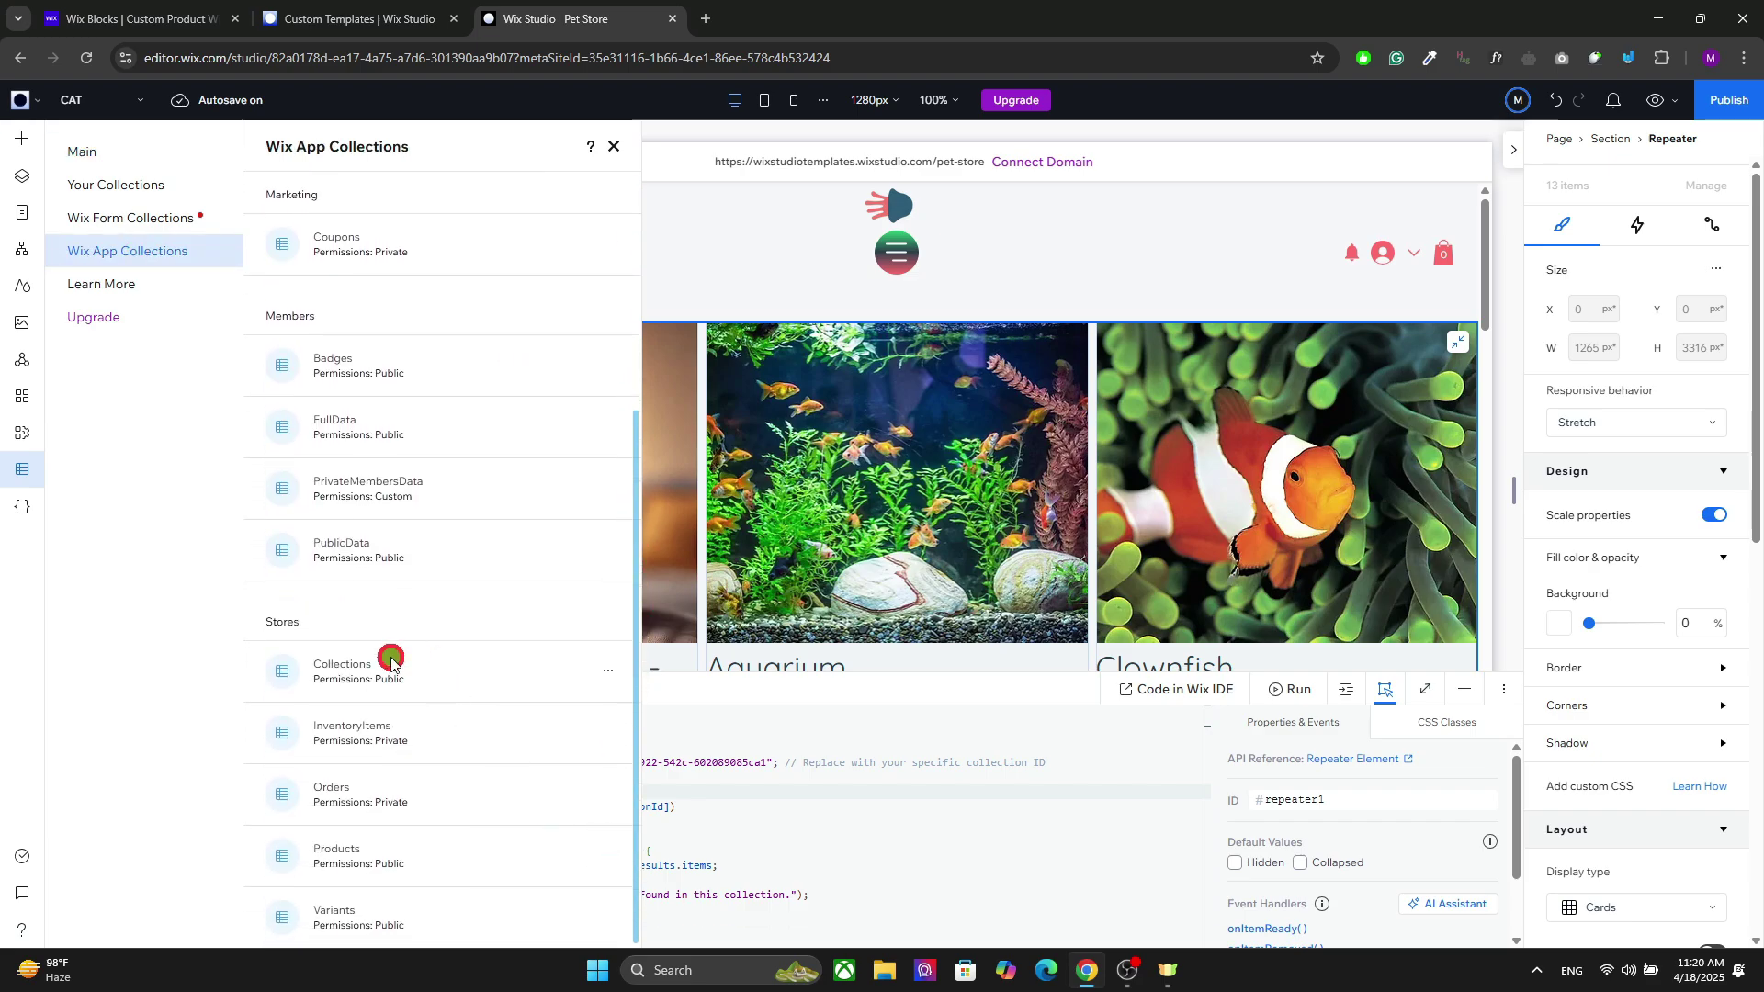
{"action": "left_click", "coordinate": [390, 663]}
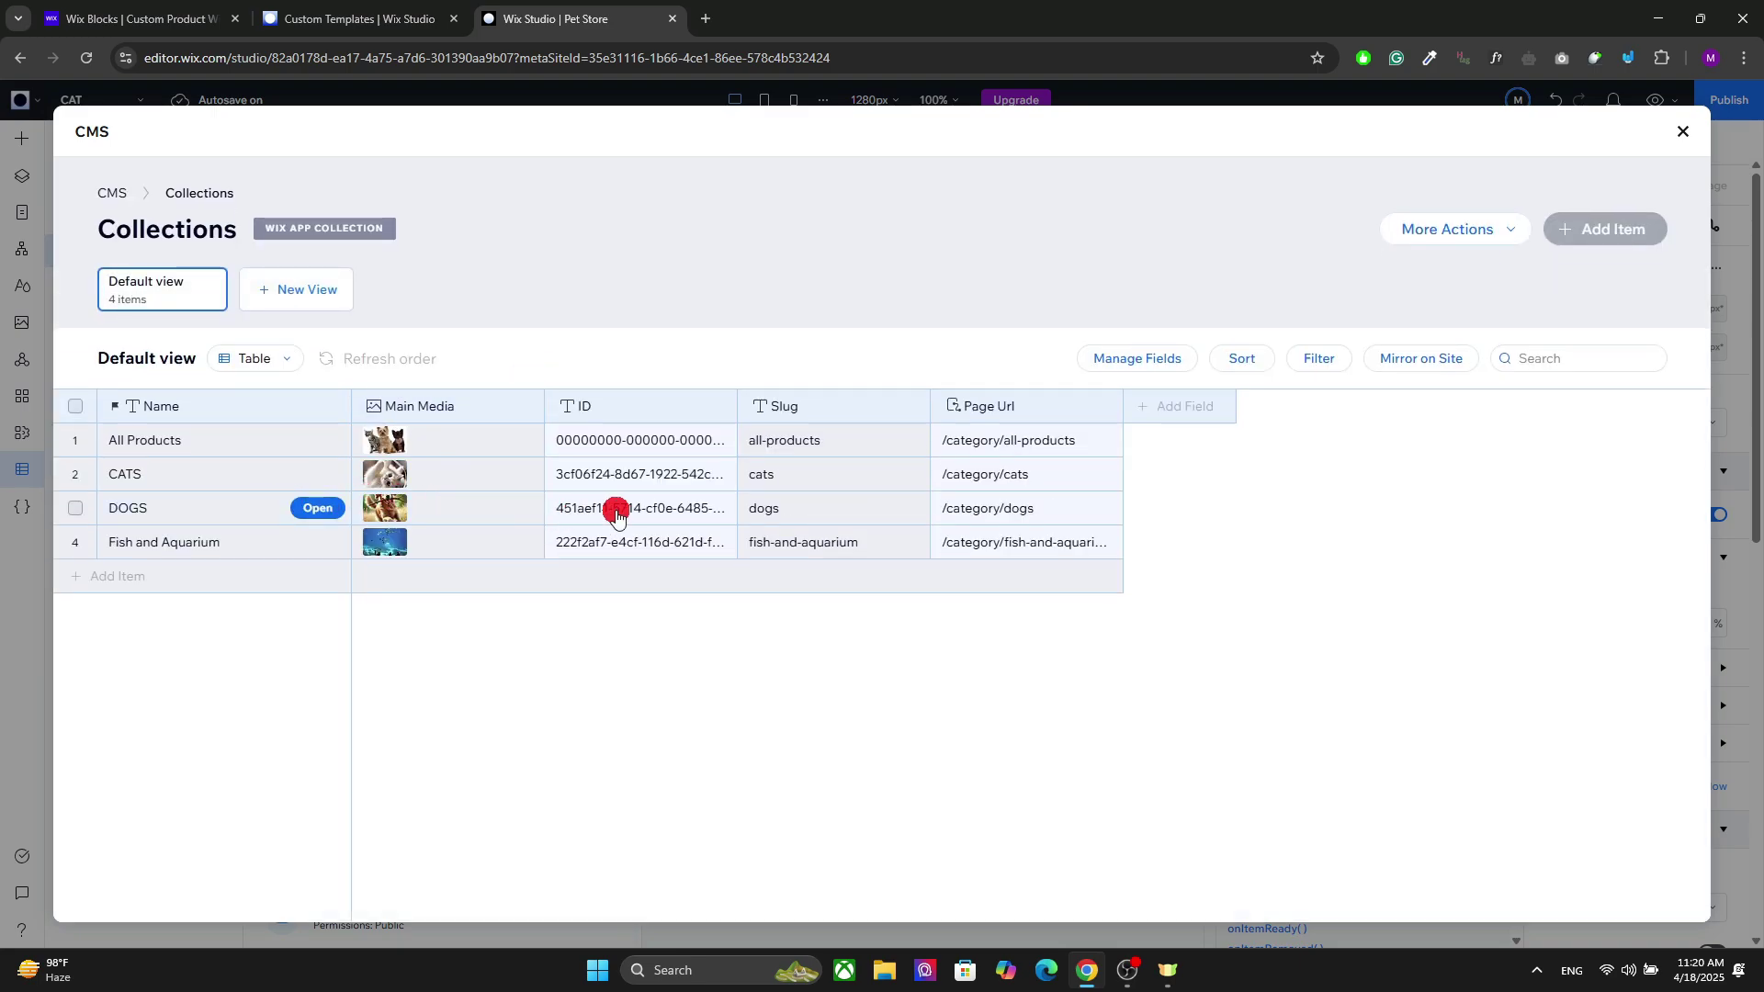
{"action": "left_click", "coordinate": [617, 514]}
{"action": "key", "text": "ctrl+c"}
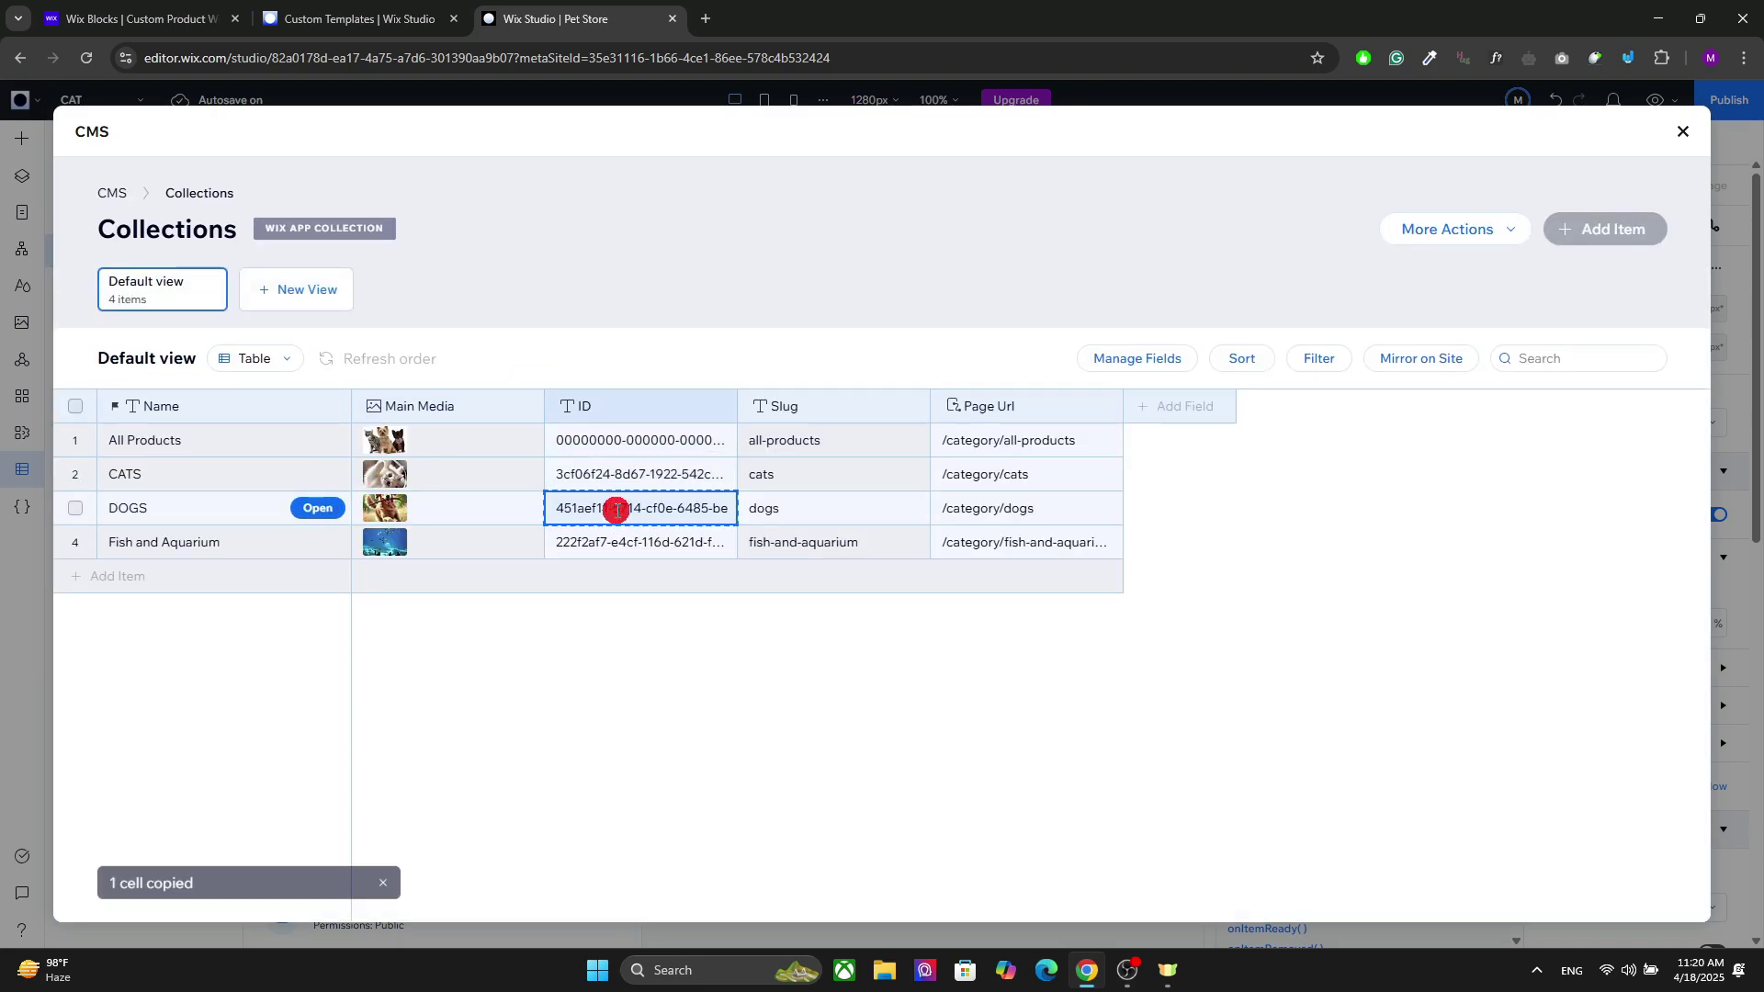
Close the CMS and replace the collectionId value in the page code with the copied DOGS collection ID.
{"action": "left_click", "coordinate": [1677, 134]}
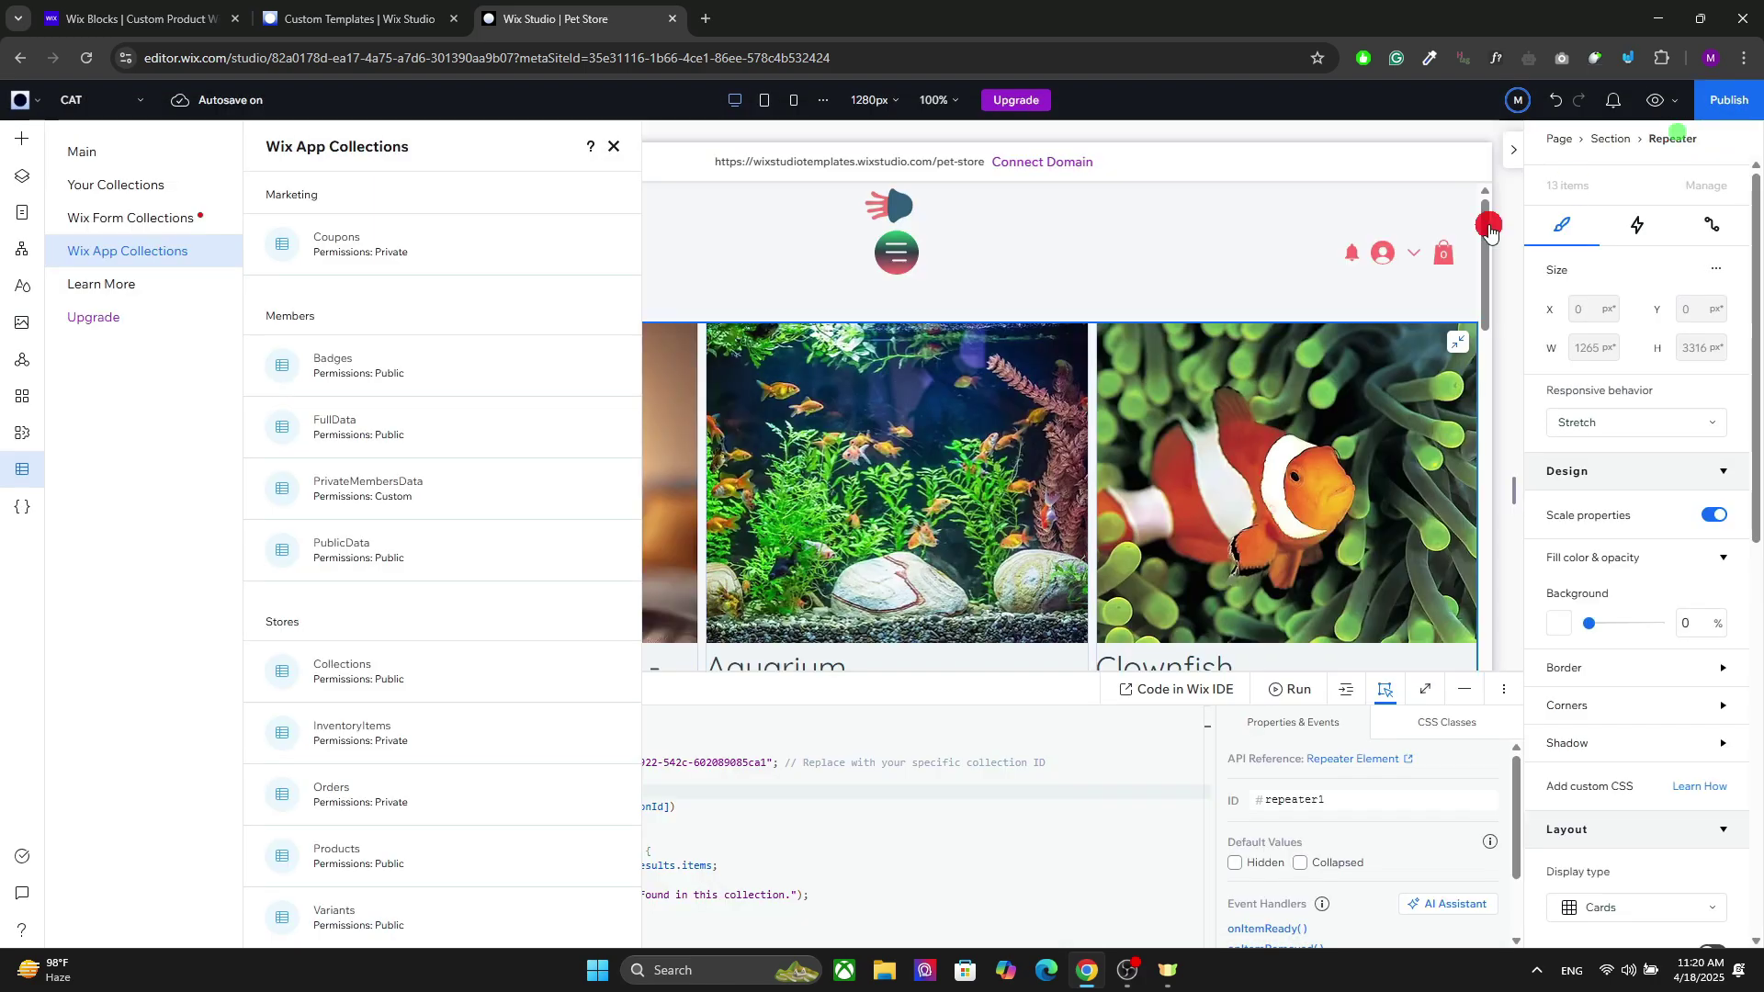
{"action": "left_click", "coordinate": [612, 147]}
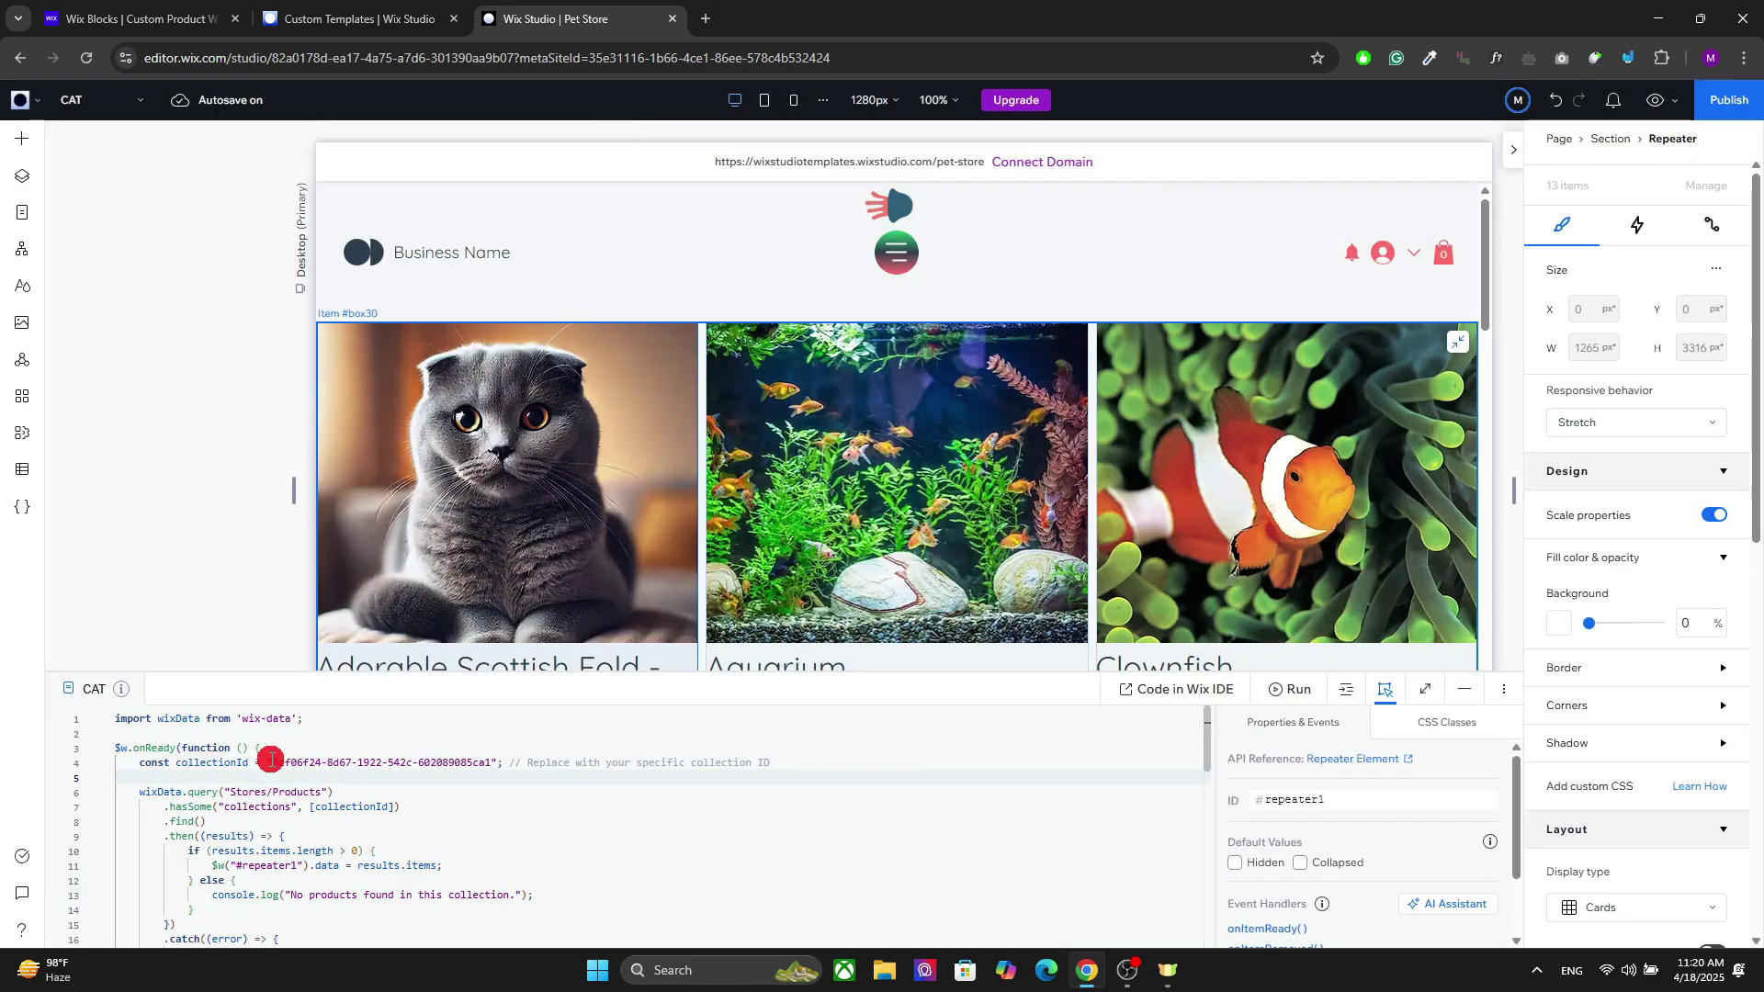
{"action": "left_click_drag", "start_coordinate": [271, 761], "coordinate": [492, 763]}
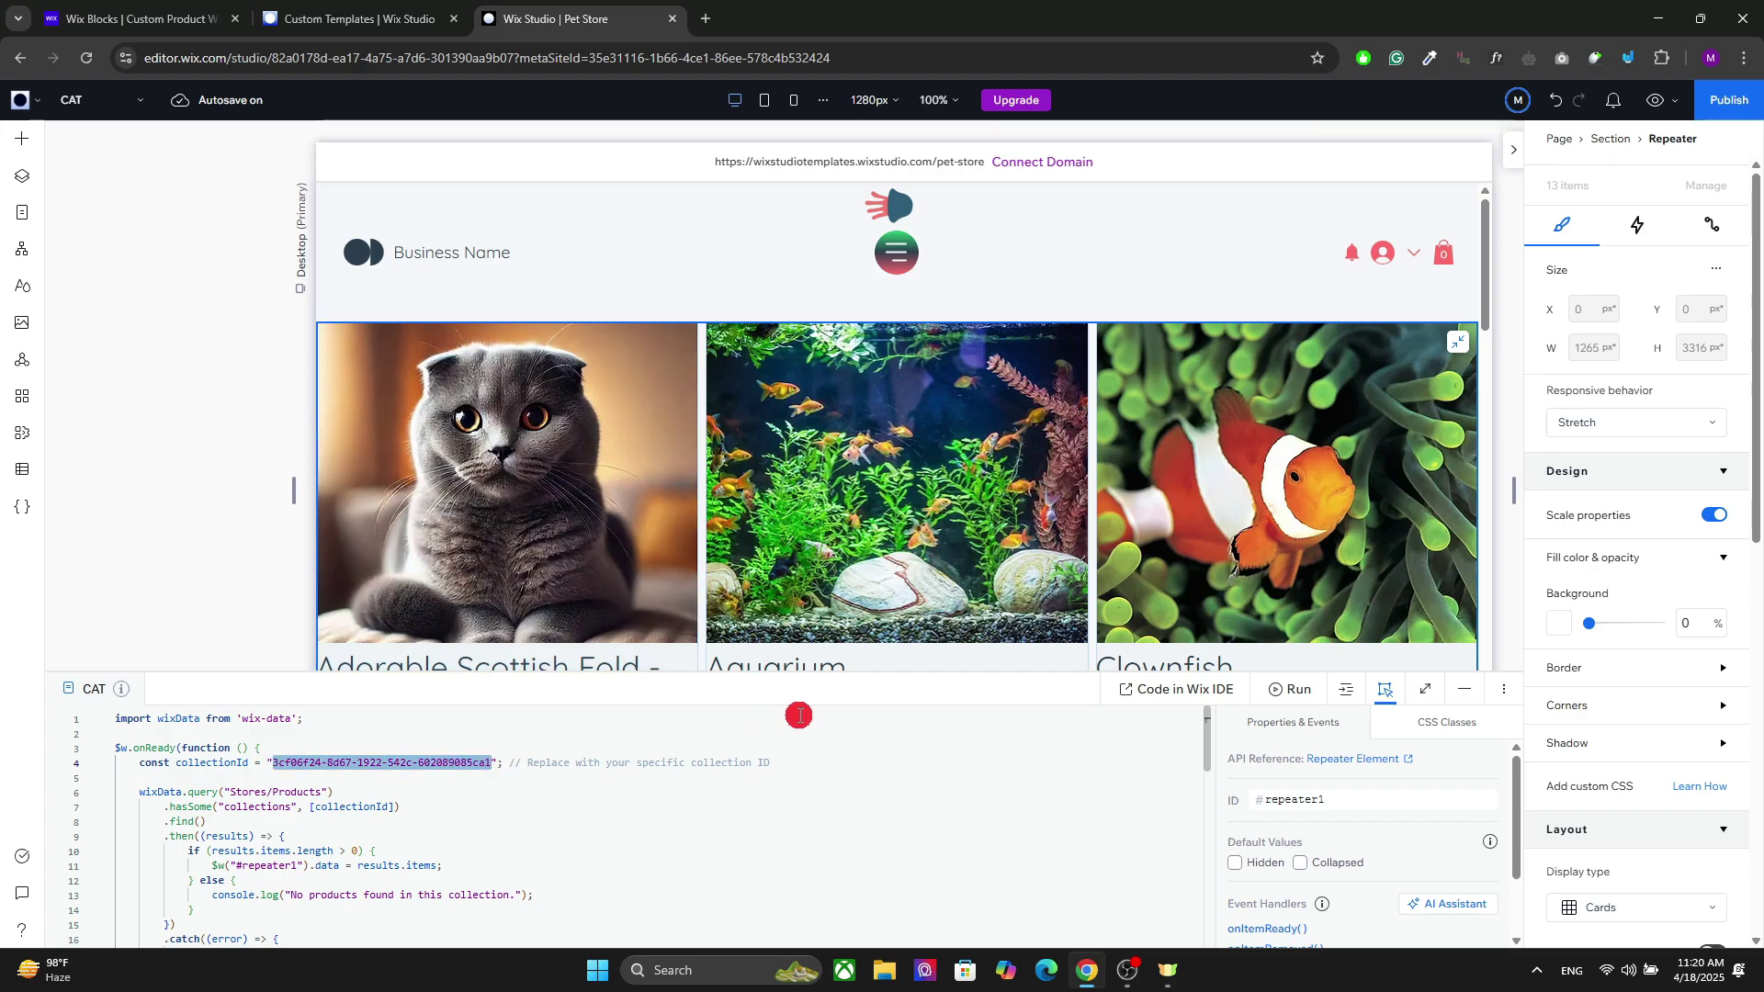
{"action": "key", "text": "ctrl+v"}
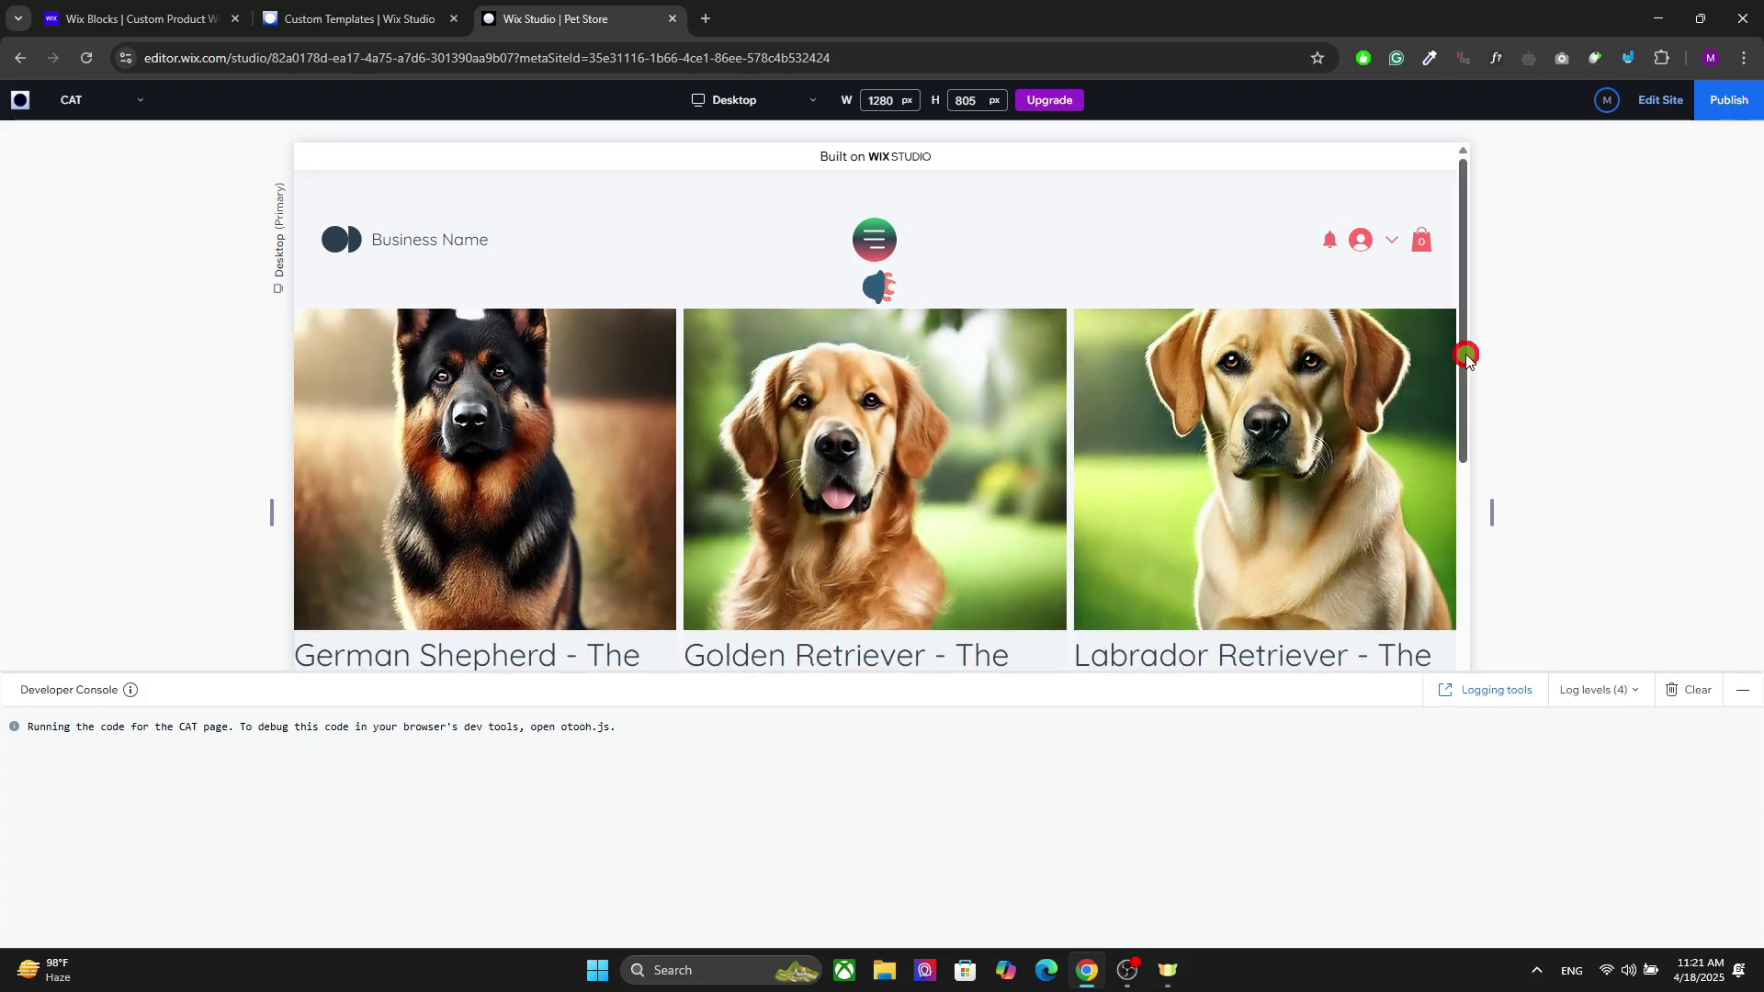
Look through the previewed dog products, open the Labrador Retriever's quick view and collapse the developer console.
{"action": "scroll", "coordinate": [1461, 355], "scroll_direction": "down", "scroll_amount": 7}
{"action": "left_click_drag", "start_coordinate": [1447, 519], "coordinate": [1425, 551]}
{"action": "left_click", "coordinate": [1247, 342]}
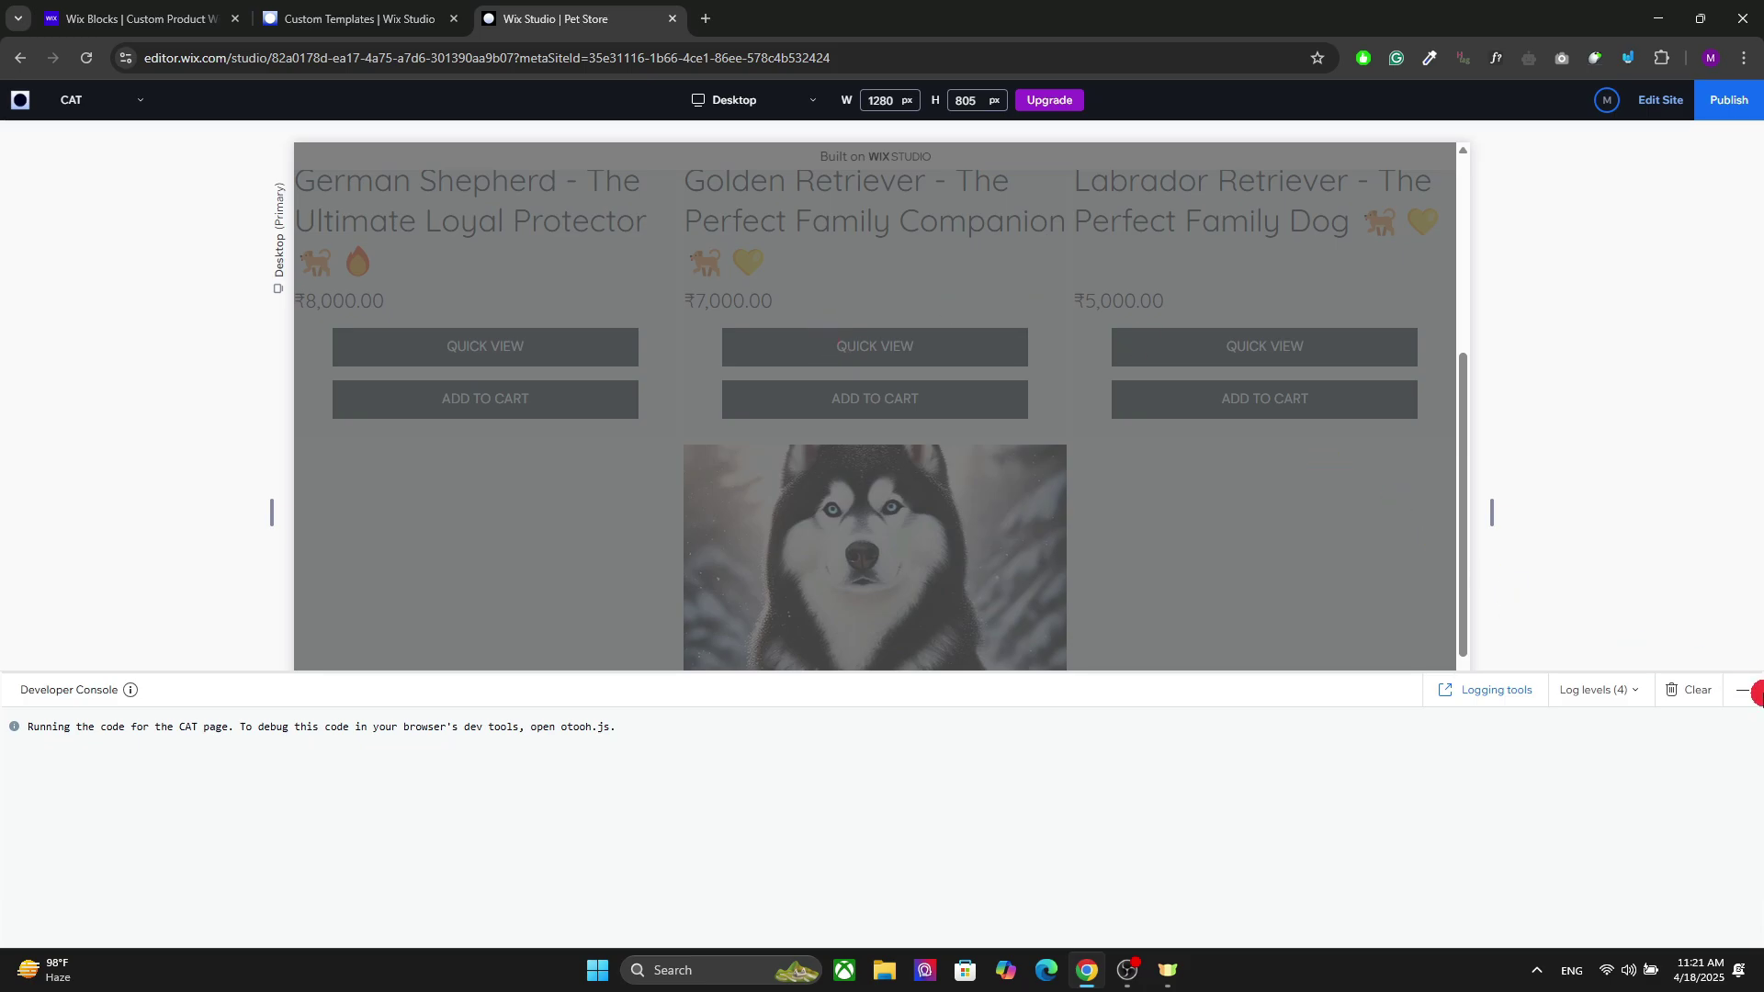
{"action": "left_click", "coordinate": [1746, 690]}
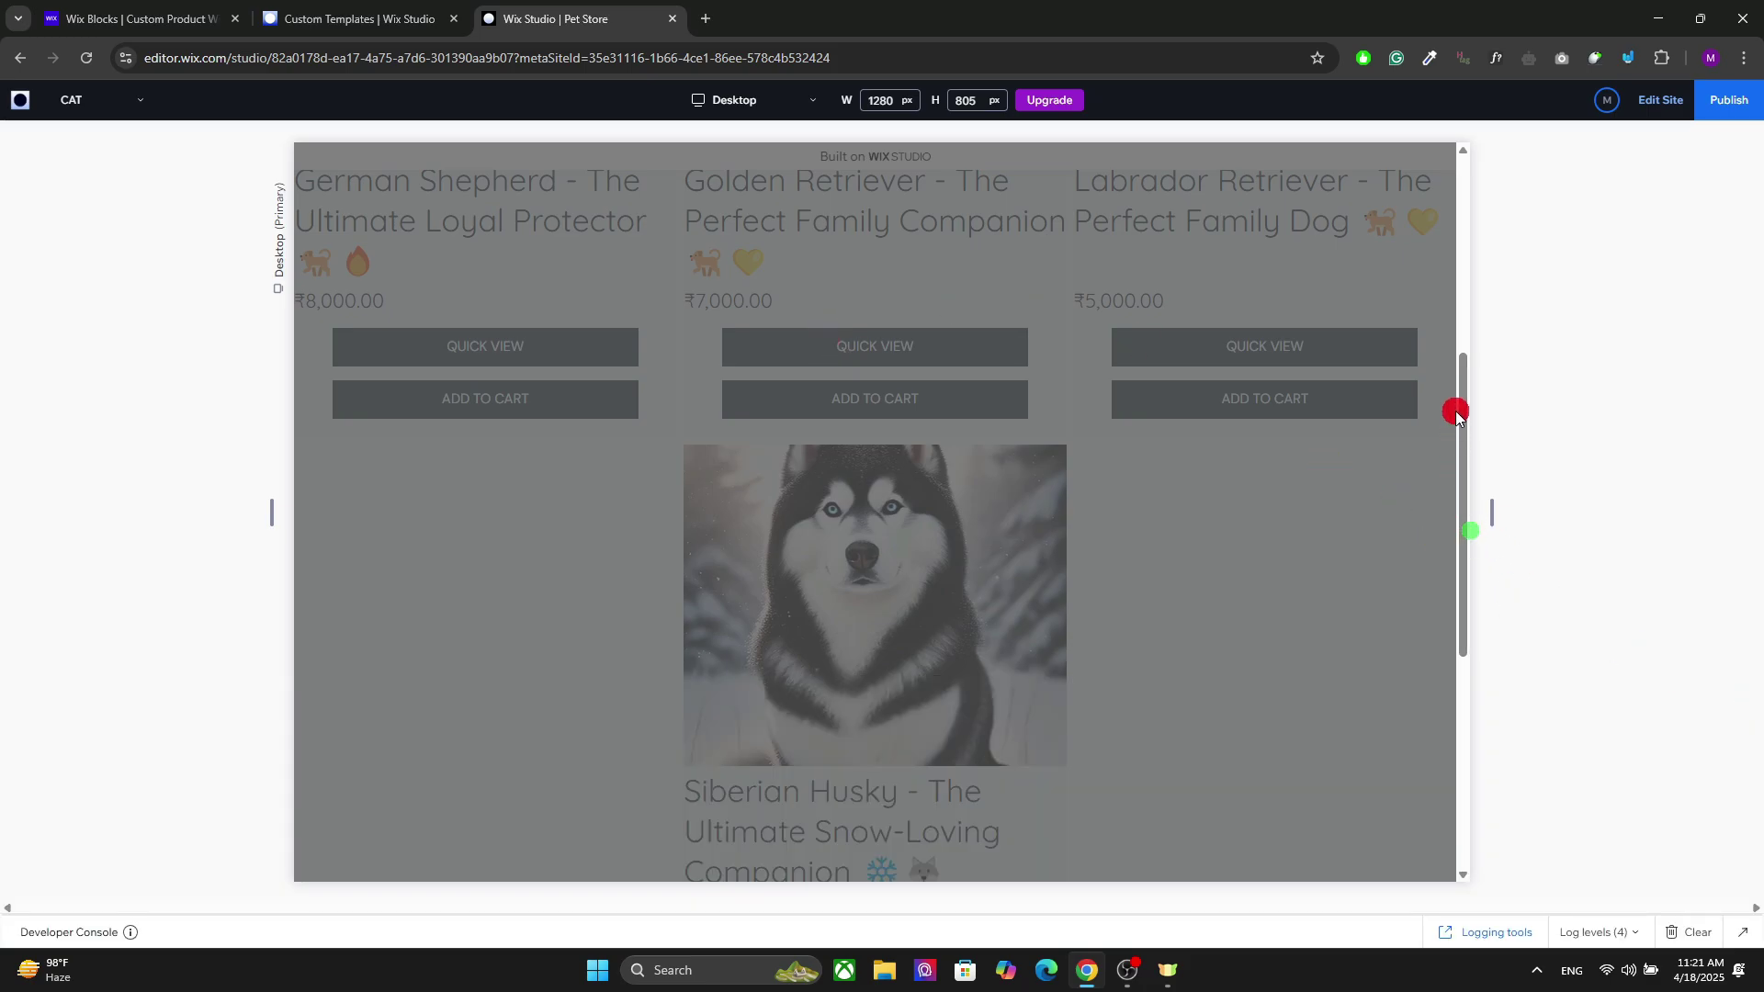
Close the quick view, try adding the Labrador Retriever to the cart in the preview, and return to editing the page.
{"action": "left_click", "coordinate": [1349, 292]}
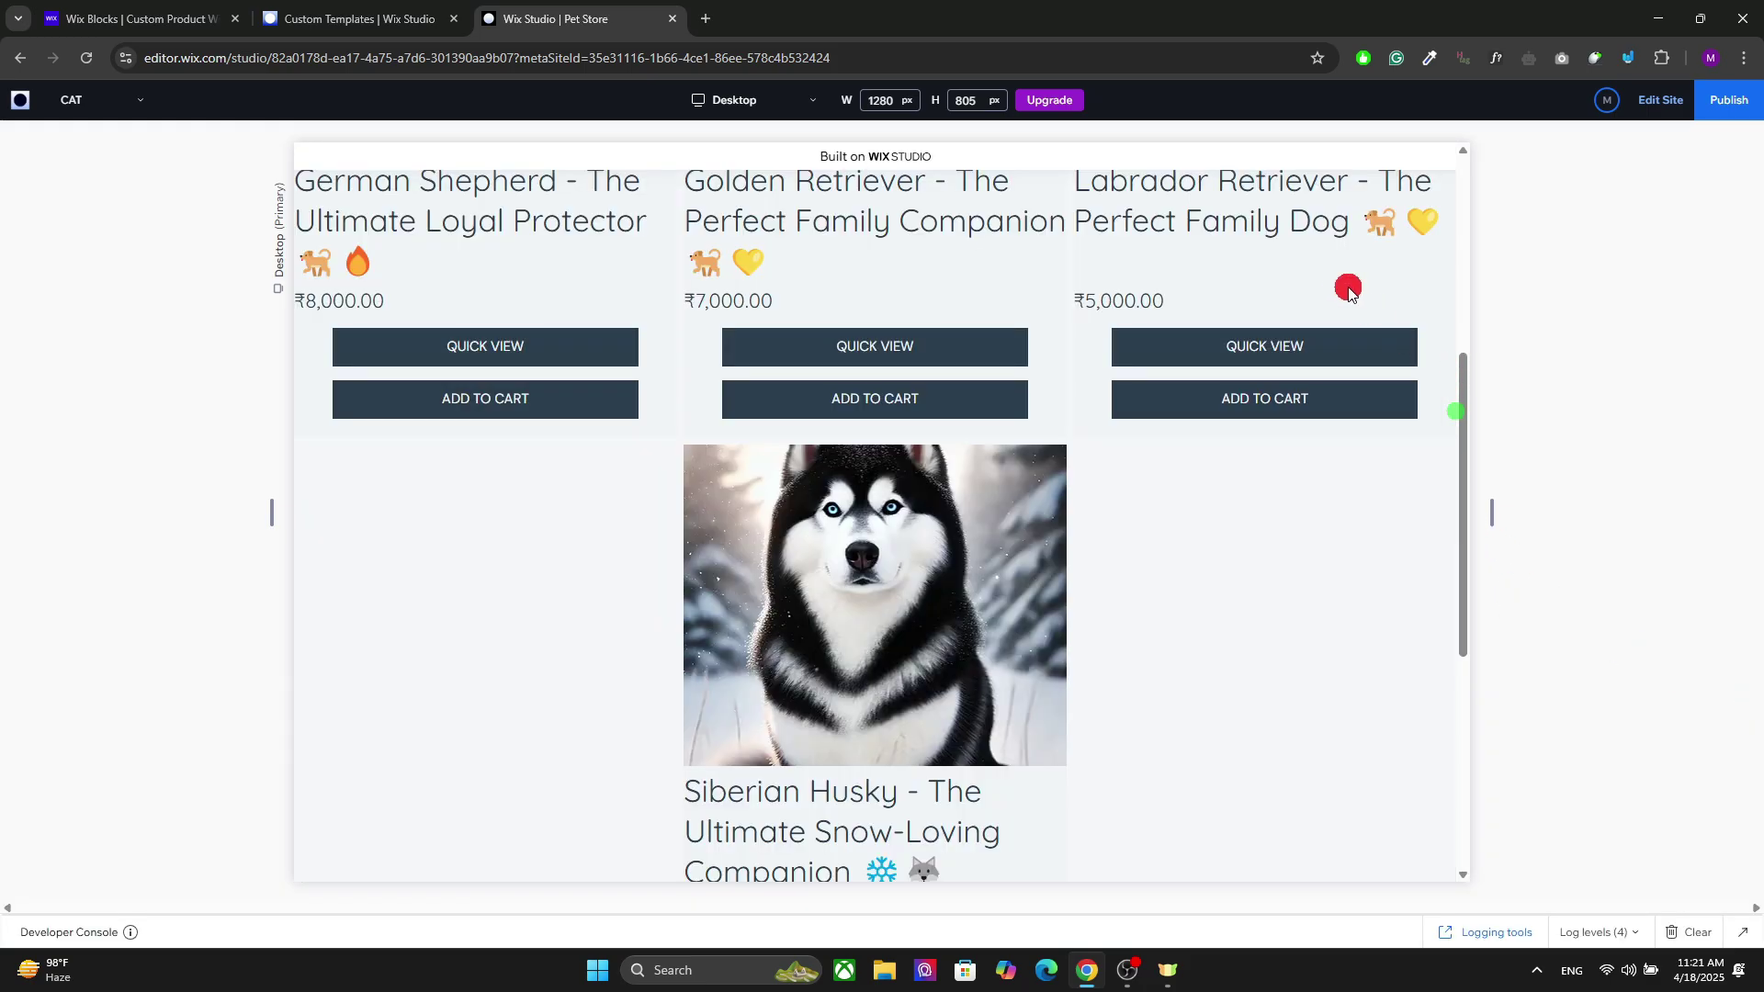
{"action": "left_click", "coordinate": [1326, 395]}
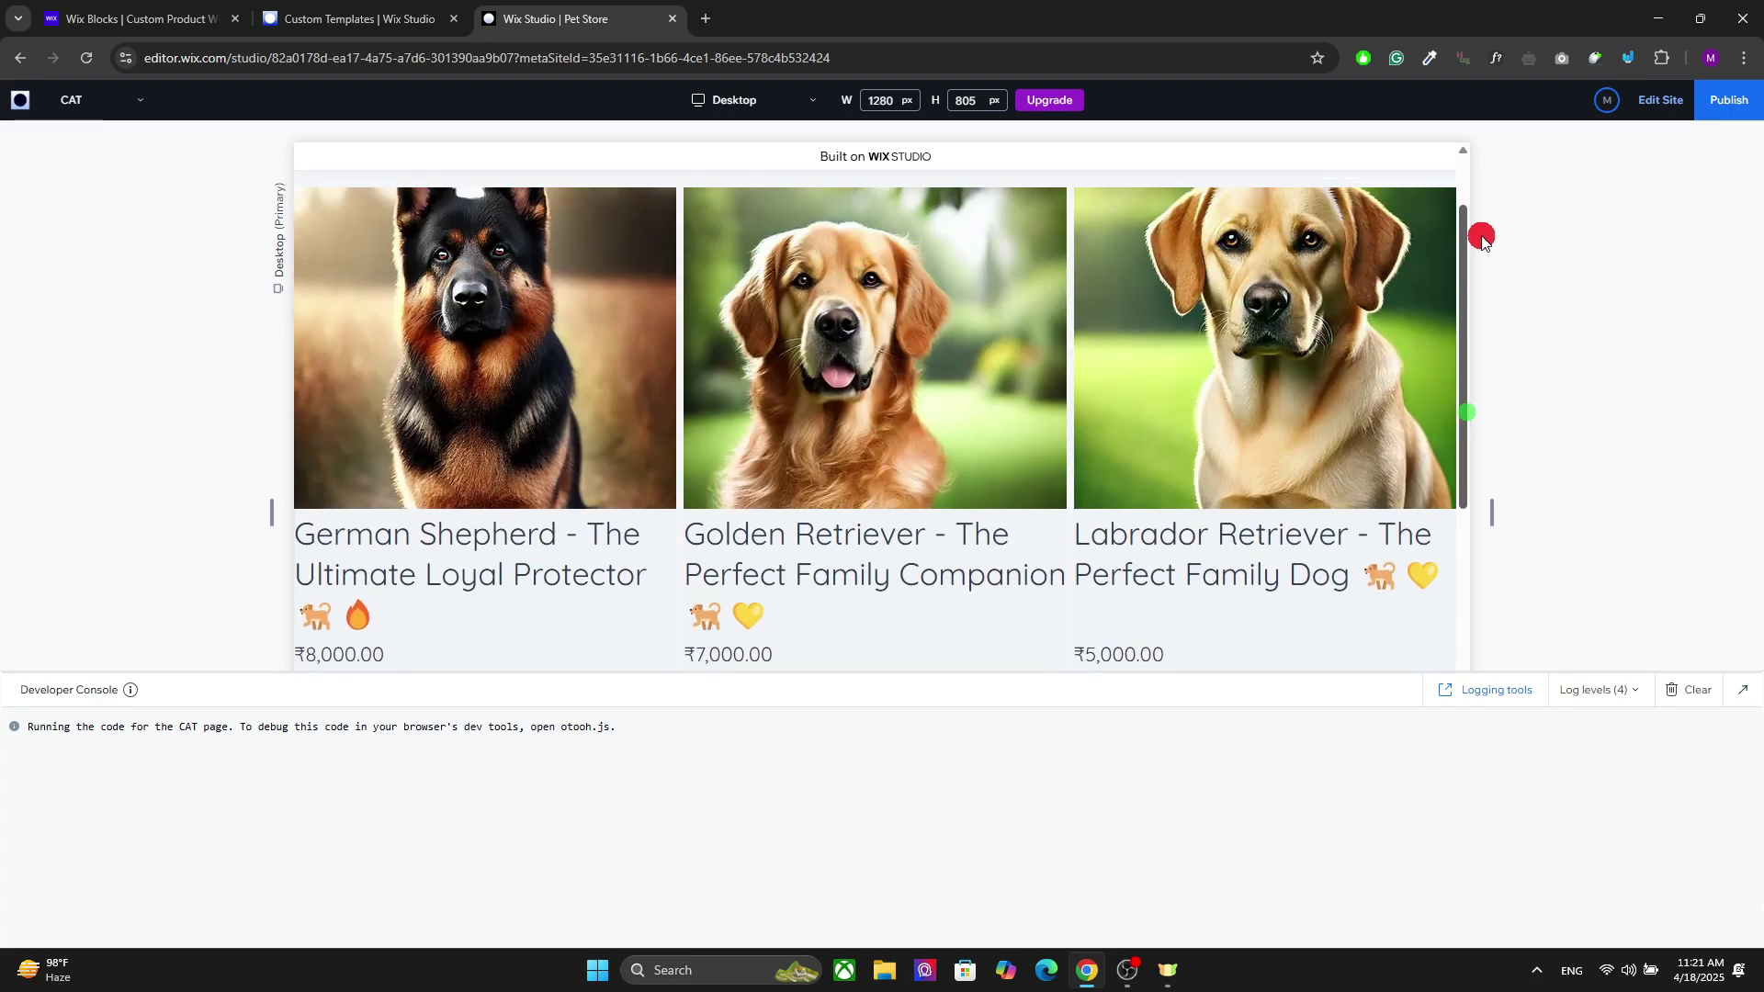
{"action": "left_click", "coordinate": [1429, 201]}
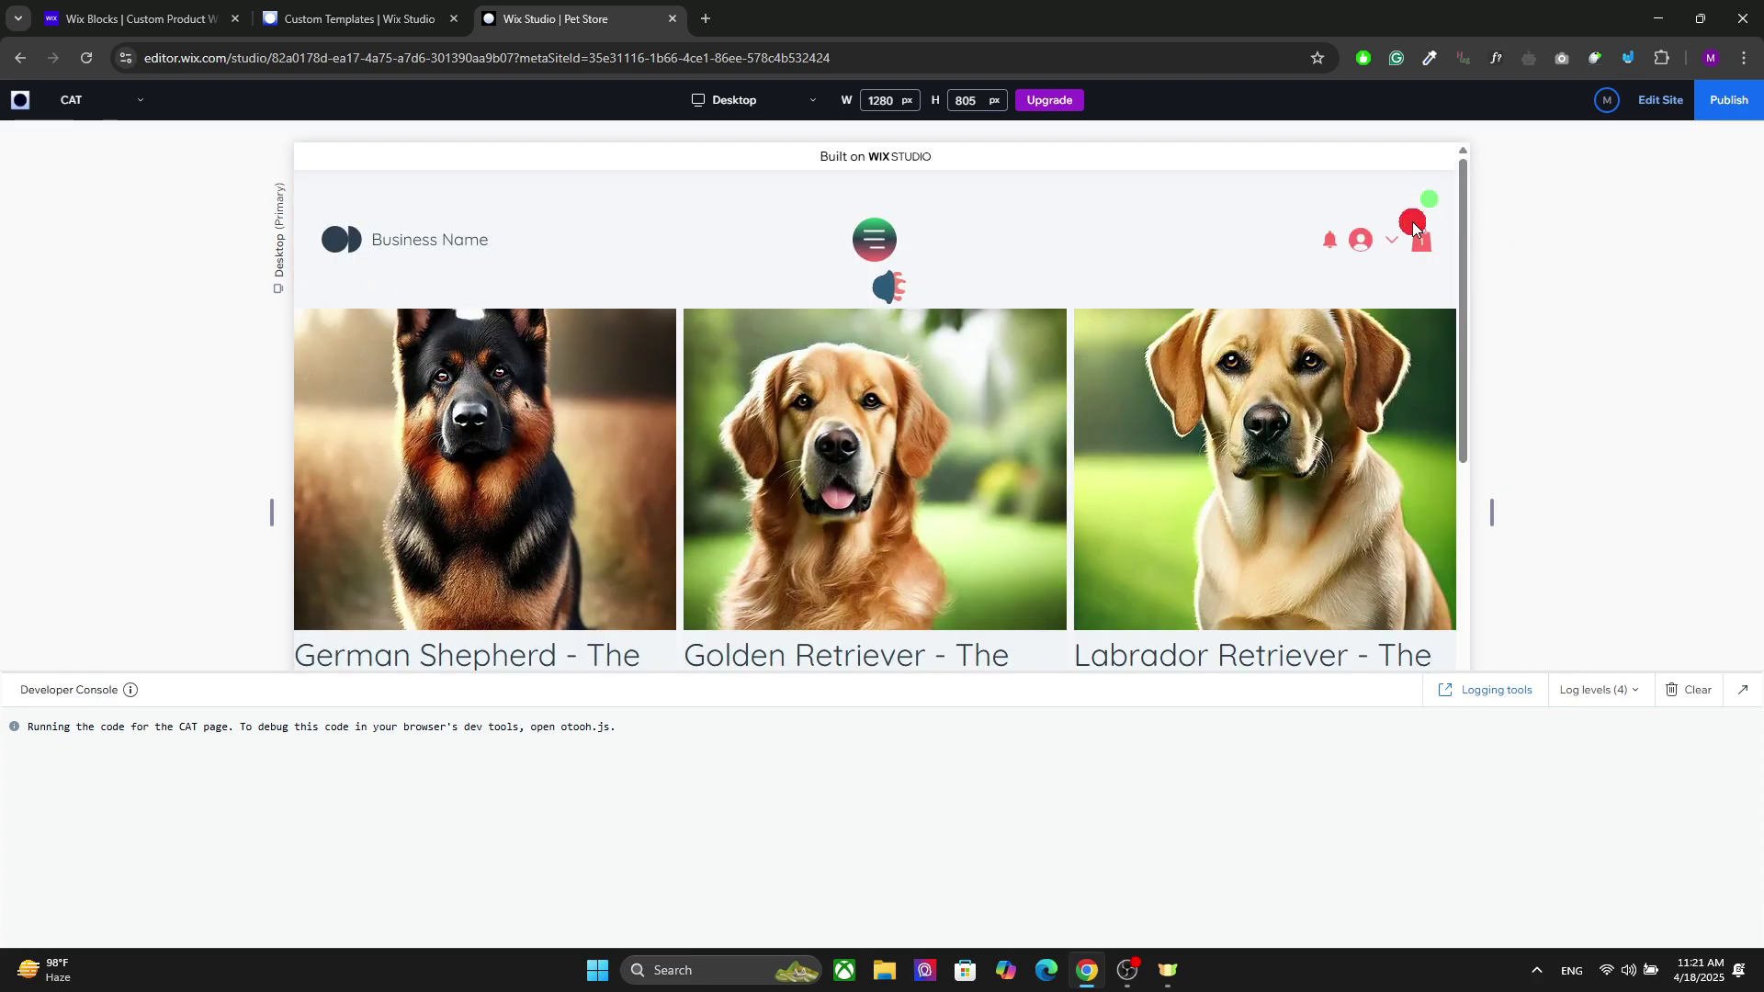
{"action": "left_click_drag", "start_coordinate": [1465, 273], "coordinate": [1461, 463]}
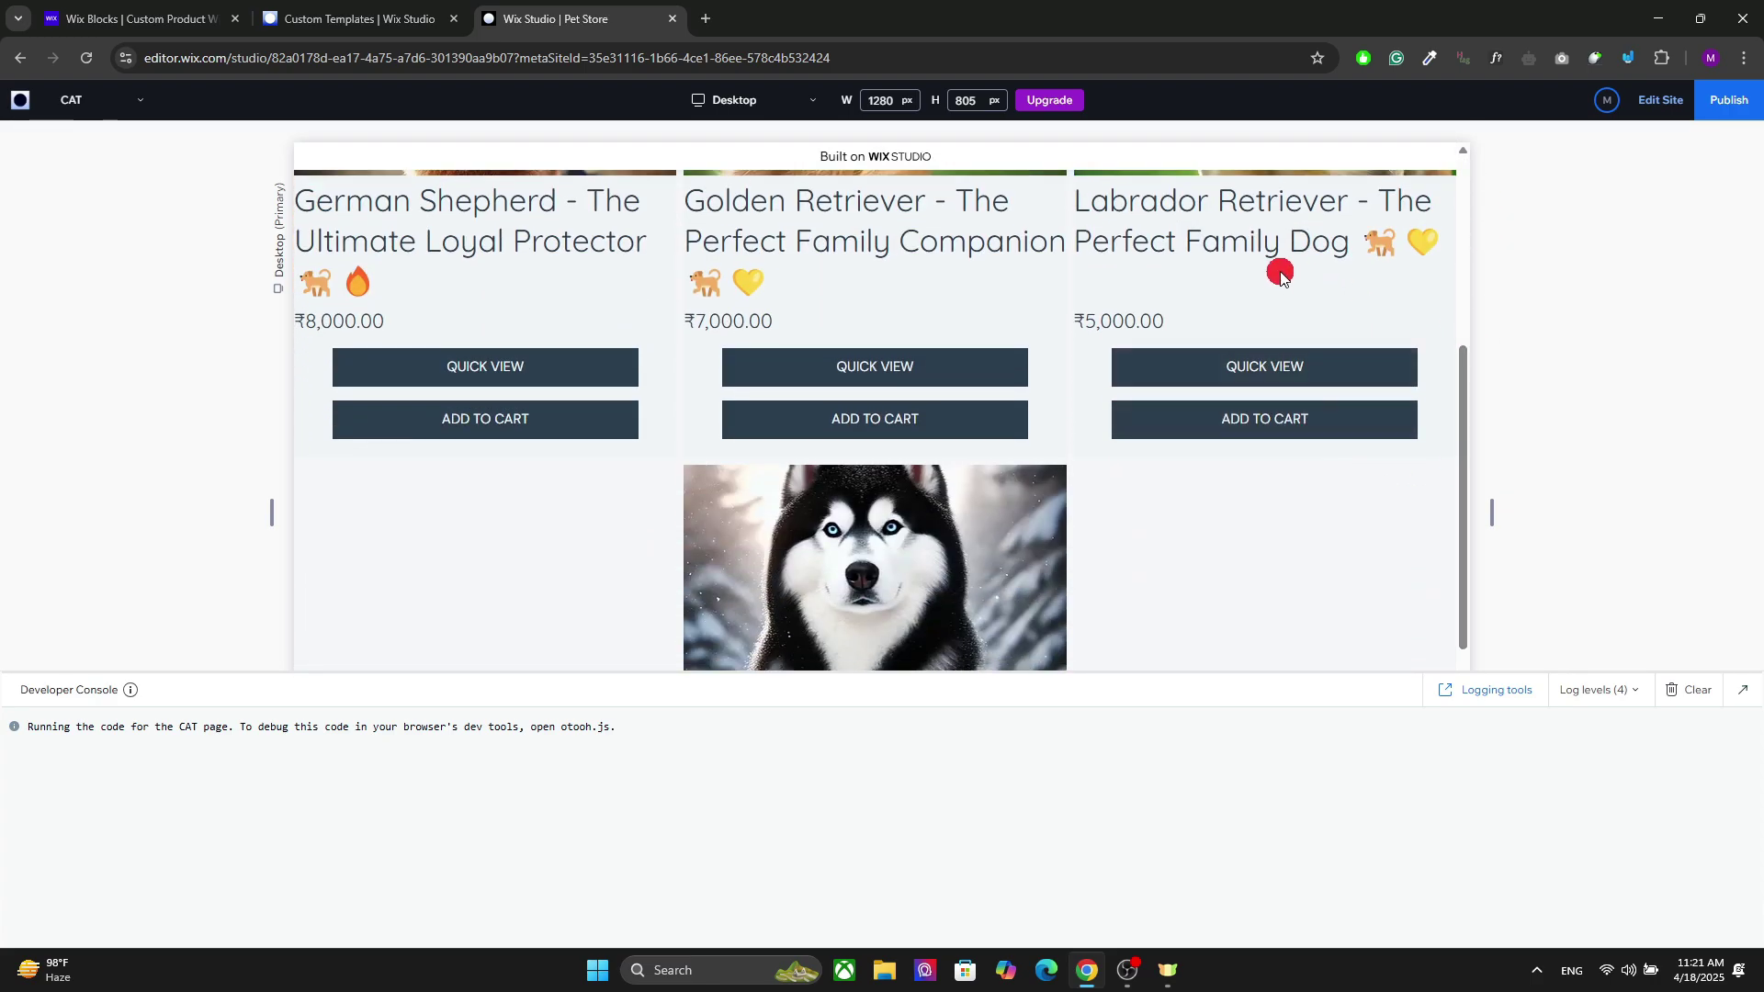
{"action": "left_click", "coordinate": [1654, 112]}
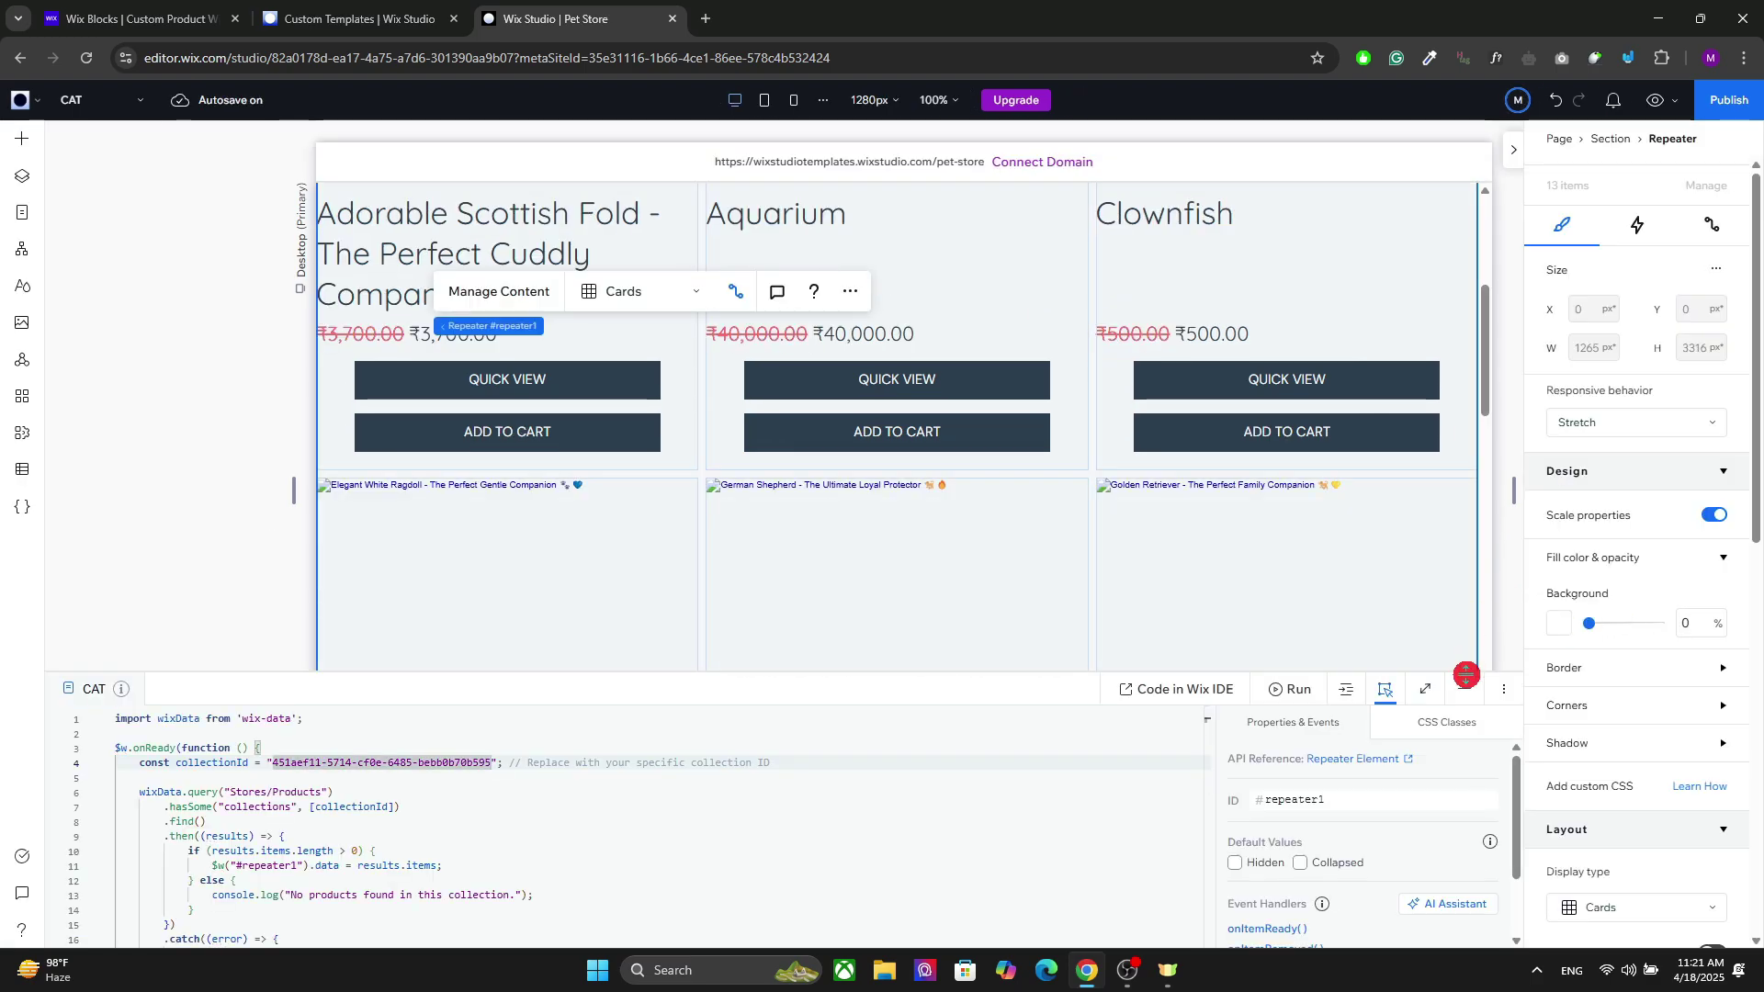
Collapse the page code and add a Heading 5 text over the product image in the first repeater item.
{"action": "left_click", "coordinate": [1464, 689]}
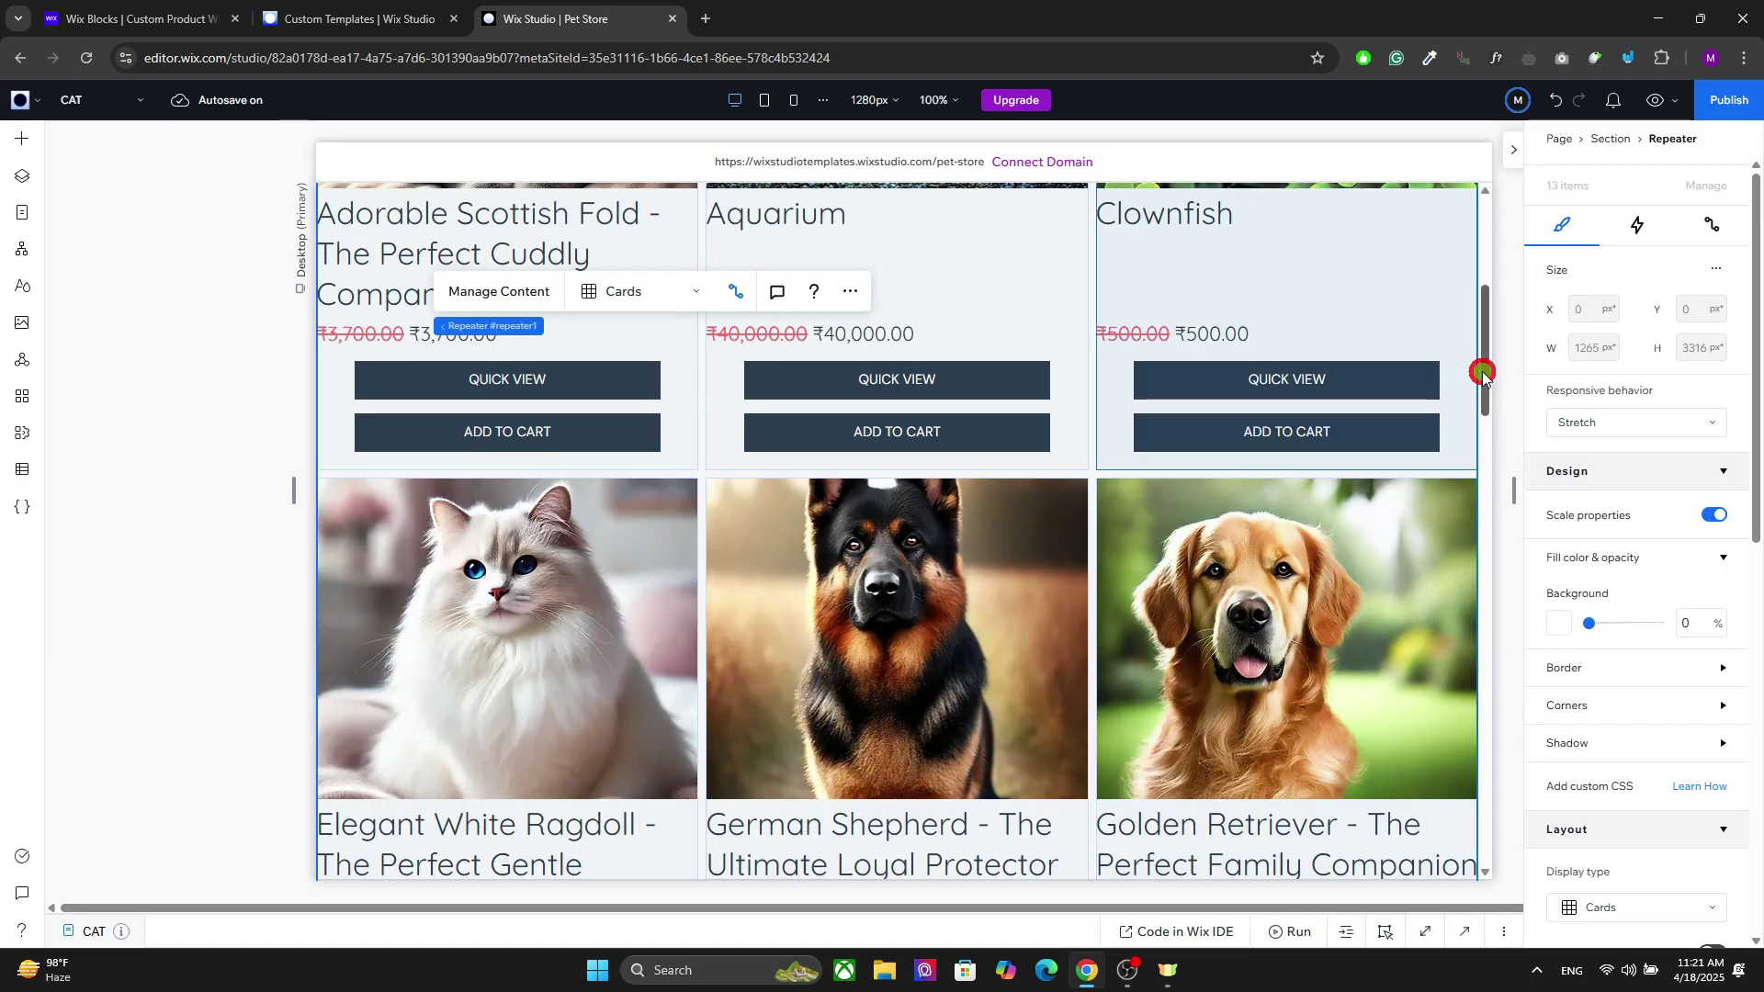
{"action": "left_click_drag", "start_coordinate": [1481, 375], "coordinate": [1480, 287]}
{"action": "left_click", "coordinate": [815, 418]}
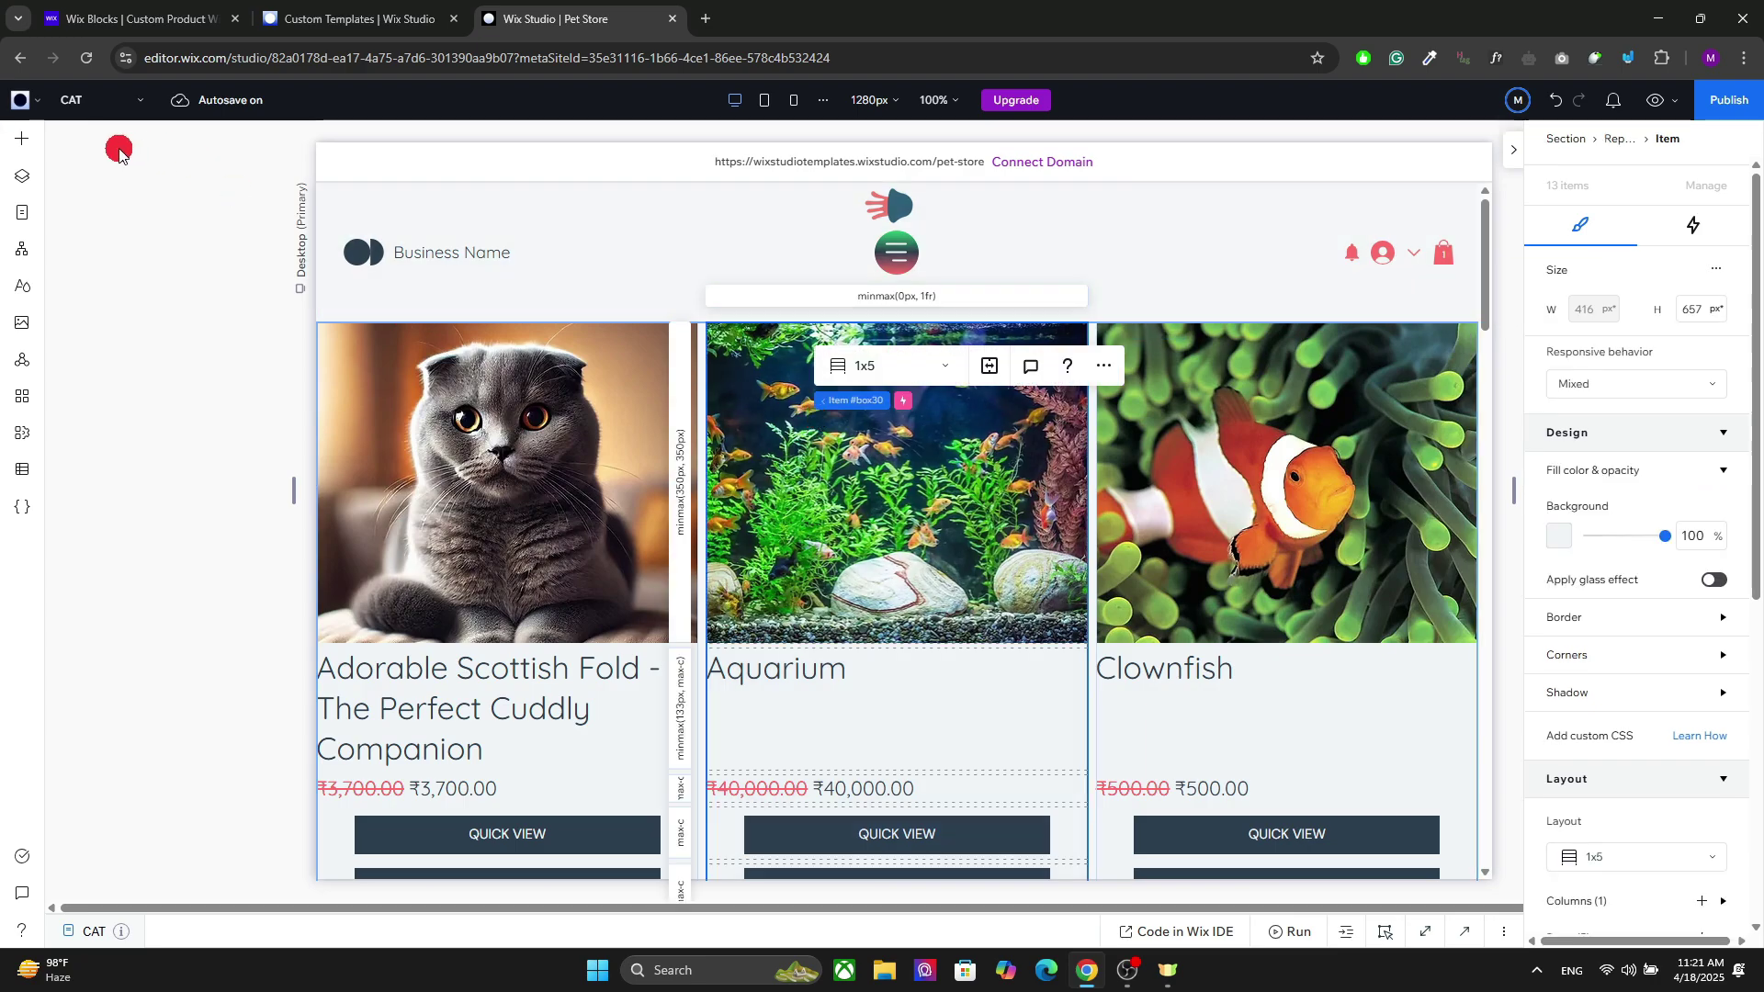
{"action": "left_click", "coordinate": [14, 145]}
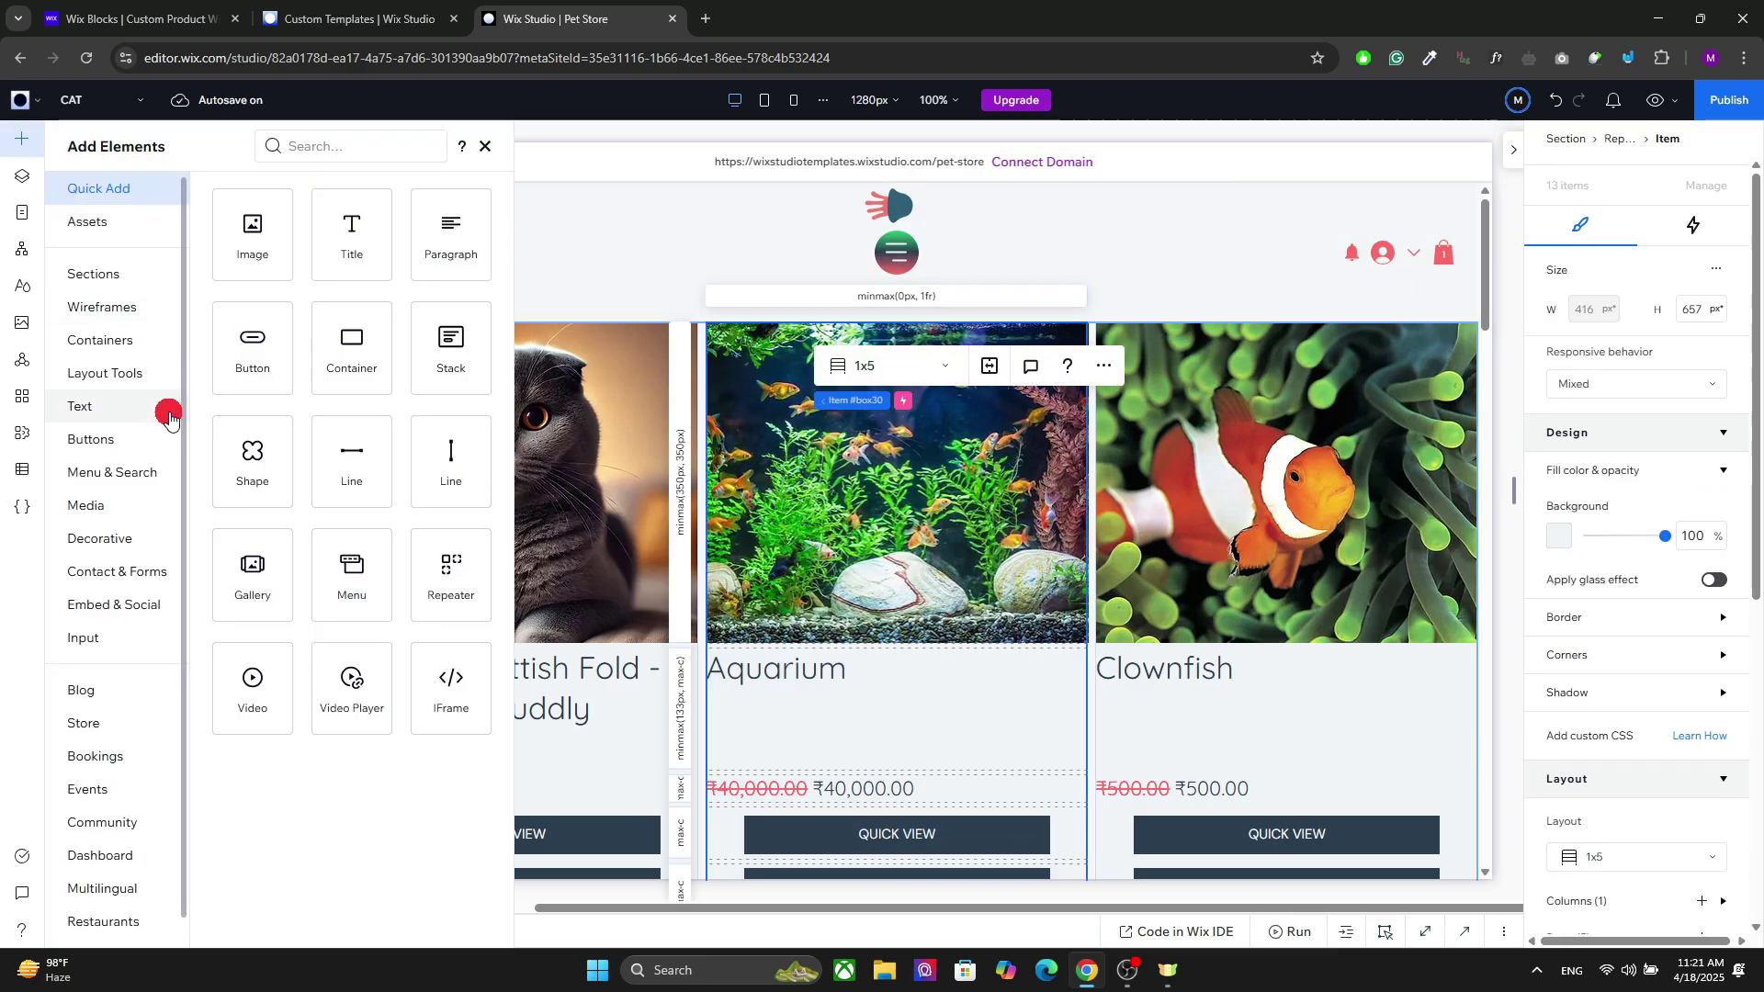
{"action": "left_click", "coordinate": [108, 413]}
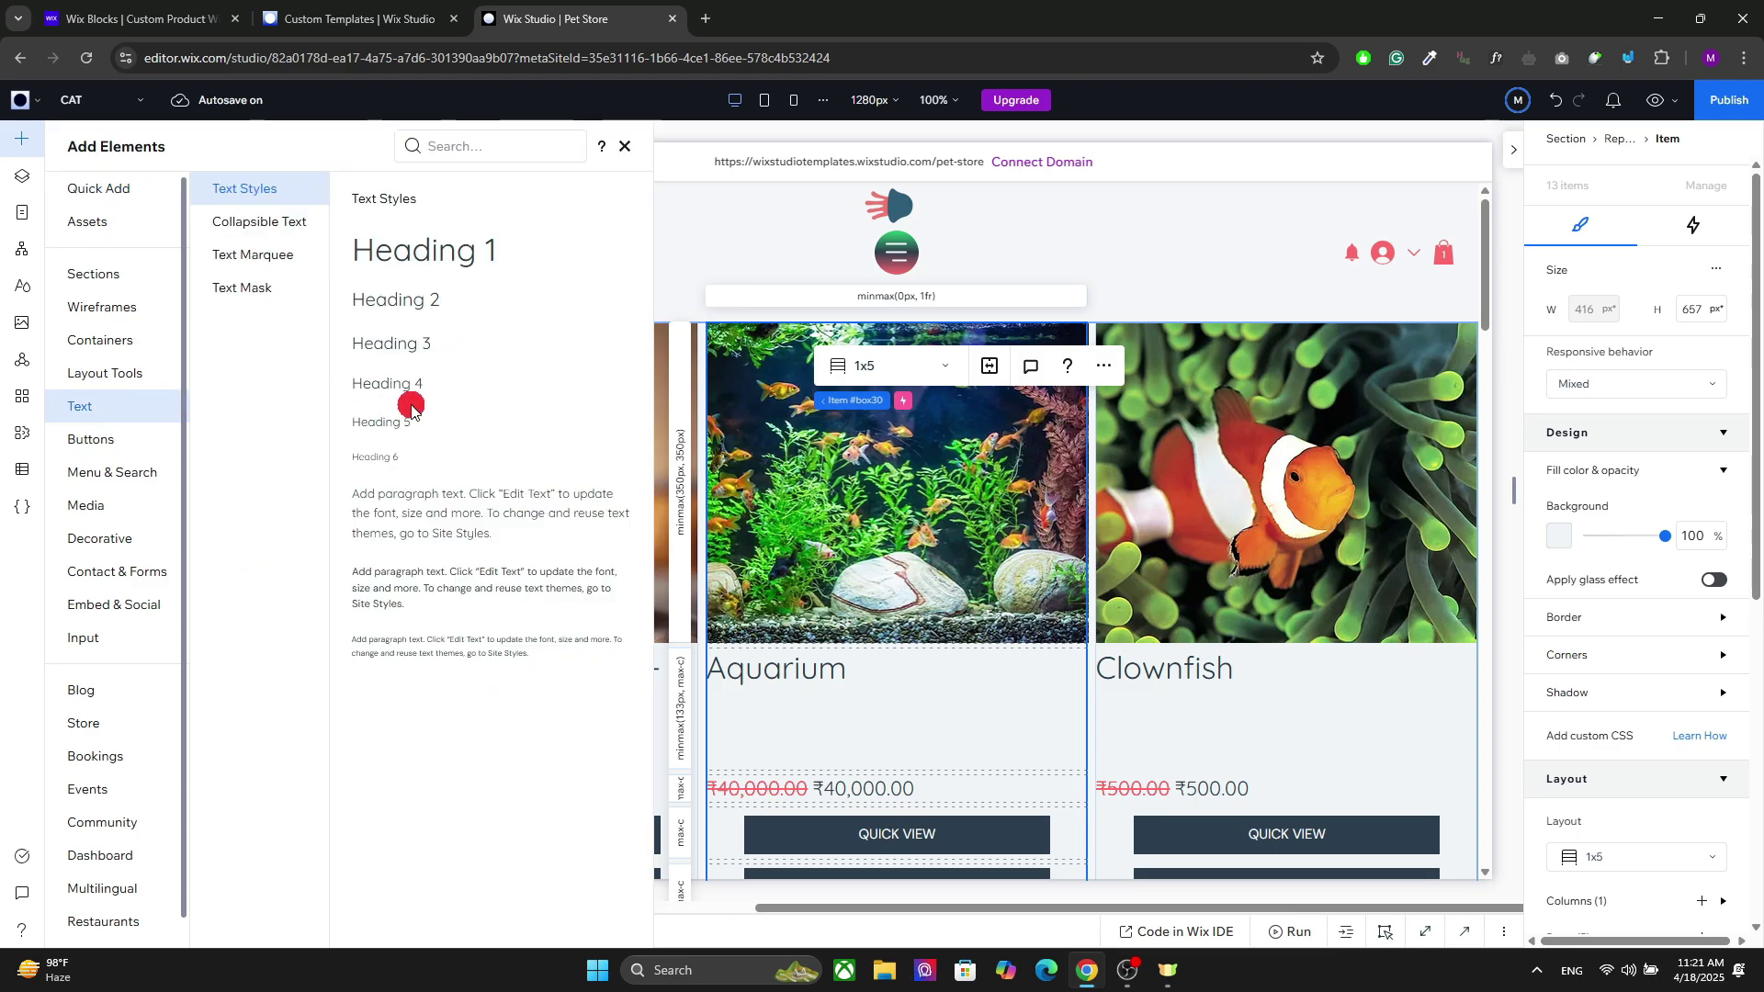
{"action": "left_click_drag", "start_coordinate": [370, 423], "coordinate": [524, 364]}
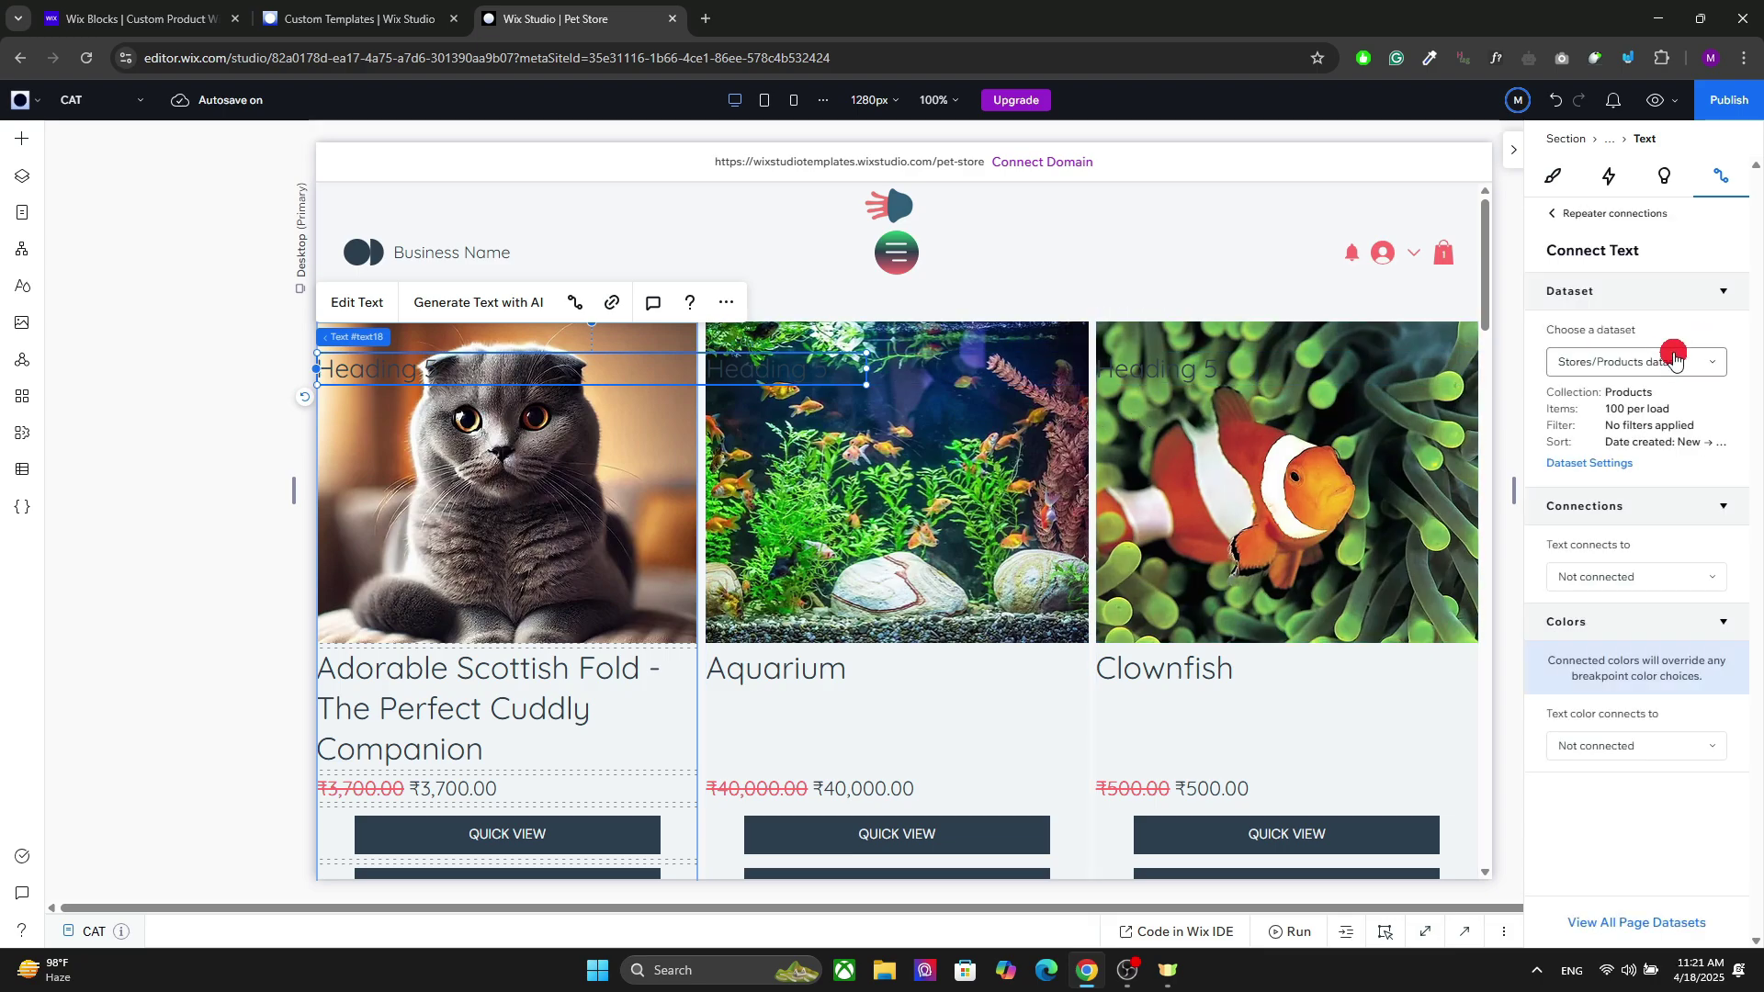
Set the responsive behavior of the new Heading 5 text to Hug.
{"action": "left_click", "coordinate": [1553, 176]}
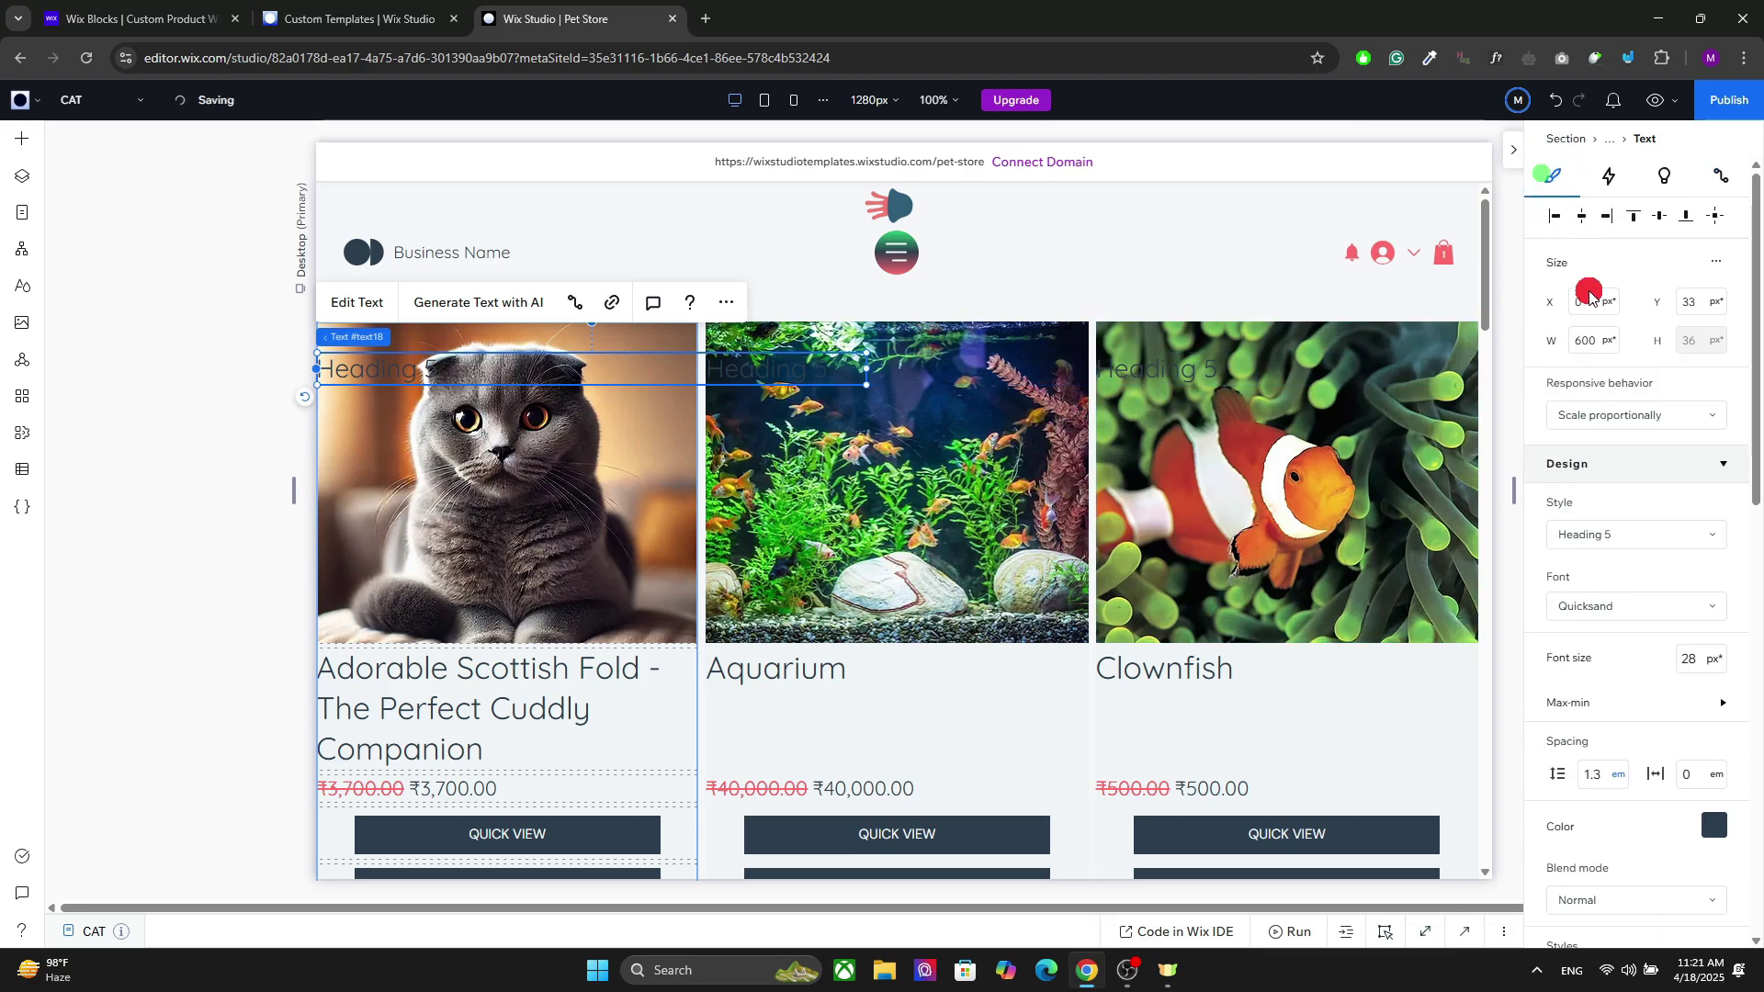
{"action": "left_click", "coordinate": [1634, 414]}
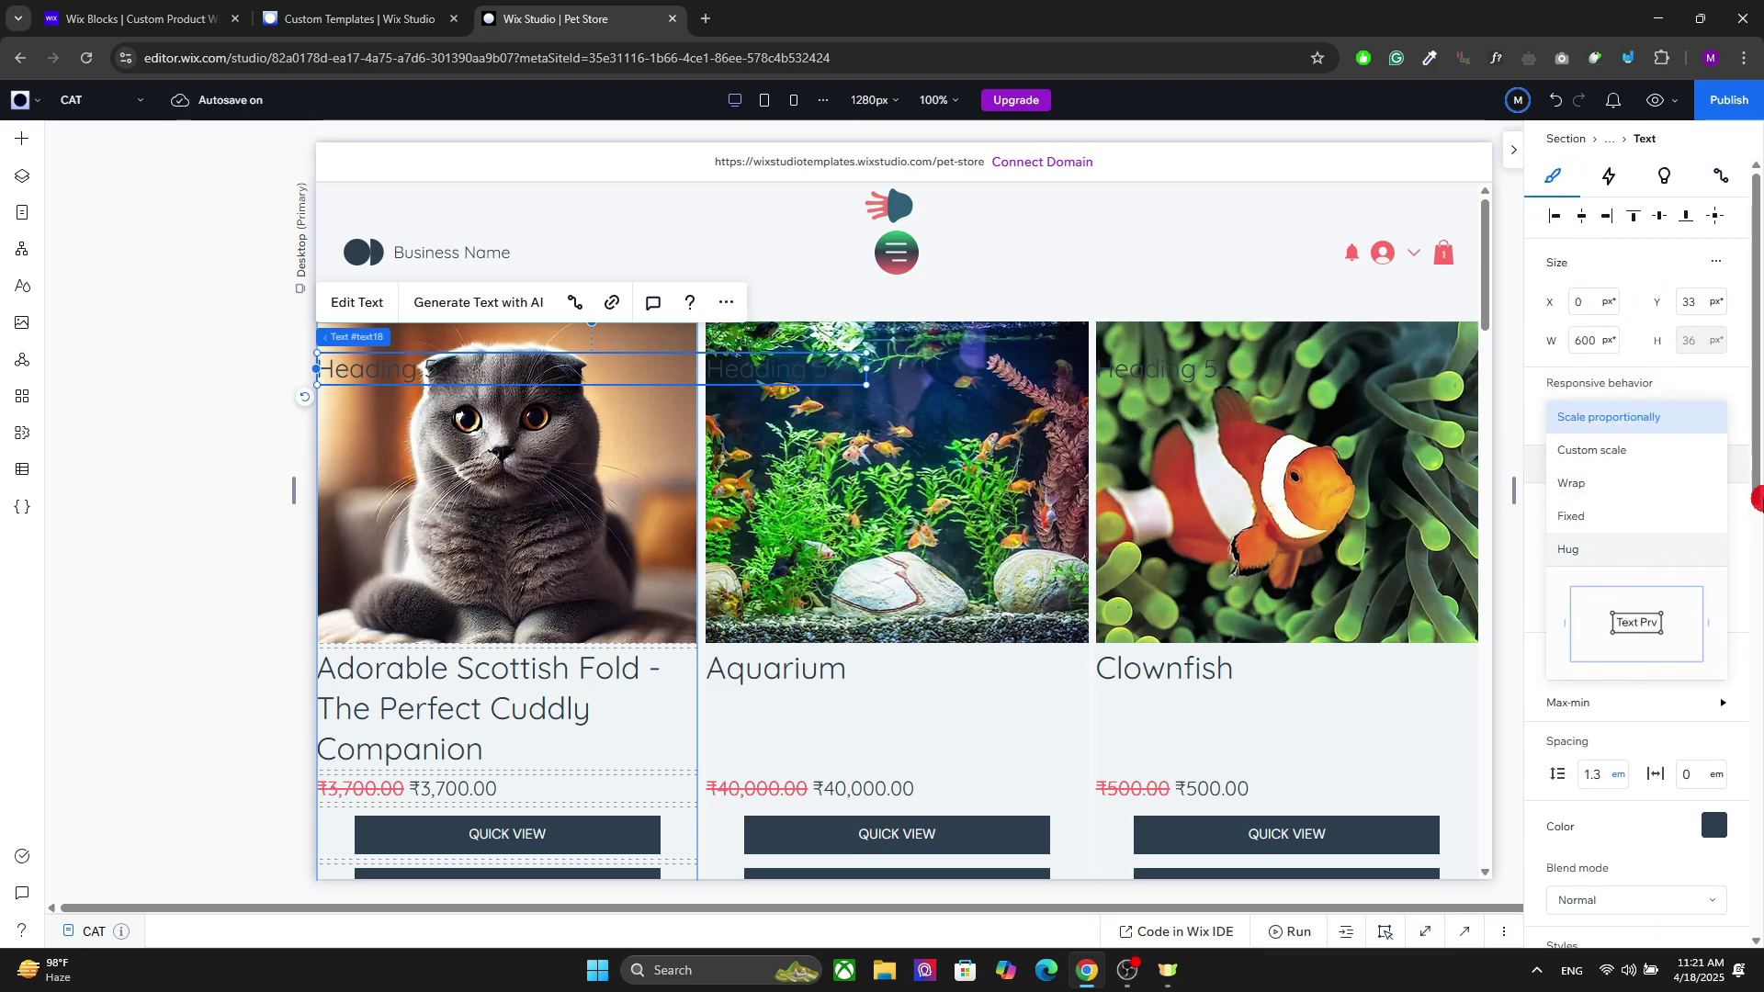
{"action": "left_click", "coordinate": [1600, 563]}
Give the Heading 5 text a coral #FF6B6B highlight and set its text color to the light theme color #F5F7FA.
{"action": "left_click_drag", "start_coordinate": [1753, 477], "coordinate": [1755, 708]}
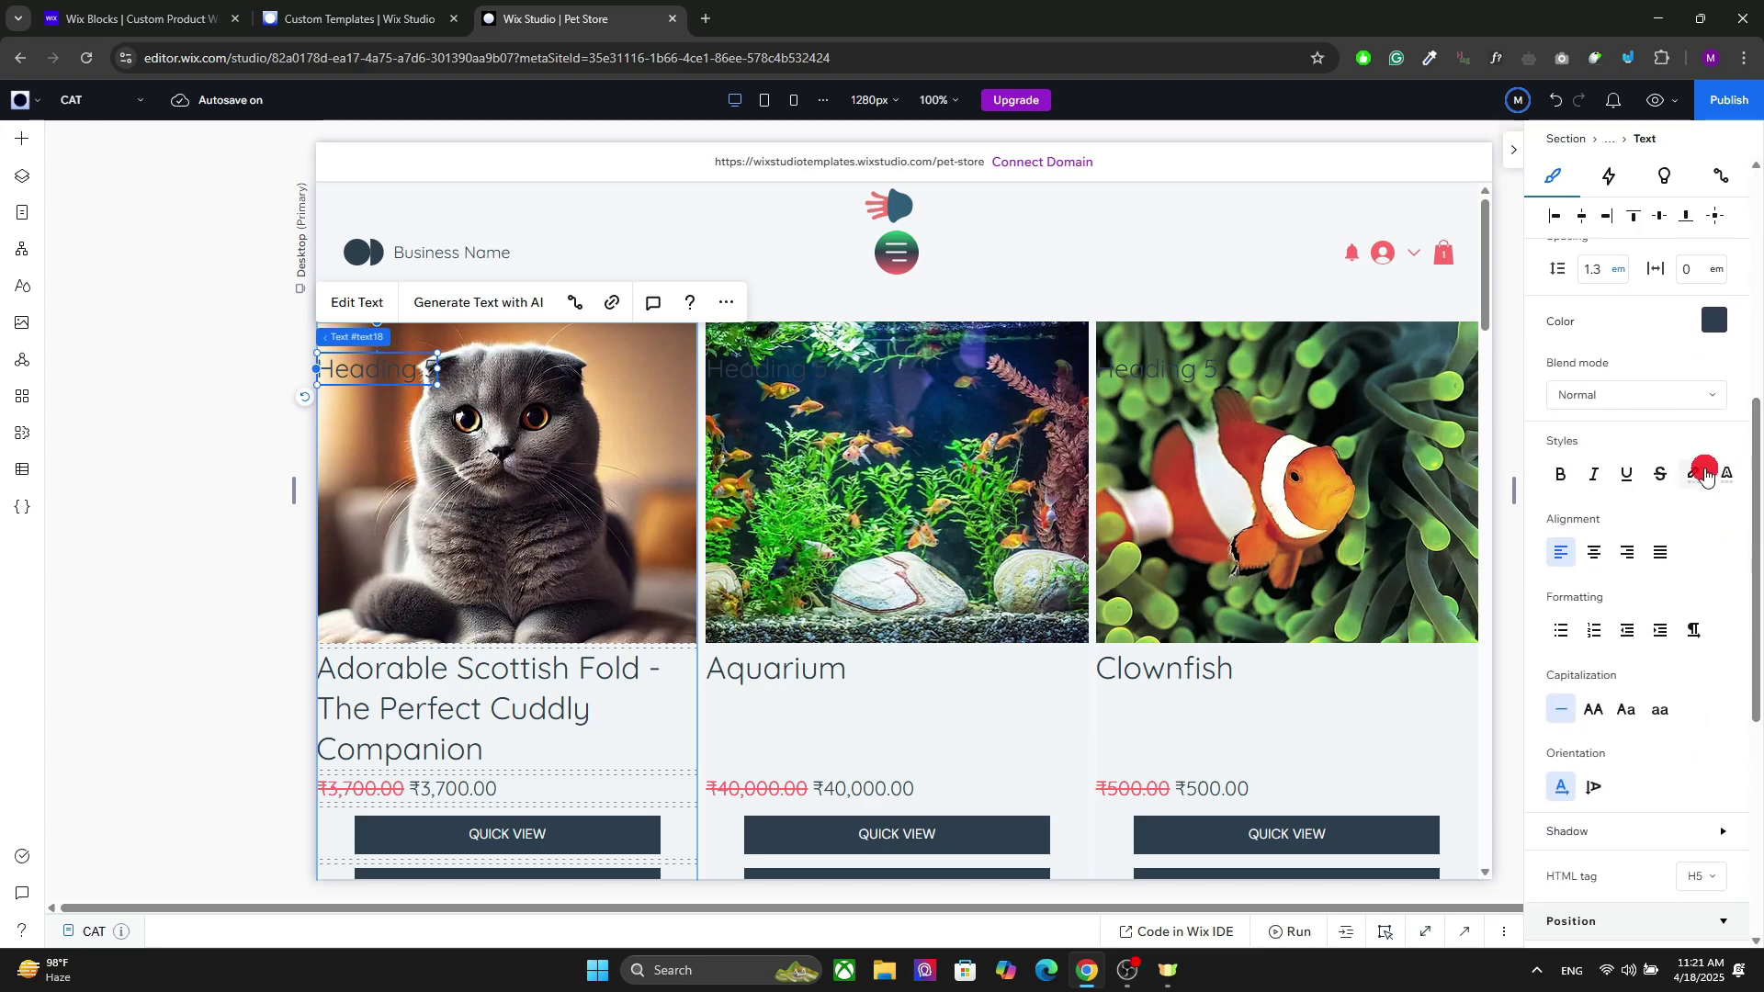
{"action": "left_click", "coordinate": [1724, 472]}
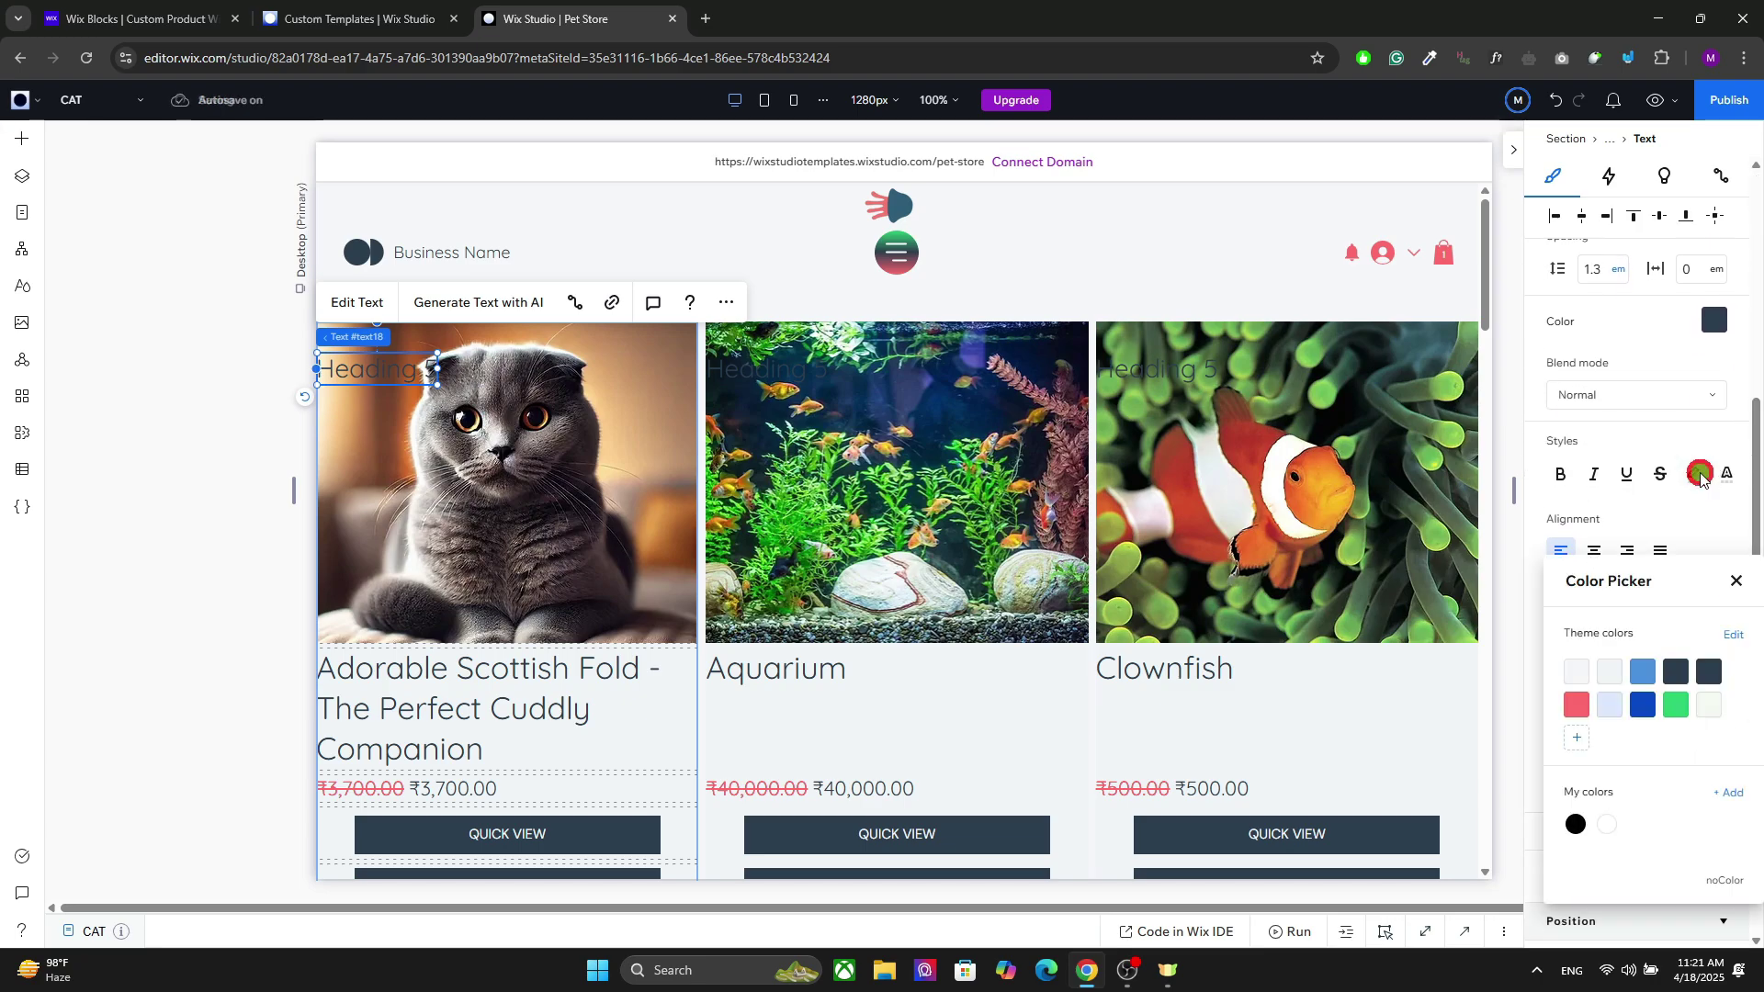
{"action": "left_click", "coordinate": [1580, 675]}
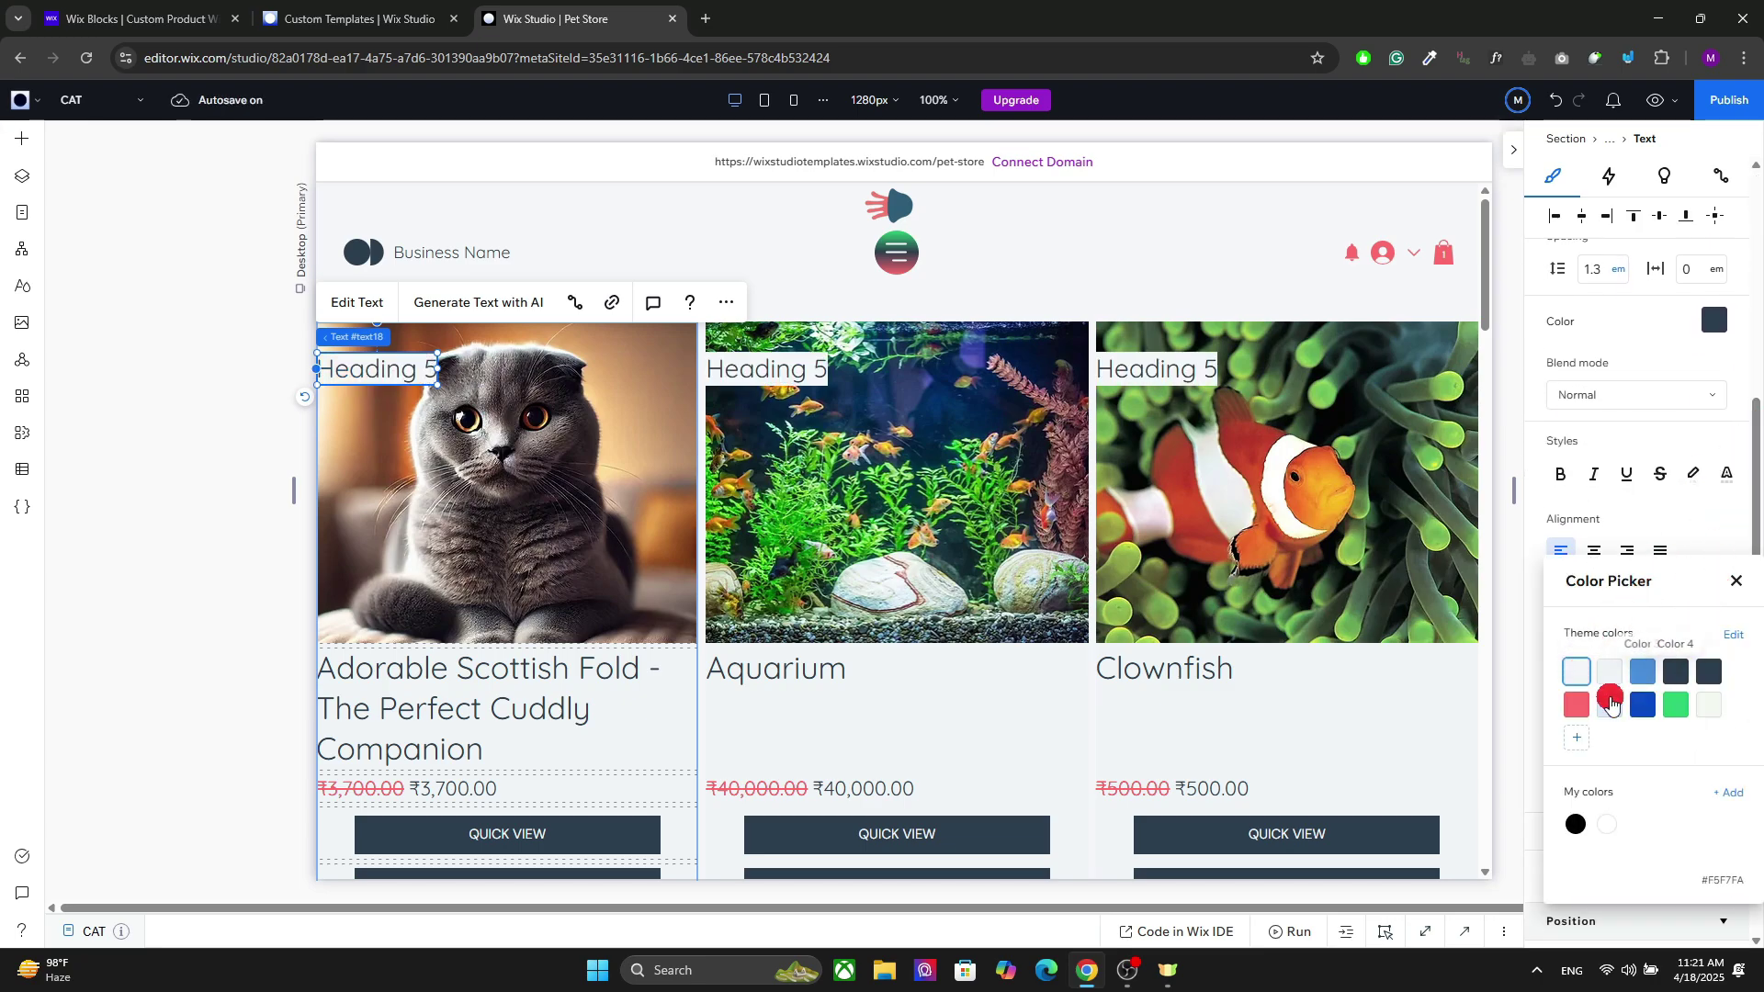
{"action": "left_click", "coordinate": [1576, 705]}
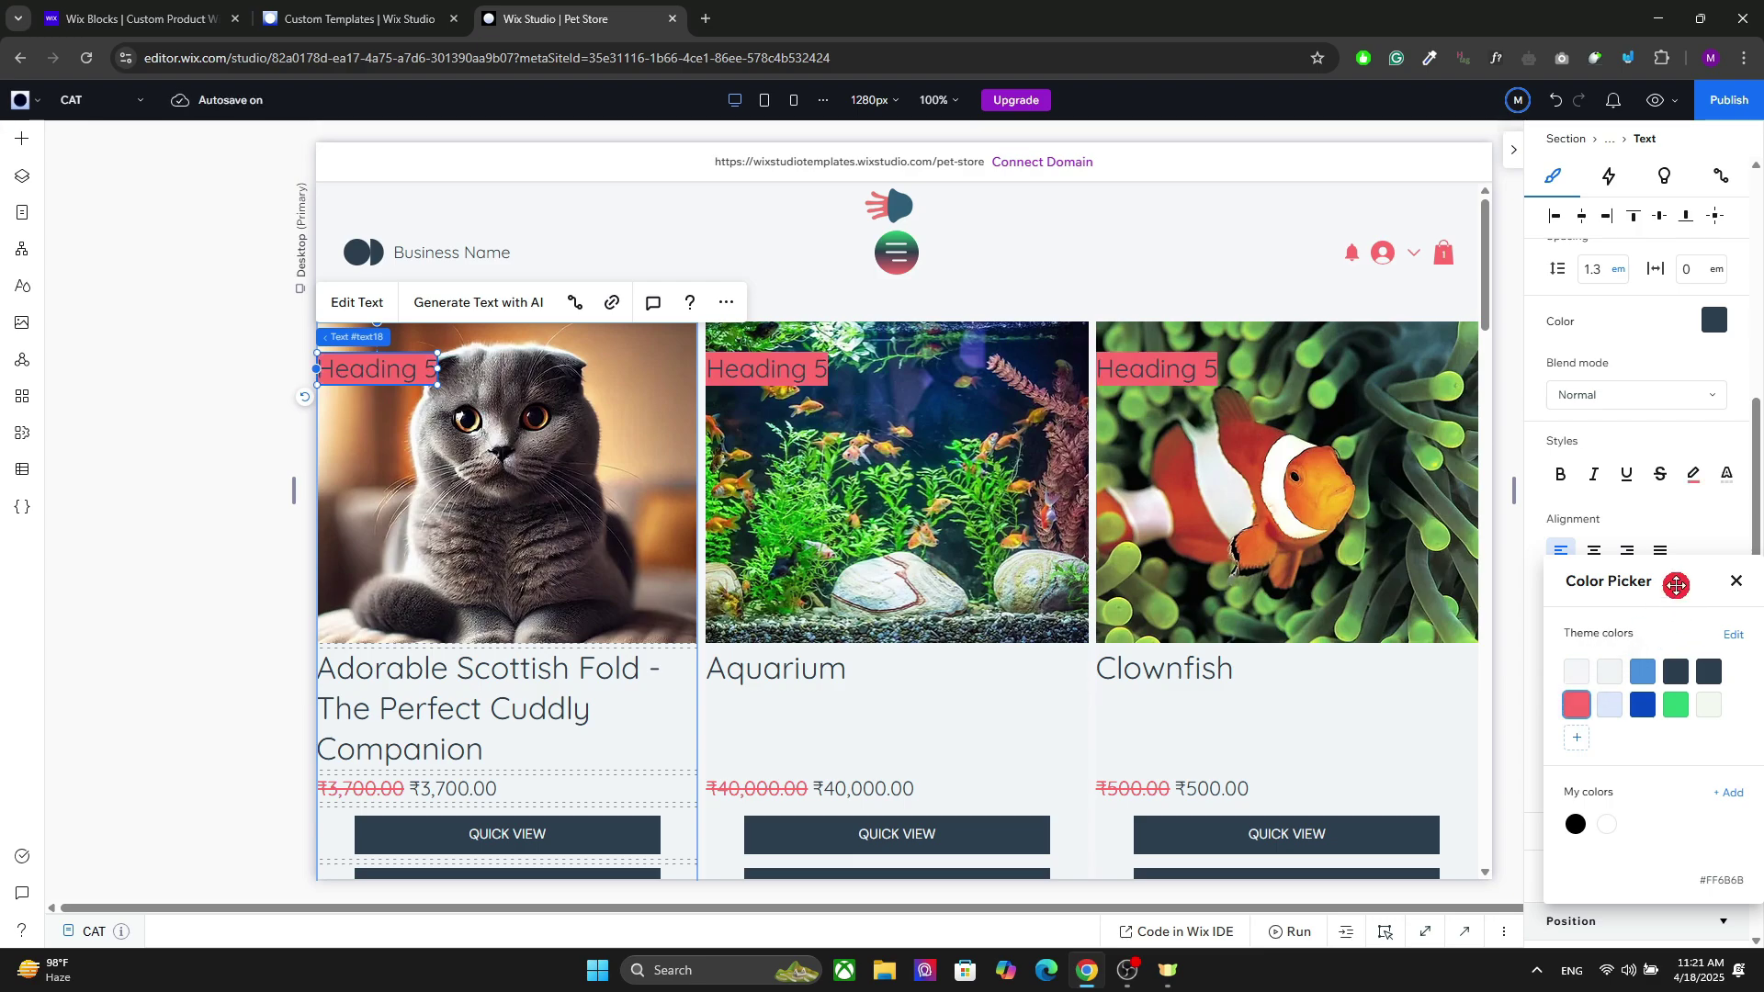
{"action": "left_click", "coordinate": [1727, 582]}
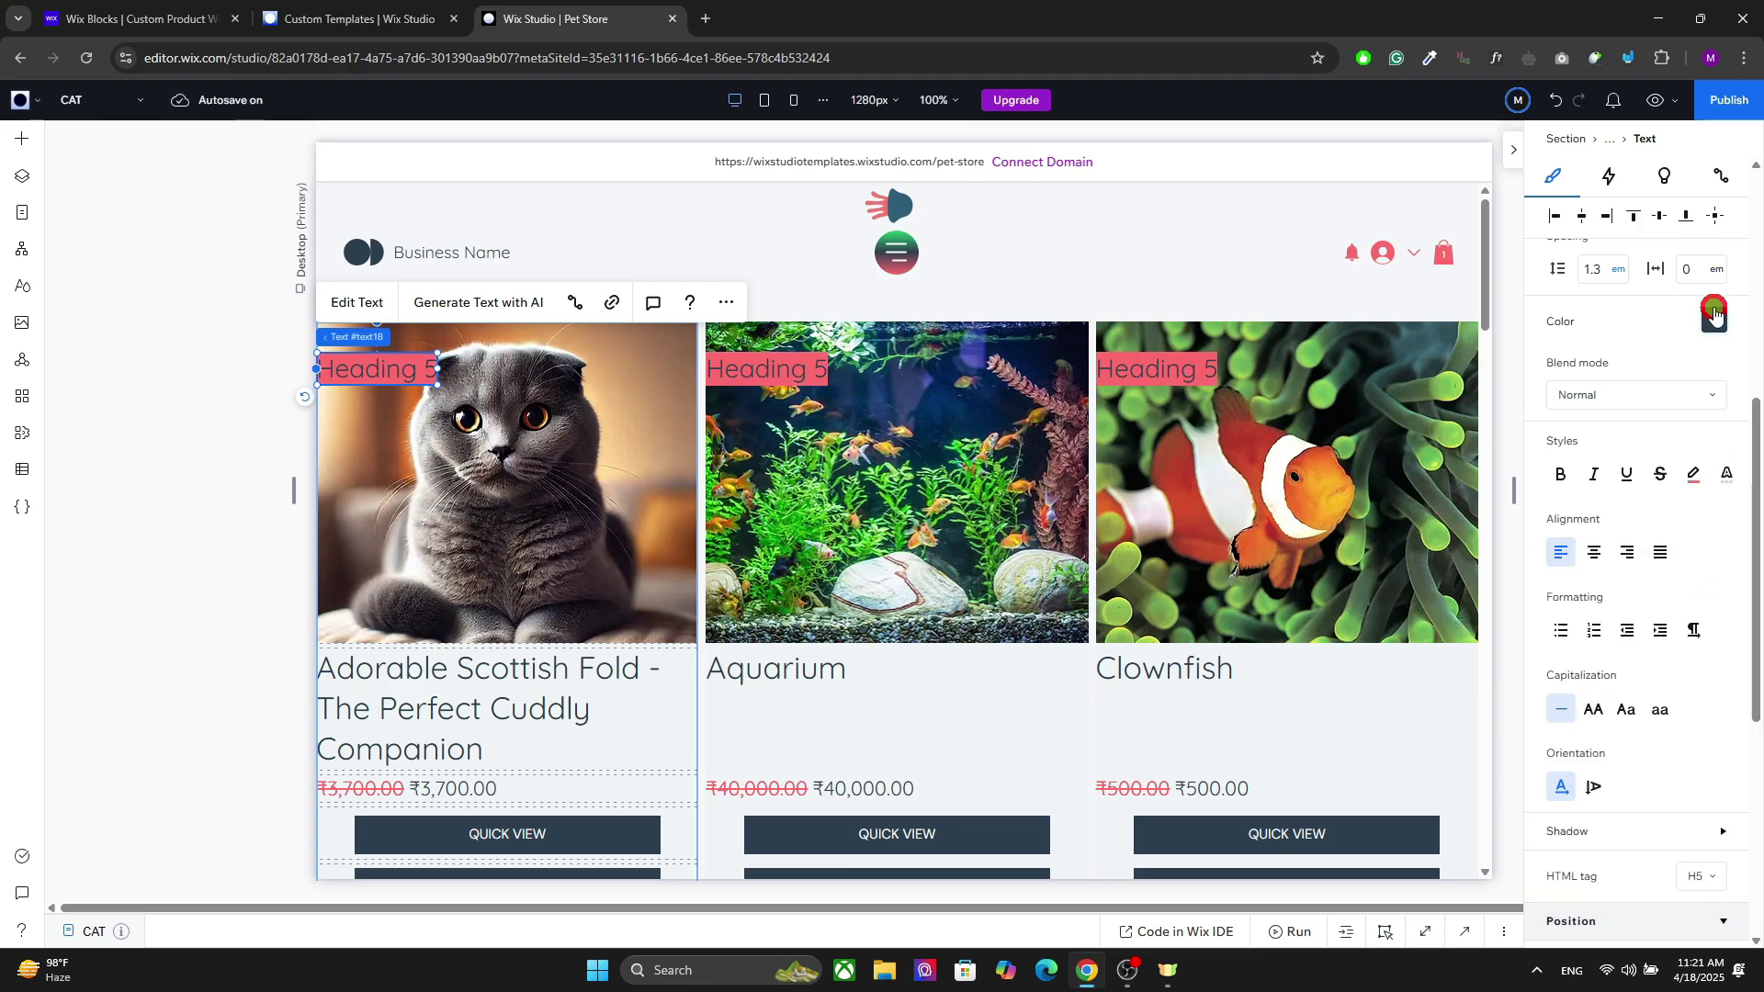
{"action": "left_click", "coordinate": [1715, 312]}
{"action": "left_click", "coordinate": [1575, 510]}
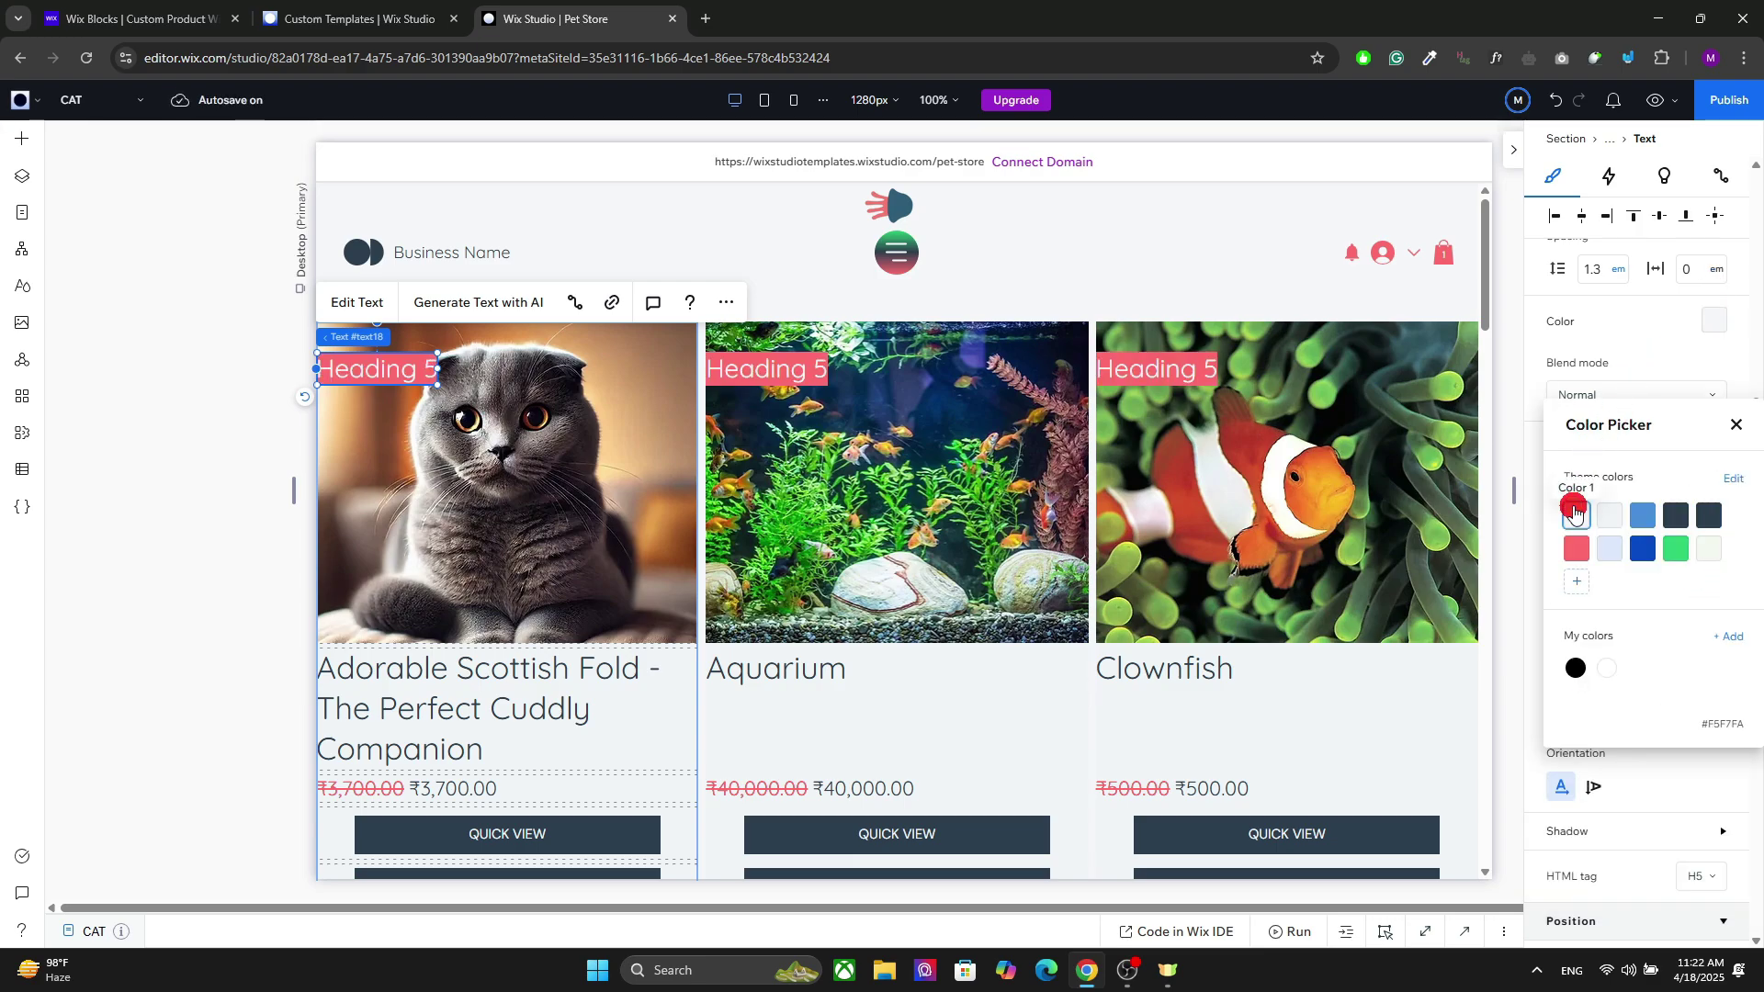
{"action": "left_click", "coordinate": [1704, 178]}
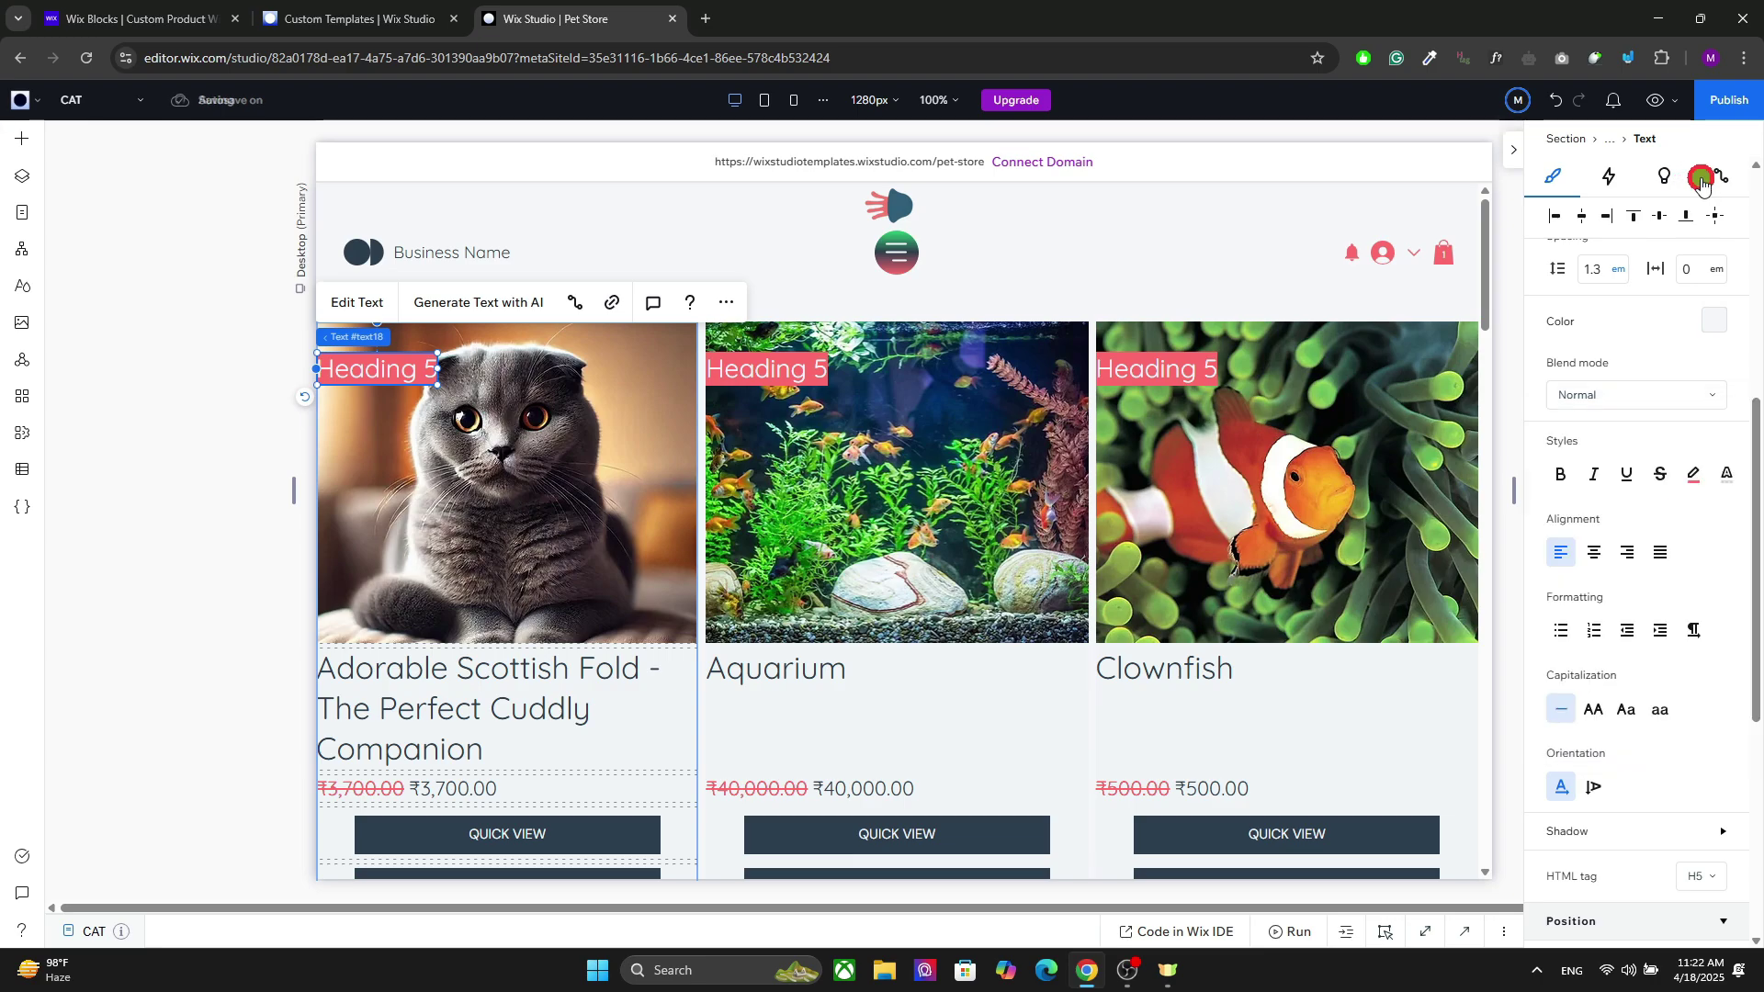
Connect the heading to the Ribbon (Text) field of the Stores/Products dataset and check the labels across the repeater items.
{"action": "left_click", "coordinate": [1707, 178]}
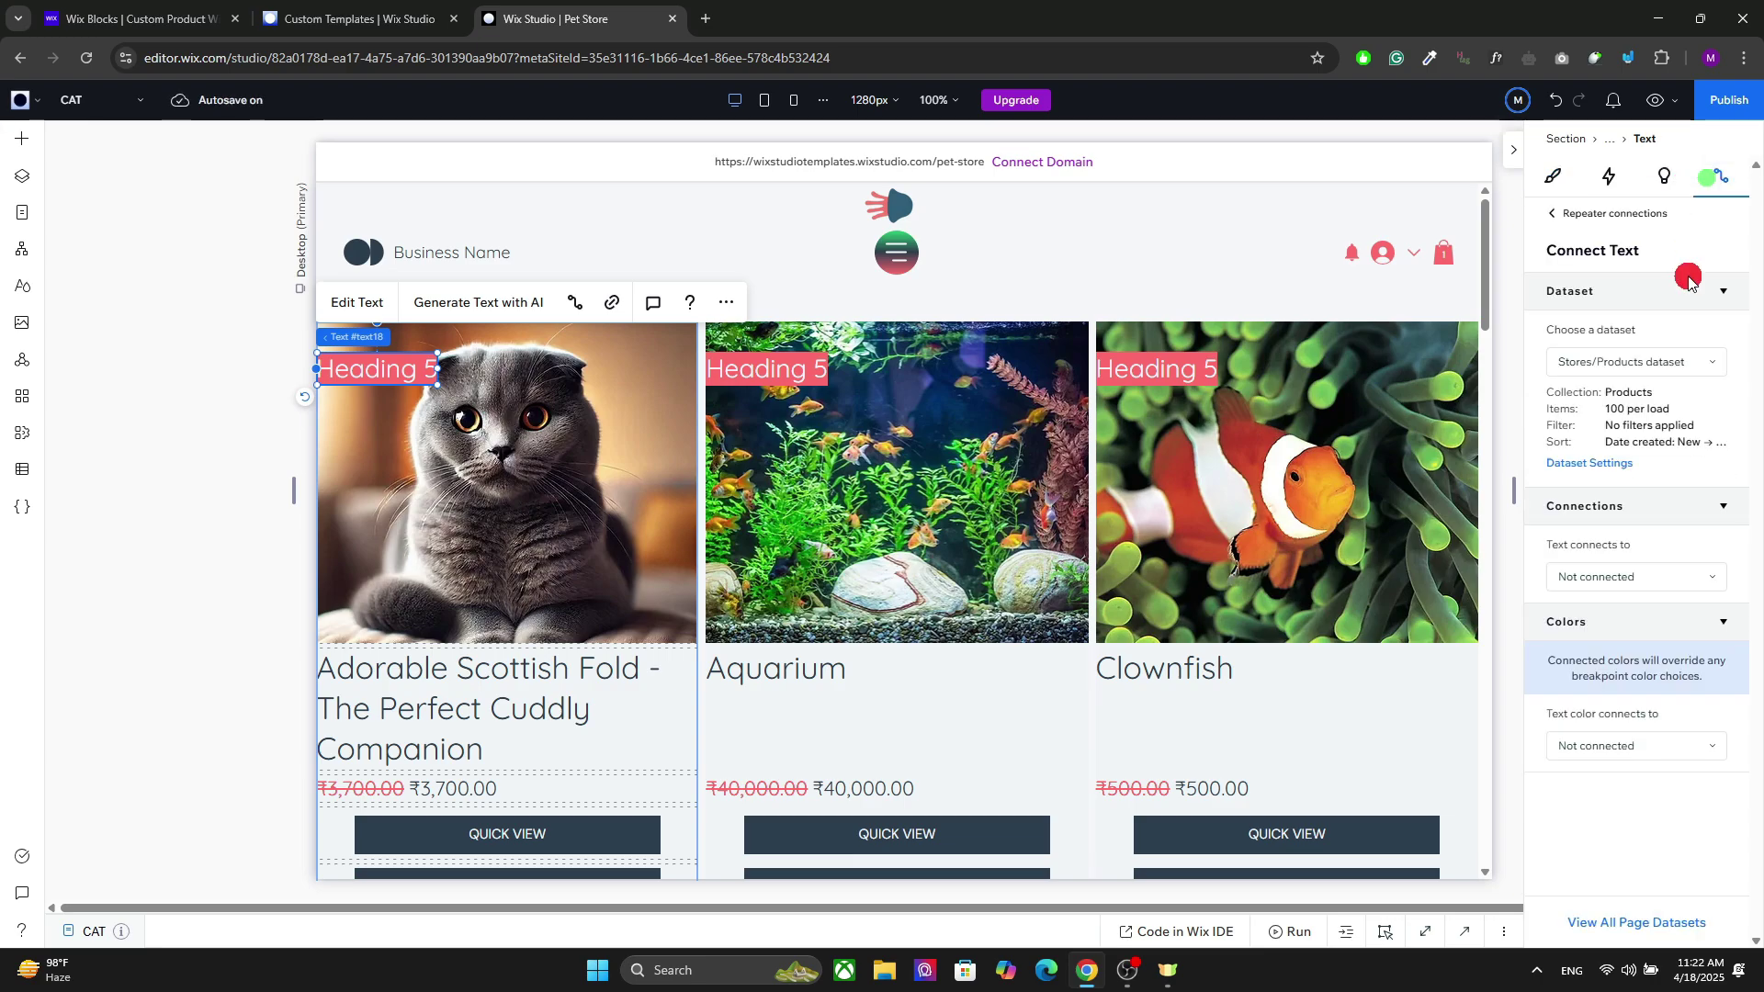
{"action": "left_click", "coordinate": [1617, 576]}
{"action": "left_click_drag", "start_coordinate": [1723, 649], "coordinate": [1721, 748]}
{"action": "left_click", "coordinate": [1598, 749]}
{"action": "scroll", "coordinate": [450, 408], "scroll_direction": "down", "scroll_amount": 6}
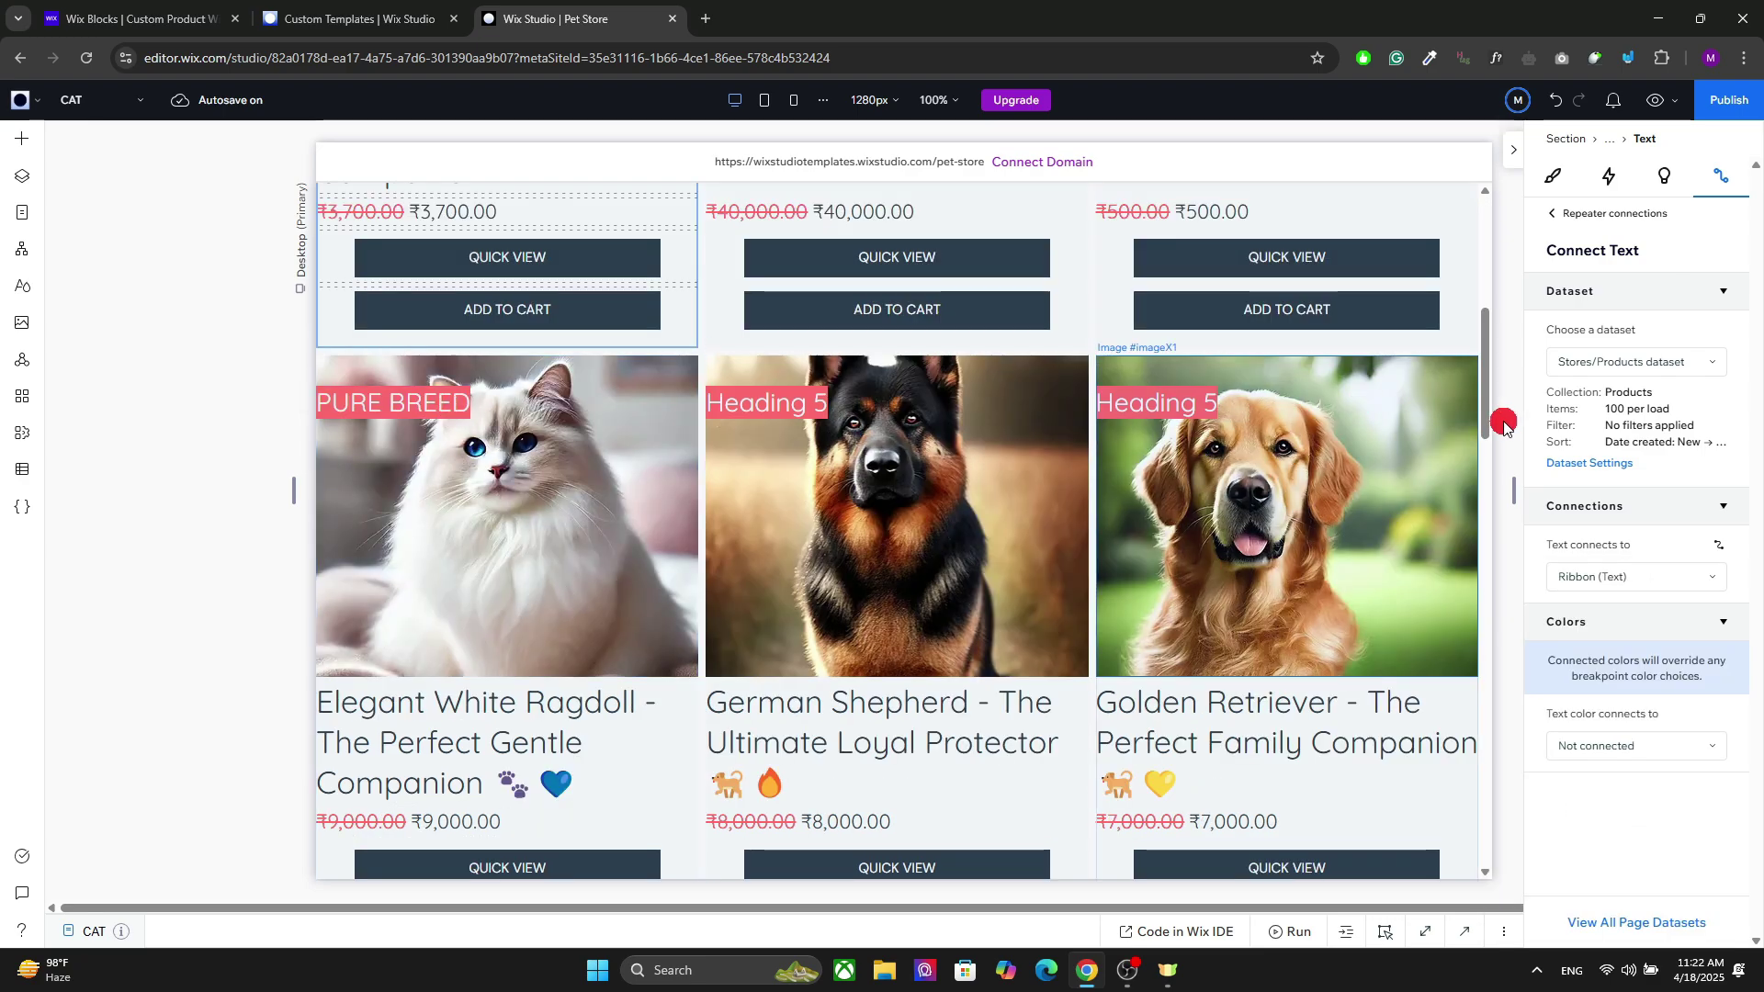
{"action": "left_click_drag", "start_coordinate": [1484, 450], "coordinate": [1470, 599]}
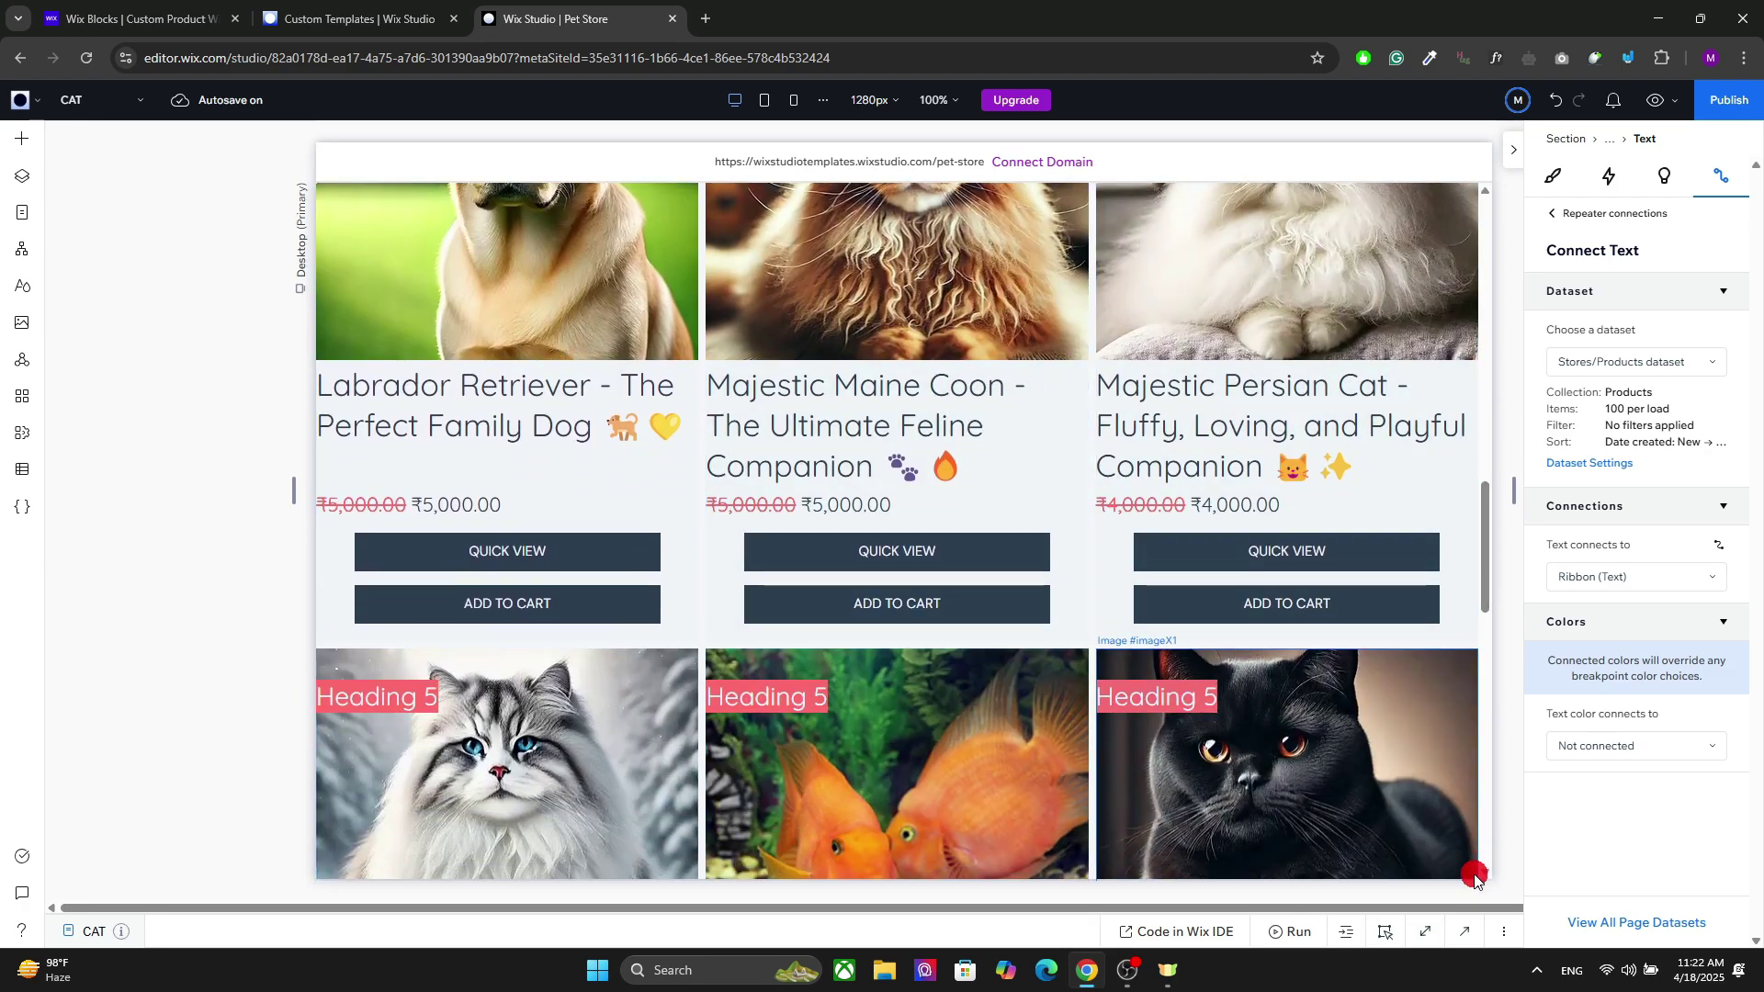
{"action": "left_click", "coordinate": [1464, 930]}
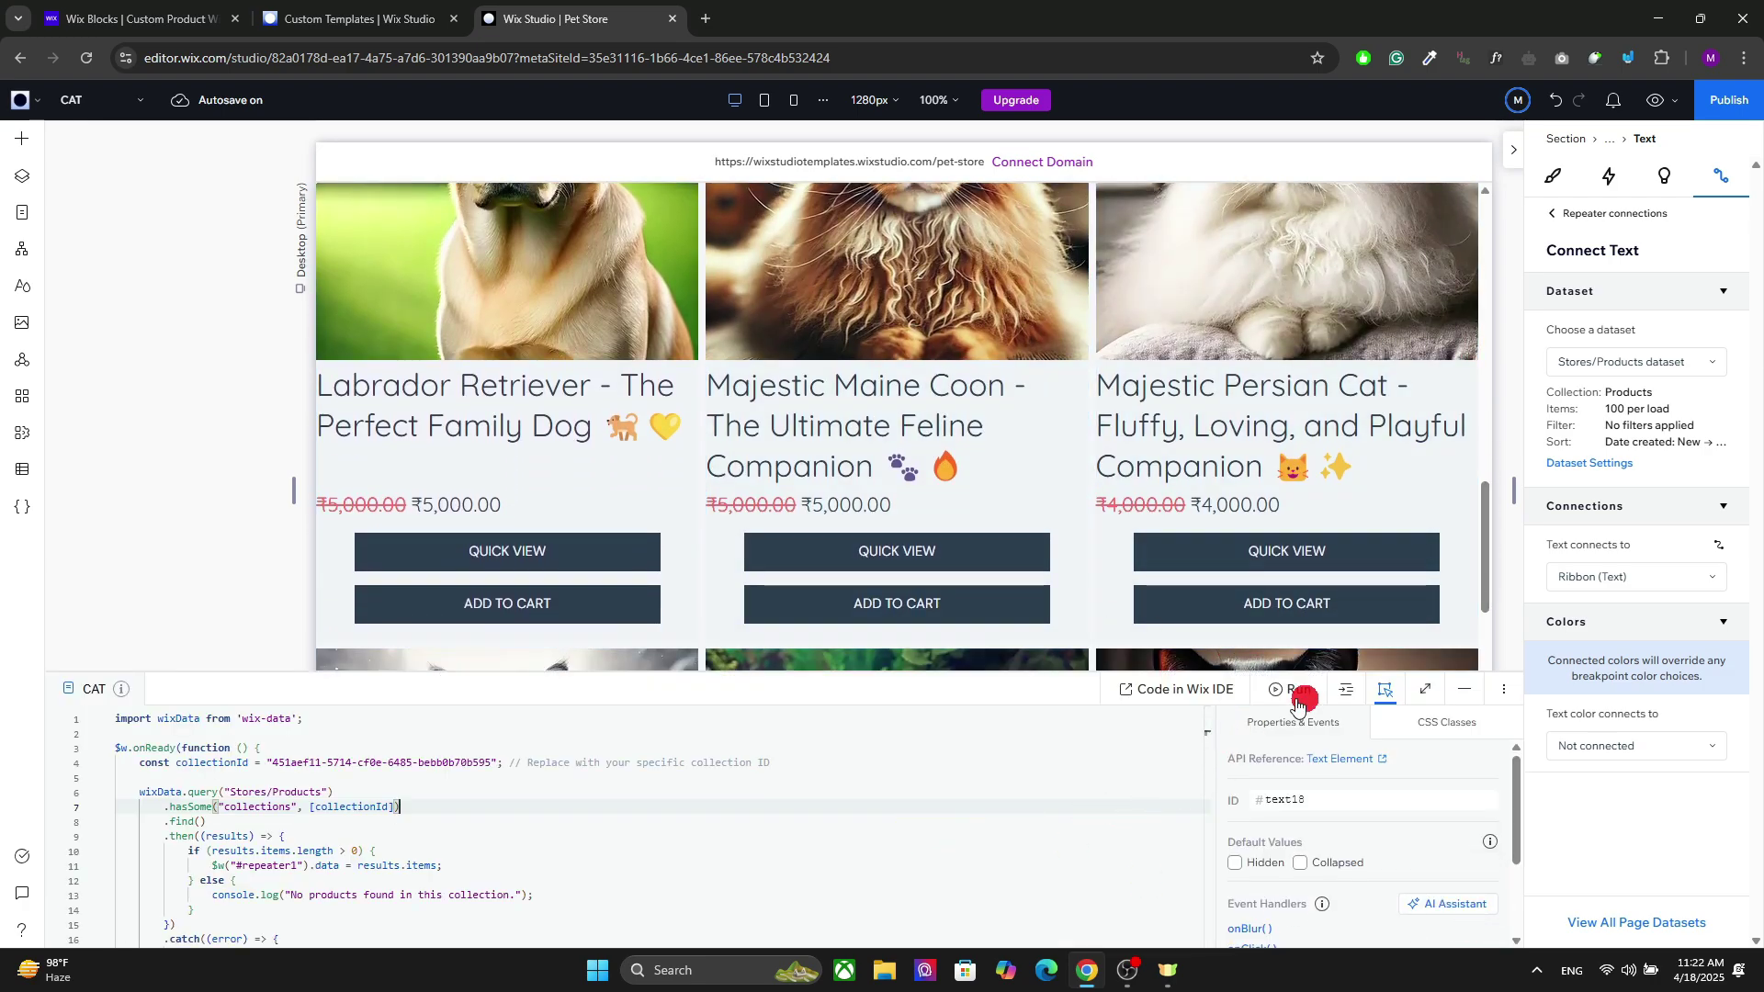
{"action": "left_click", "coordinate": [1465, 689]}
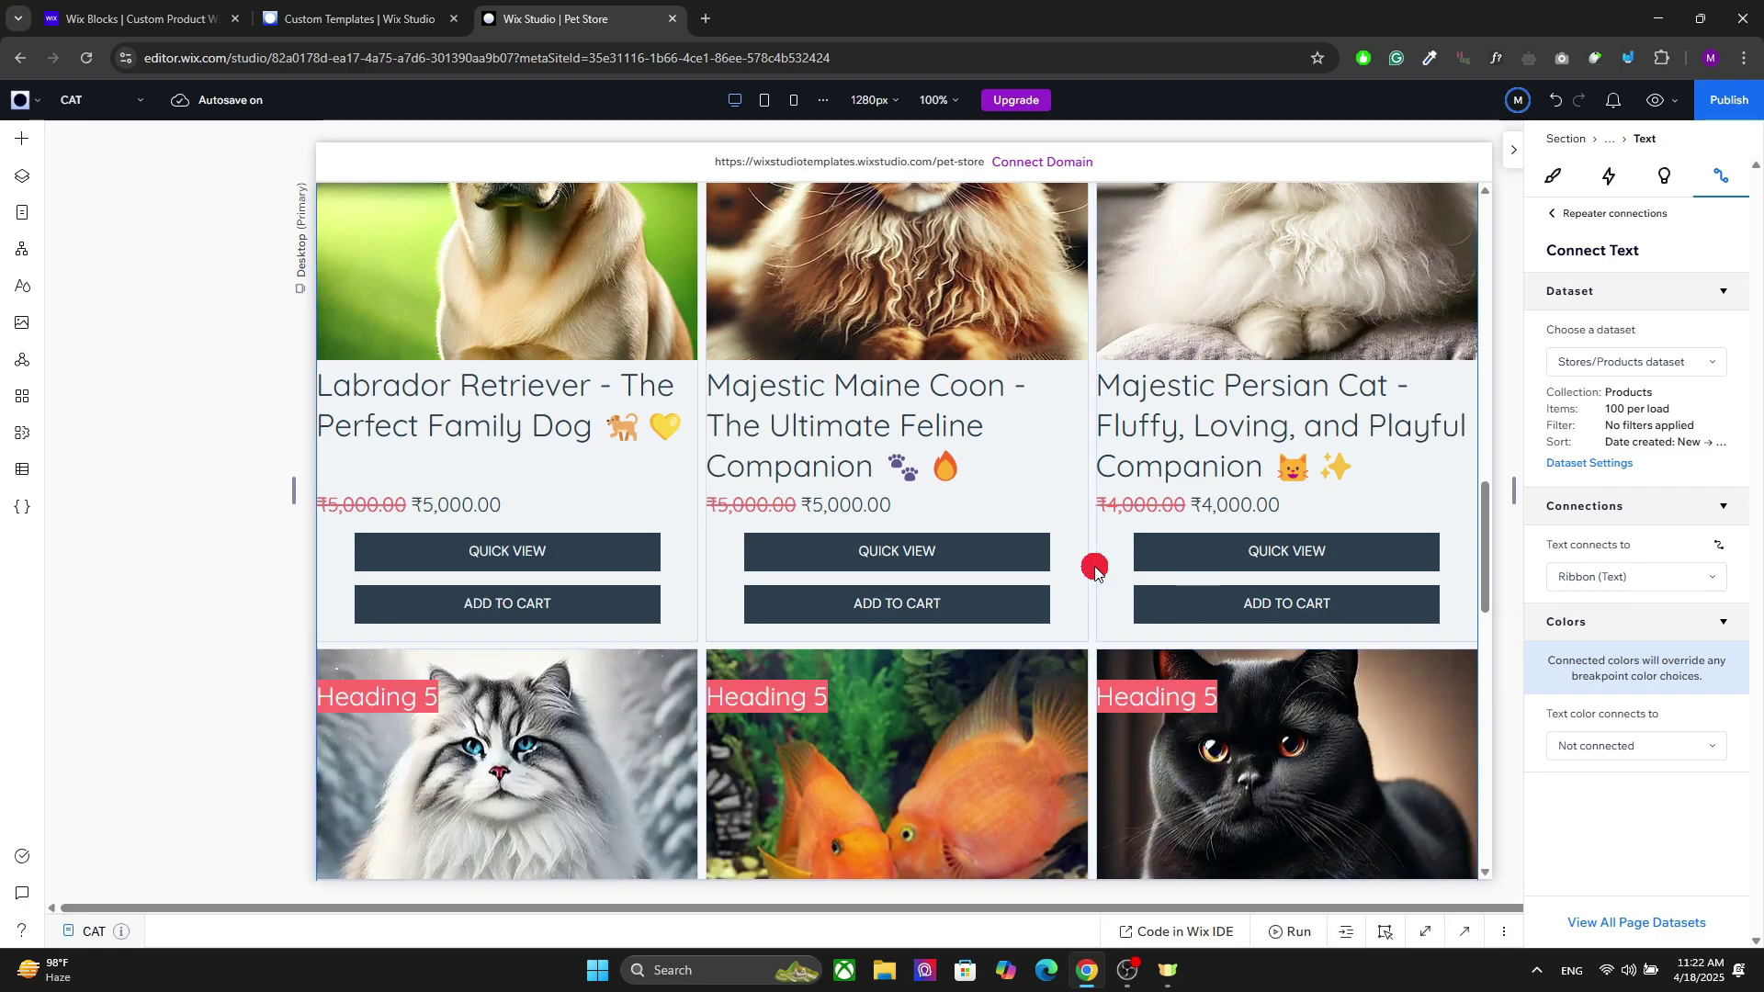